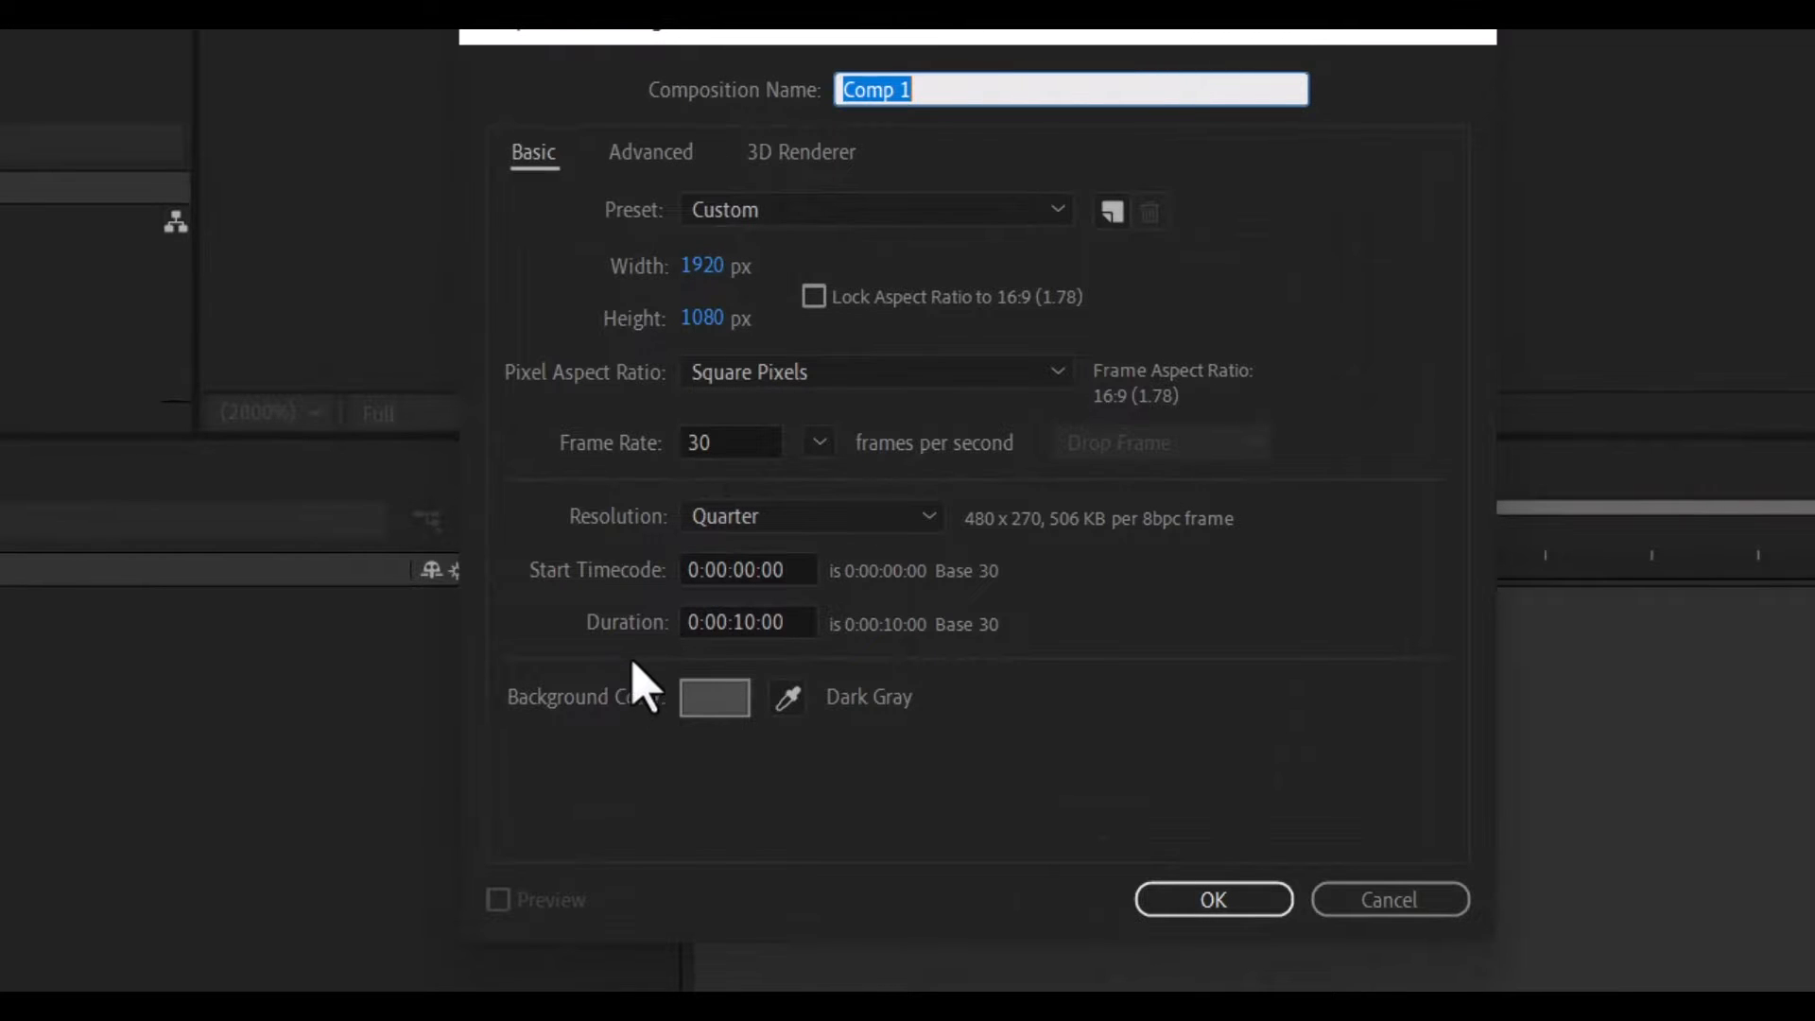
Create a 1920 x 1080, 30 fps, 10-second composition and add a black full-size solid named Element to it
{"action": "left_click", "coordinate": [1214, 899]}
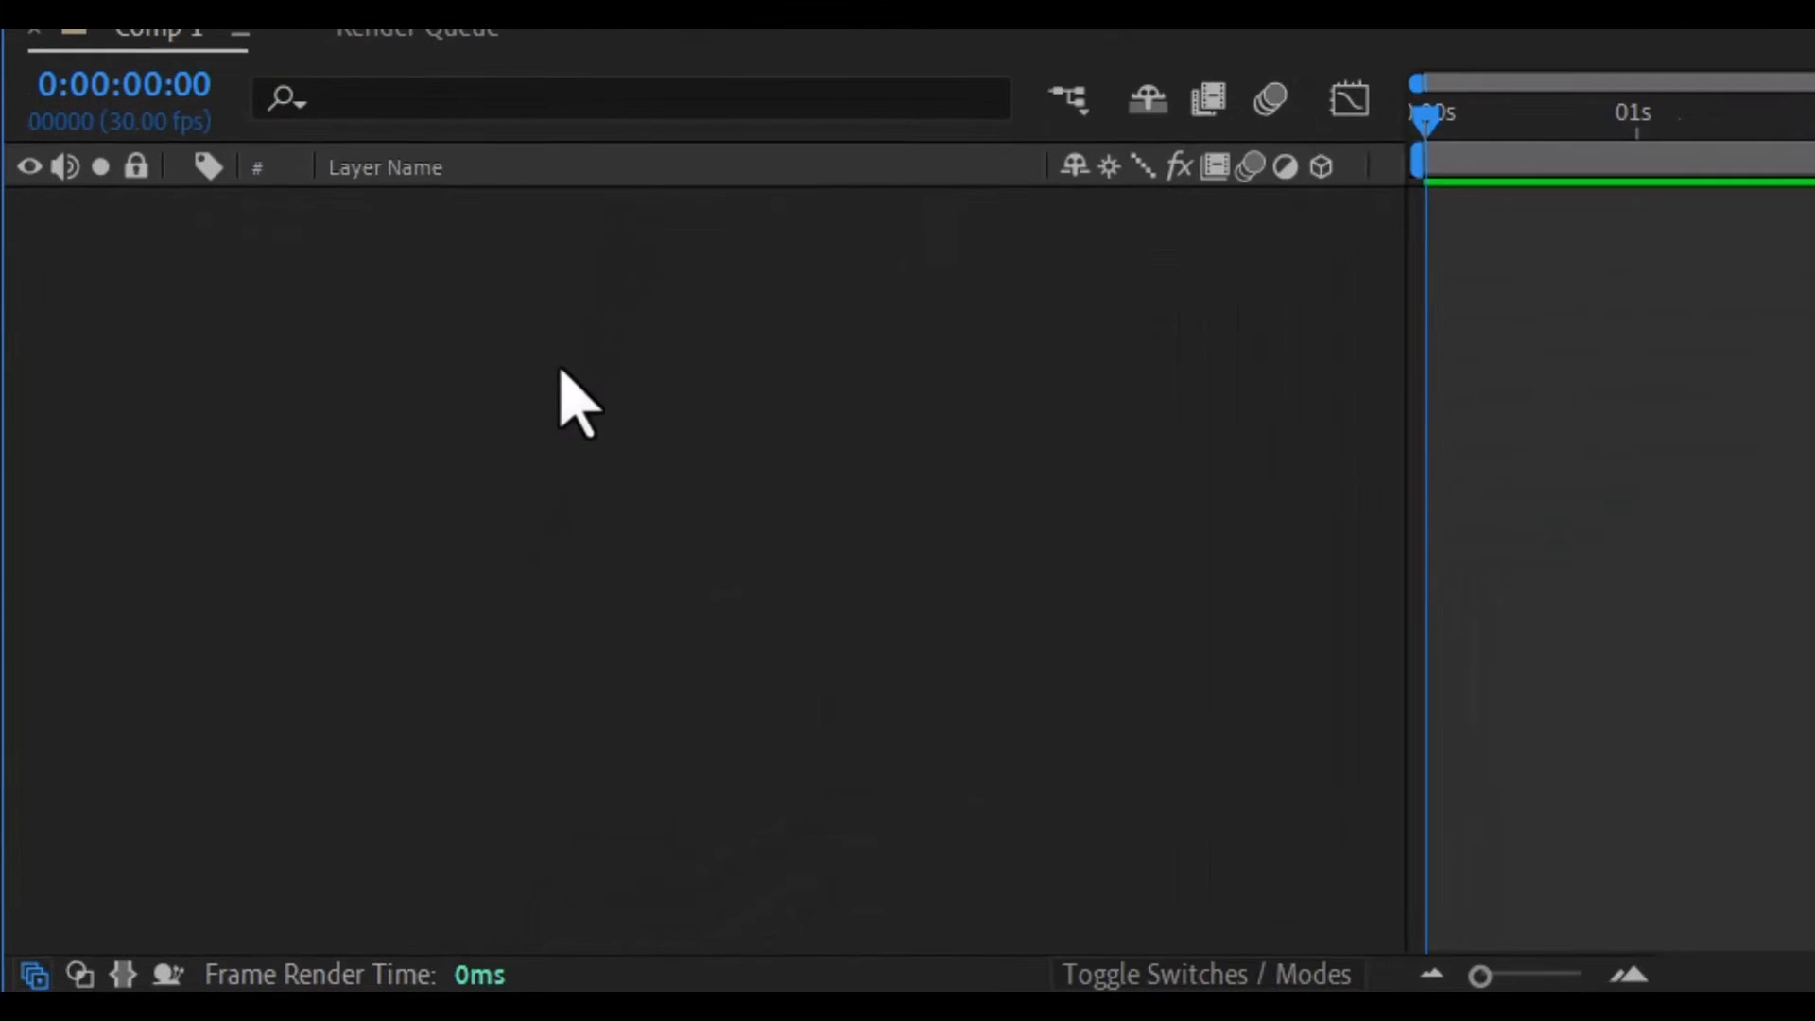
{"action": "right_click", "coordinate": [282, 677]}
{"action": "mouse_move", "coordinate": [705, 405]}
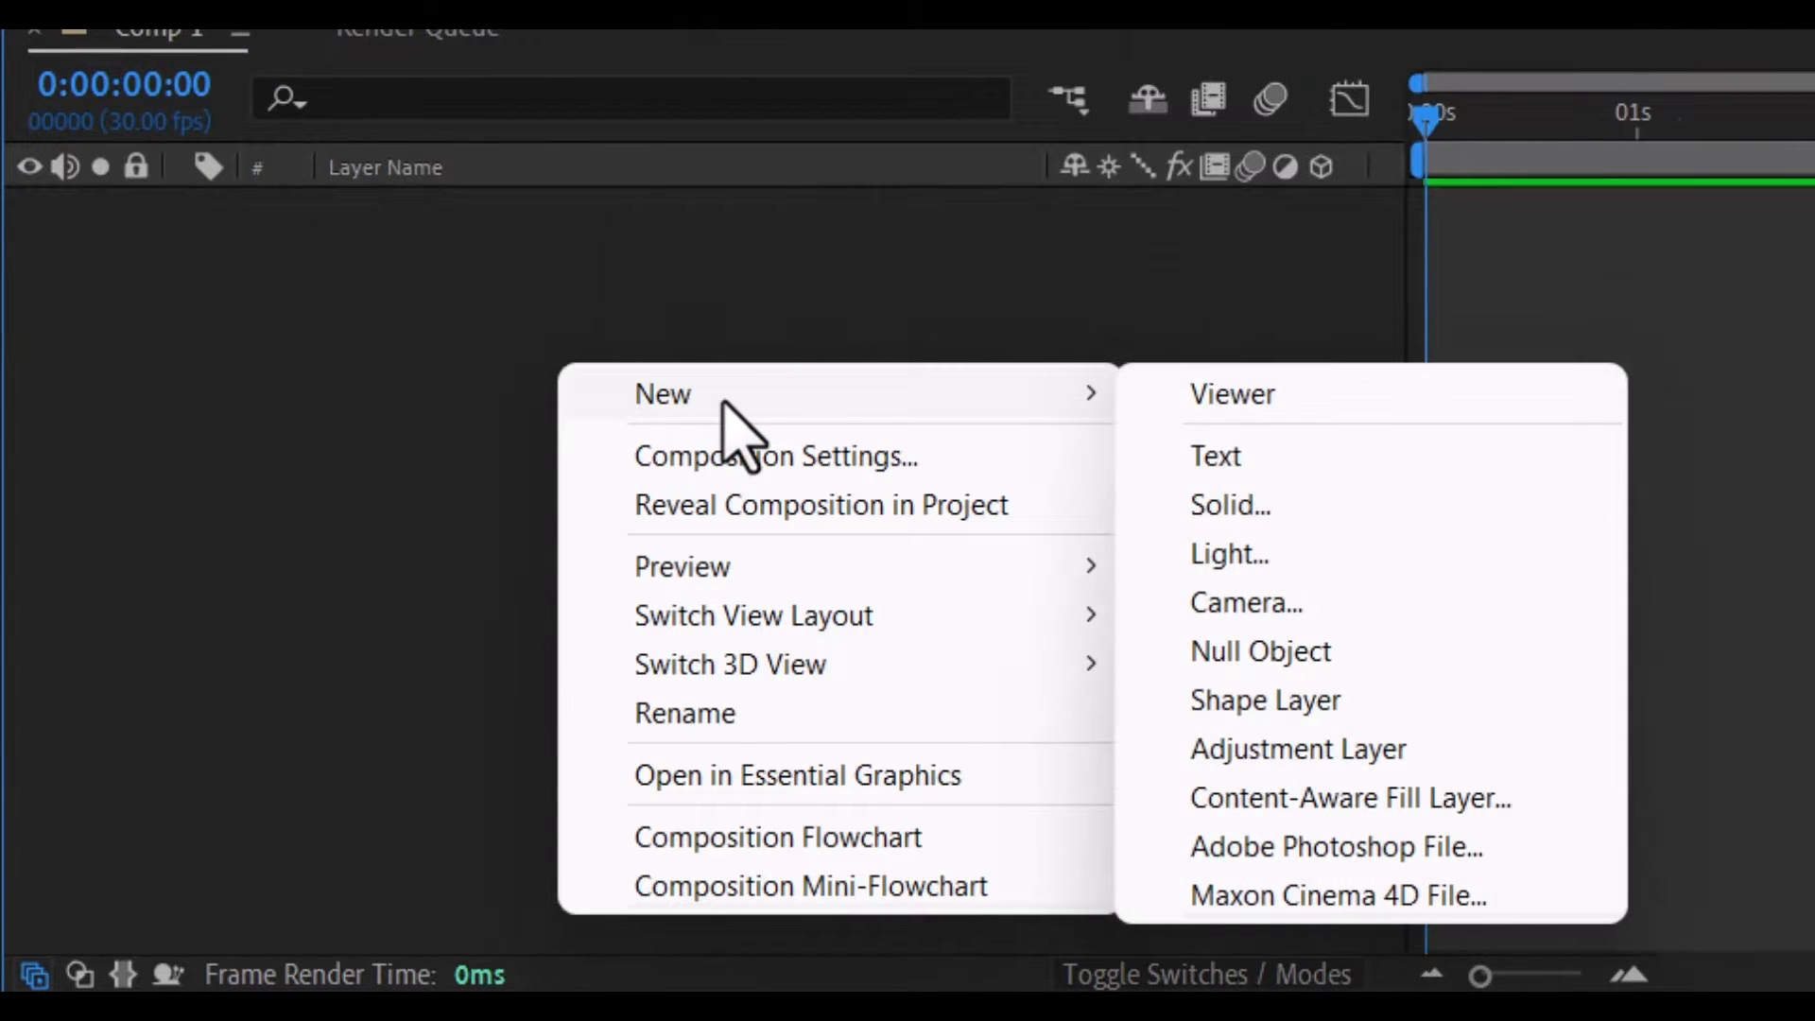
{"action": "left_click", "coordinate": [1240, 510]}
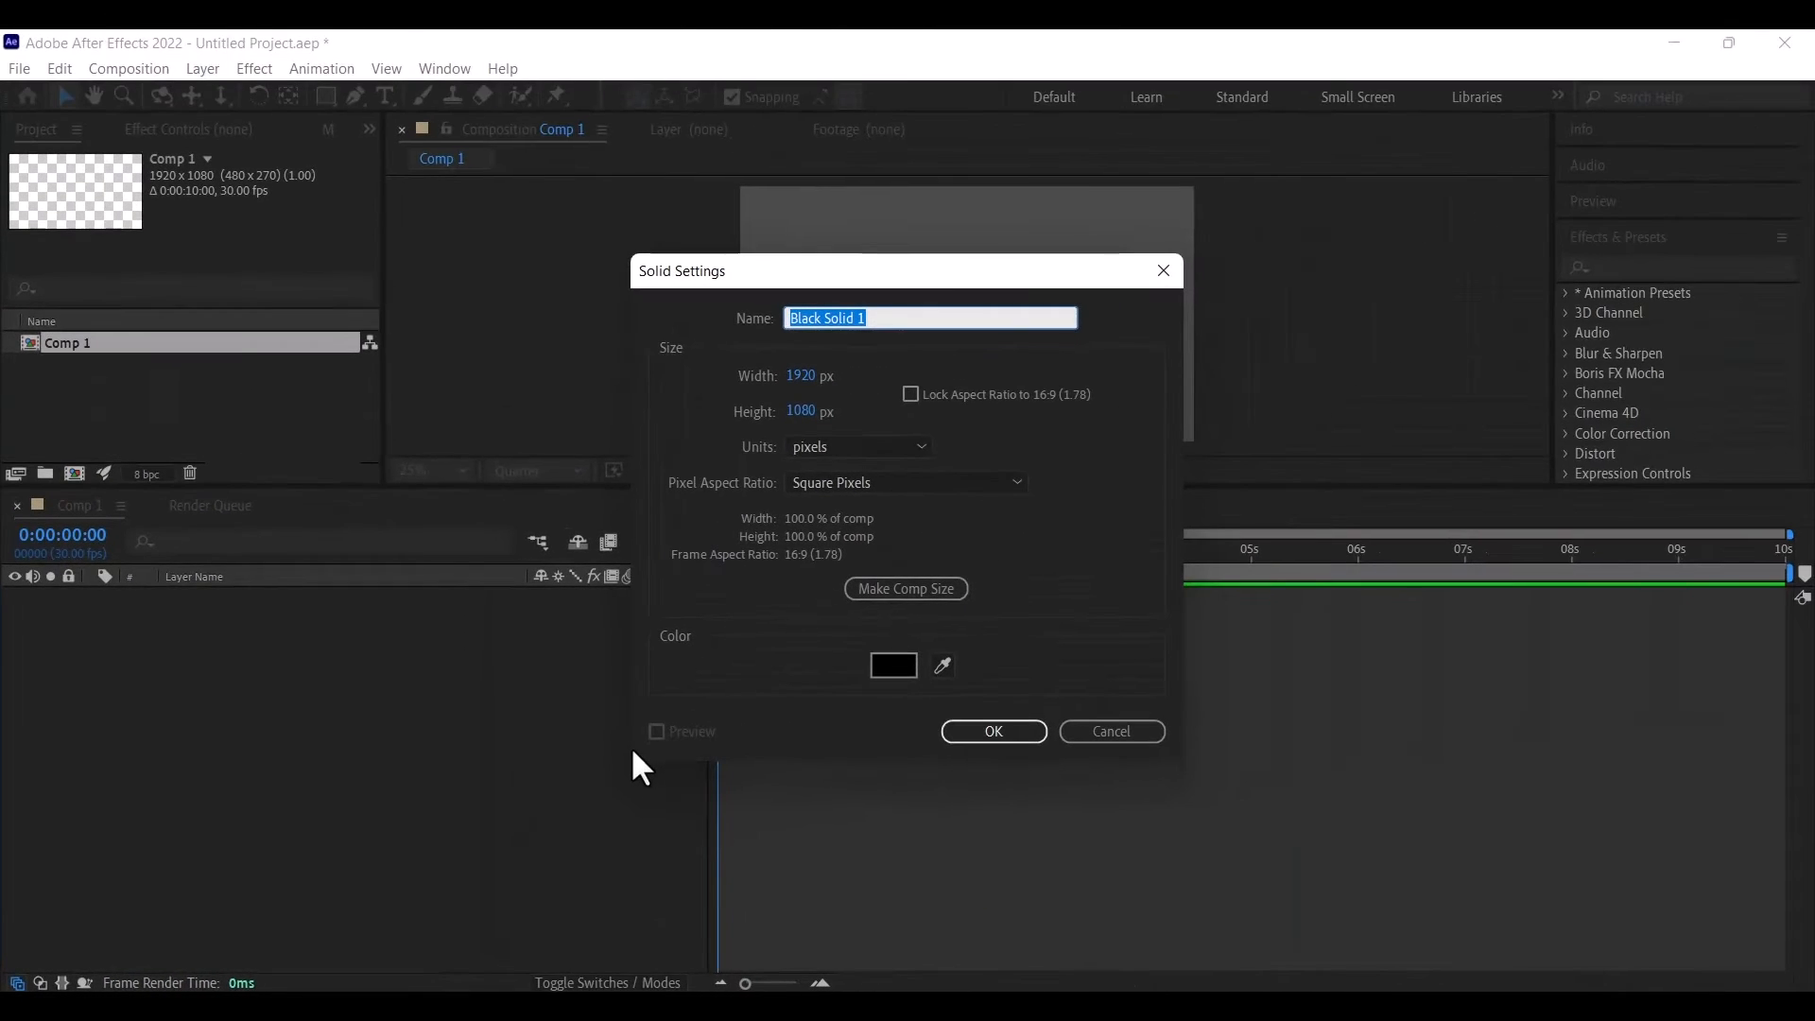
{"action": "type", "text": "Element"}
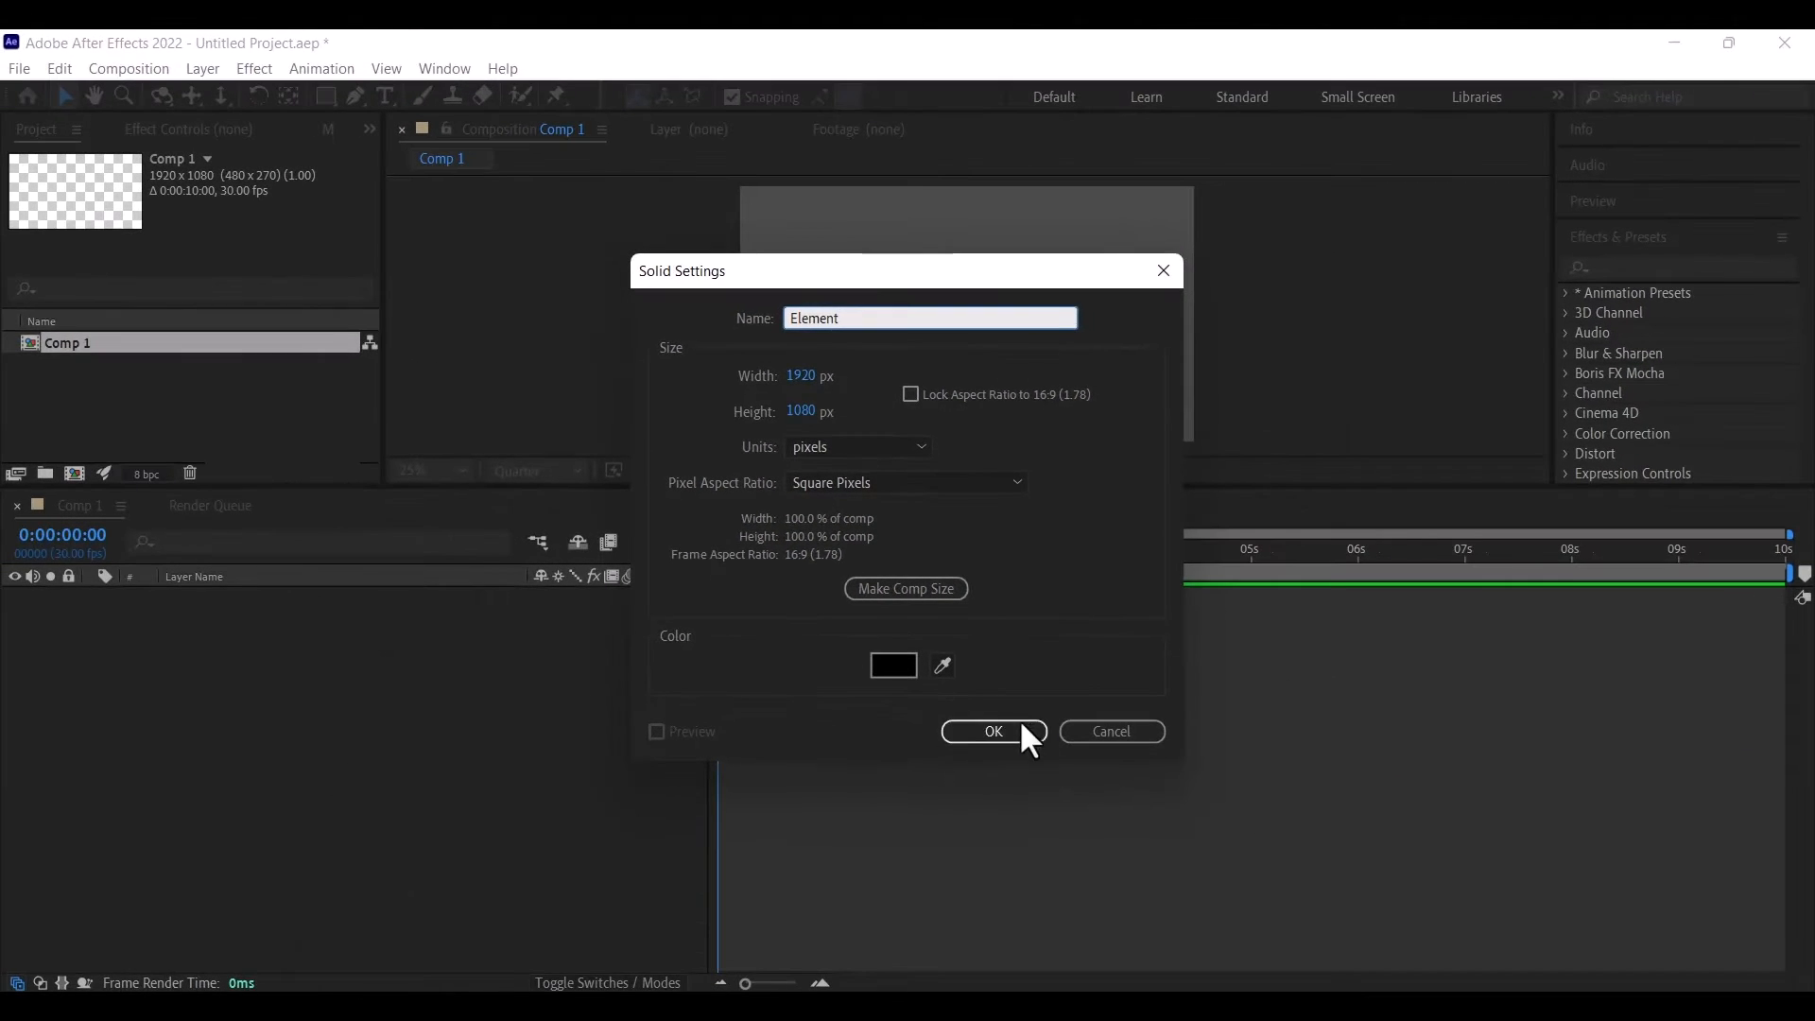
{"action": "left_click", "coordinate": [1015, 734]}
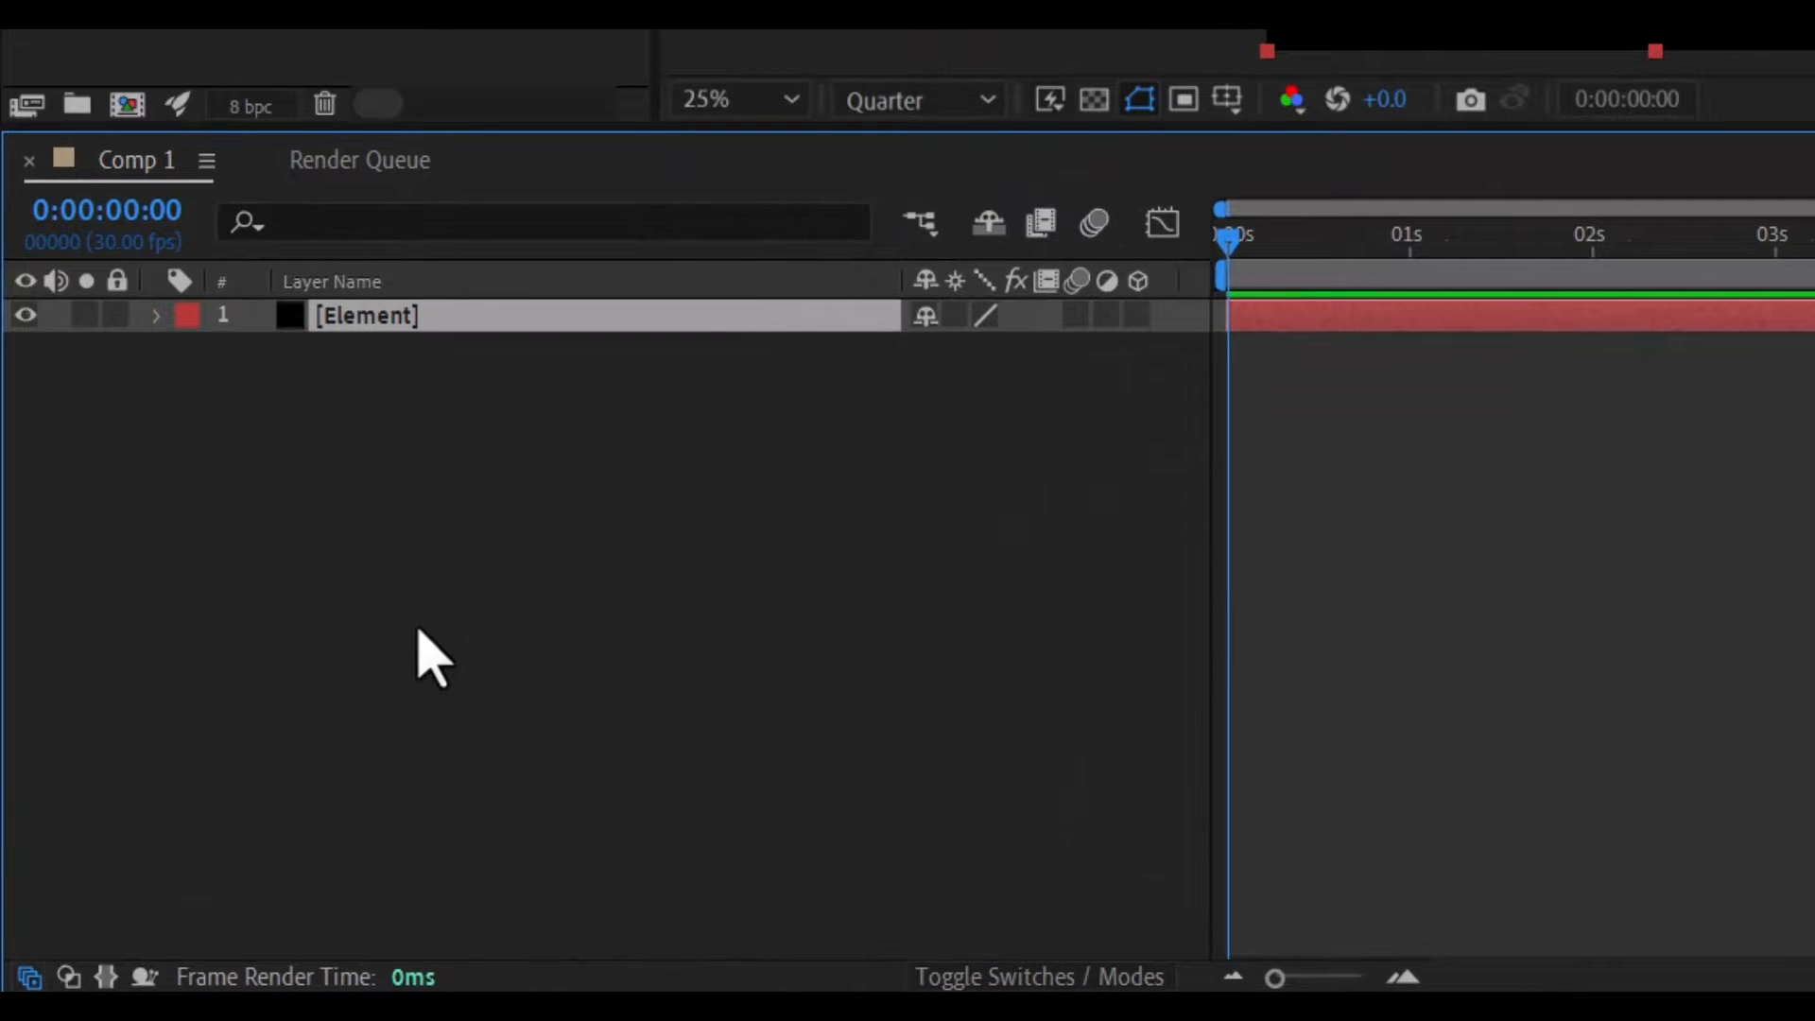
Add a text layer reading "Dune" above the Element solid
{"action": "right_click", "coordinate": [524, 484]}
{"action": "mouse_move", "coordinate": [610, 499]}
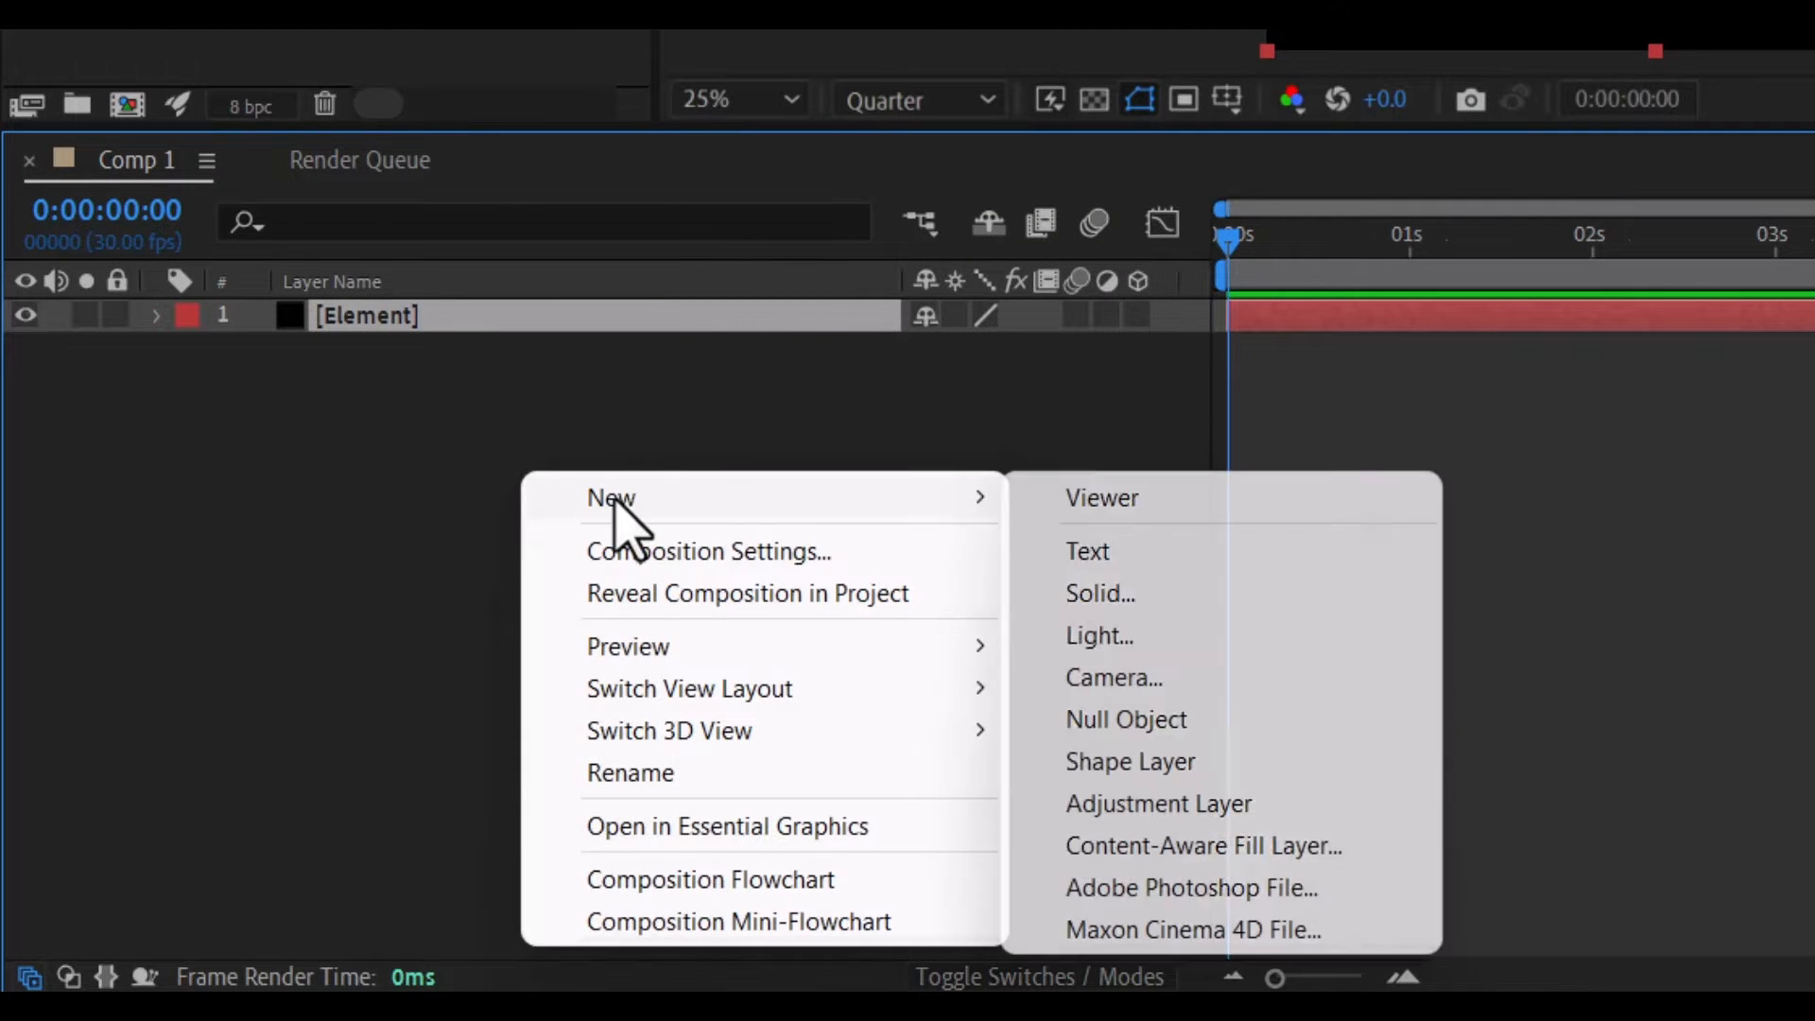
{"action": "left_click", "coordinate": [1106, 556]}
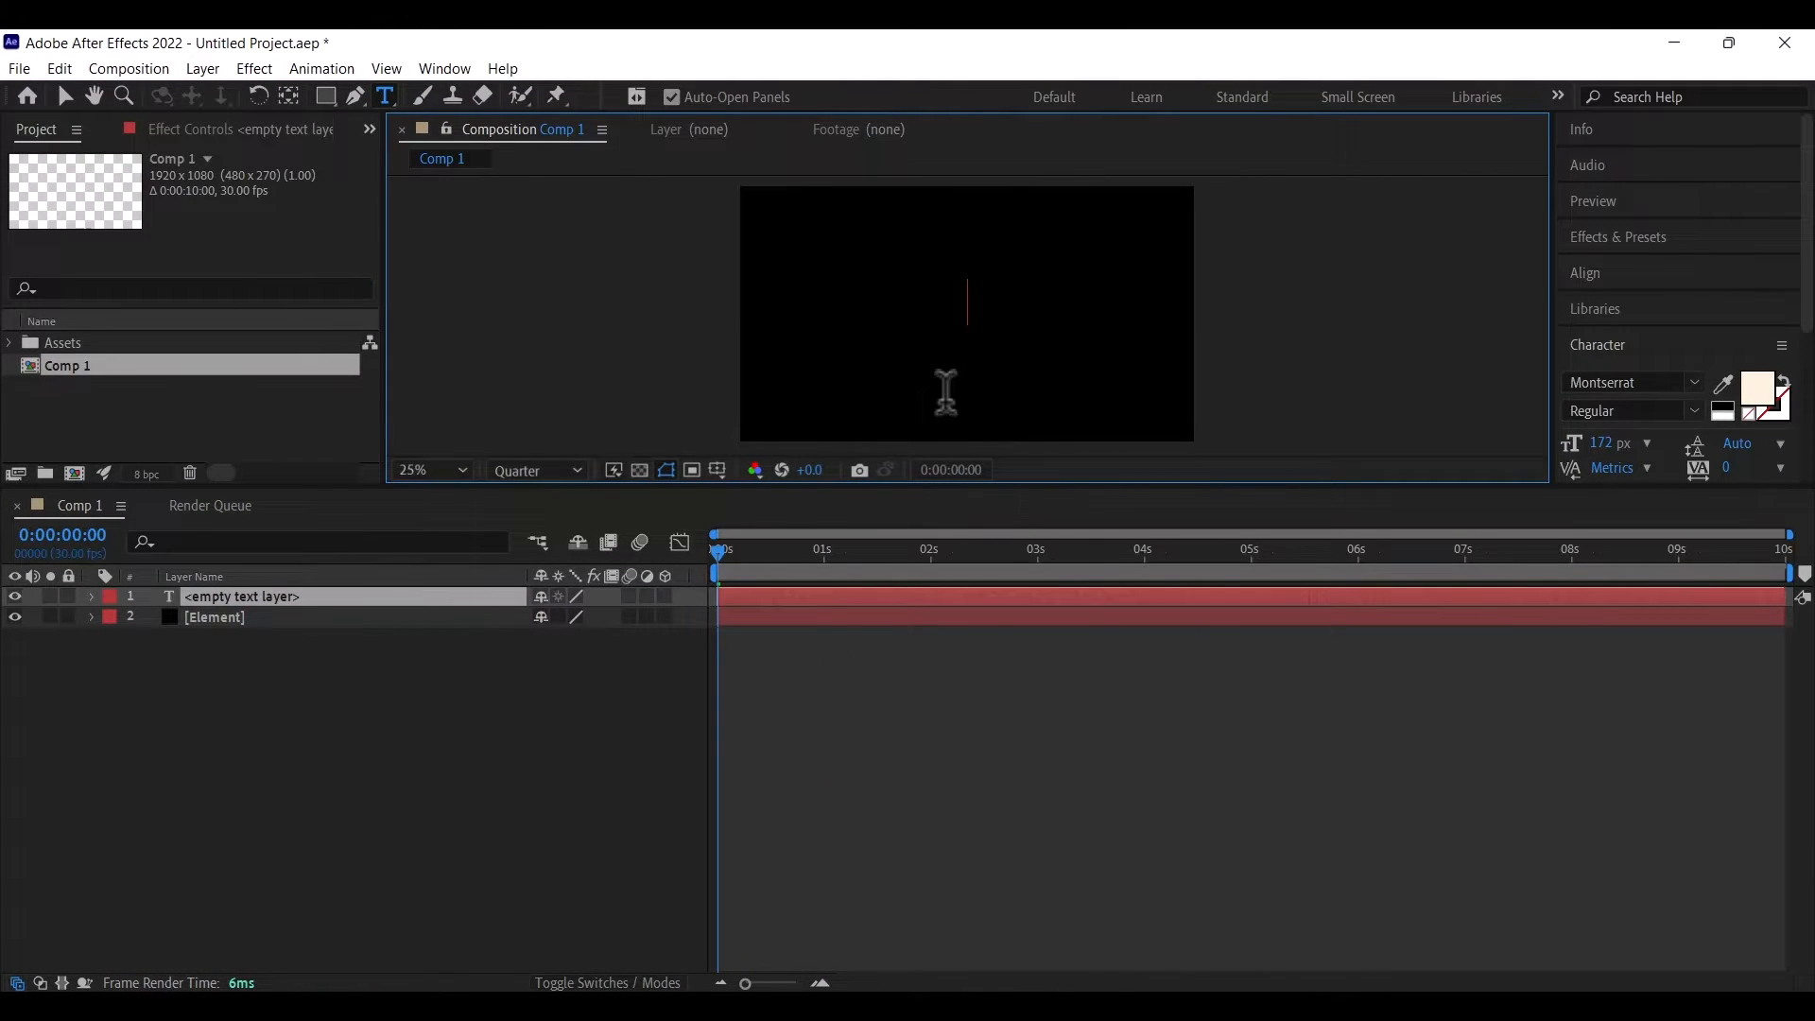
{"action": "type", "text": "D"}
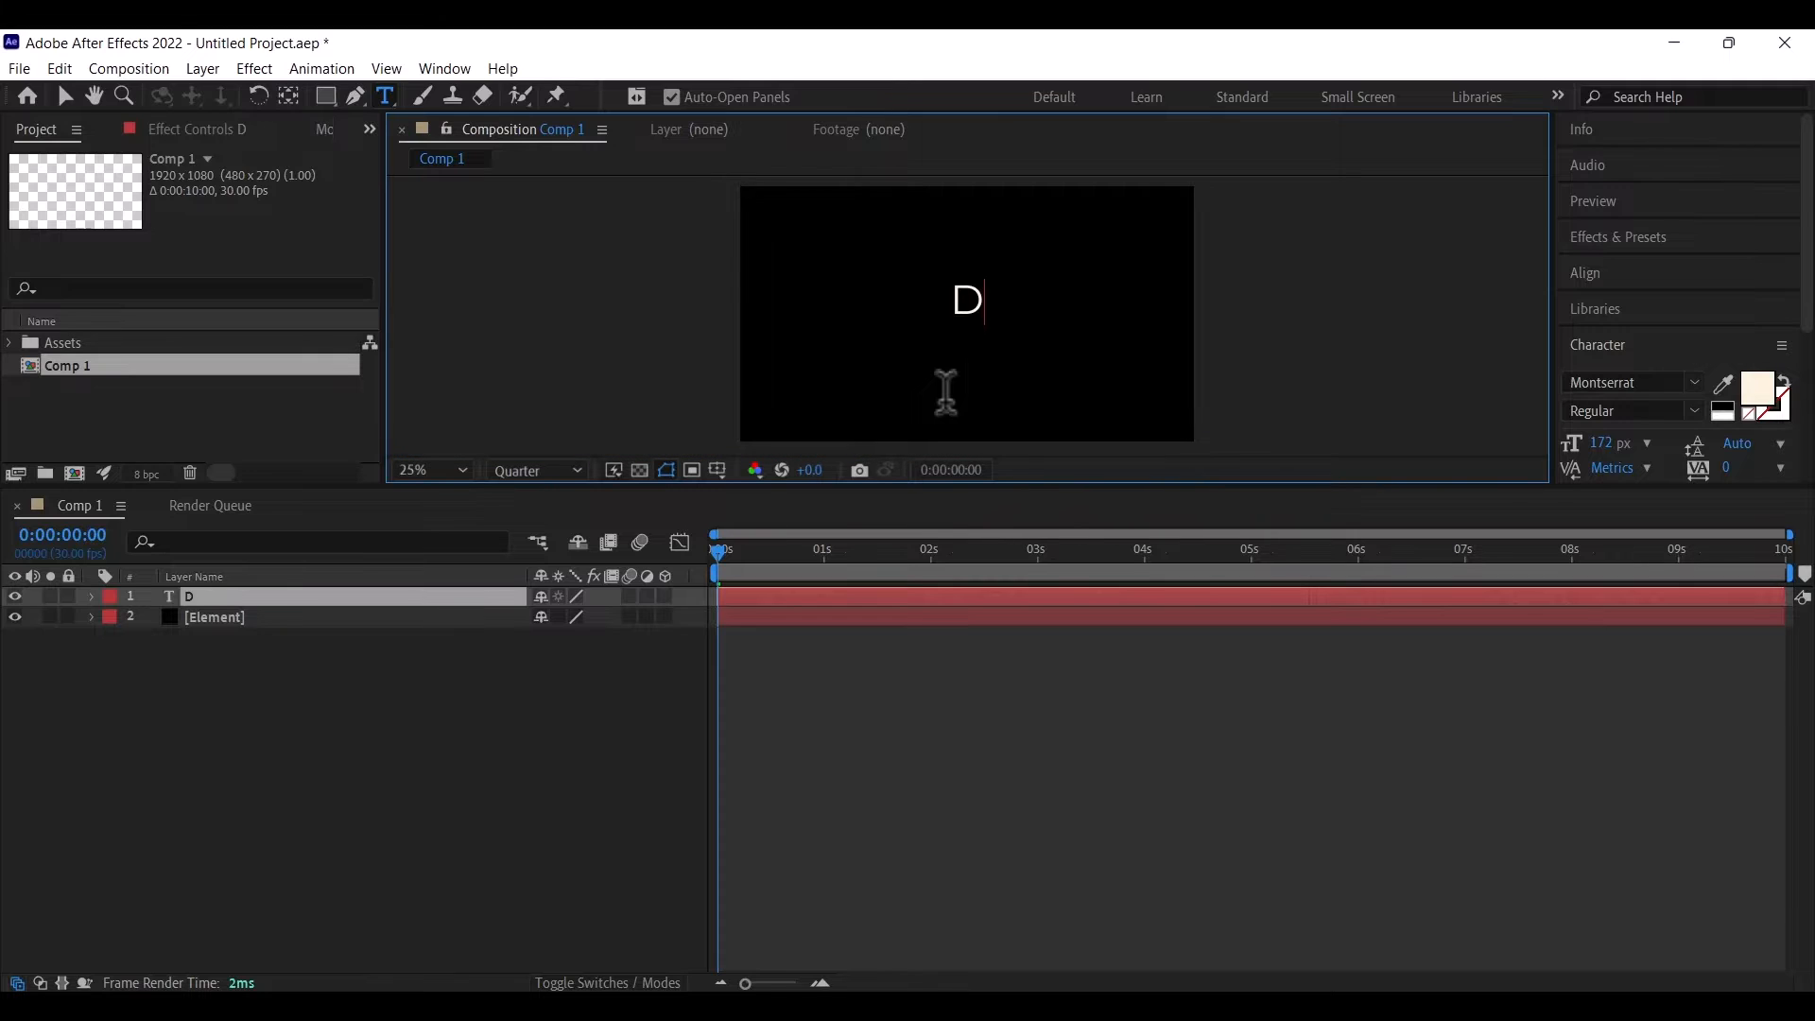
{"action": "type", "text": "une"}
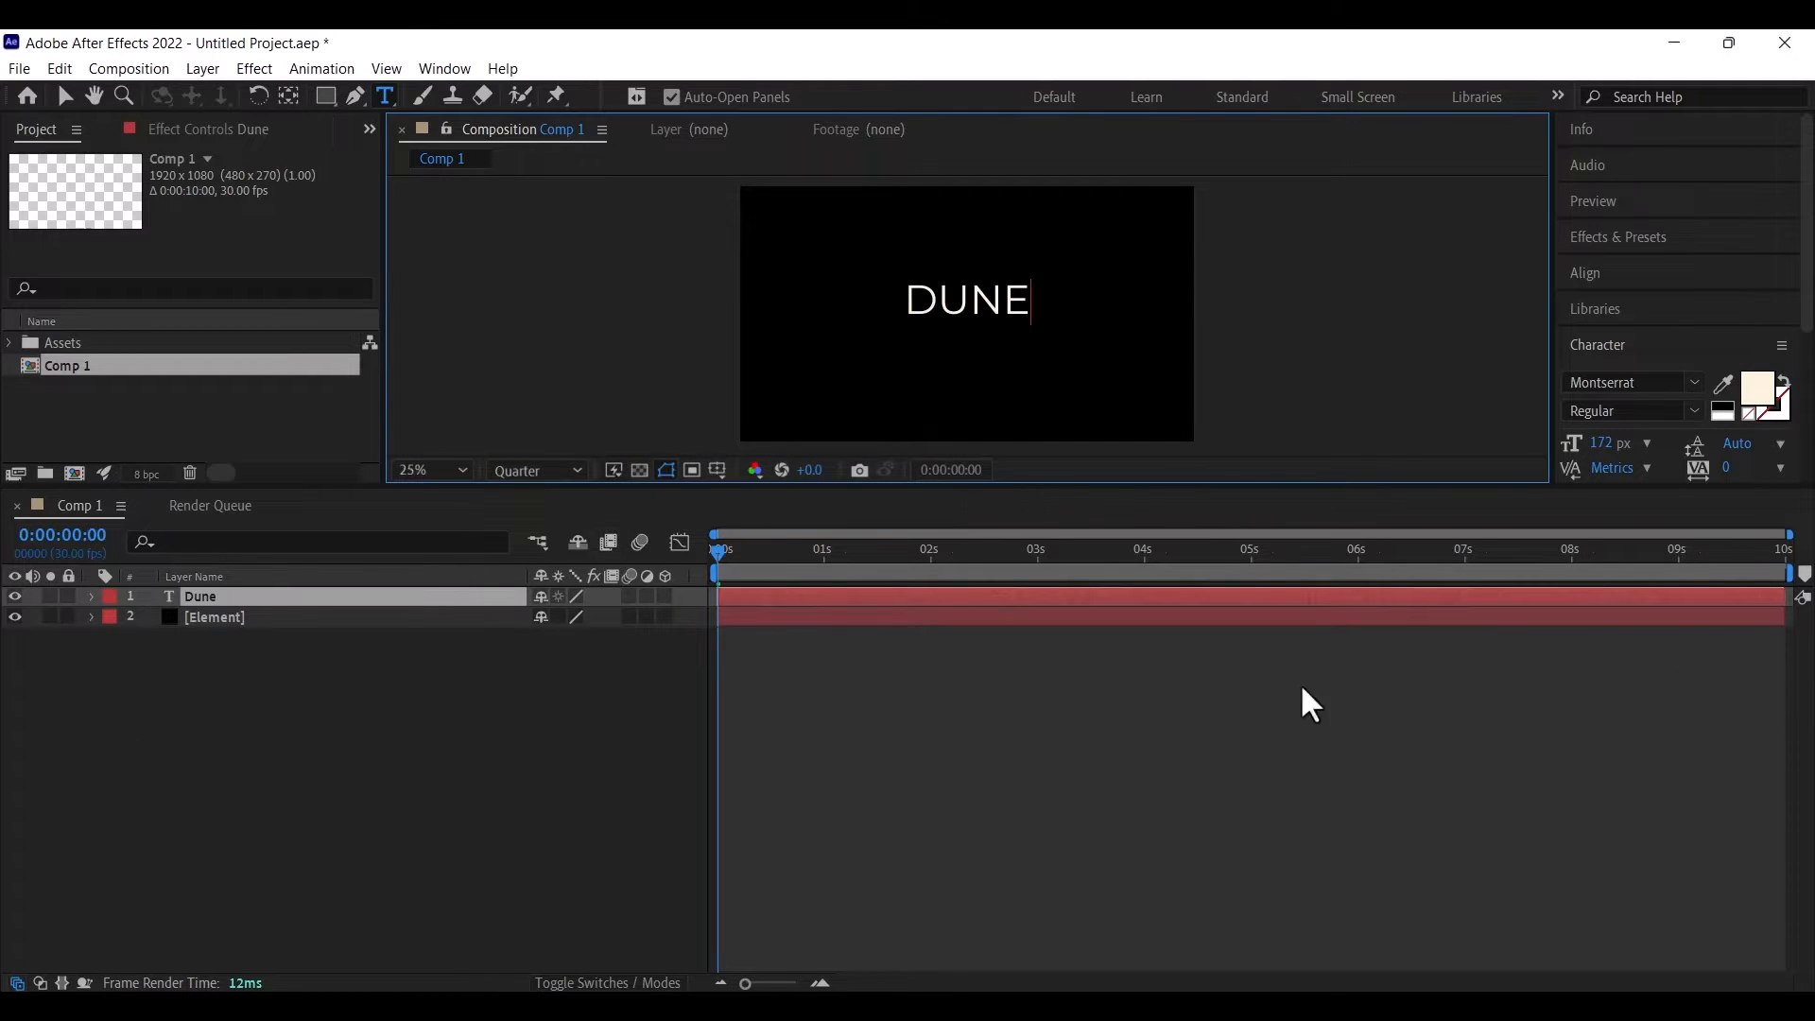
Try to change the font family of the Dune text to Organo
{"action": "left_click", "coordinate": [1694, 384]}
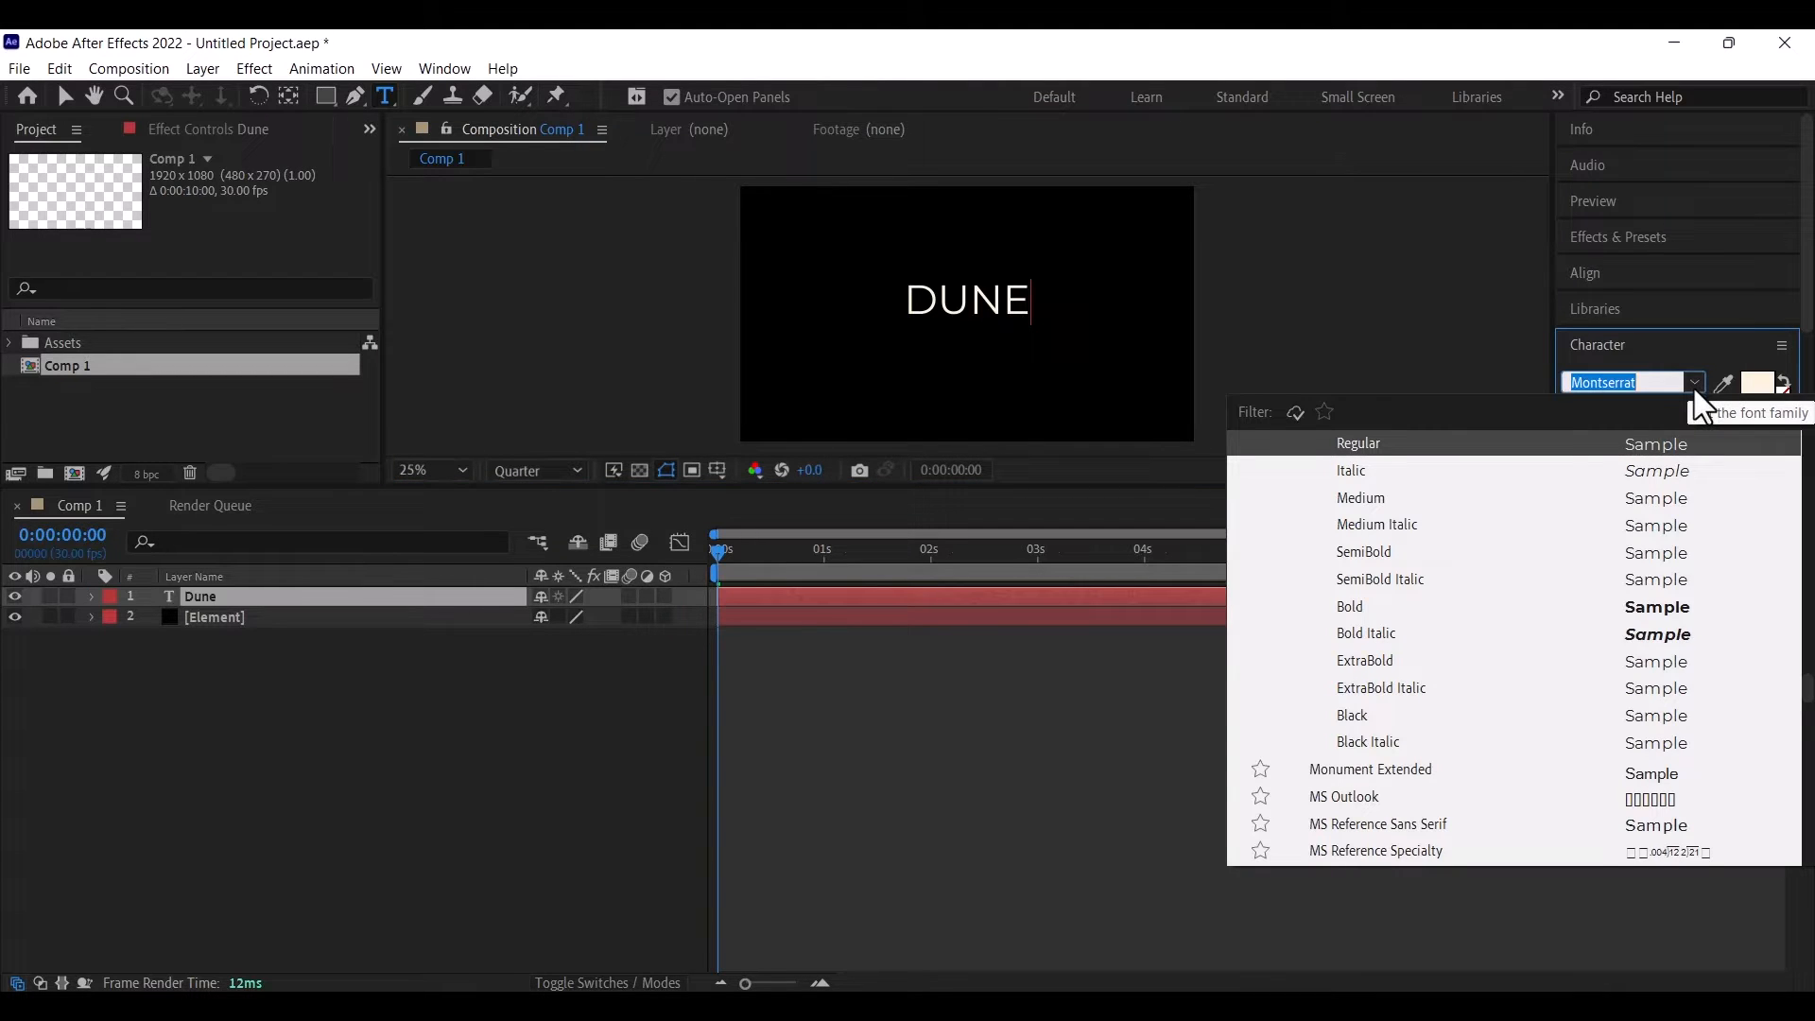
{"action": "type", "text": "org"}
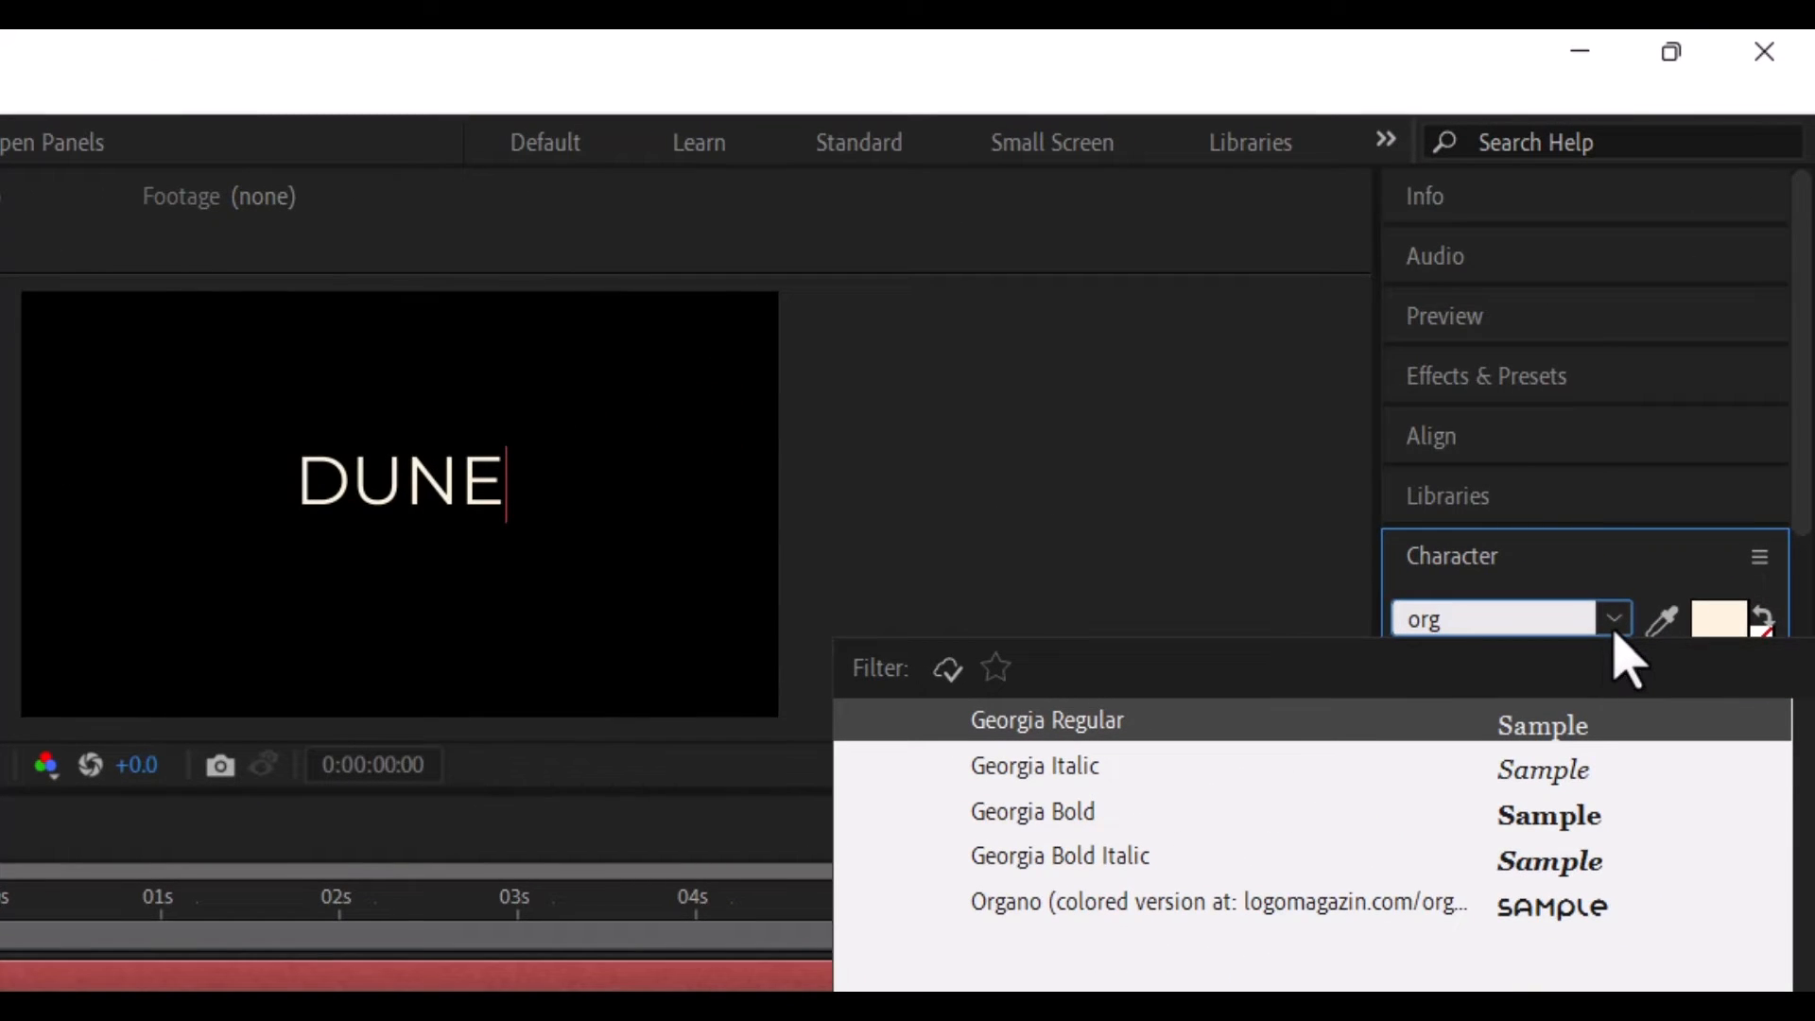
{"action": "left_click", "coordinate": [1129, 904]}
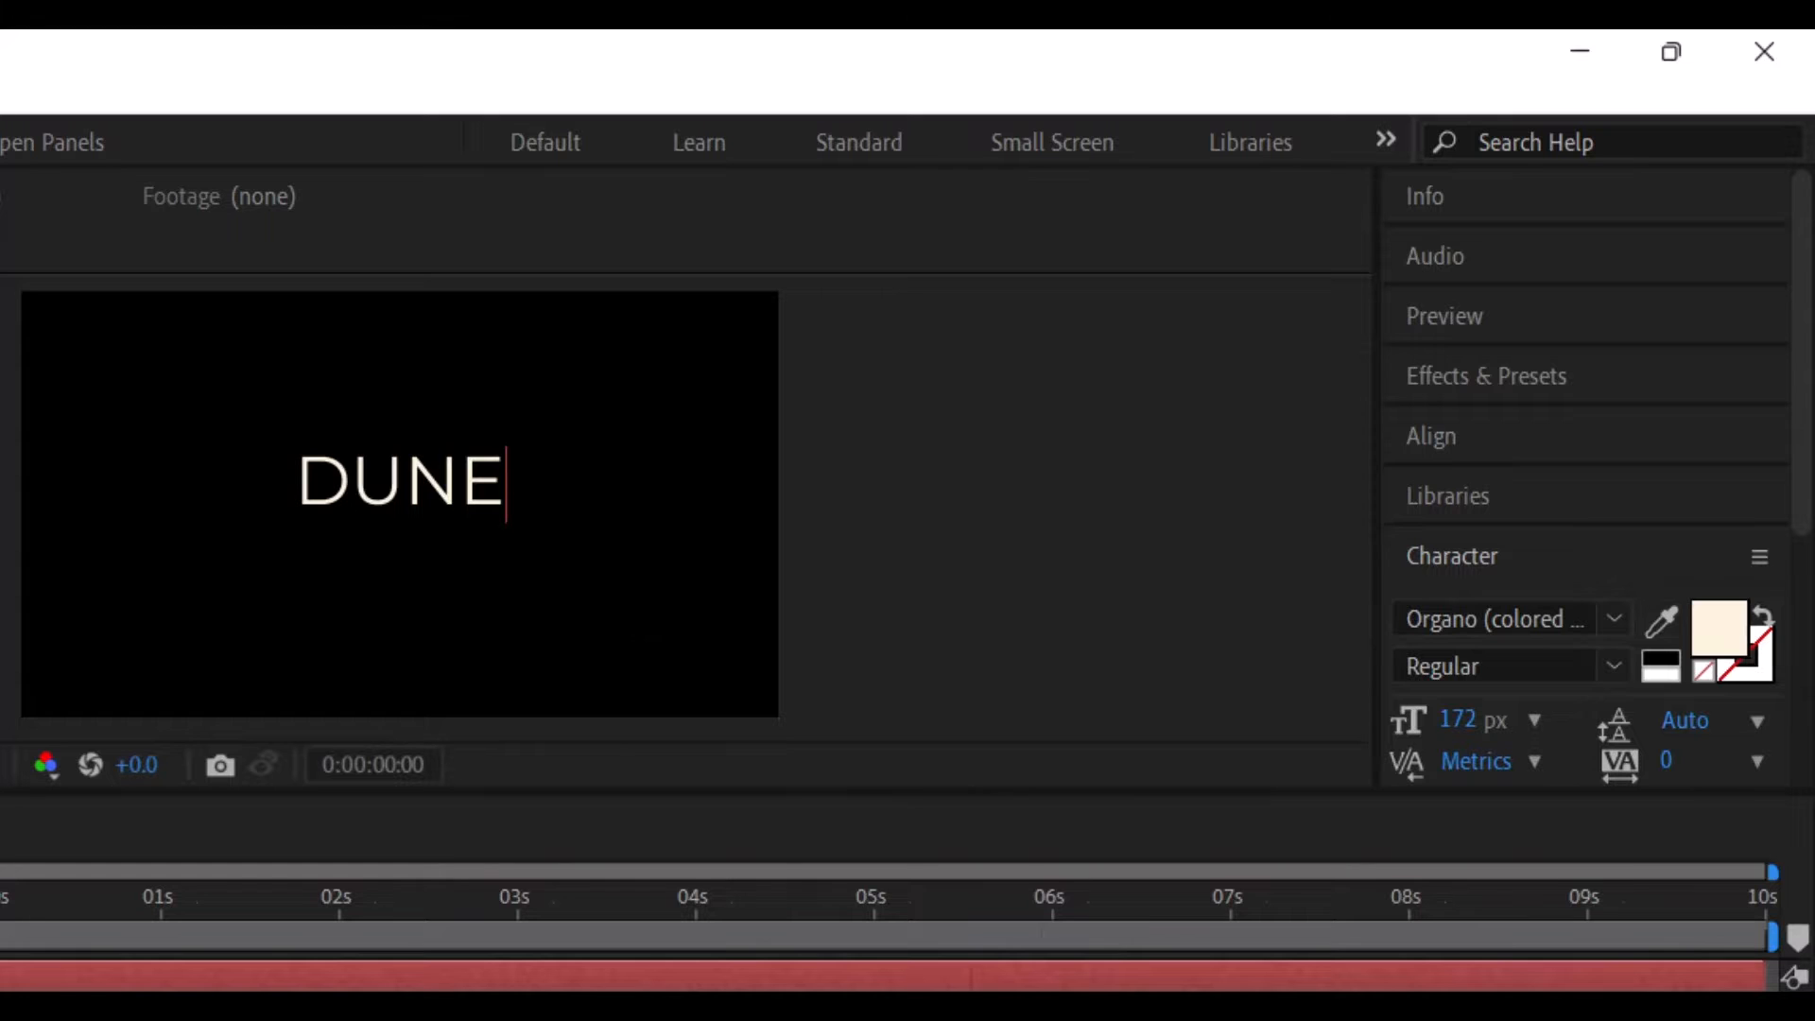
Select the whole word Dune, apply the Organo font to it and set its size to 250 px
{"action": "double_click", "coordinate": [397, 502]}
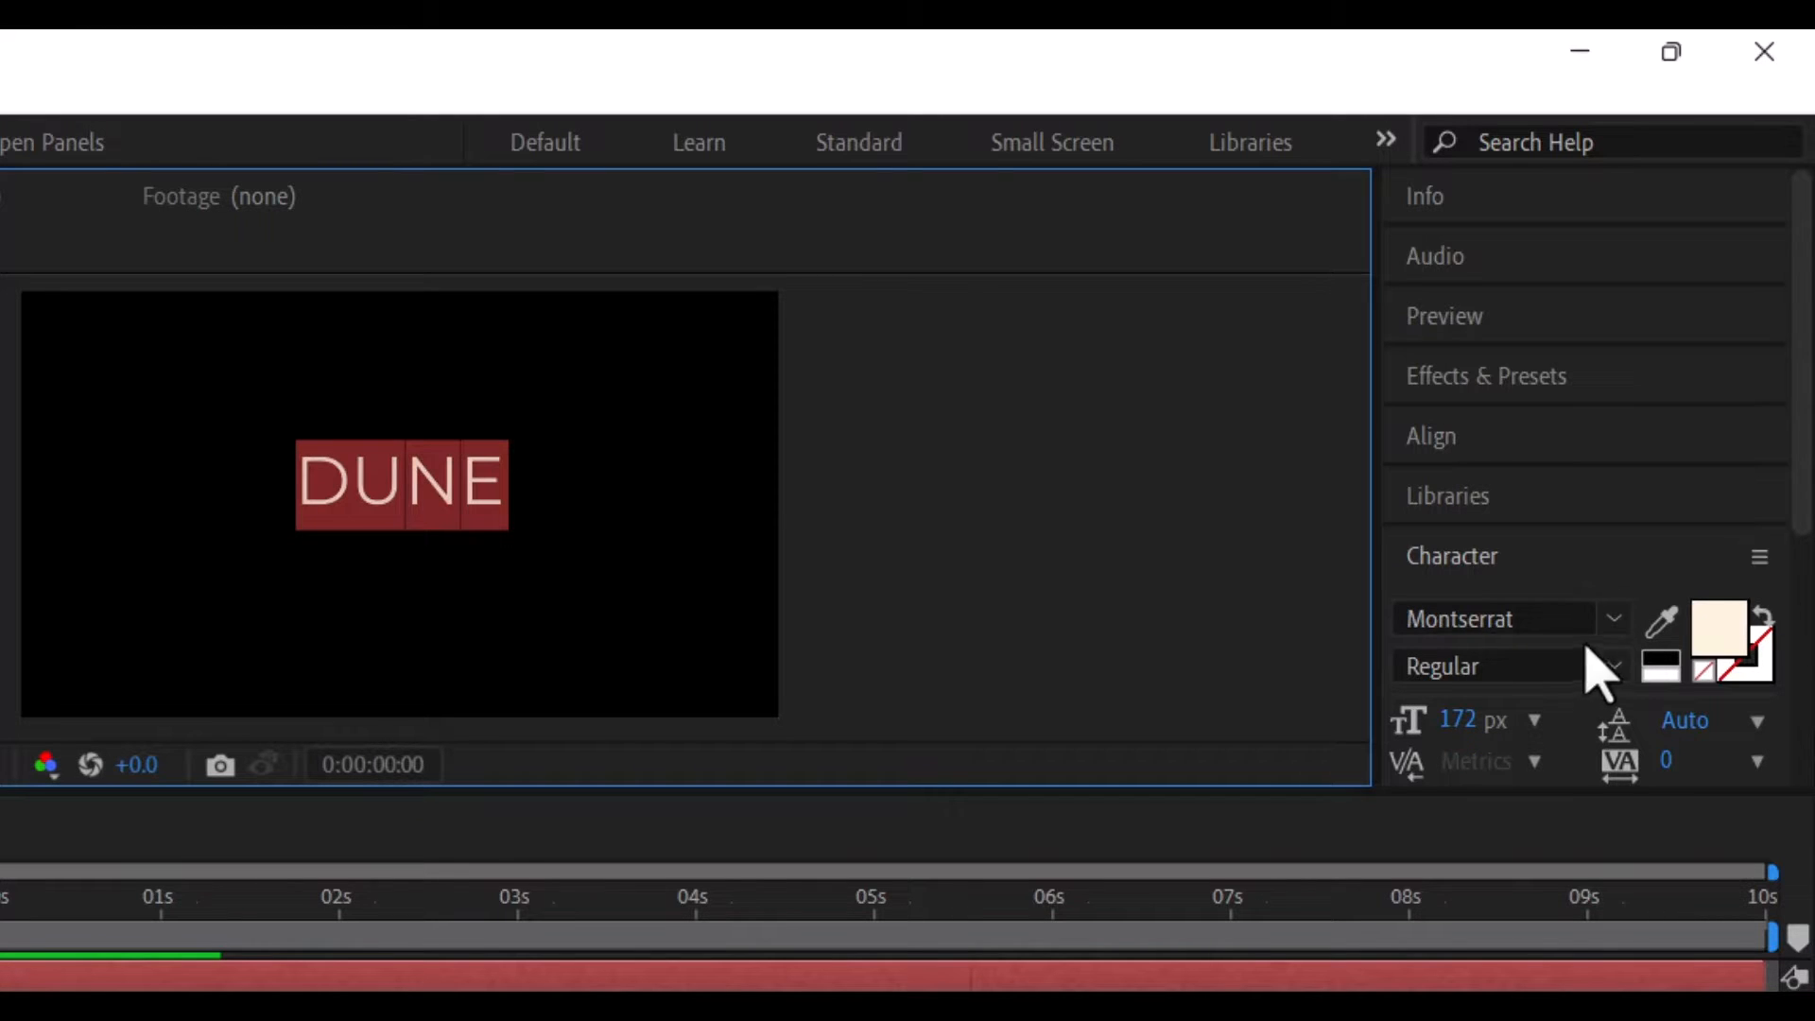
{"action": "left_click", "coordinate": [1615, 626]}
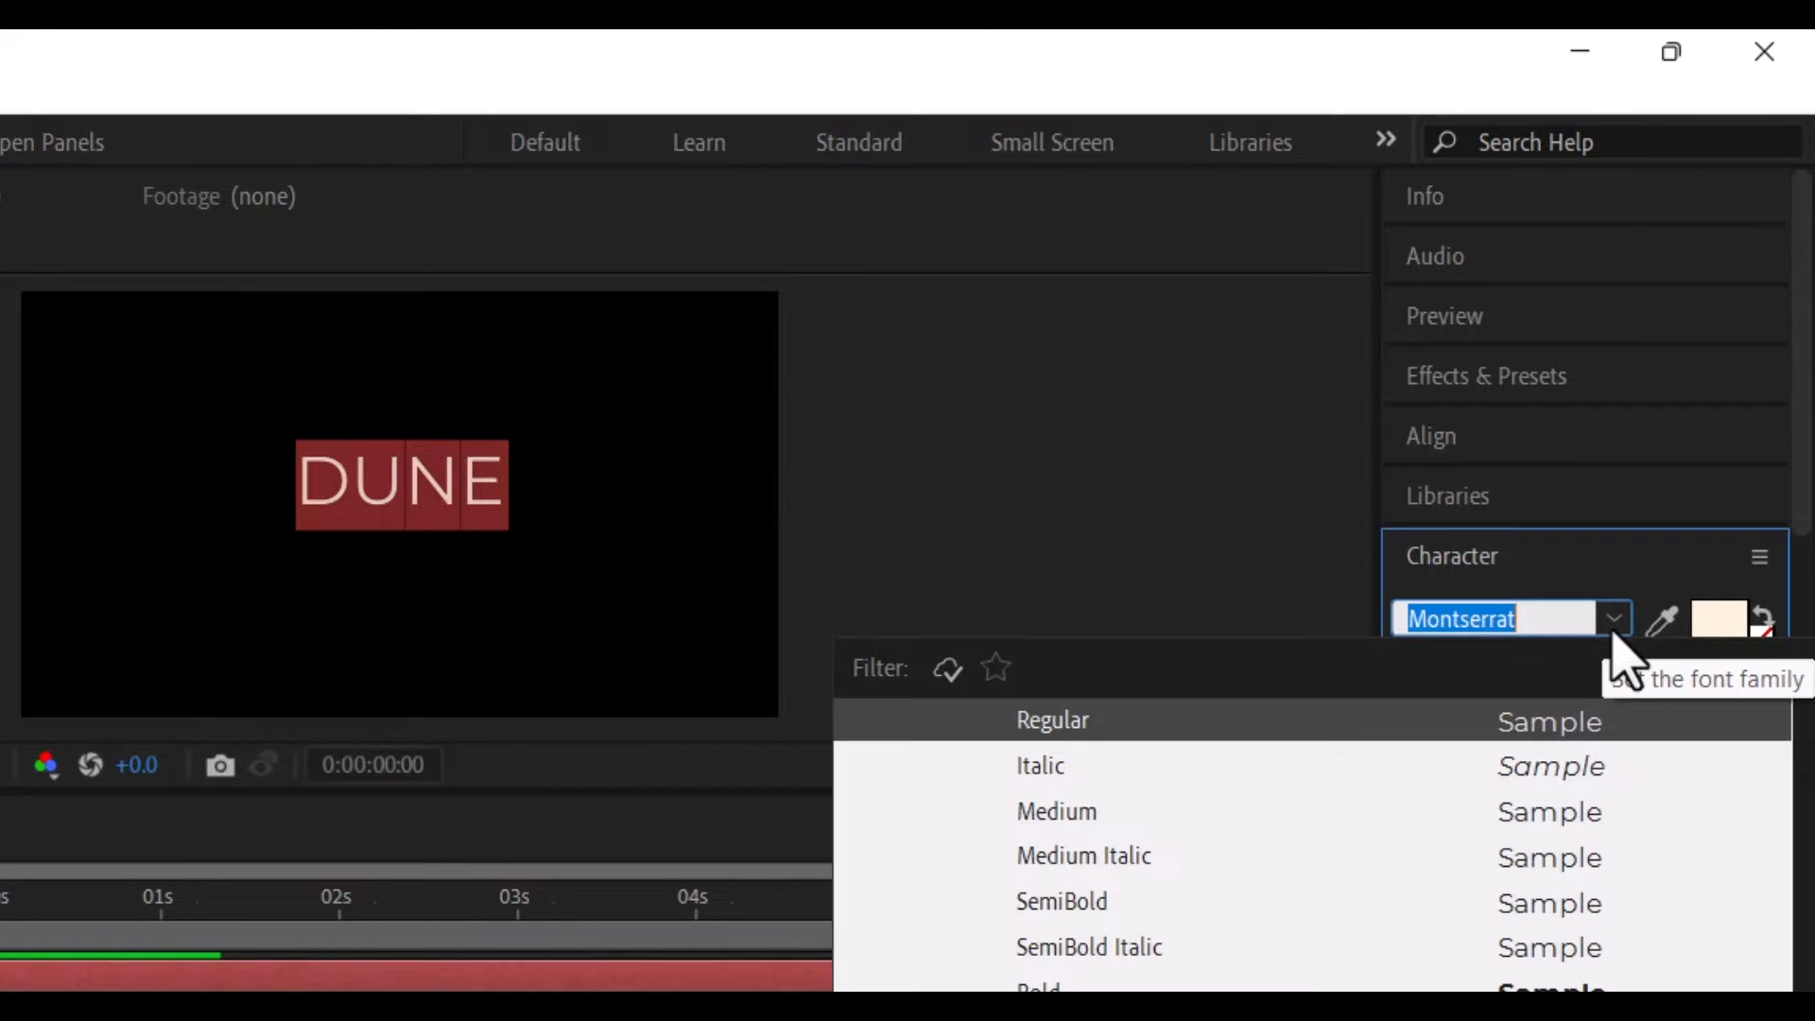
{"action": "type", "text": "orga"}
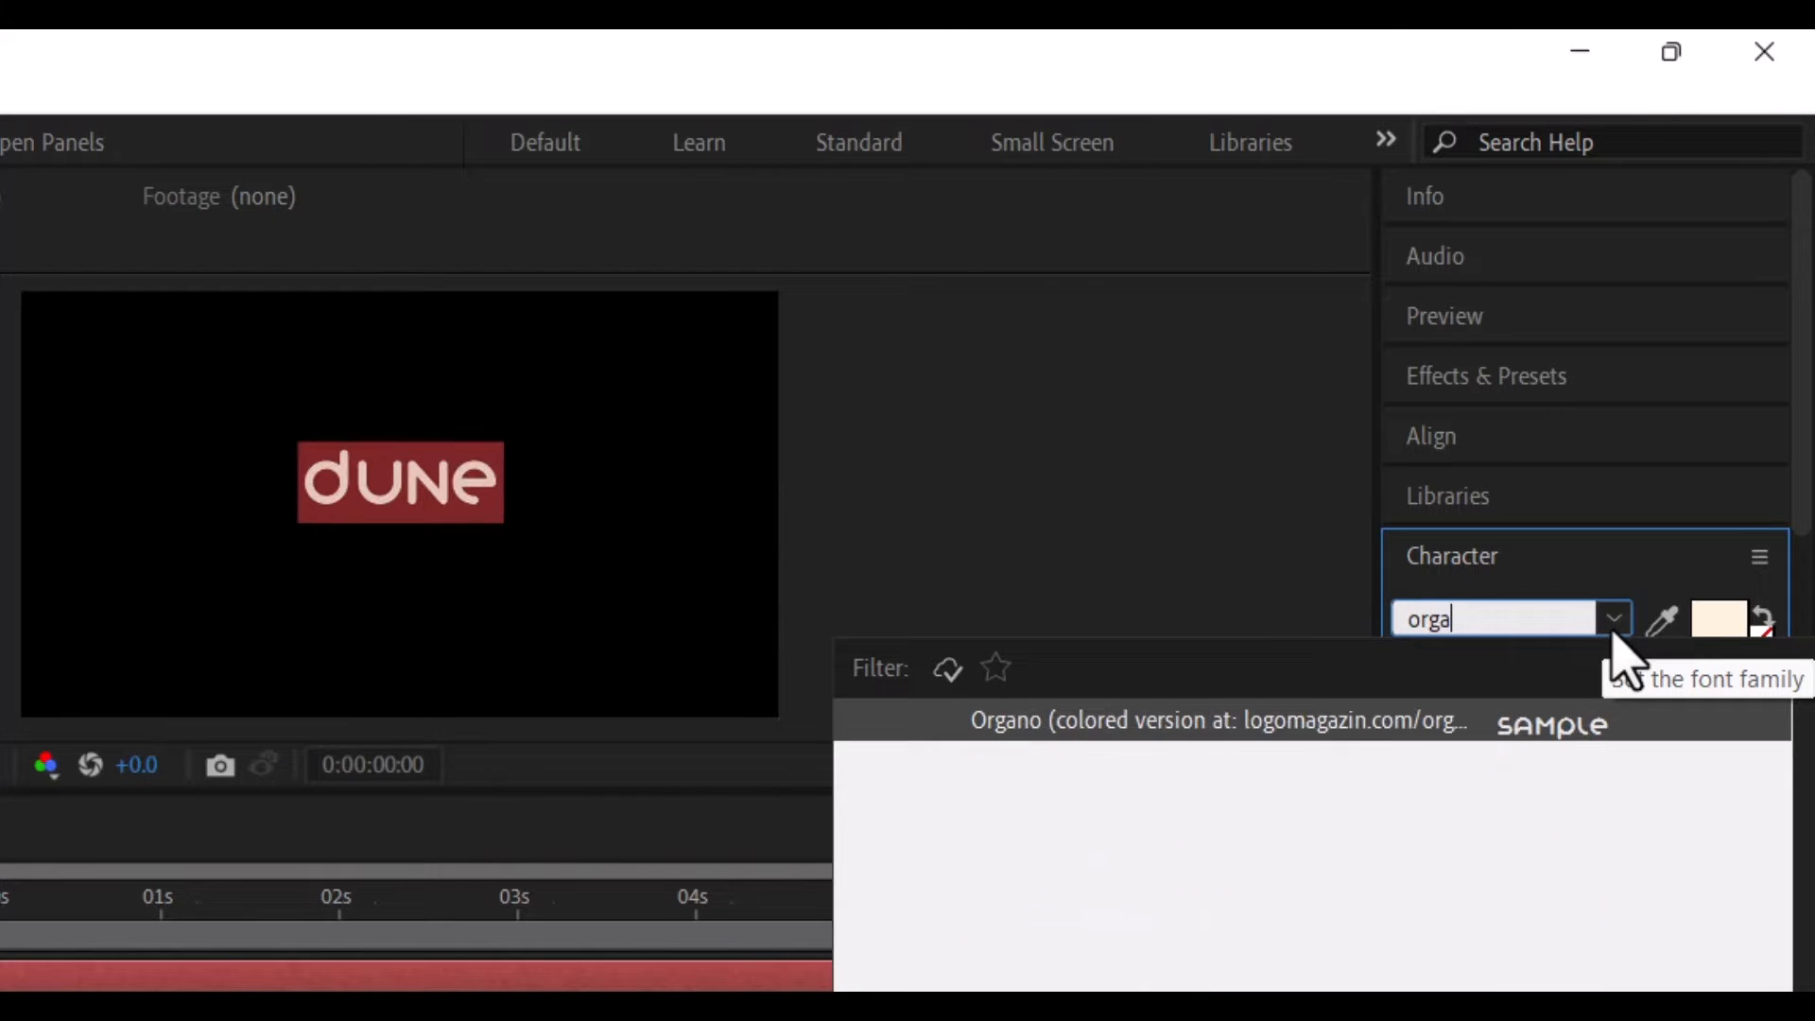
{"action": "left_click", "coordinate": [1278, 728]}
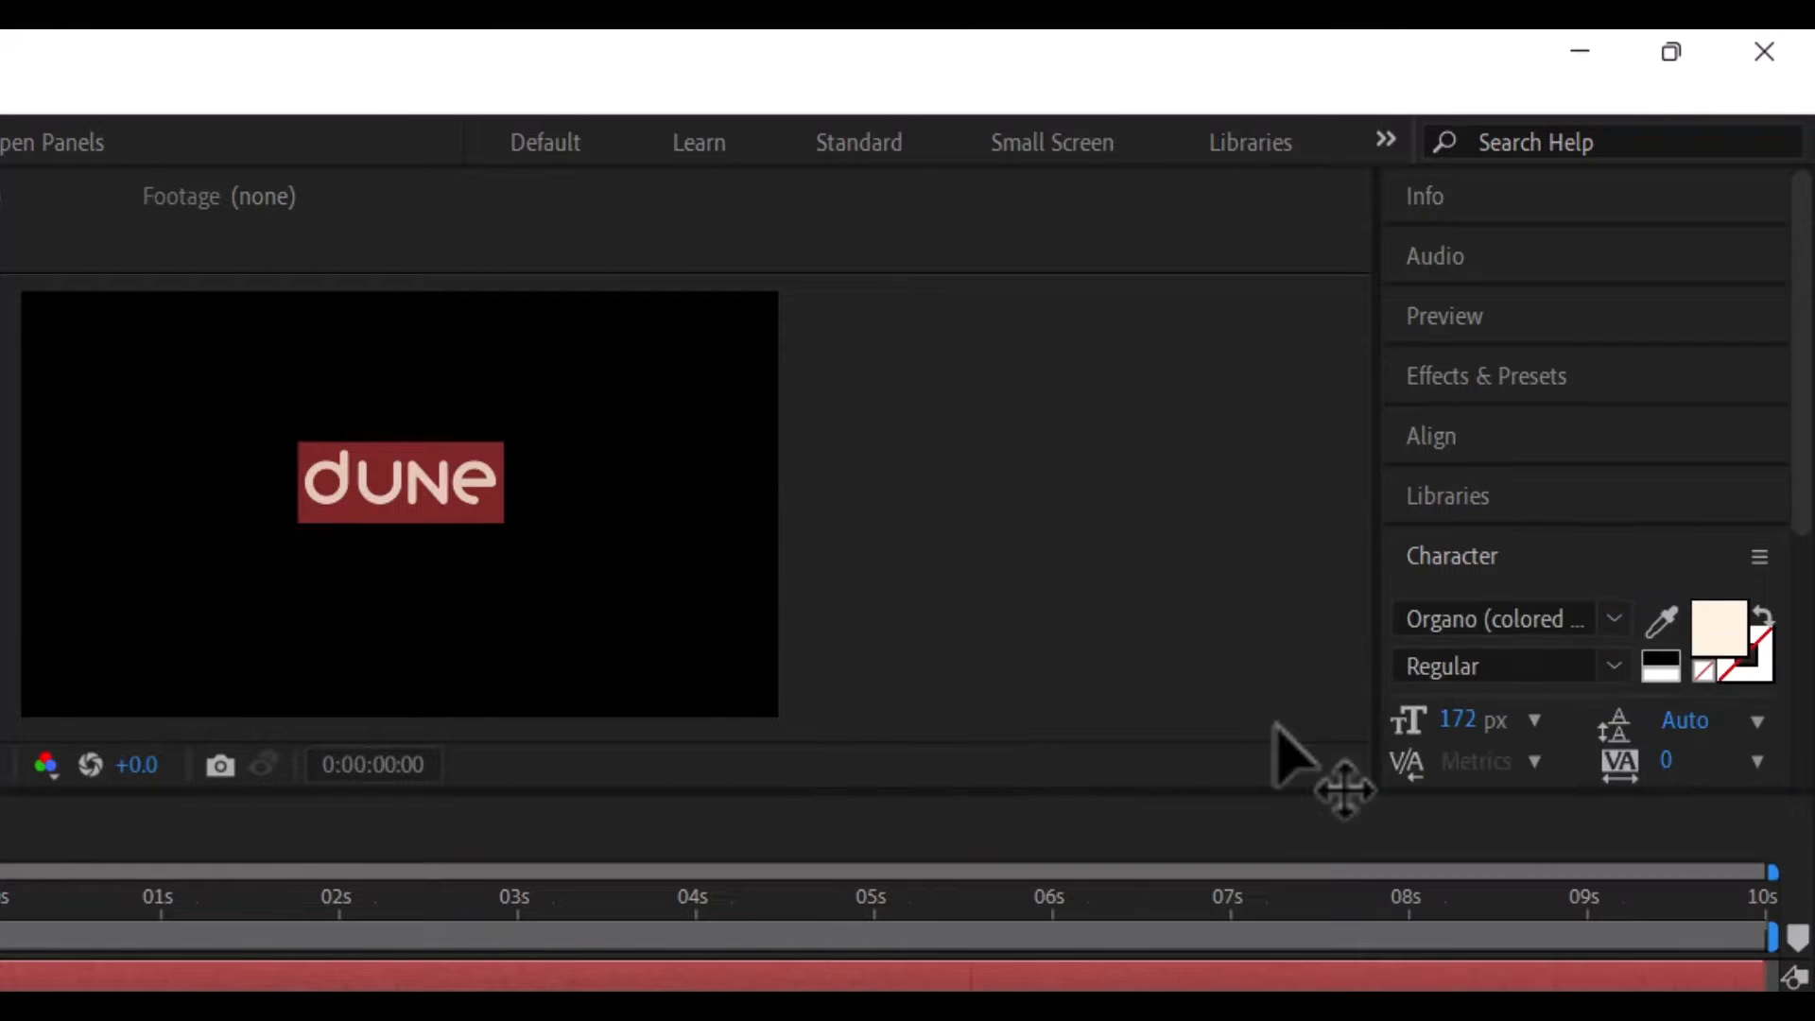
{"action": "left_click", "coordinate": [1464, 722]}
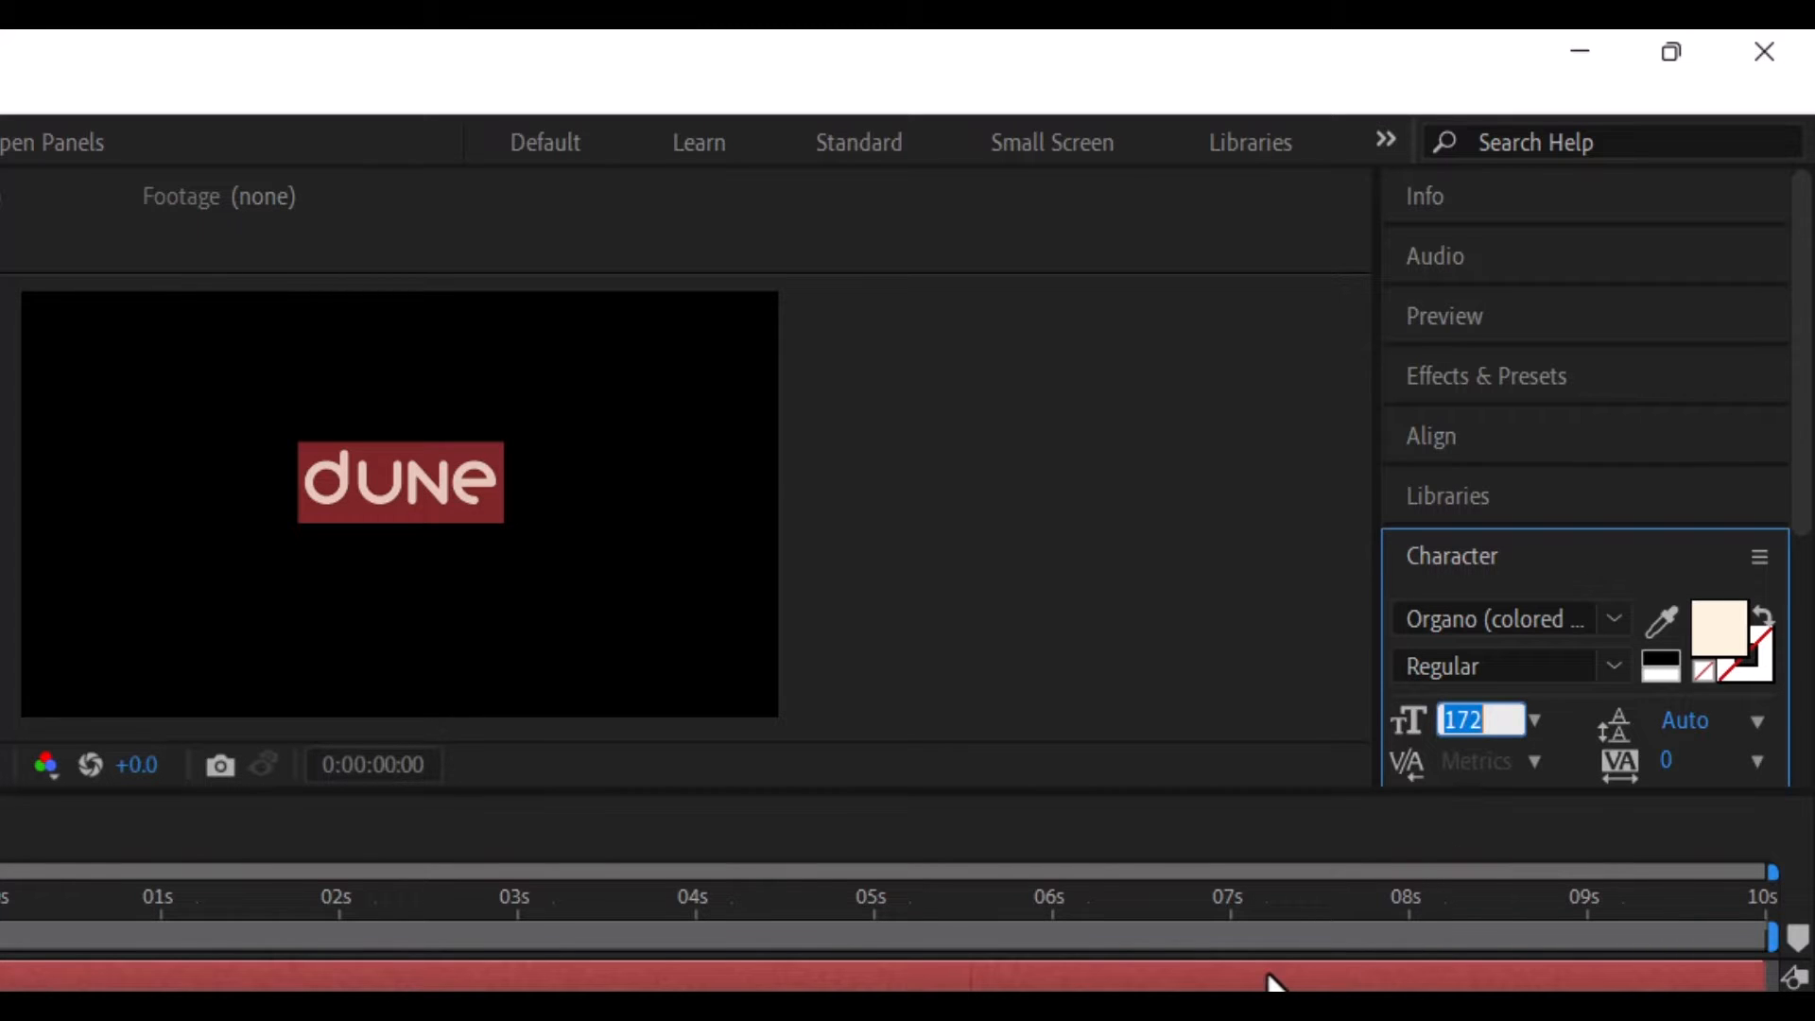
{"action": "type", "text": "250"}
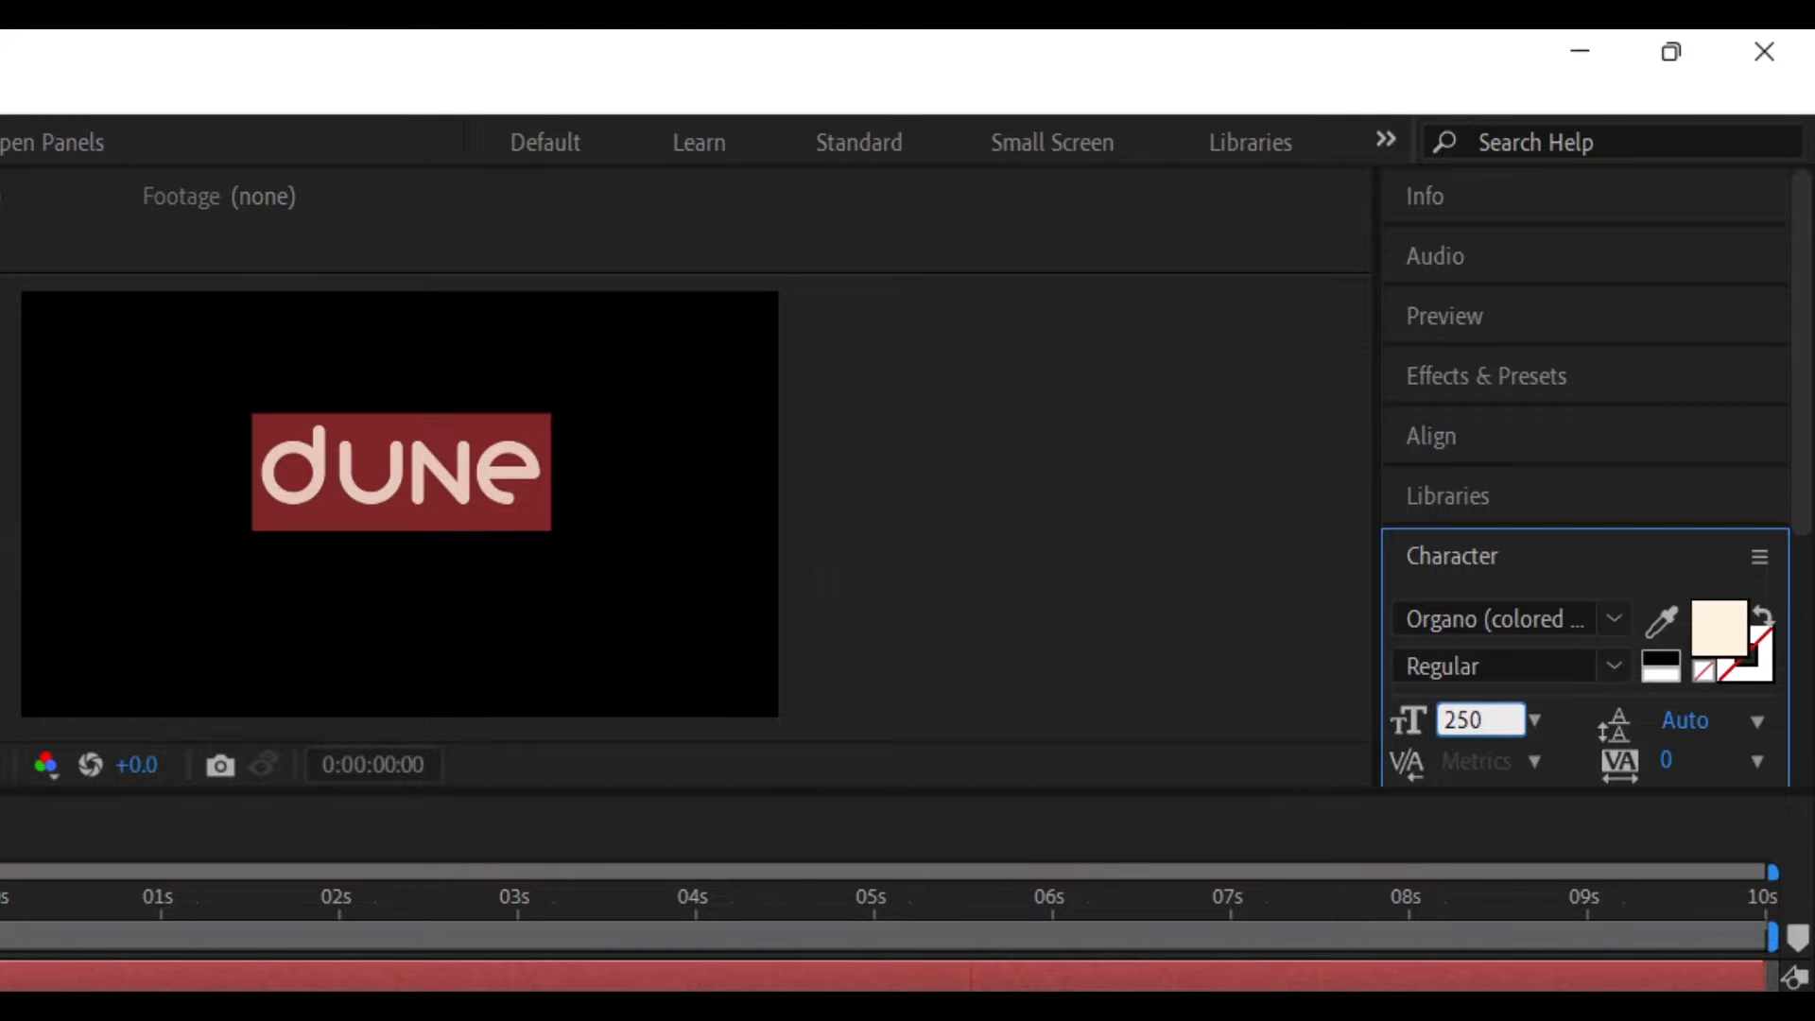
Move the Dune text down to the vertical centre of the composition and deselect the layer
{"action": "key", "text": "v"}
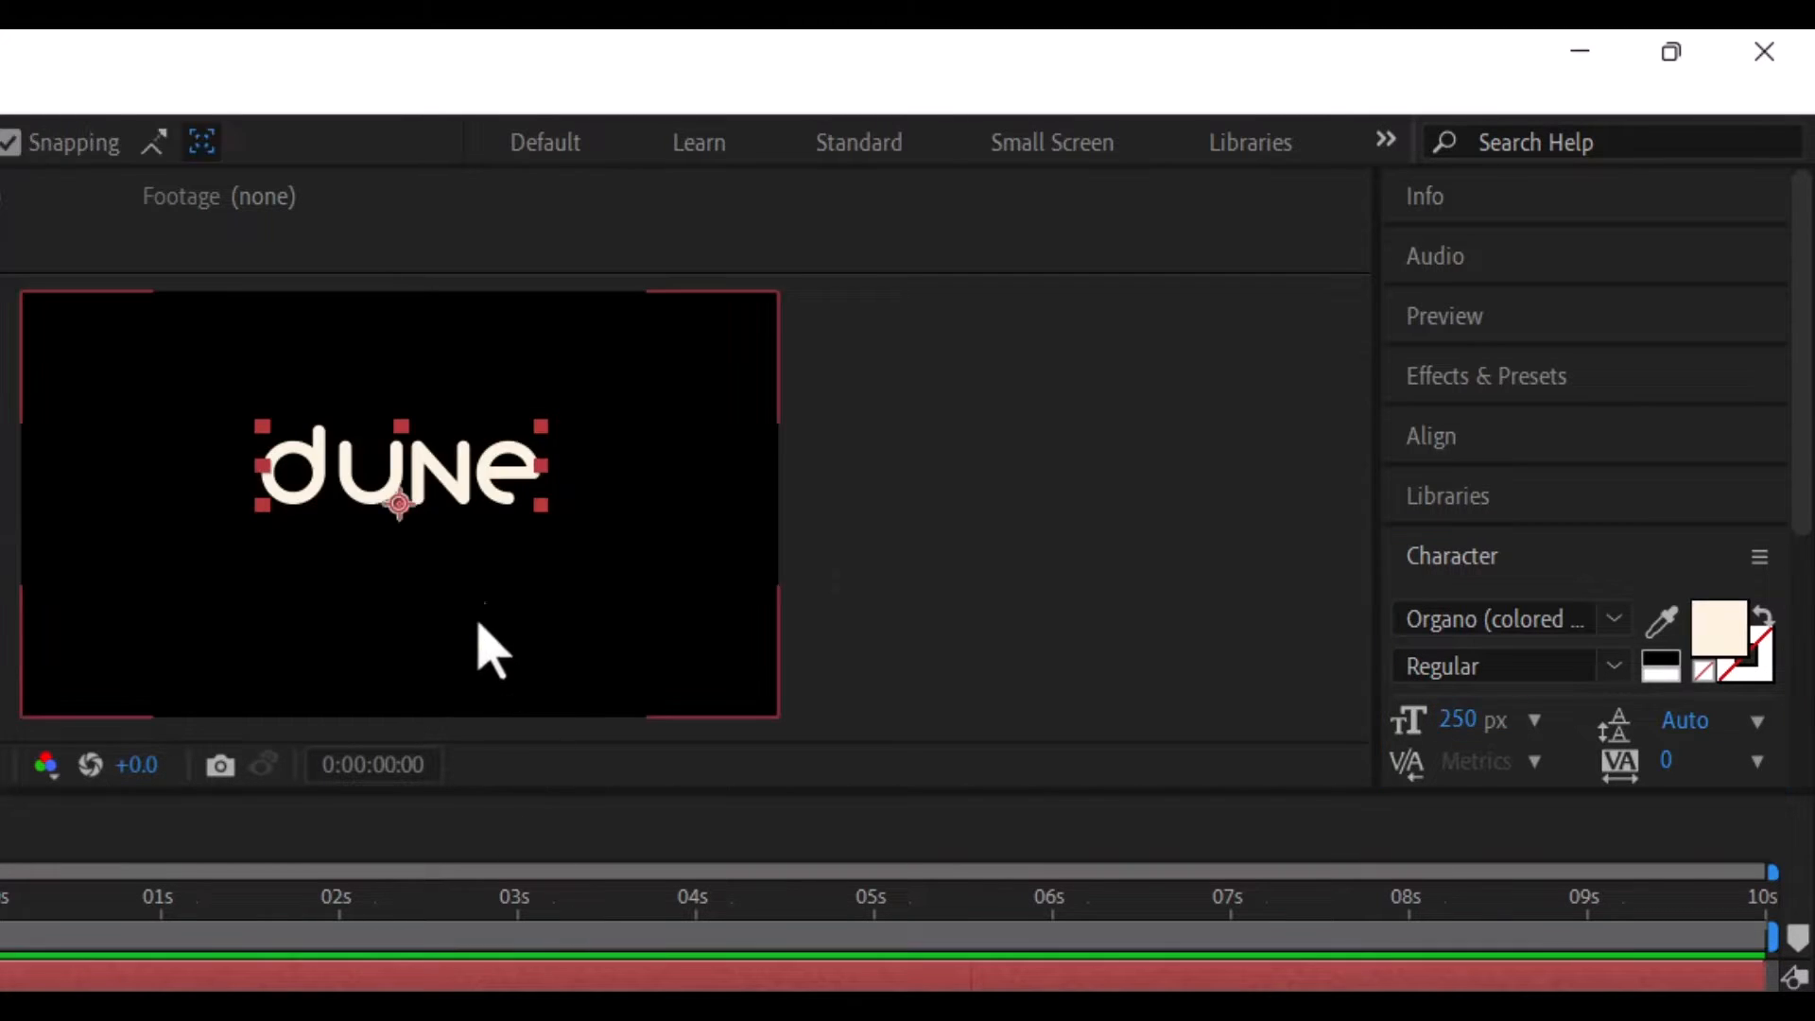
{"action": "left_click_drag", "start_coordinate": [458, 469], "coordinate": [458, 511]}
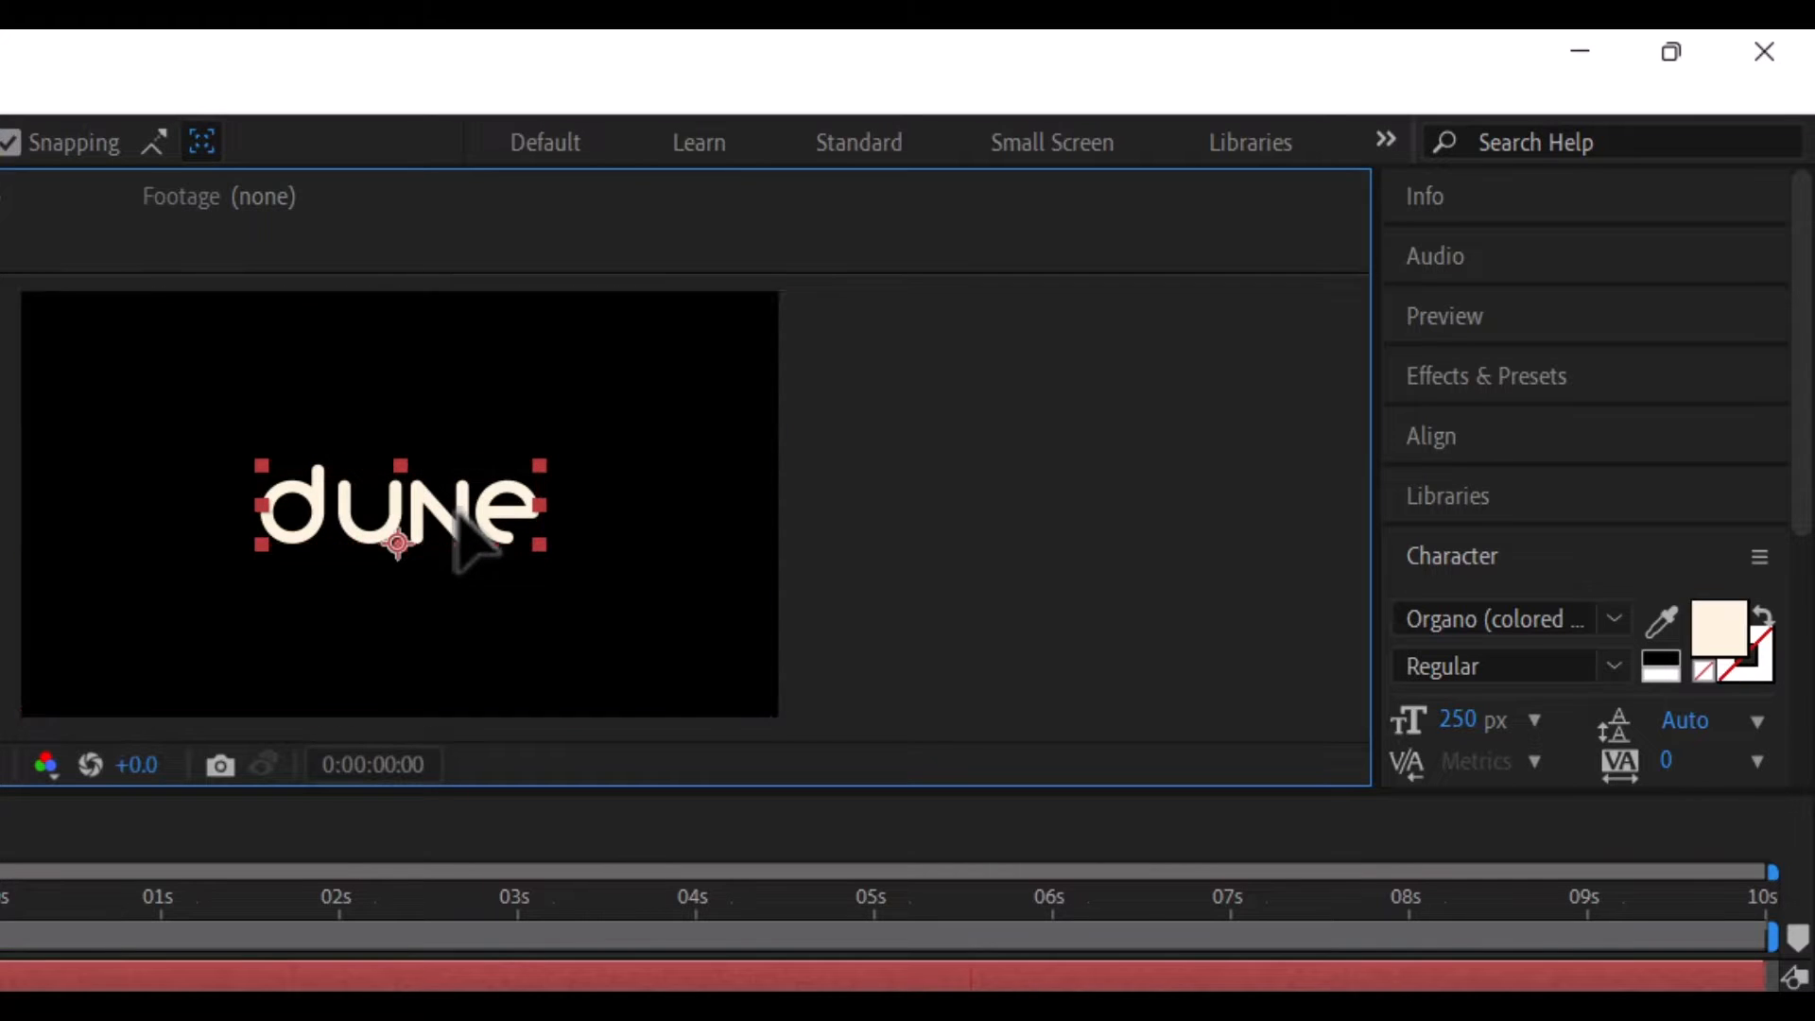
{"action": "left_click", "coordinate": [1456, 444]}
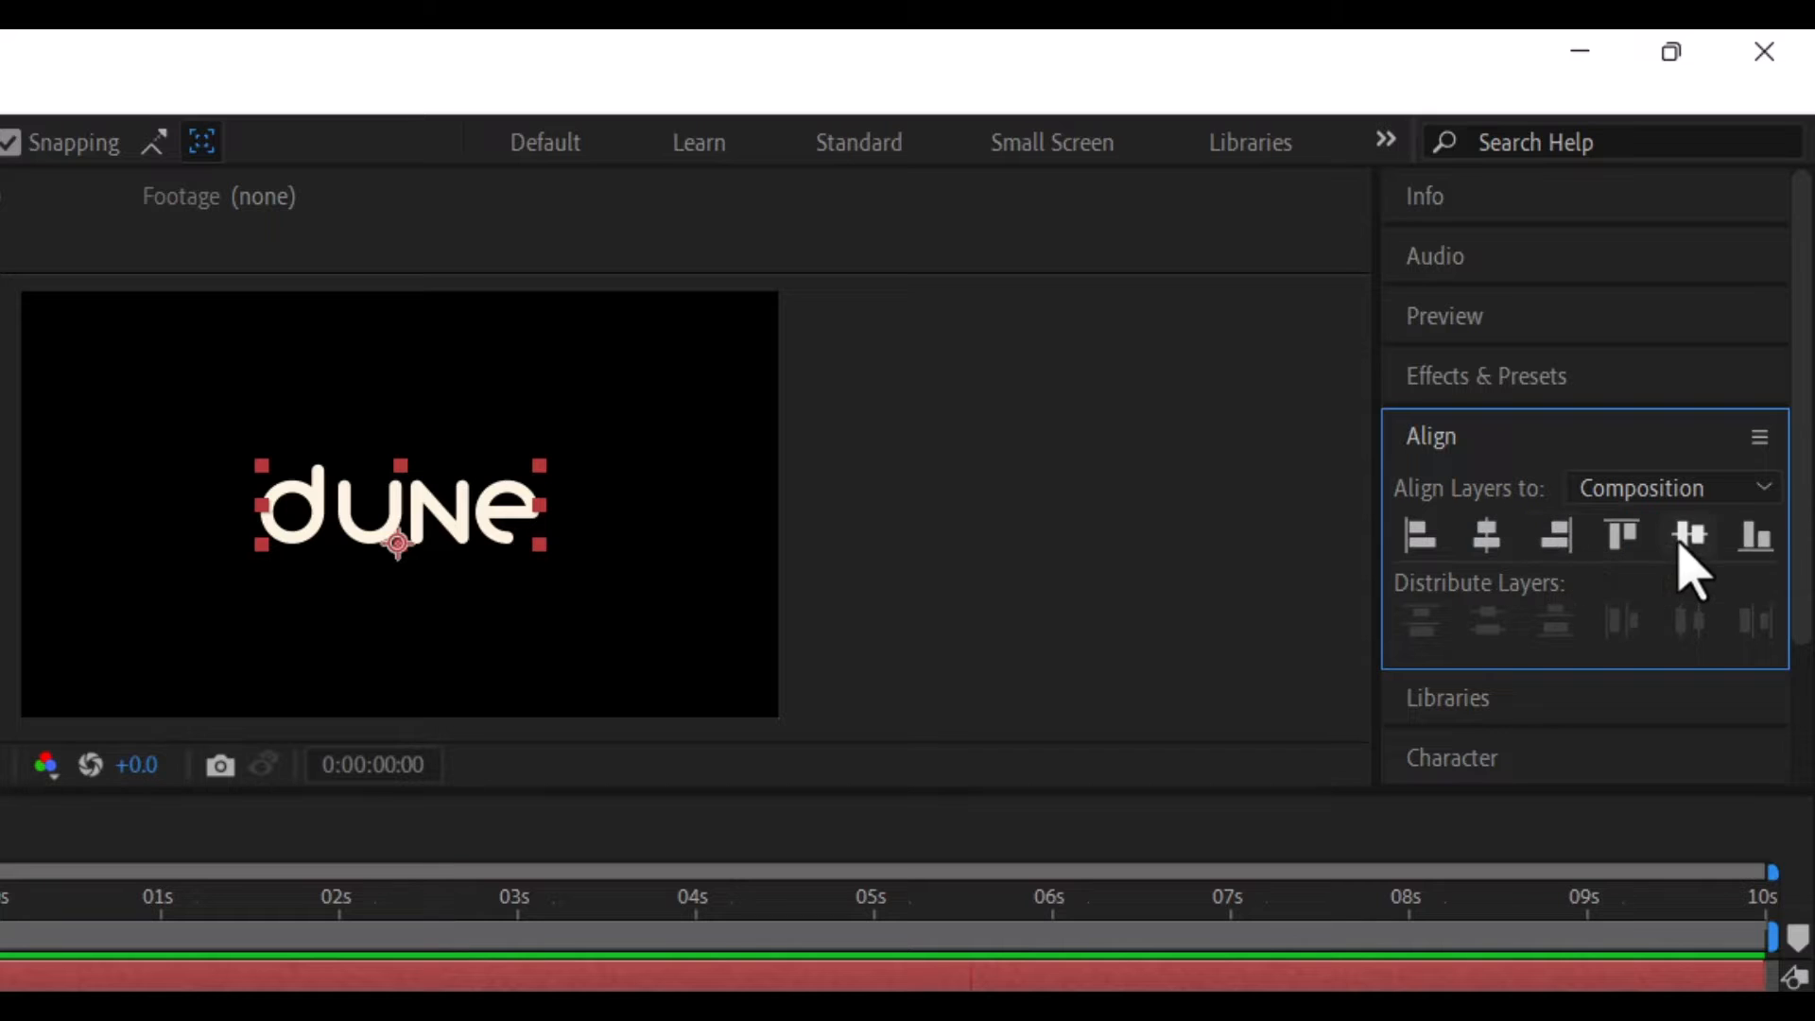
{"action": "key", "text": "ctrl+shift+a"}
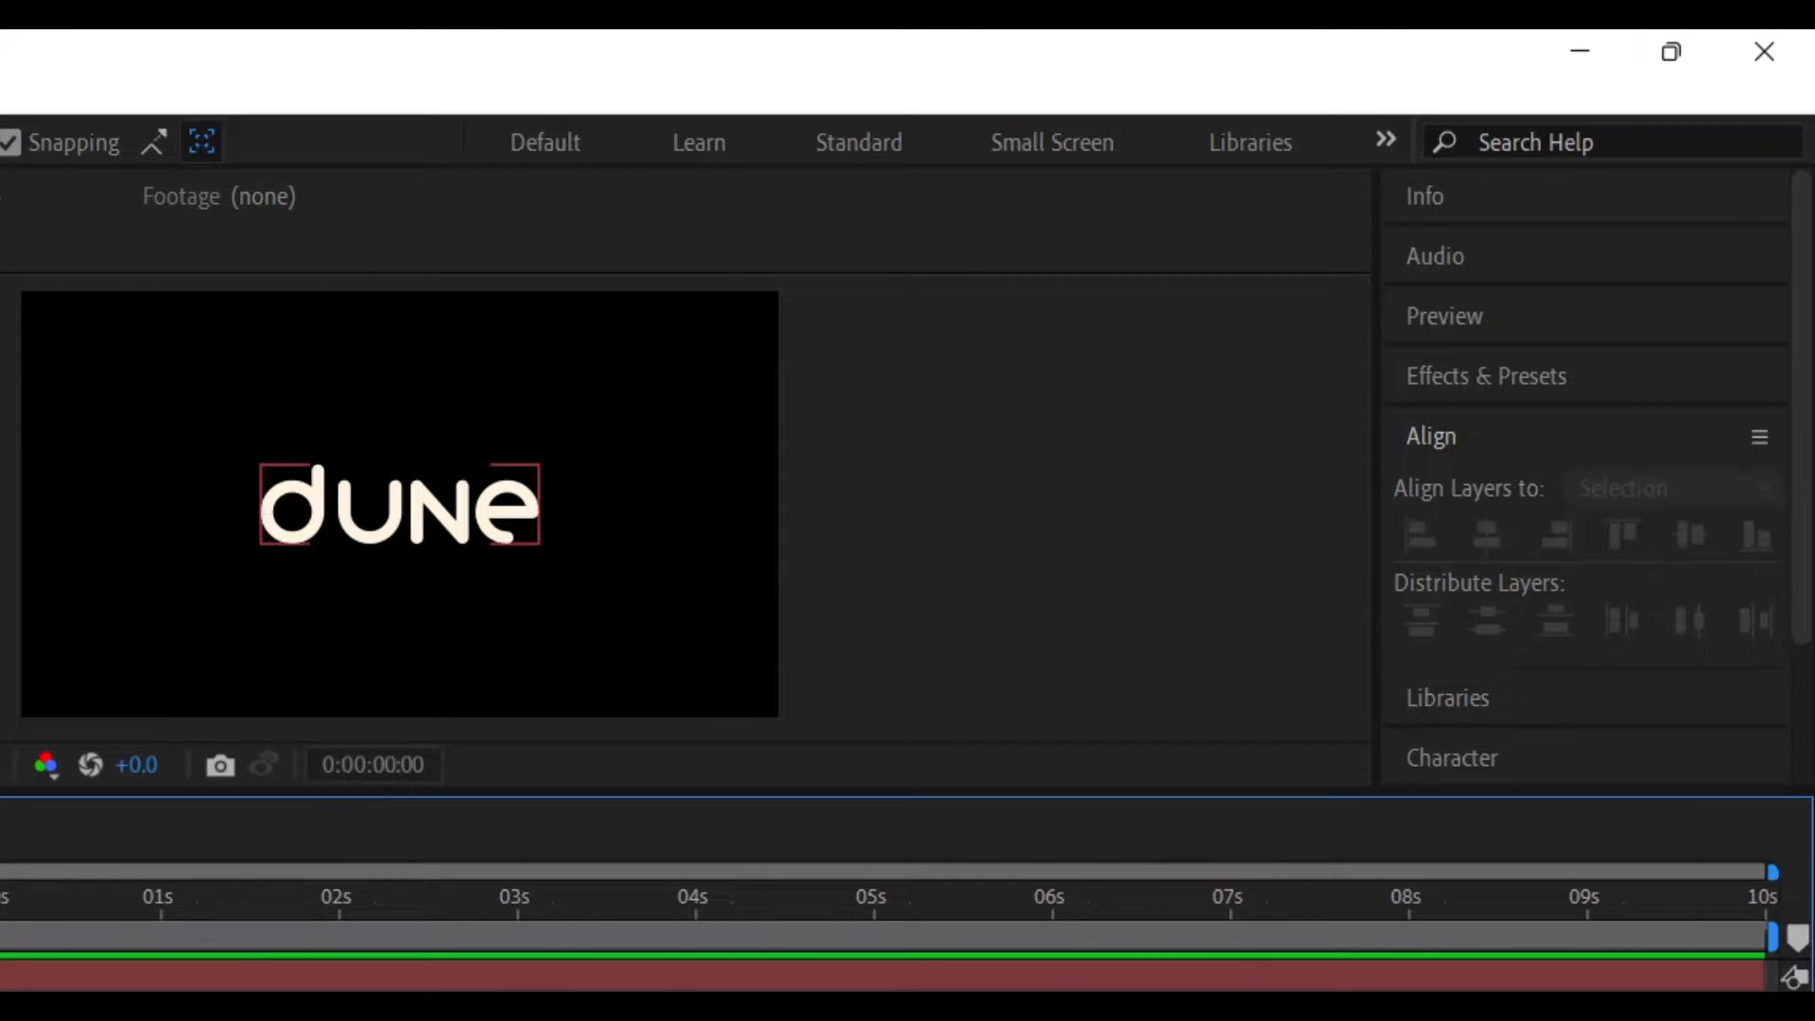
{"action": "left_click", "coordinate": [9, 976]}
{"action": "left_click", "coordinate": [338, 843]}
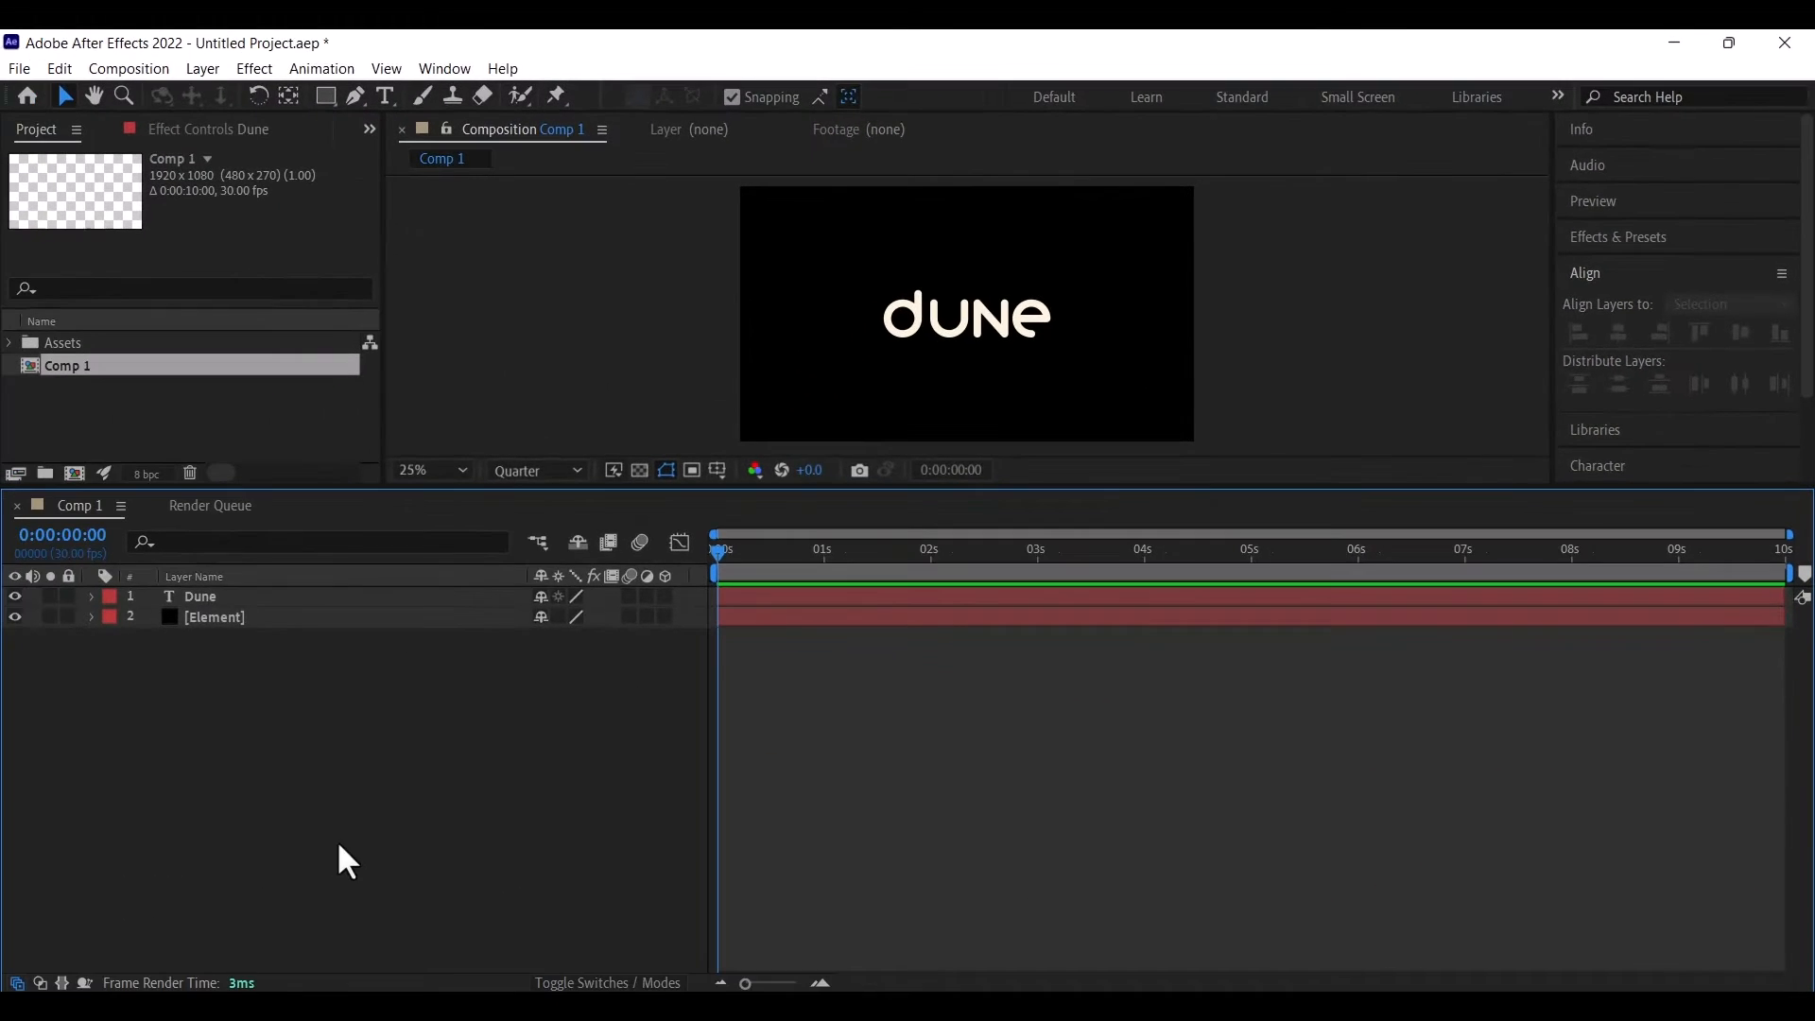
Find the Video Copilot Element effect and apply it to the Element solid layer
{"action": "left_click", "coordinate": [218, 617]}
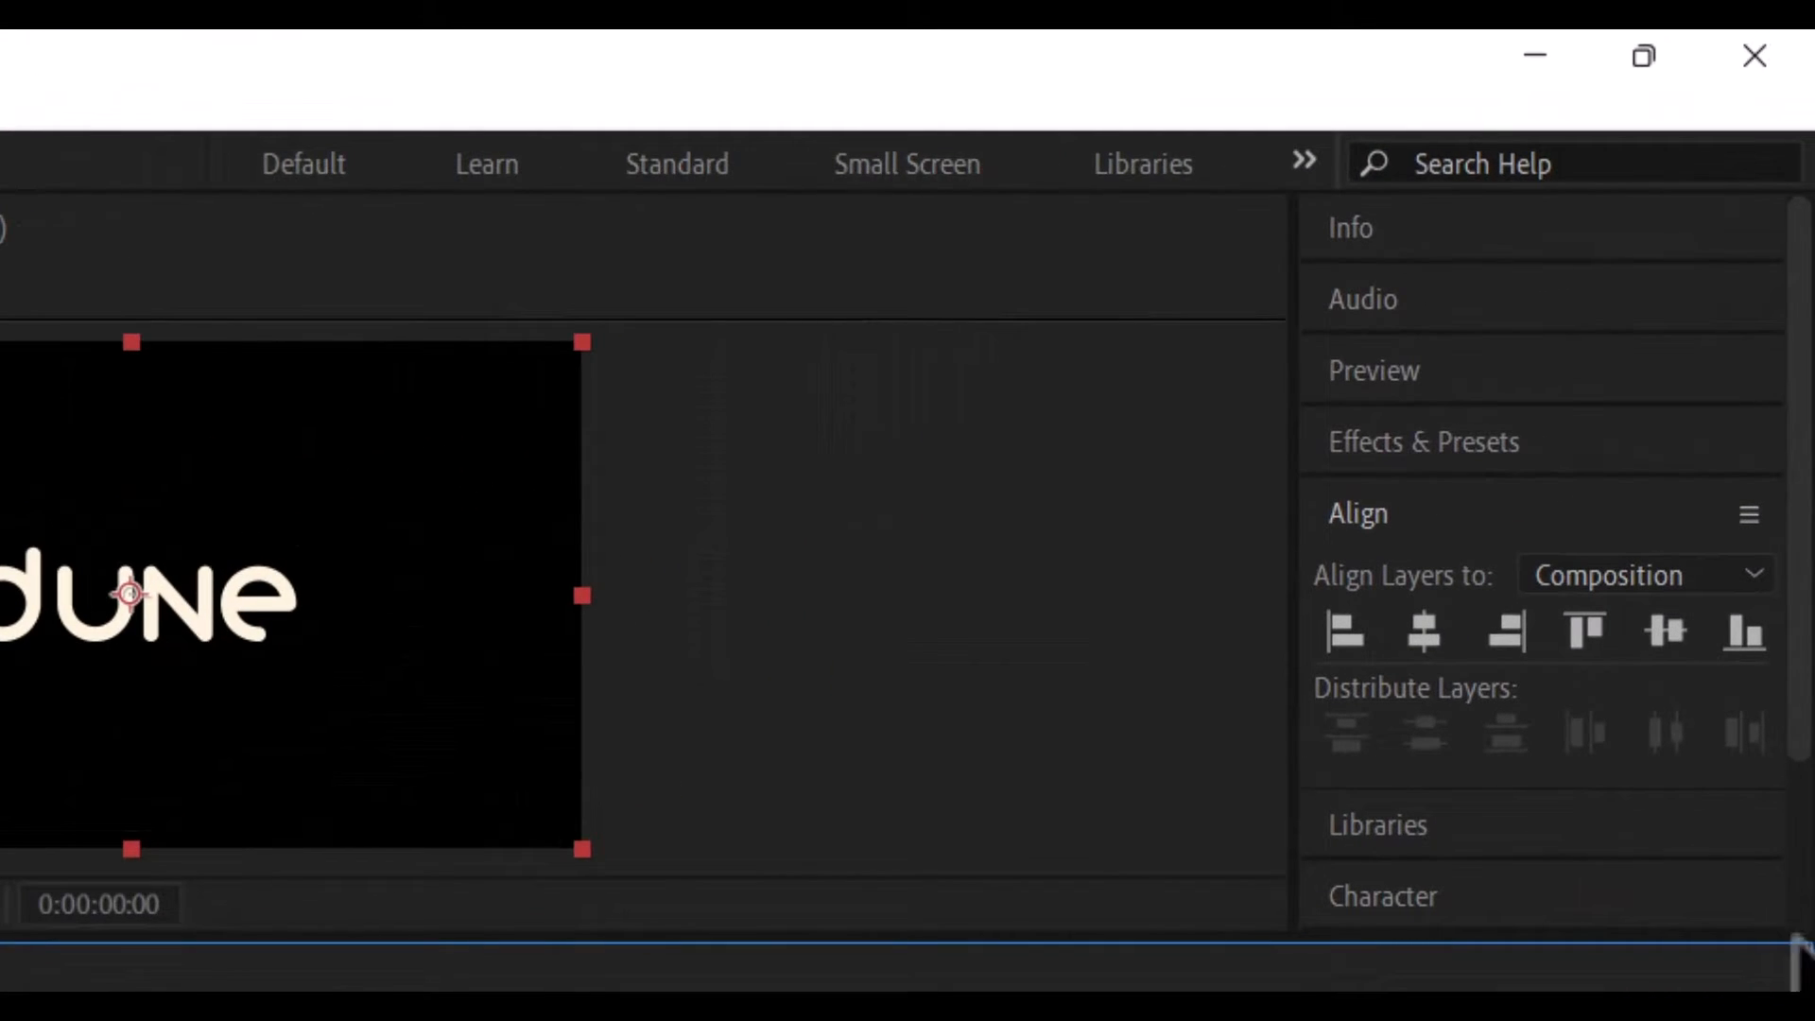
{"action": "left_click", "coordinate": [1406, 456]}
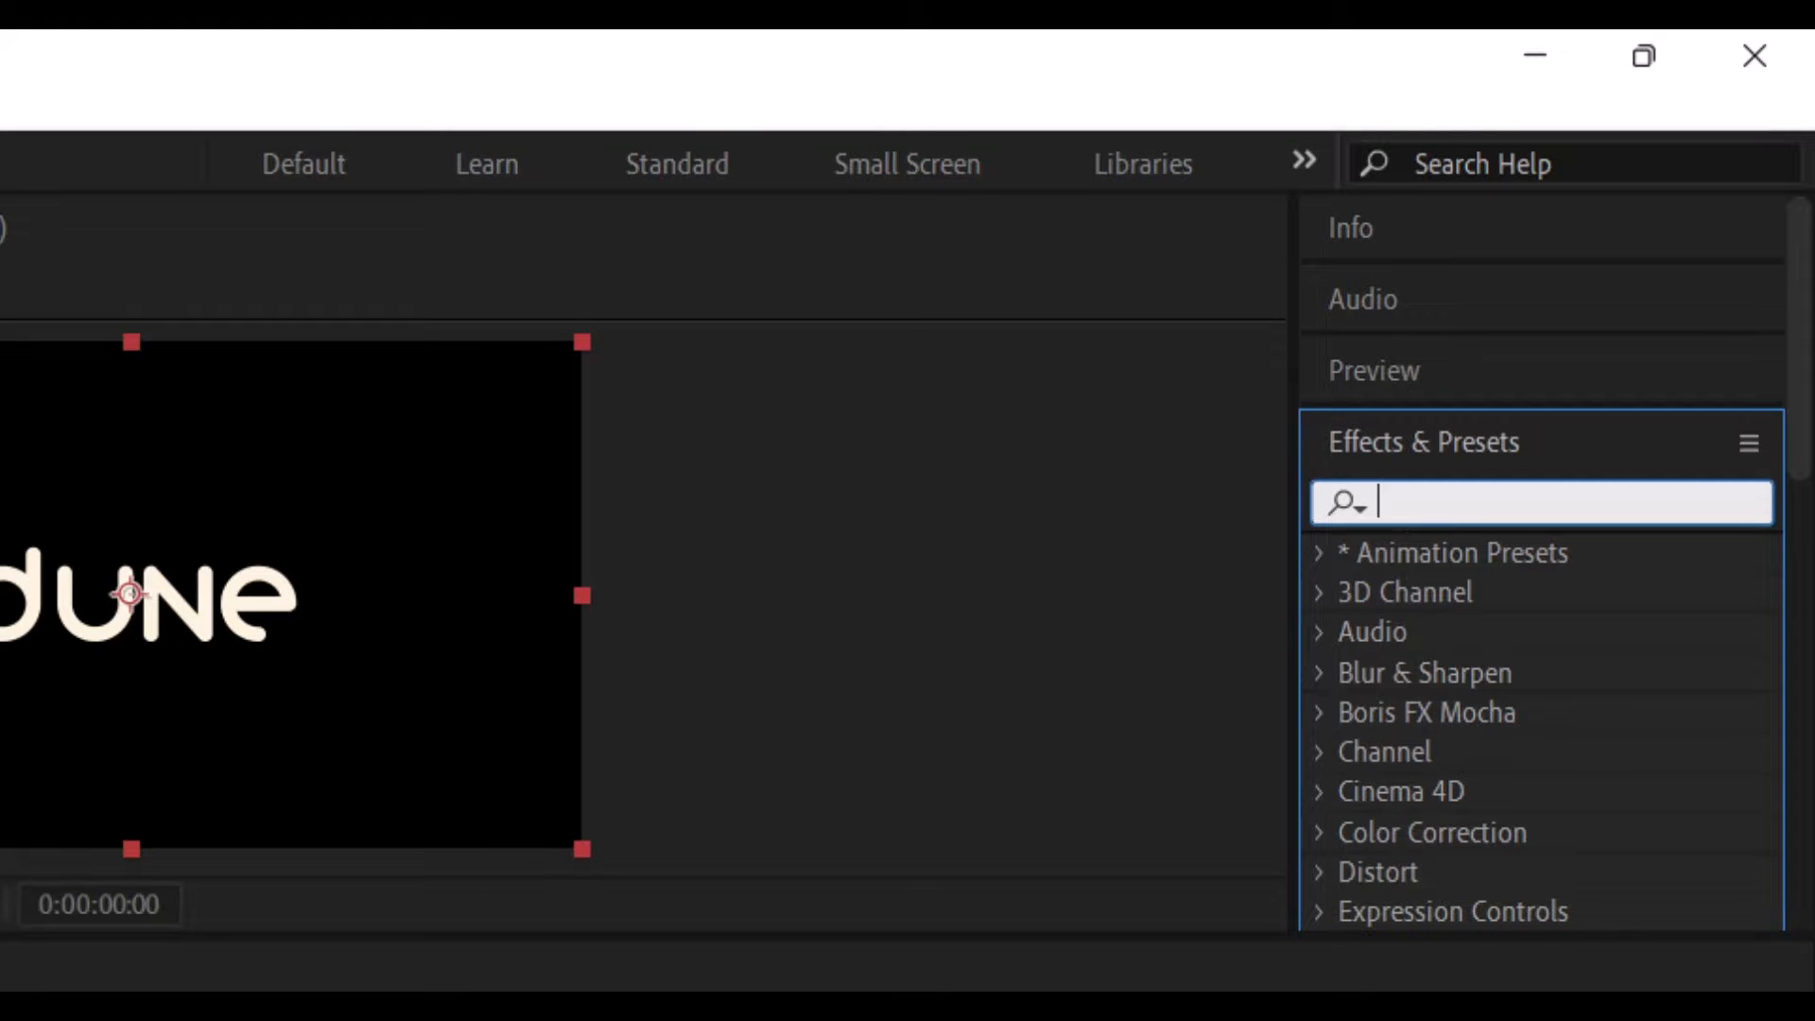
{"action": "type", "text": "elemen"}
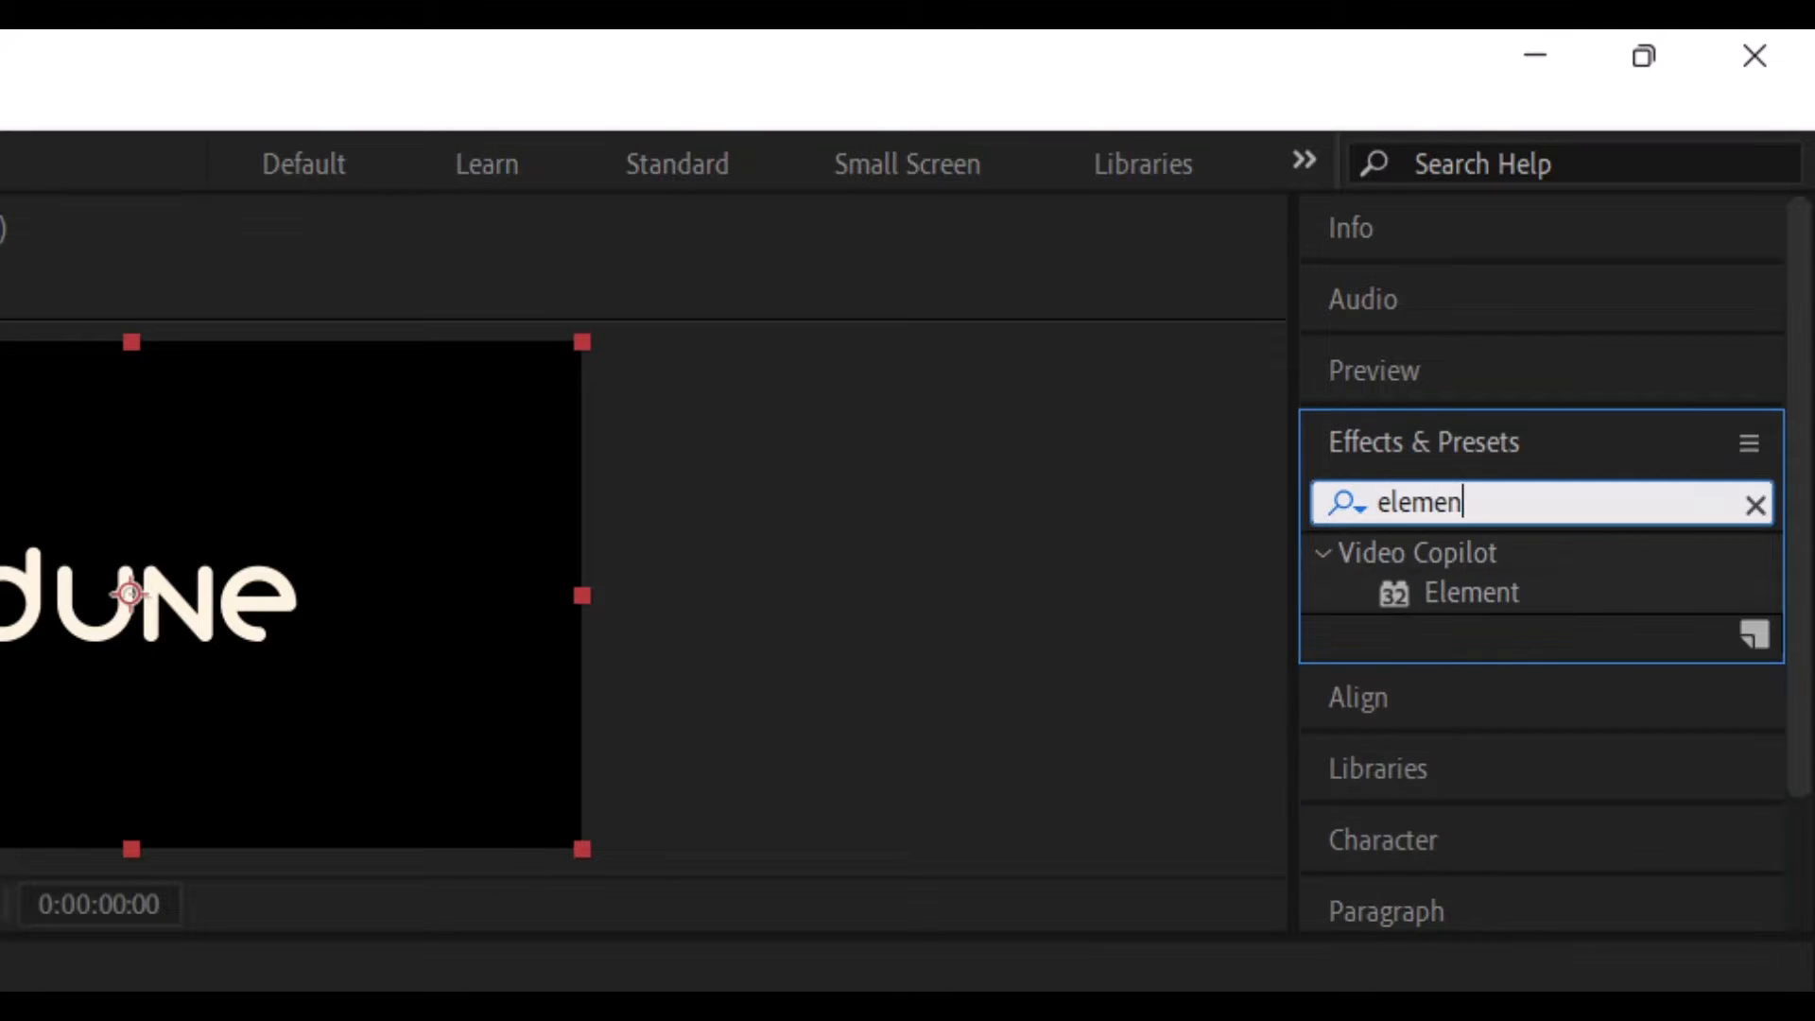
{"action": "type", "text": "t"}
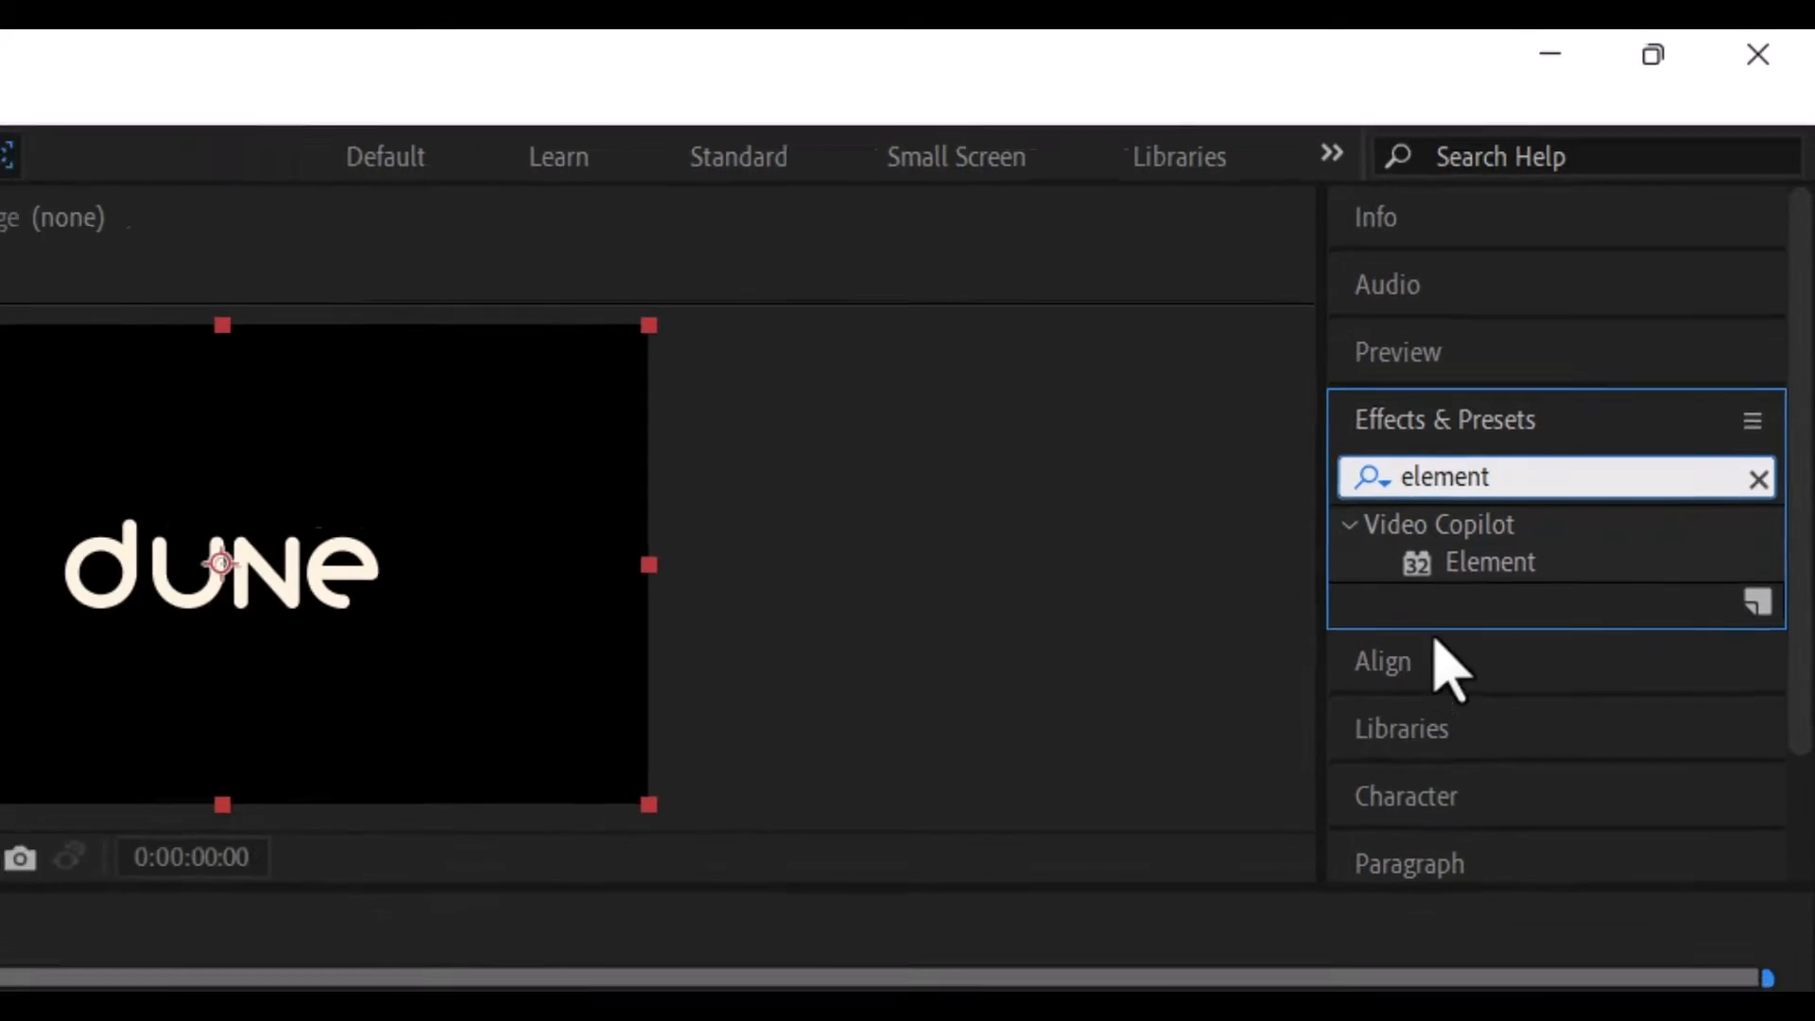
{"action": "left_click", "coordinate": [1418, 594]}
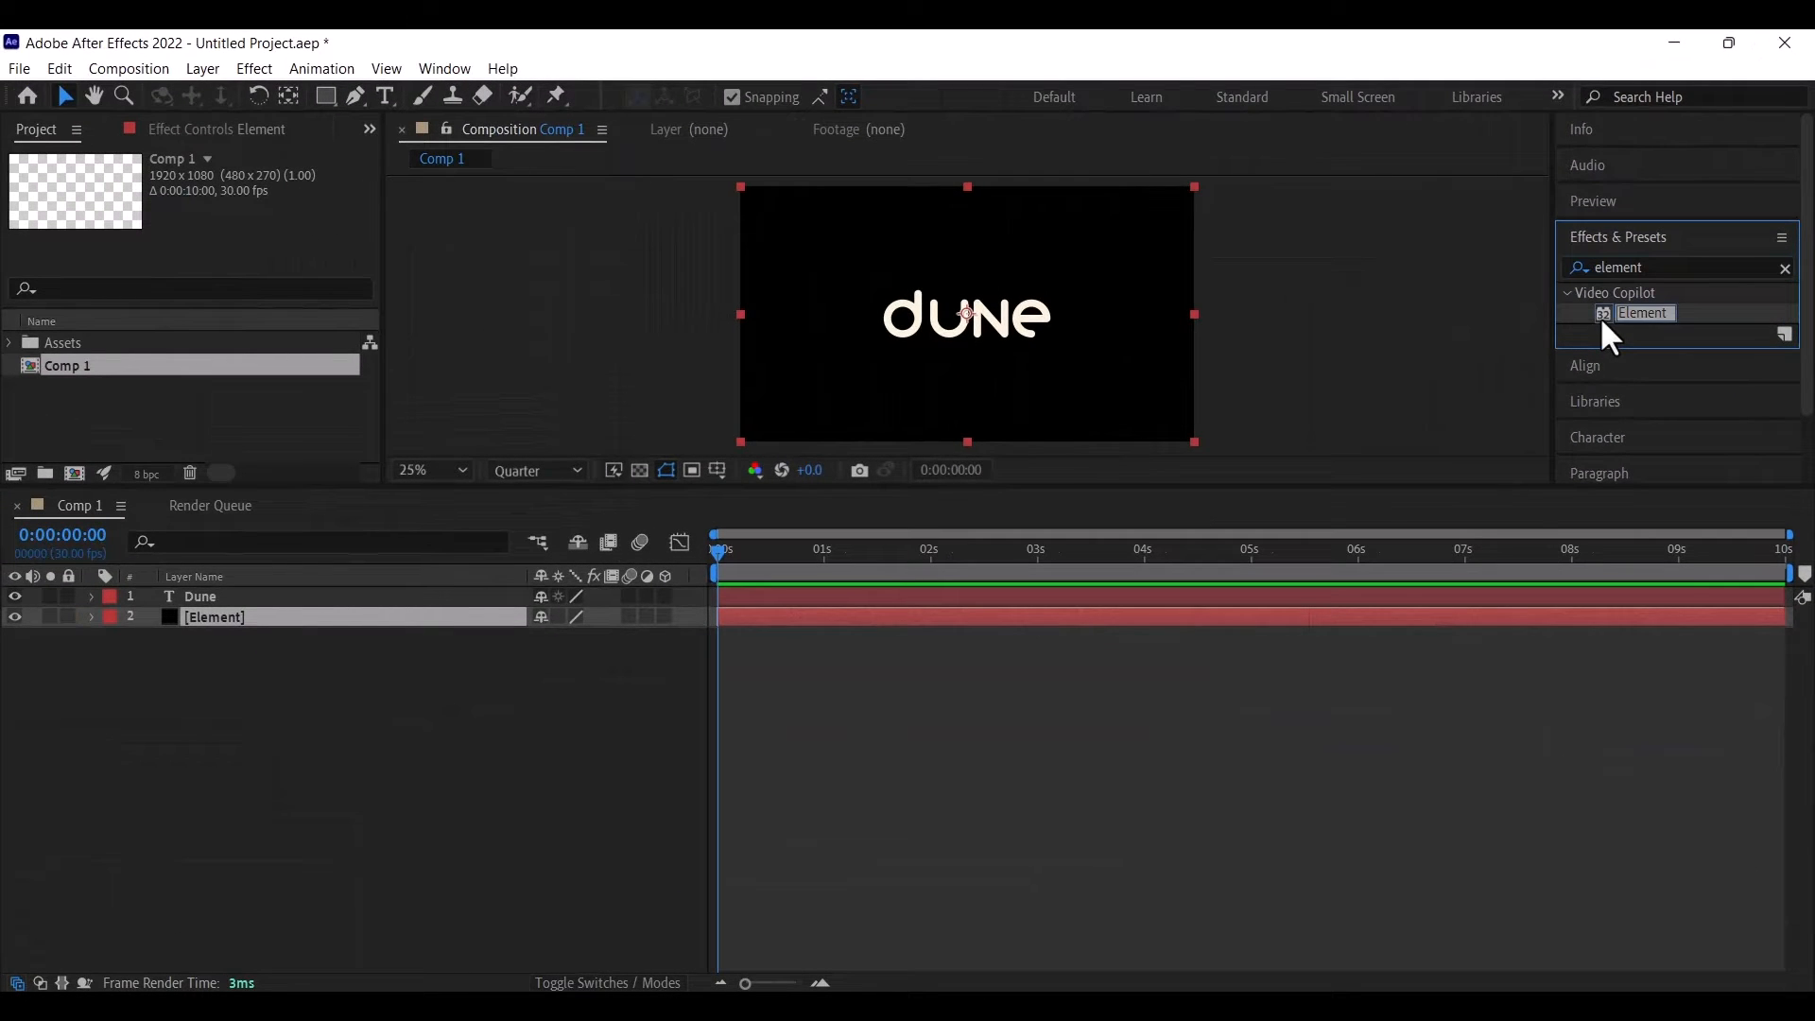
{"action": "left_click_drag", "start_coordinate": [1599, 316], "coordinate": [367, 624]}
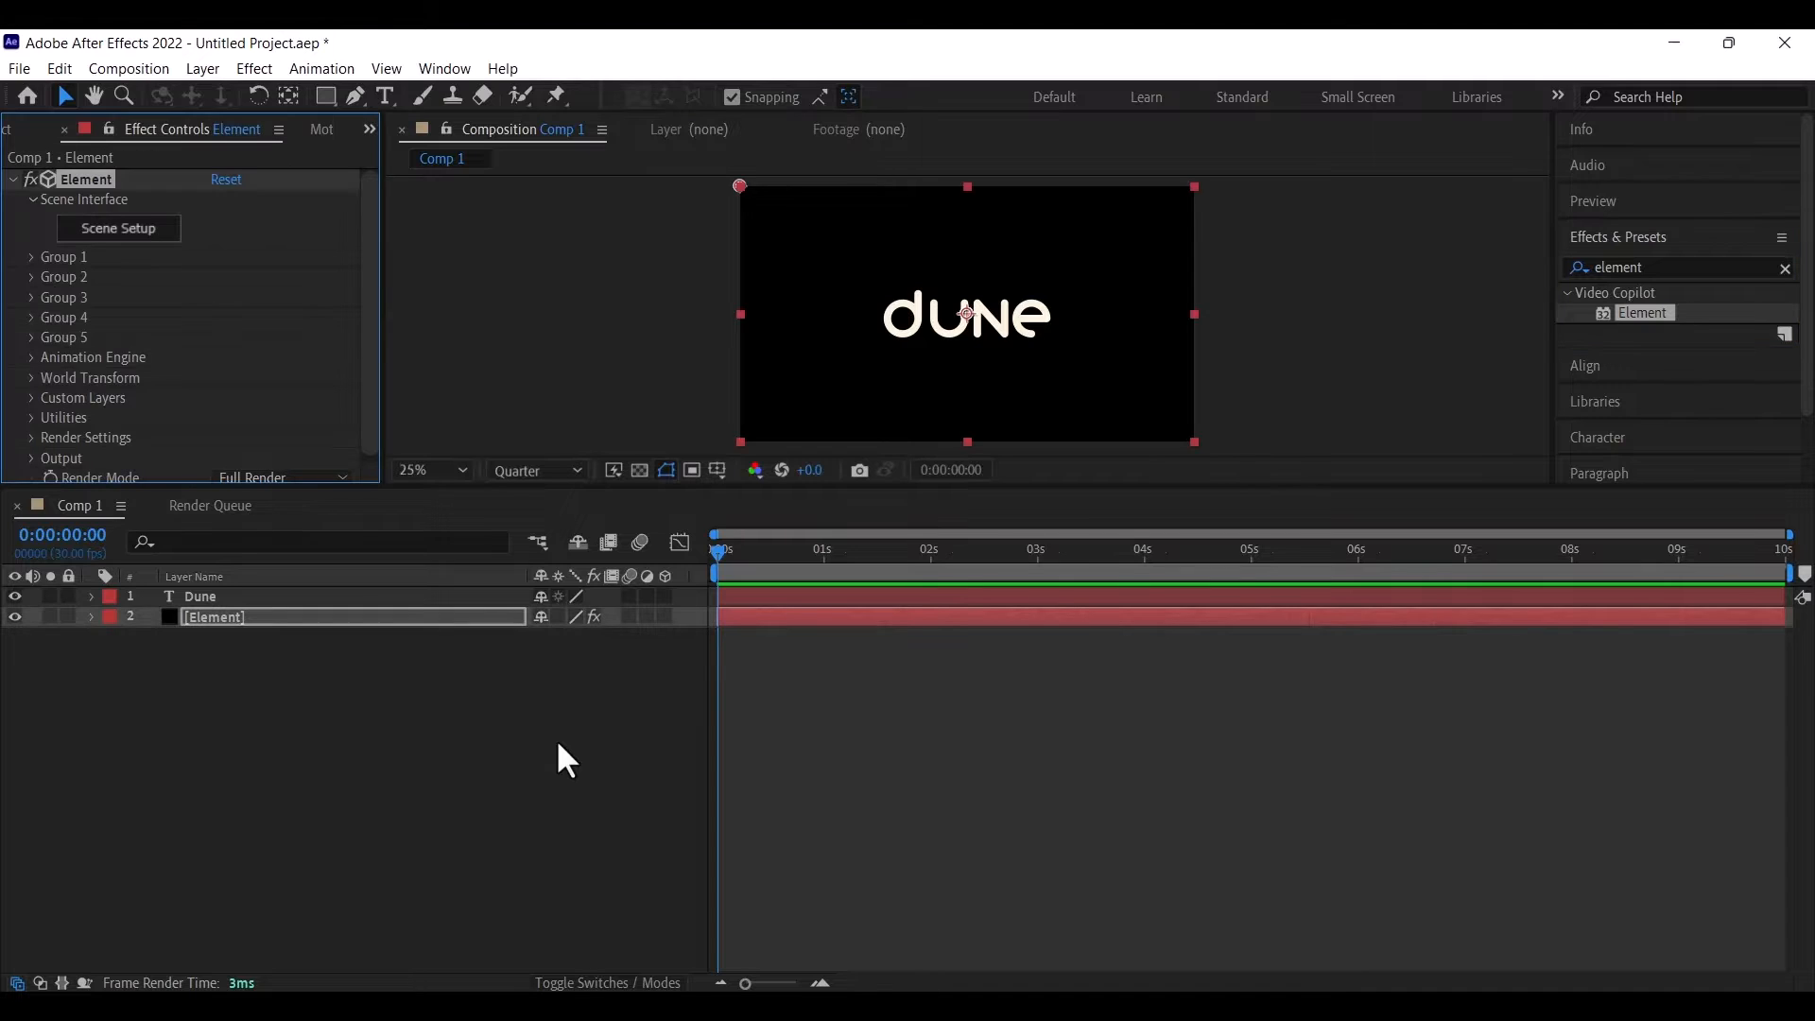
Look up the Element effect in the Video Copilot effect category for the Element layer
{"action": "left_click", "coordinate": [323, 617]}
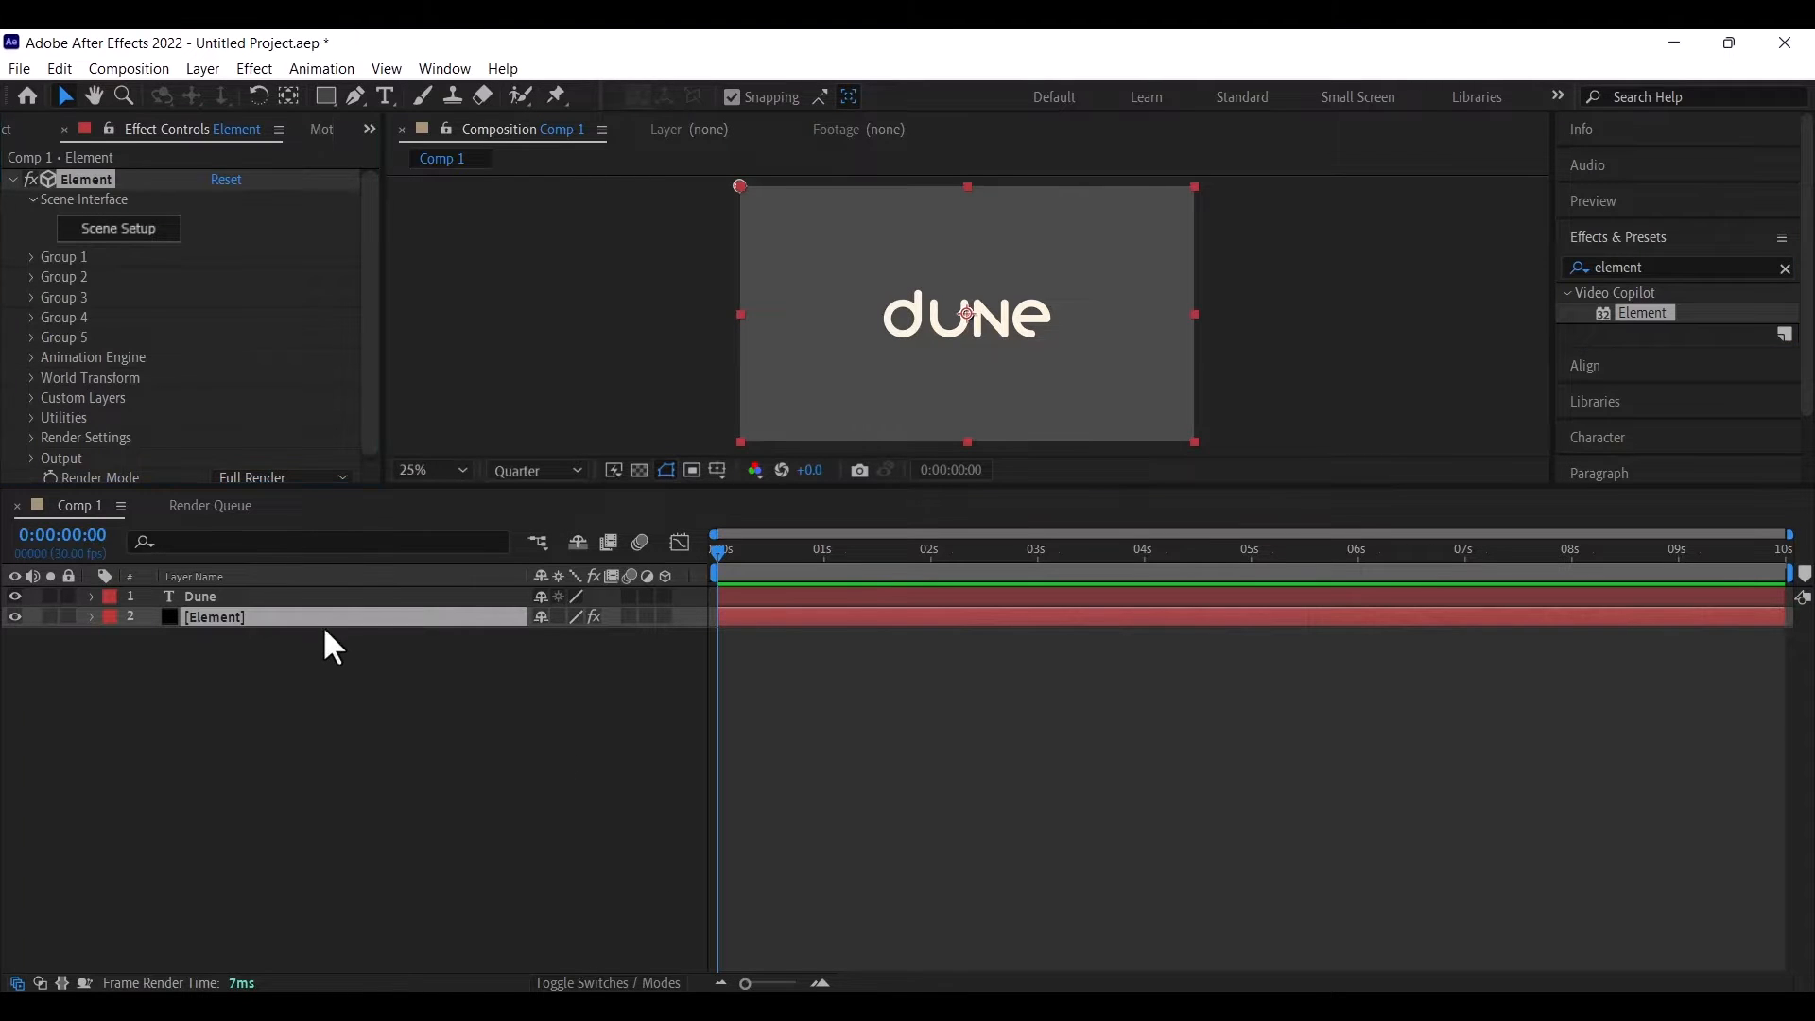
{"action": "left_click", "coordinate": [254, 69]}
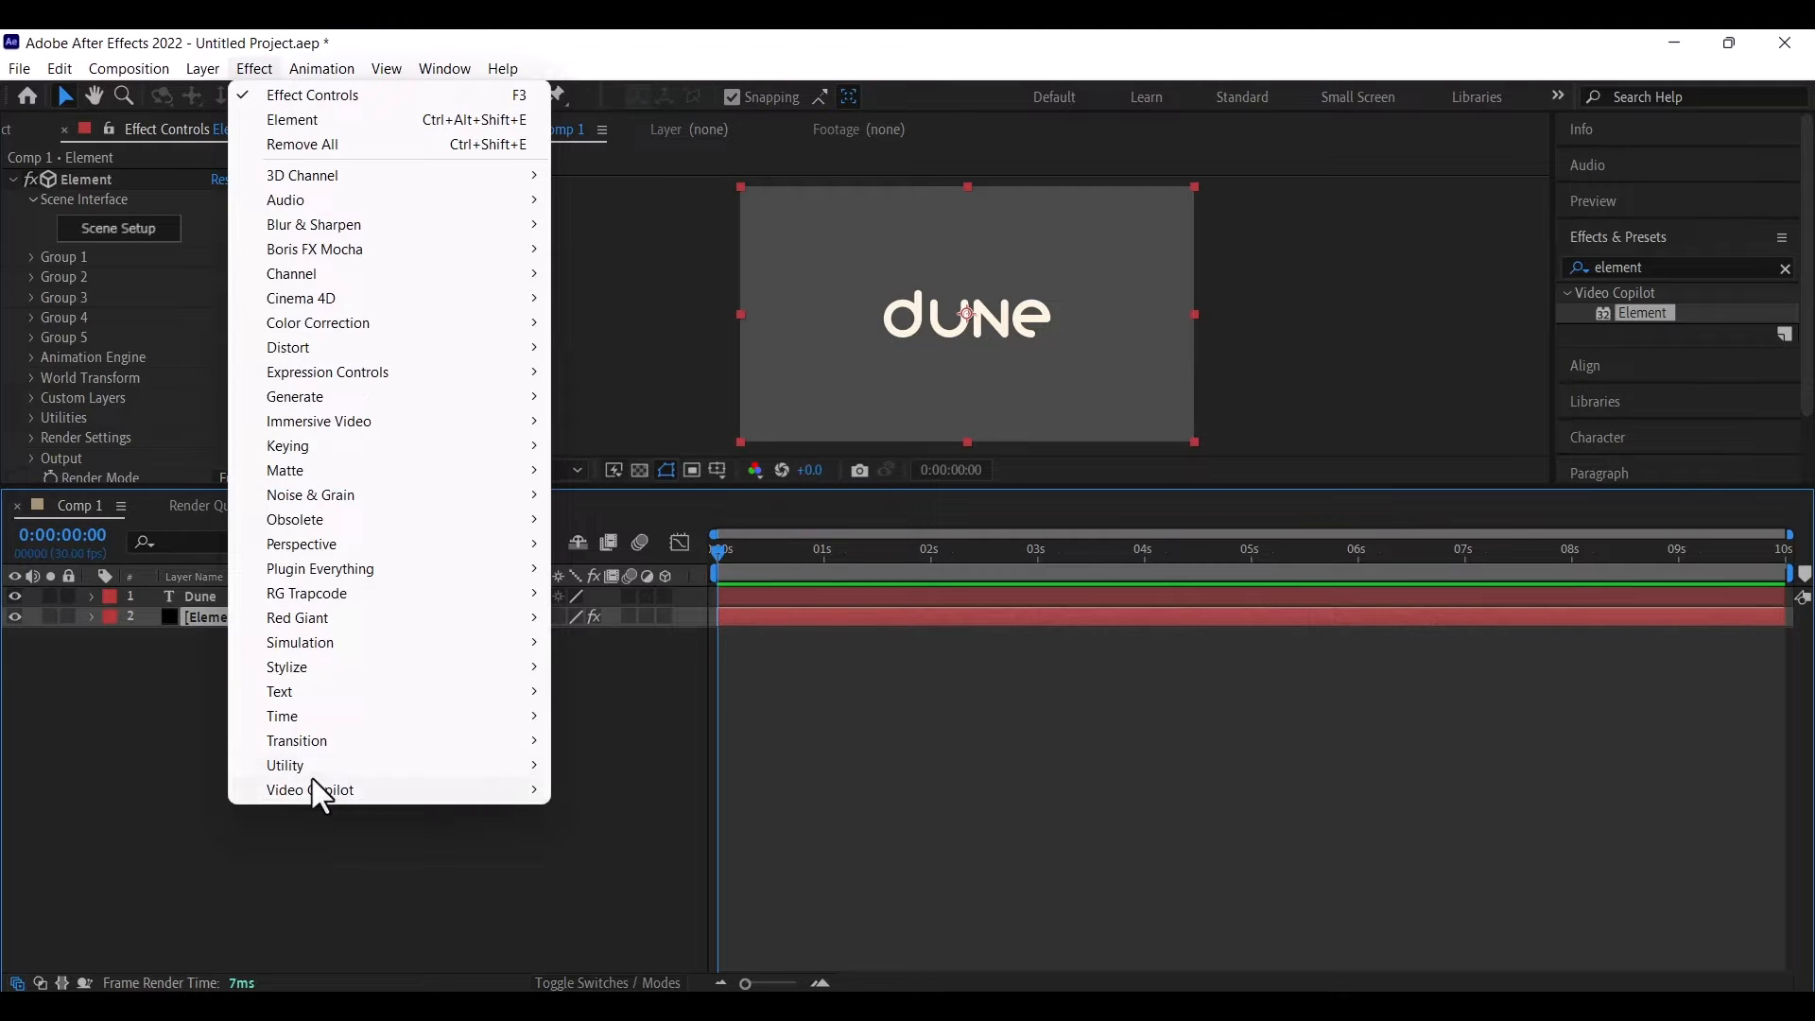
{"action": "mouse_move", "coordinate": [325, 810]}
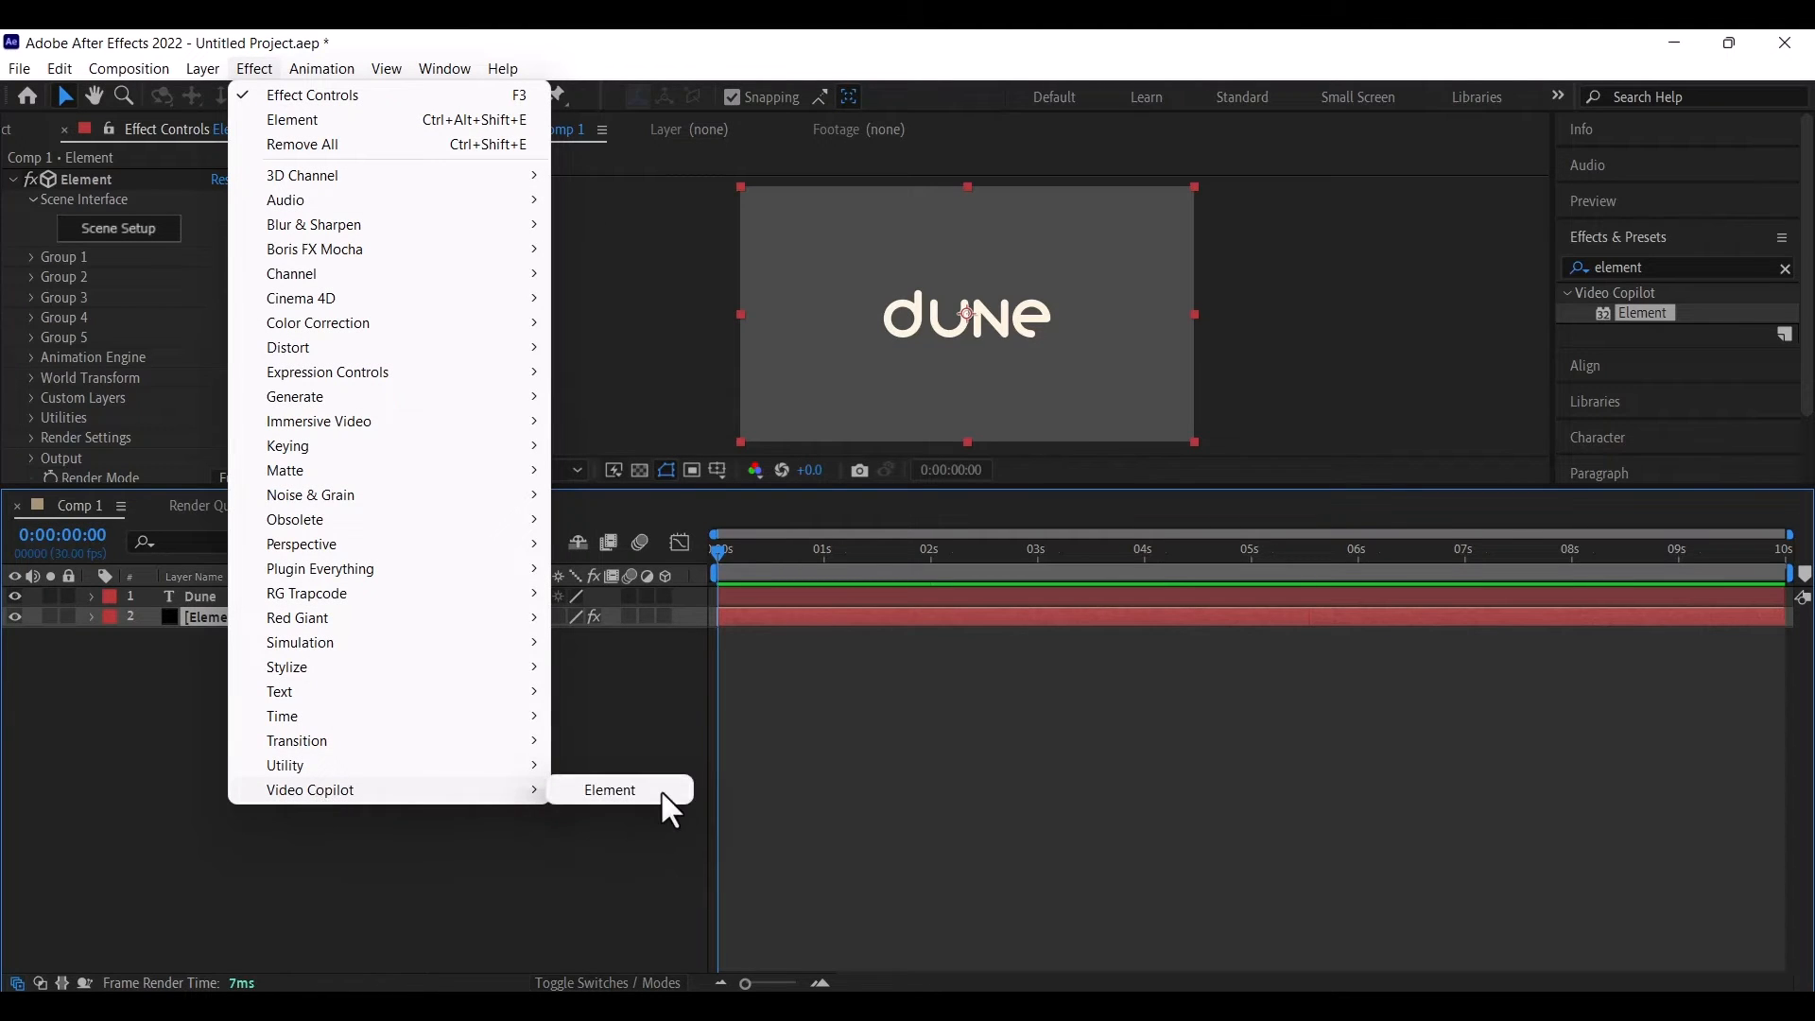
{"action": "left_click", "coordinate": [619, 690]}
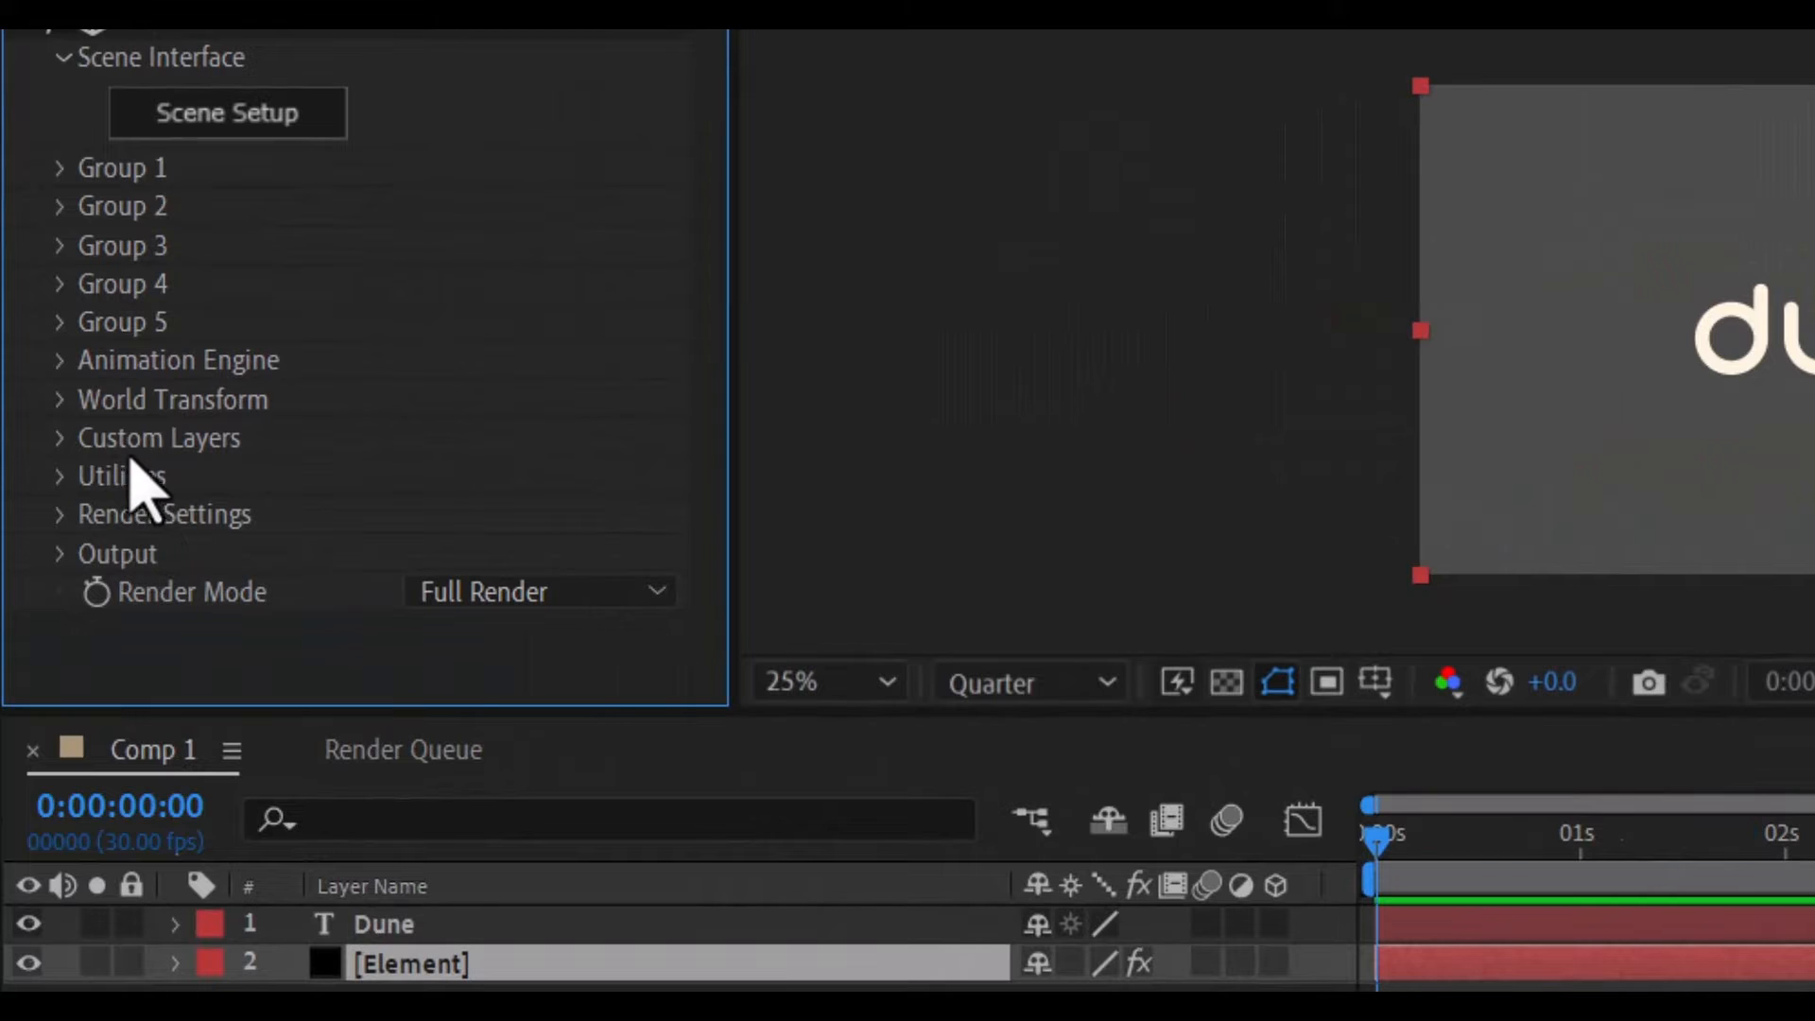
Assign the Dune text layer to Path Layer 1 under the Element effect's Custom Text and Masks
{"action": "left_click", "coordinate": [60, 440]}
{"action": "scroll", "coordinate": [344, 470], "scroll_direction": "up", "scroll_amount": 3}
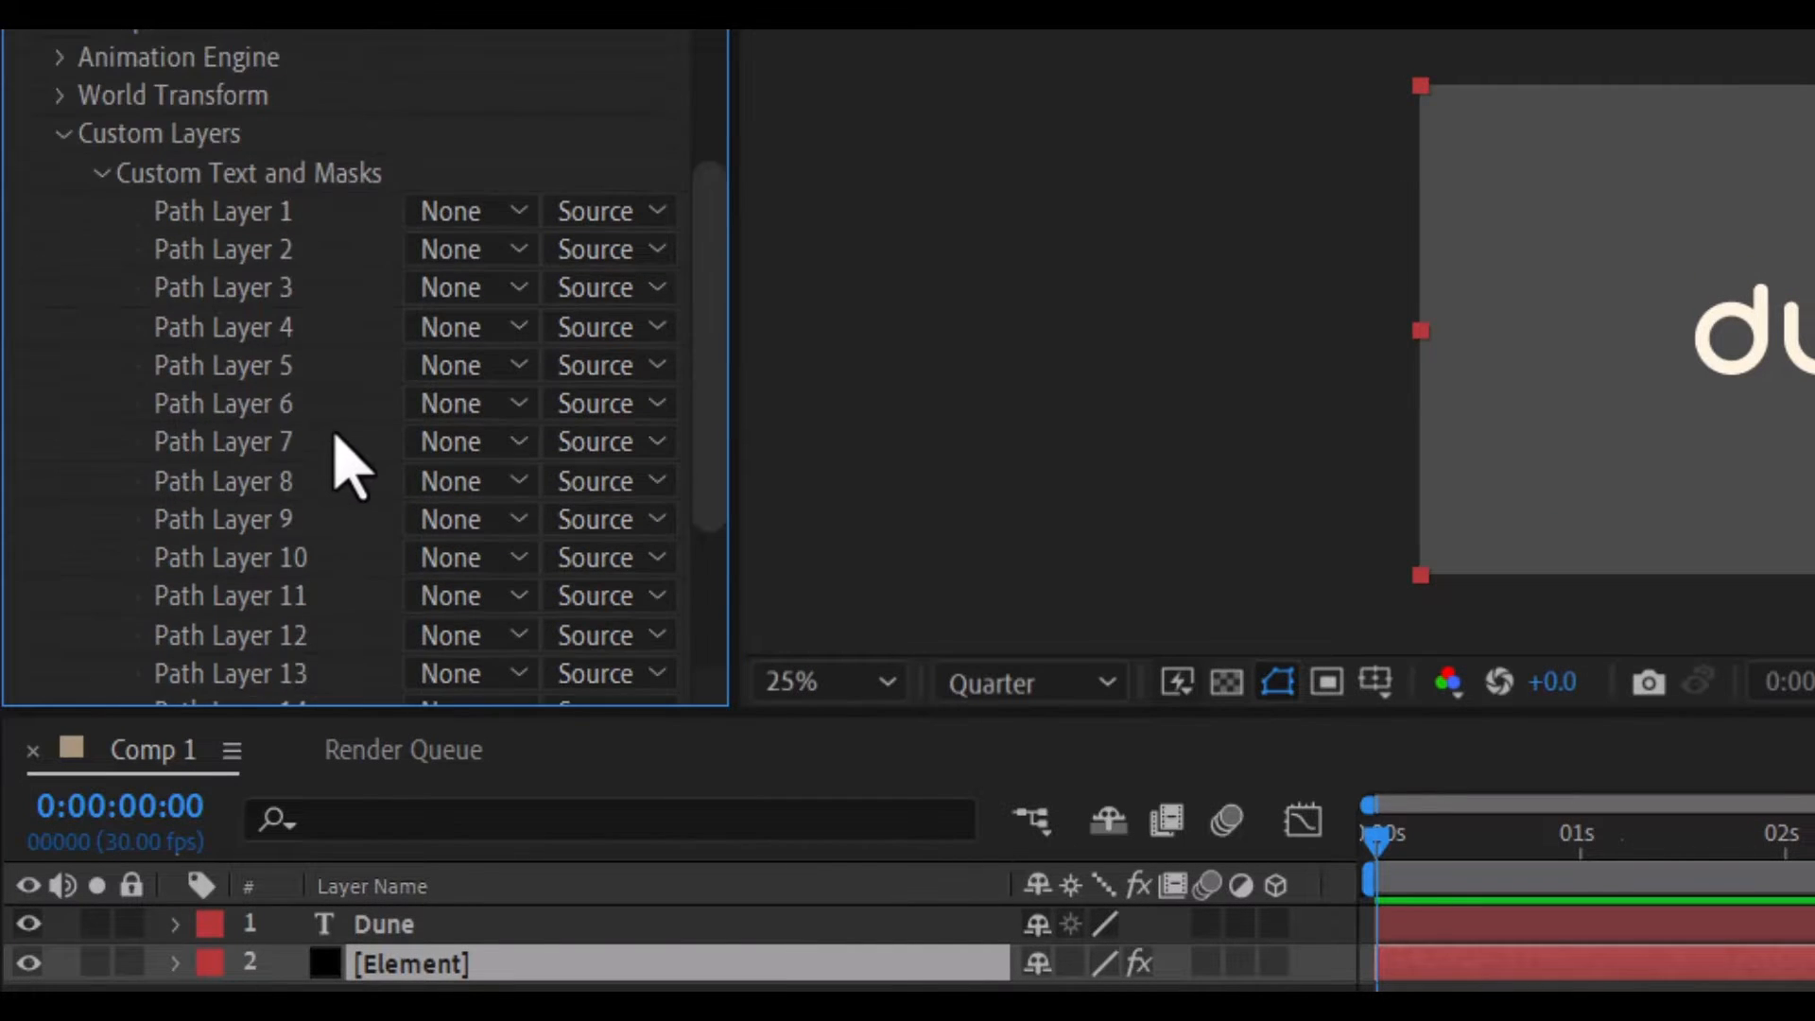
{"action": "left_click", "coordinate": [518, 221]}
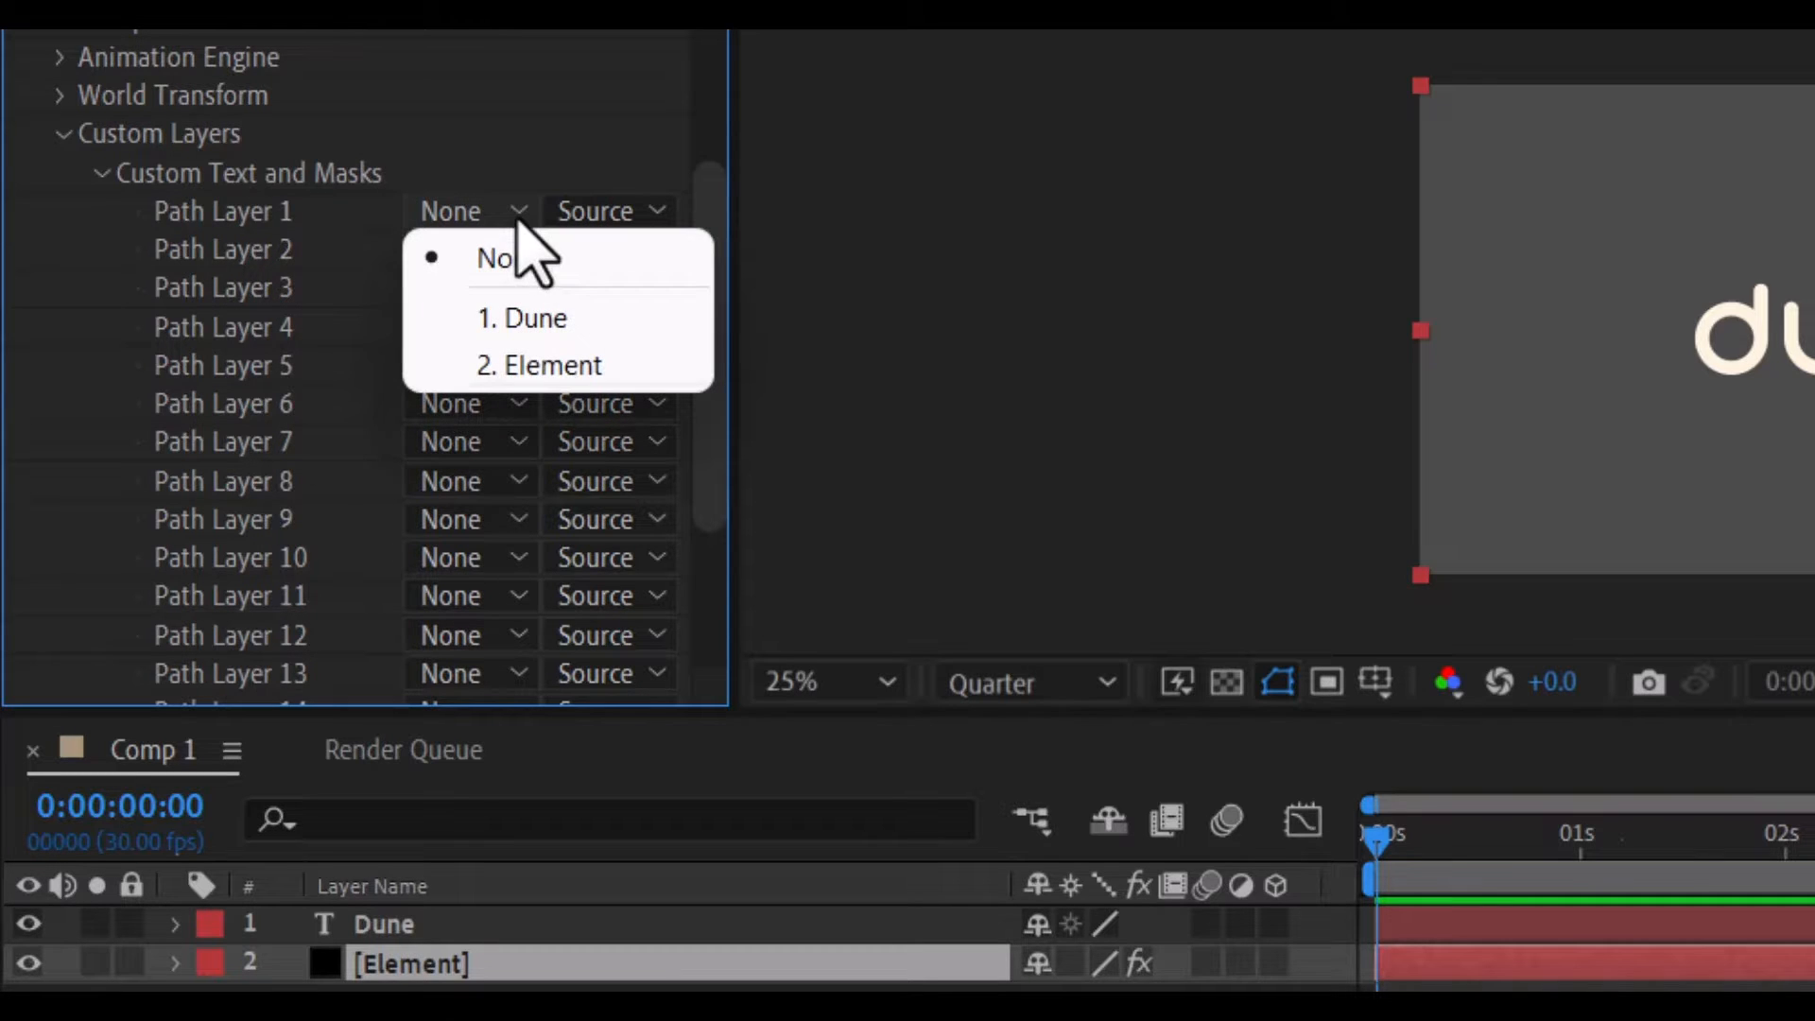
{"action": "left_click", "coordinate": [553, 321]}
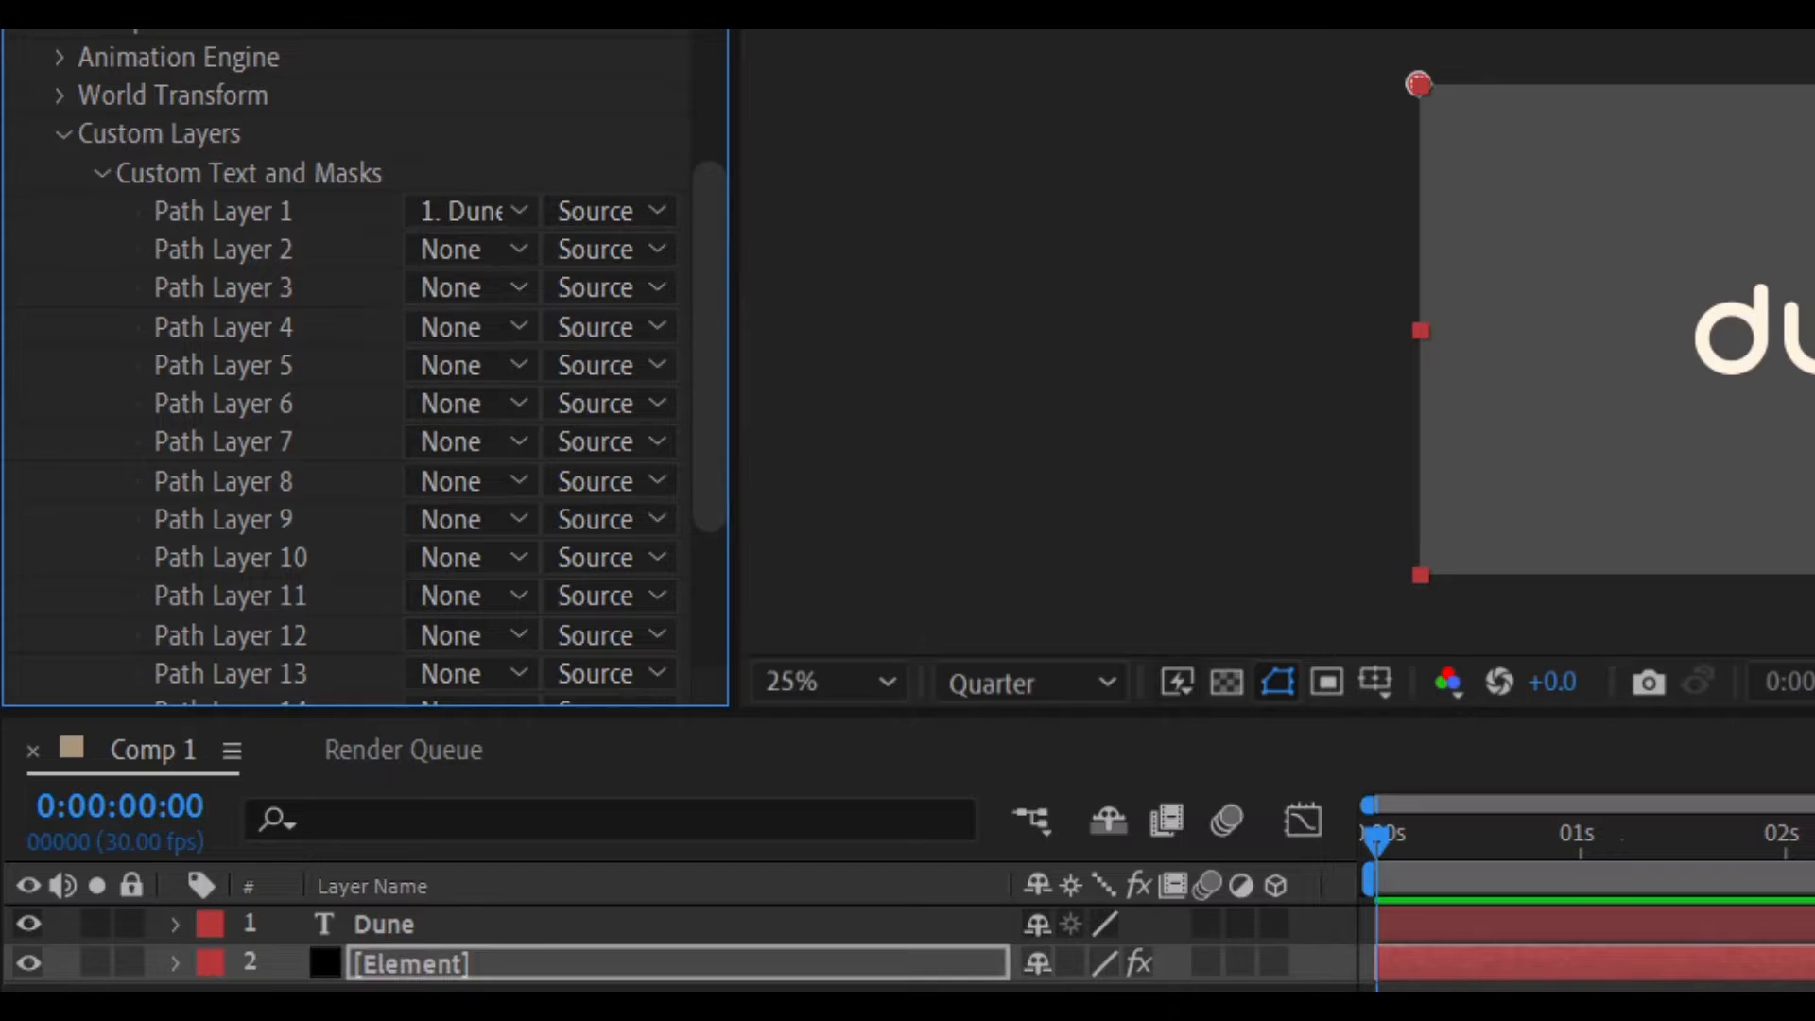
Extrude the Dune text path into a 3D model in Element's Scene Setup and set its Bevel Copies to 3
{"action": "scroll", "coordinate": [421, 477], "scroll_direction": "up", "scroll_amount": 5}
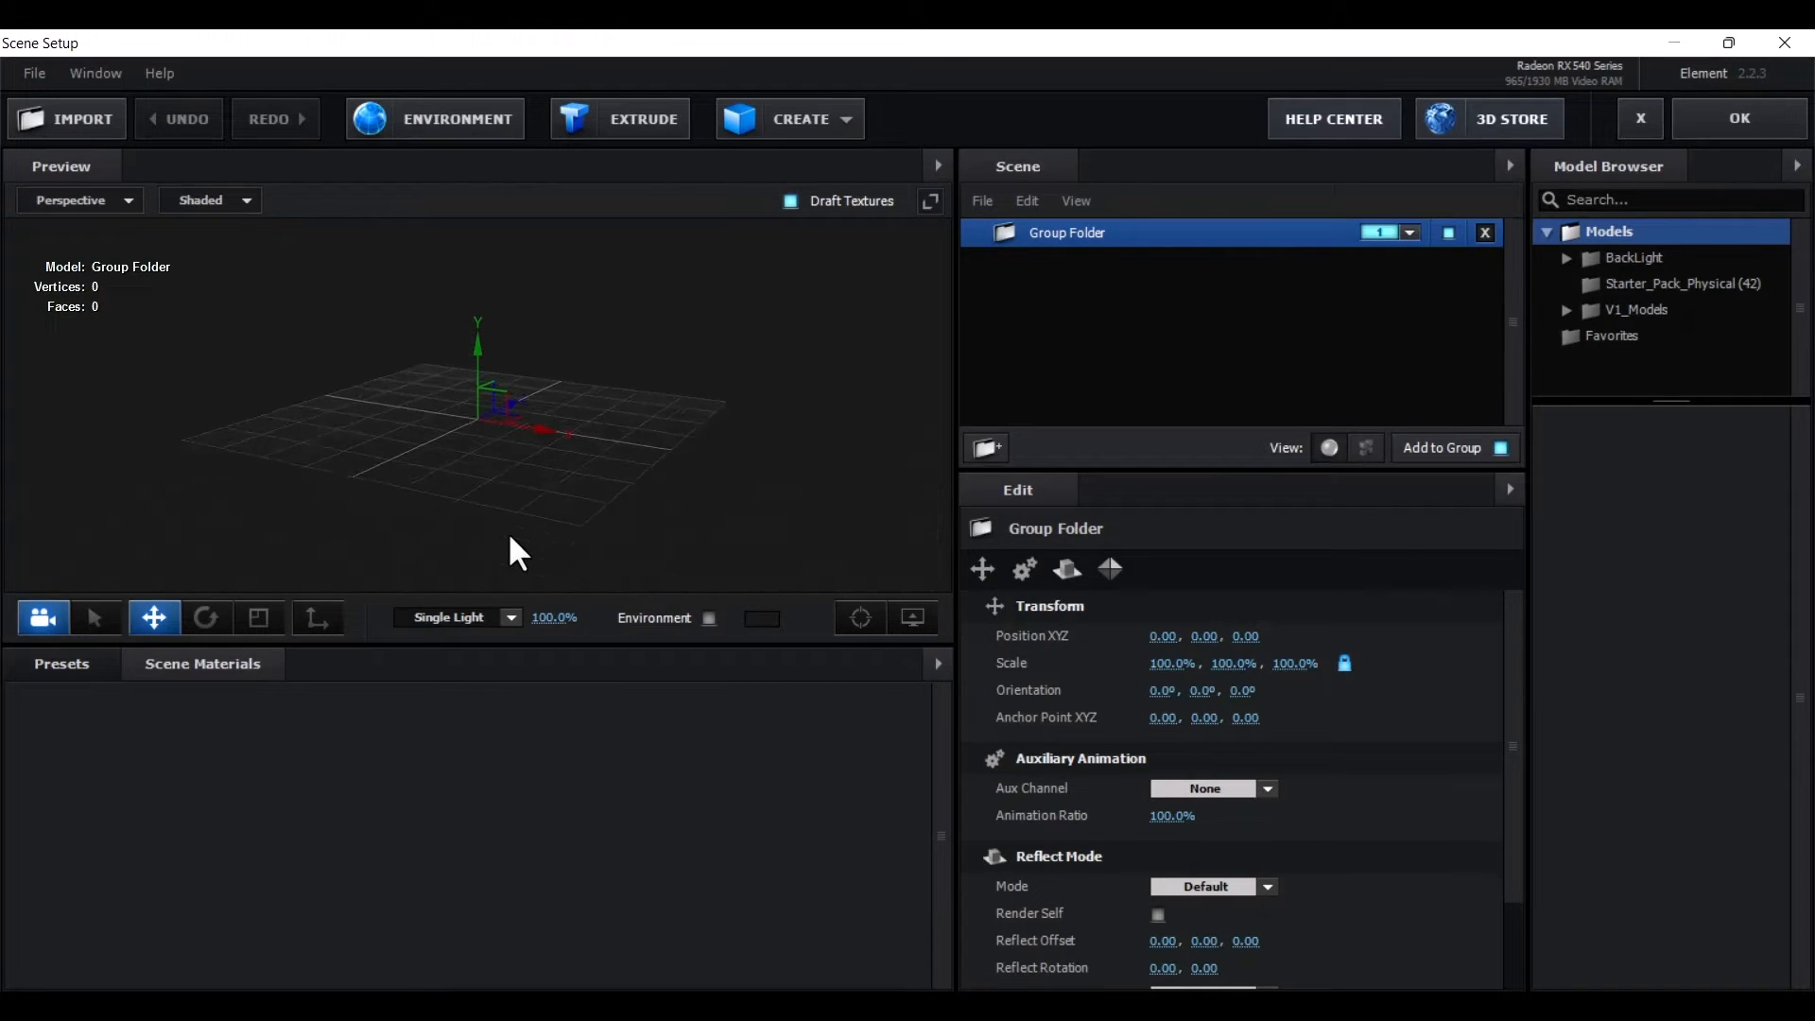
{"action": "scroll", "coordinate": [509, 536], "scroll_direction": "up", "scroll_amount": 3}
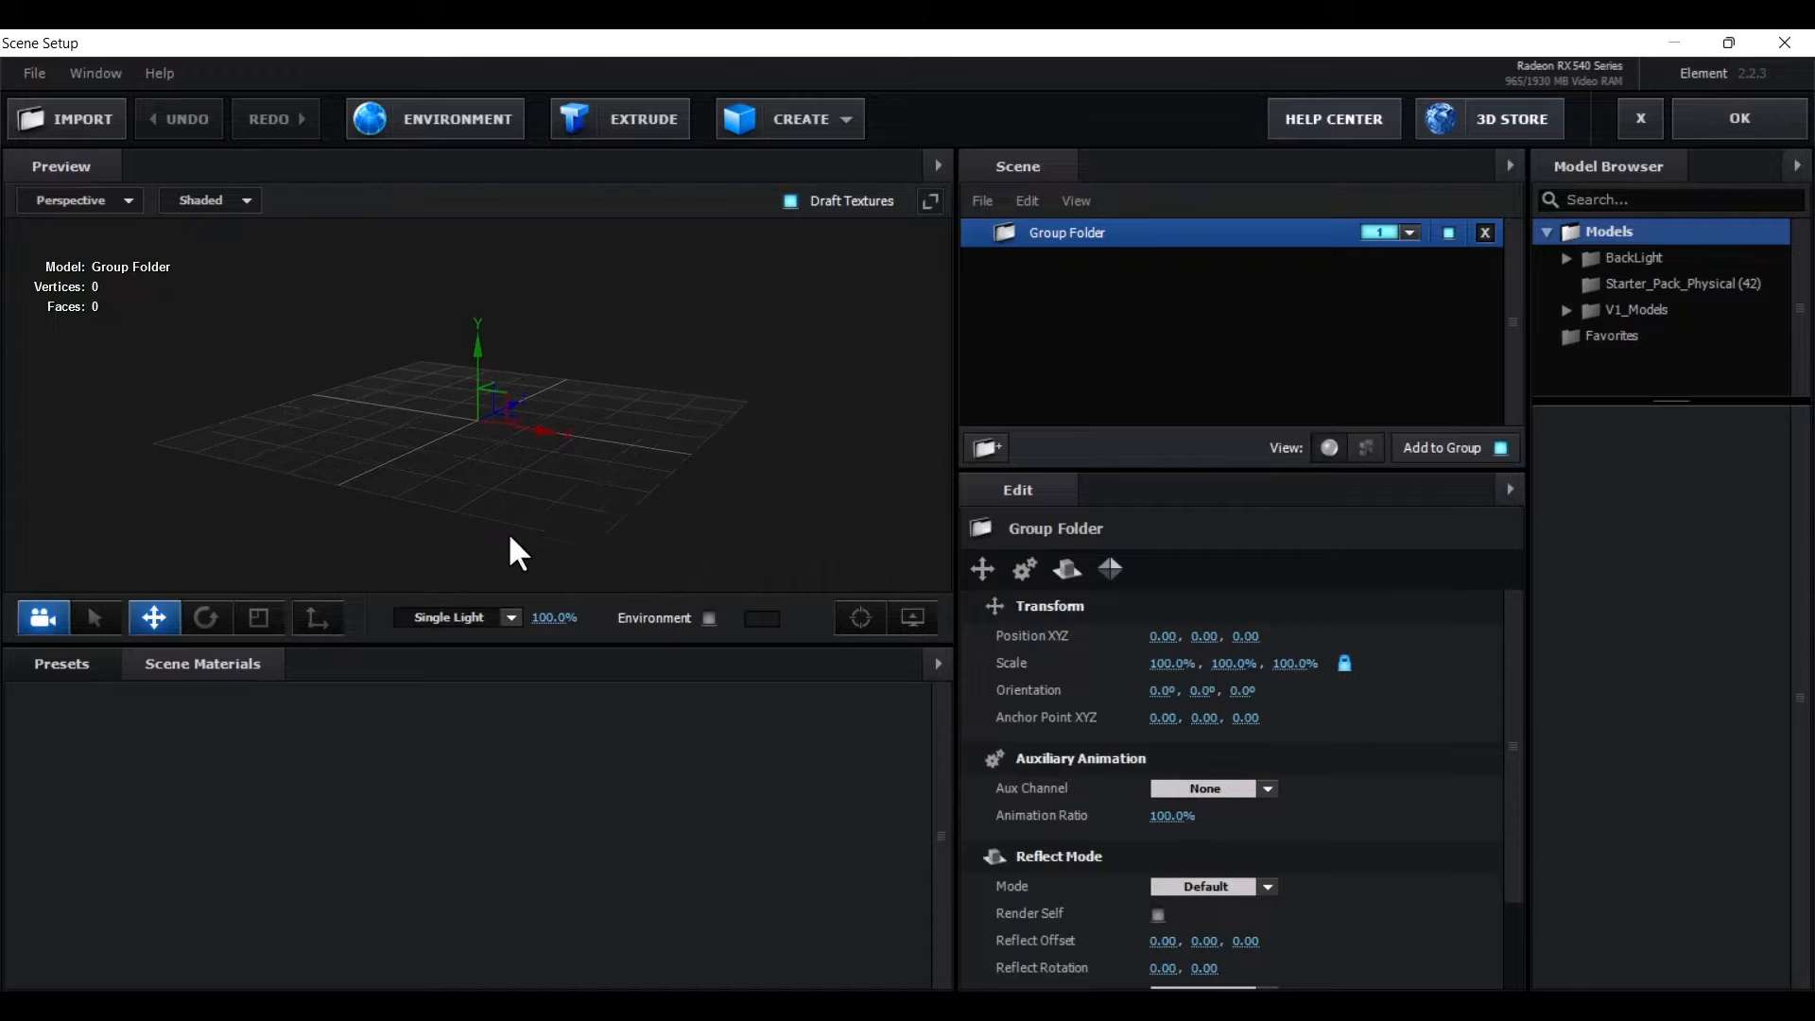
{"action": "left_click", "coordinate": [620, 119]}
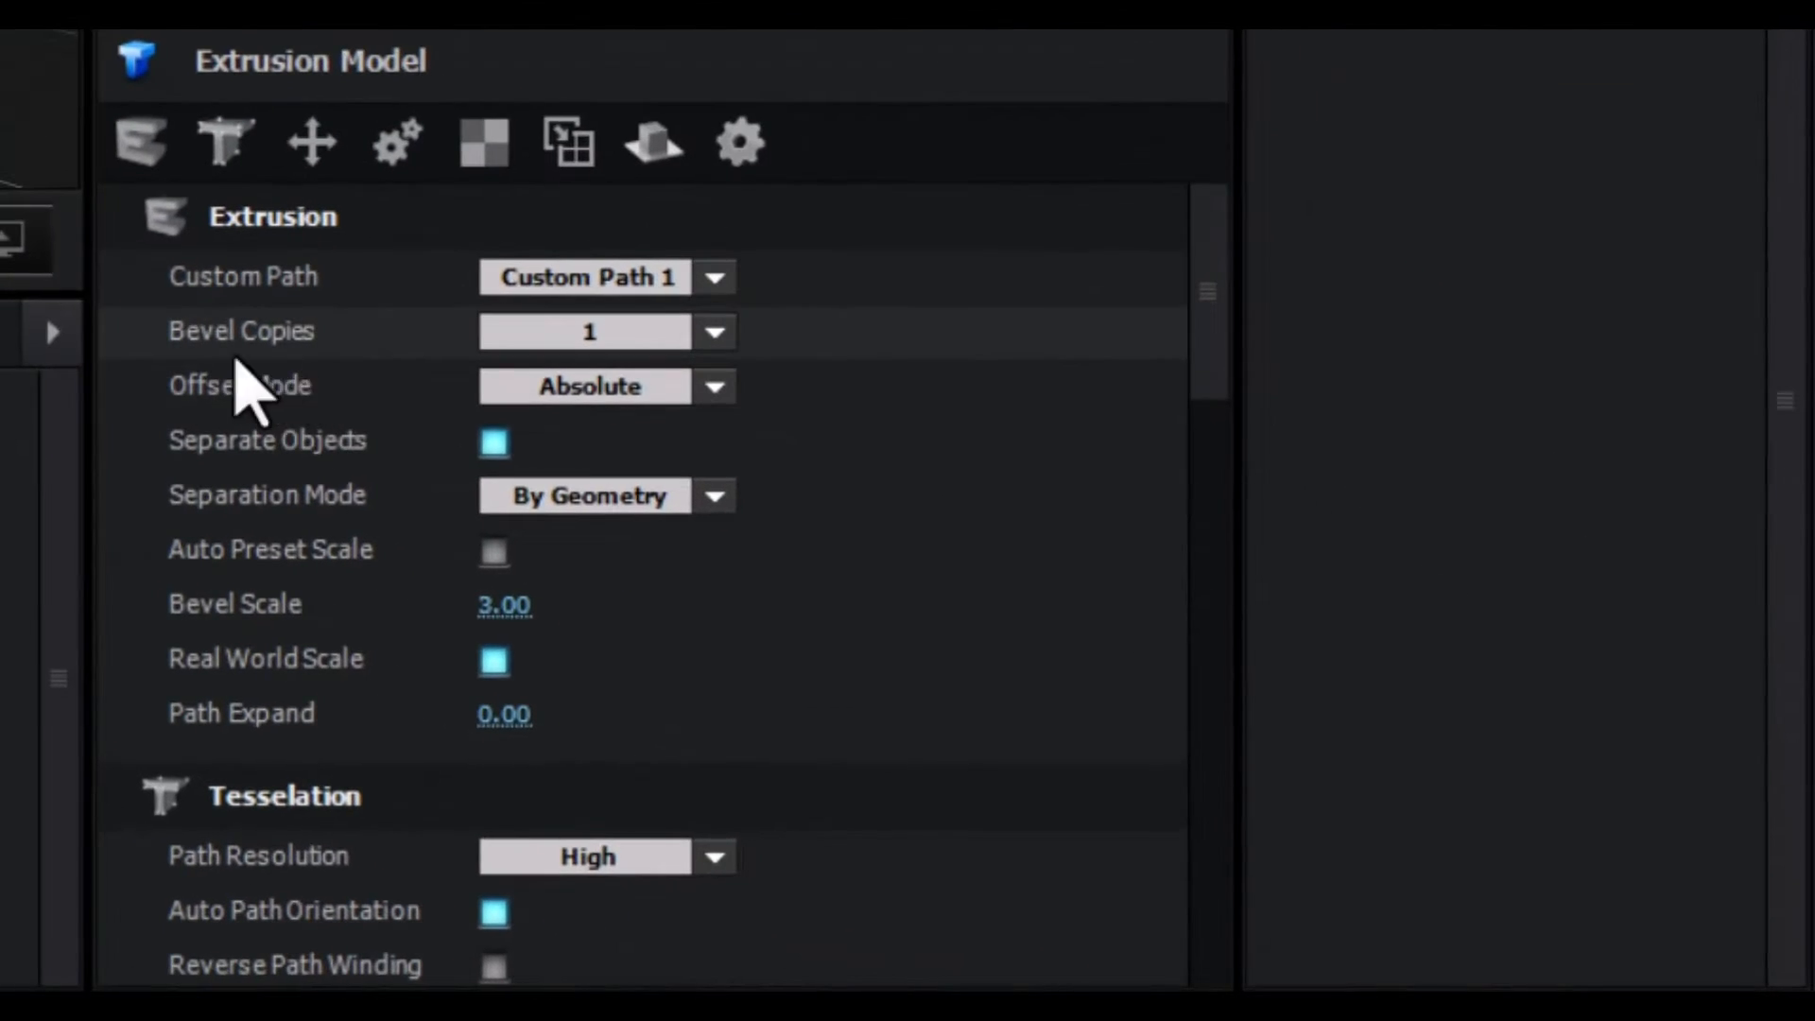
{"action": "left_click", "coordinate": [716, 334]}
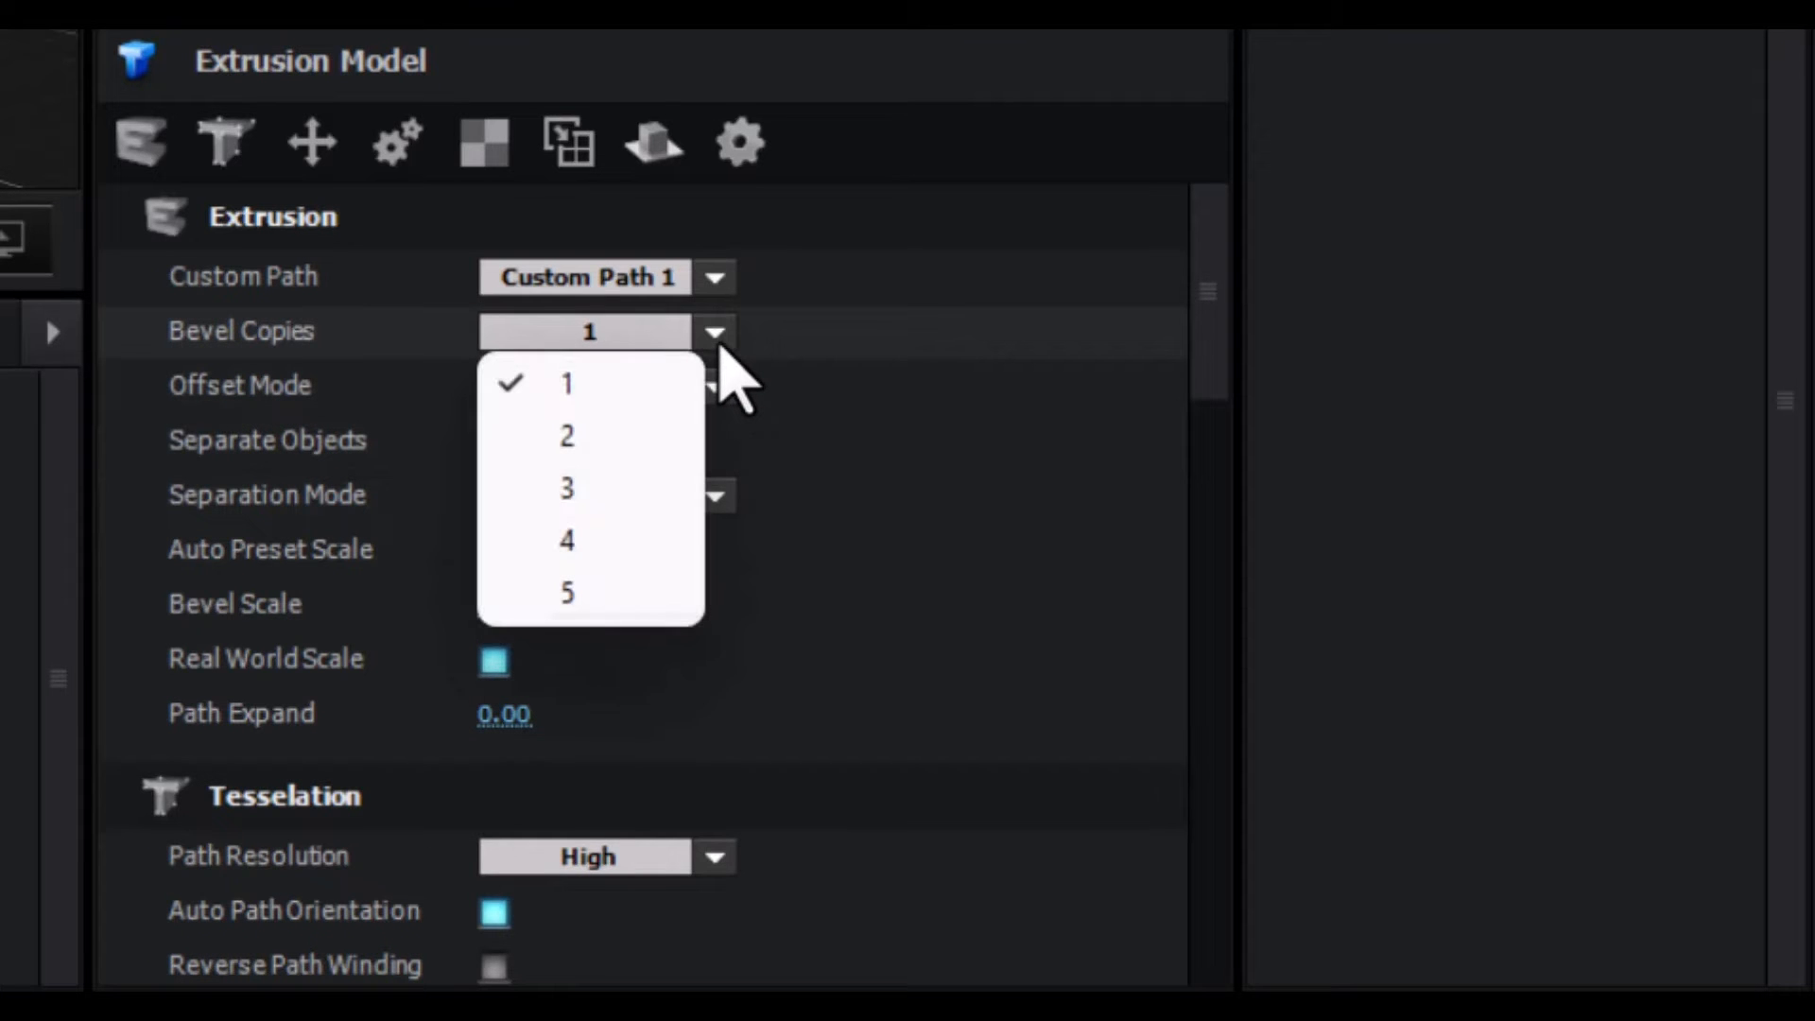
{"action": "left_click", "coordinate": [581, 496]}
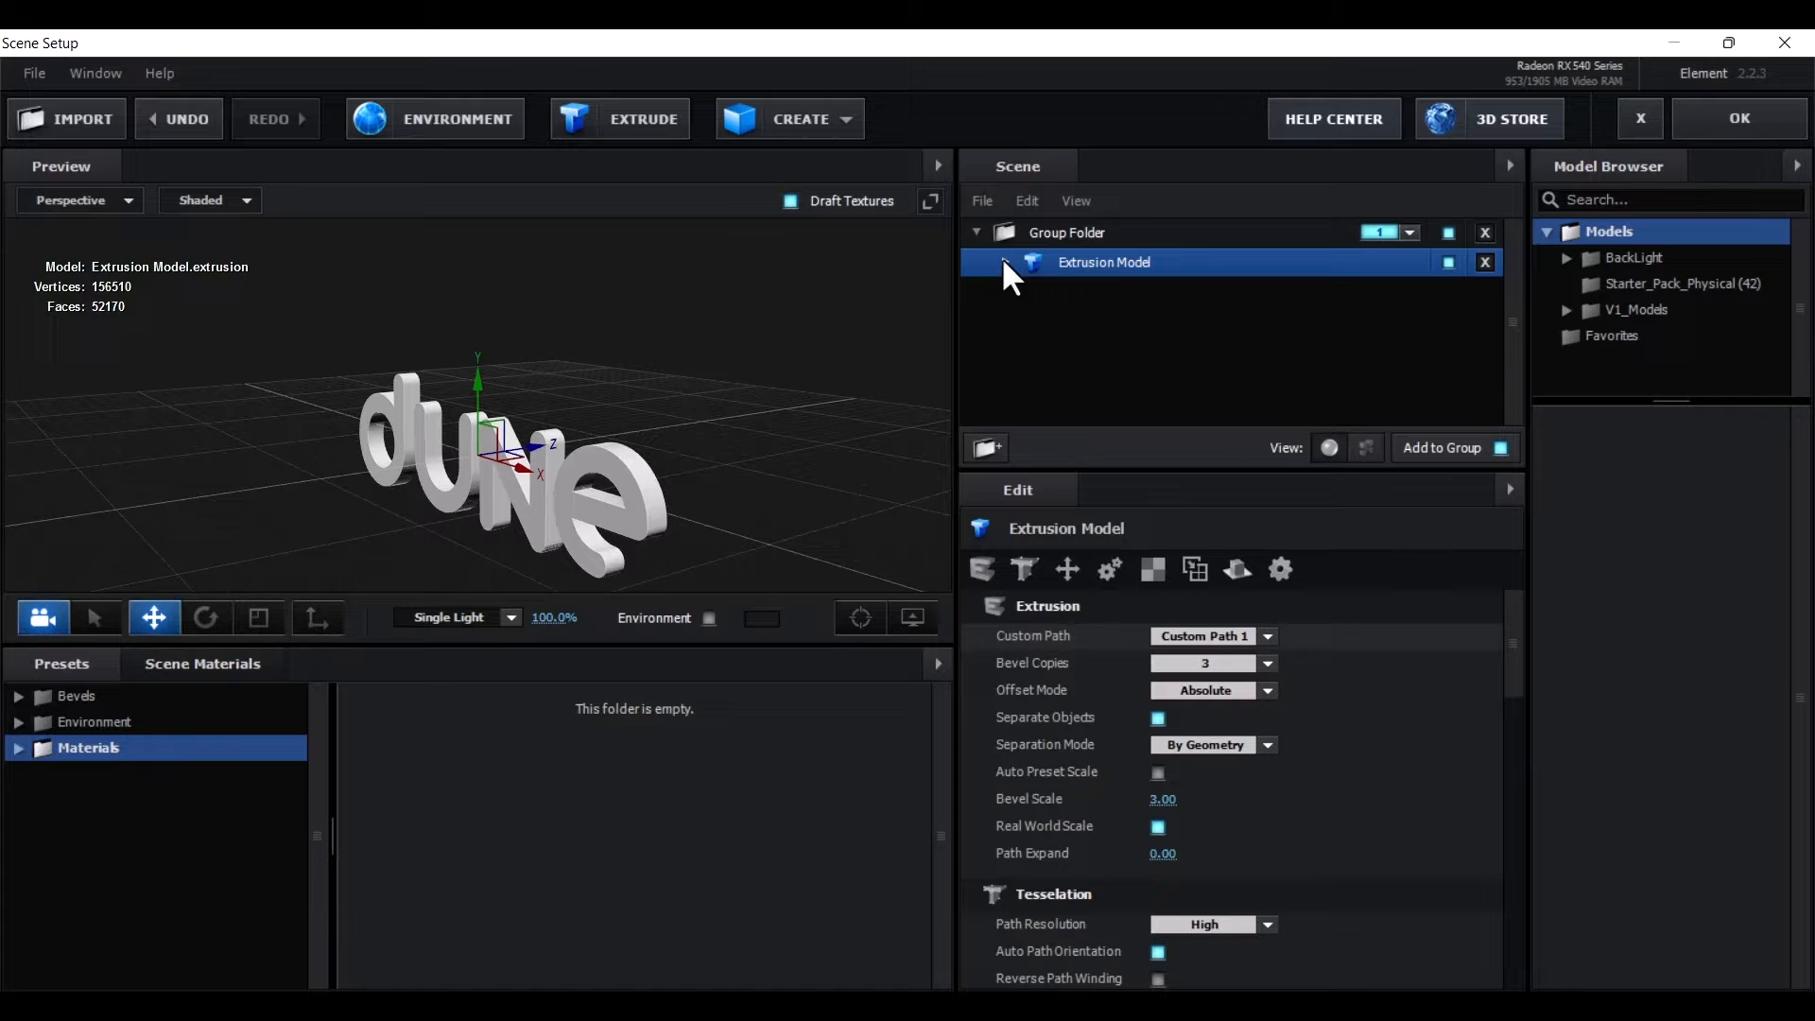
Apply the plaster_grunge_white_01 material from the Pro_Shaders_2 Plaster presets to Bevel 1 of the extrusion model
{"action": "left_click", "coordinate": [1004, 262]}
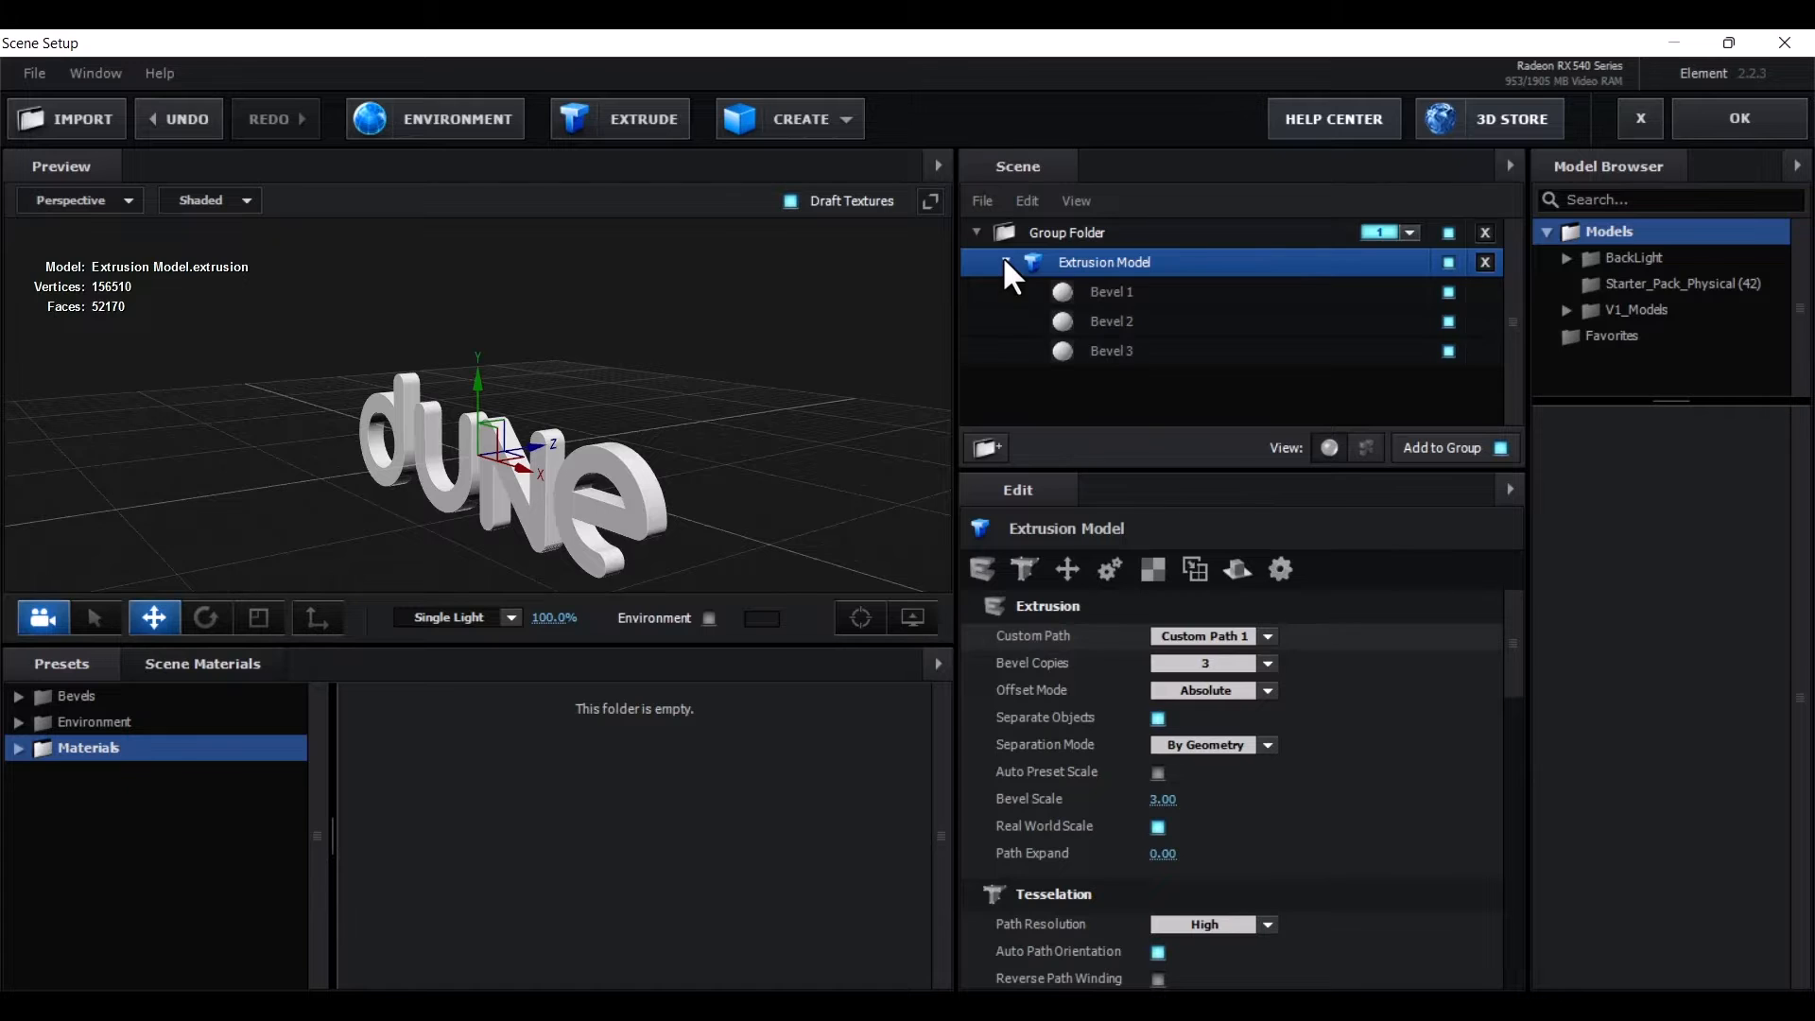
{"action": "left_click", "coordinate": [1101, 293]}
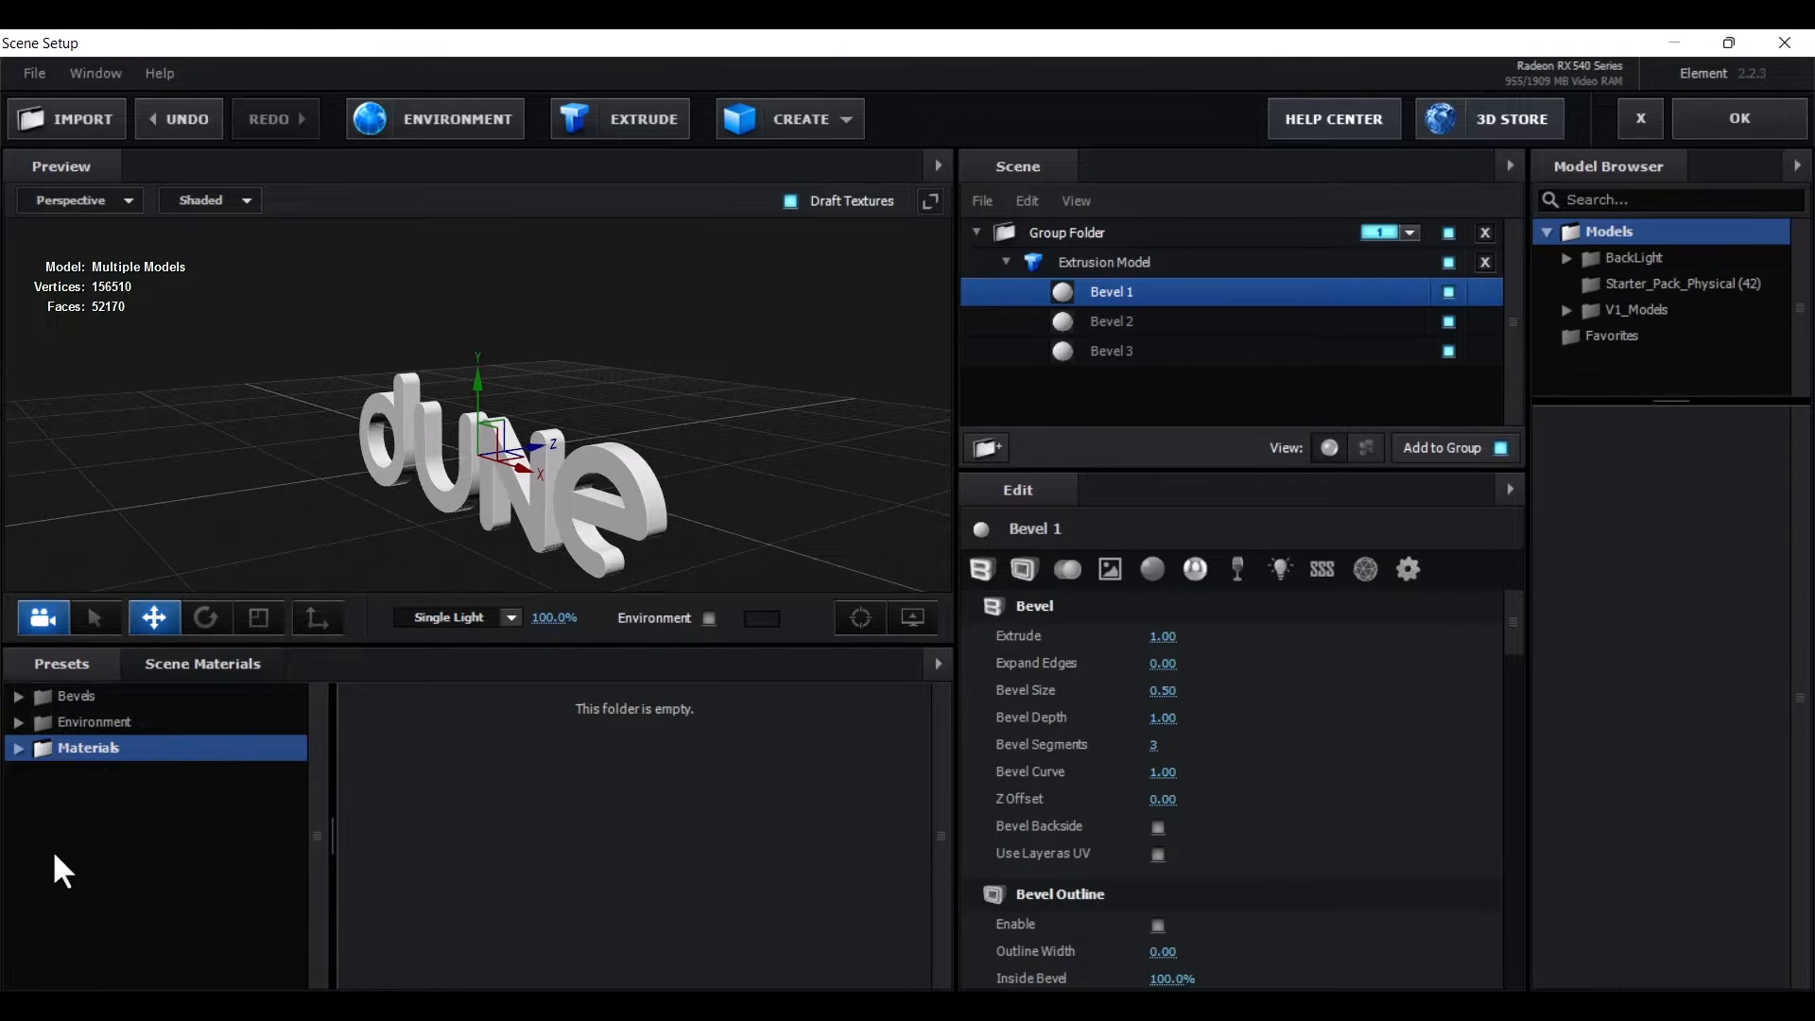
{"action": "left_click", "coordinate": [18, 748]}
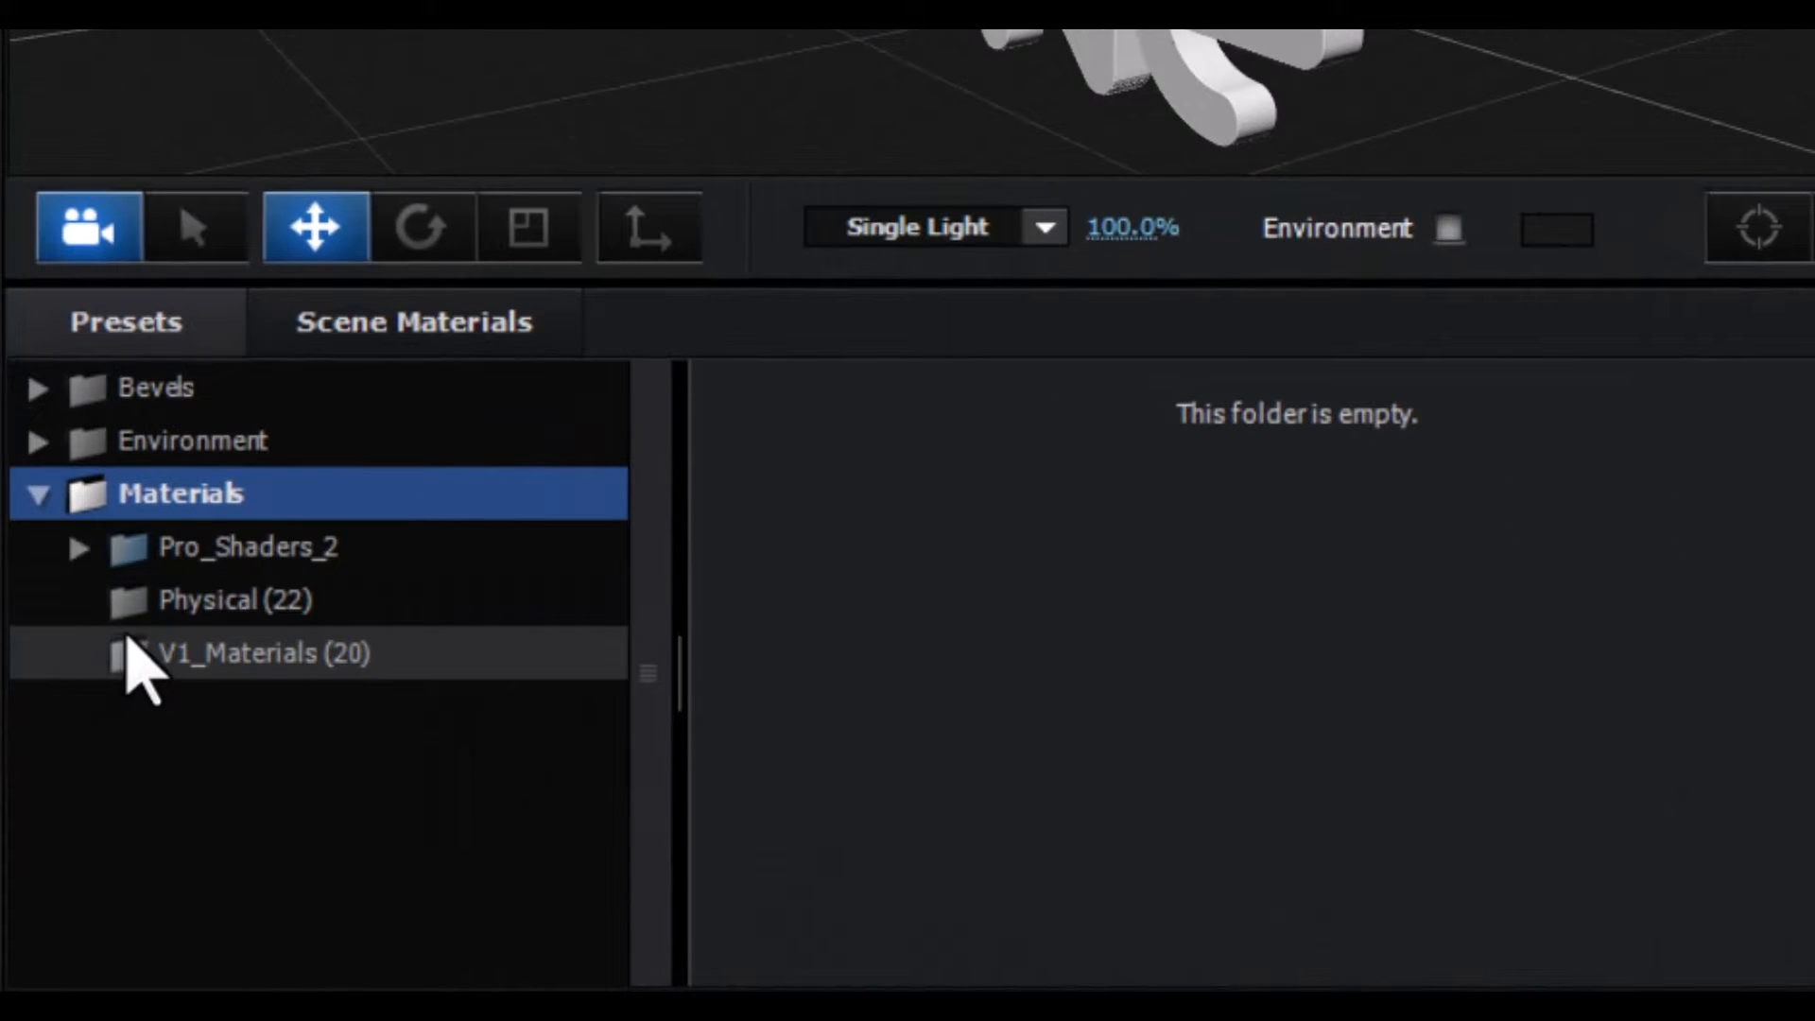
{"action": "left_click", "coordinate": [79, 546]}
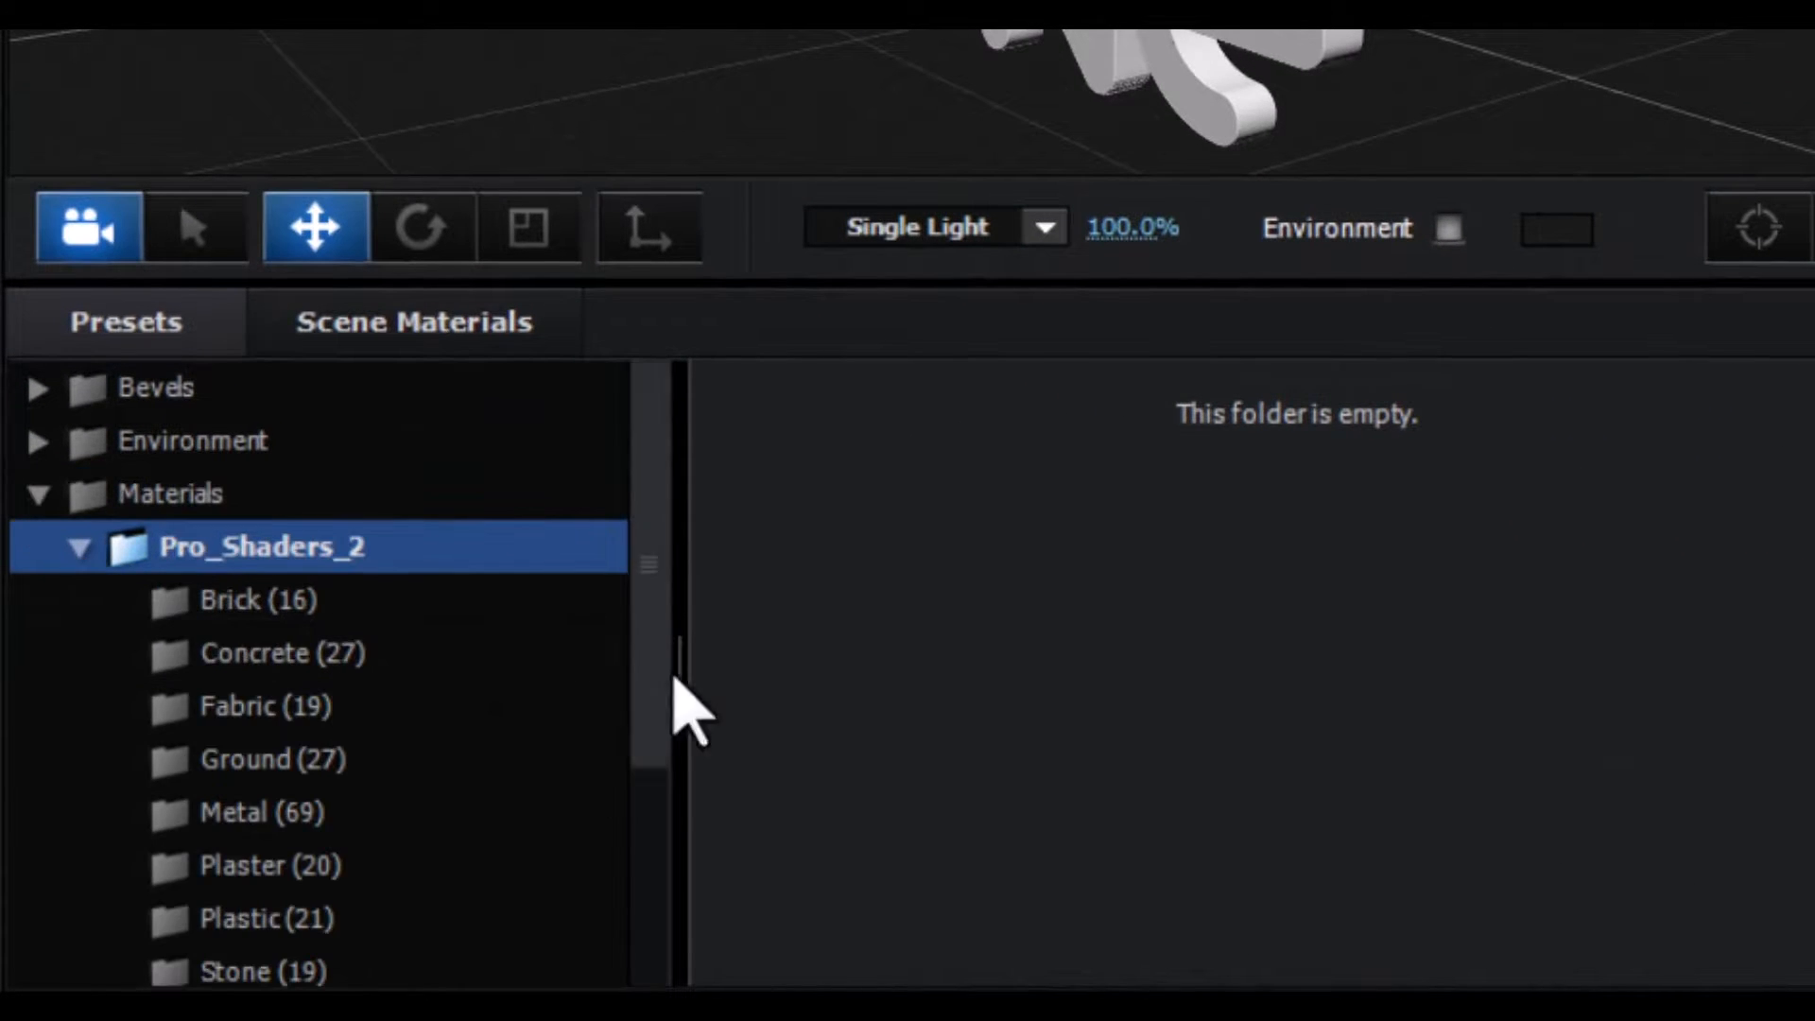
{"action": "left_click_drag", "start_coordinate": [661, 599], "coordinate": [660, 742]}
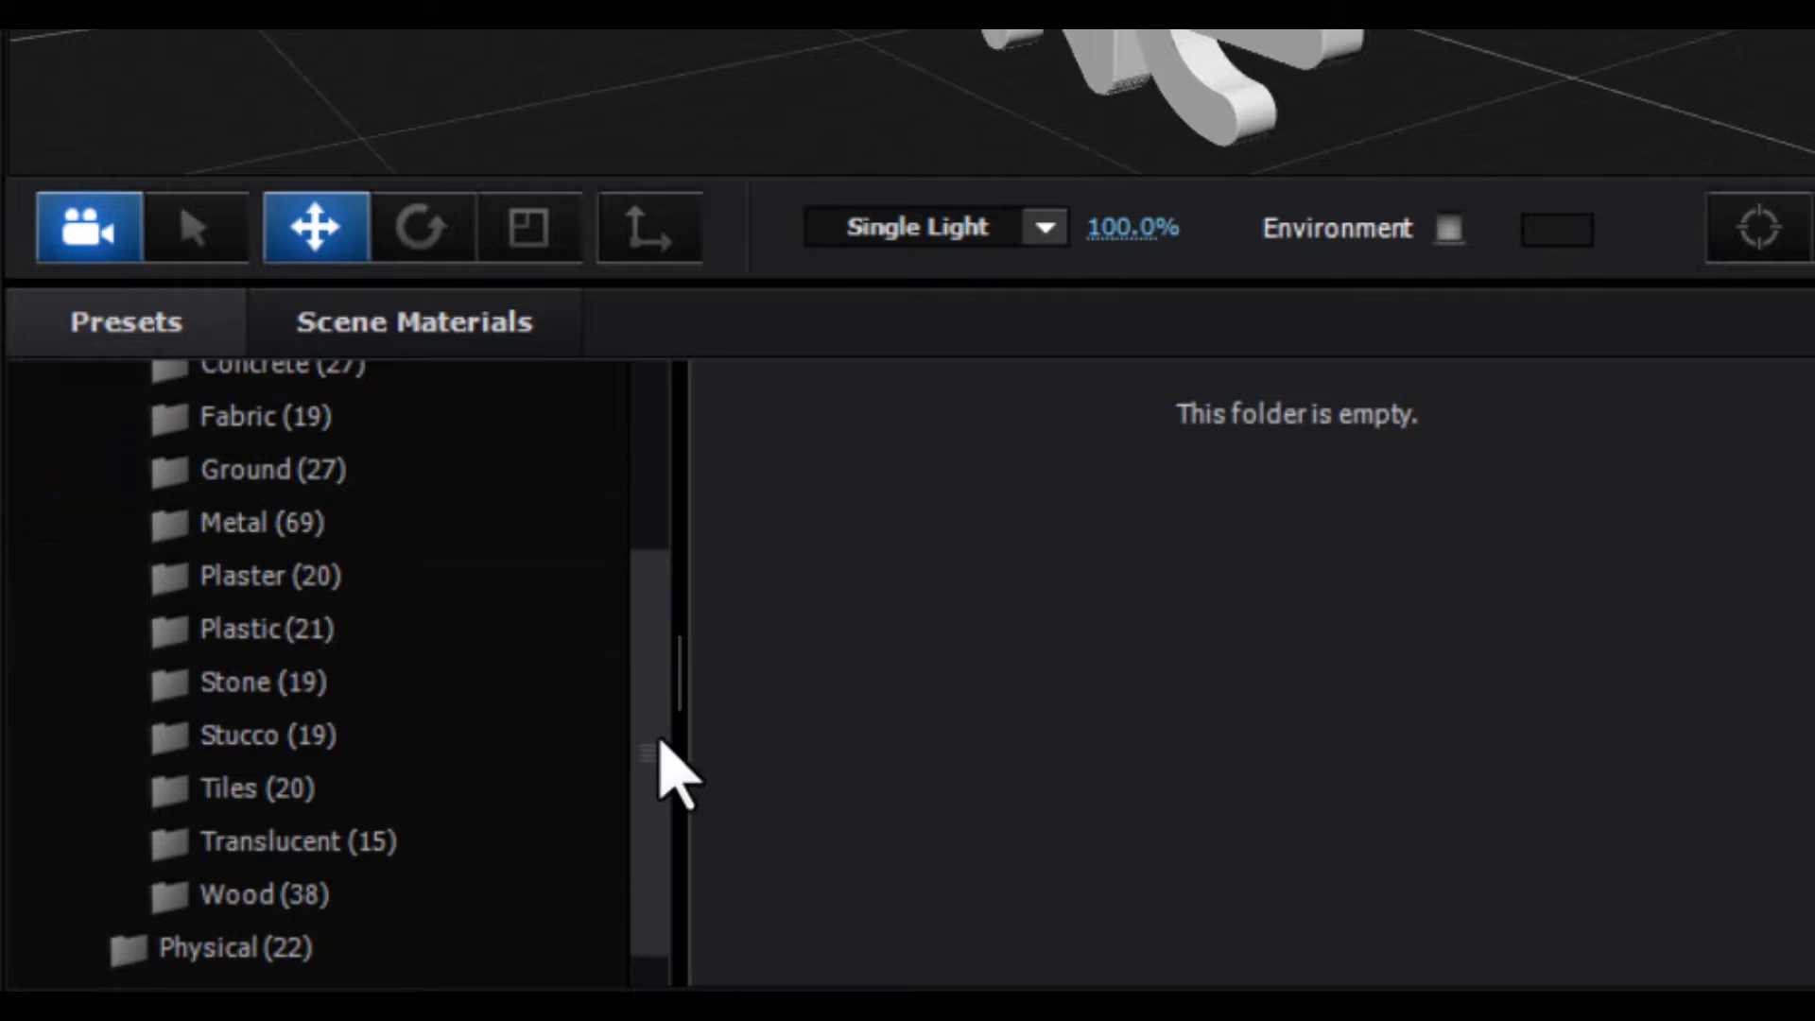
{"action": "left_click", "coordinate": [273, 584]}
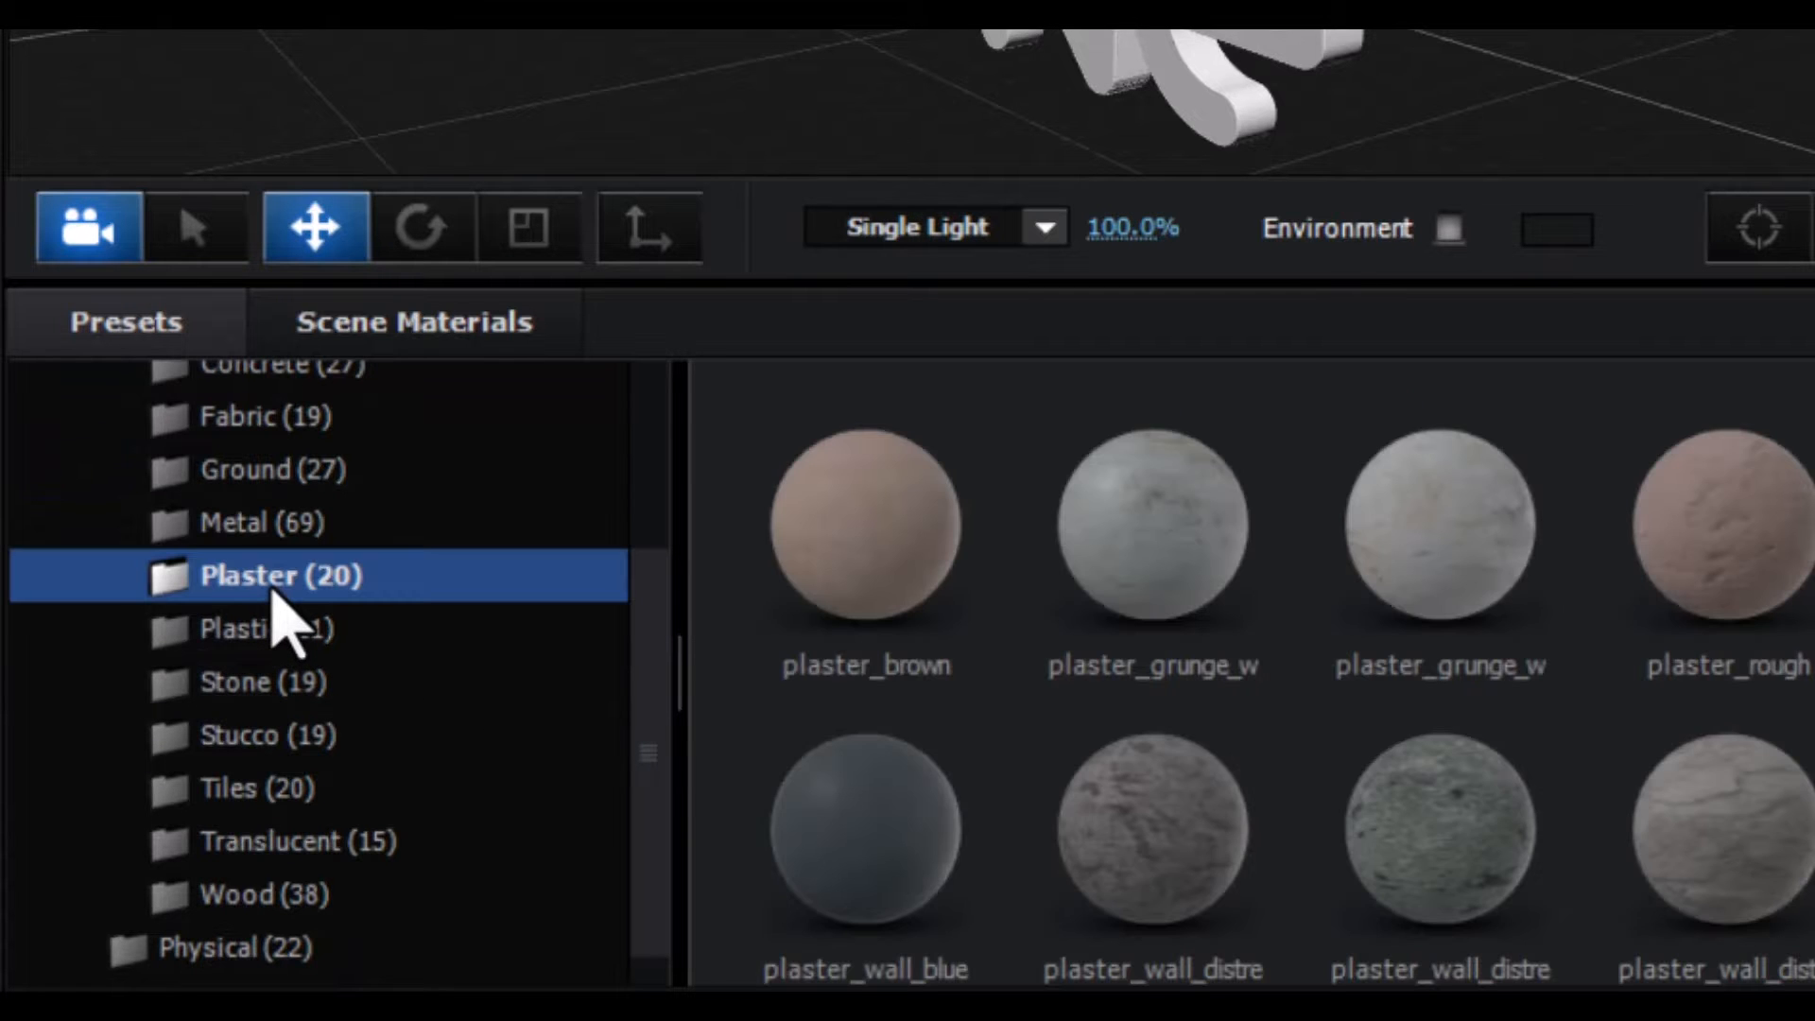
{"action": "scroll", "coordinate": [1551, 661], "scroll_direction": "down", "scroll_amount": 5}
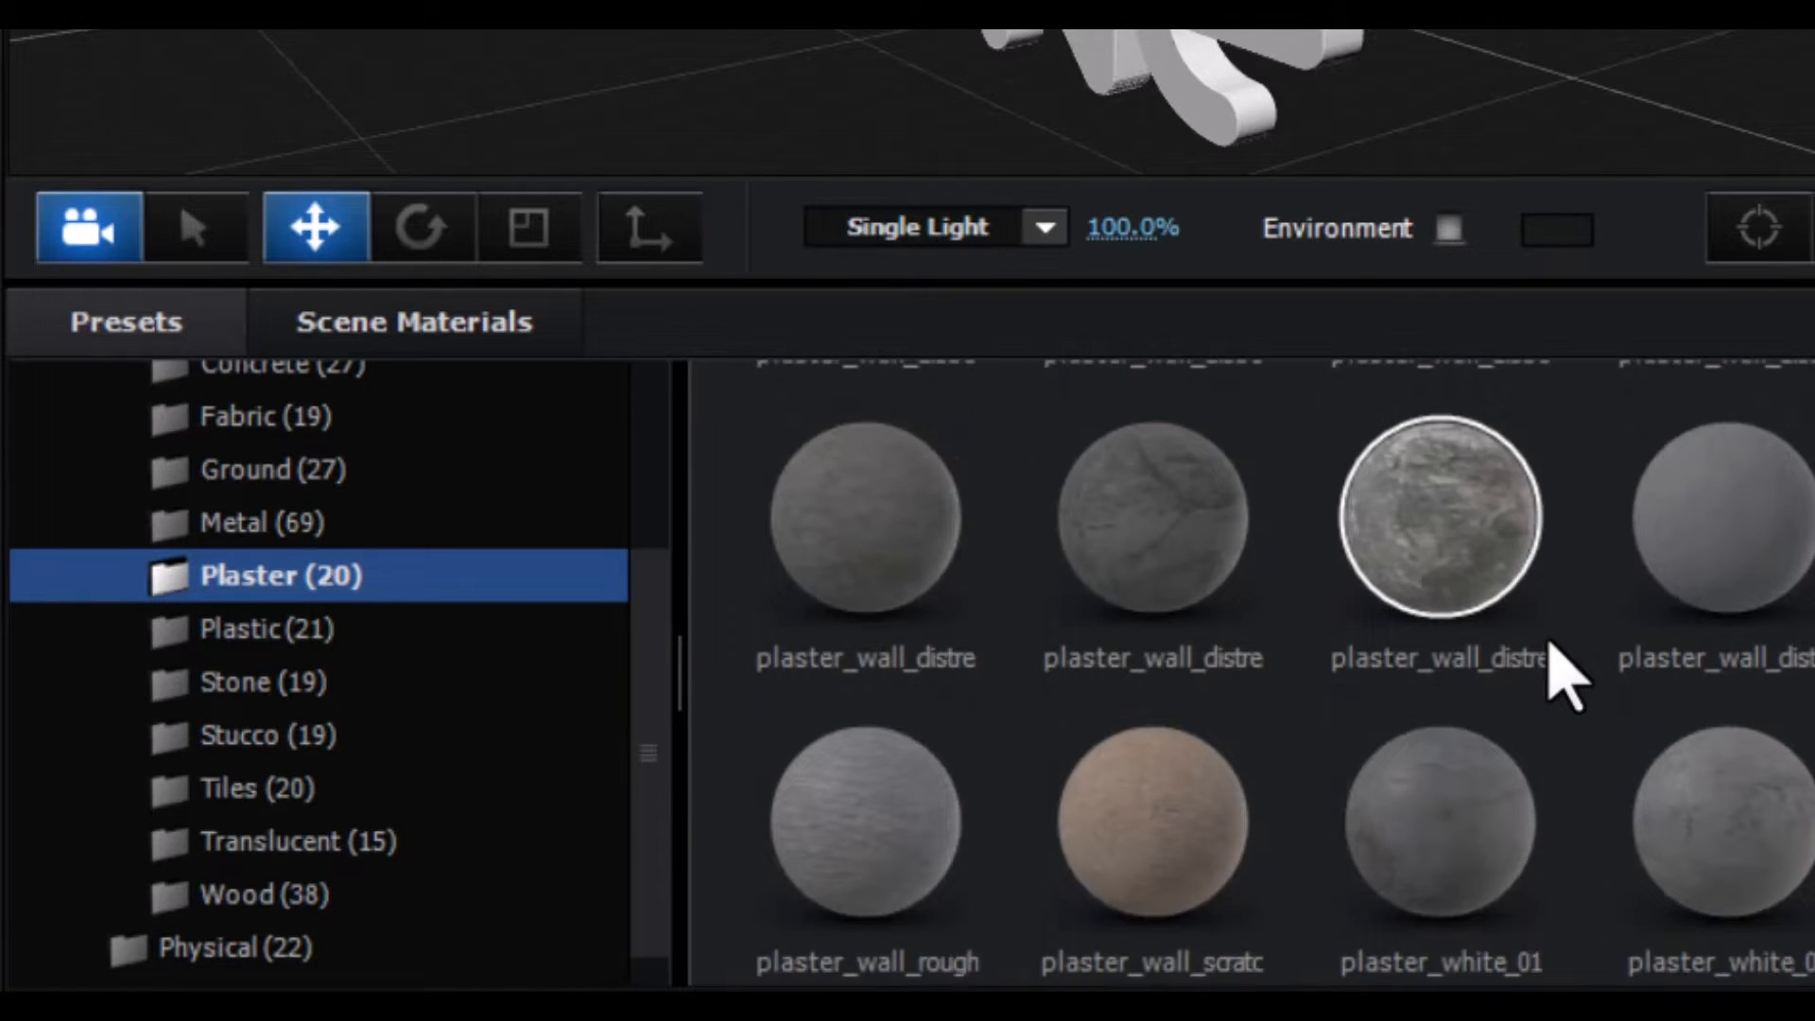
{"action": "scroll", "coordinate": [1551, 662], "scroll_direction": "up", "scroll_amount": 3}
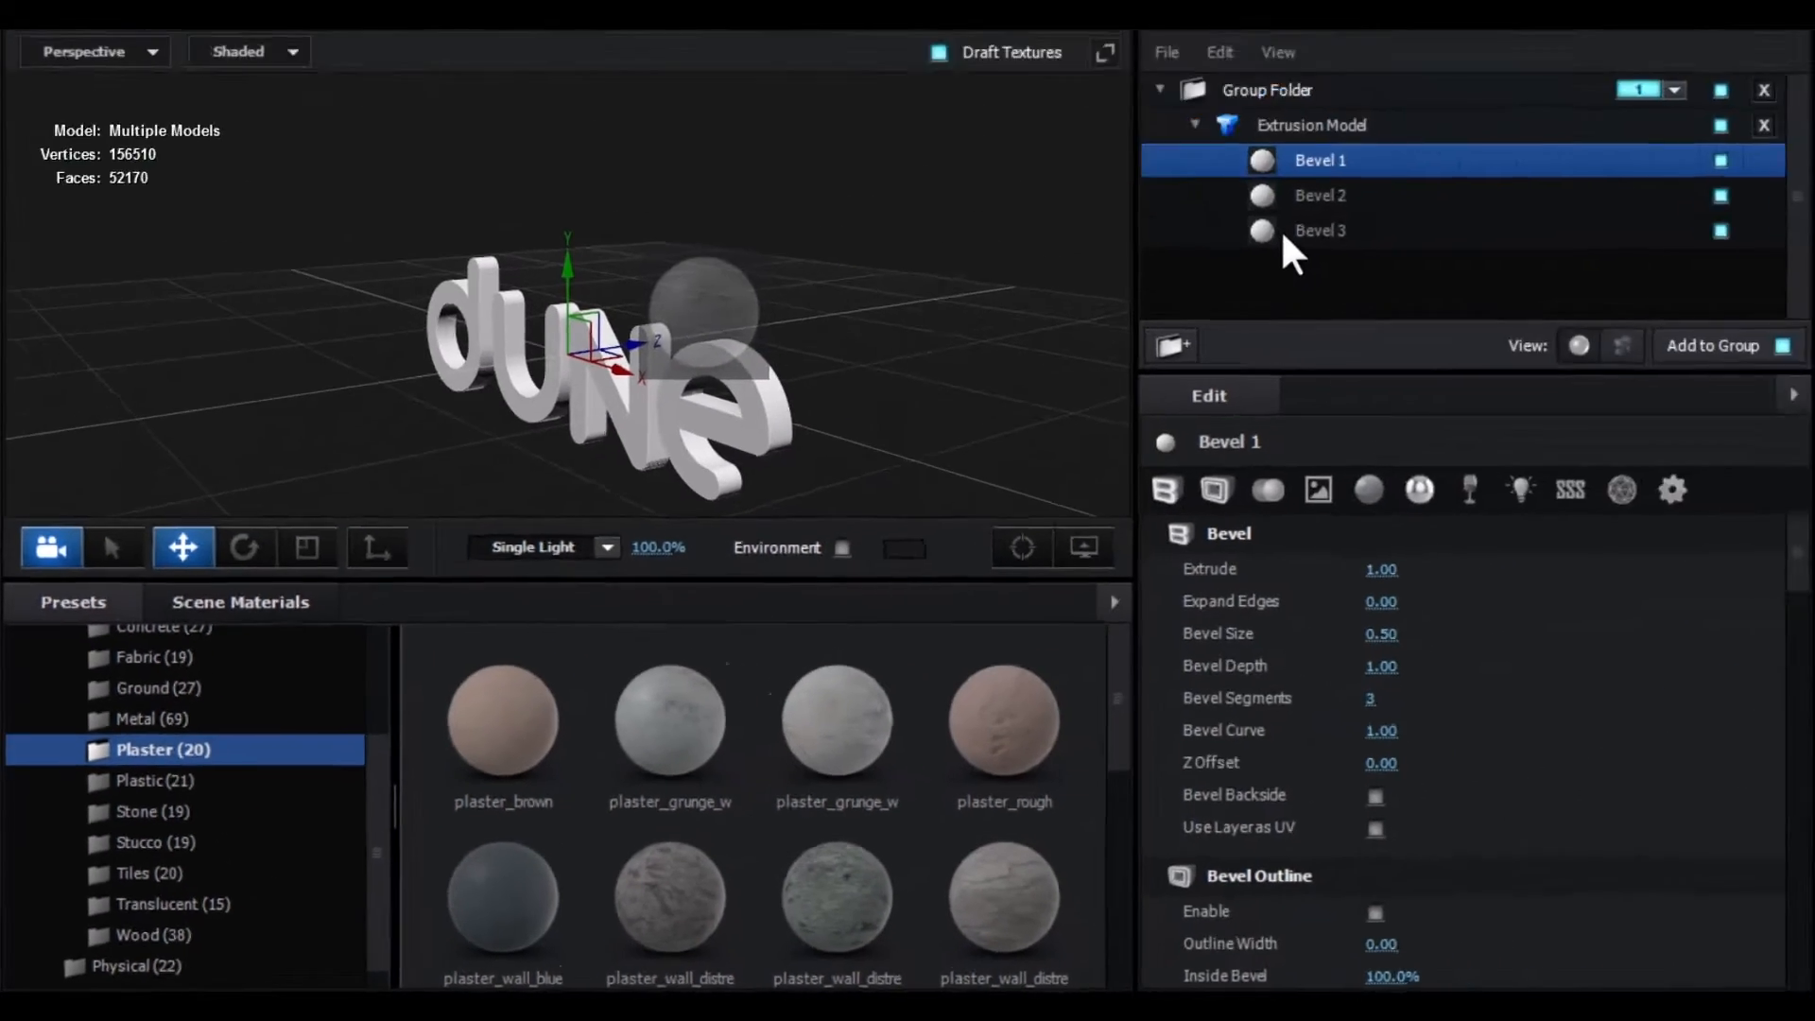
{"action": "left_click_drag", "start_coordinate": [1280, 229], "coordinate": [1283, 168]}
{"action": "left_click_drag", "start_coordinate": [790, 461], "coordinate": [815, 473]}
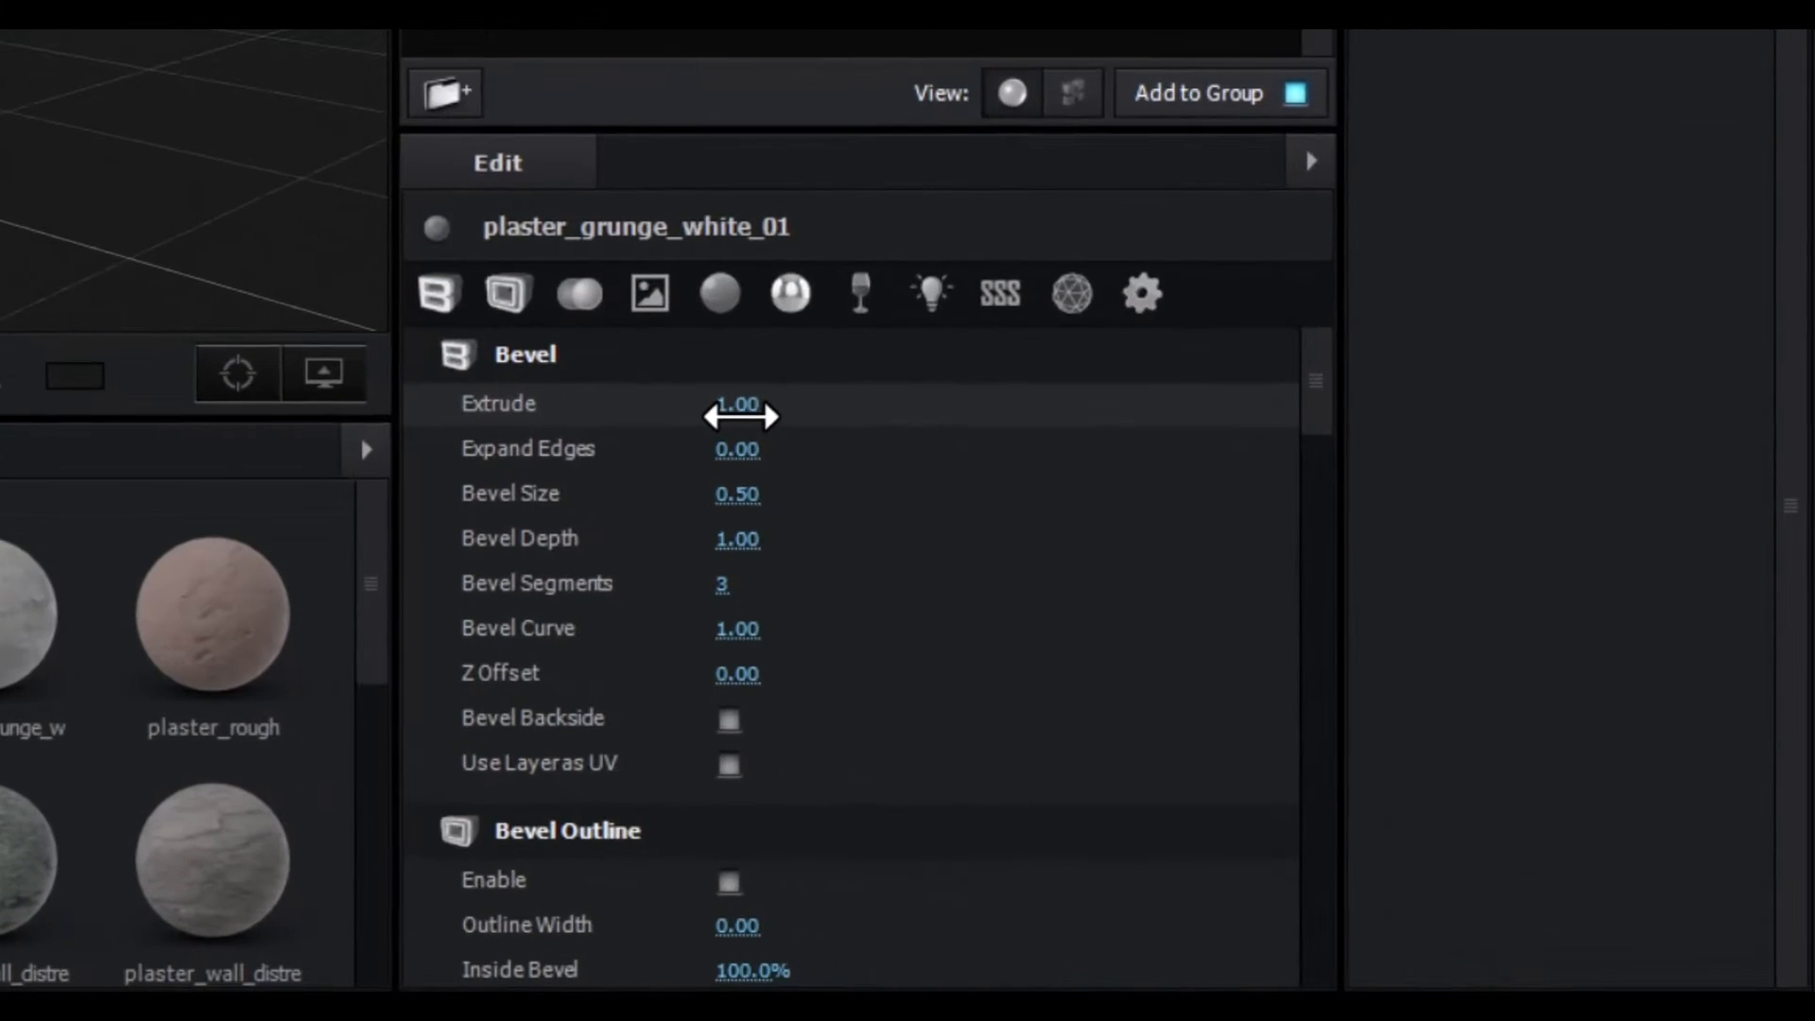
Set the Extrude value of the plaster_grunge_white_01 bevel to 3.55 and inspect the letters' depth
{"action": "left_click", "coordinate": [1164, 639]}
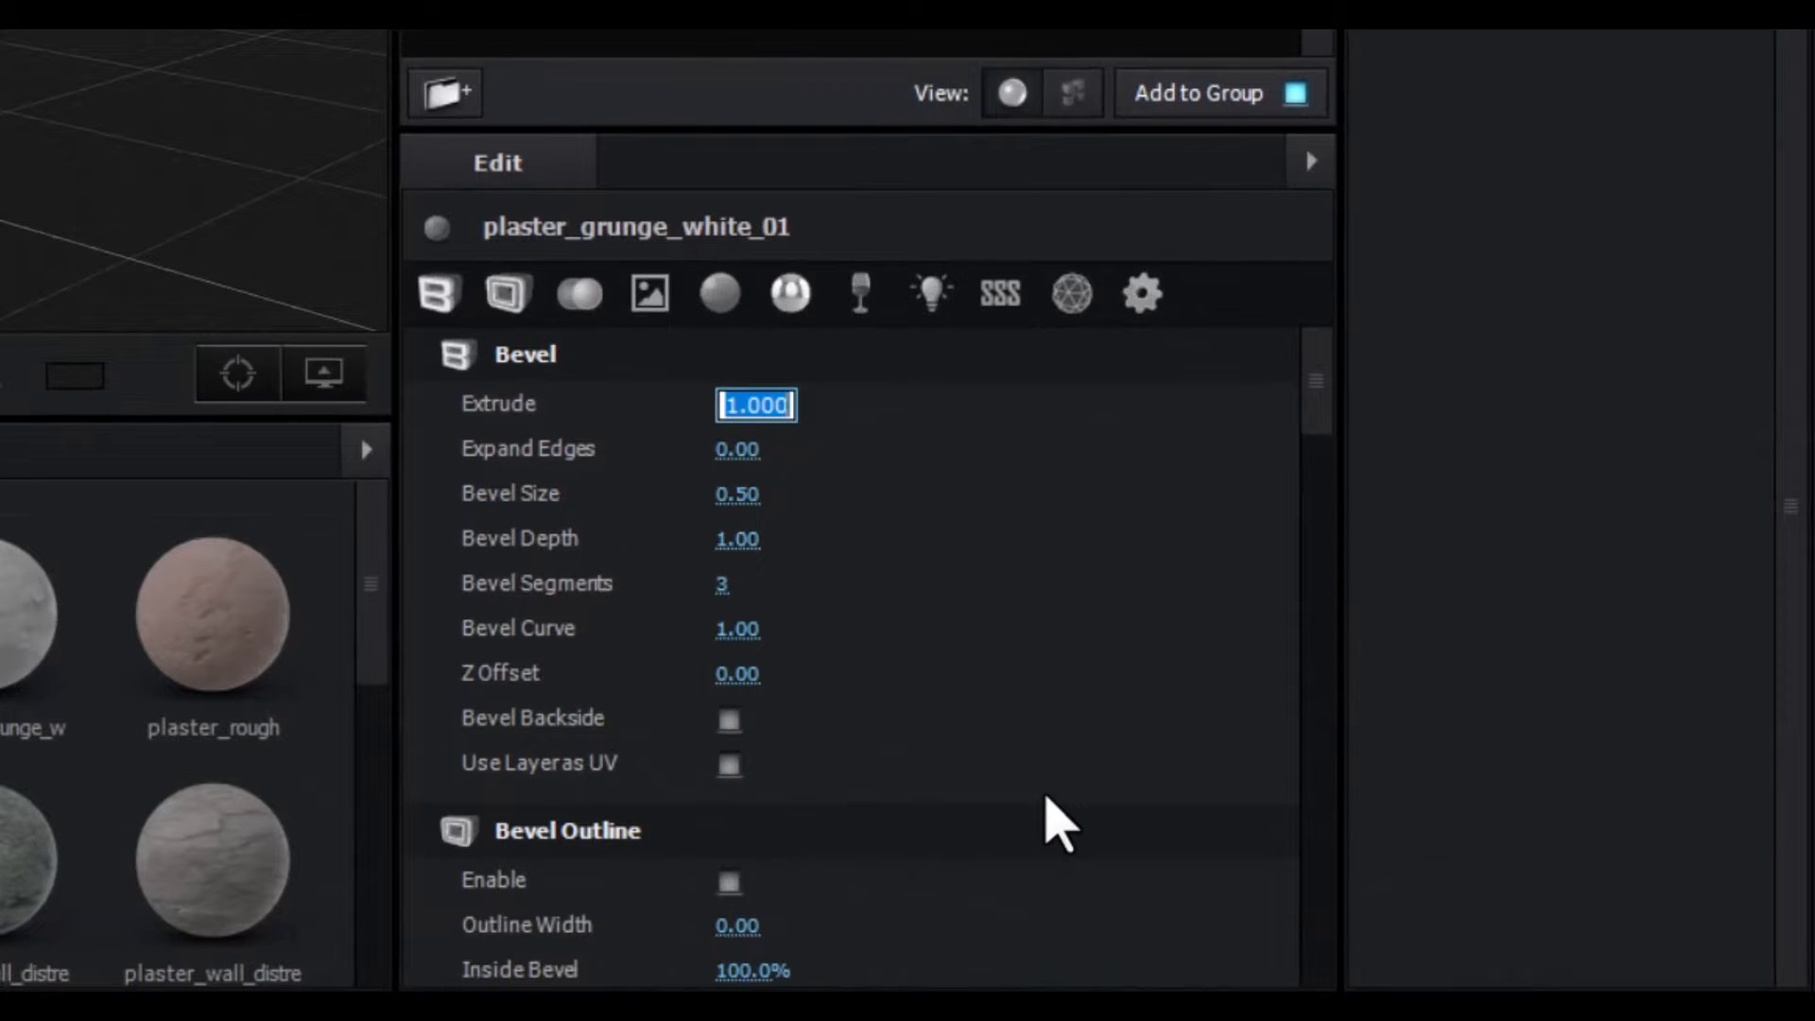
{"action": "type", "text": "3."}
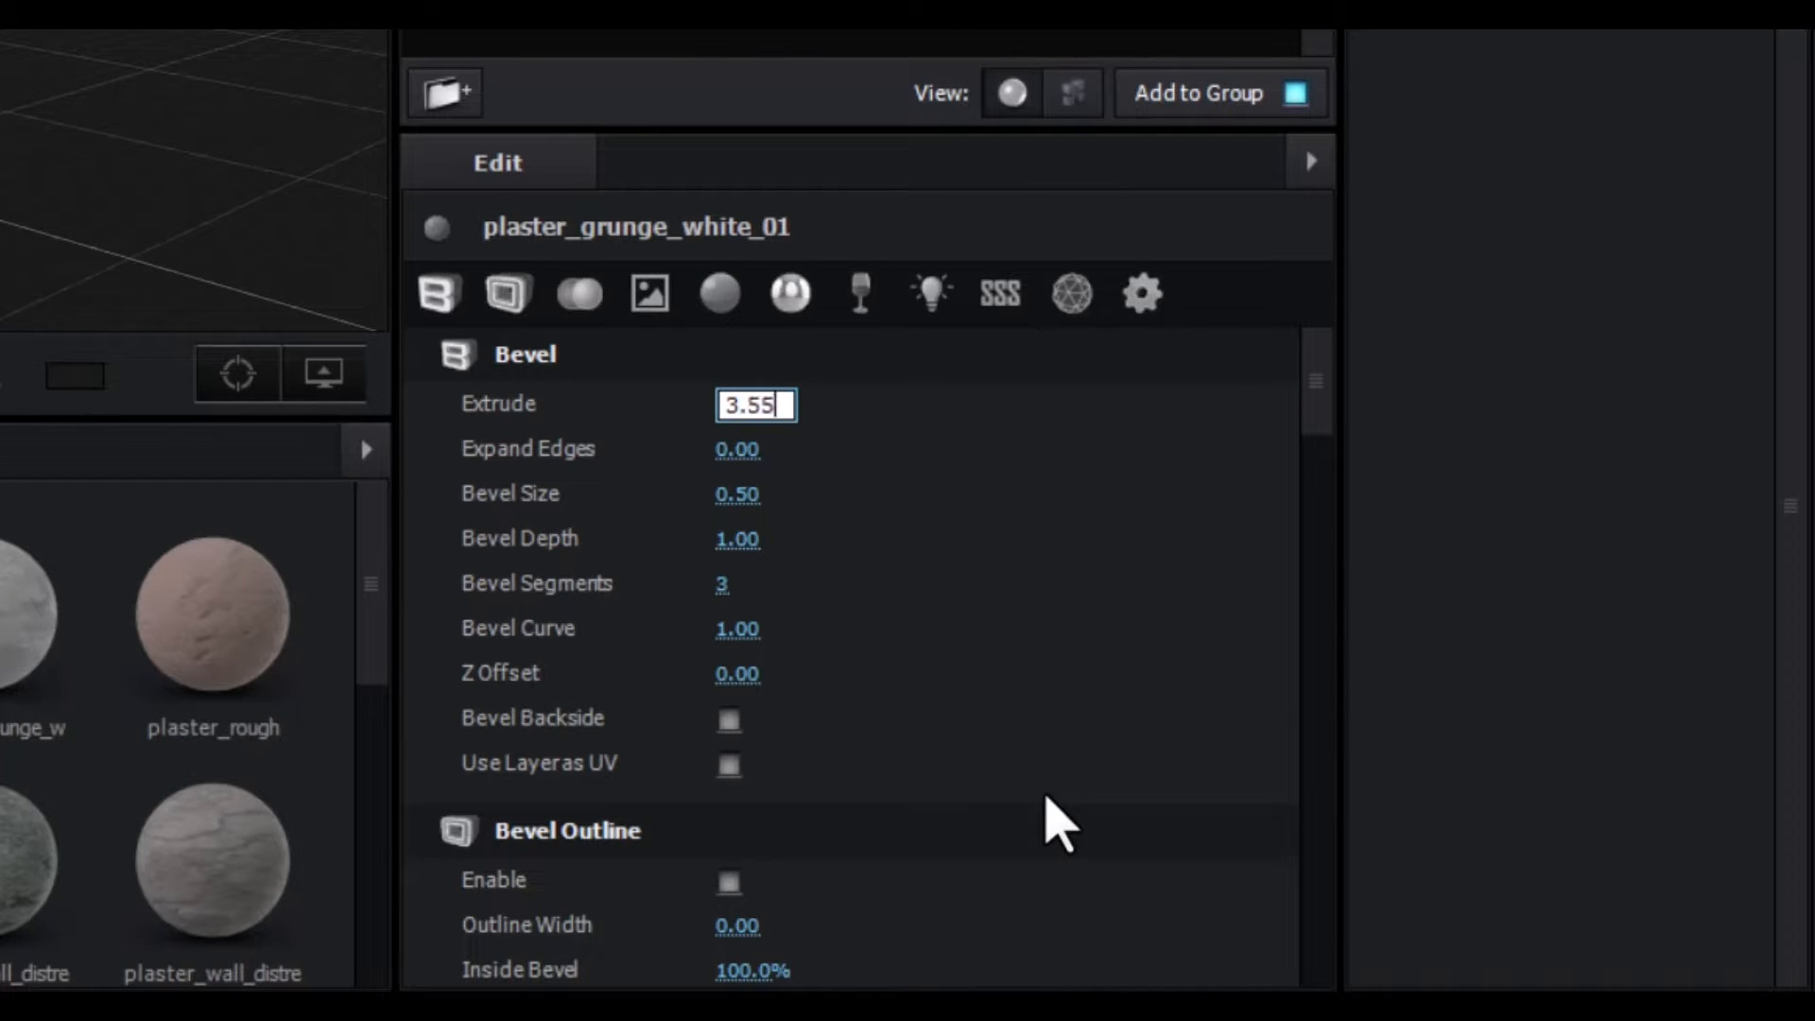
{"action": "type", "text": "55"}
{"action": "key", "text": "Return"}
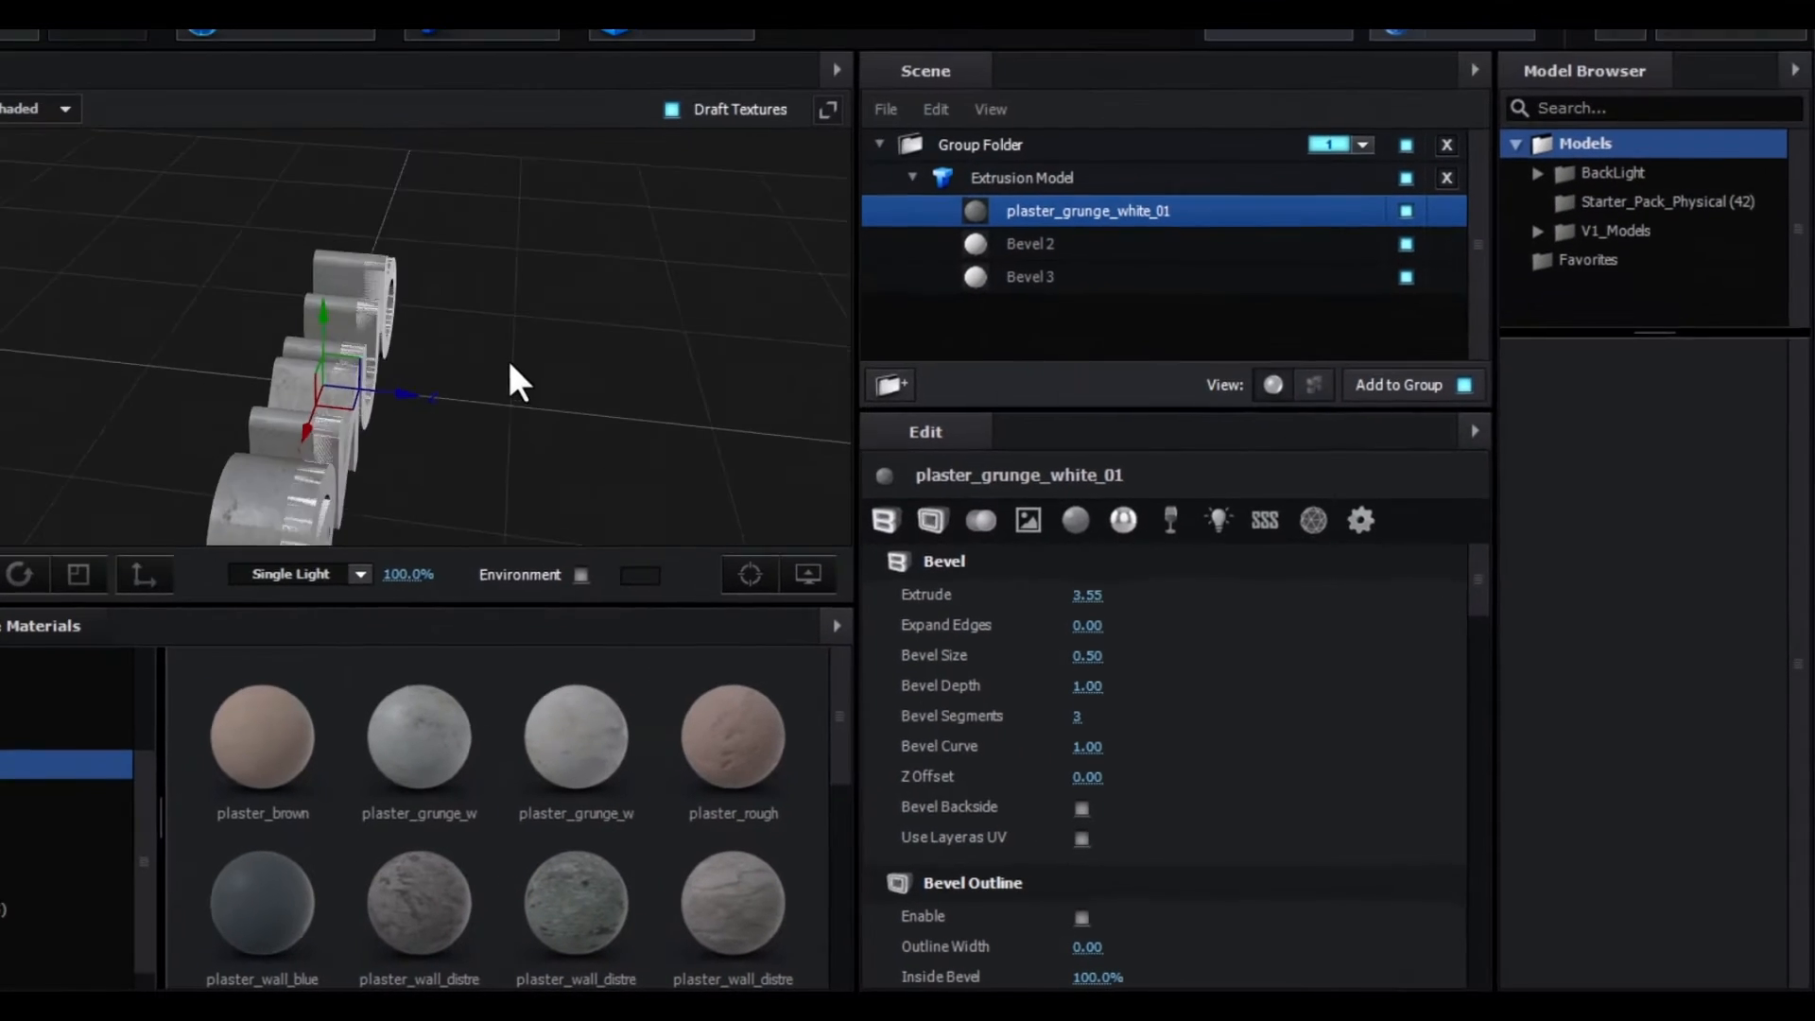
{"action": "left_click_drag", "start_coordinate": [510, 363], "coordinate": [547, 328]}
{"action": "left_click_drag", "start_coordinate": [572, 330], "coordinate": [572, 311]}
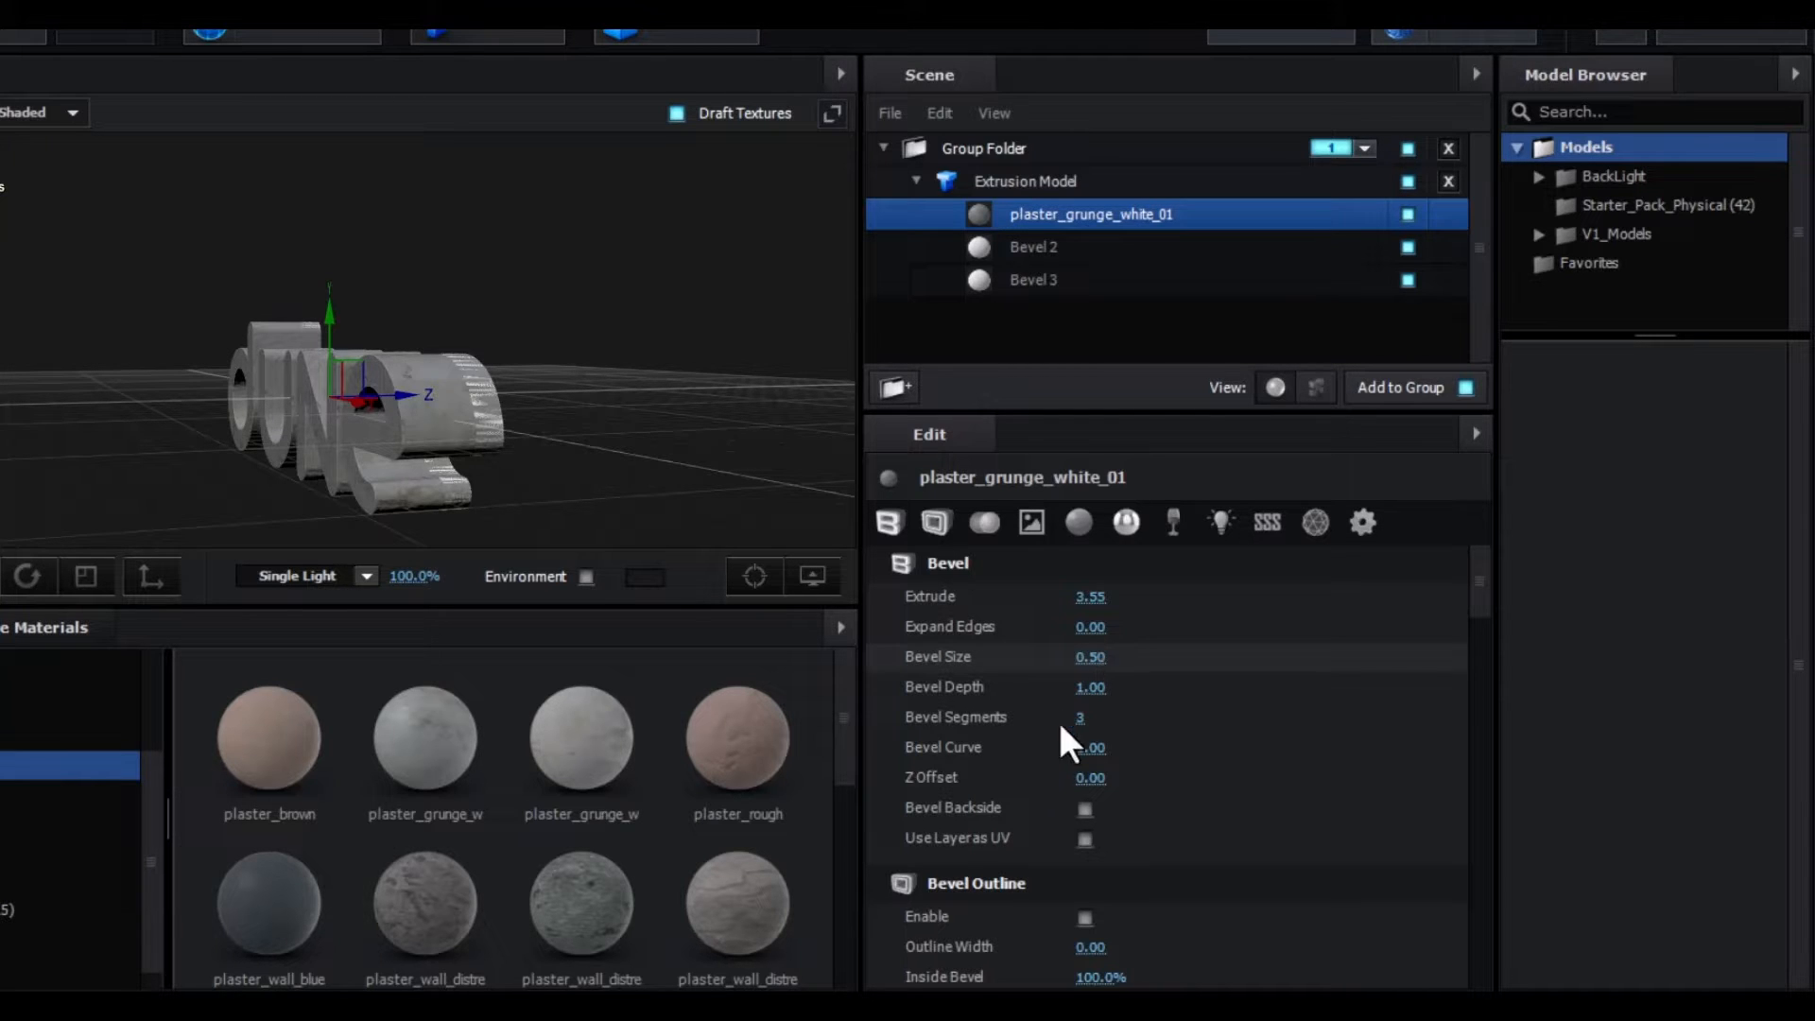
{"action": "left_click", "coordinate": [1092, 657]}
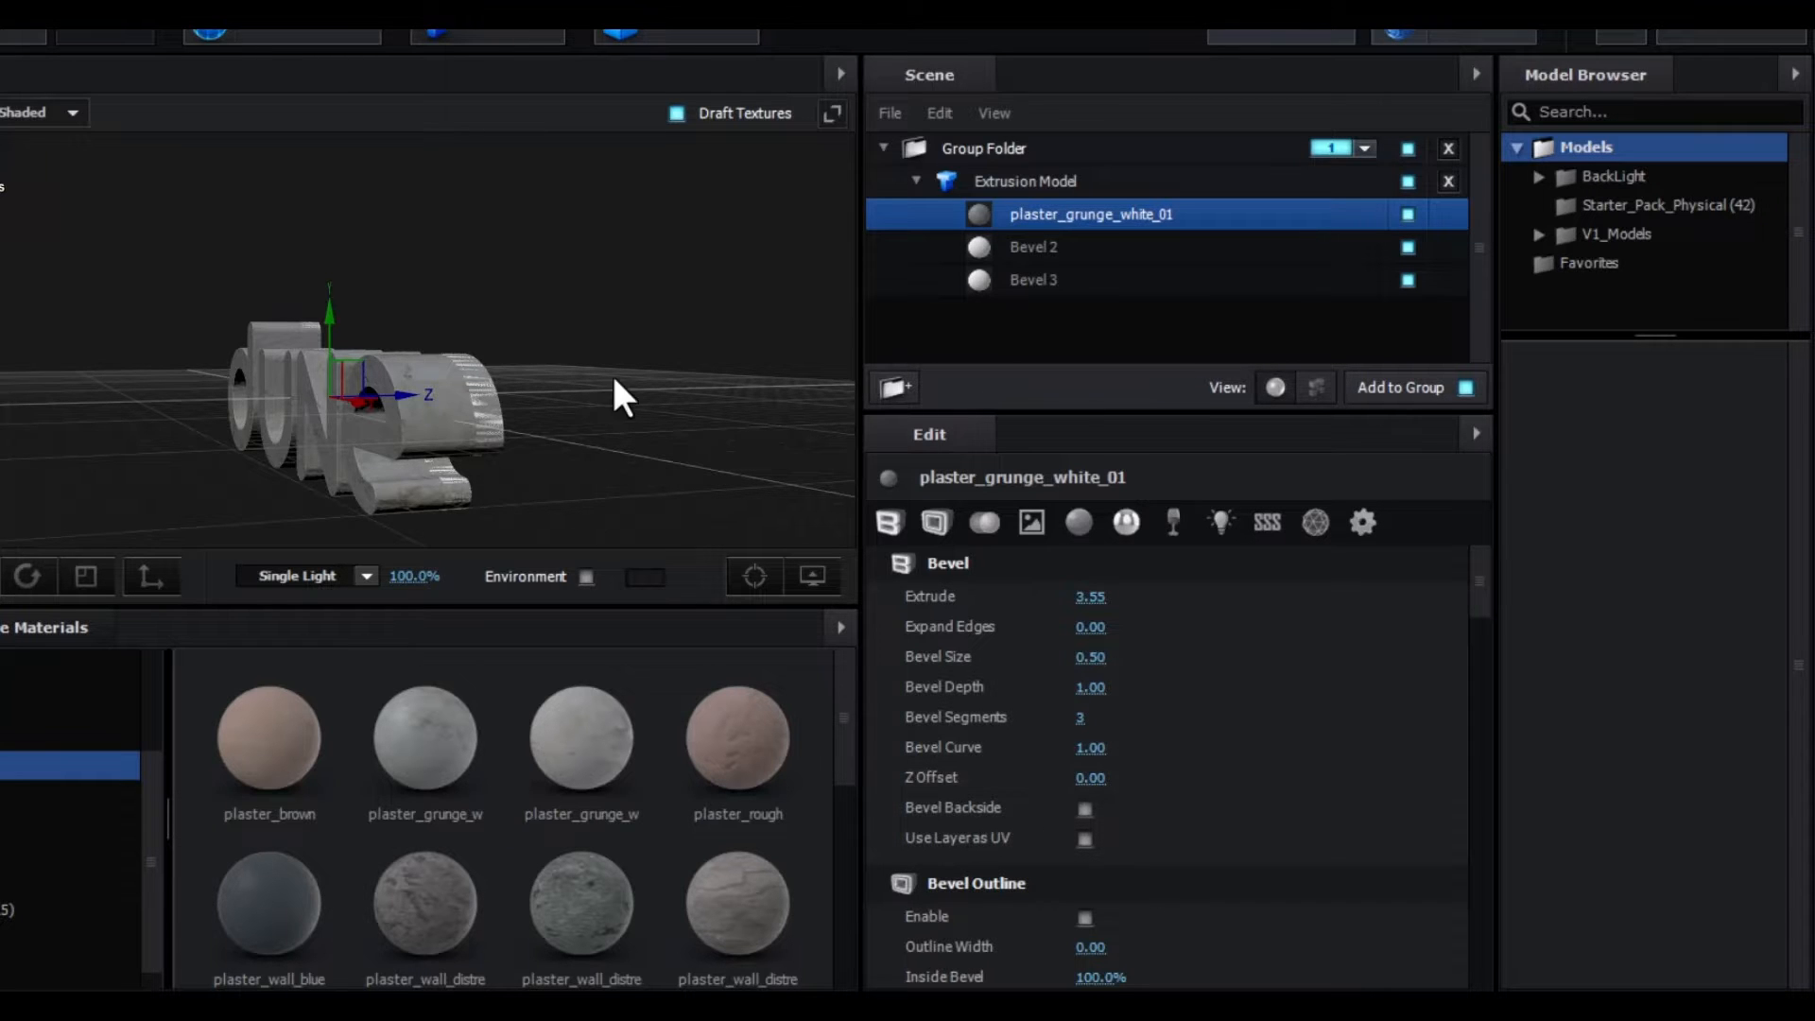
{"action": "left_click_drag", "start_coordinate": [614, 380], "coordinate": [650, 397]}
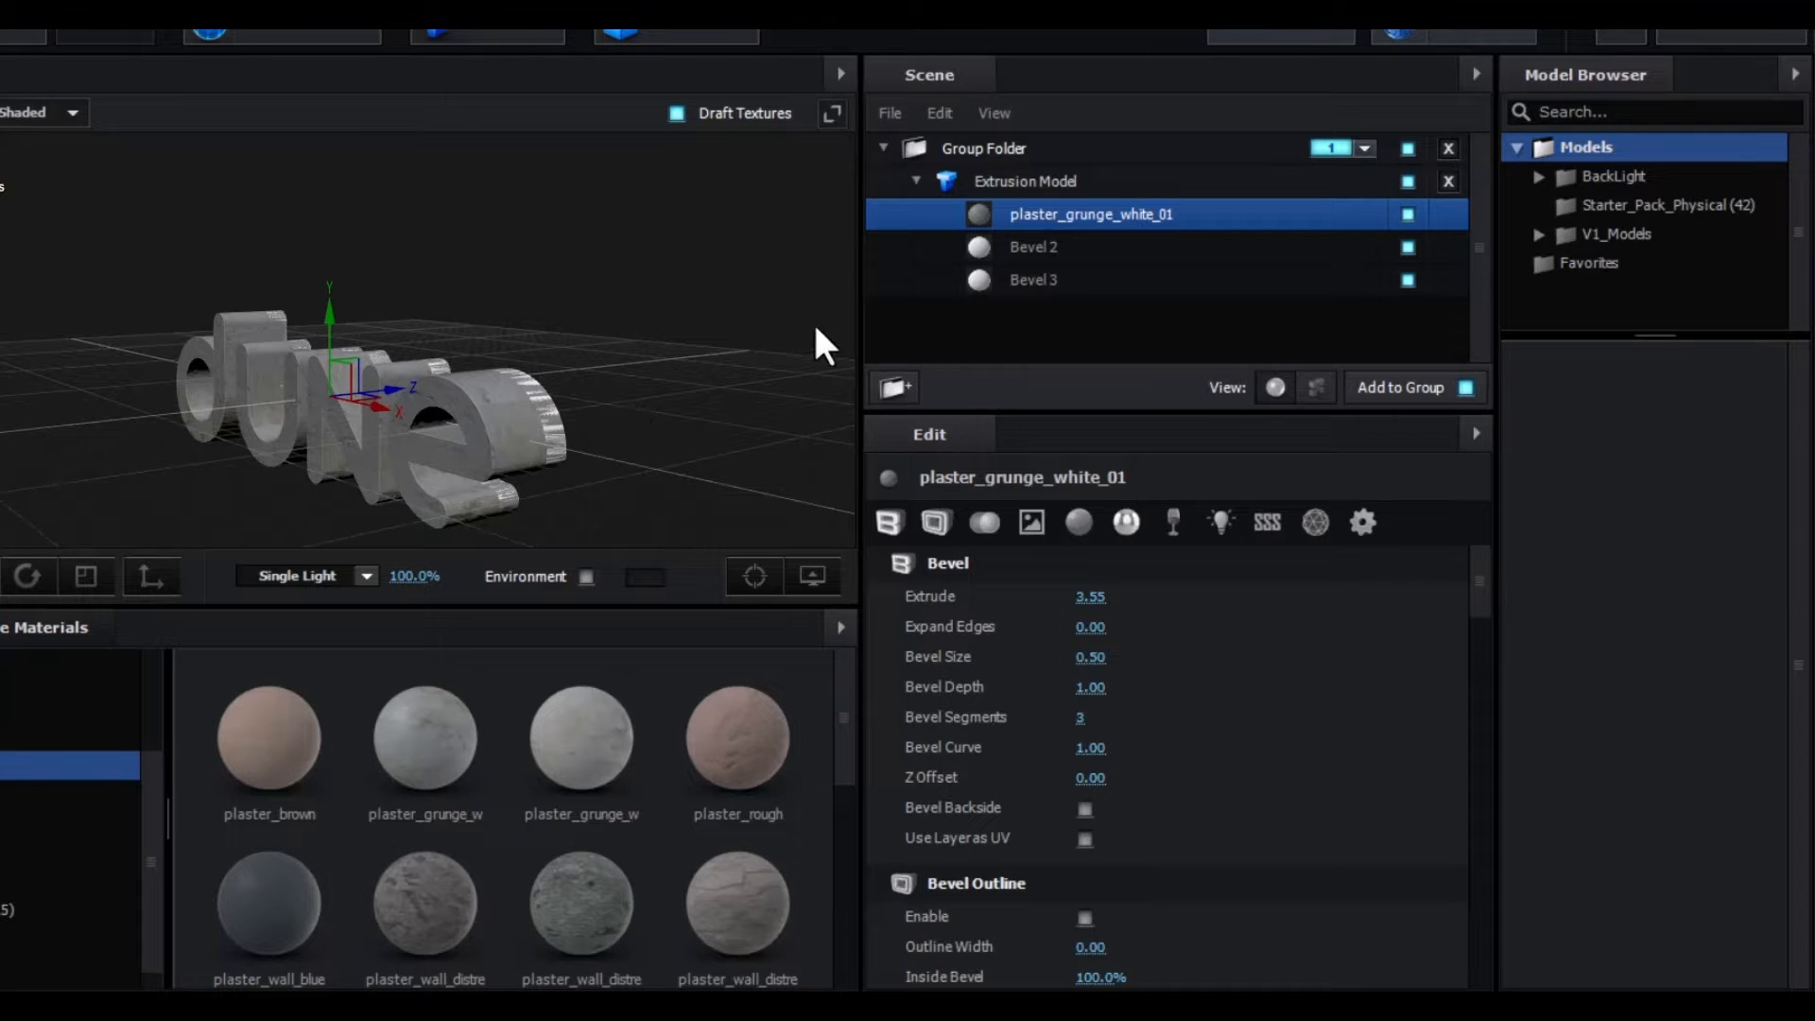
Set the Extrude value of Bevel 2 to 1.50
{"action": "left_click", "coordinate": [1036, 248]}
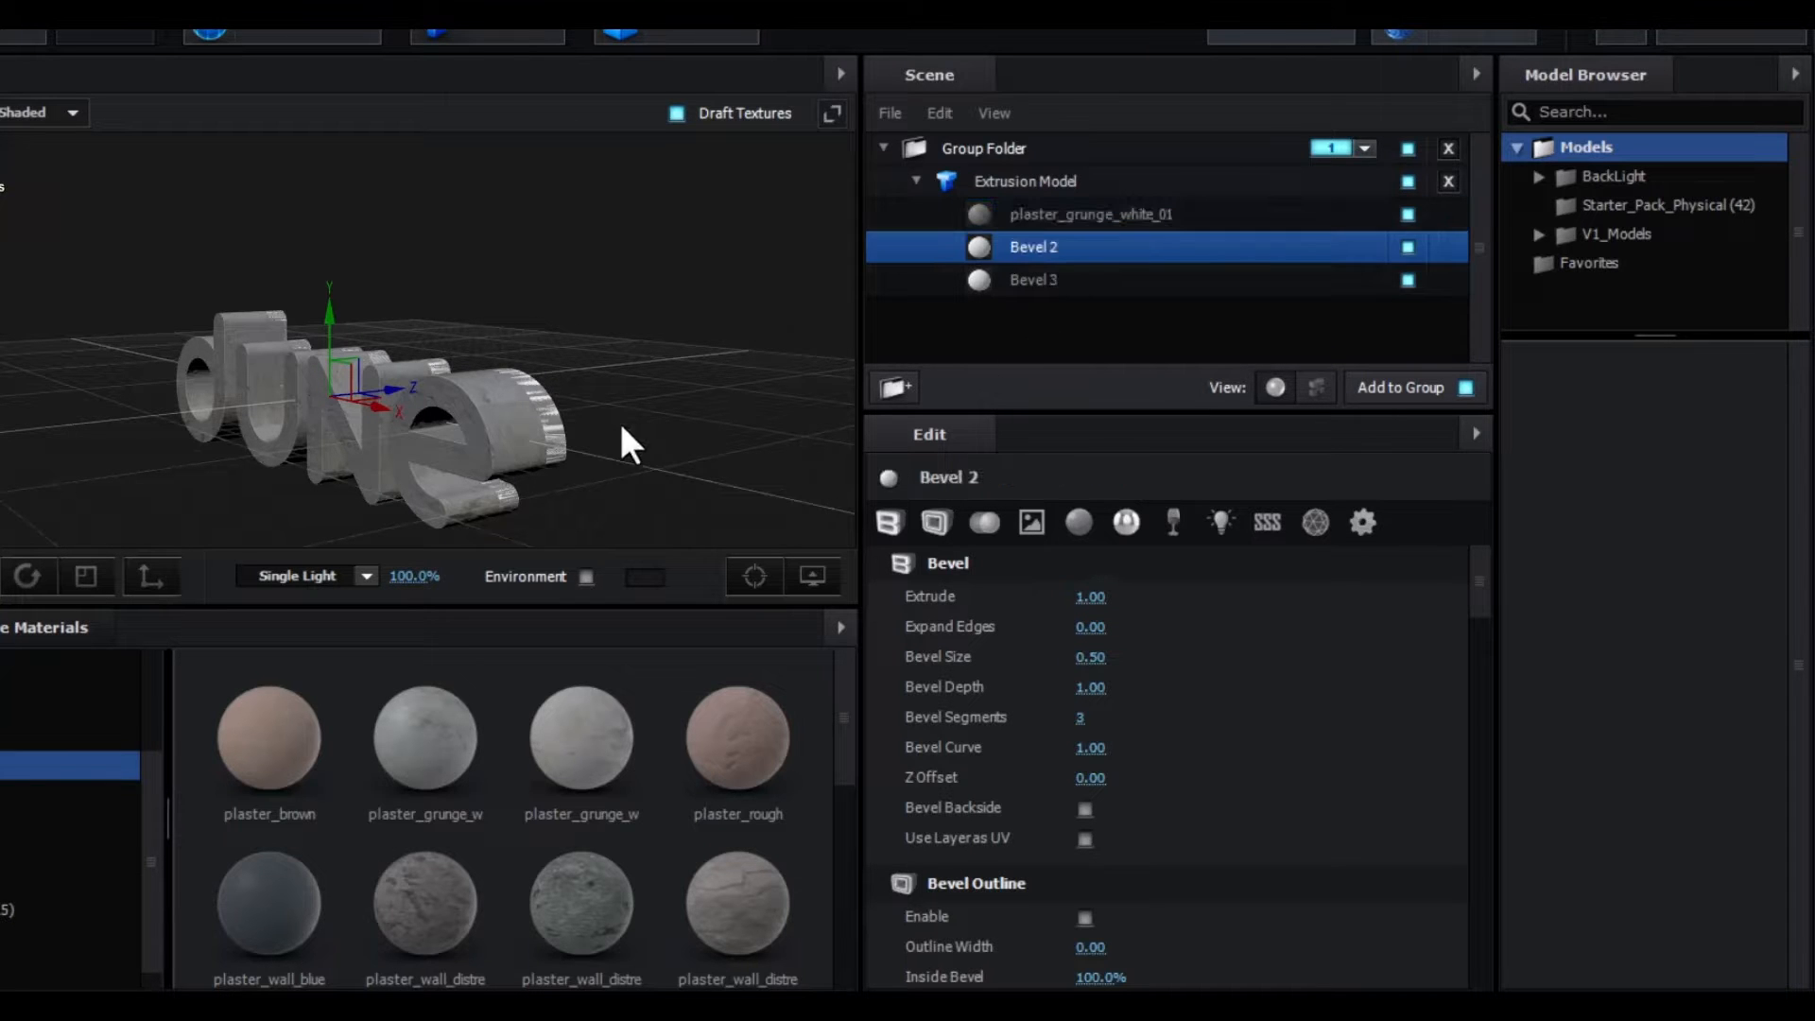
{"action": "left_click_drag", "start_coordinate": [690, 360], "coordinate": [633, 343]}
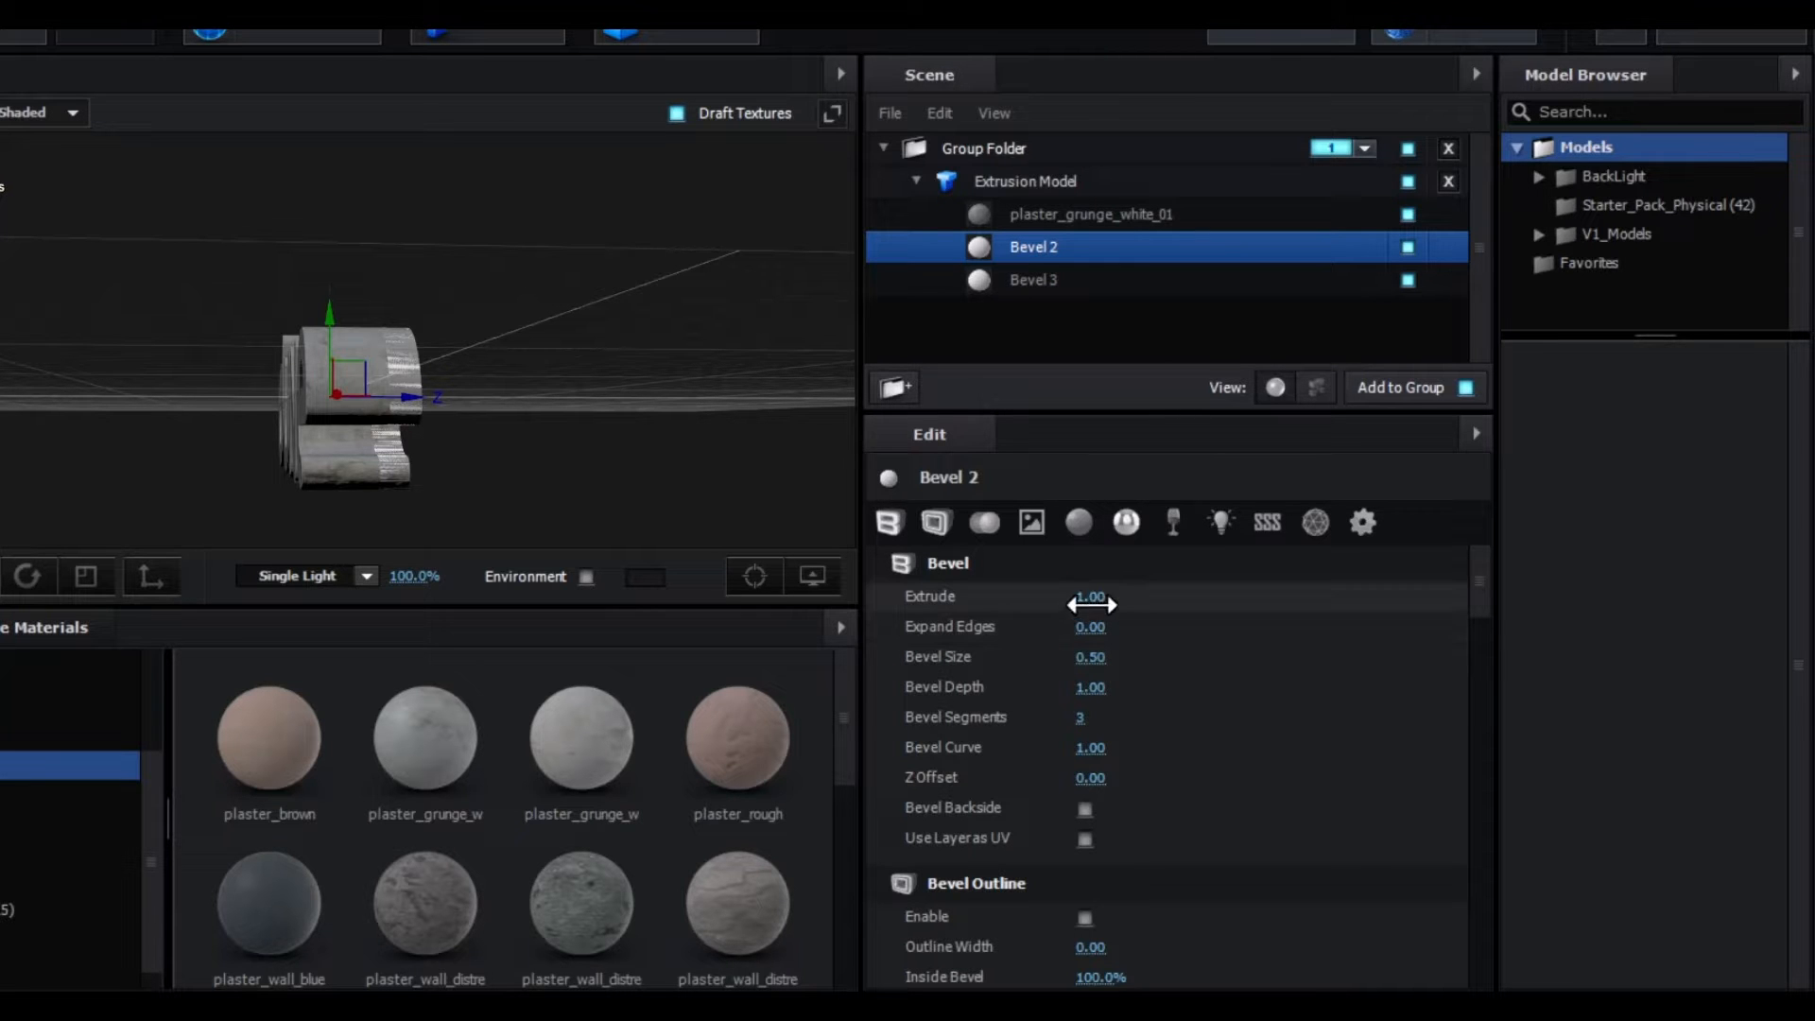
{"action": "left_click_drag", "start_coordinate": [1090, 601], "coordinate": [1097, 601]}
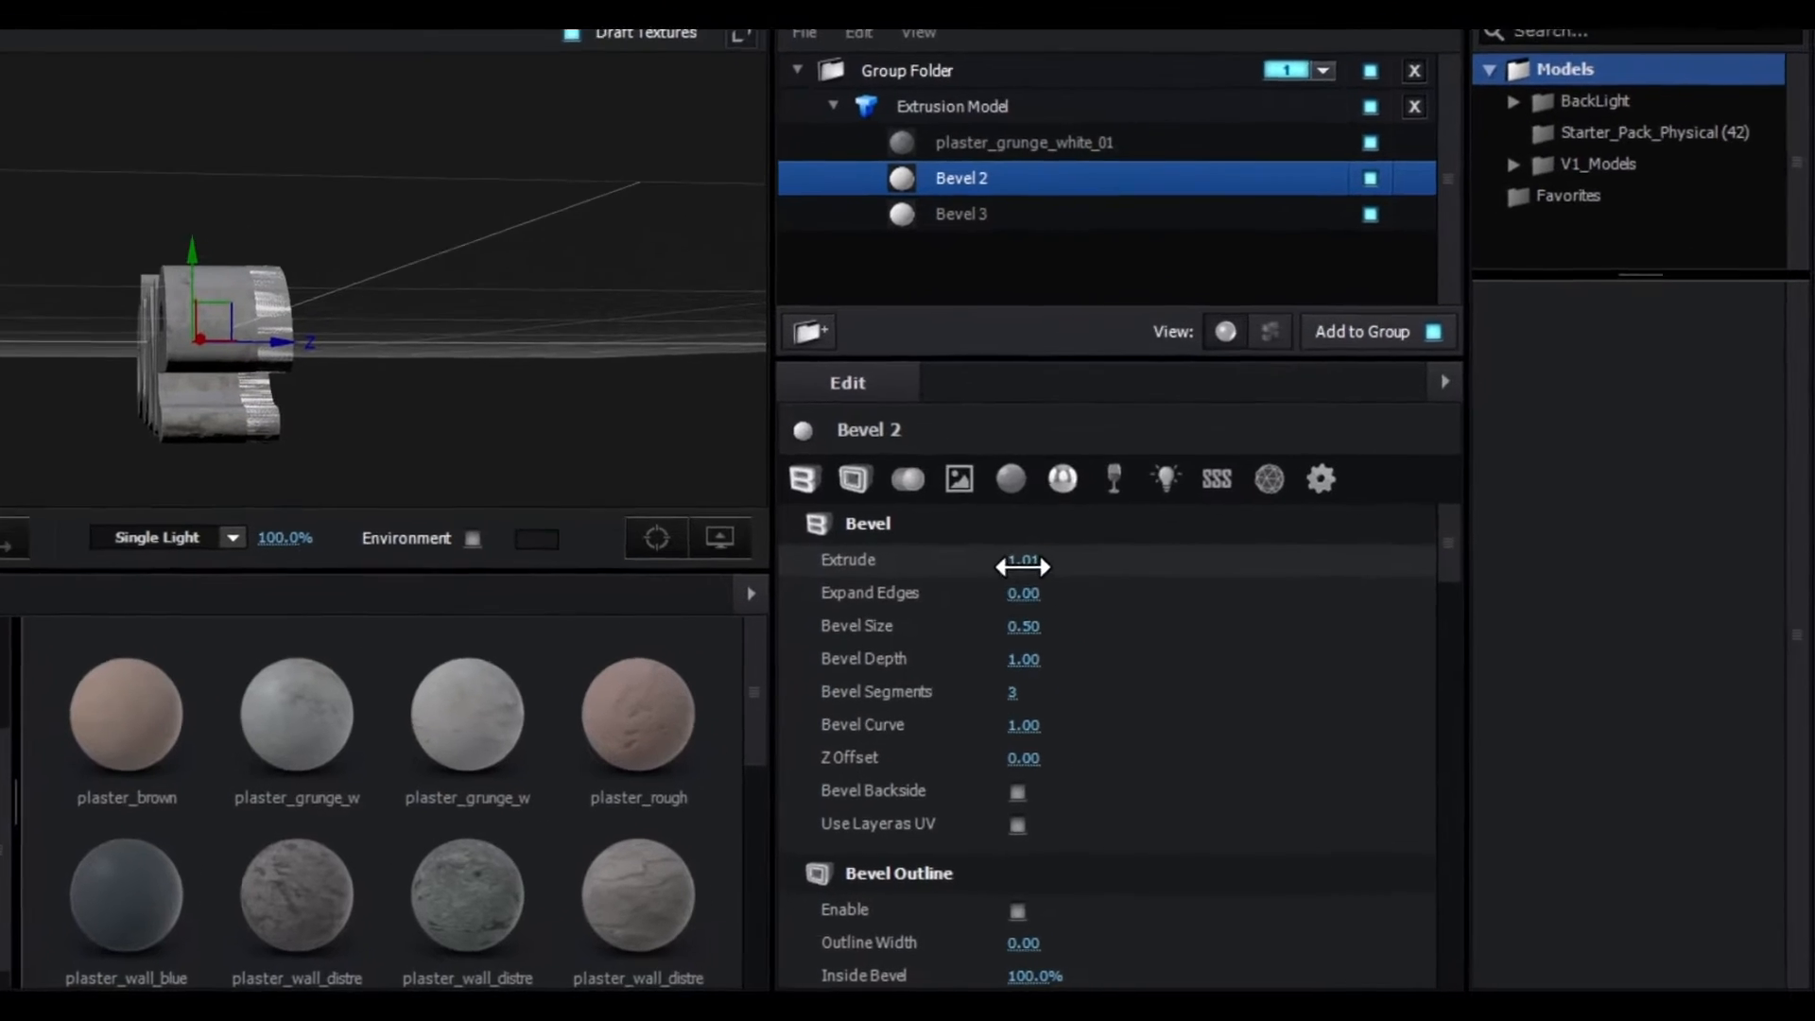
{"action": "left_click", "coordinate": [1089, 597]}
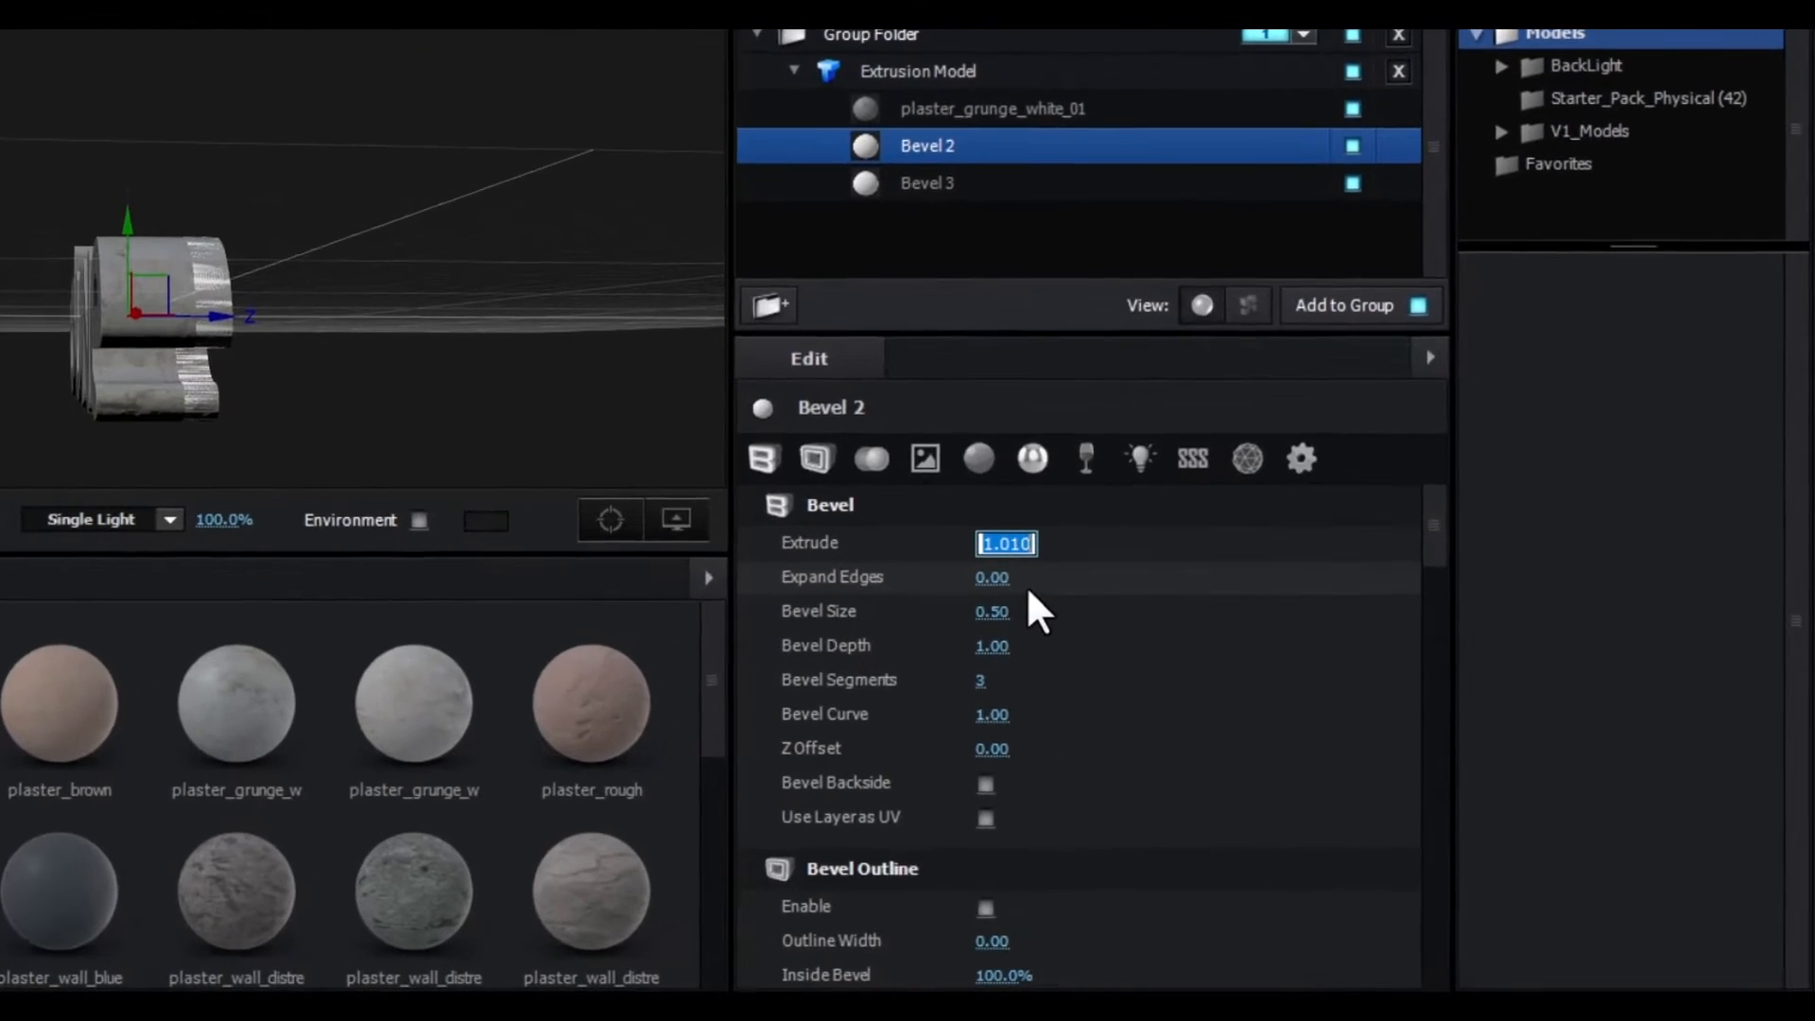
{"action": "type", "text": "1.5"}
{"action": "key", "text": "Return"}
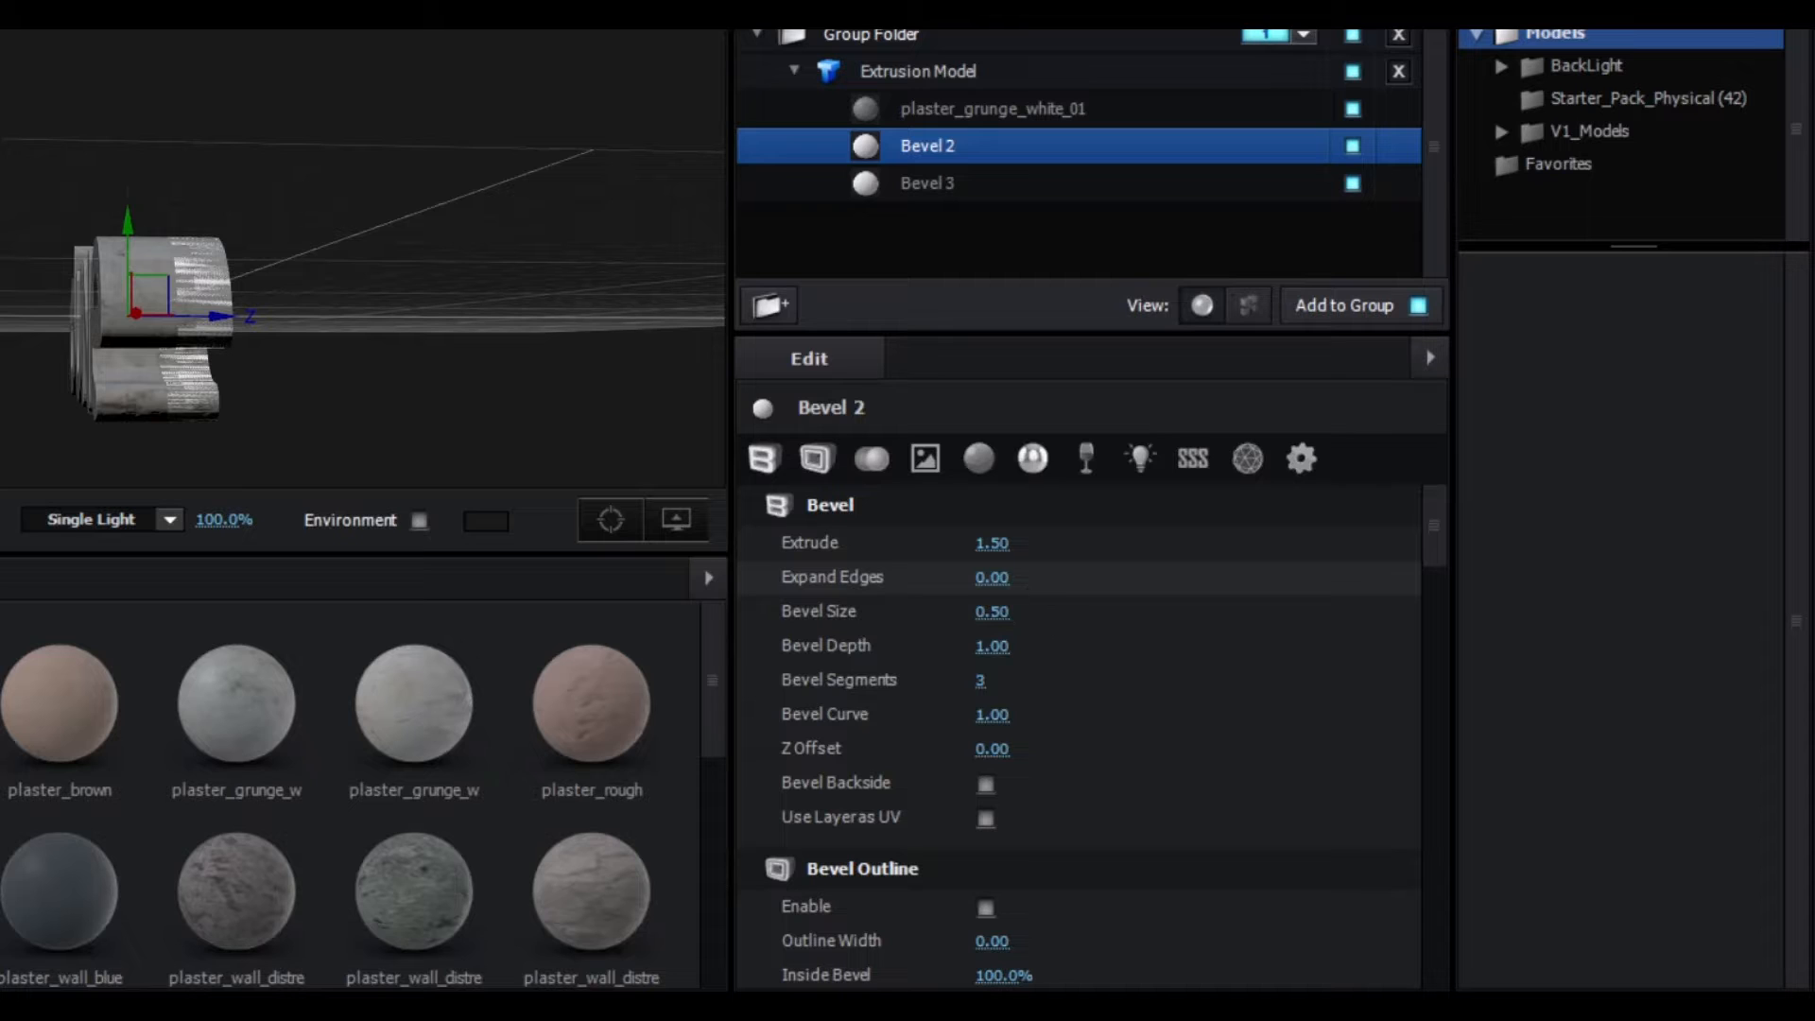
Set Bevel 2's Expand Edges to 1.00 and inspect the widened band on the letters up close
{"action": "left_click_drag", "start_coordinate": [992, 585], "coordinate": [1000, 605]}
{"action": "left_click", "coordinate": [1001, 583]}
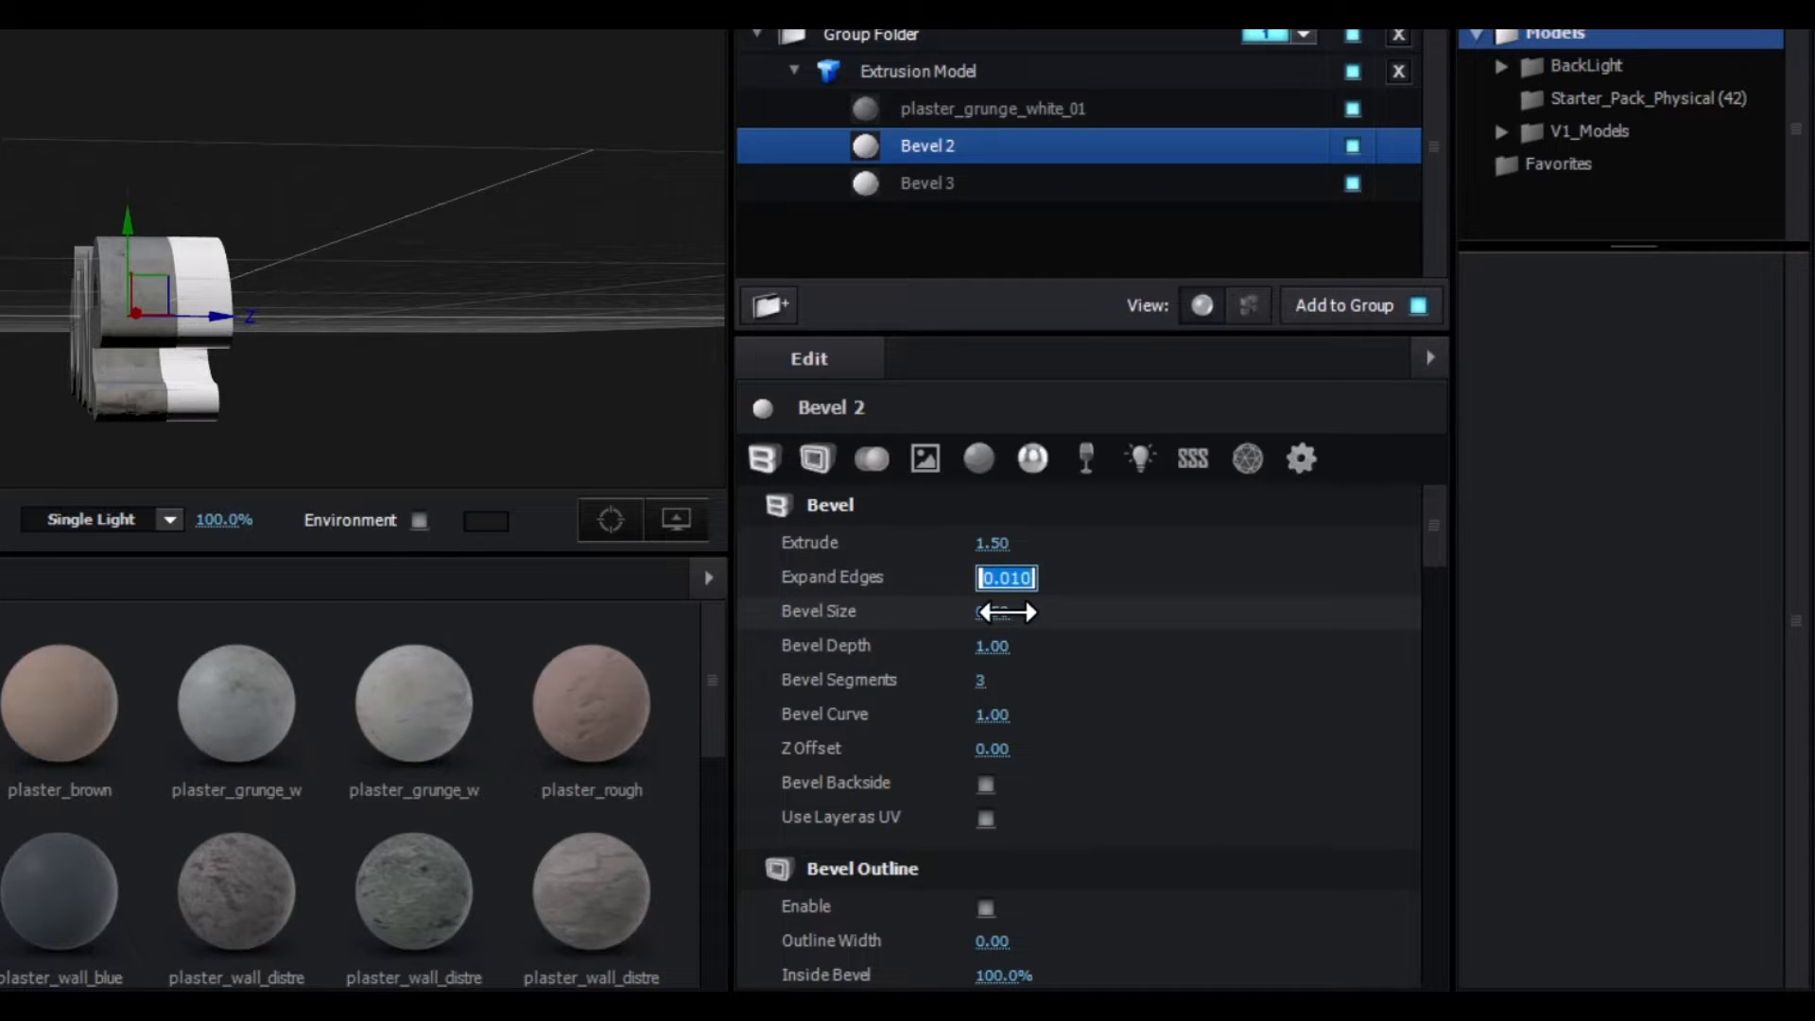
{"action": "type", "text": "1."}
{"action": "key", "text": "Return"}
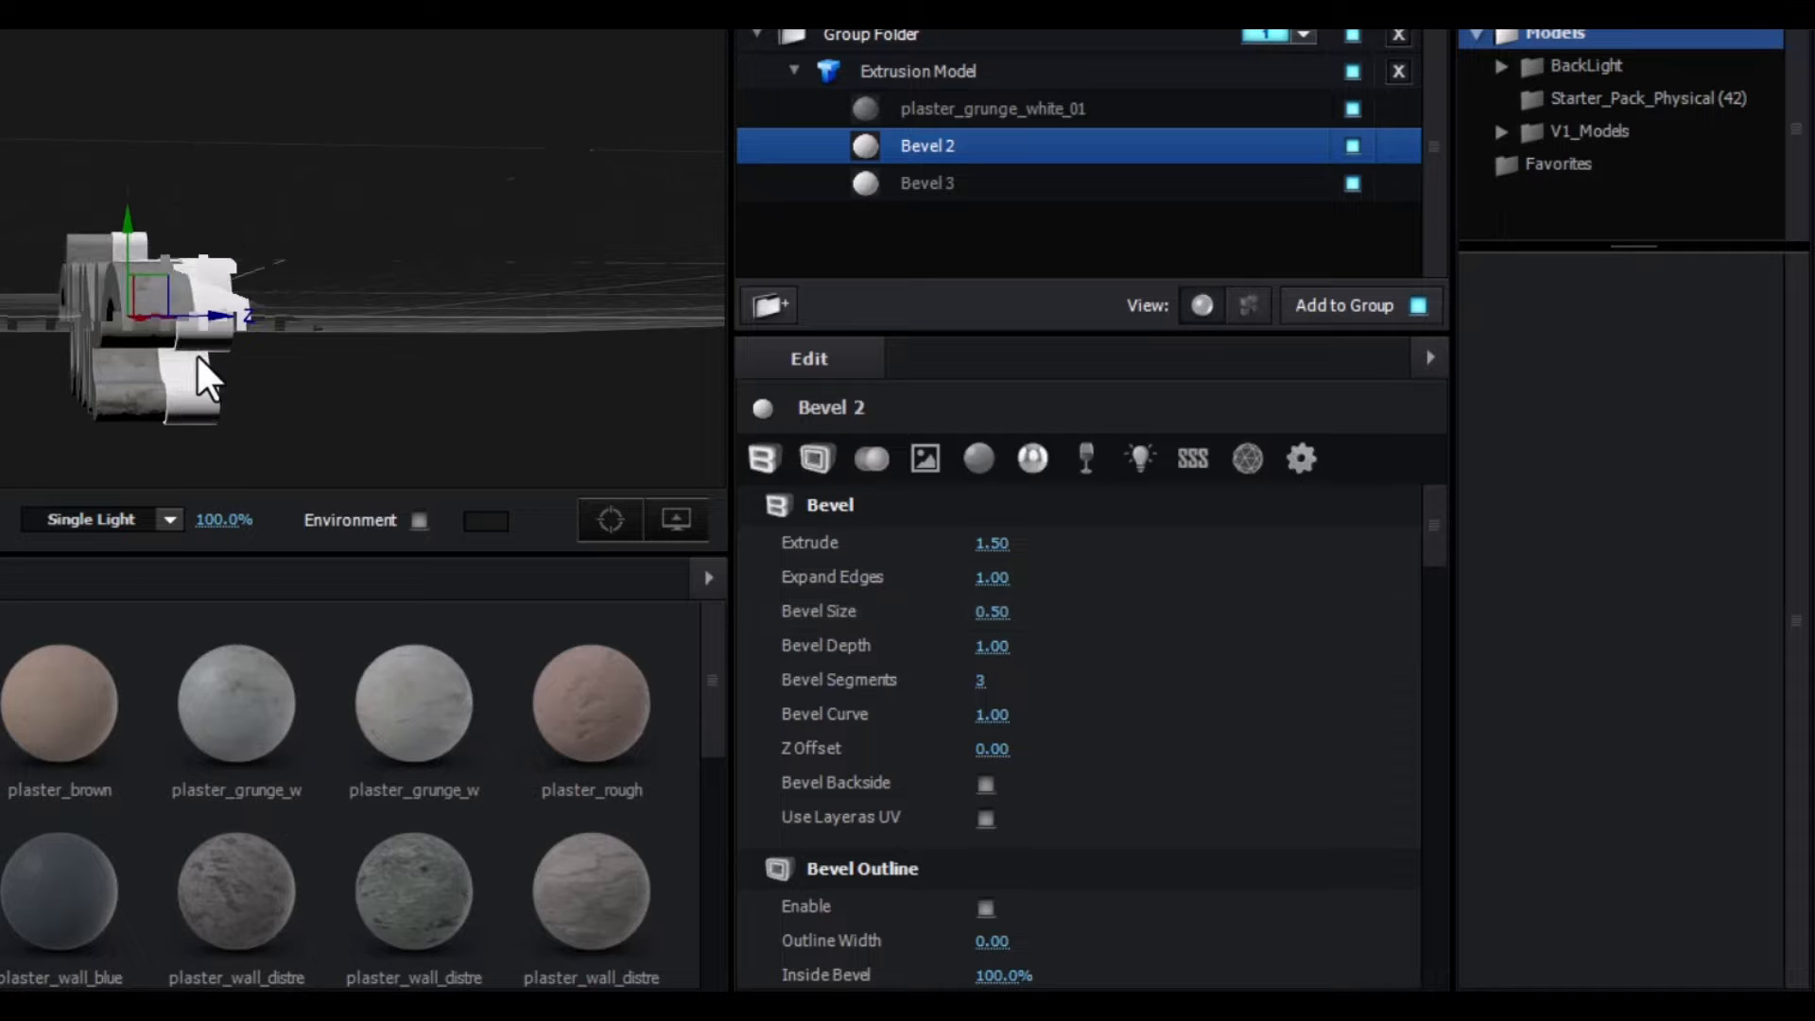
{"action": "left_click_drag", "start_coordinate": [197, 357], "coordinate": [34, 317]}
{"action": "scroll", "coordinate": [411, 280], "scroll_direction": "up", "scroll_amount": 5}
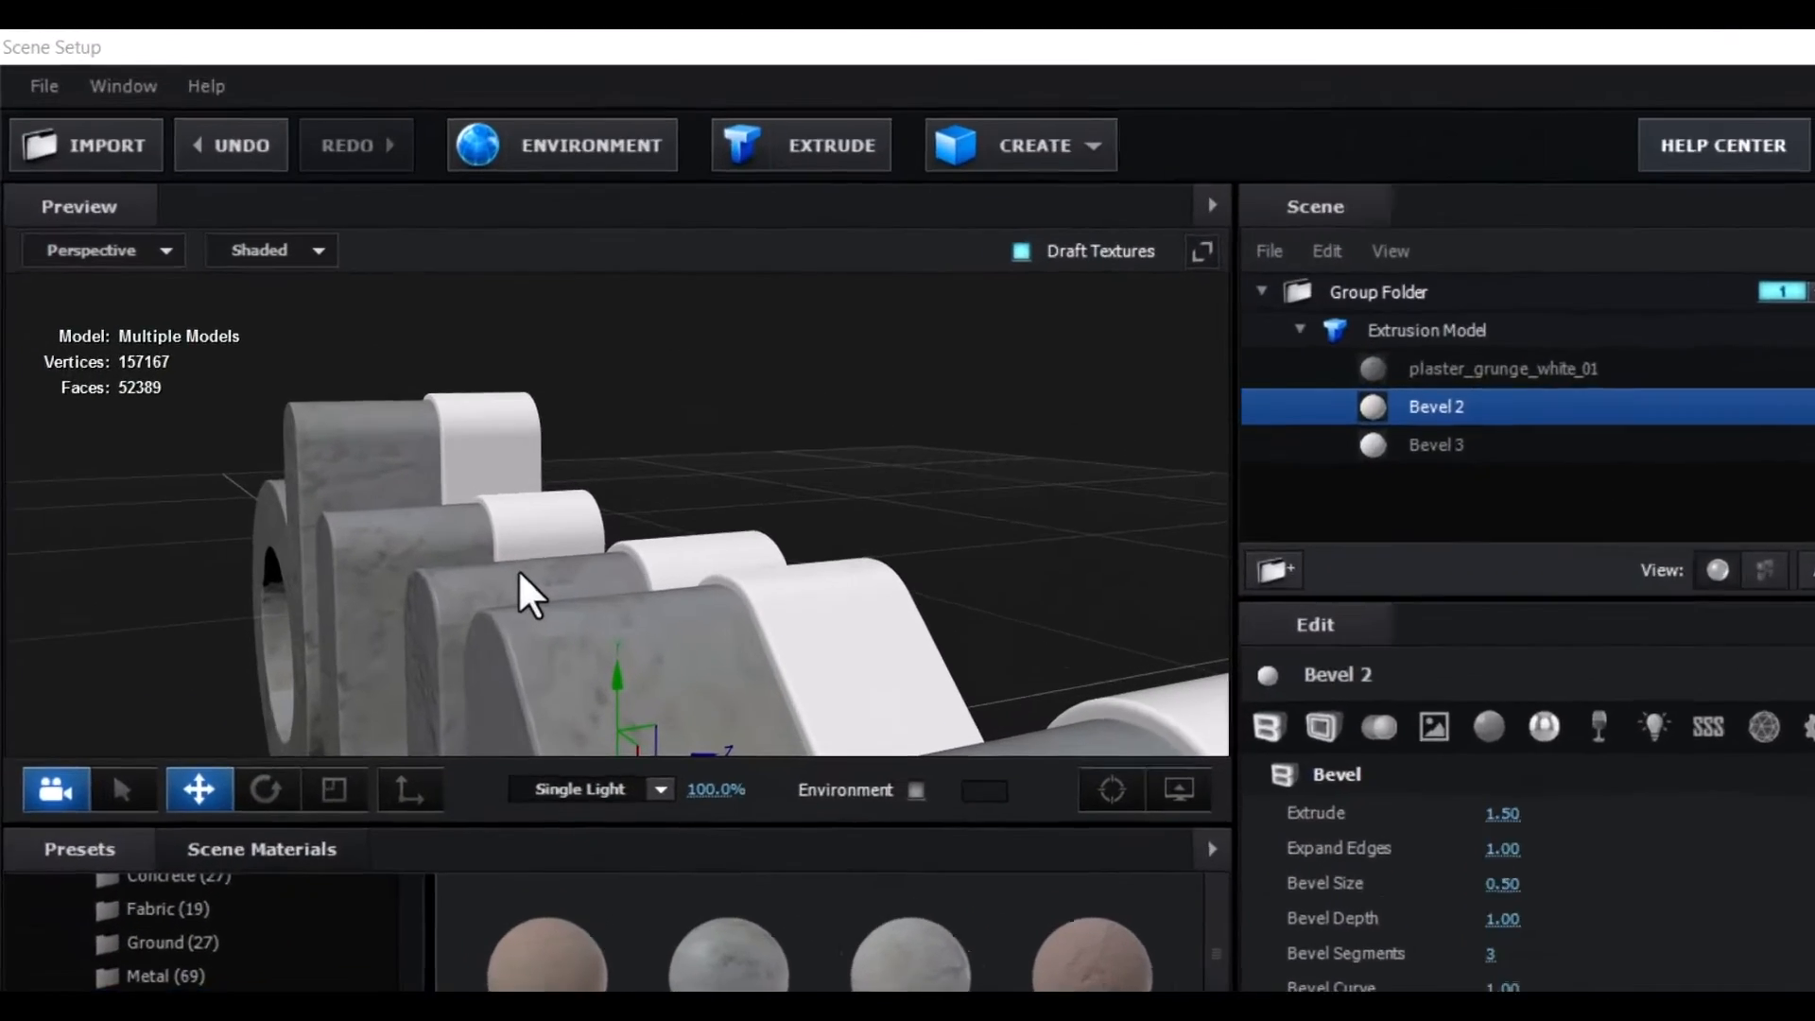
{"action": "mouse_move", "coordinate": [518, 571]}
{"action": "left_mouse_down"}
{"action": "mouse_move", "coordinate": [544, 552]}
{"action": "mouse_move", "coordinate": [515, 569]}
{"action": "left_mouse_up"}
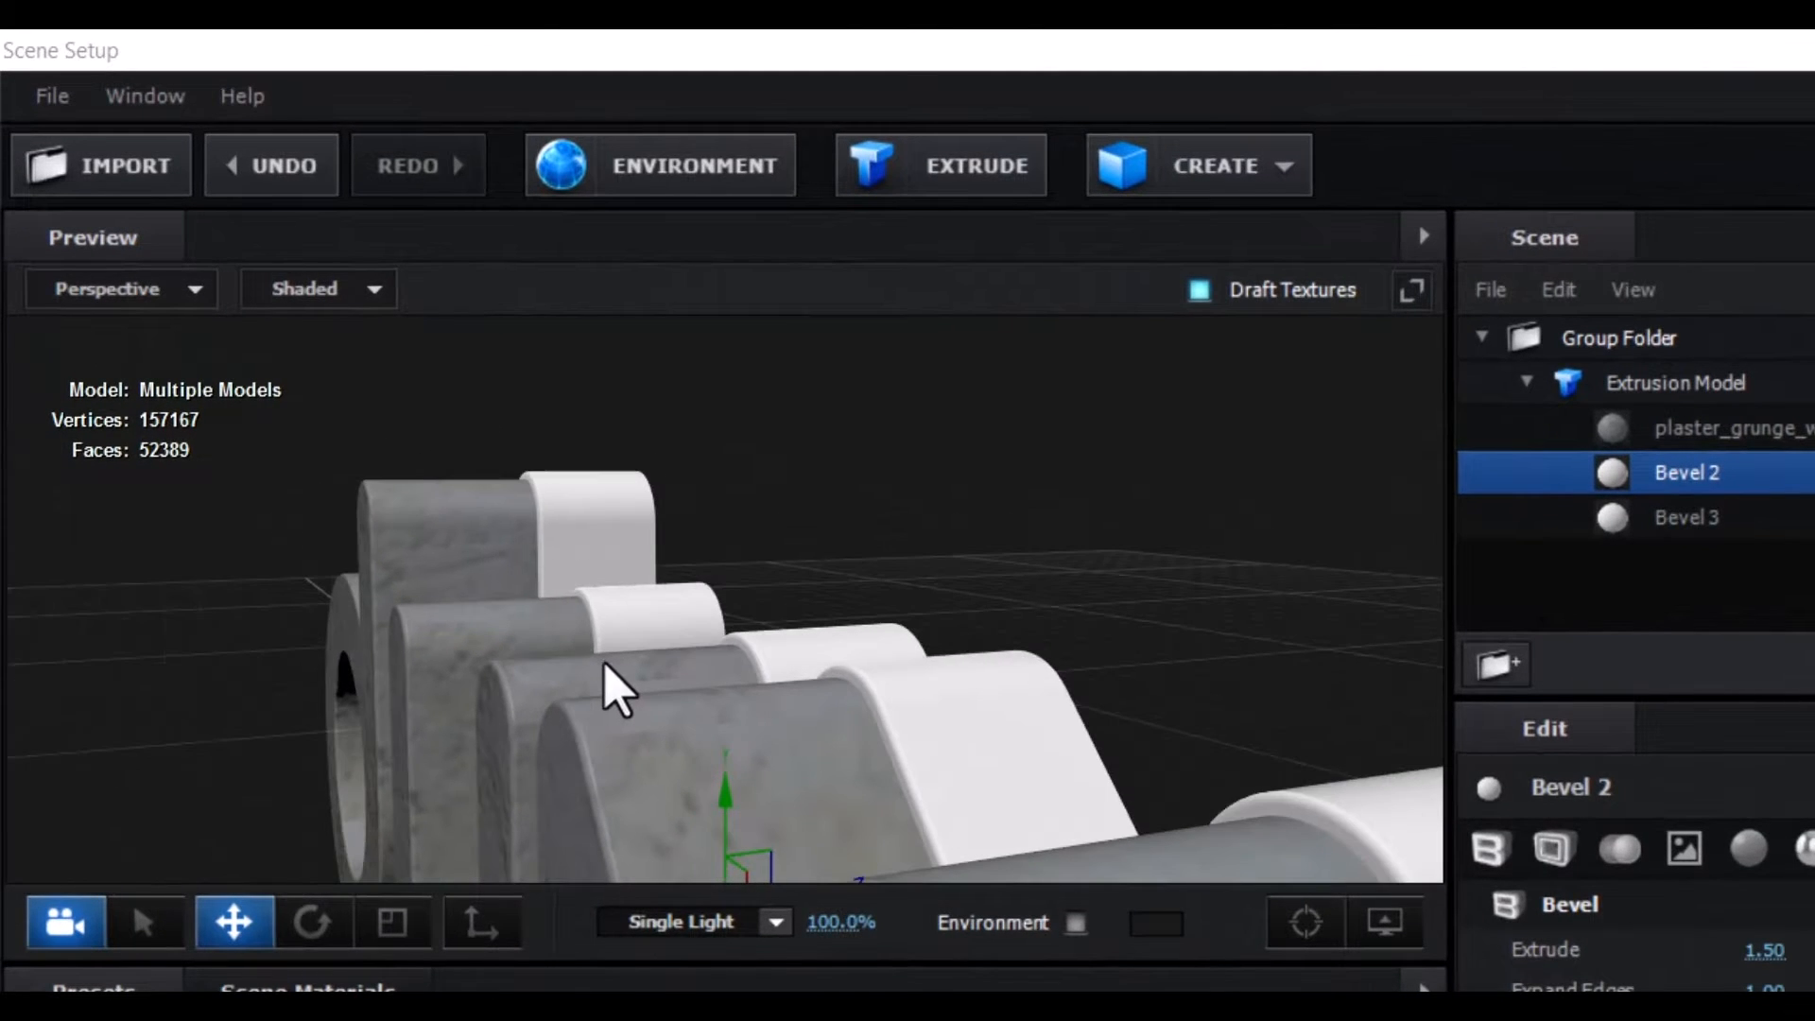
{"action": "mouse_move", "coordinate": [605, 667]}
{"action": "left_mouse_down"}
{"action": "mouse_move", "coordinate": [632, 669]}
{"action": "mouse_move", "coordinate": [588, 642]}
{"action": "mouse_move", "coordinate": [608, 661]}
{"action": "left_mouse_up"}
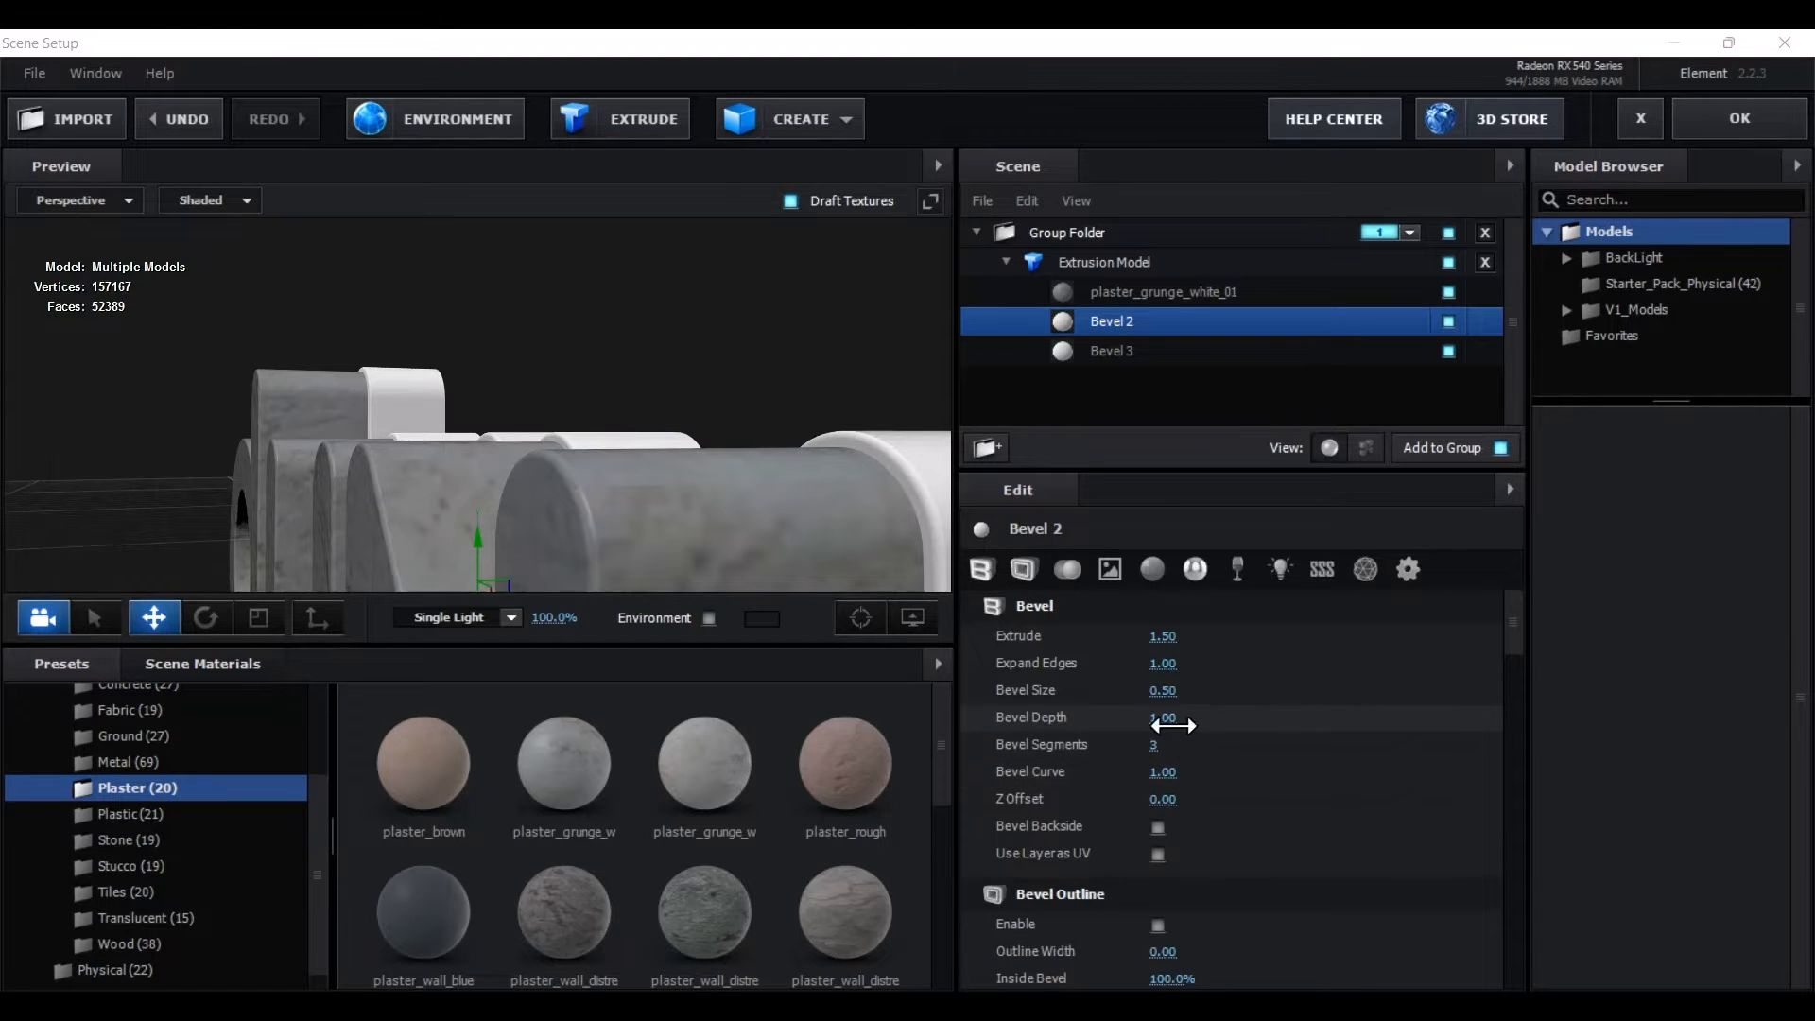
{"action": "mouse_move", "coordinate": [792, 400]}
{"action": "left_mouse_down"}
{"action": "mouse_move", "coordinate": [693, 412]}
{"action": "mouse_move", "coordinate": [766, 430]}
{"action": "mouse_move", "coordinate": [794, 399]}
{"action": "mouse_move", "coordinate": [794, 416]}
{"action": "left_mouse_up"}
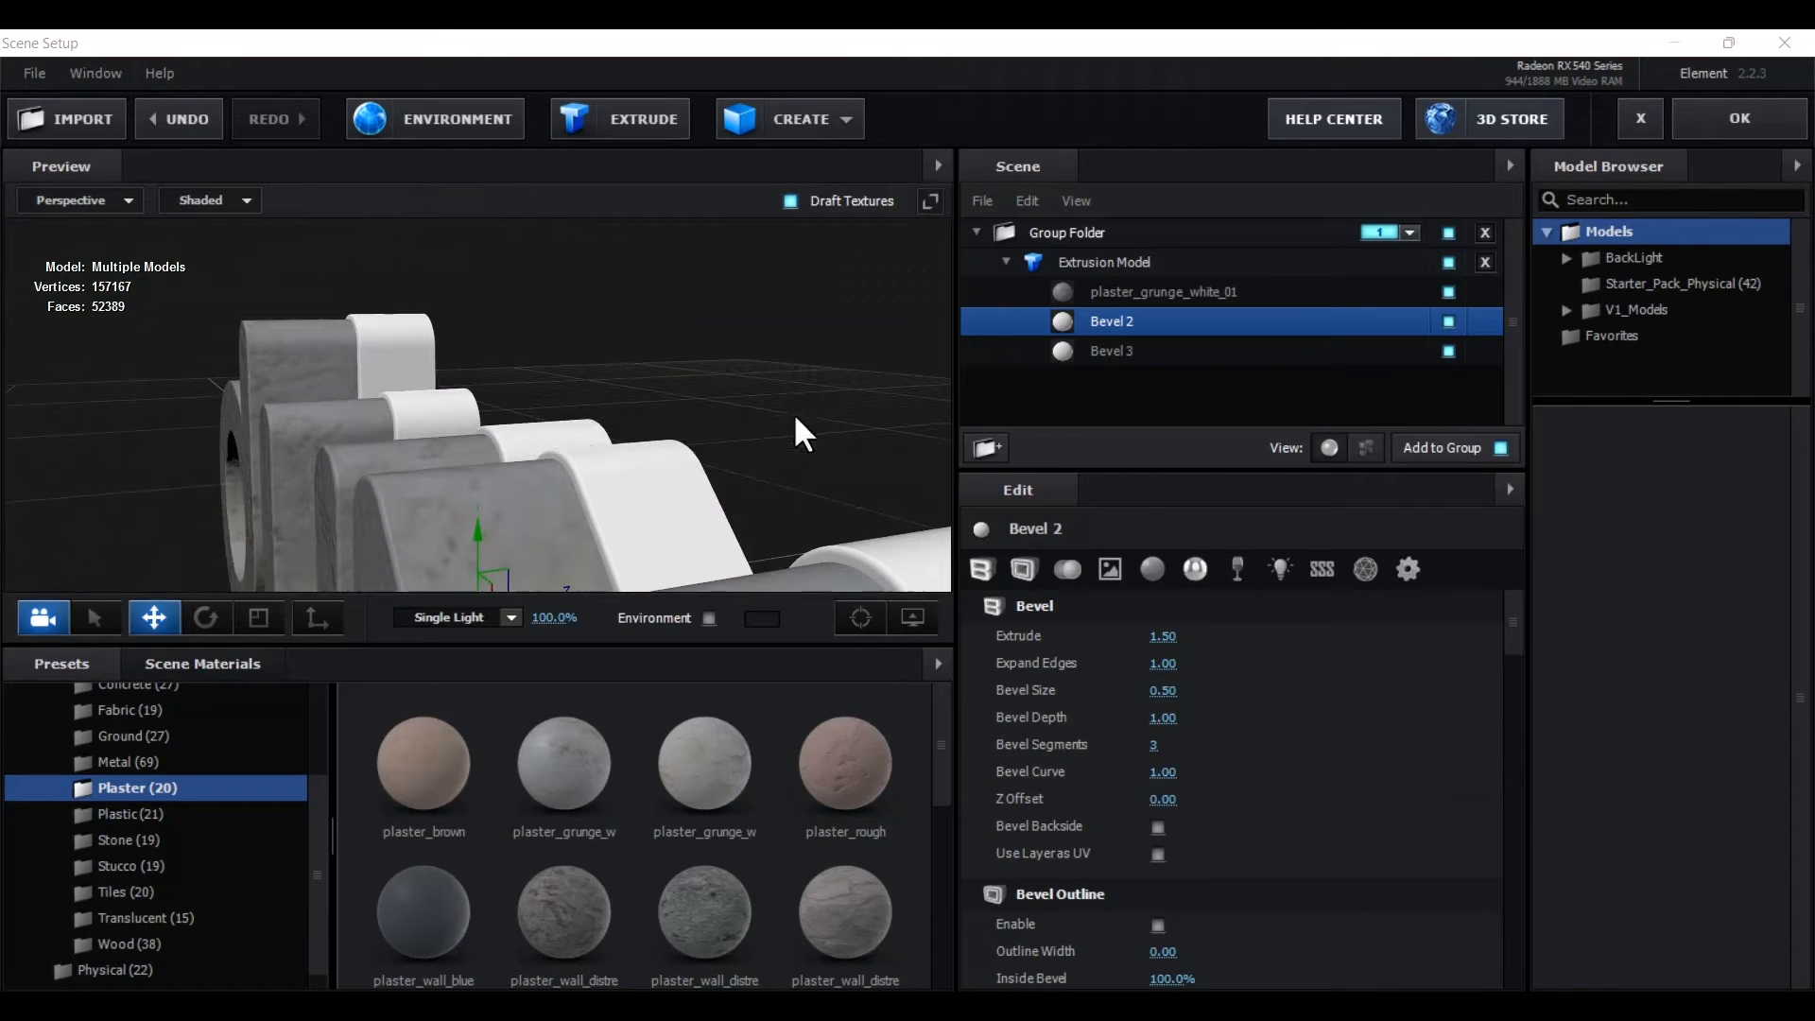
Apply the red_glow_glass material from the Pro_Shaders_2 Translucent presets to Bevel 3 of the extrusion model
{"action": "left_click", "coordinate": [1111, 355]}
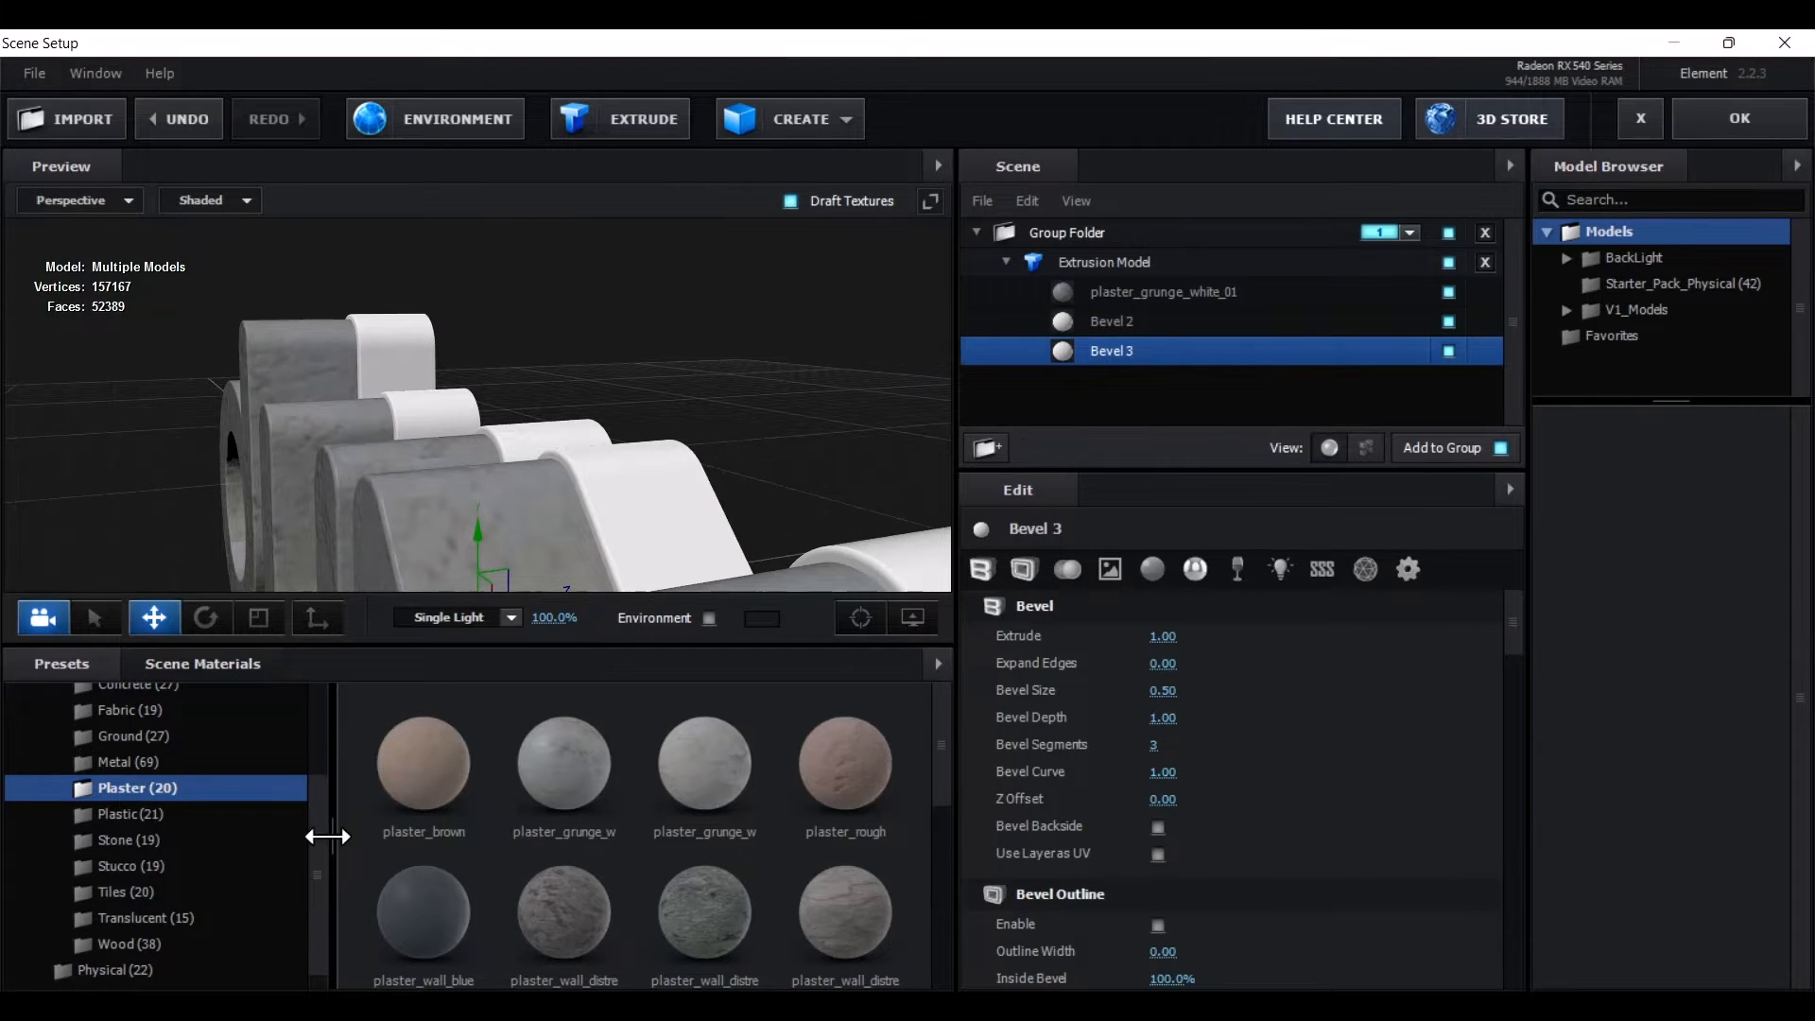
{"action": "left_click_drag", "start_coordinate": [318, 837], "coordinate": [303, 877]}
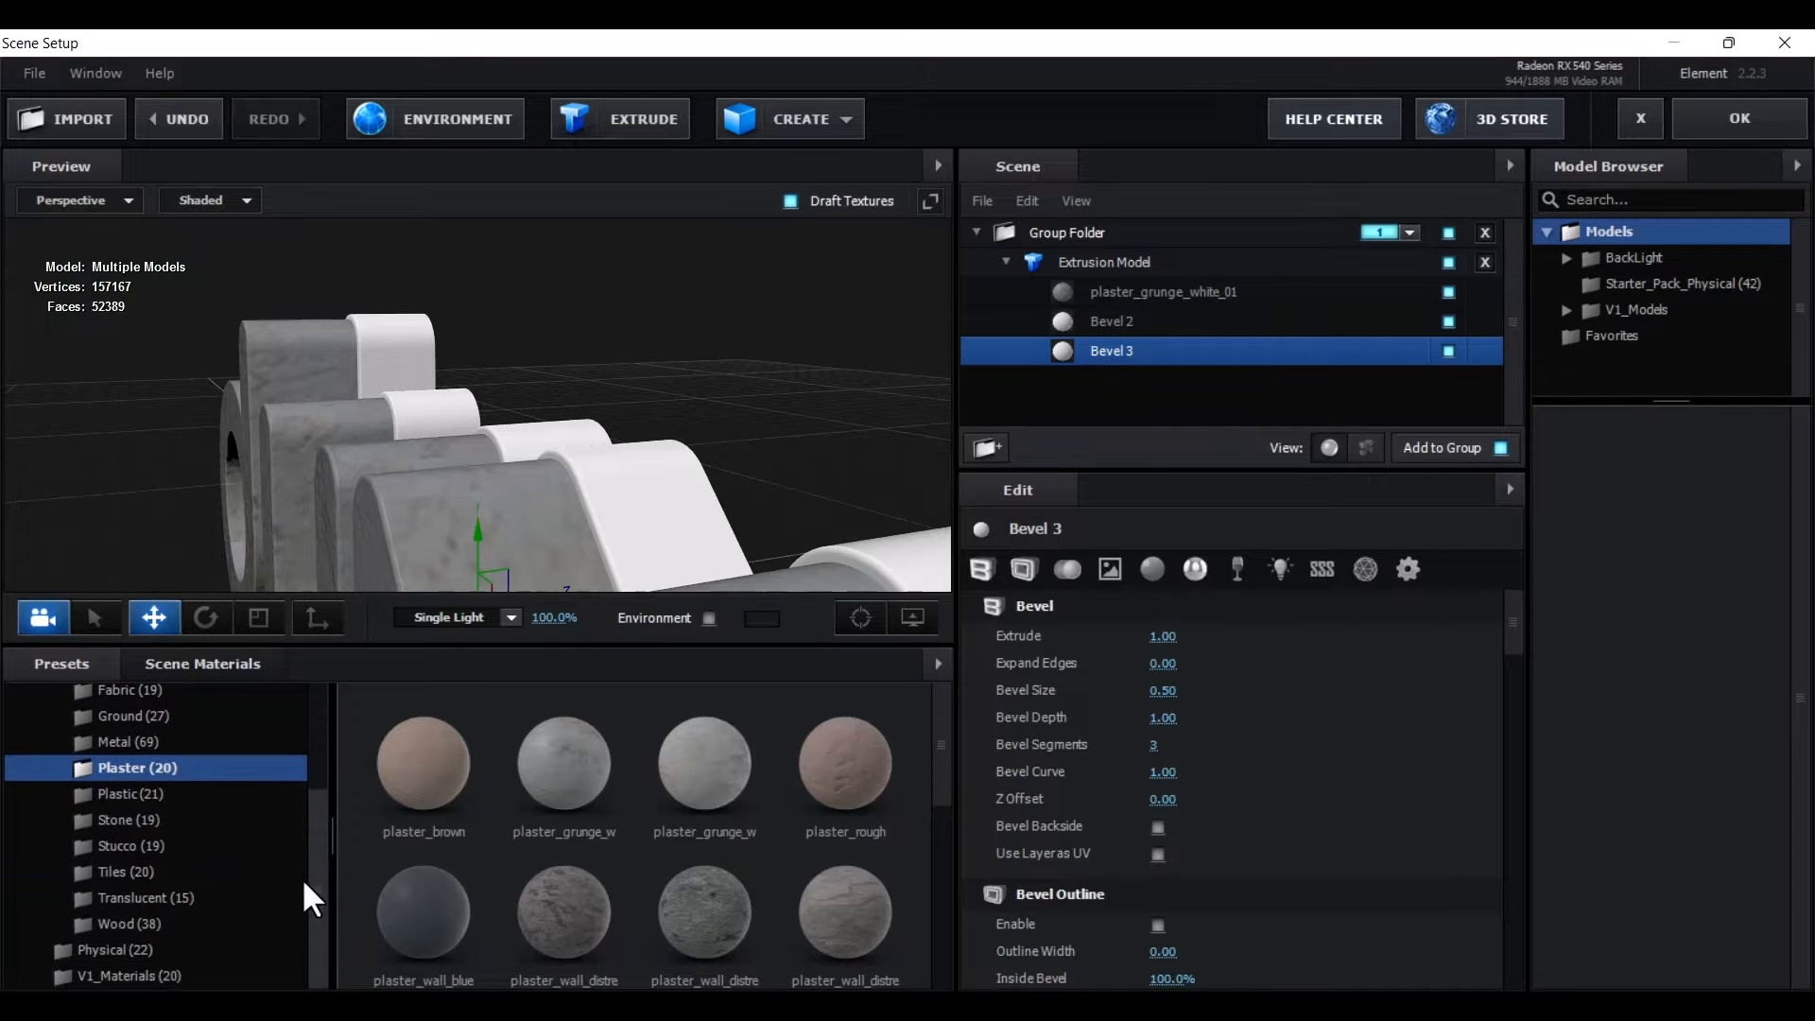
{"action": "left_click", "coordinate": [142, 898]}
{"action": "scroll", "coordinate": [789, 832], "scroll_direction": "down", "scroll_amount": 3}
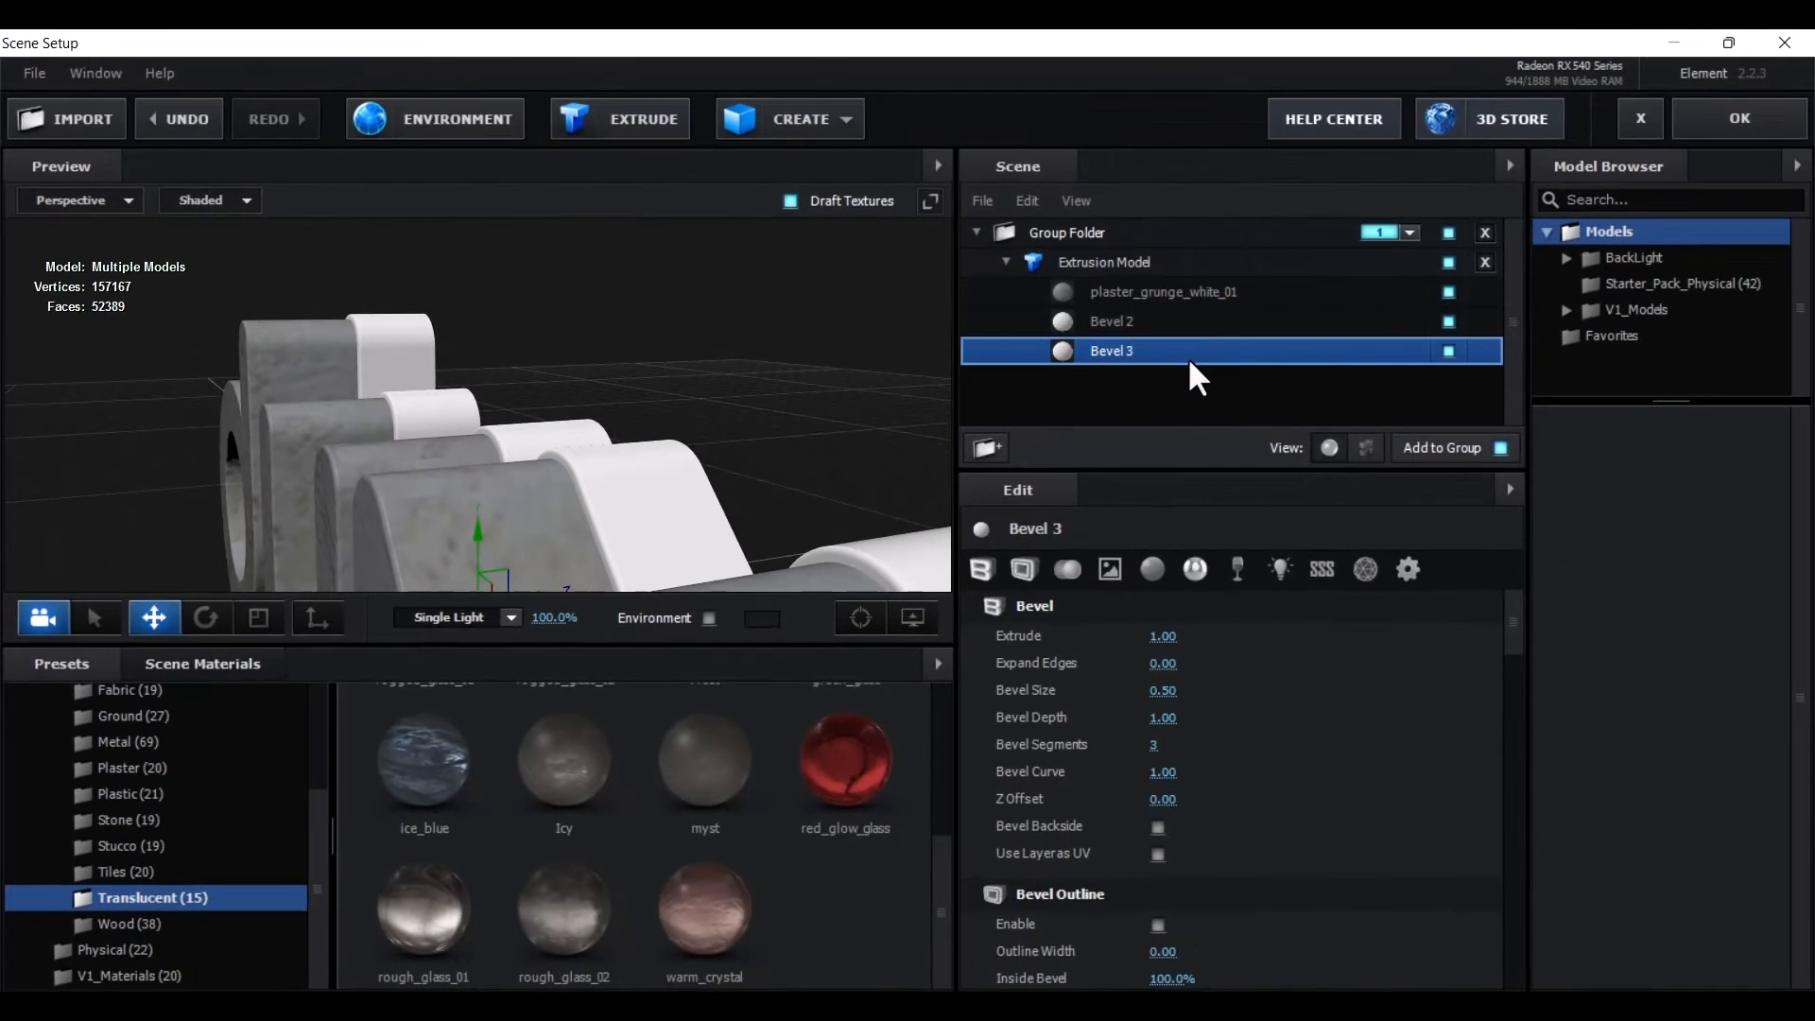
{"action": "left_click_drag", "start_coordinate": [1189, 362], "coordinate": [1189, 362]}
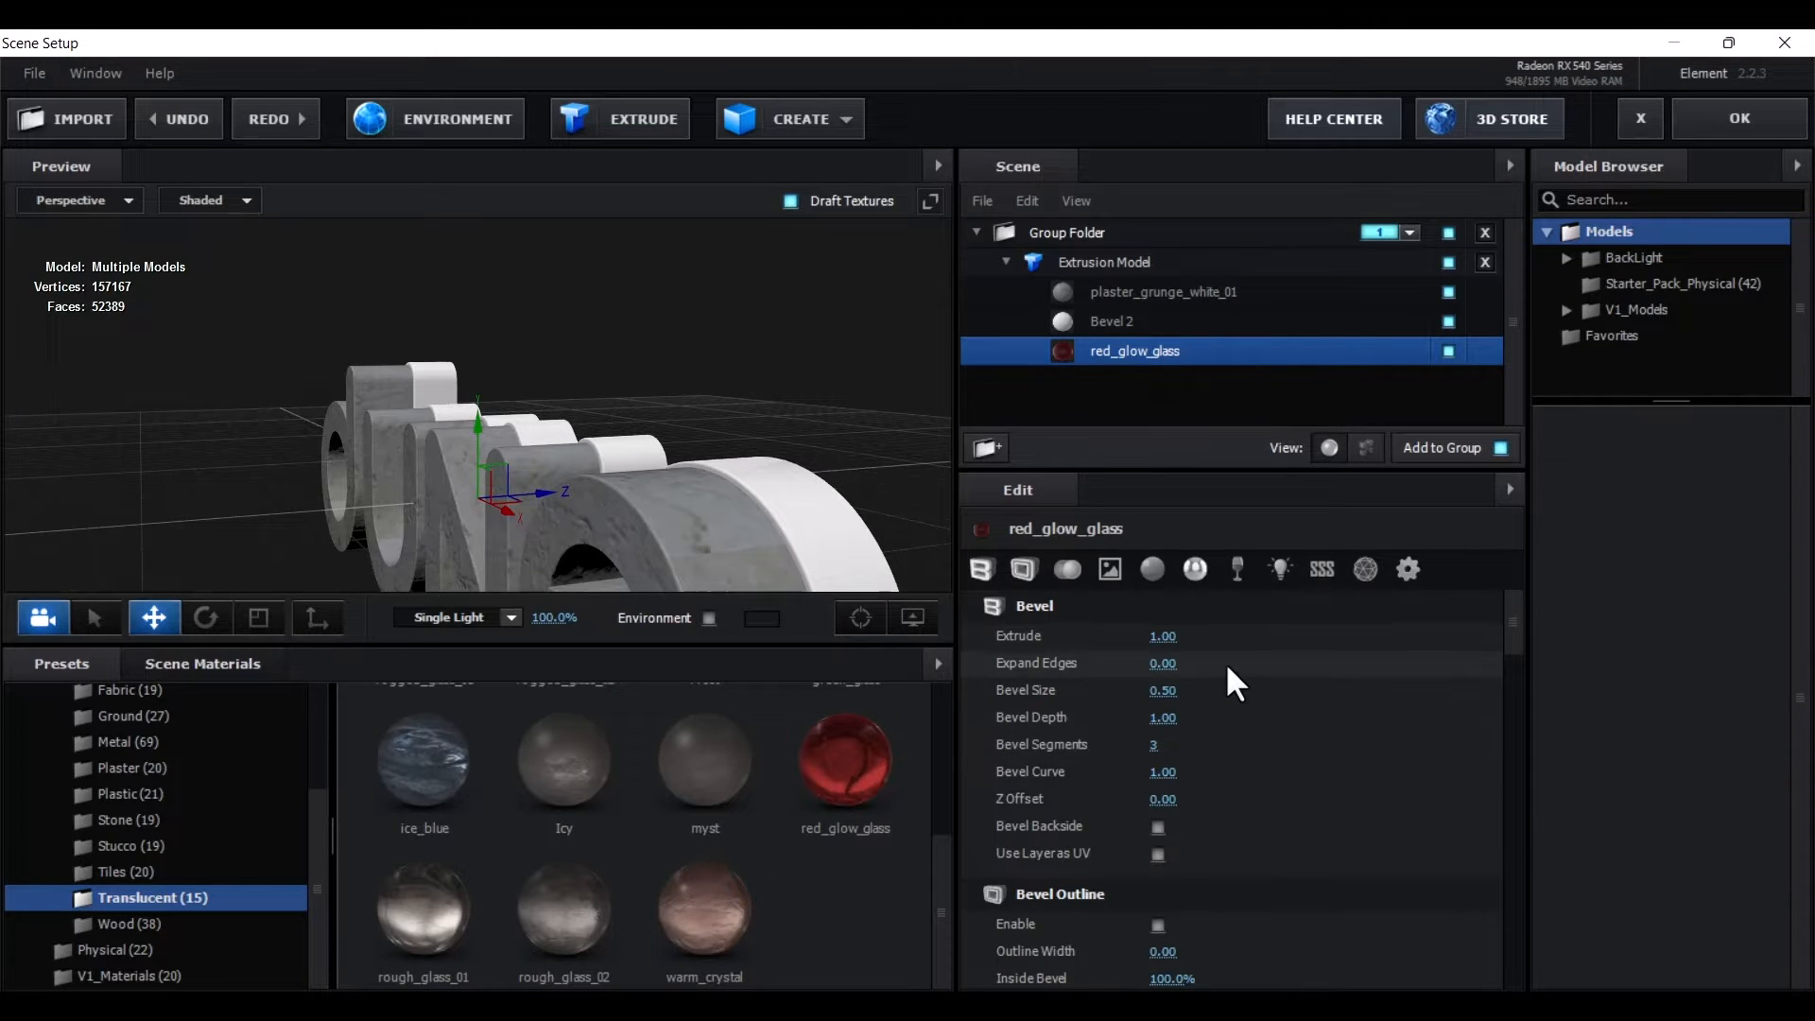
Set the red_glow_glass bevel's Extrude to 0.25 and its Bevel Size to 0.70
{"action": "left_click", "coordinate": [1163, 636]}
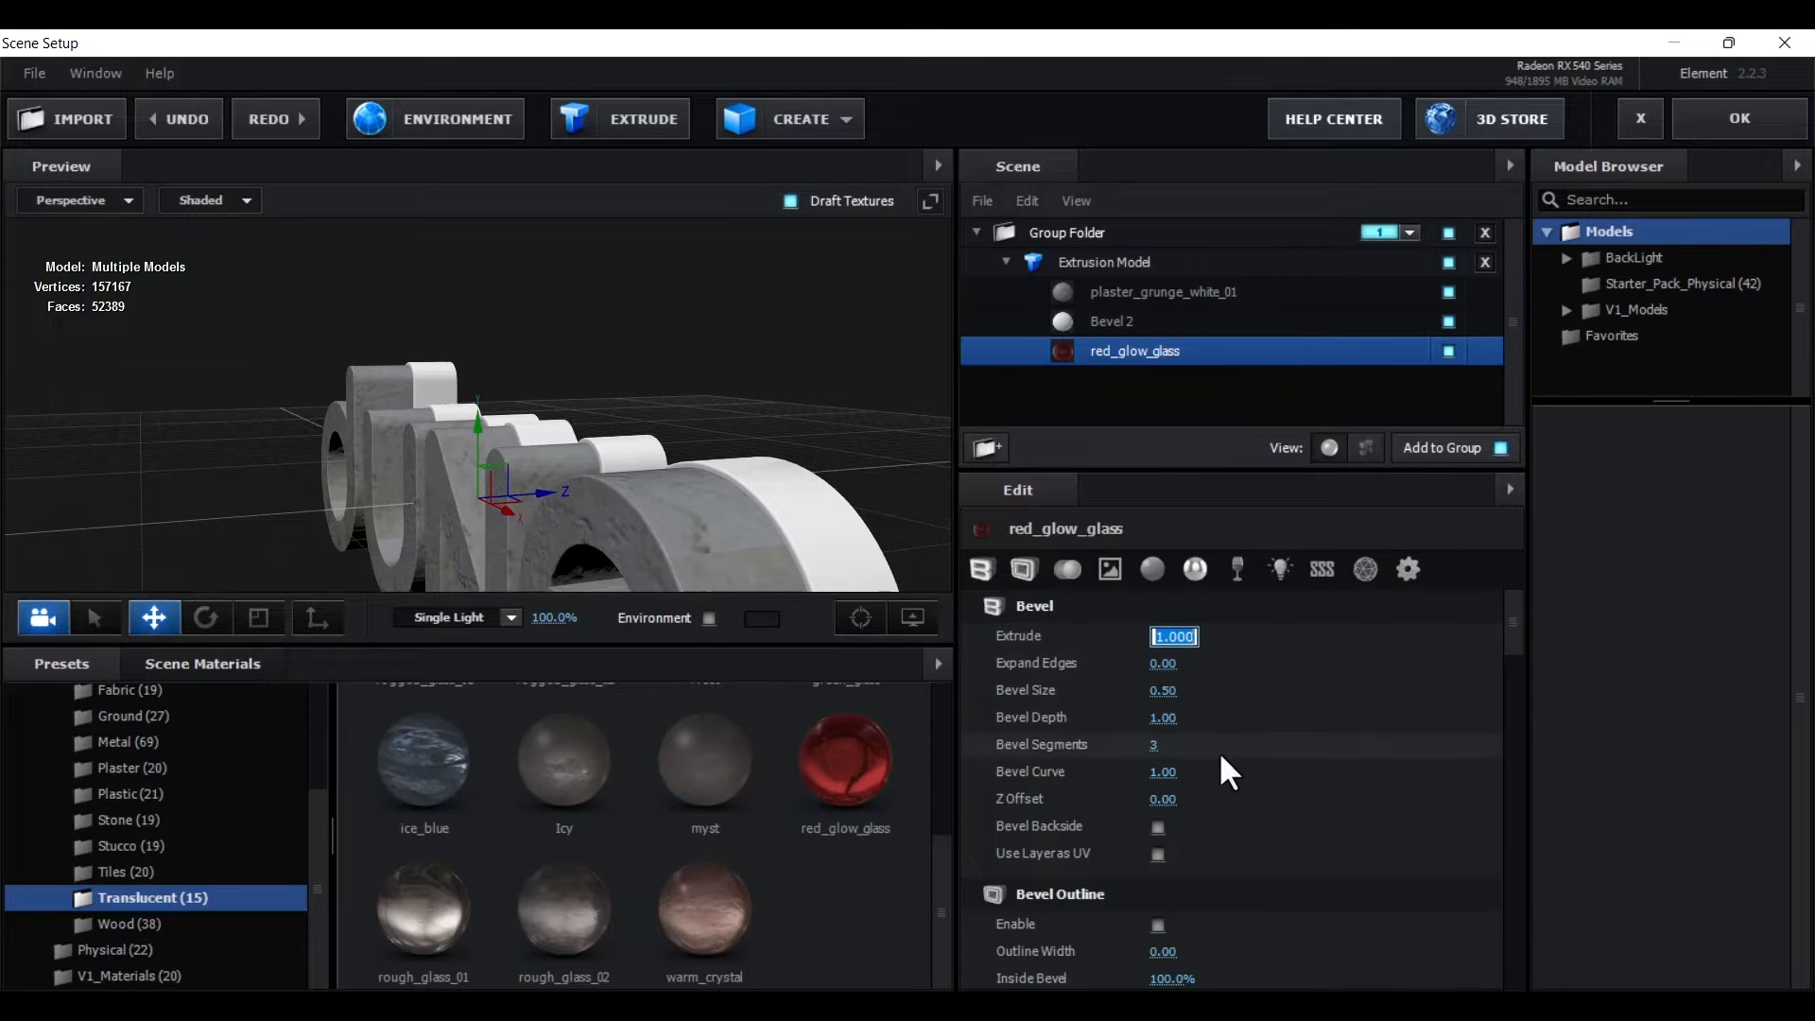
{"action": "type", "text": "0.25"}
{"action": "key", "text": "Return"}
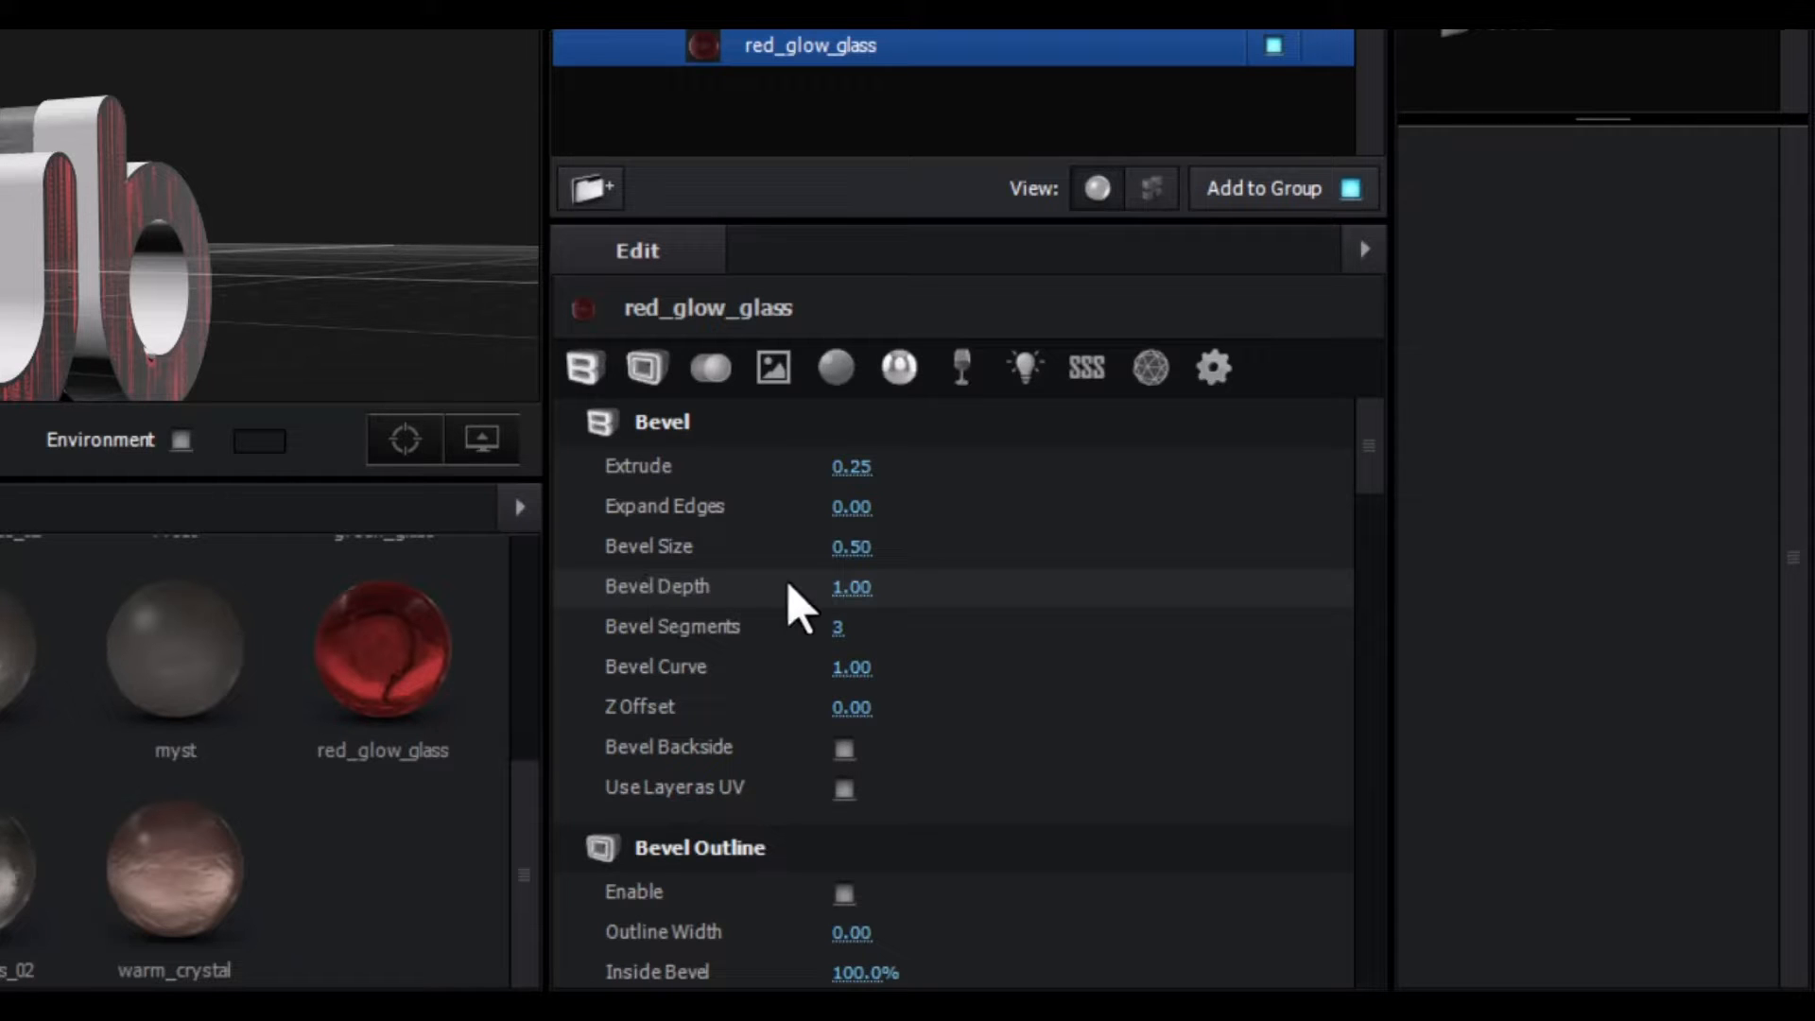
{"action": "left_click", "coordinate": [860, 556]}
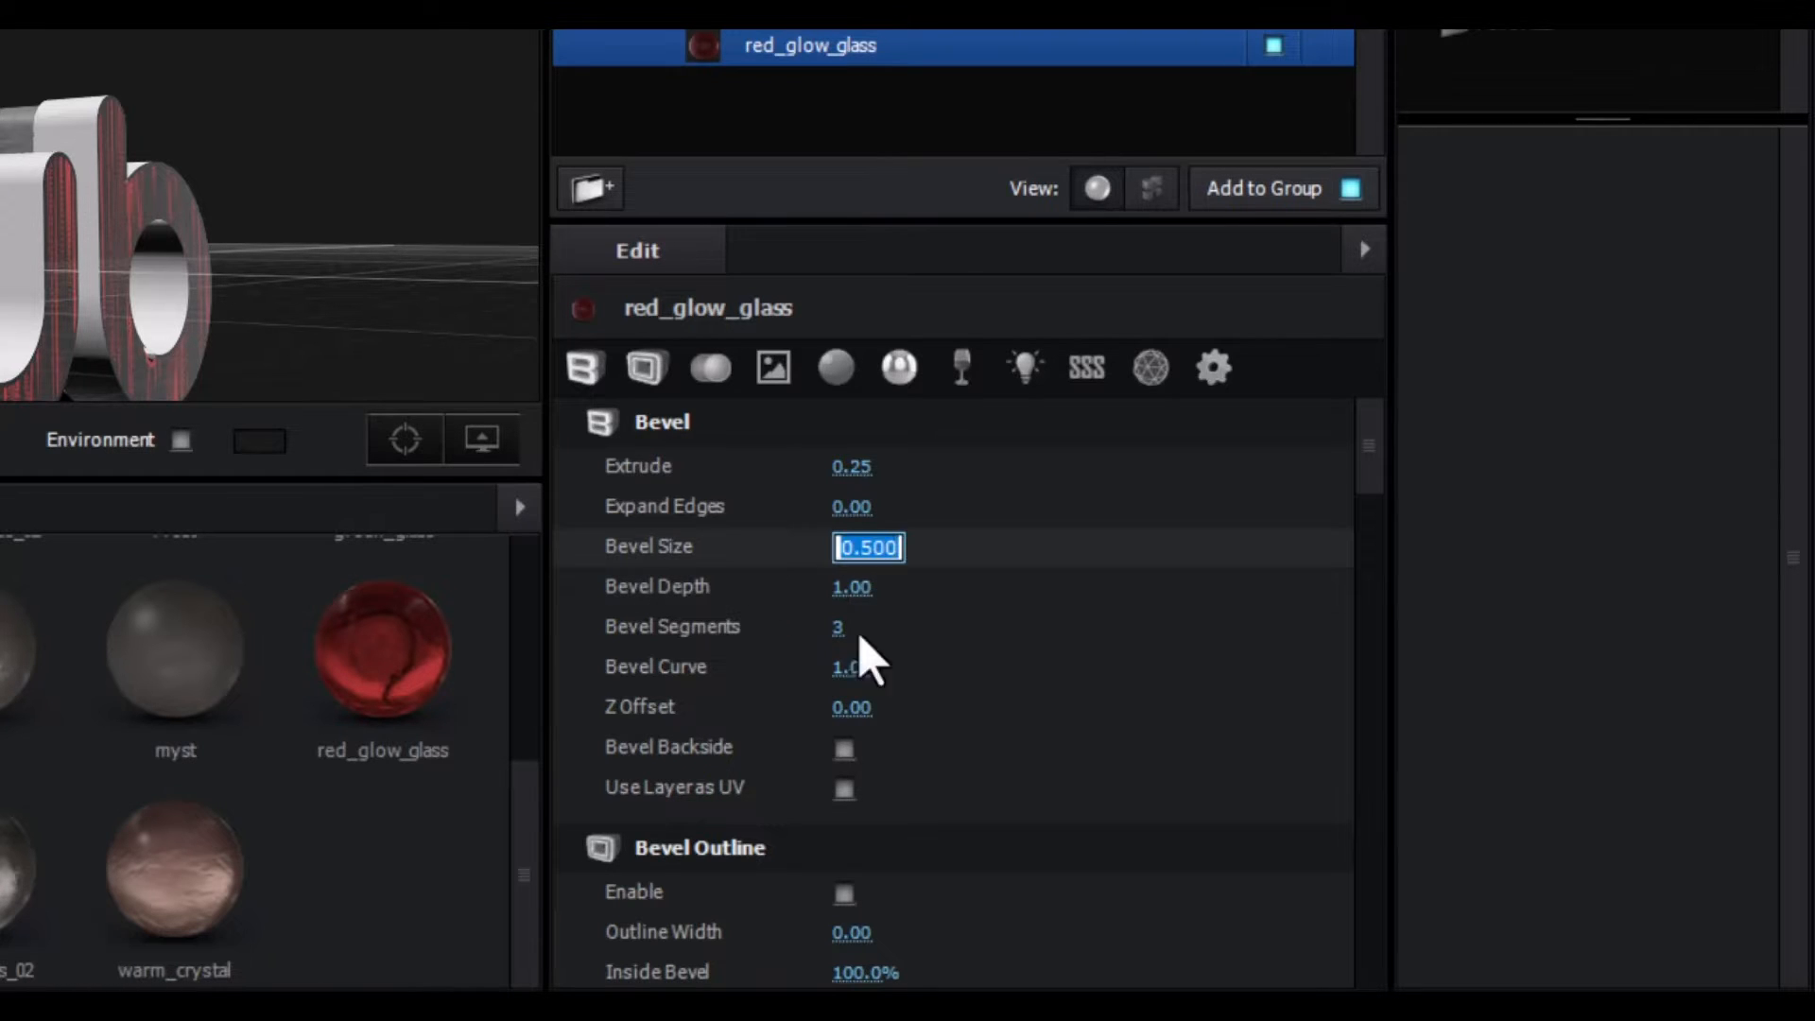
{"action": "type", "text": "."}
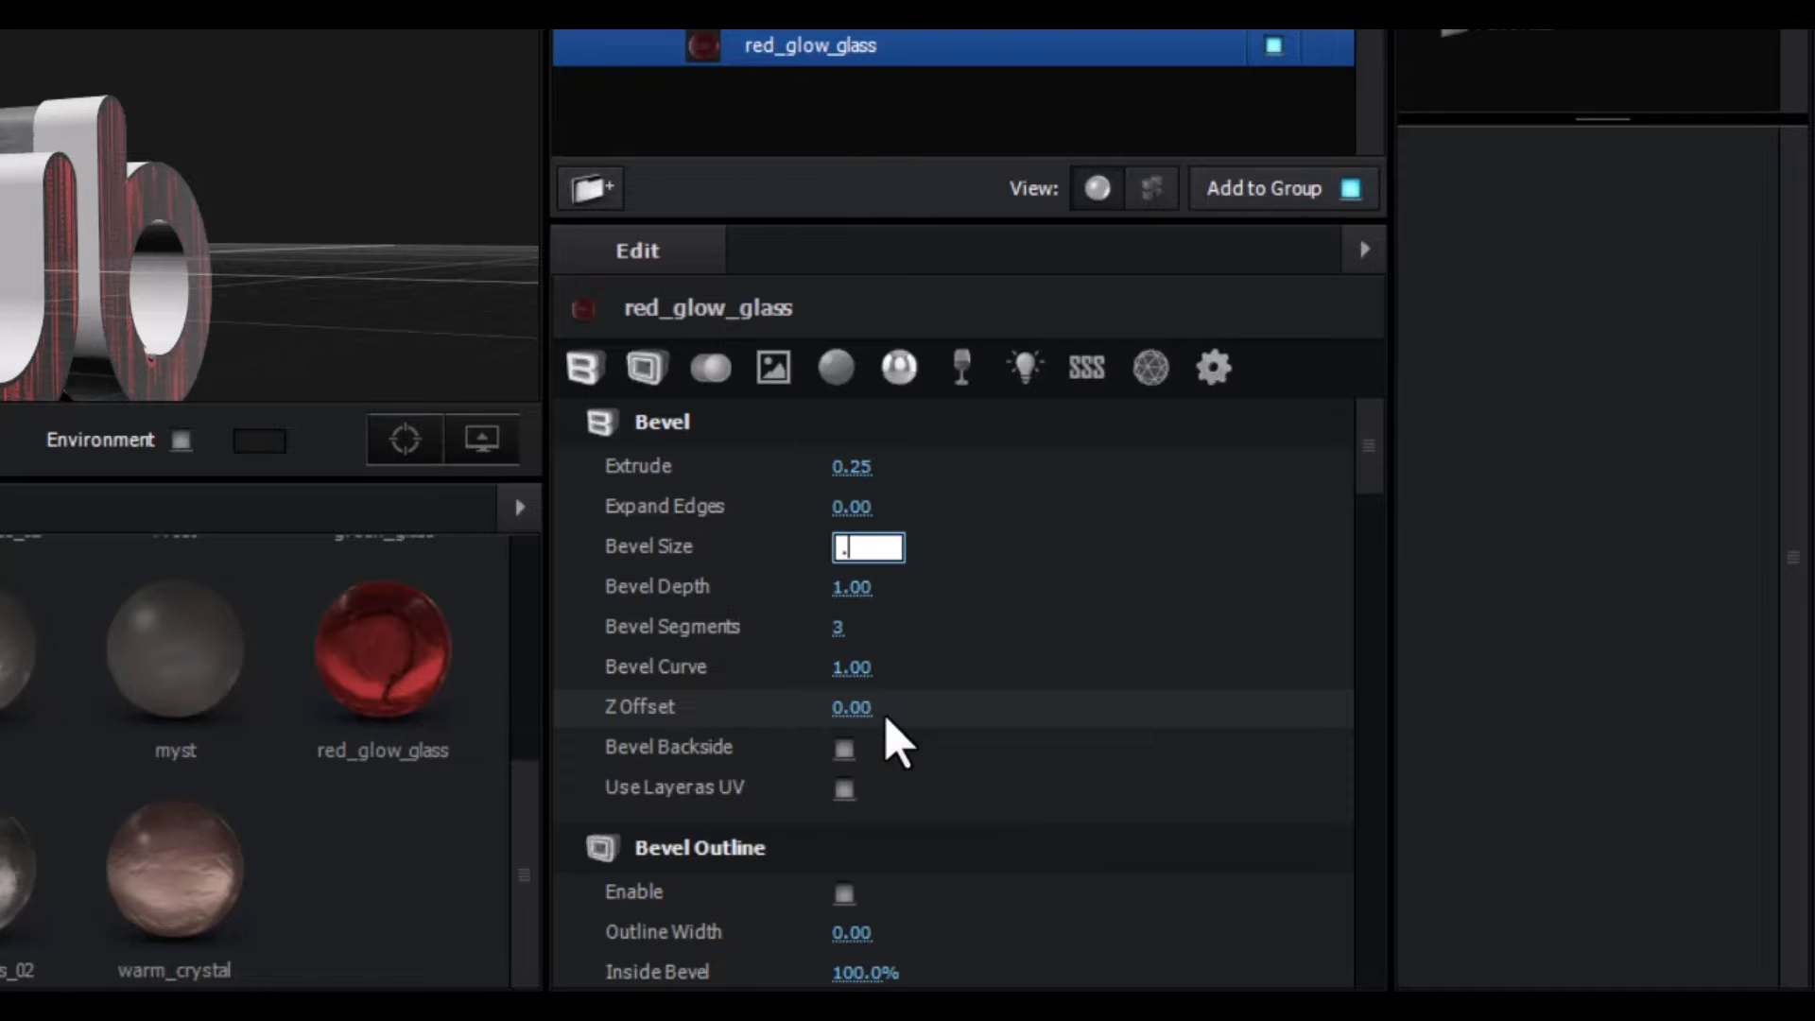
{"action": "type", "text": "70"}
{"action": "key", "text": "Return"}
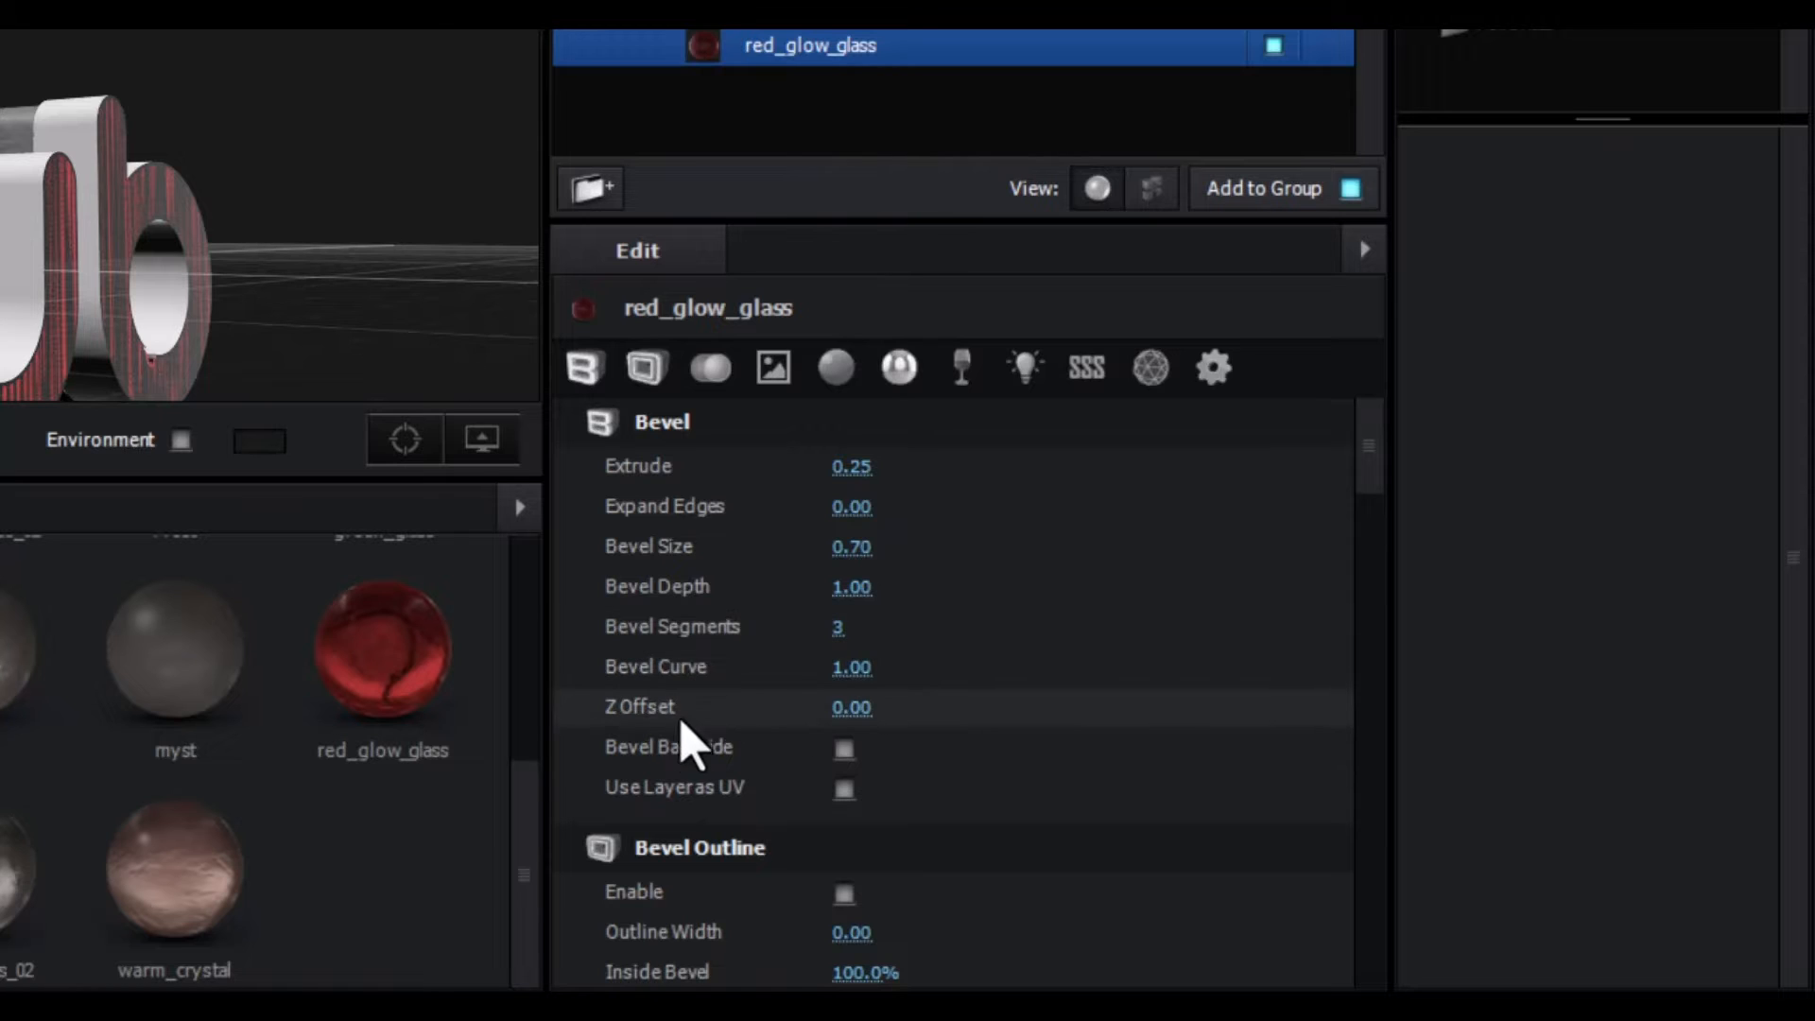
Set the red_glow_glass bevel's Z Offset to 4.00 and enable Bevel Backside, checking the letters from the side
{"action": "left_click", "coordinate": [849, 711]}
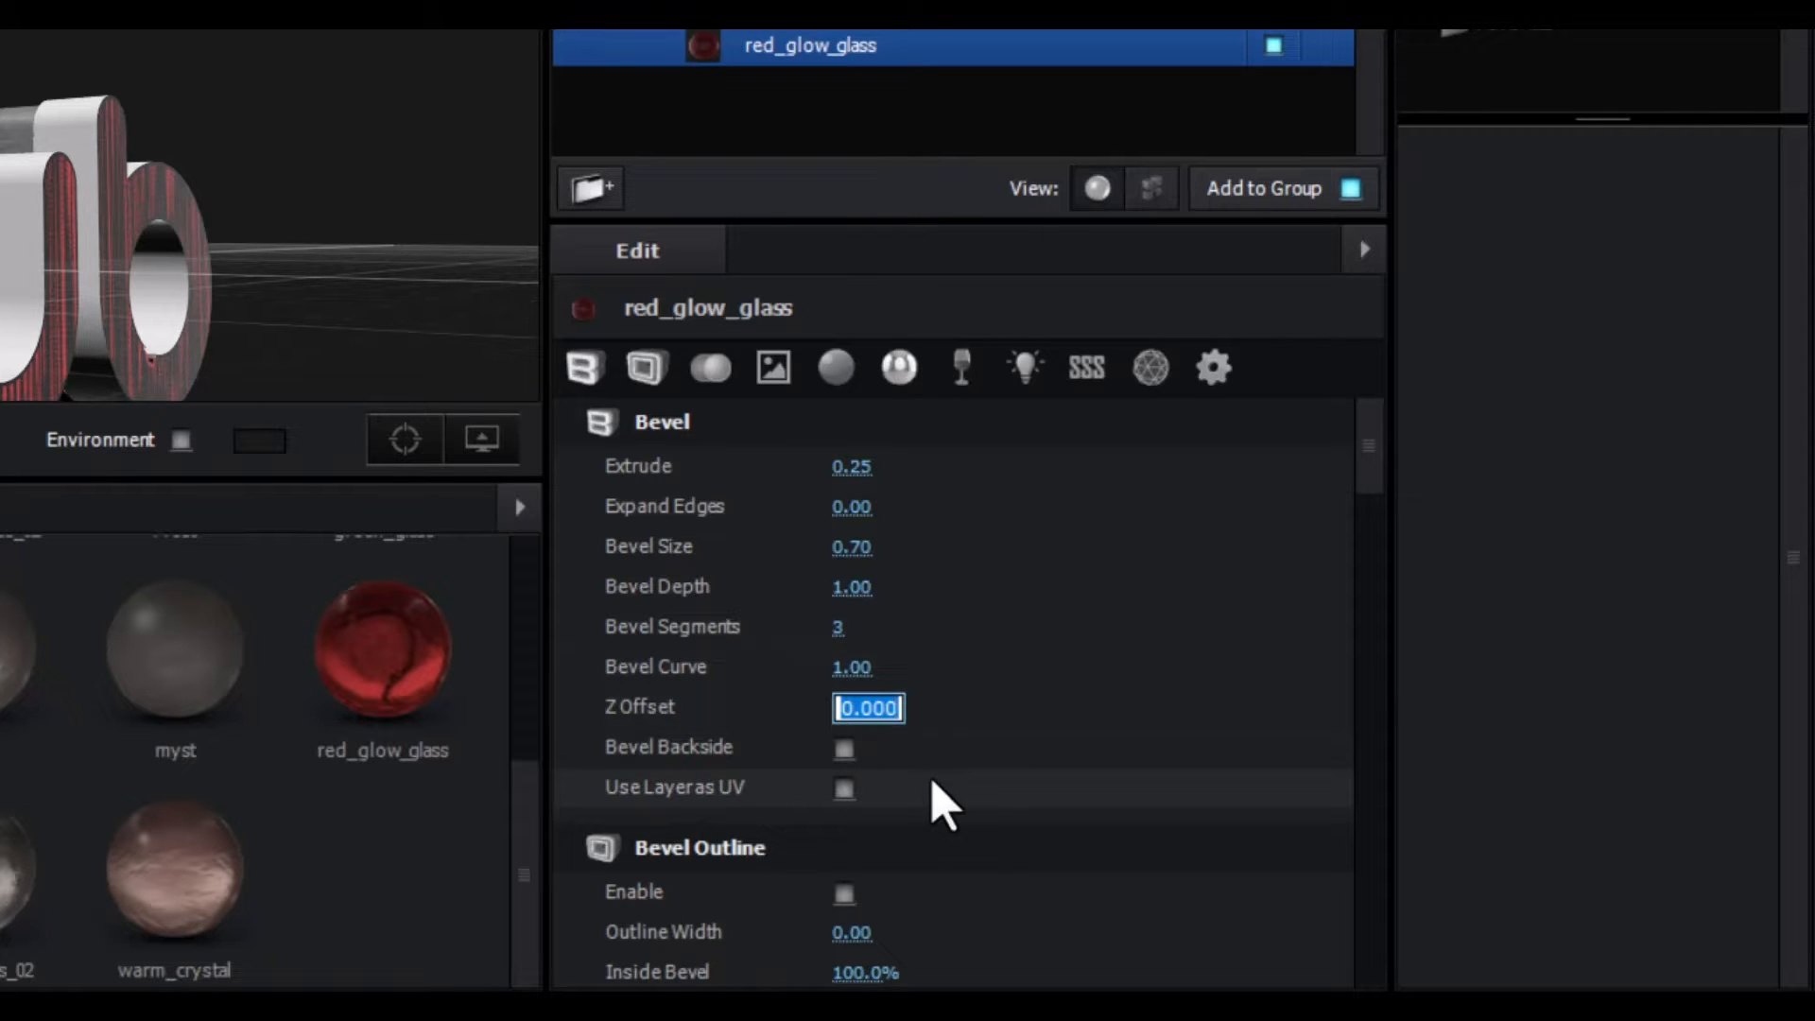
{"action": "type", "text": "4"}
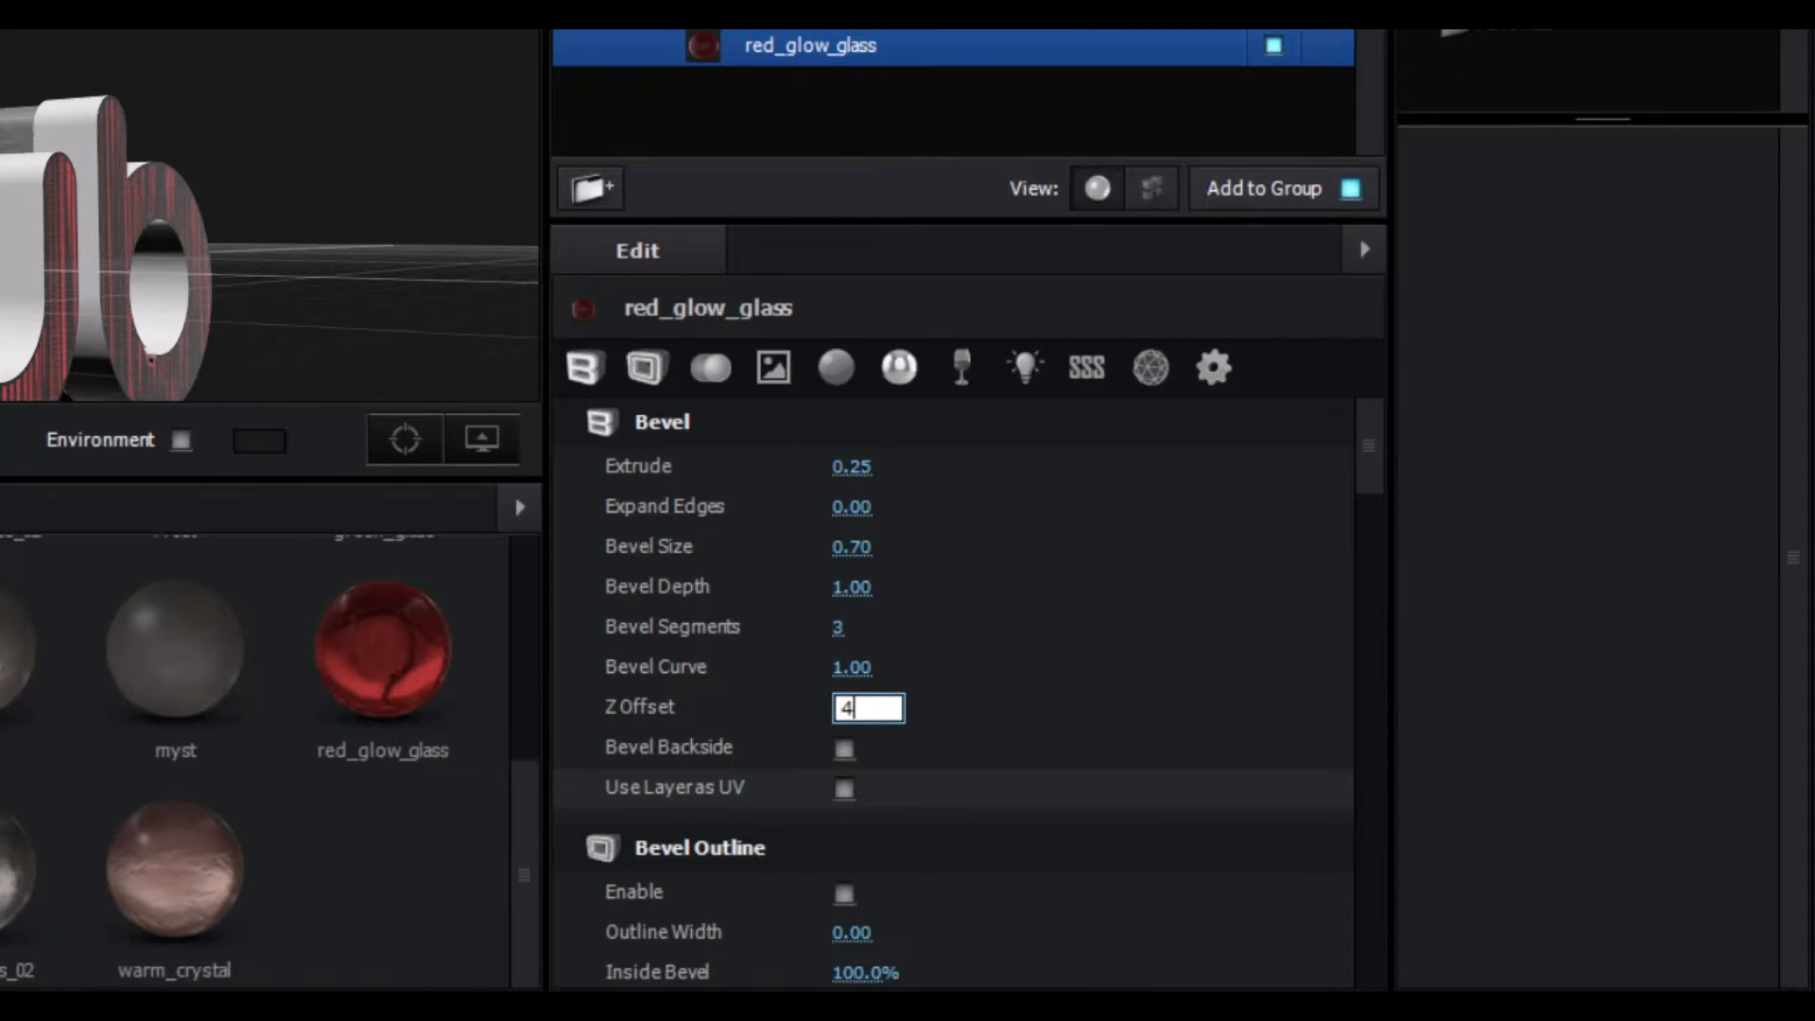
{"action": "key", "text": "Return"}
{"action": "left_click_drag", "start_coordinate": [3, 121], "coordinate": [95, 125]}
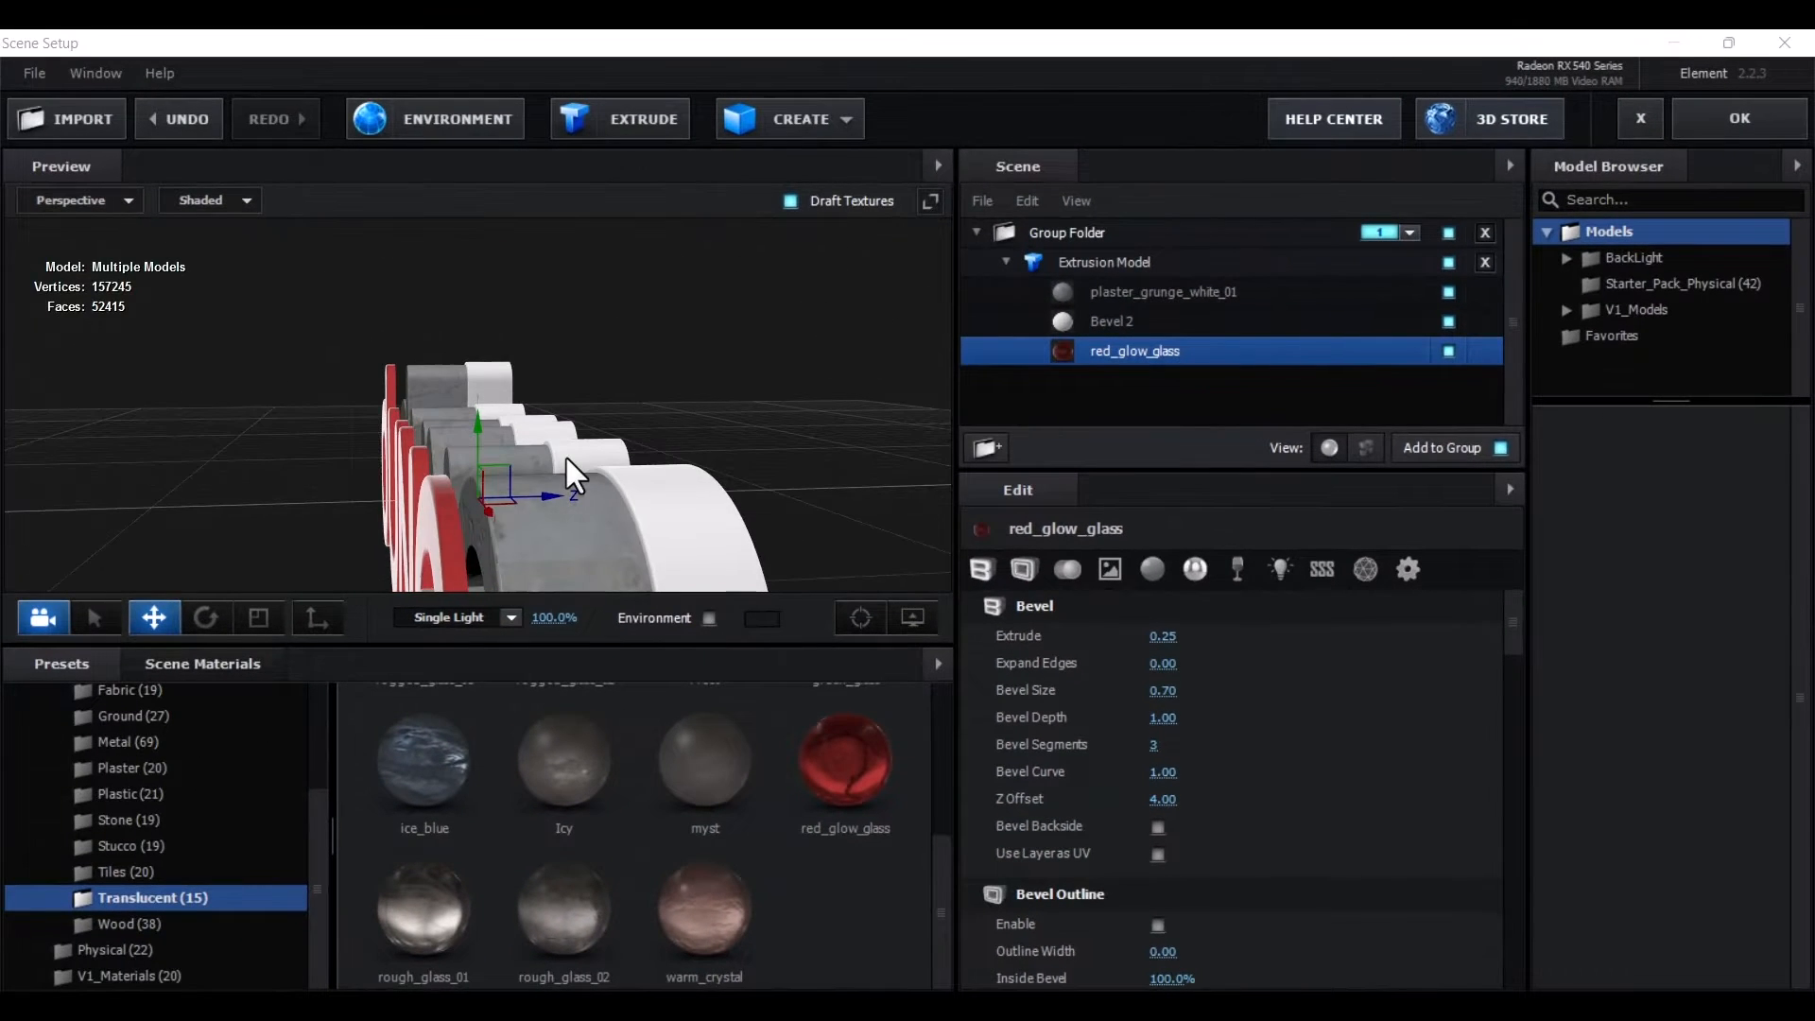
{"action": "left_click_drag", "start_coordinate": [567, 458], "coordinate": [374, 451]}
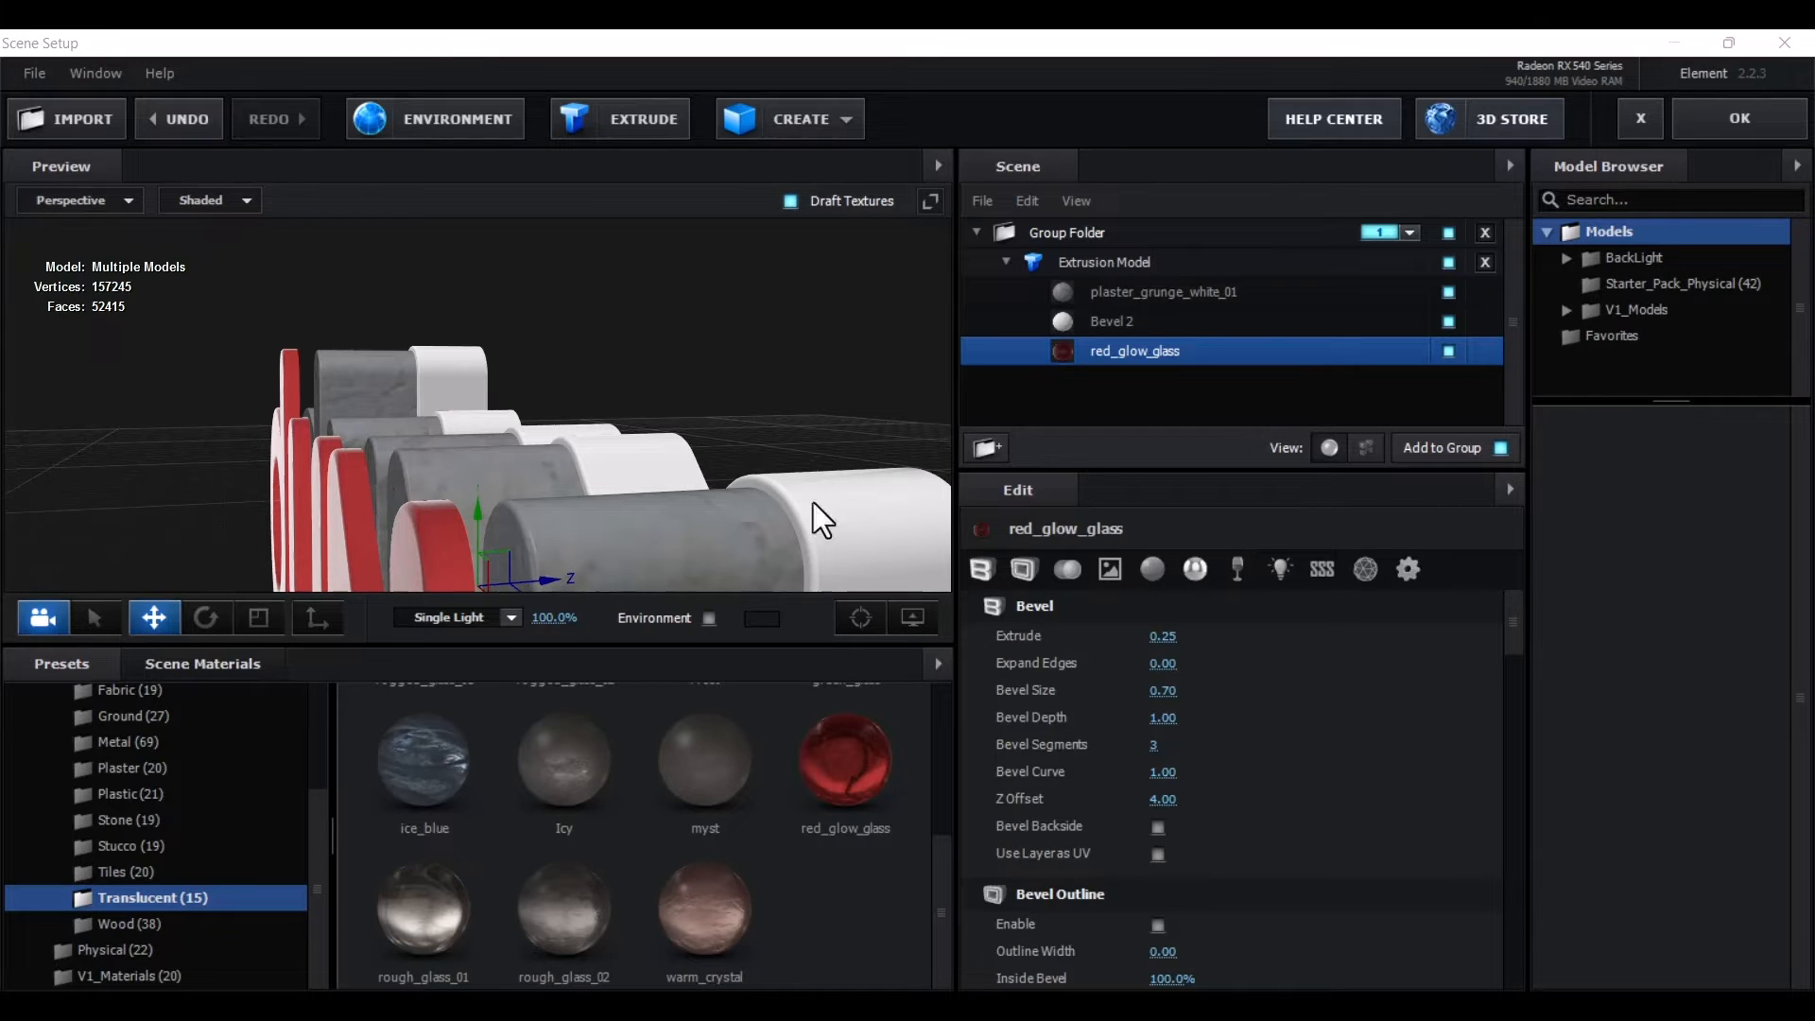
{"action": "left_click", "coordinate": [1157, 828]}
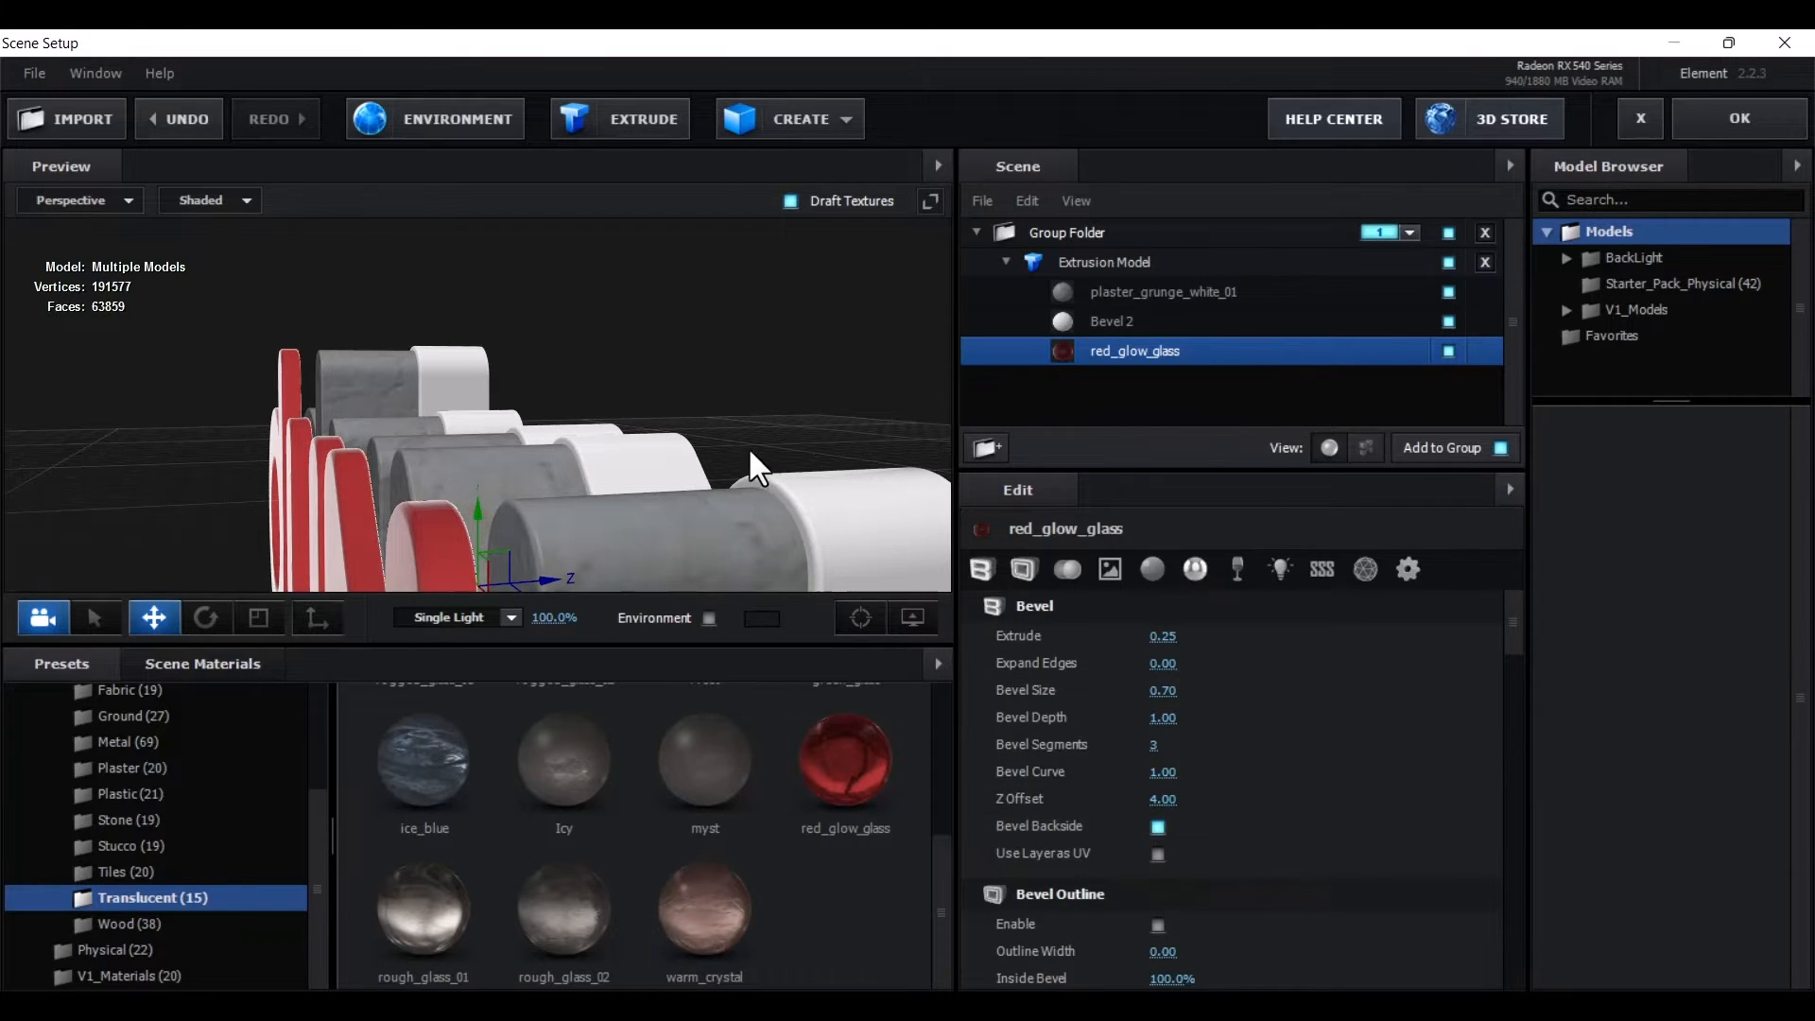
{"action": "left_click_drag", "start_coordinate": [750, 452], "coordinate": [731, 453]}
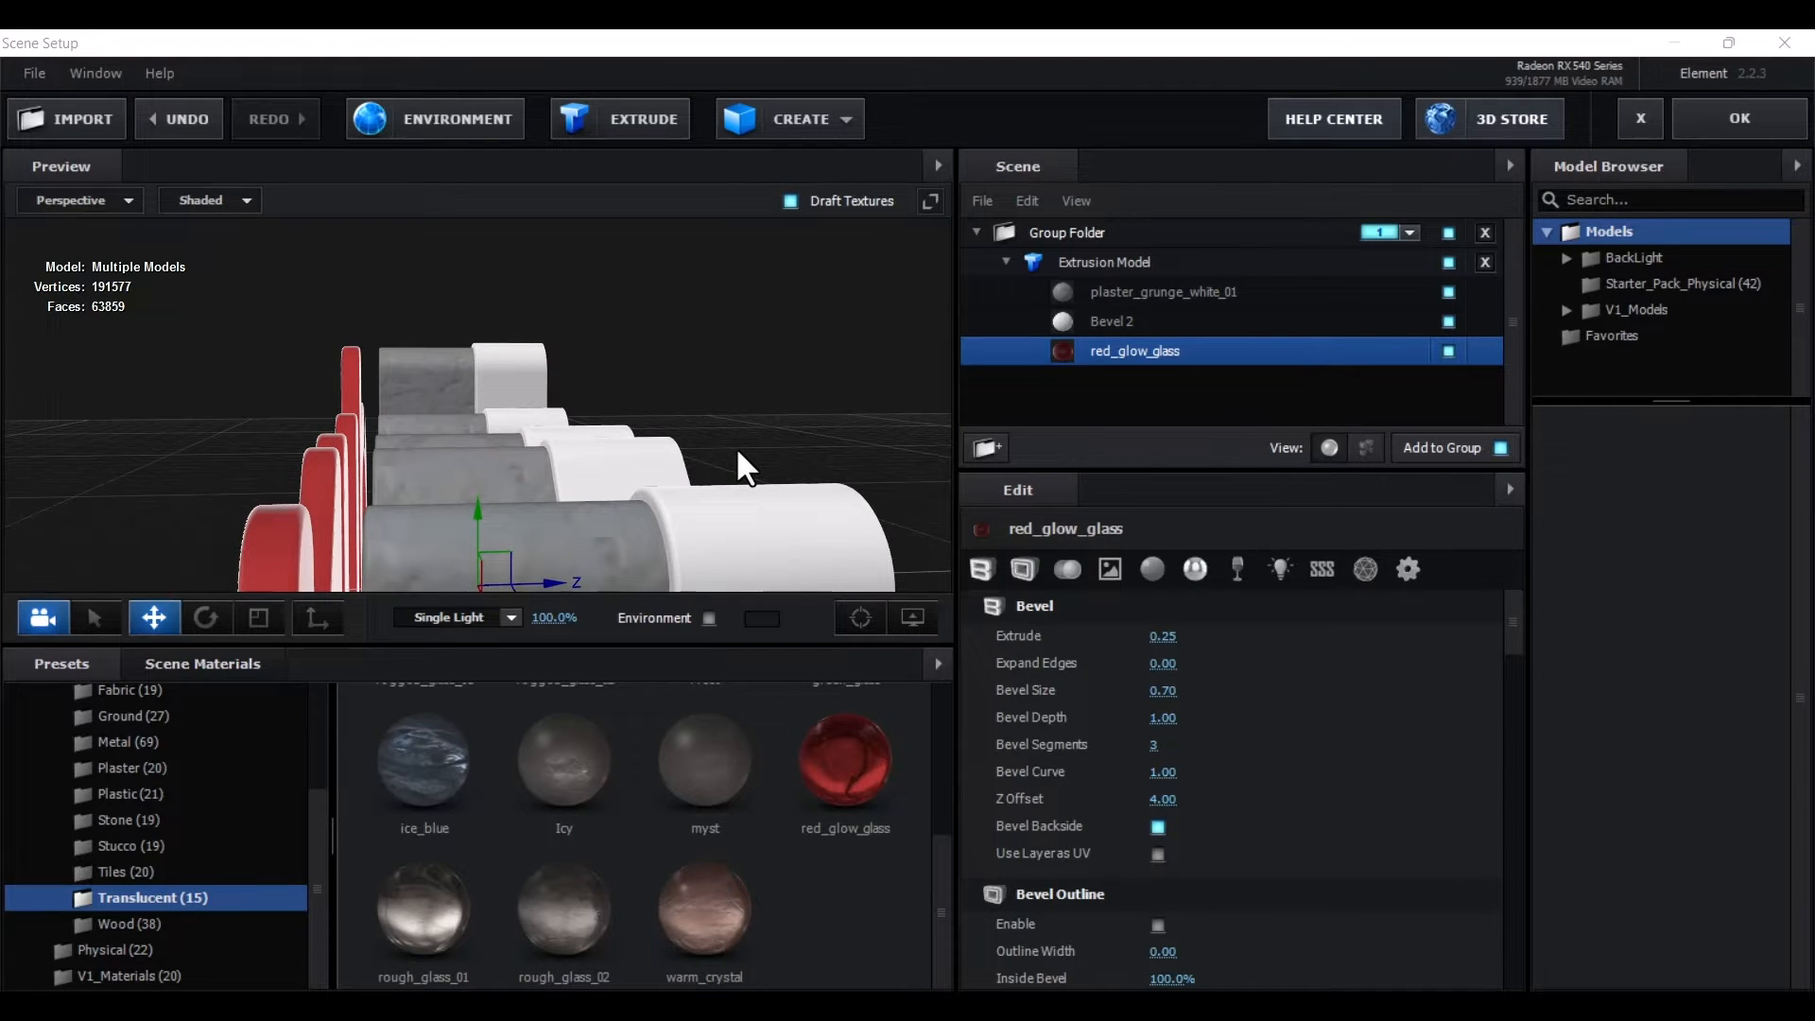
Change the Refraction color of the red_glow_glass material to pure red, FF0000
{"action": "scroll", "coordinate": [1340, 724], "scroll_direction": "down", "scroll_amount": 3}
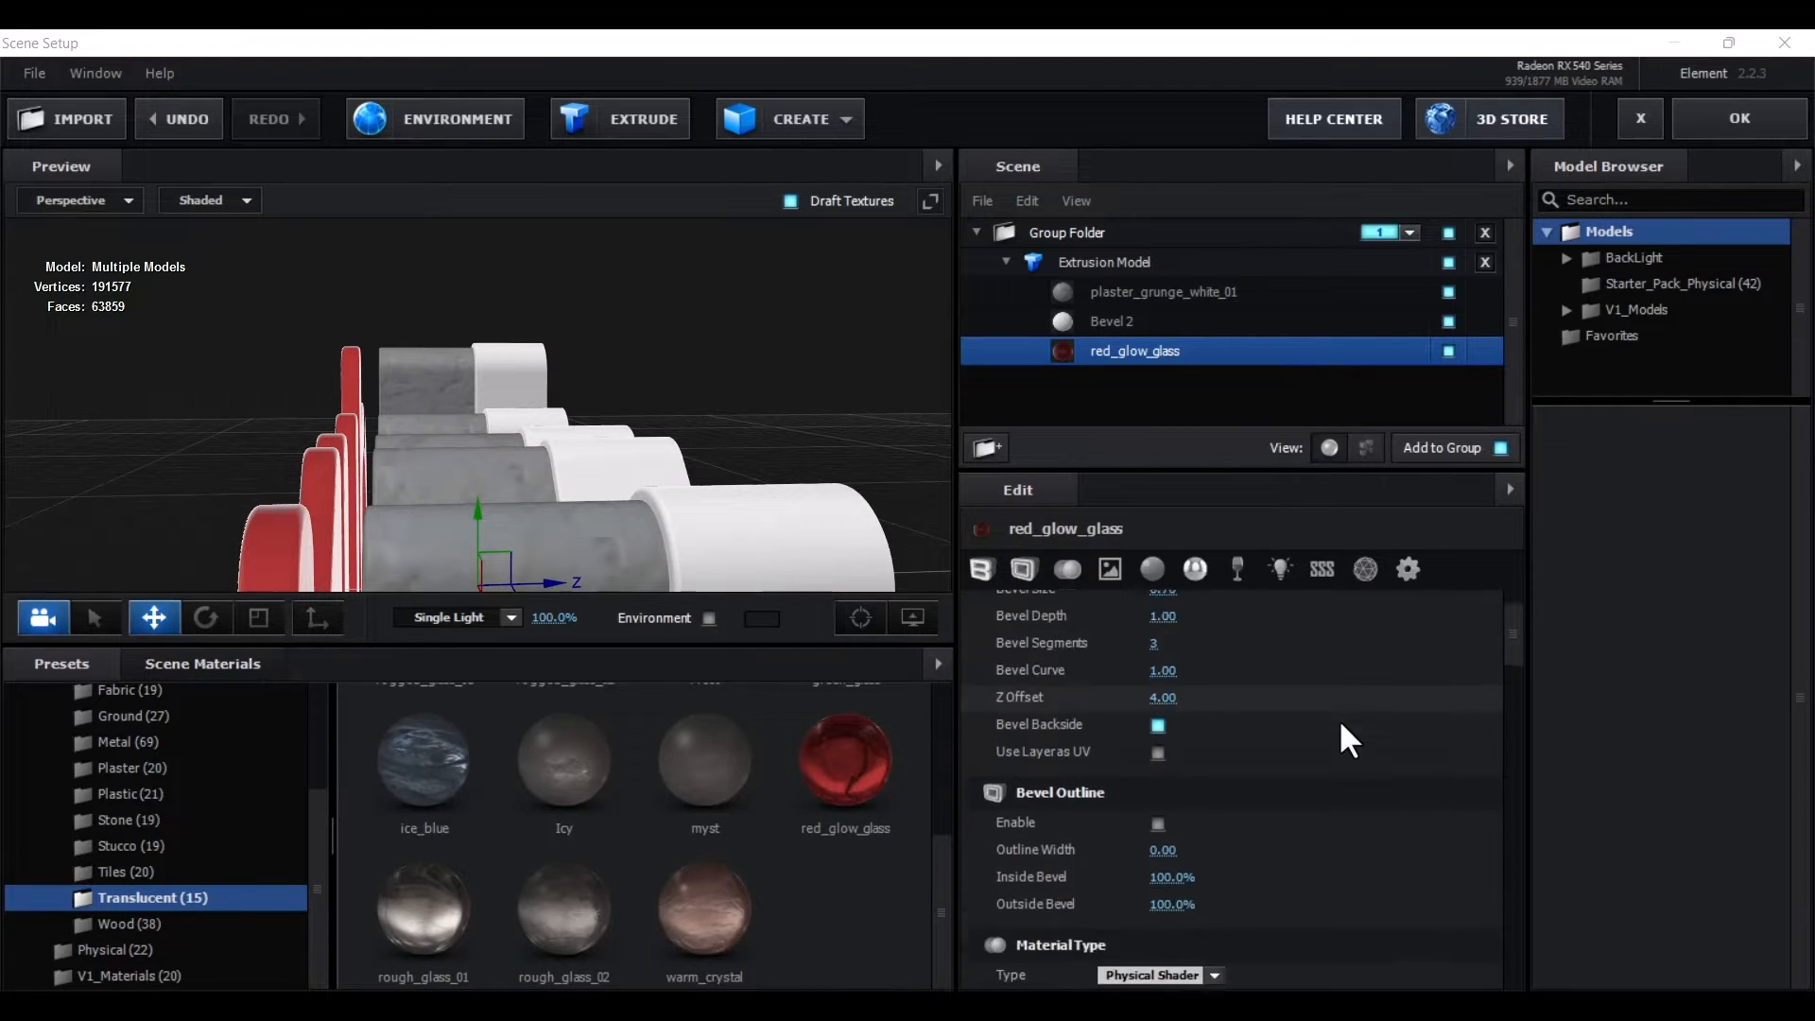
{"action": "scroll", "coordinate": [1341, 724], "scroll_direction": "down", "scroll_amount": 10}
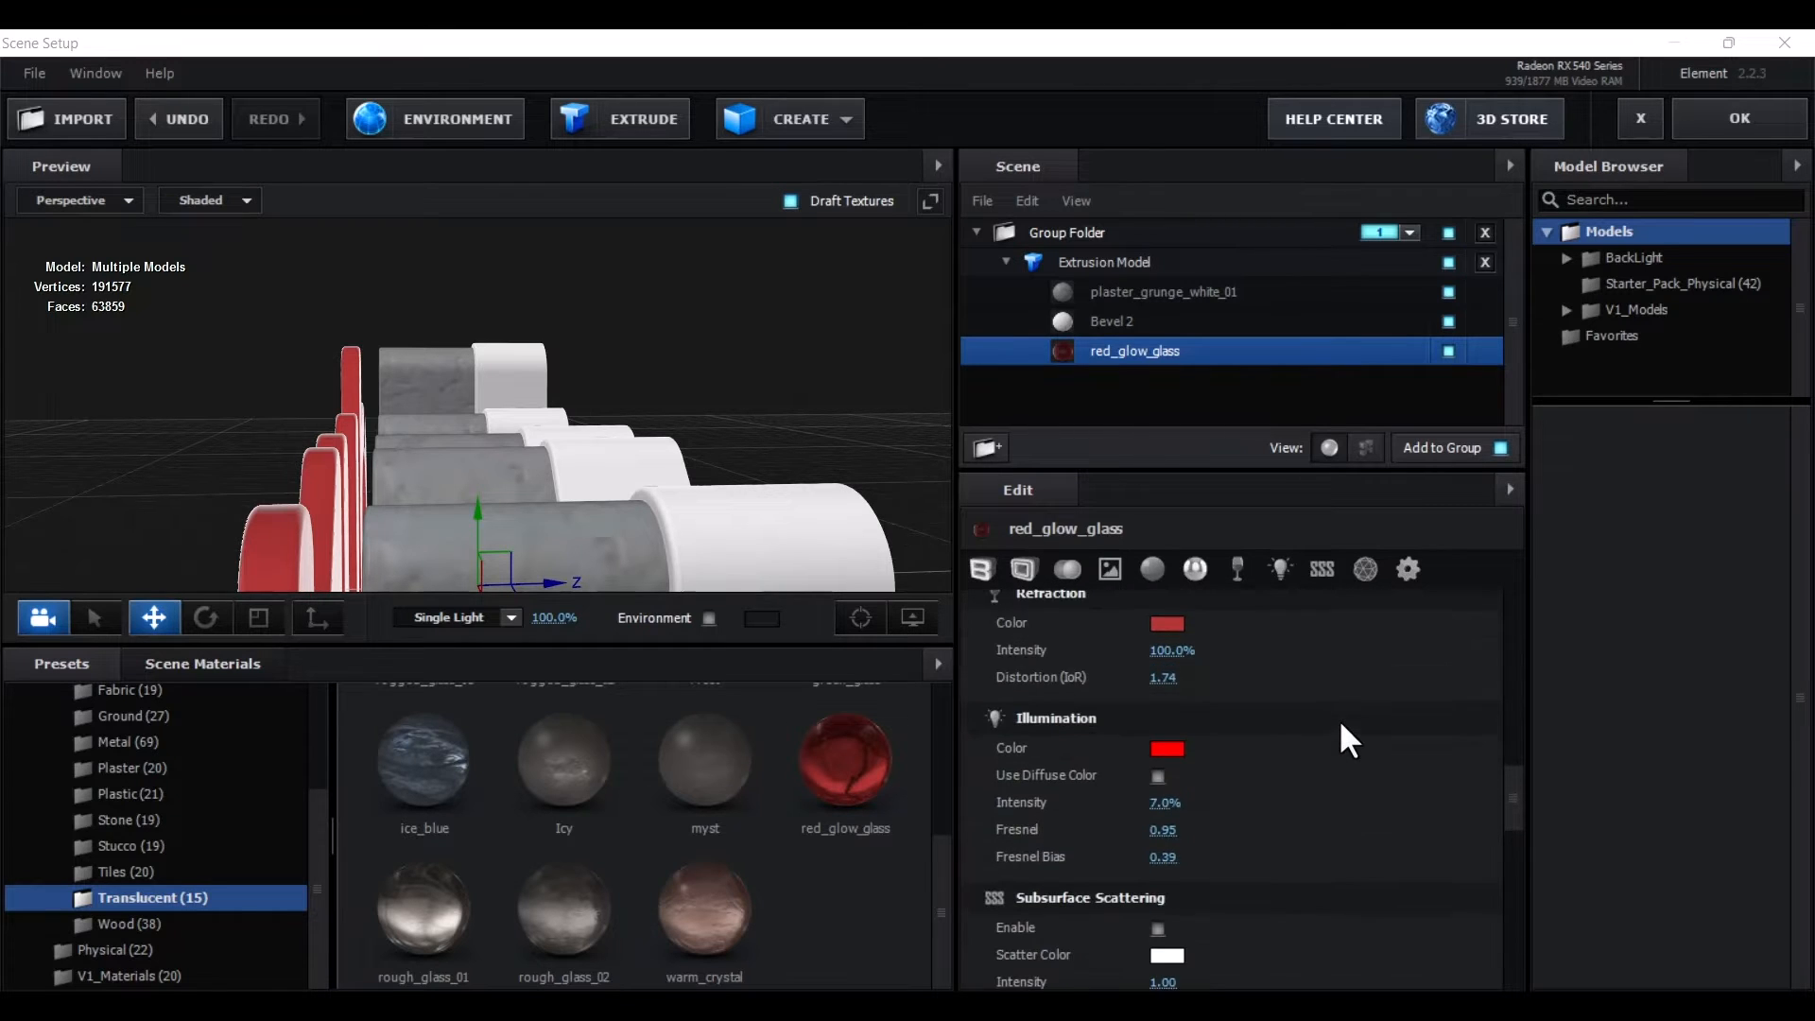
{"action": "scroll", "coordinate": [1339, 719], "scroll_direction": "down", "scroll_amount": 1}
{"action": "scroll", "coordinate": [1339, 719], "scroll_direction": "up", "scroll_amount": 6}
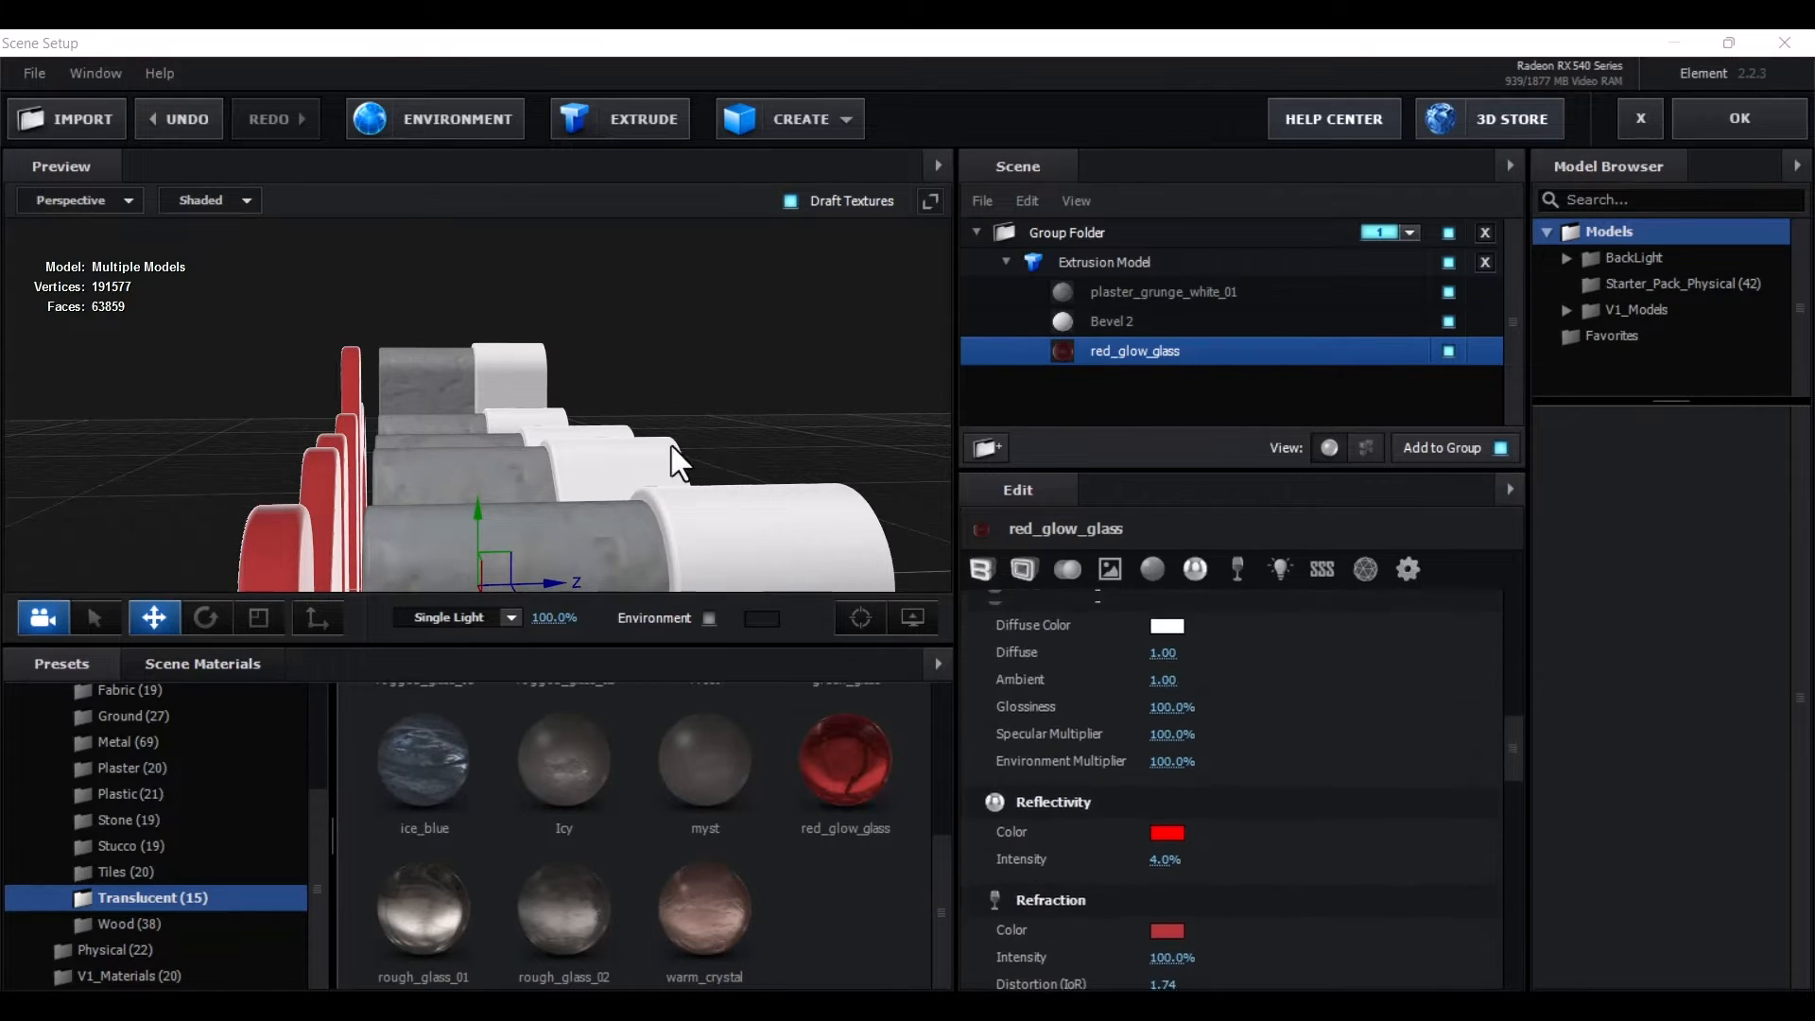
{"action": "left_click_drag", "start_coordinate": [672, 457], "coordinate": [739, 399]}
{"action": "scroll", "coordinate": [741, 401], "scroll_direction": "down", "scroll_amount": 5}
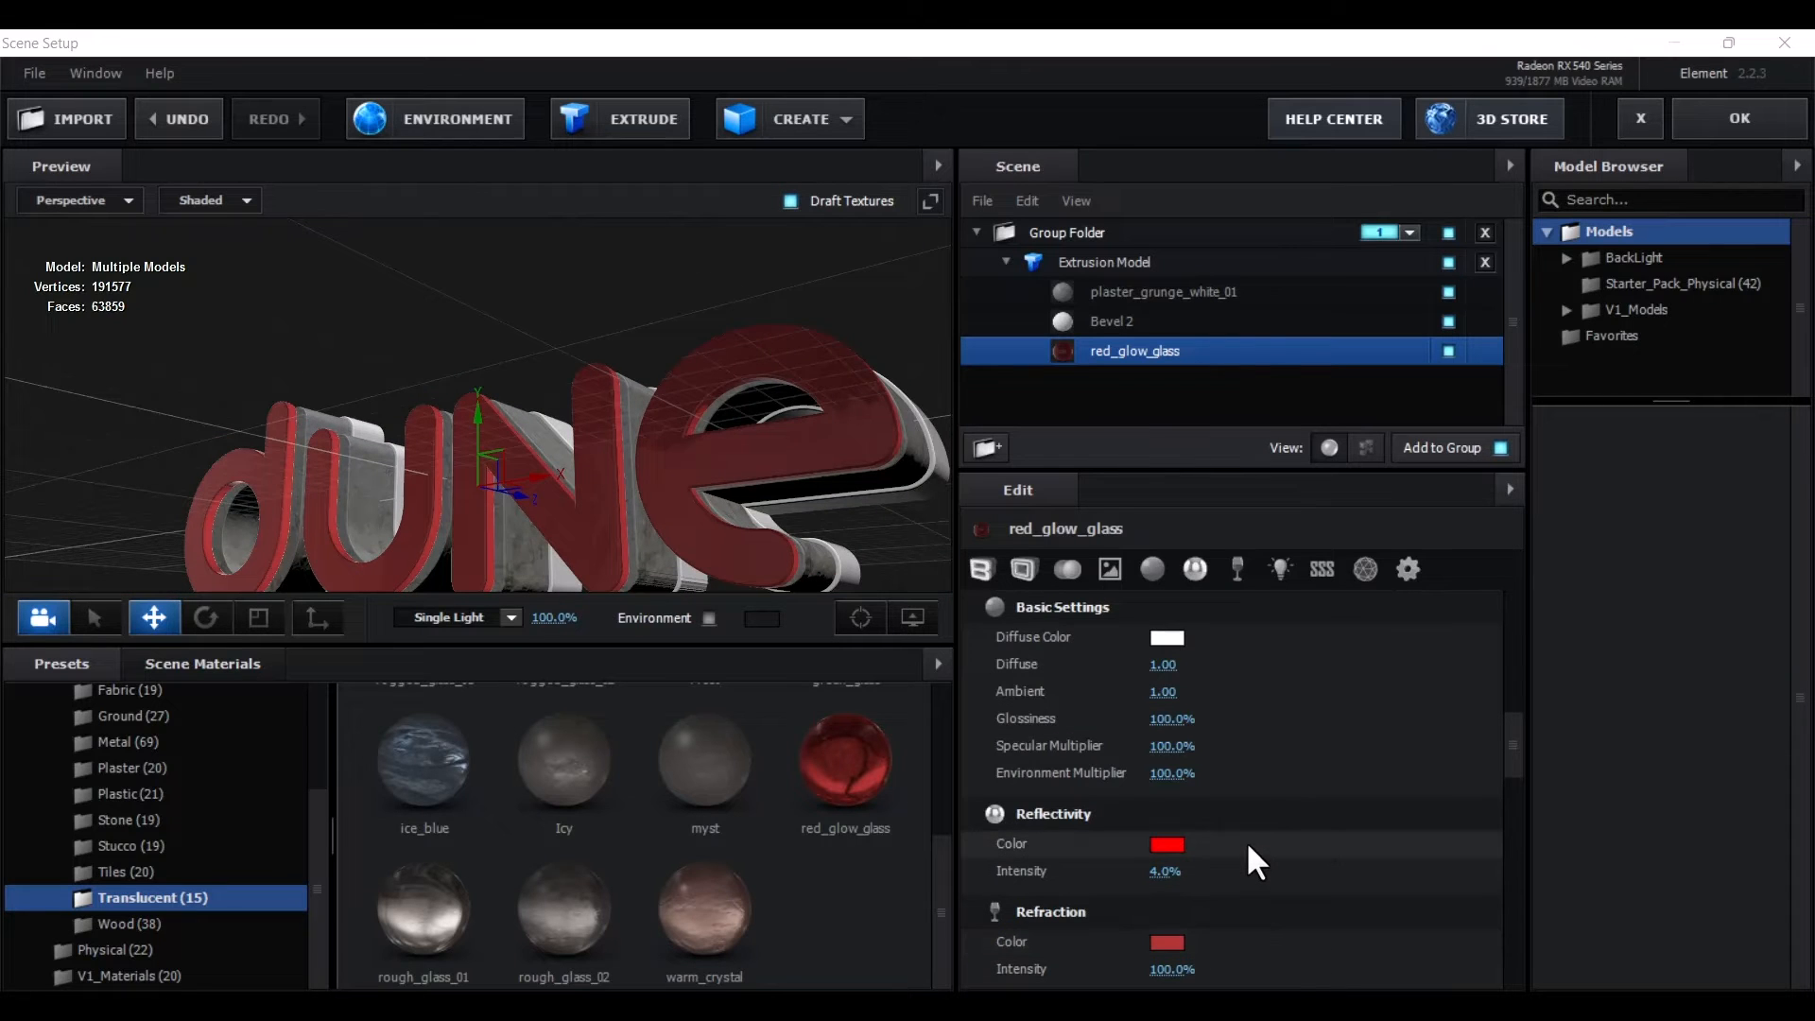
{"action": "scroll", "coordinate": [1246, 841], "scroll_direction": "down", "scroll_amount": 3}
{"action": "scroll", "coordinate": [1246, 841], "scroll_direction": "down", "scroll_amount": 3}
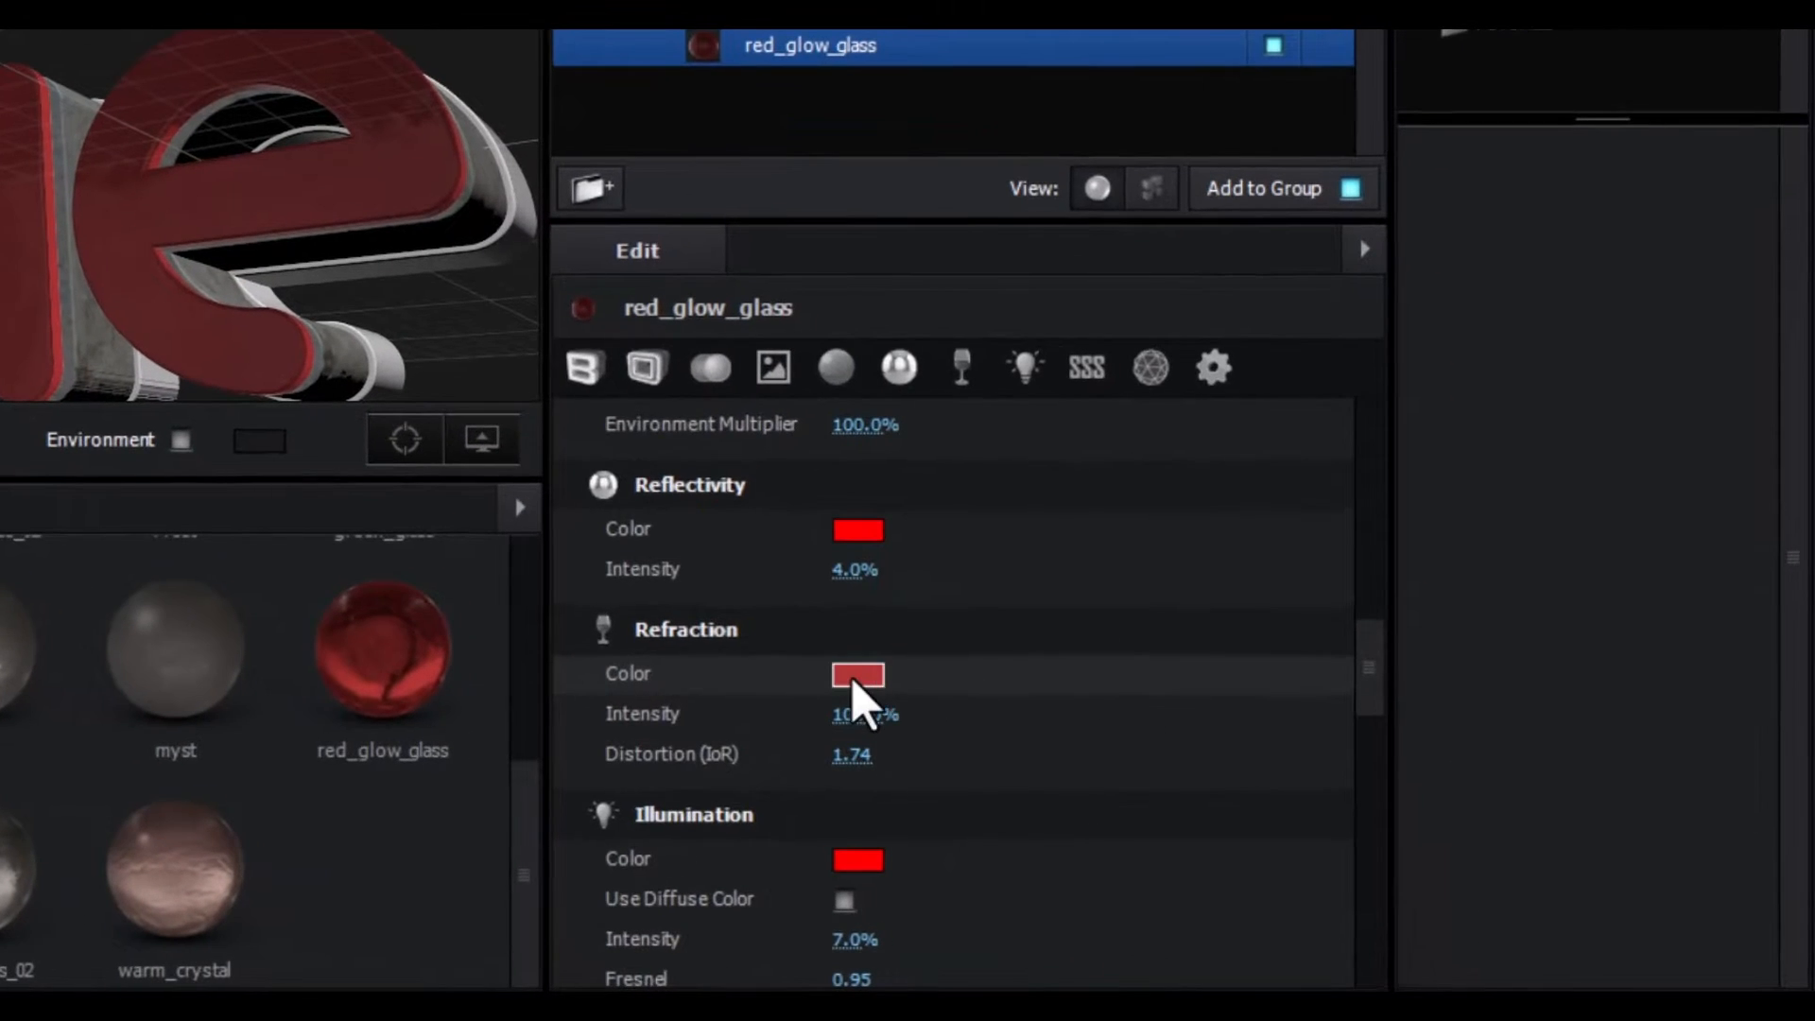
{"action": "left_click", "coordinate": [854, 680]}
{"action": "left_click_drag", "start_coordinate": [855, 640], "coordinate": [978, 139]}
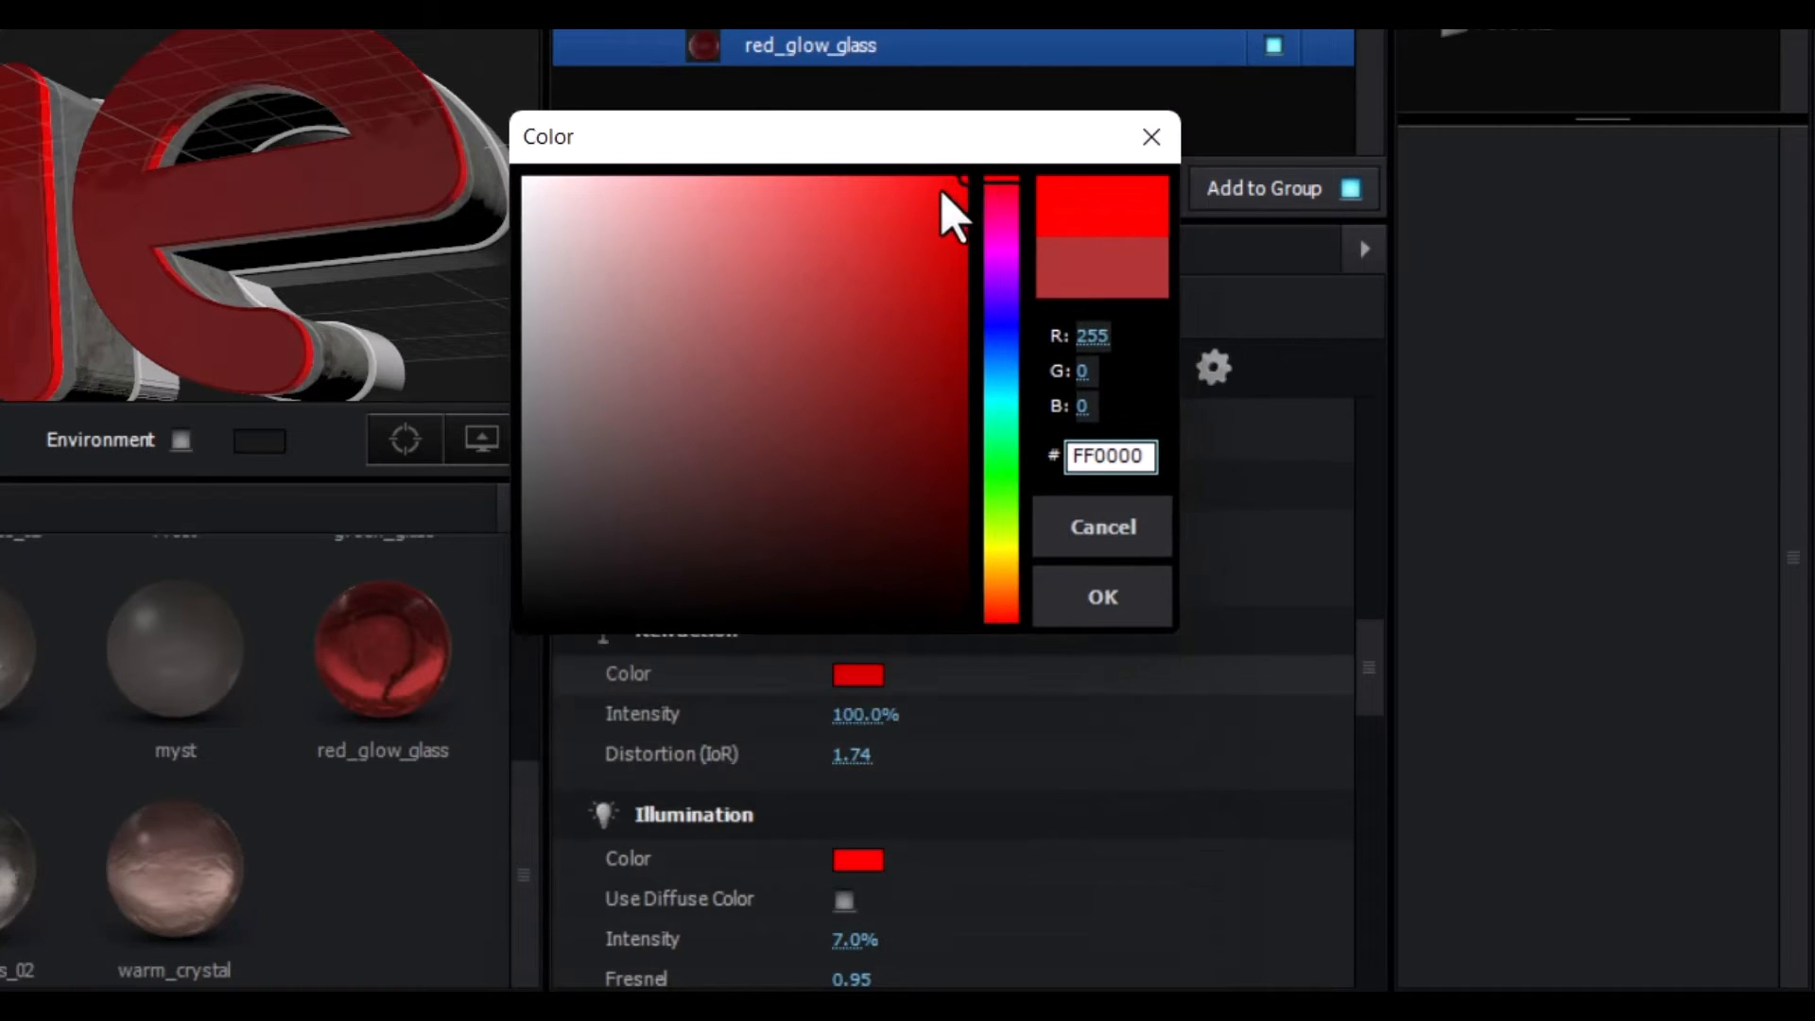
{"action": "left_click", "coordinate": [1078, 605]}
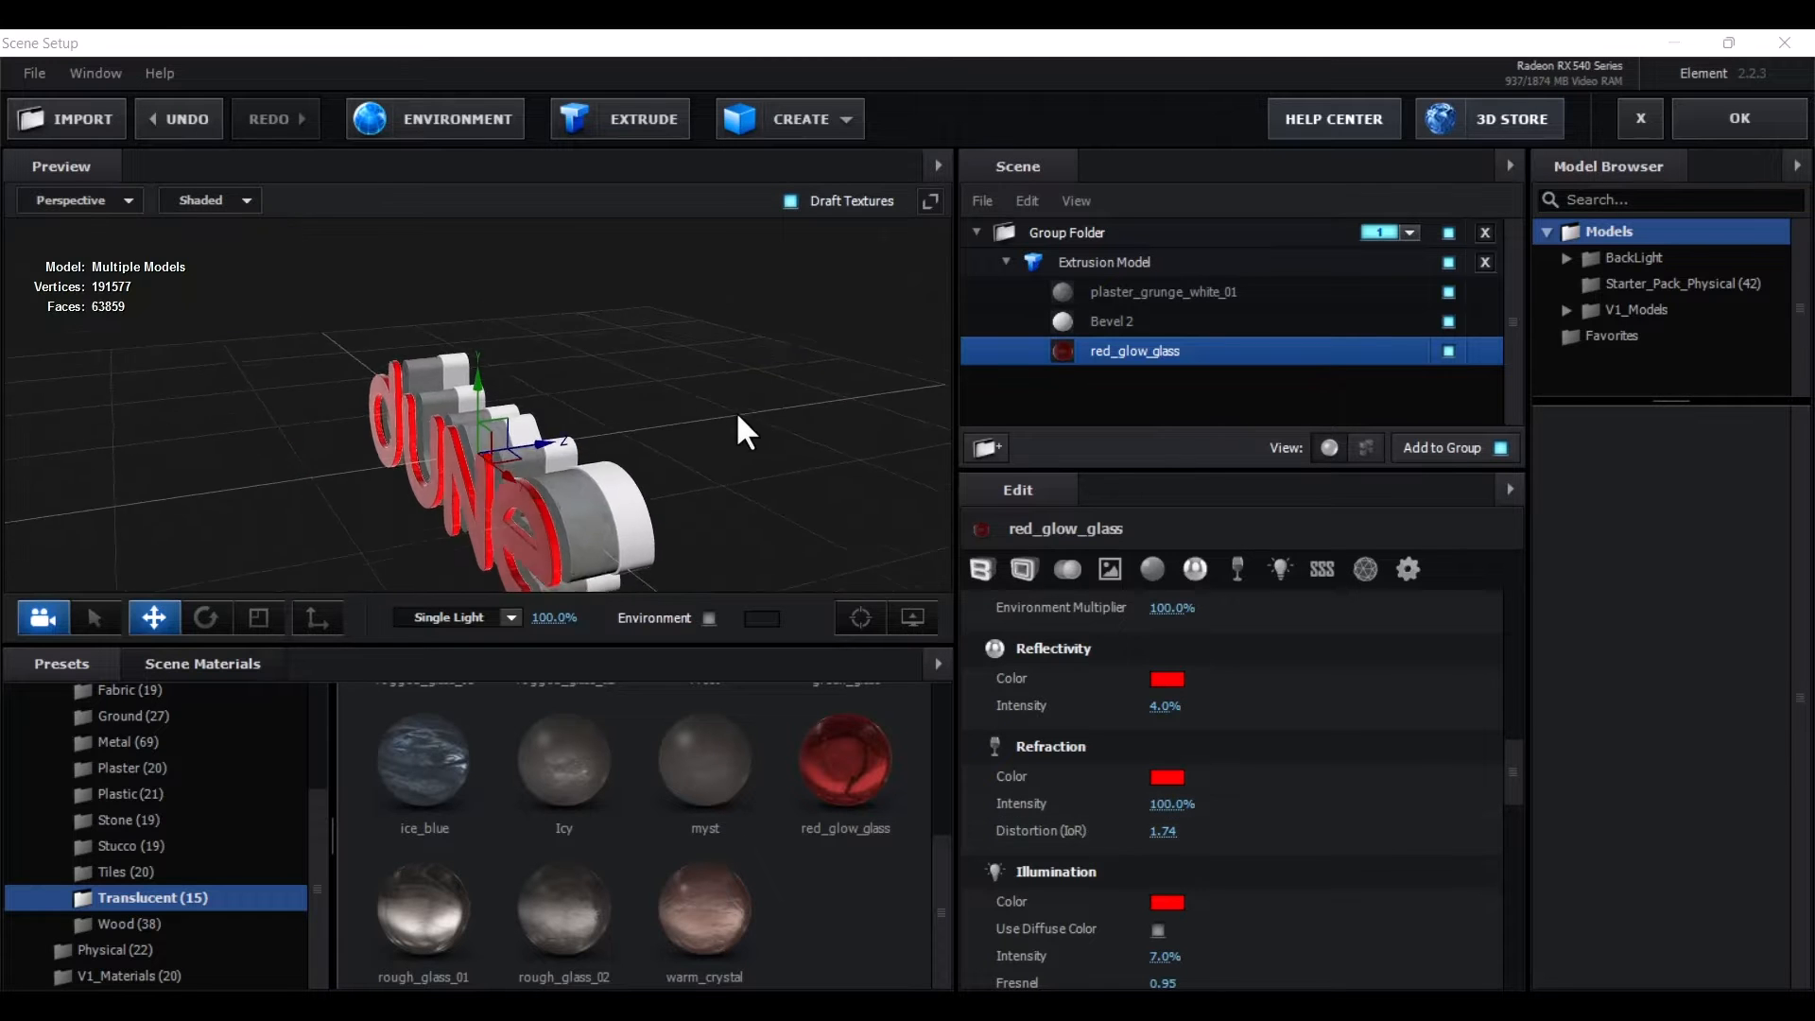
{"action": "left_click_drag", "start_coordinate": [735, 410], "coordinate": [679, 479]}
{"action": "left_click_drag", "start_coordinate": [678, 467], "coordinate": [656, 418]}
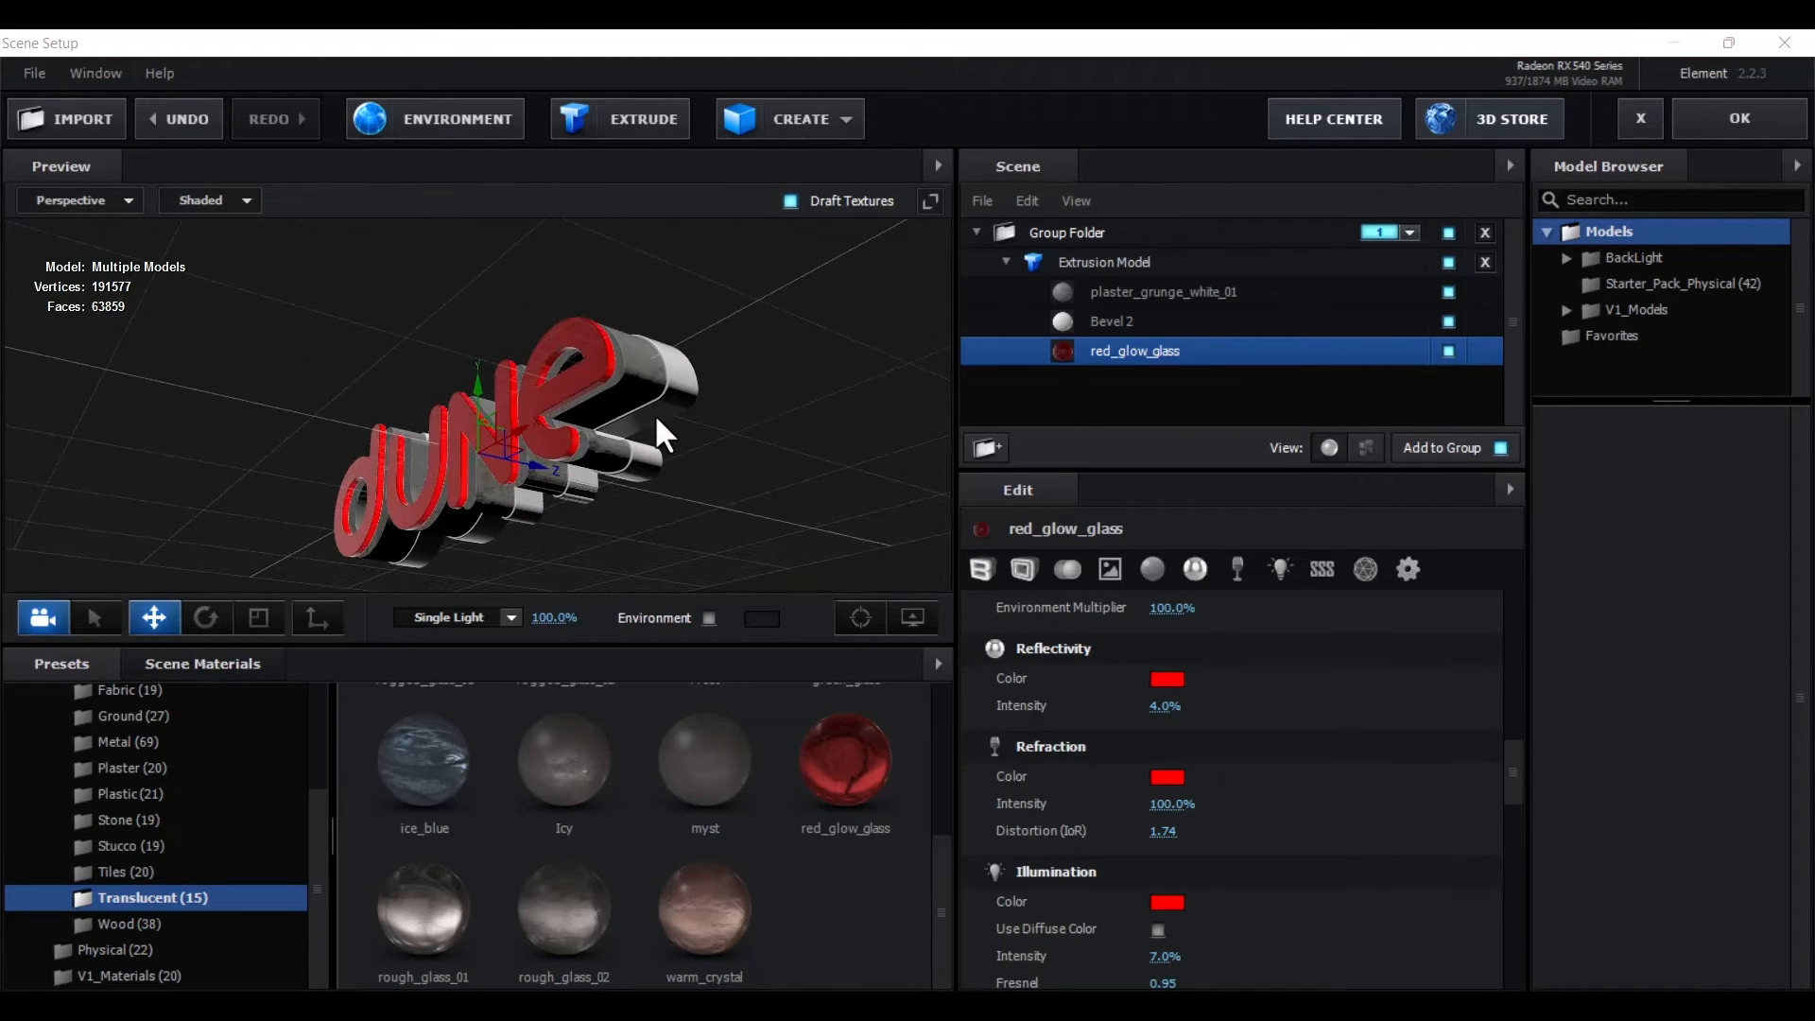
{"action": "left_click_drag", "start_coordinate": [315, 891], "coordinate": [315, 837]}
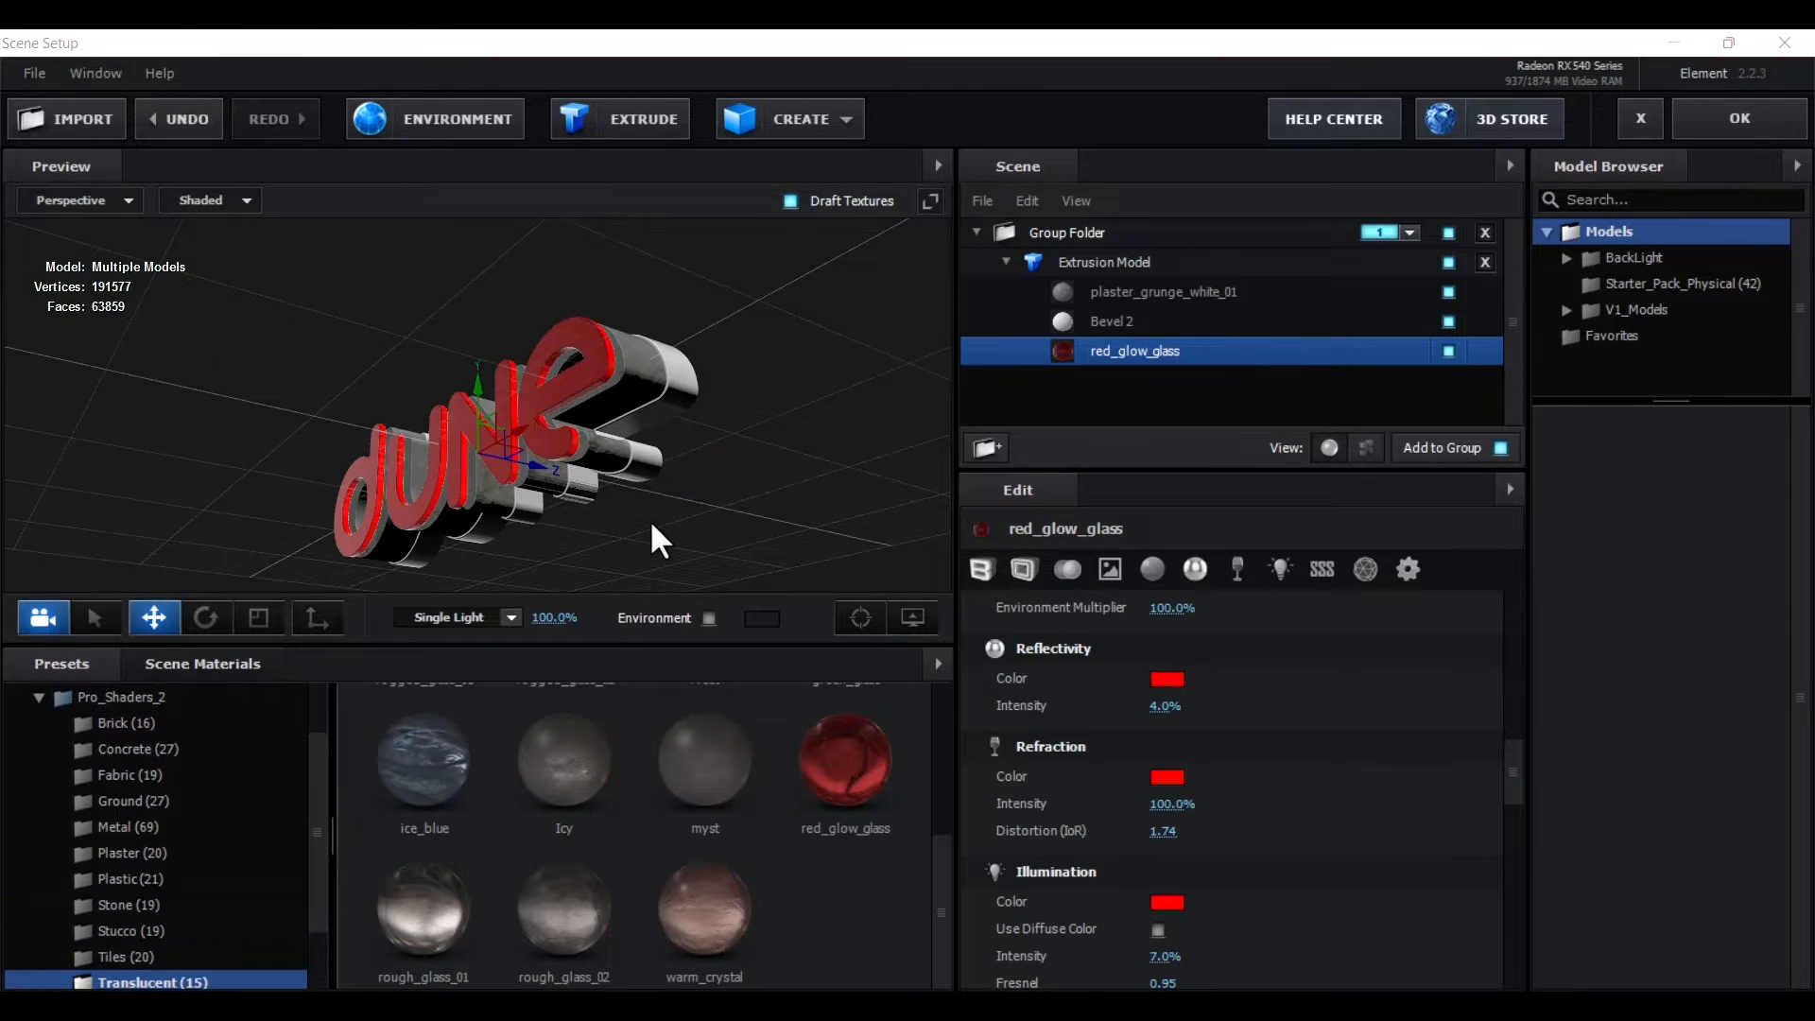
{"action": "mouse_move", "coordinate": [649, 518]}
{"action": "left_mouse_down"}
{"action": "mouse_move", "coordinate": [662, 492]}
{"action": "mouse_move", "coordinate": [665, 553]}
{"action": "mouse_move", "coordinate": [671, 537]}
{"action": "left_mouse_up"}
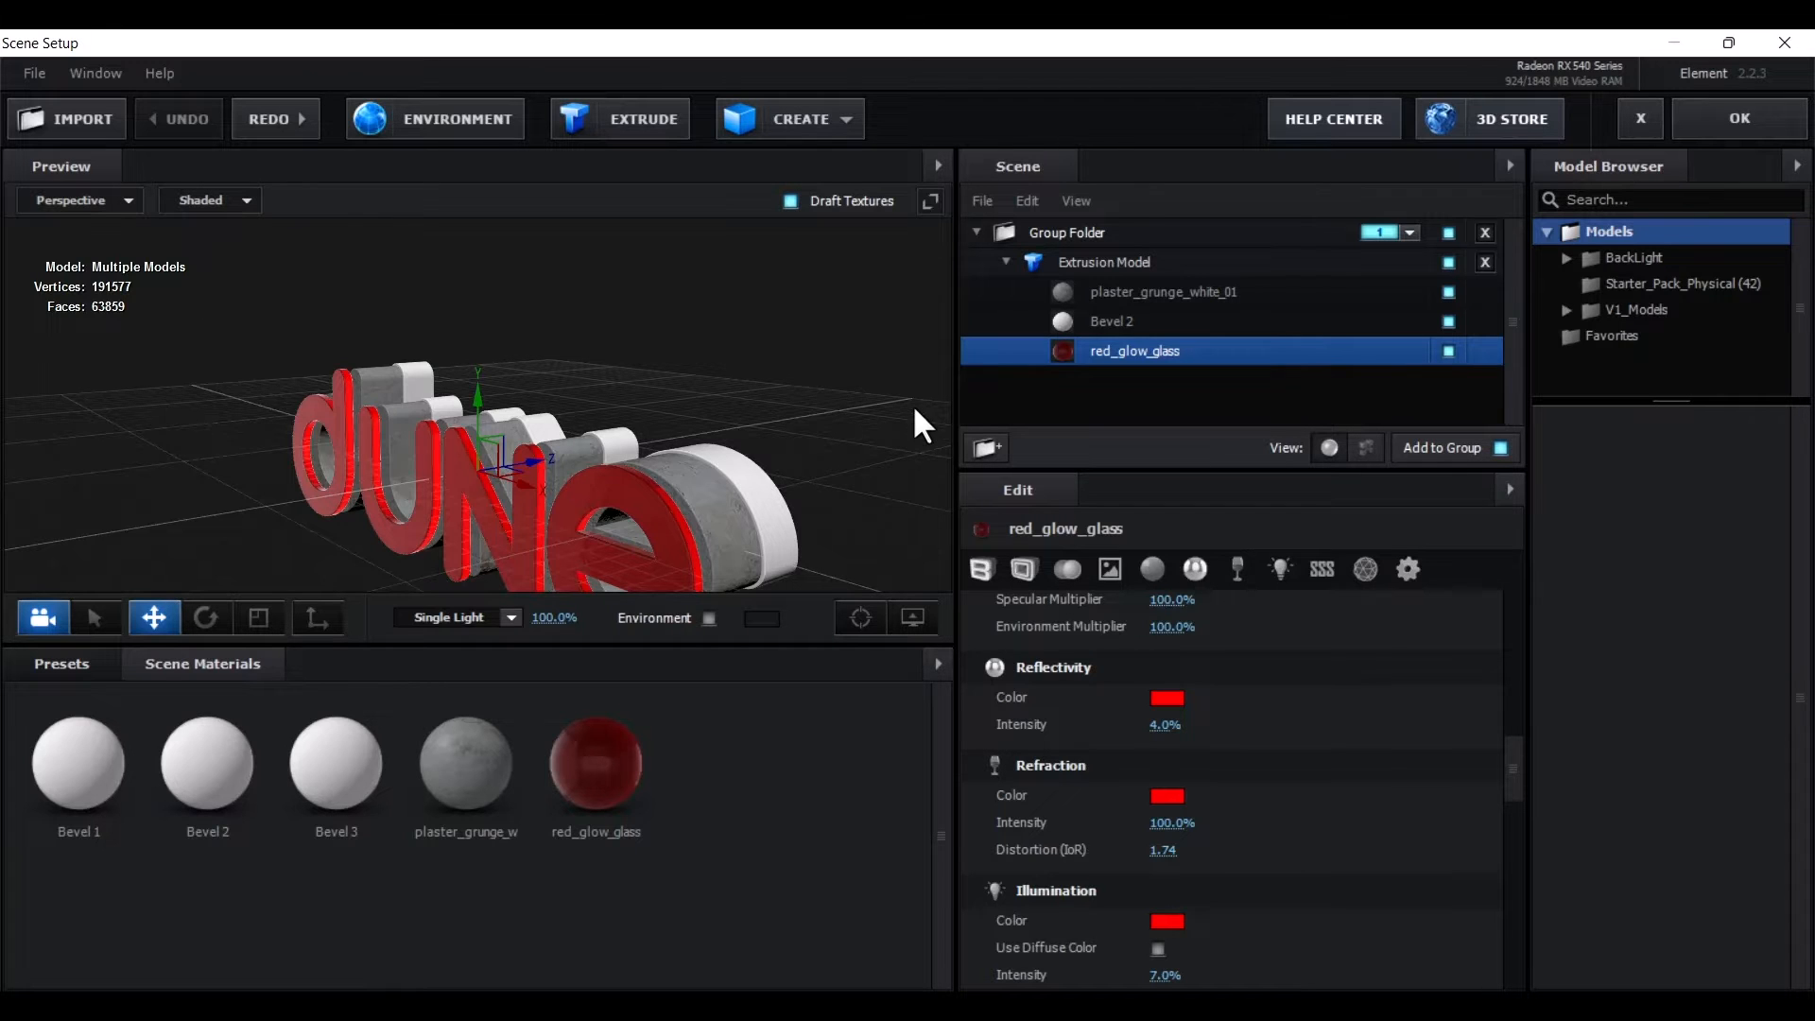
Set the Extrusion Model's tessellation Path Resolution to Extreme and inspect the curved edges of the letters
{"action": "left_click", "coordinate": [1142, 256]}
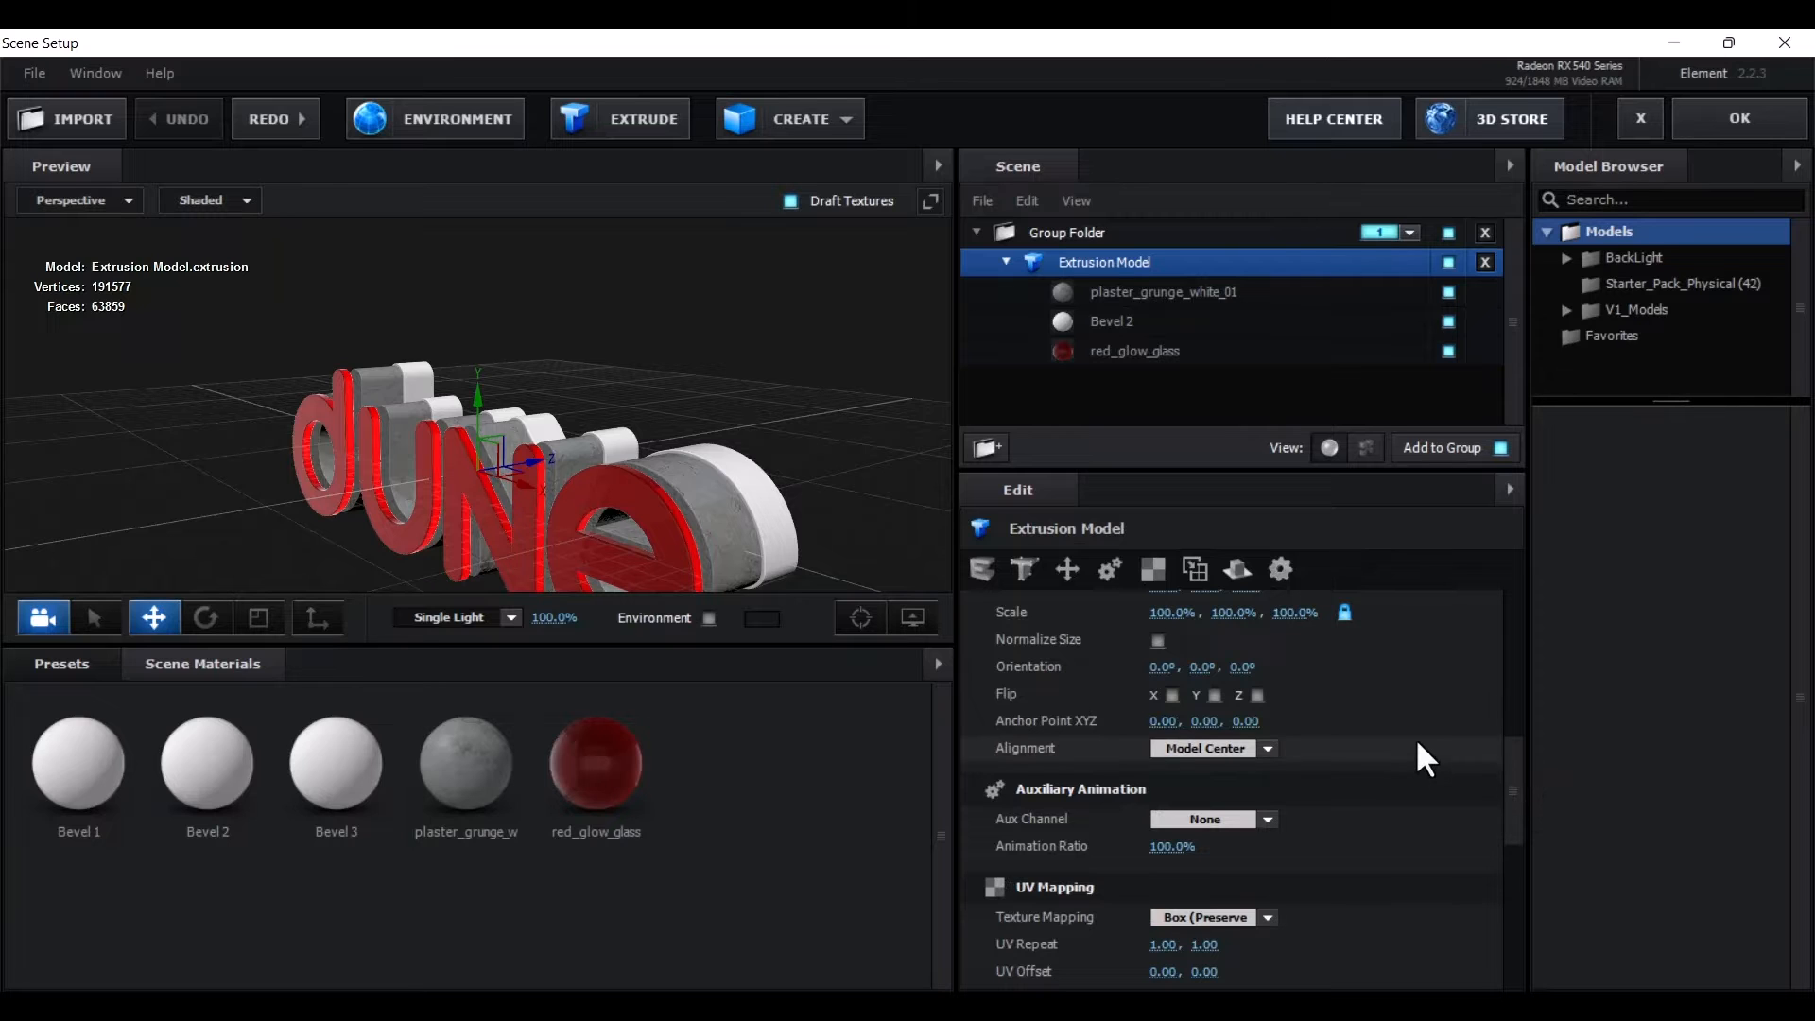
{"action": "scroll", "coordinate": [1418, 744], "scroll_direction": "down", "scroll_amount": 6}
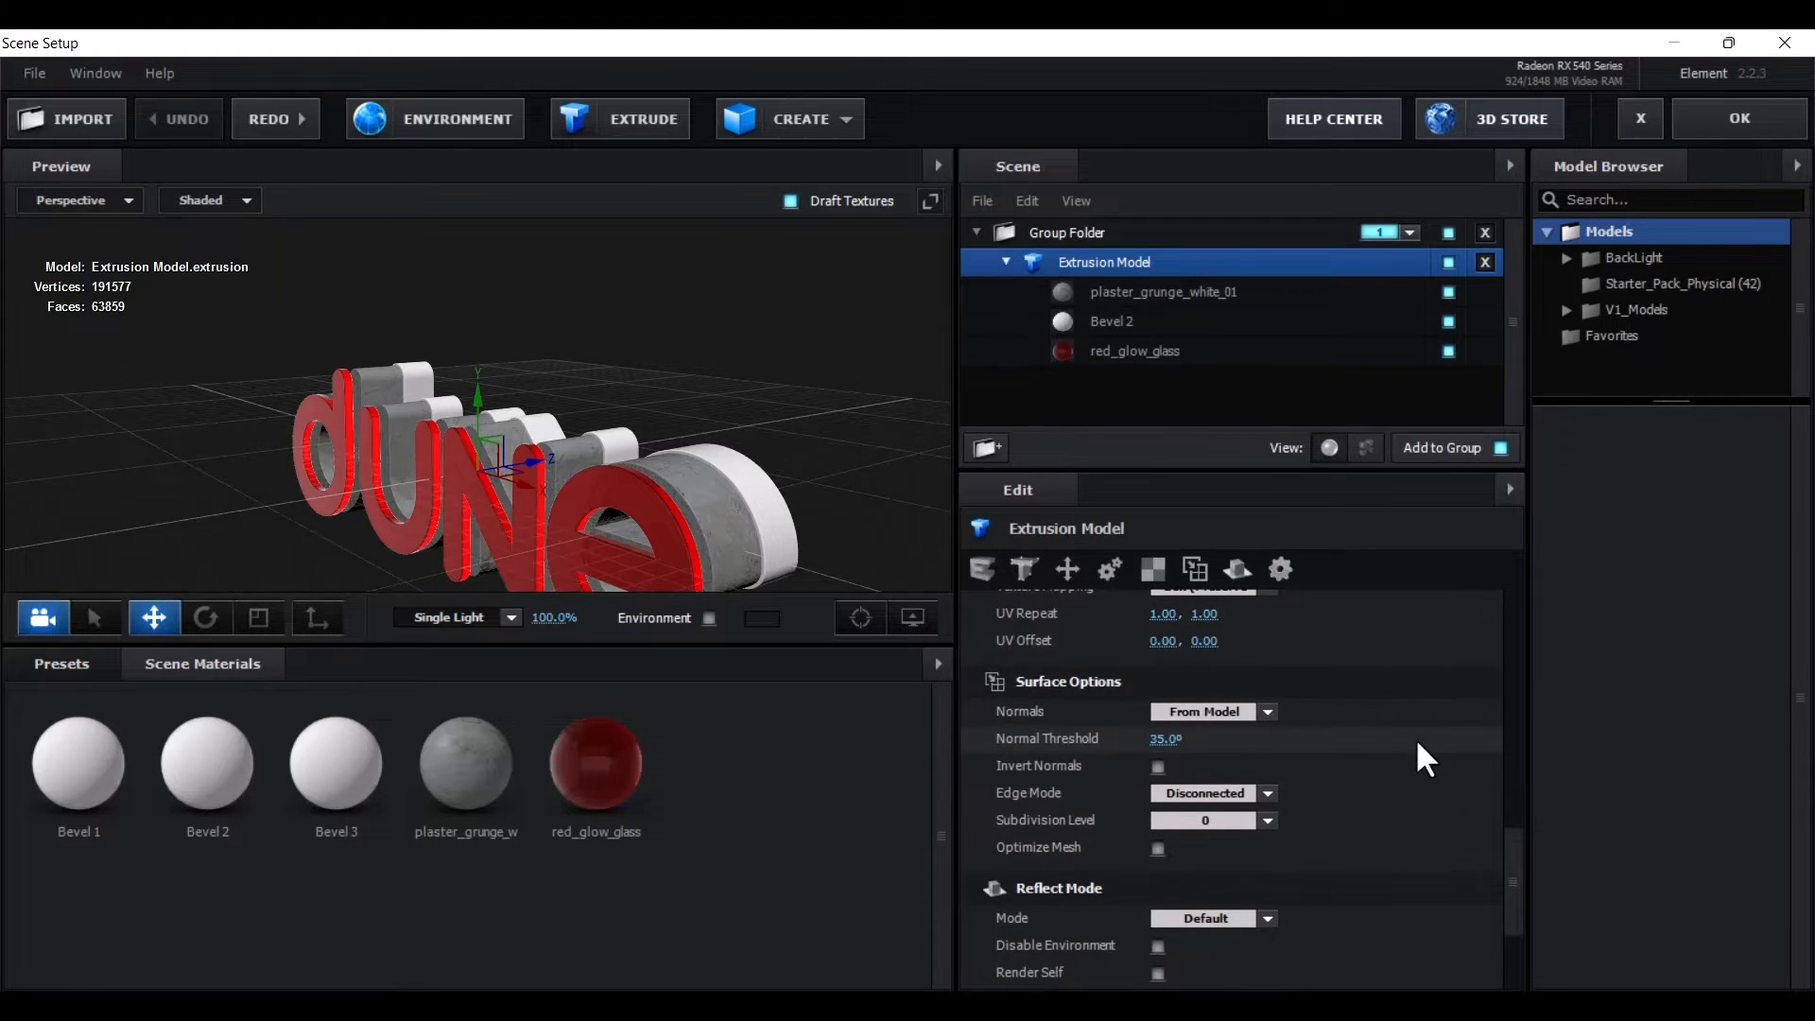
{"action": "scroll", "coordinate": [1417, 744], "scroll_direction": "up", "scroll_amount": 6}
{"action": "scroll", "coordinate": [1417, 742], "scroll_direction": "up", "scroll_amount": 5}
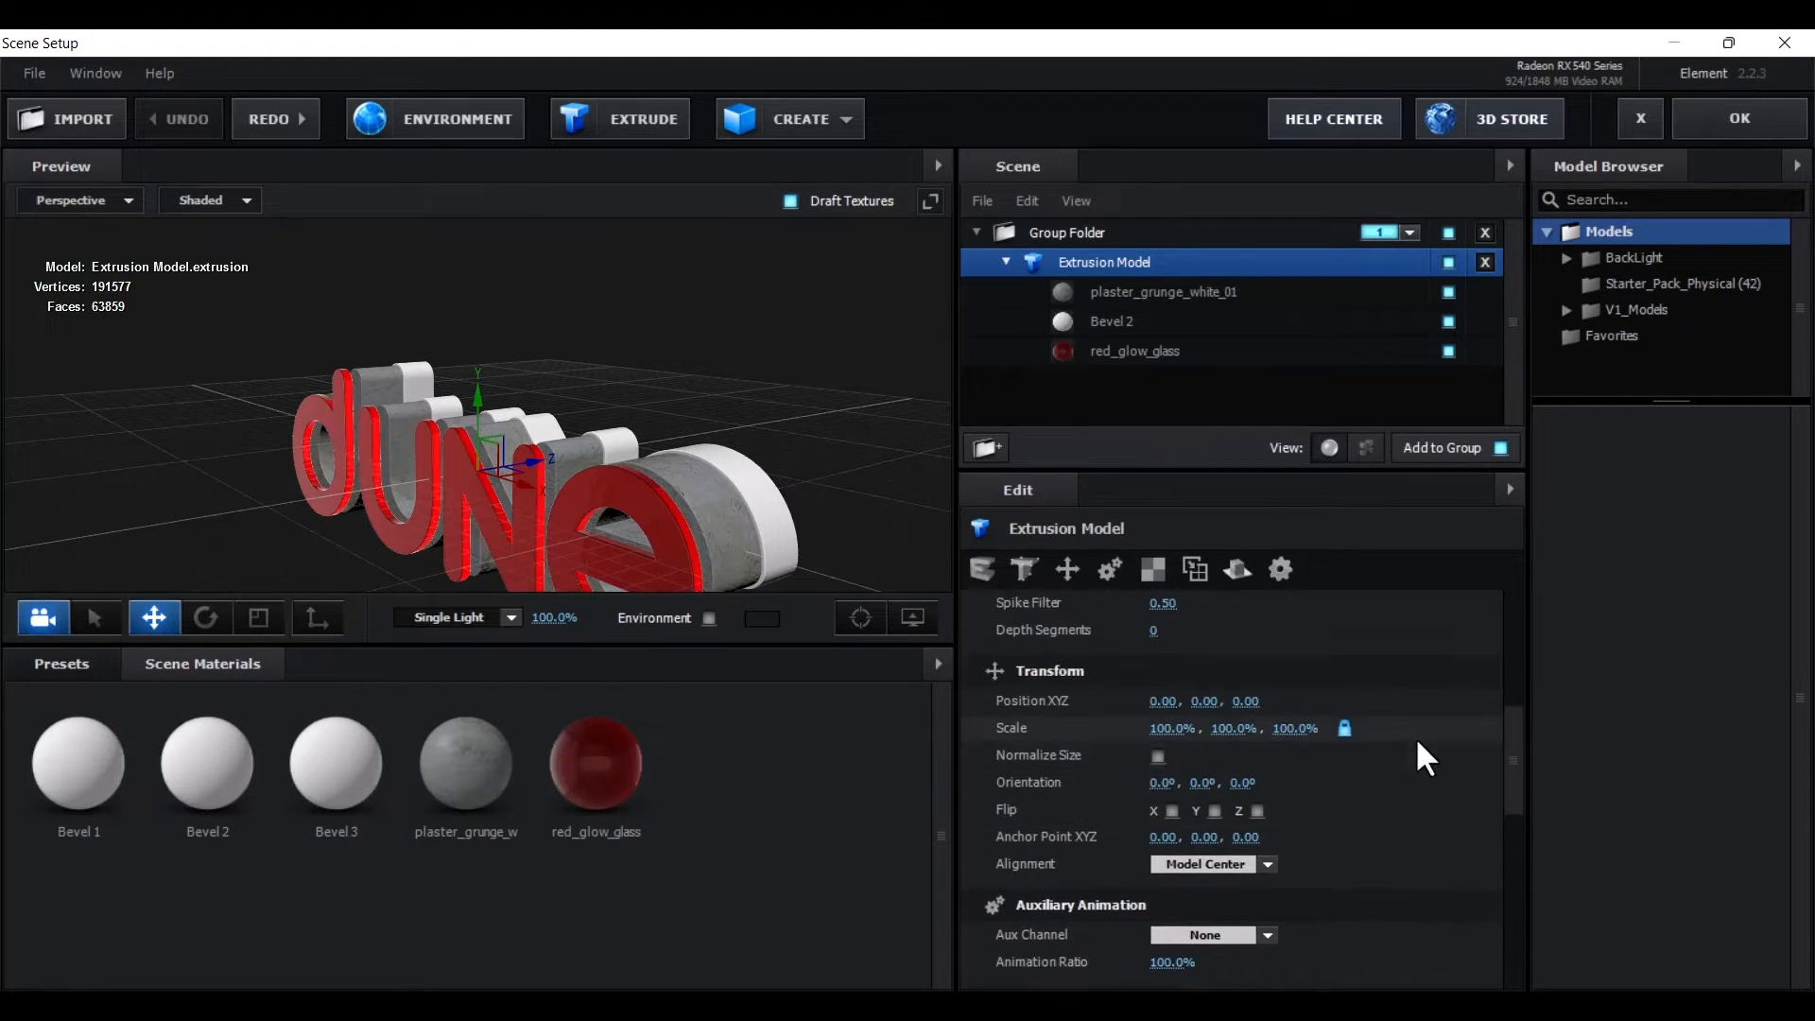
{"action": "scroll", "coordinate": [1249, 652], "scroll_direction": "down", "scroll_amount": 4}
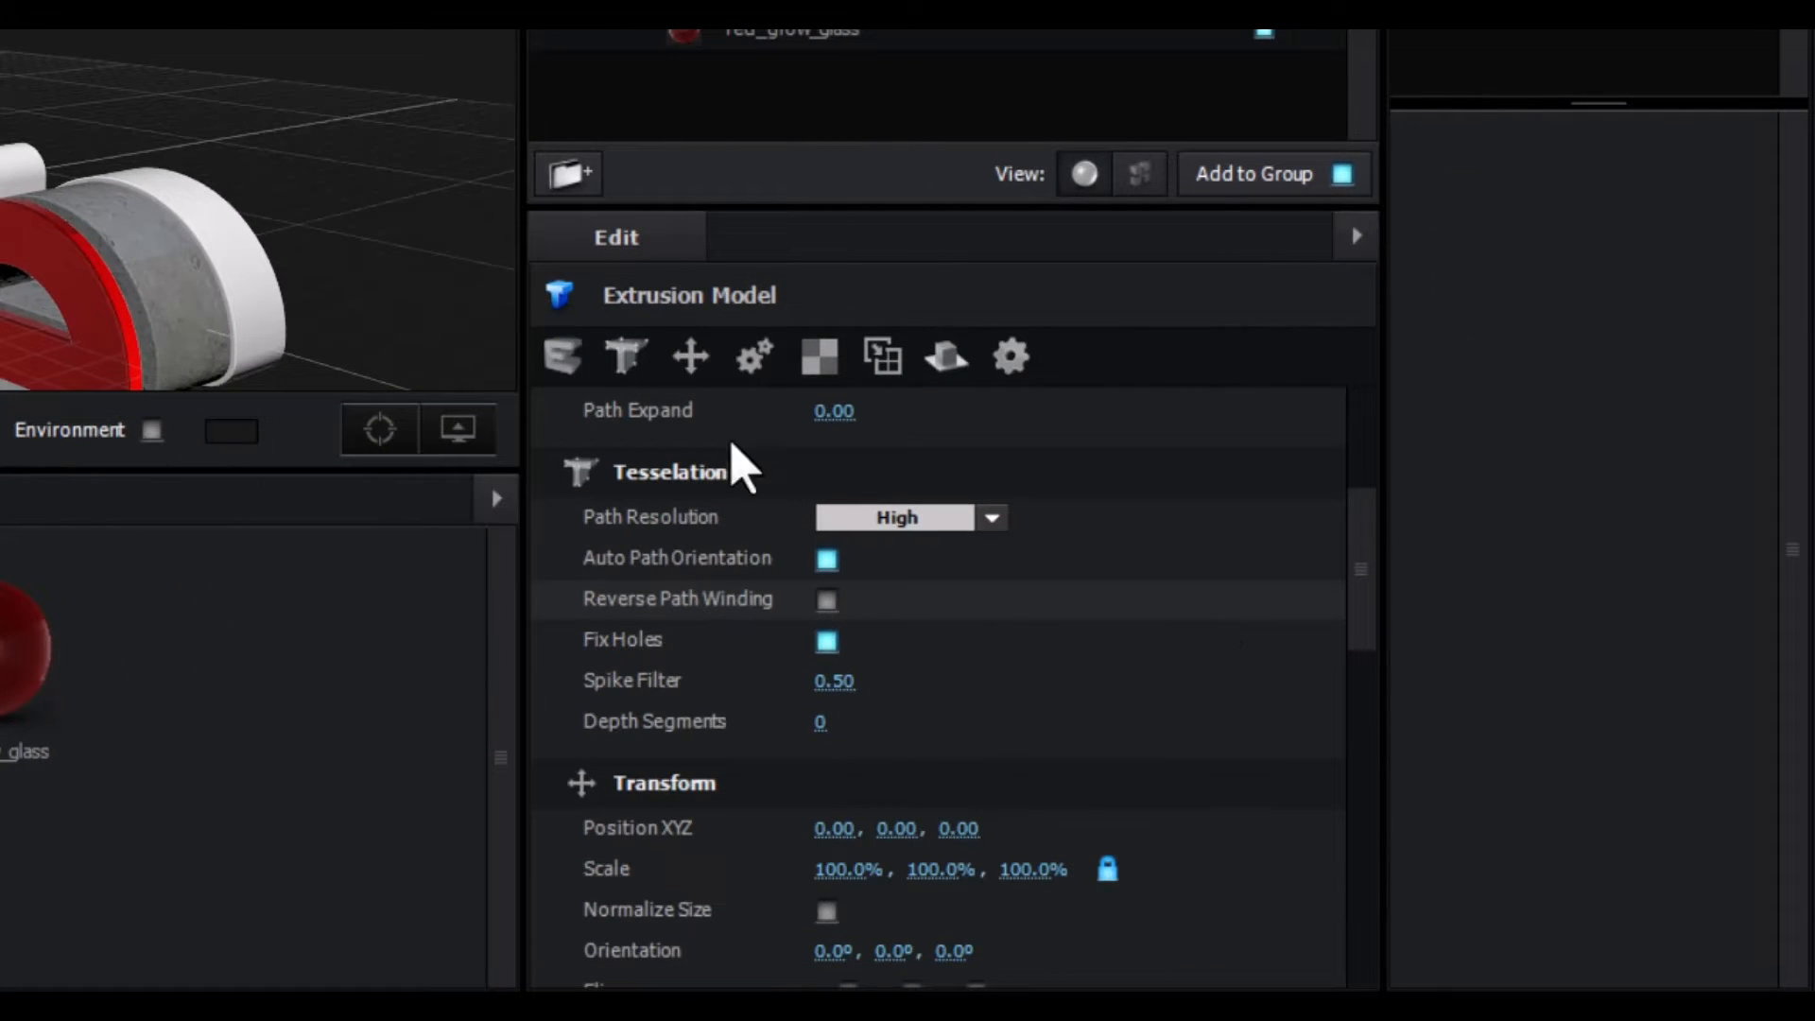
{"action": "scroll", "coordinate": [243, 129], "scroll_direction": "up", "scroll_amount": 5}
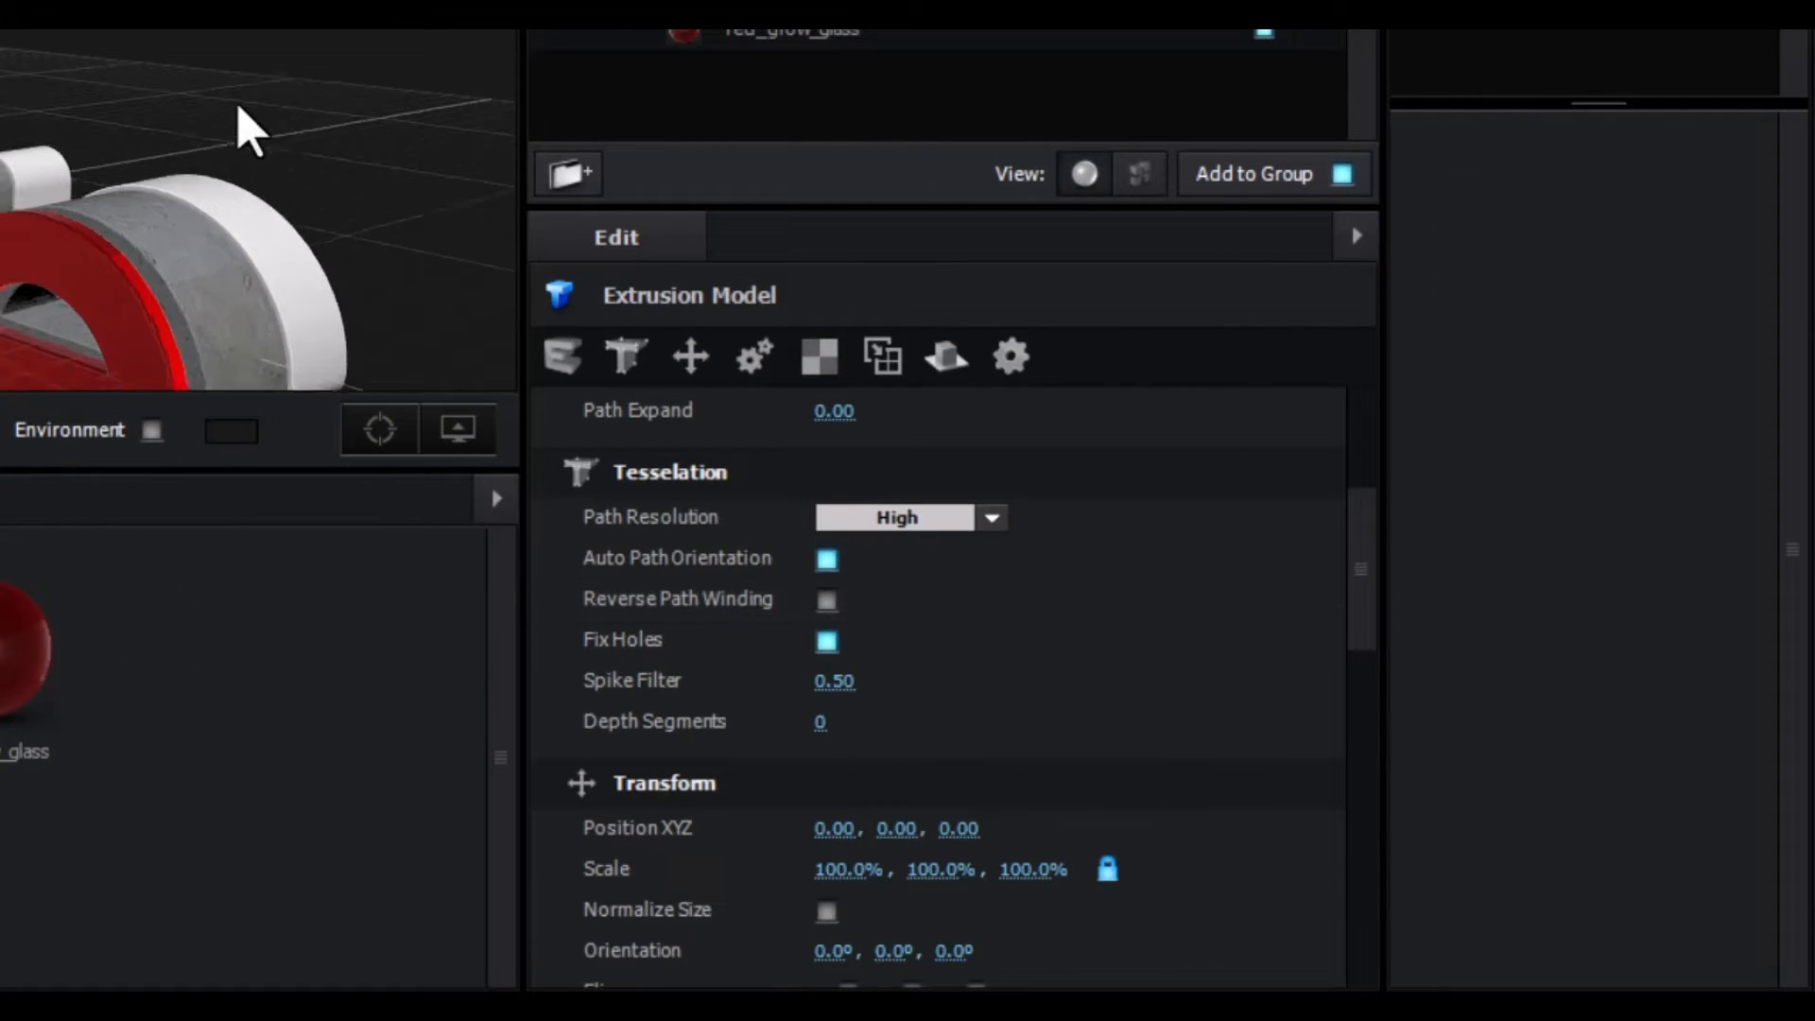
{"action": "left_click", "coordinate": [991, 522]}
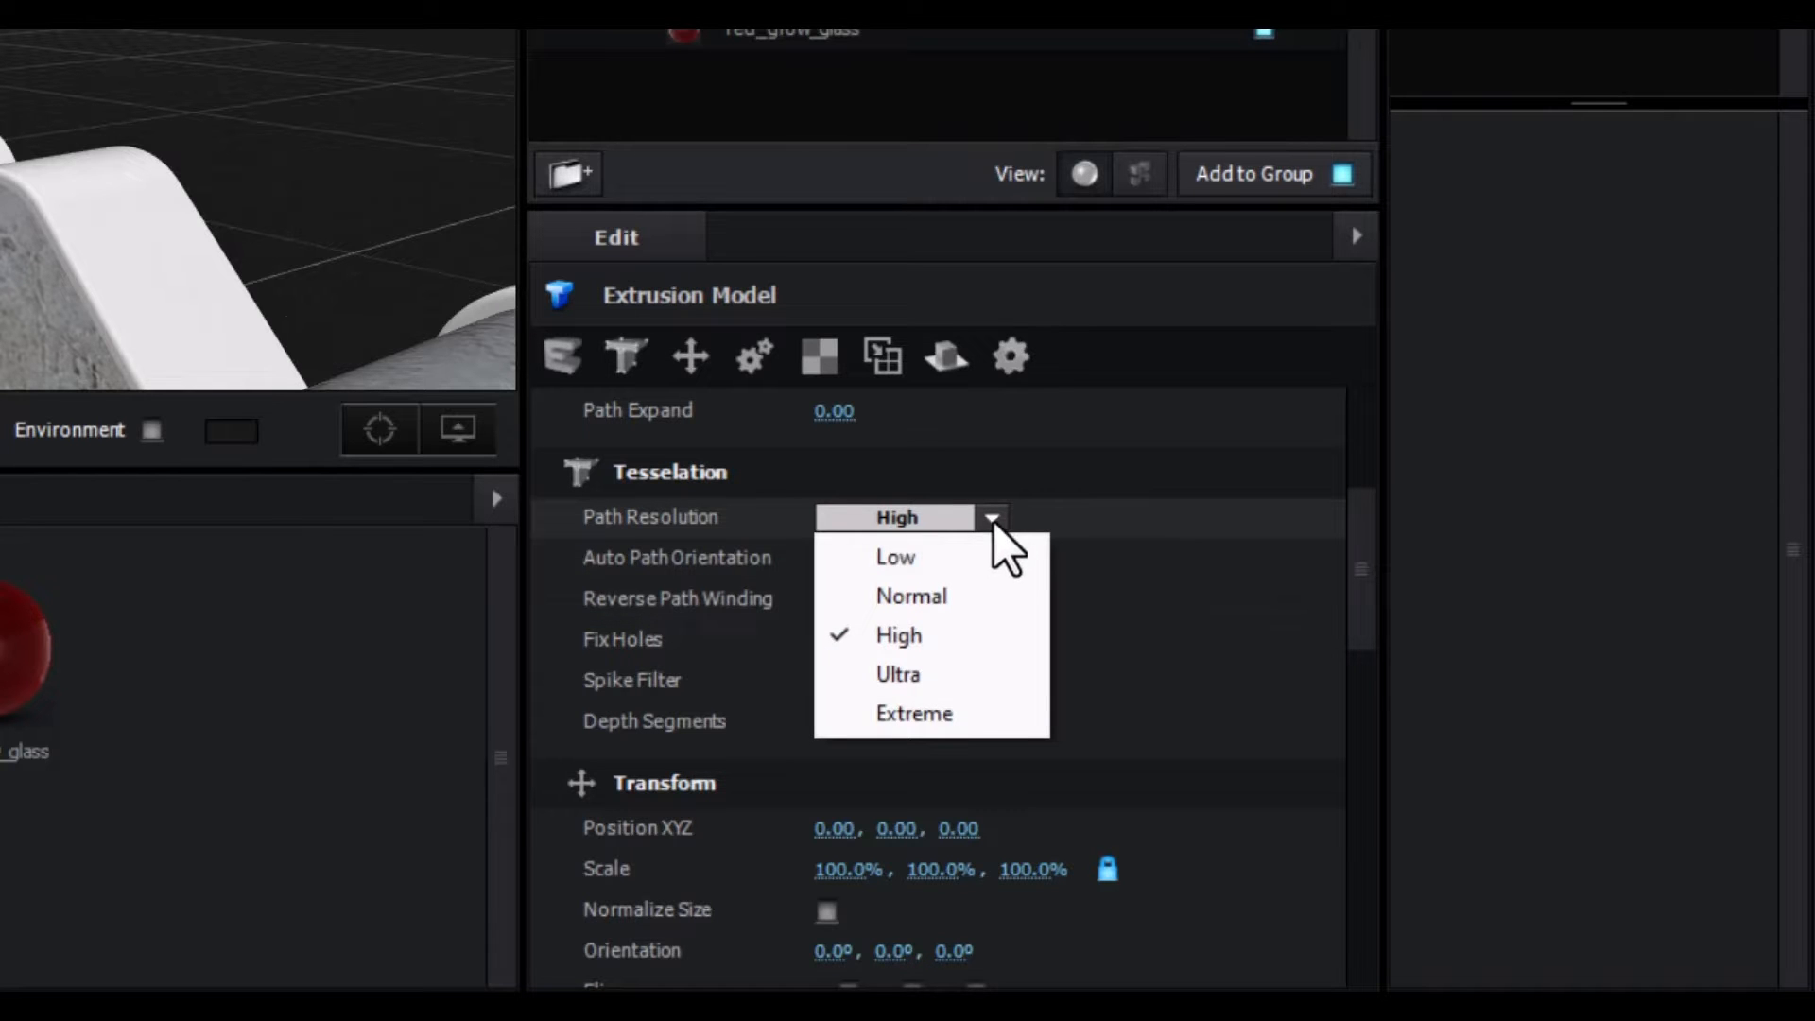
{"action": "left_click", "coordinate": [927, 718]}
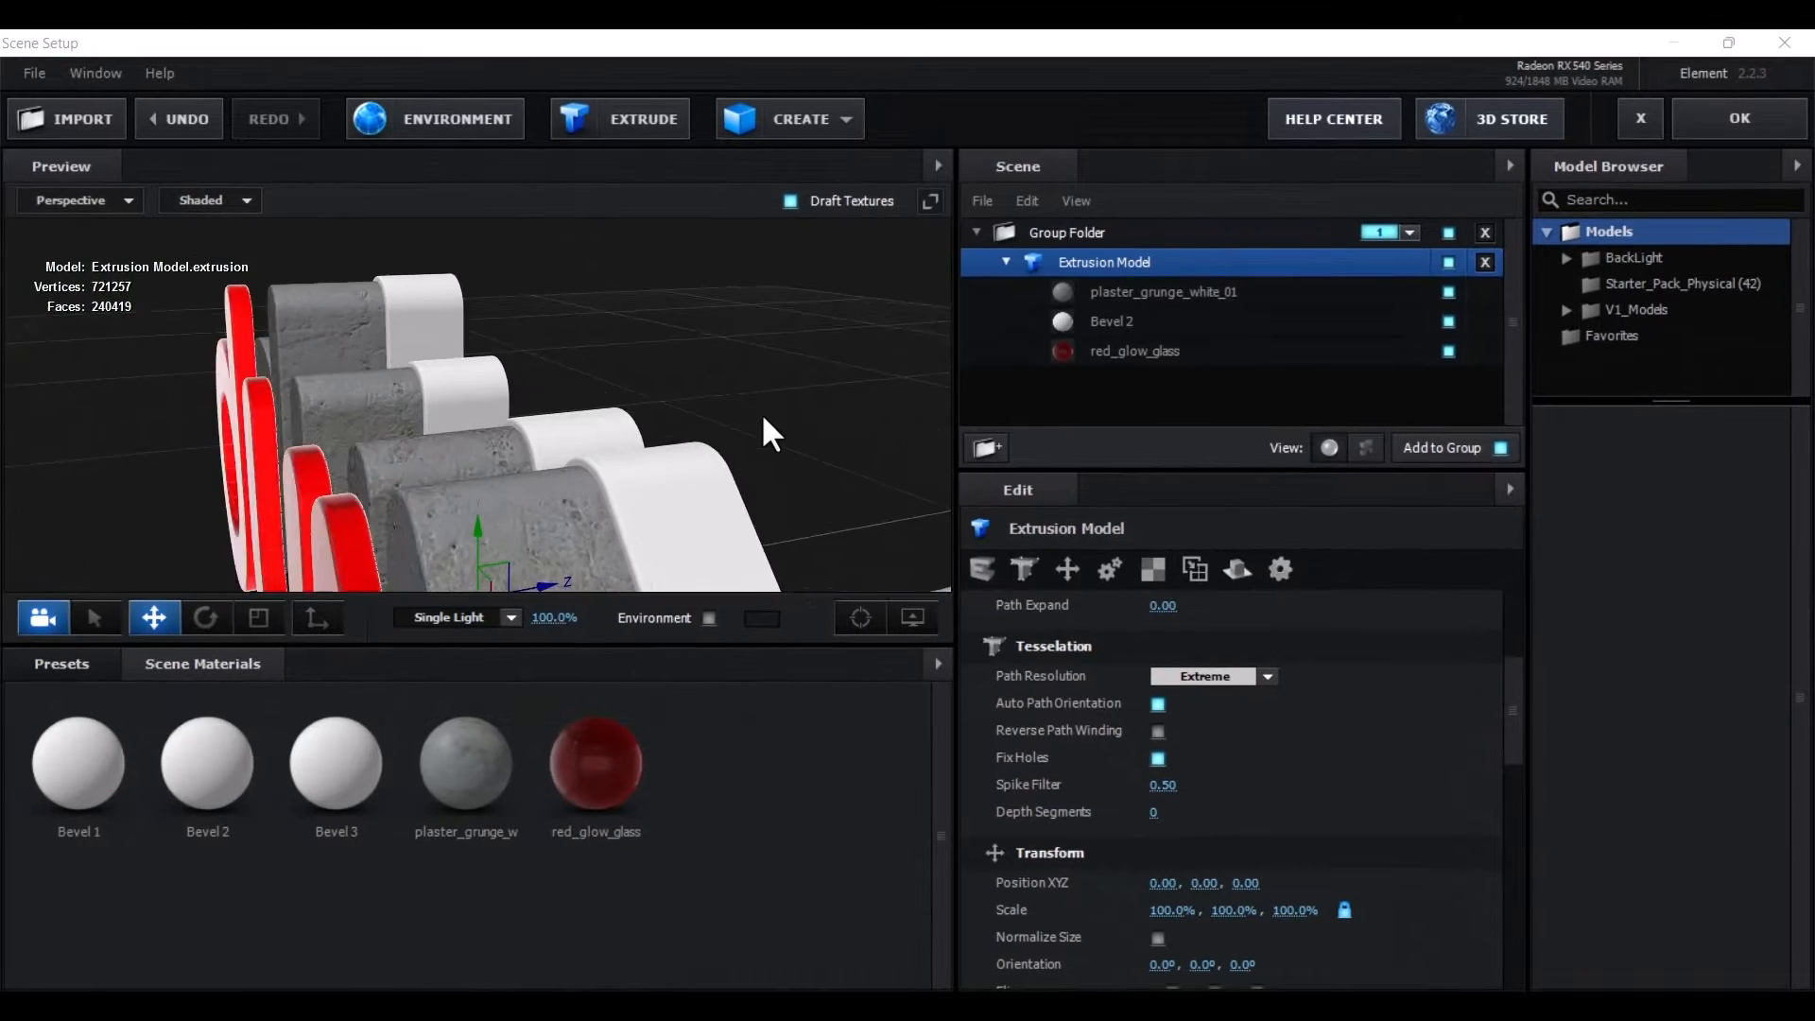
{"action": "left_click_drag", "start_coordinate": [233, 127], "coordinate": [206, 61]}
{"action": "mouse_move", "coordinate": [745, 373]}
{"action": "left_mouse_down"}
{"action": "mouse_move", "coordinate": [762, 401]}
{"action": "mouse_move", "coordinate": [707, 388]}
{"action": "mouse_move", "coordinate": [756, 359]}
{"action": "left_mouse_up"}
{"action": "scroll", "coordinate": [706, 378], "scroll_direction": "down", "scroll_amount": 4}
Set the red_glow_glass material's Reflectivity Intensity to 100% and check the letters from several angles
{"action": "left_click", "coordinate": [1165, 352]}
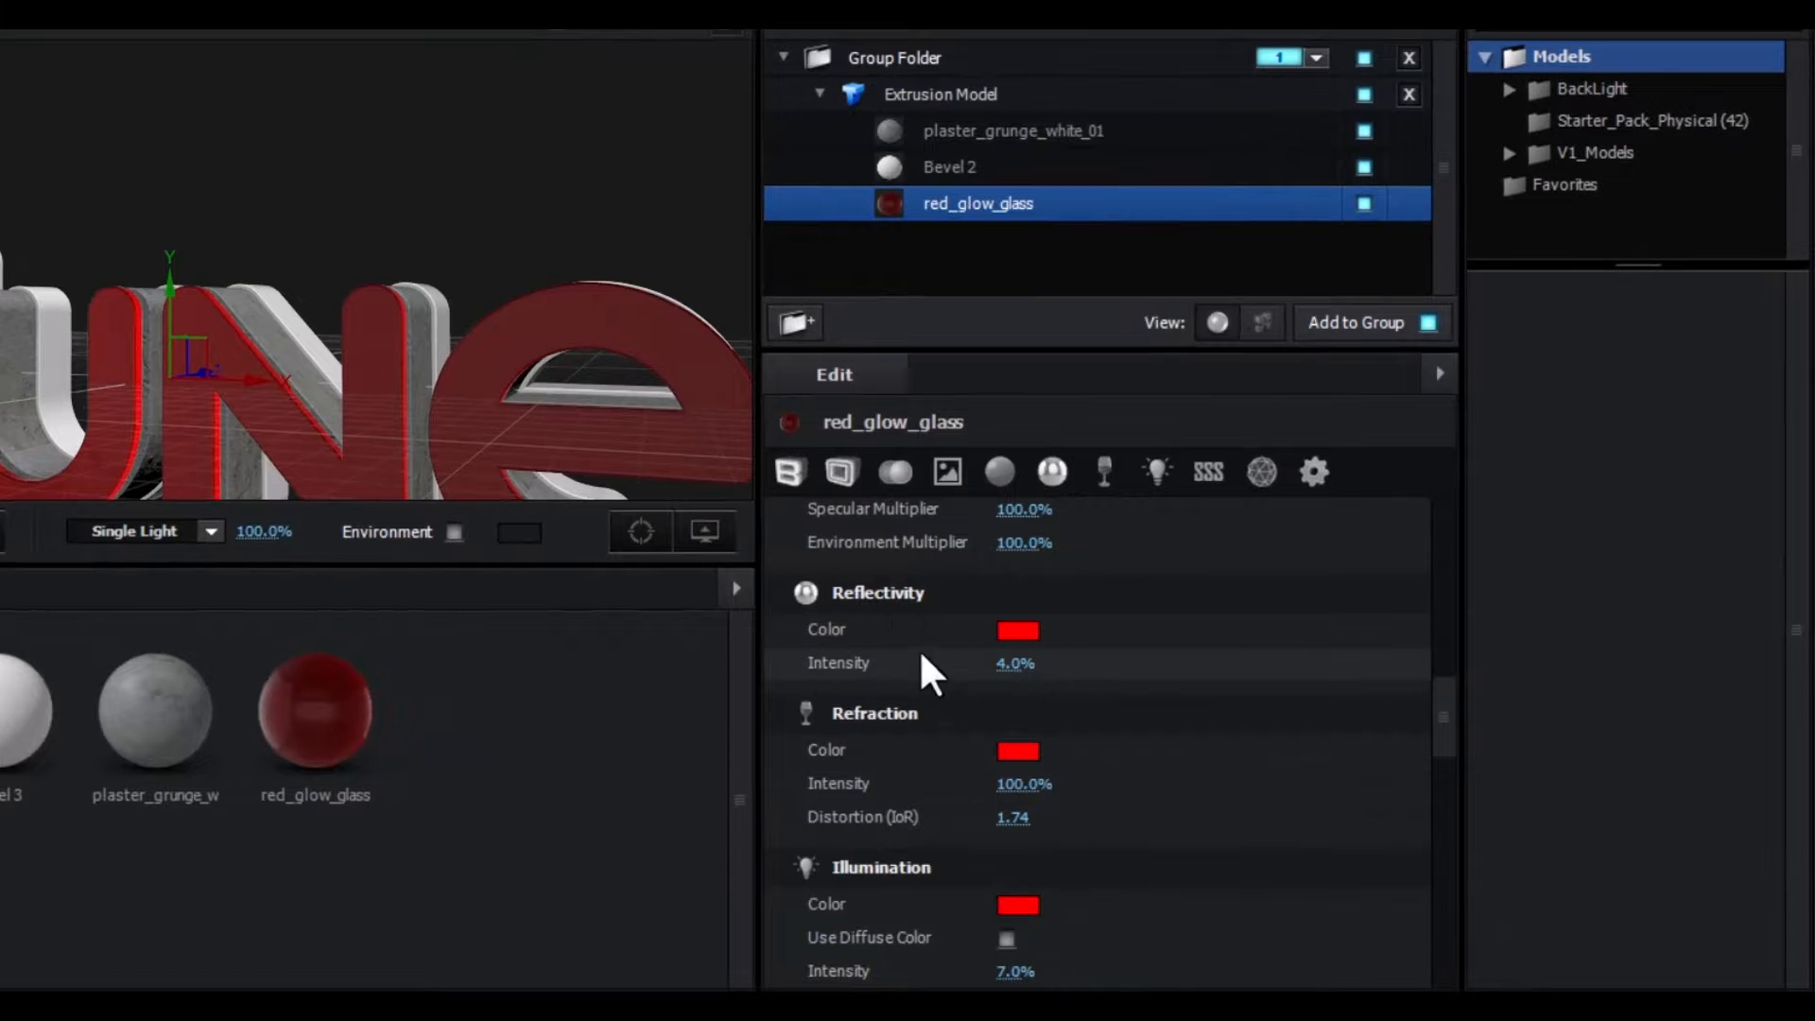
{"action": "left_click_drag", "start_coordinate": [518, 355], "coordinate": [442, 407]}
{"action": "scroll", "coordinate": [446, 344], "scroll_direction": "down", "scroll_amount": 1}
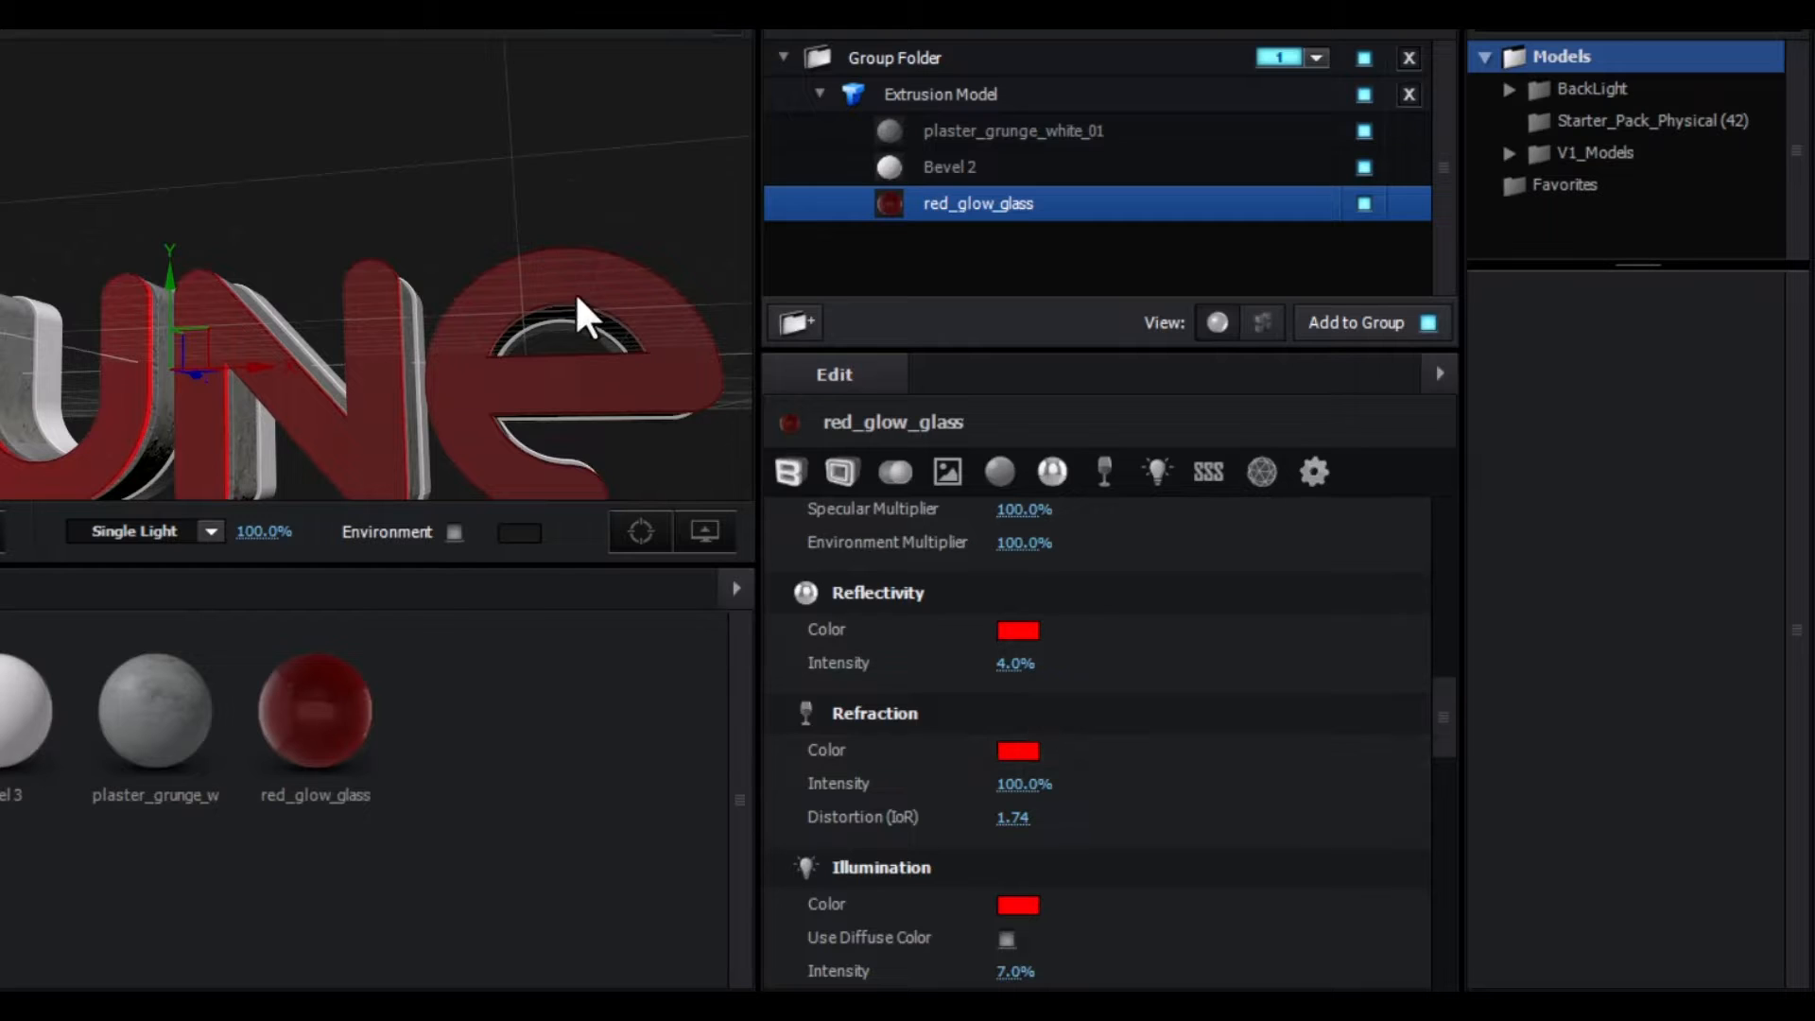
{"action": "left_click_drag", "start_coordinate": [579, 316], "coordinate": [579, 344]}
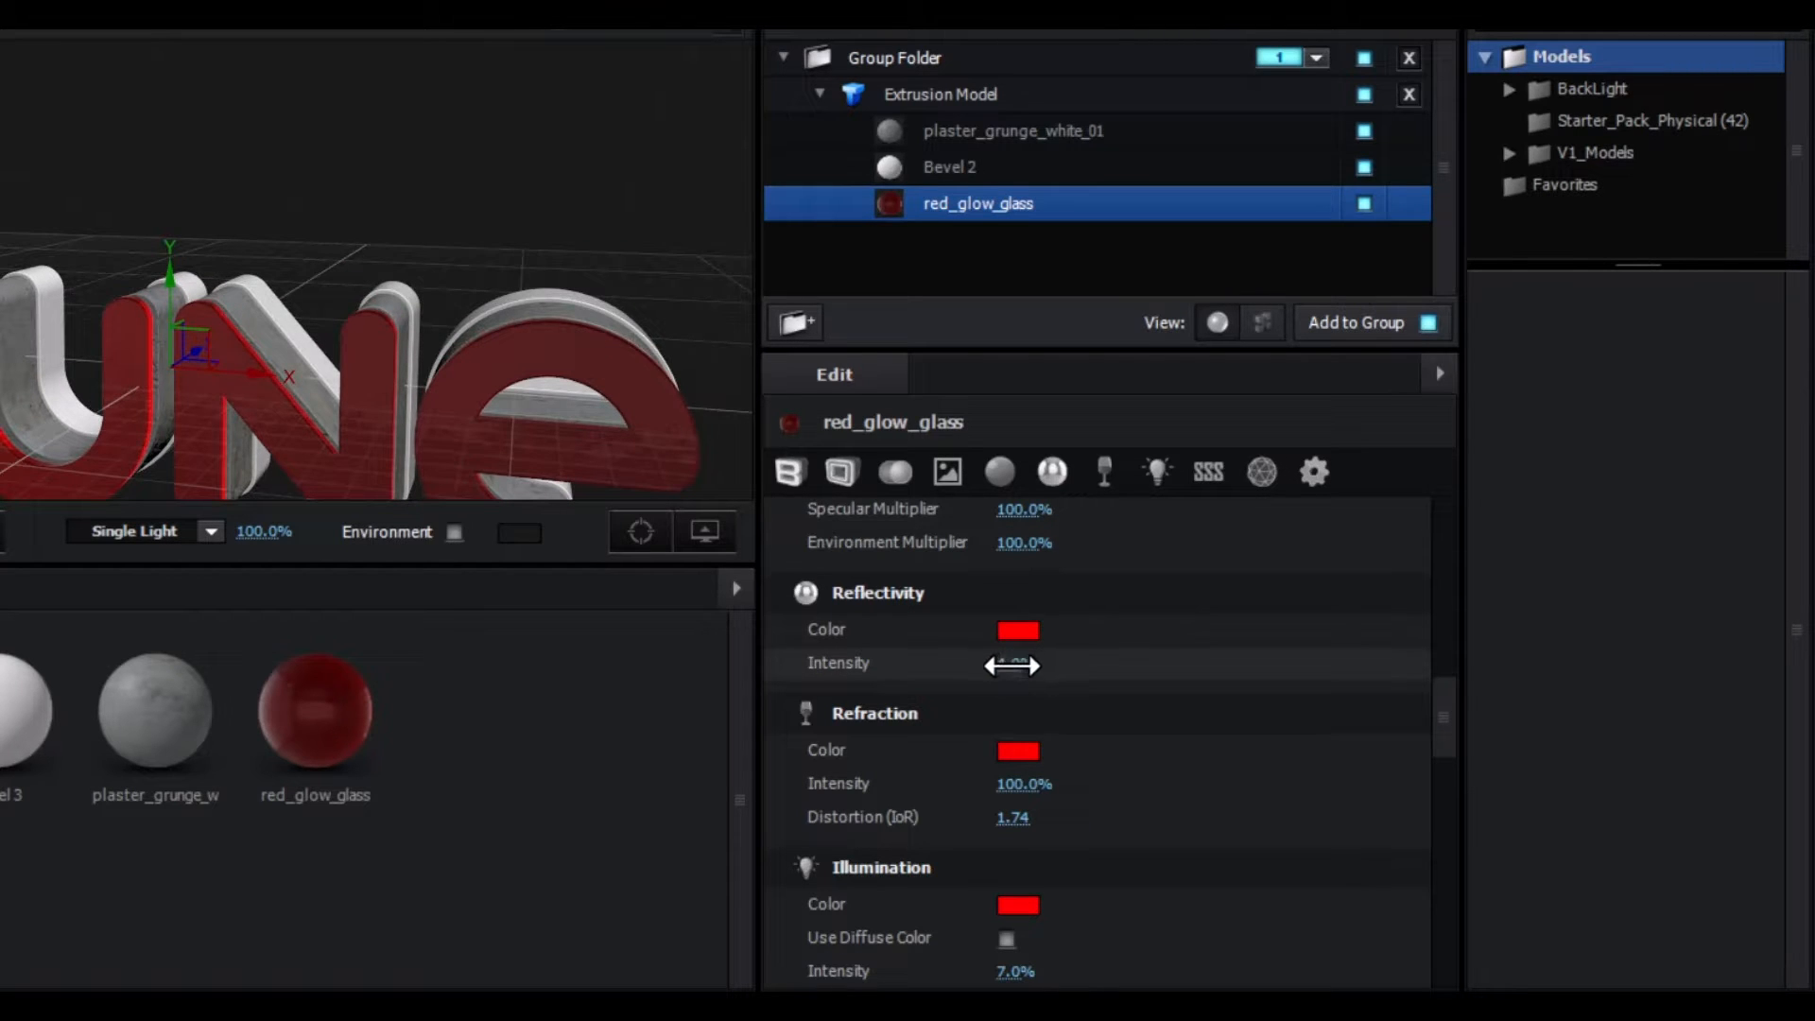
{"action": "left_click_drag", "start_coordinate": [1016, 662], "coordinate": [1286, 664]}
{"action": "left_click_drag", "start_coordinate": [609, 348], "coordinate": [575, 265]}
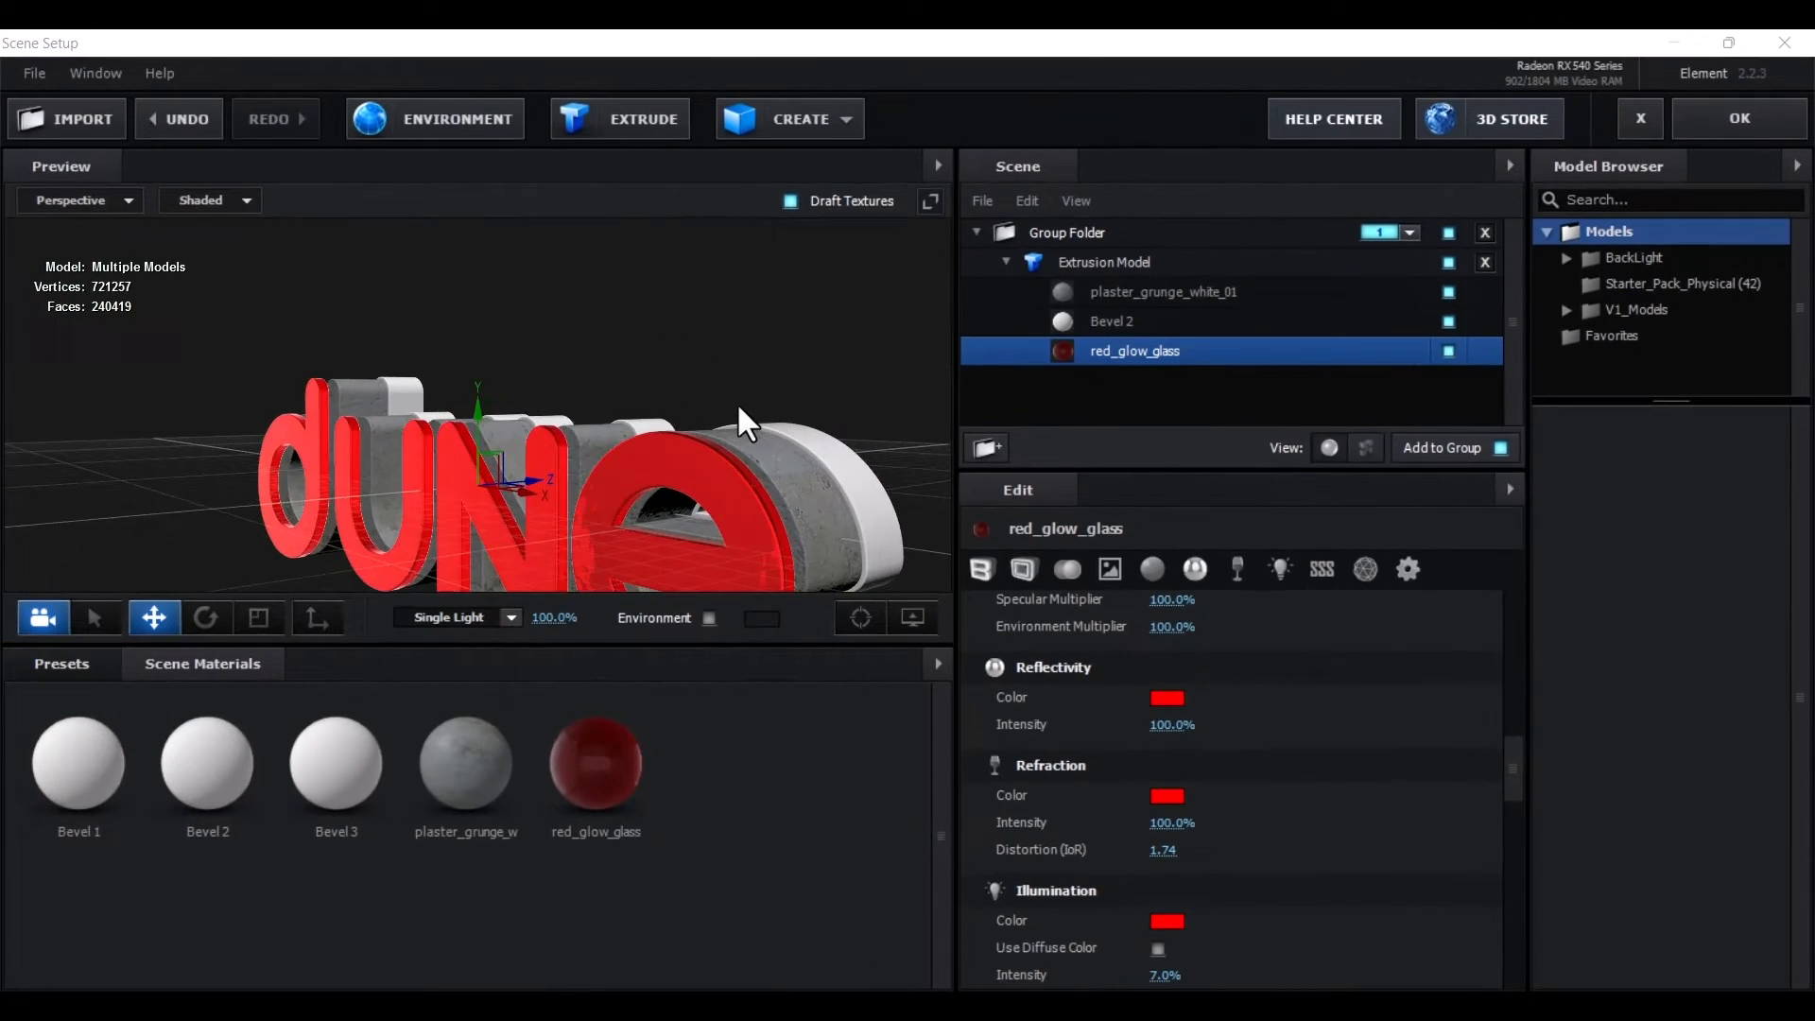
{"action": "left_click_drag", "start_coordinate": [738, 408], "coordinate": [625, 502]}
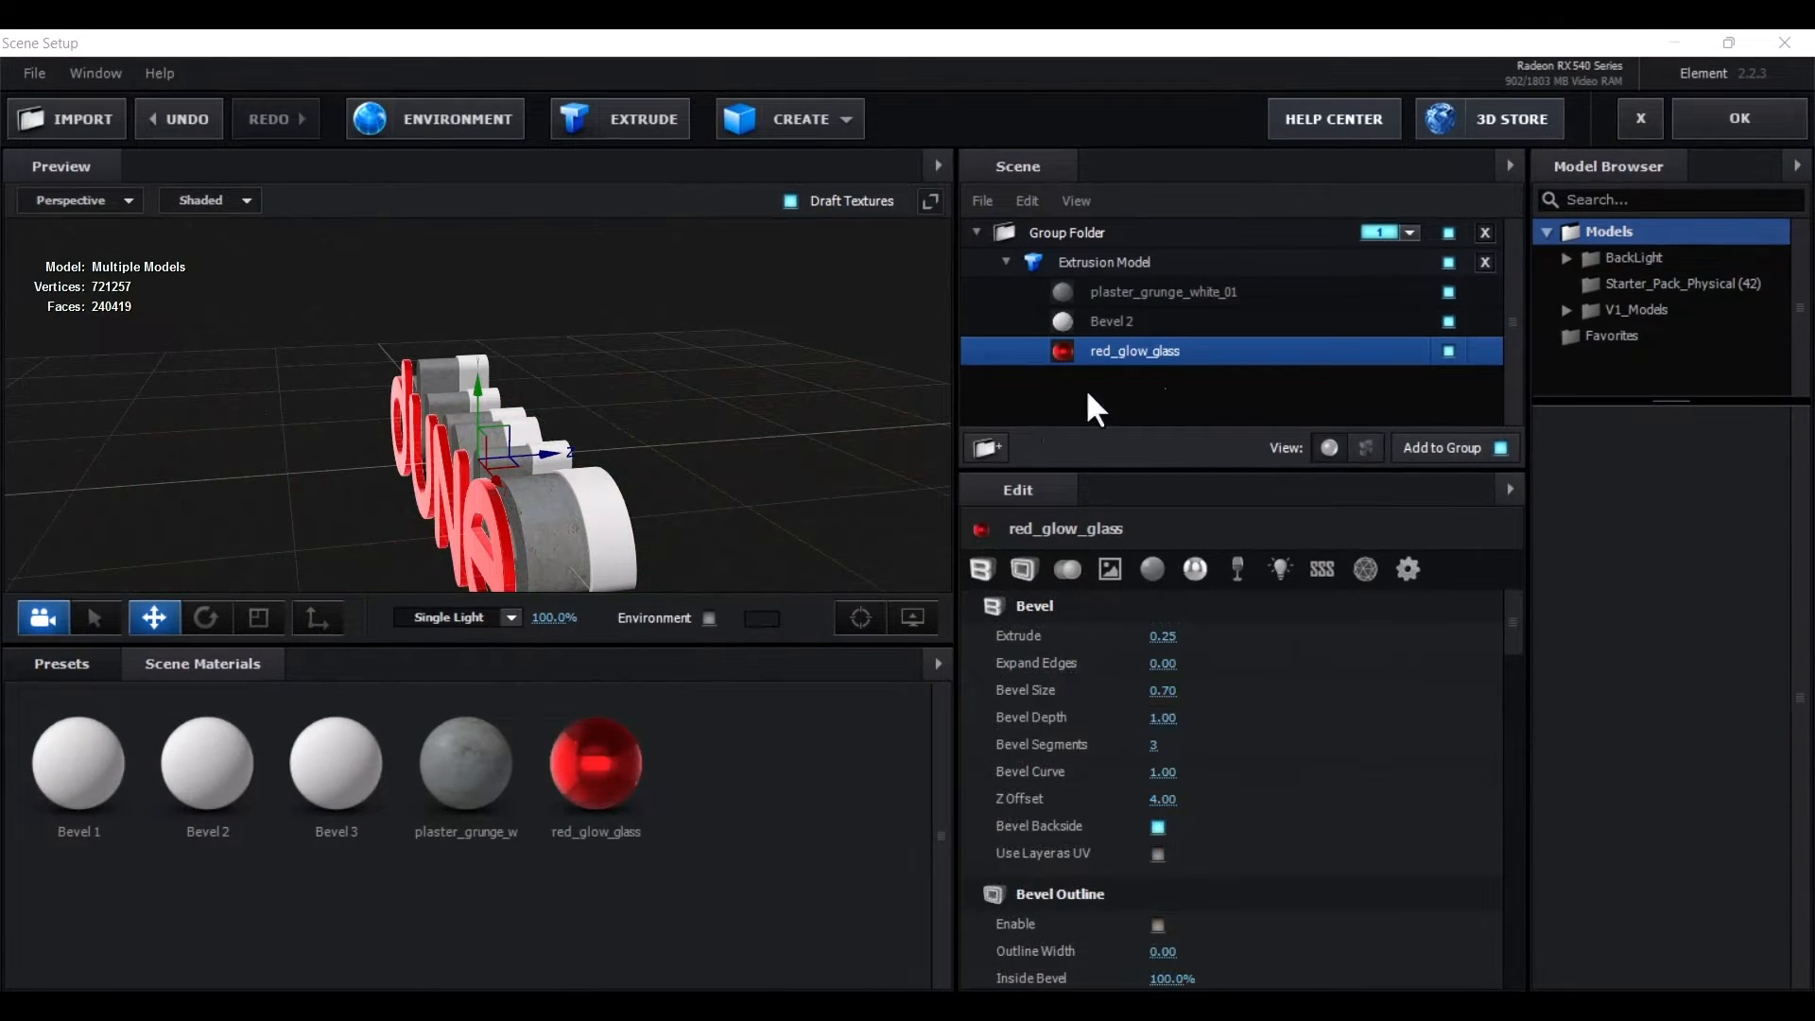
Try the plaster_grunge_white_02 preset from the Pro_Shaders_2 Plaster set on the plaster_grunge_white_01 bevel and undo the replacement
{"action": "left_click", "coordinate": [1165, 293]}
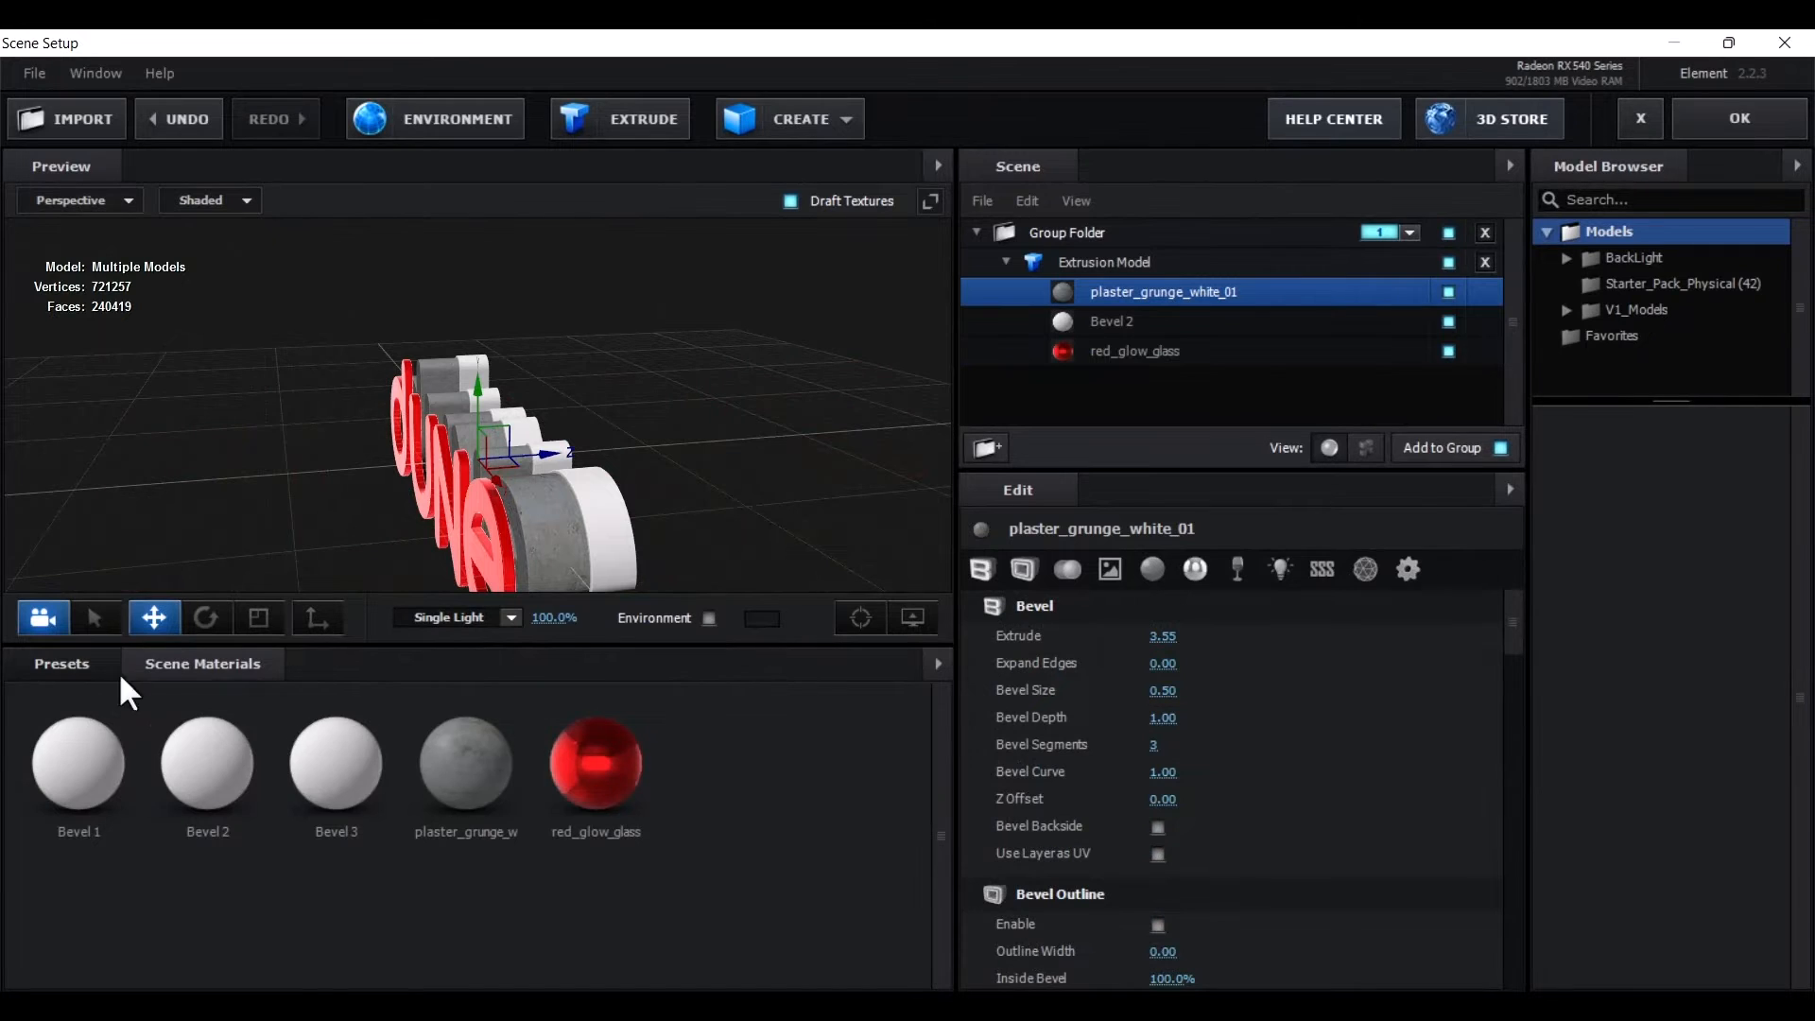
{"action": "left_click", "coordinate": [59, 662]}
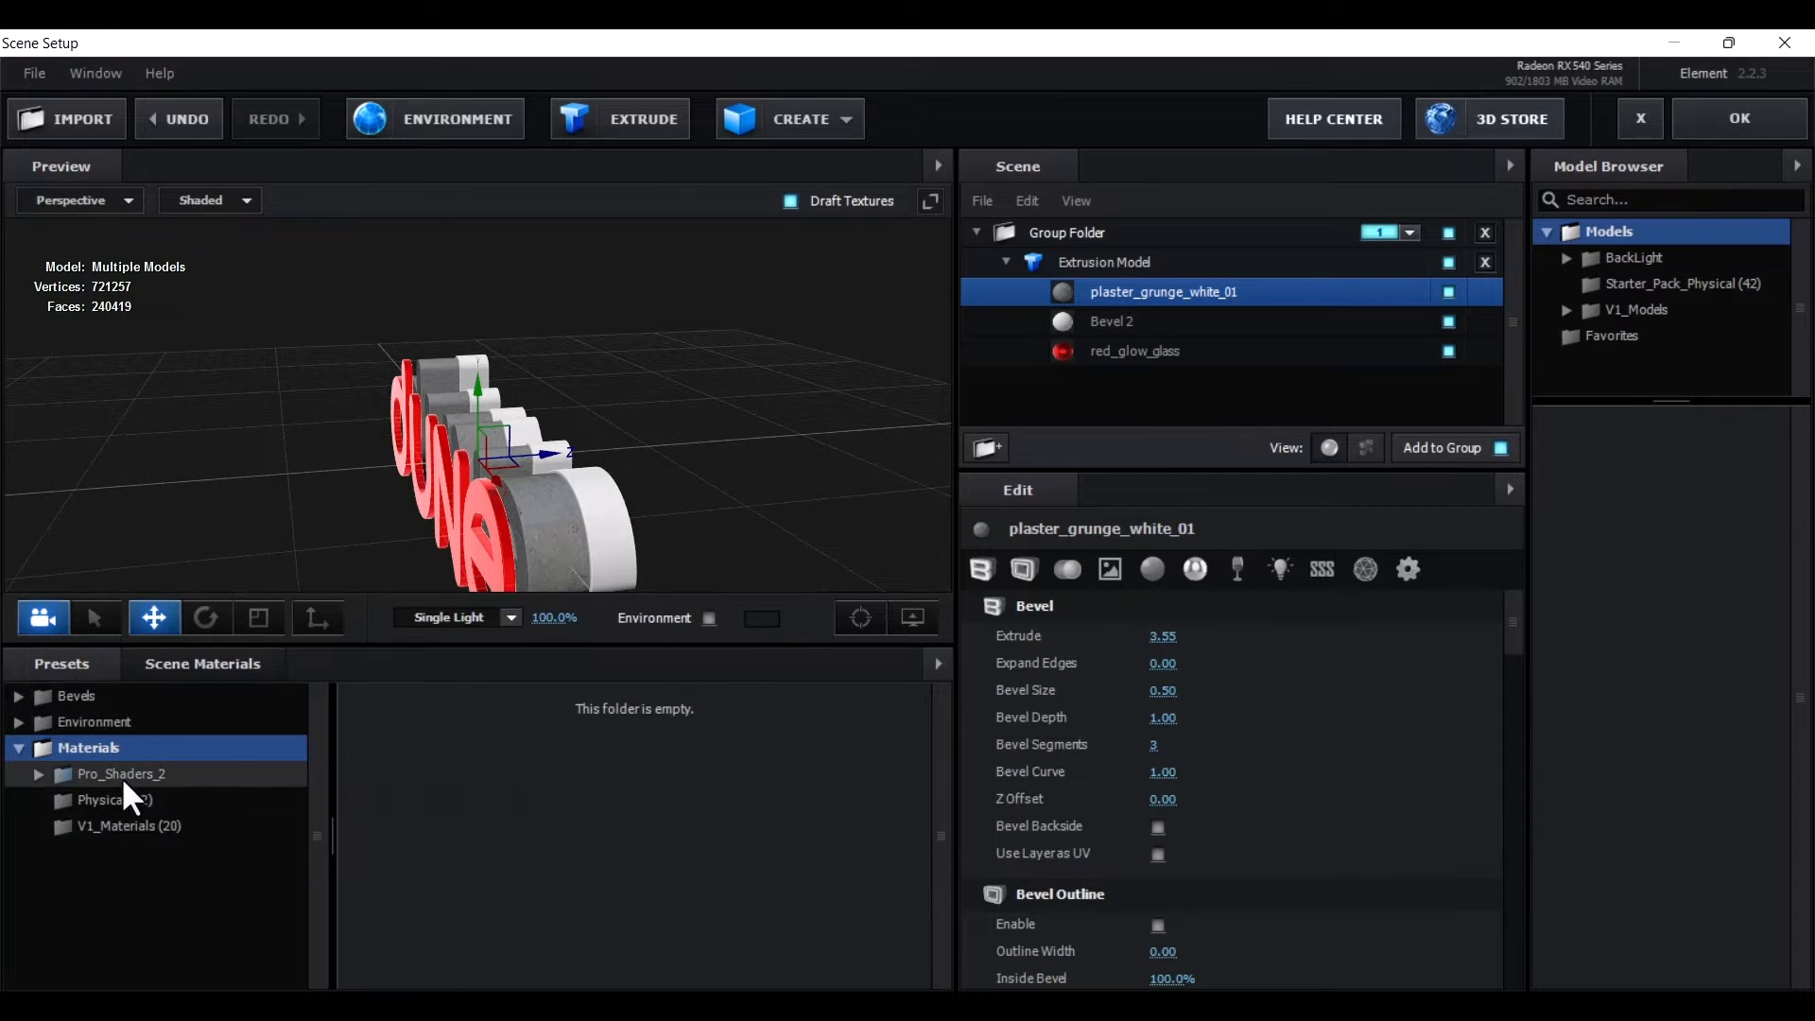
{"action": "left_click", "coordinate": [121, 775]}
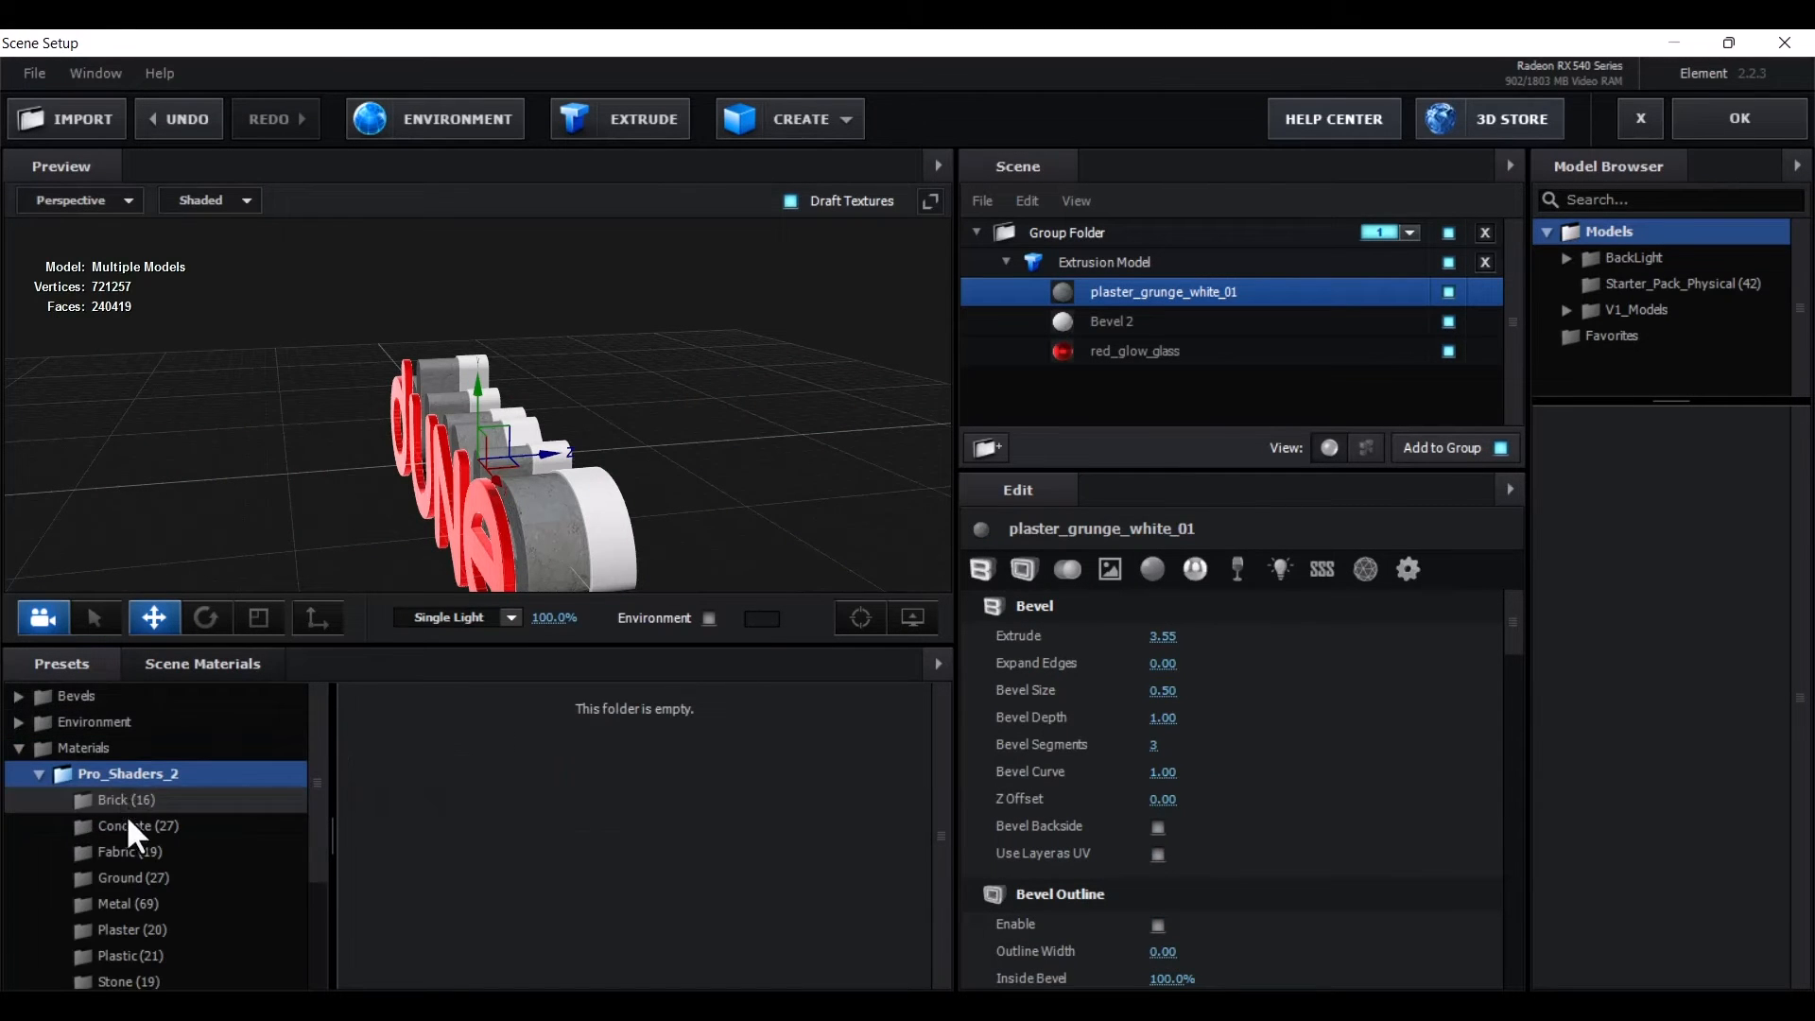
{"action": "left_click", "coordinate": [147, 930]}
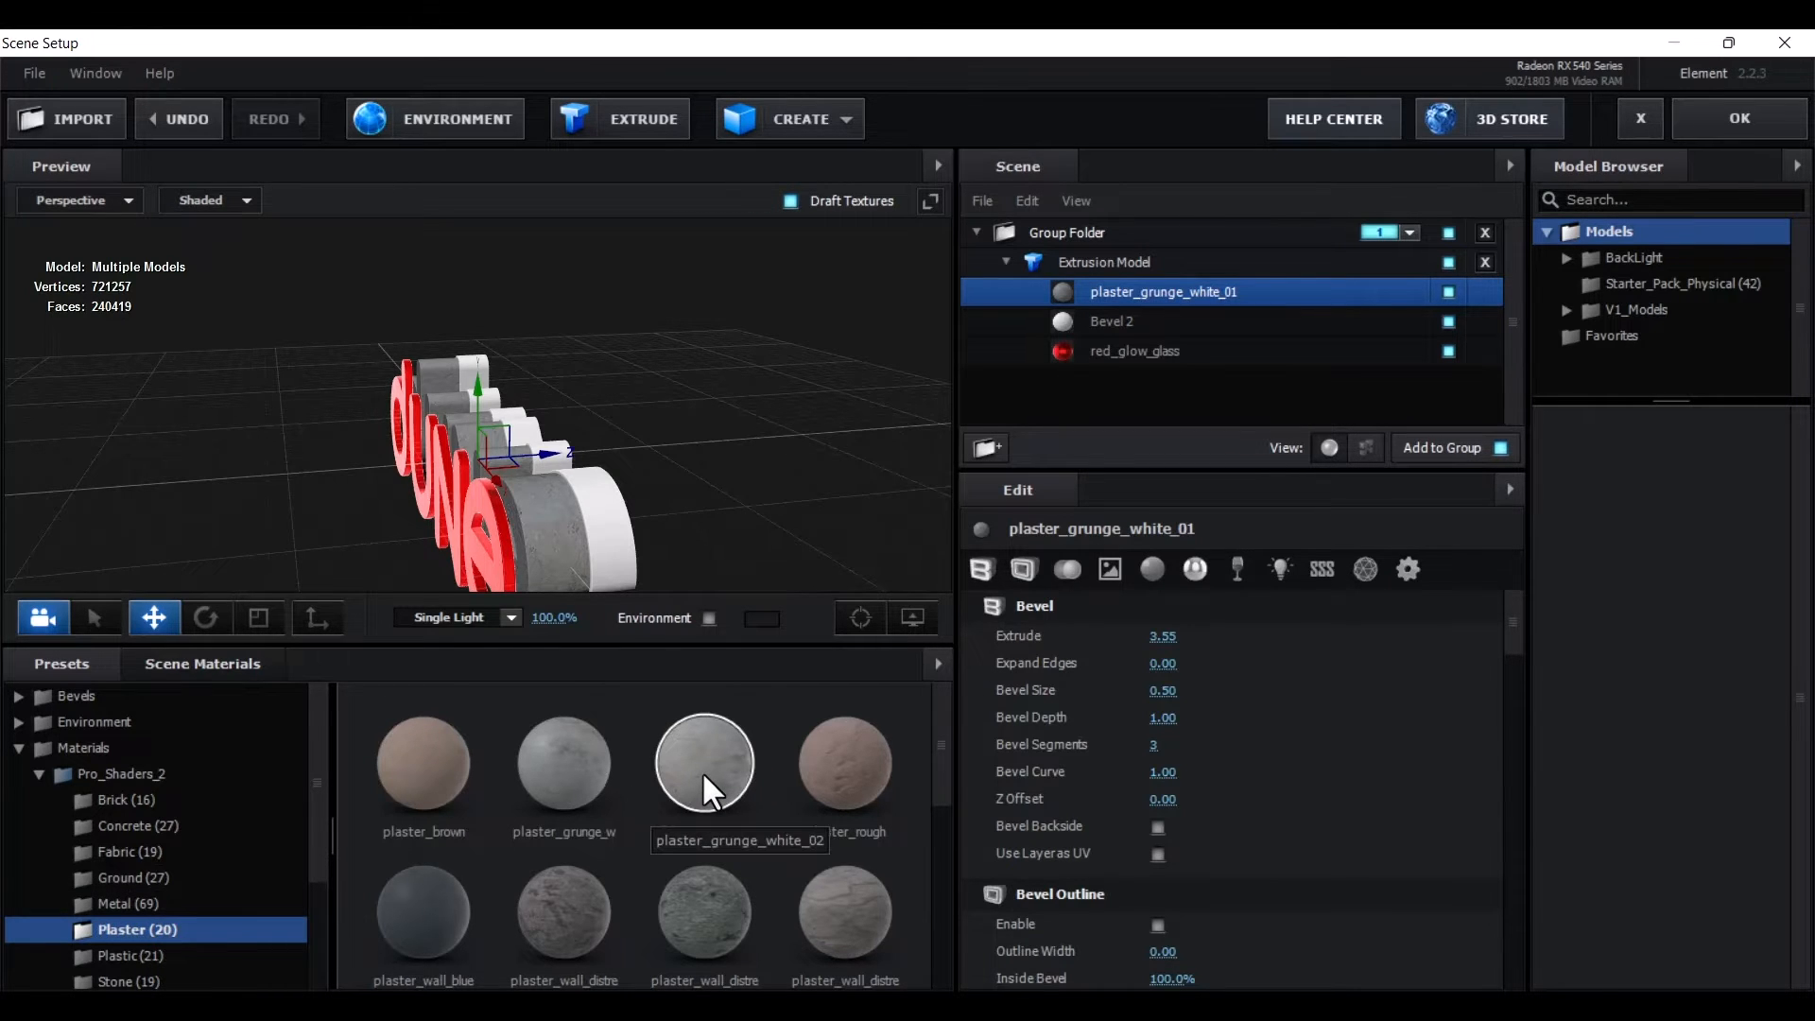
{"action": "left_click_drag", "start_coordinate": [704, 780], "coordinate": [1132, 284]}
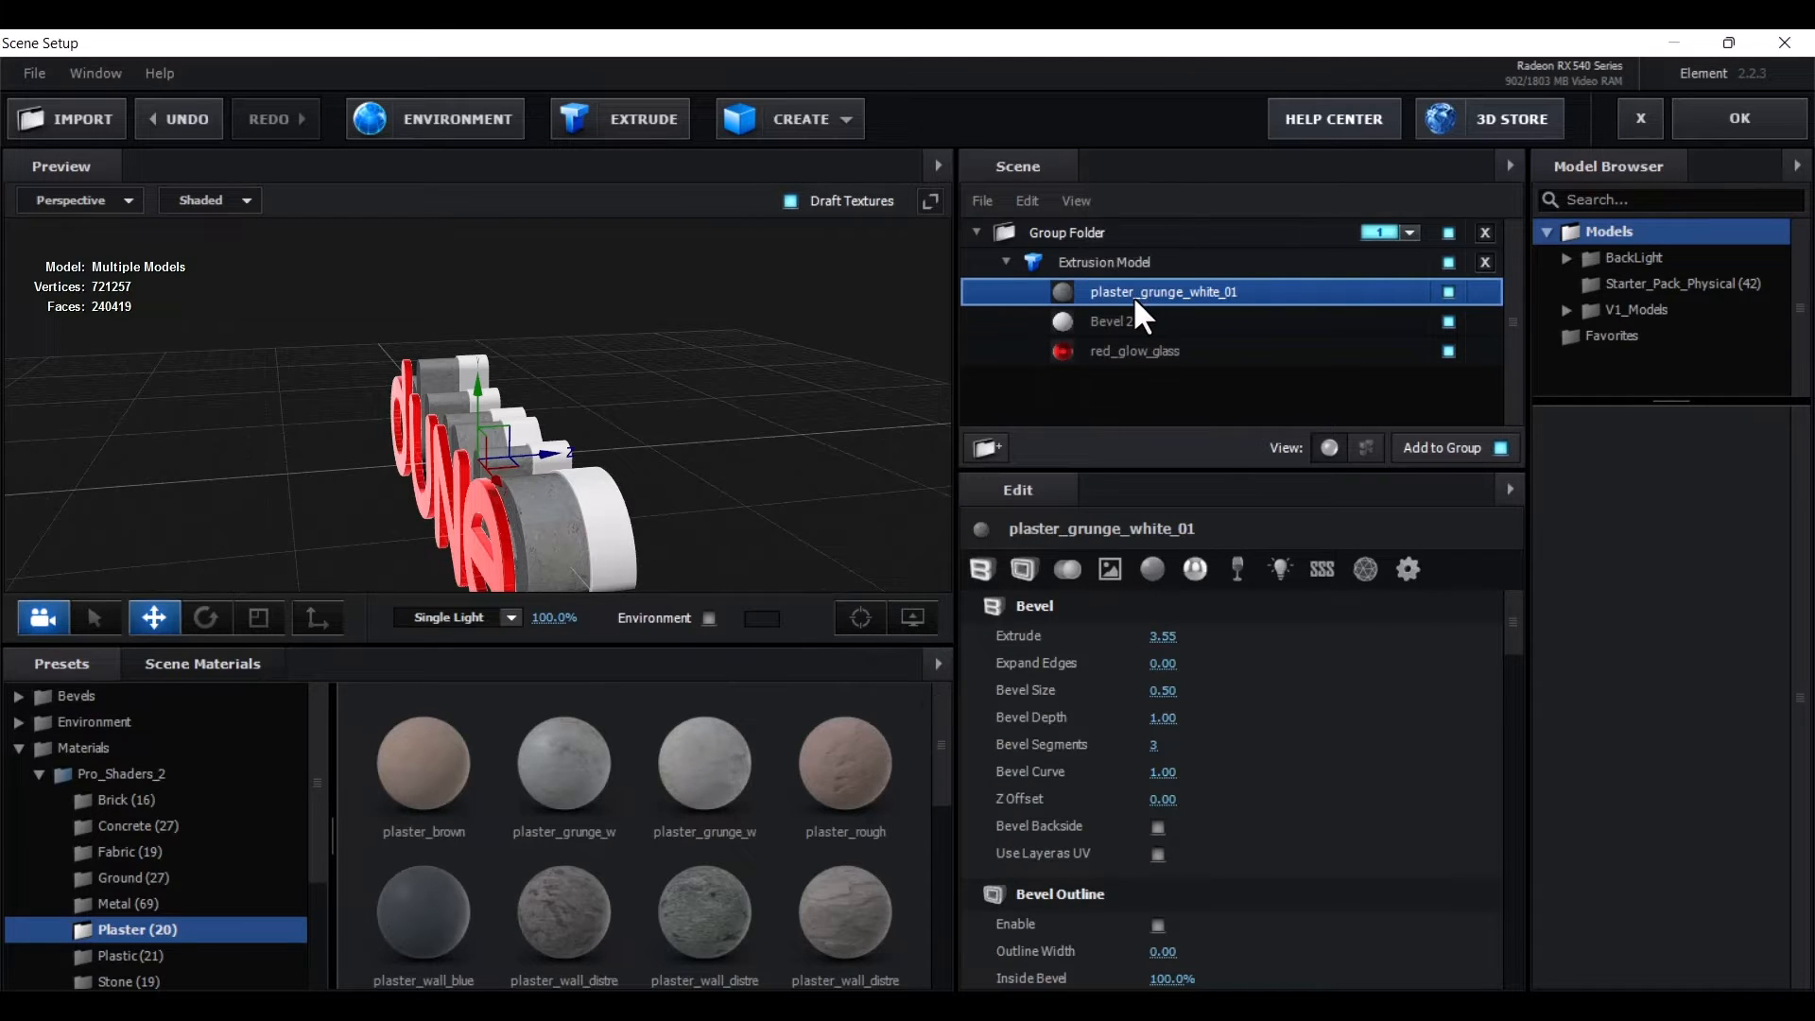
{"action": "left_click_drag", "start_coordinate": [741, 478], "coordinate": [767, 420]}
{"action": "scroll", "coordinate": [747, 441], "scroll_direction": "down", "scroll_amount": 3}
{"action": "scroll", "coordinate": [746, 442], "scroll_direction": "up", "scroll_amount": 7}
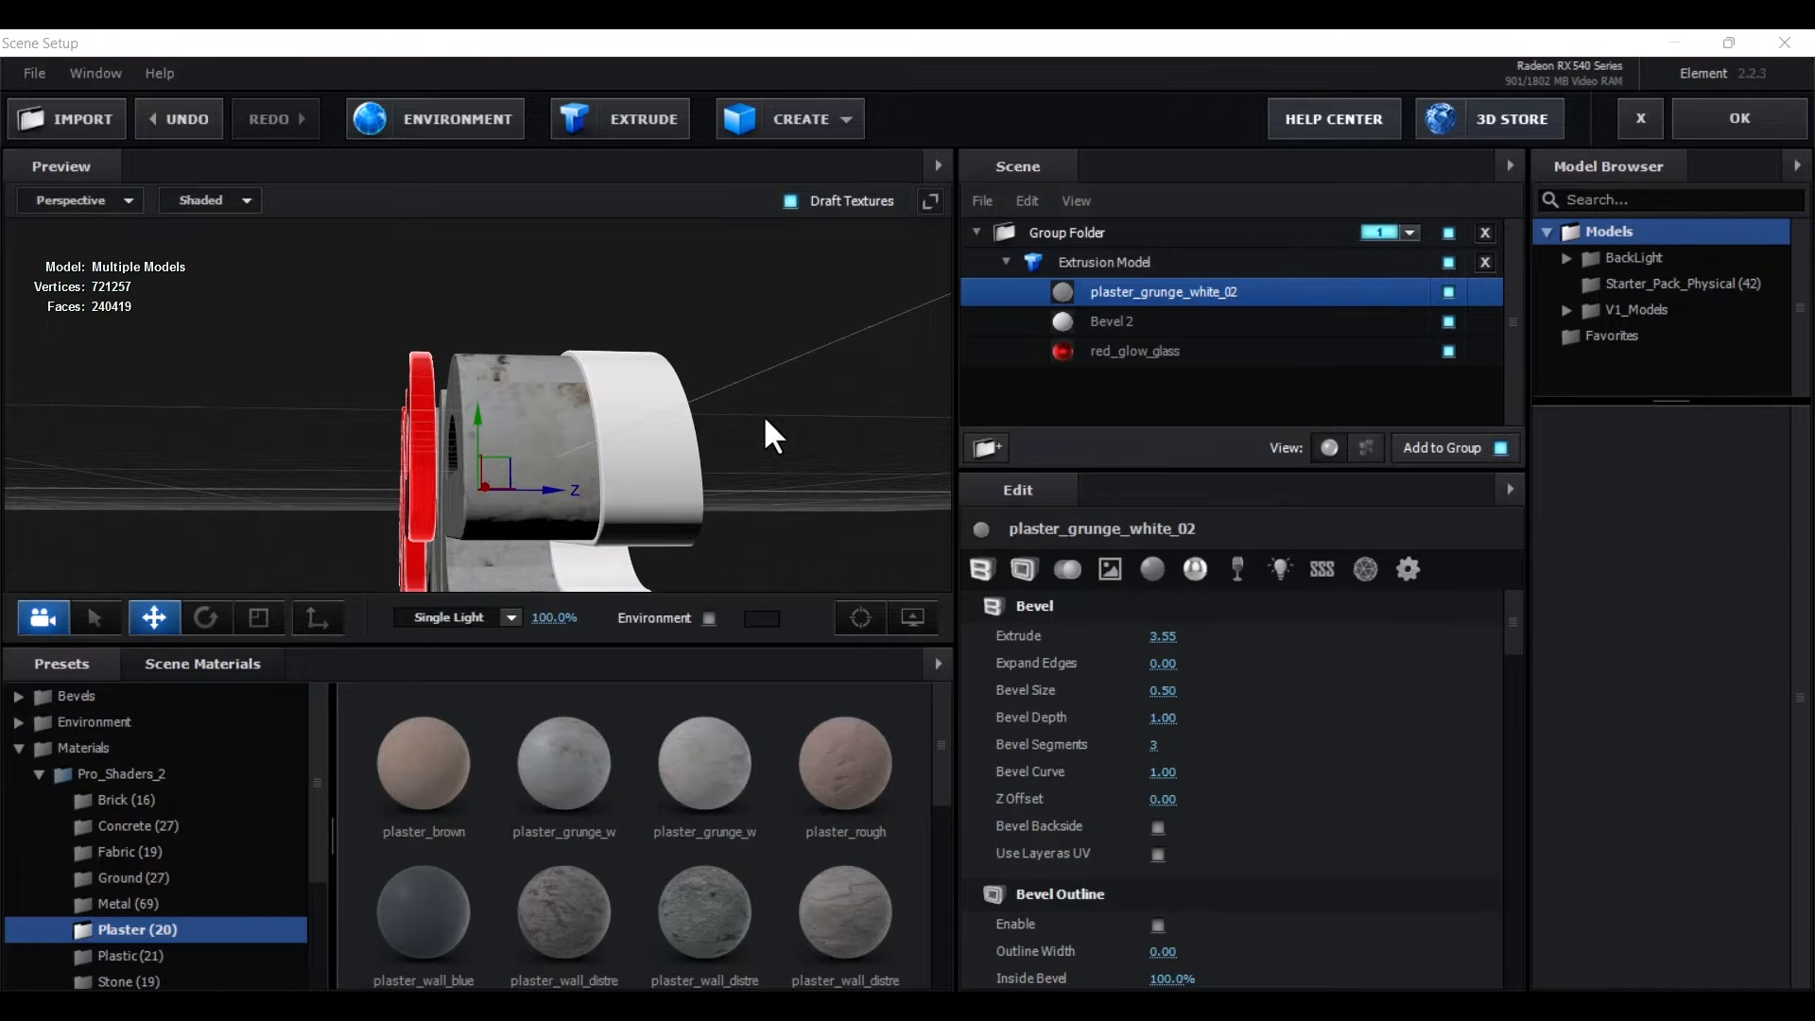
{"action": "key", "text": "ctrl+z"}
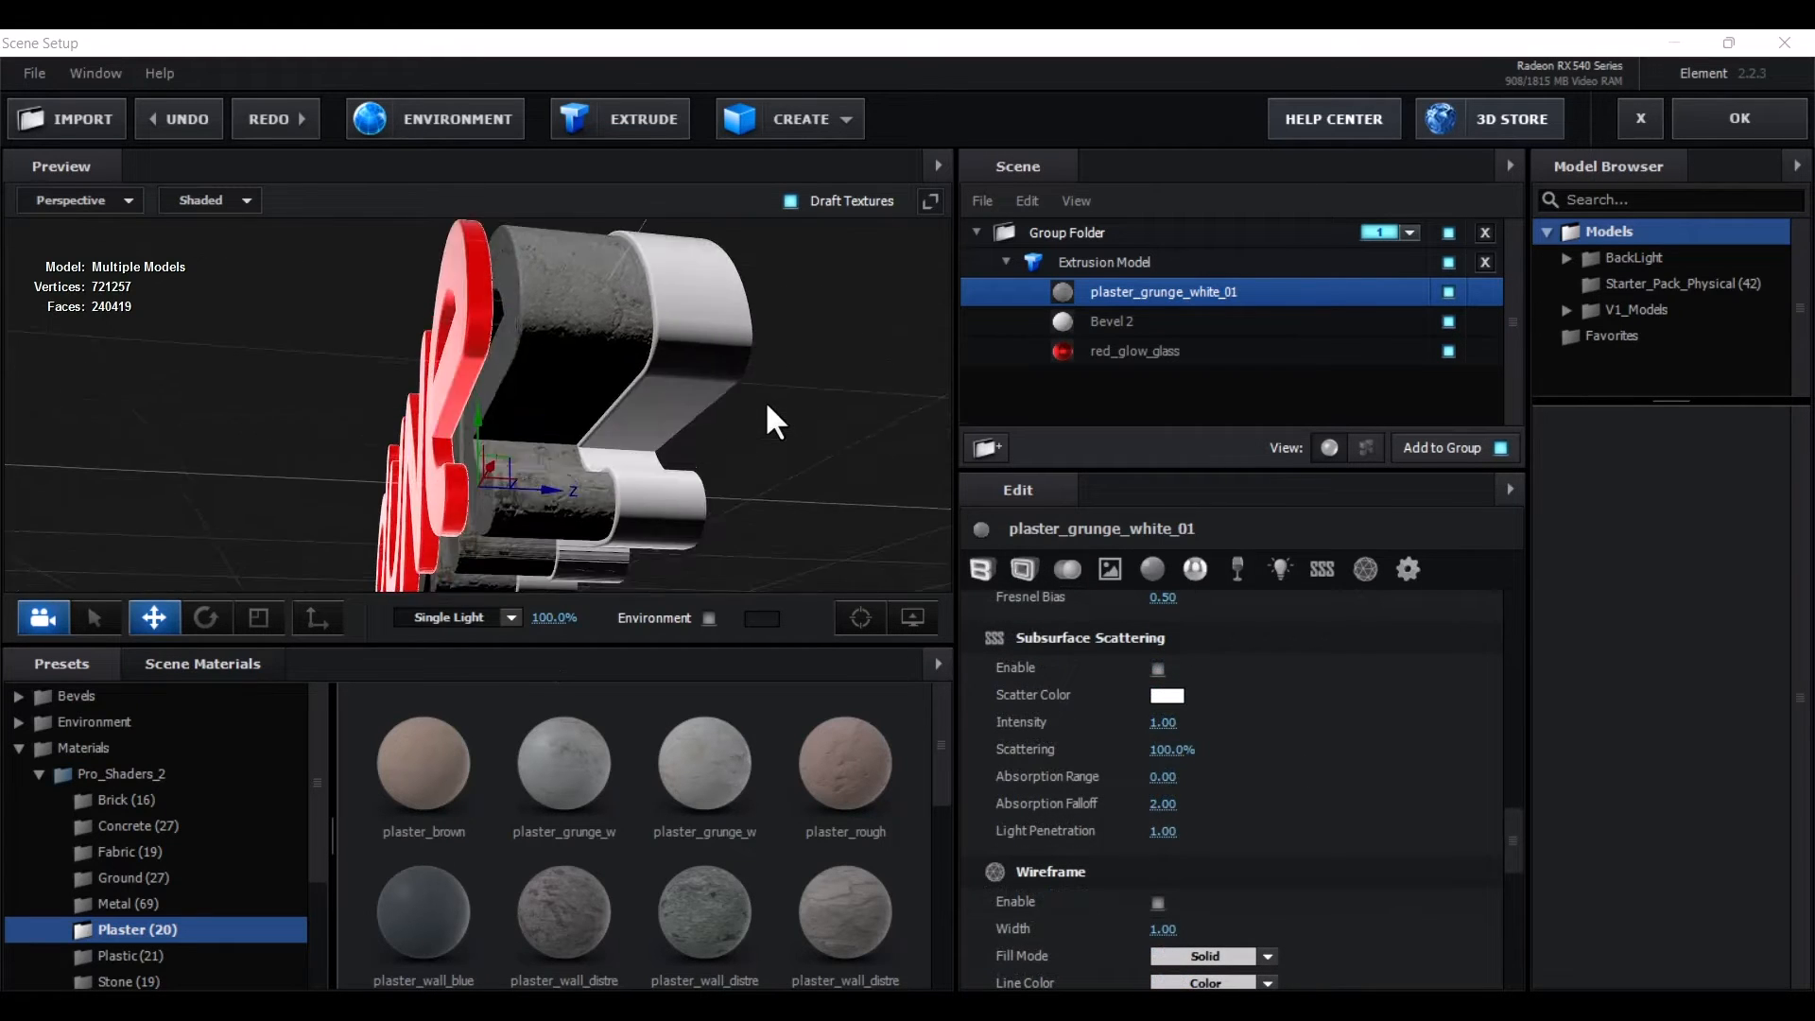
{"action": "left_click_drag", "start_coordinate": [768, 406], "coordinate": [772, 457]}
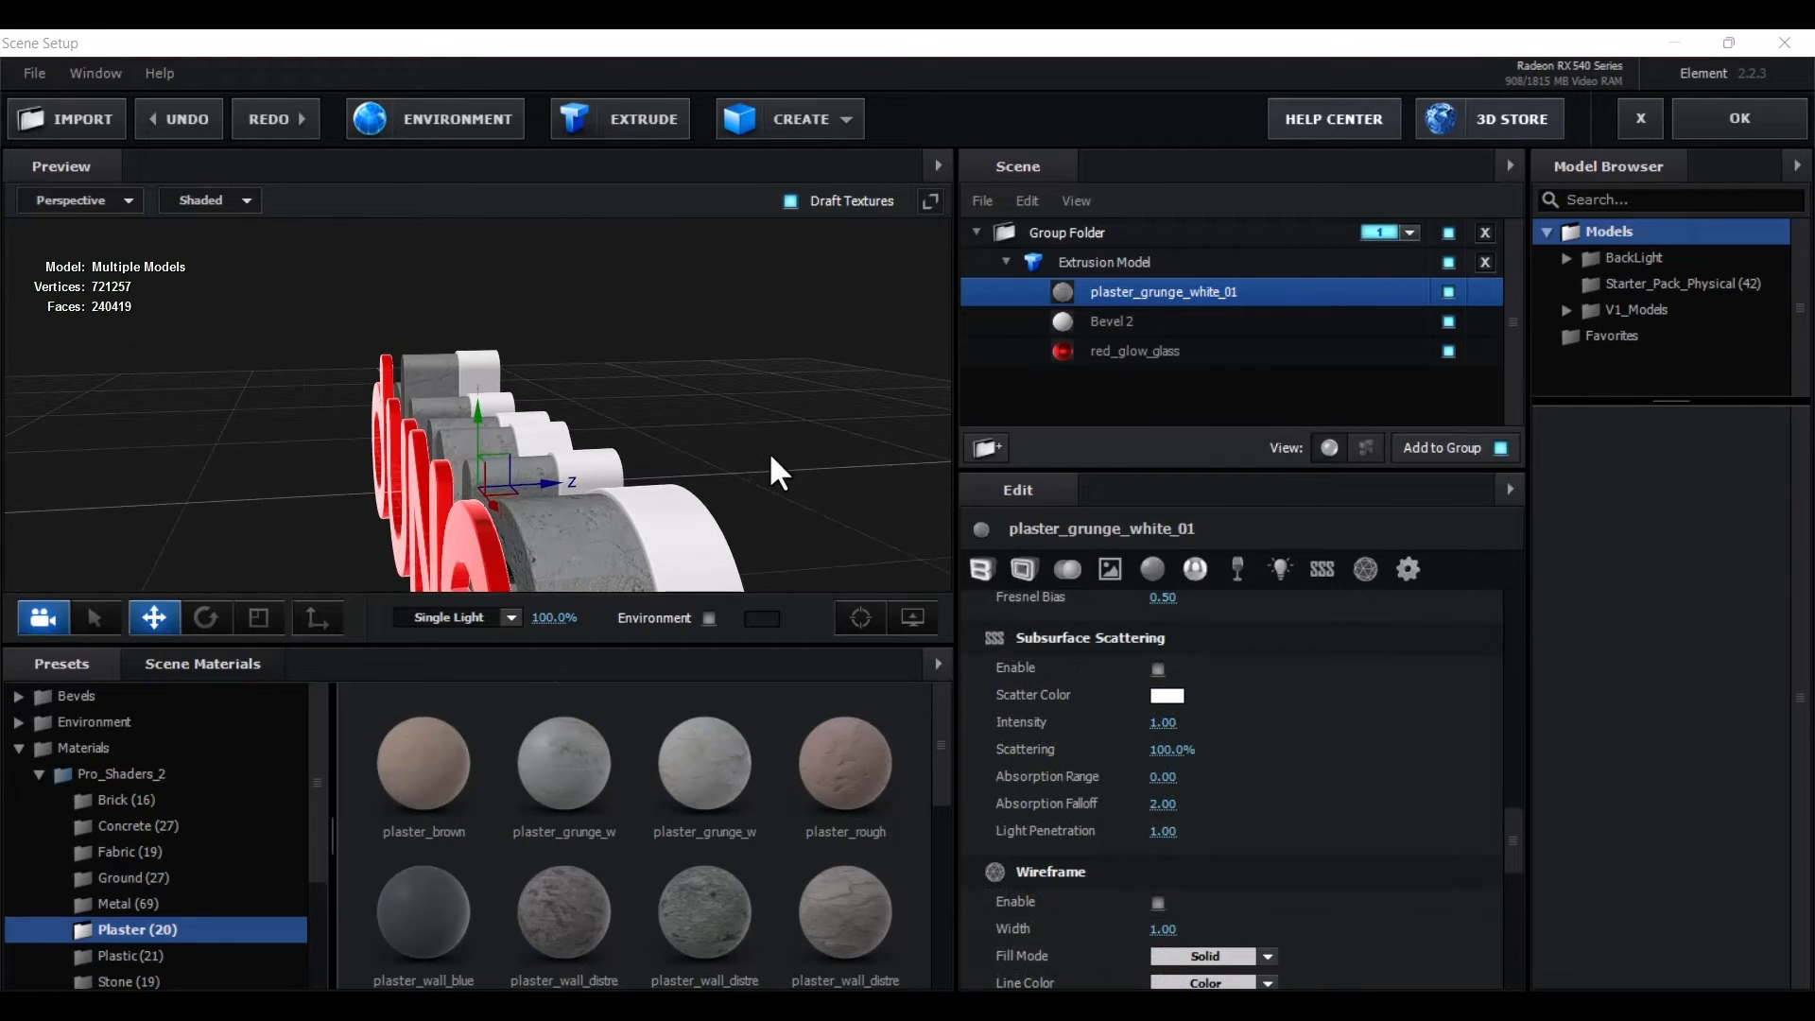
Accept the Element scene and compare it in the composition with the flat Dune text layer, leaving that layer hidden
{"action": "left_click", "coordinate": [1705, 127]}
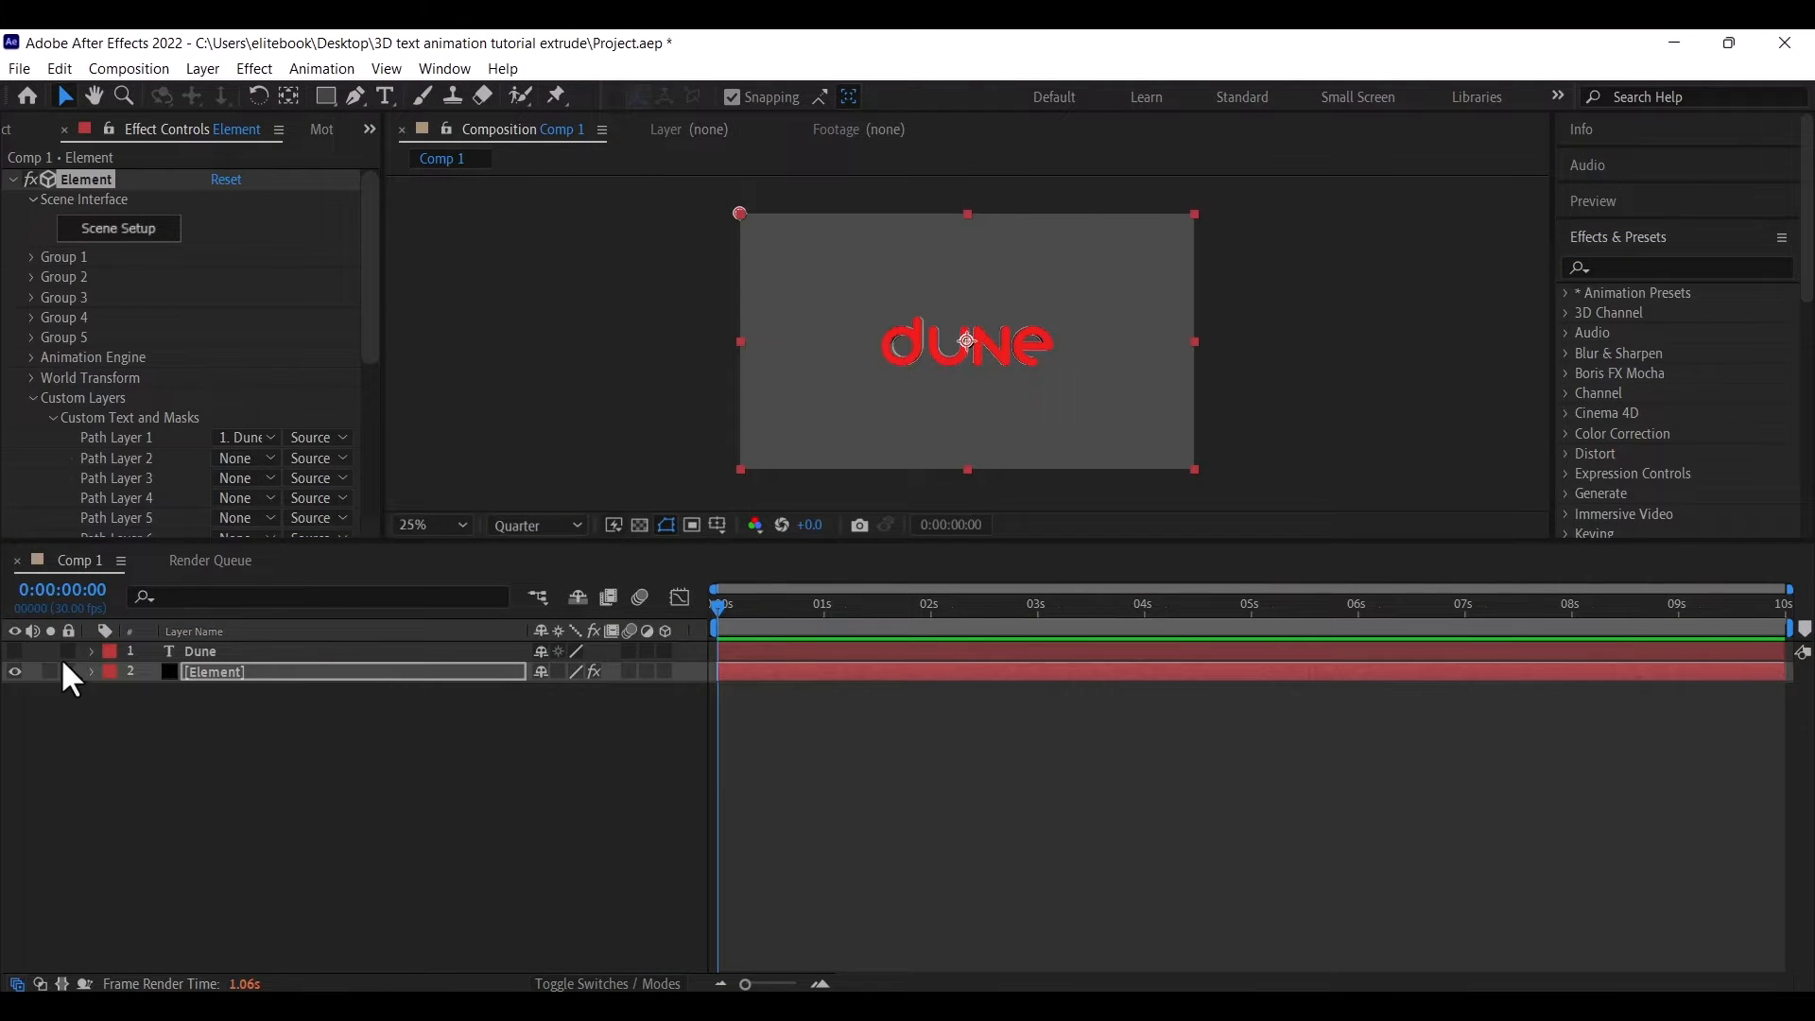
{"action": "left_click", "coordinate": [16, 651]}
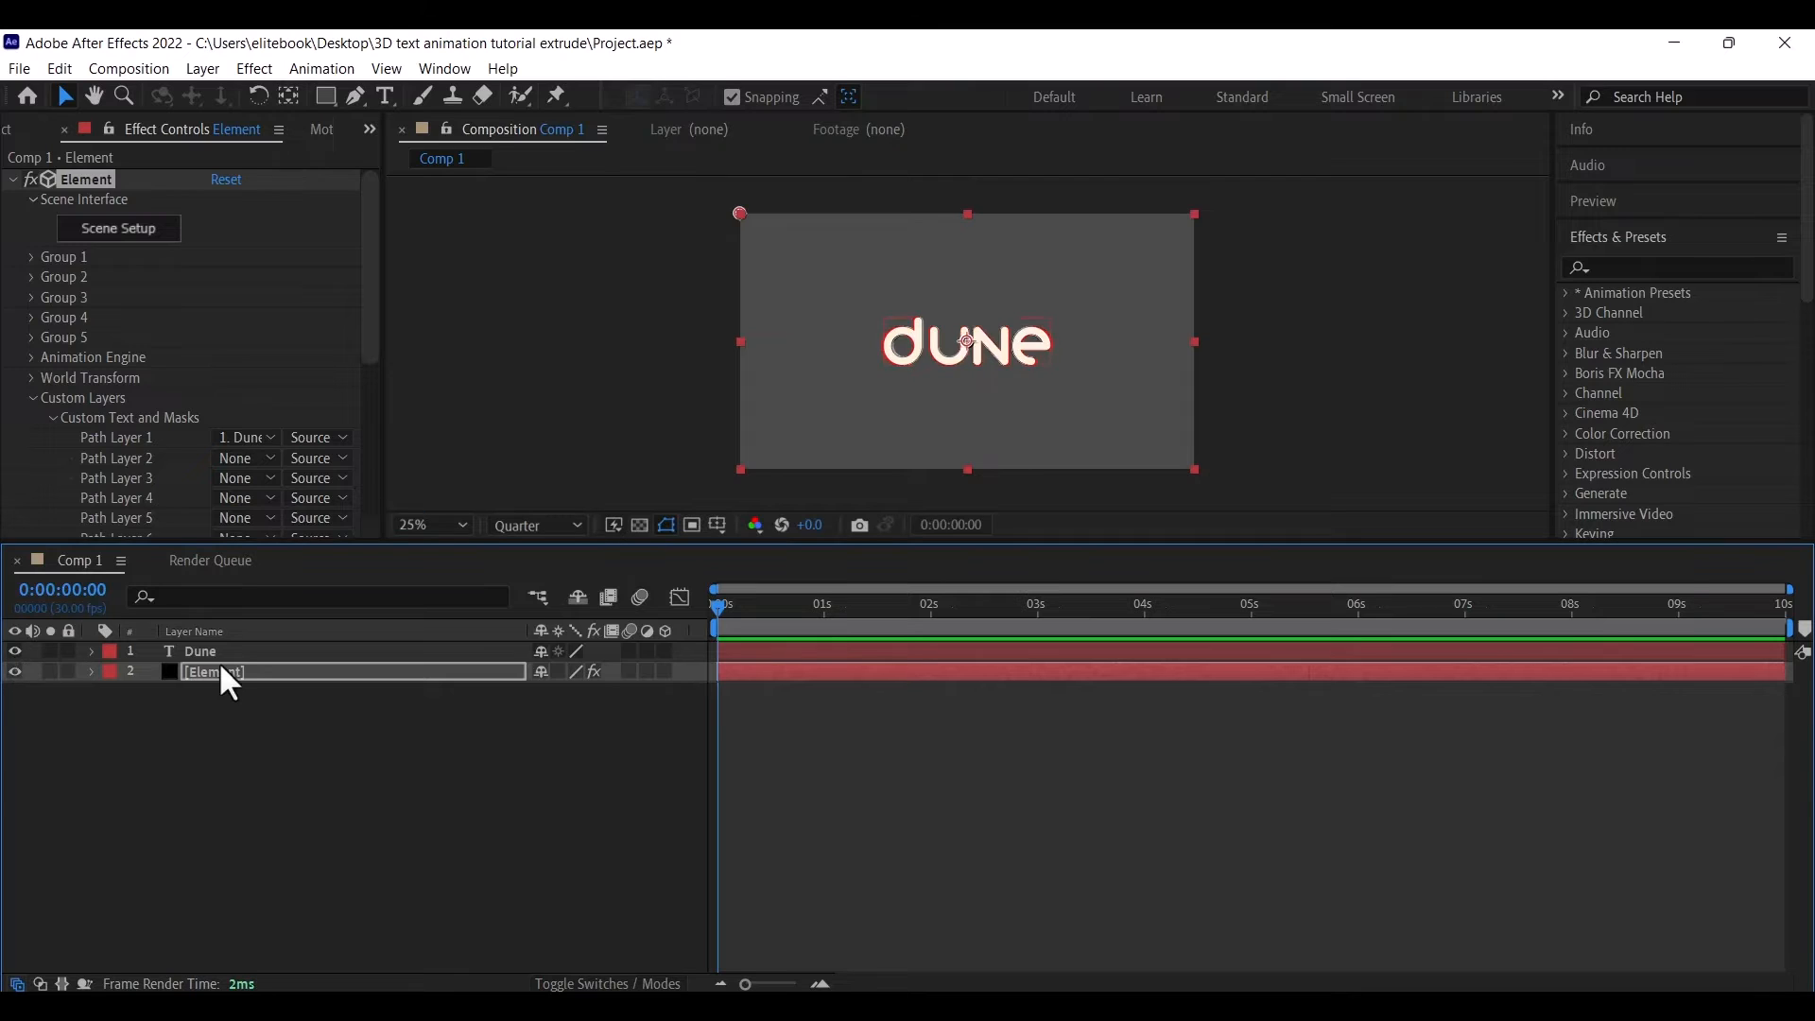
{"action": "left_click", "coordinate": [178, 659]}
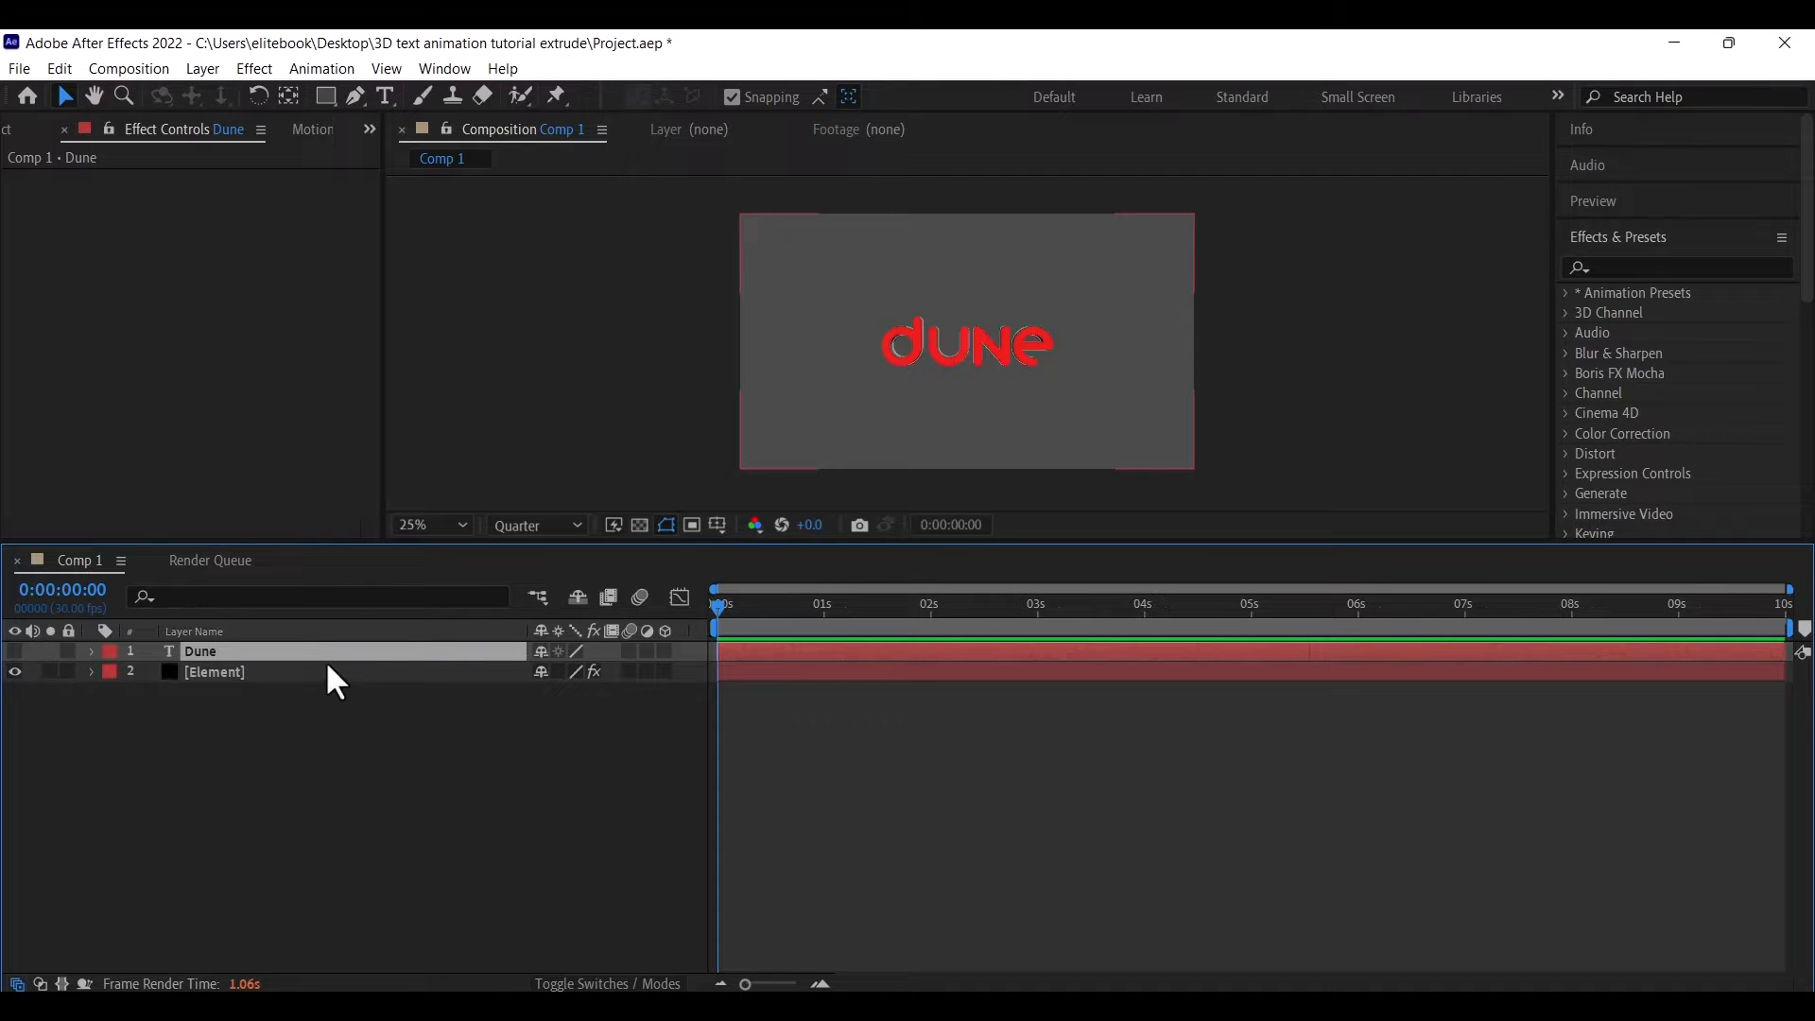
Create a black 1920 x 1080 solid named Background and place it below the Element layer
{"action": "left_click", "coordinate": [276, 675]}
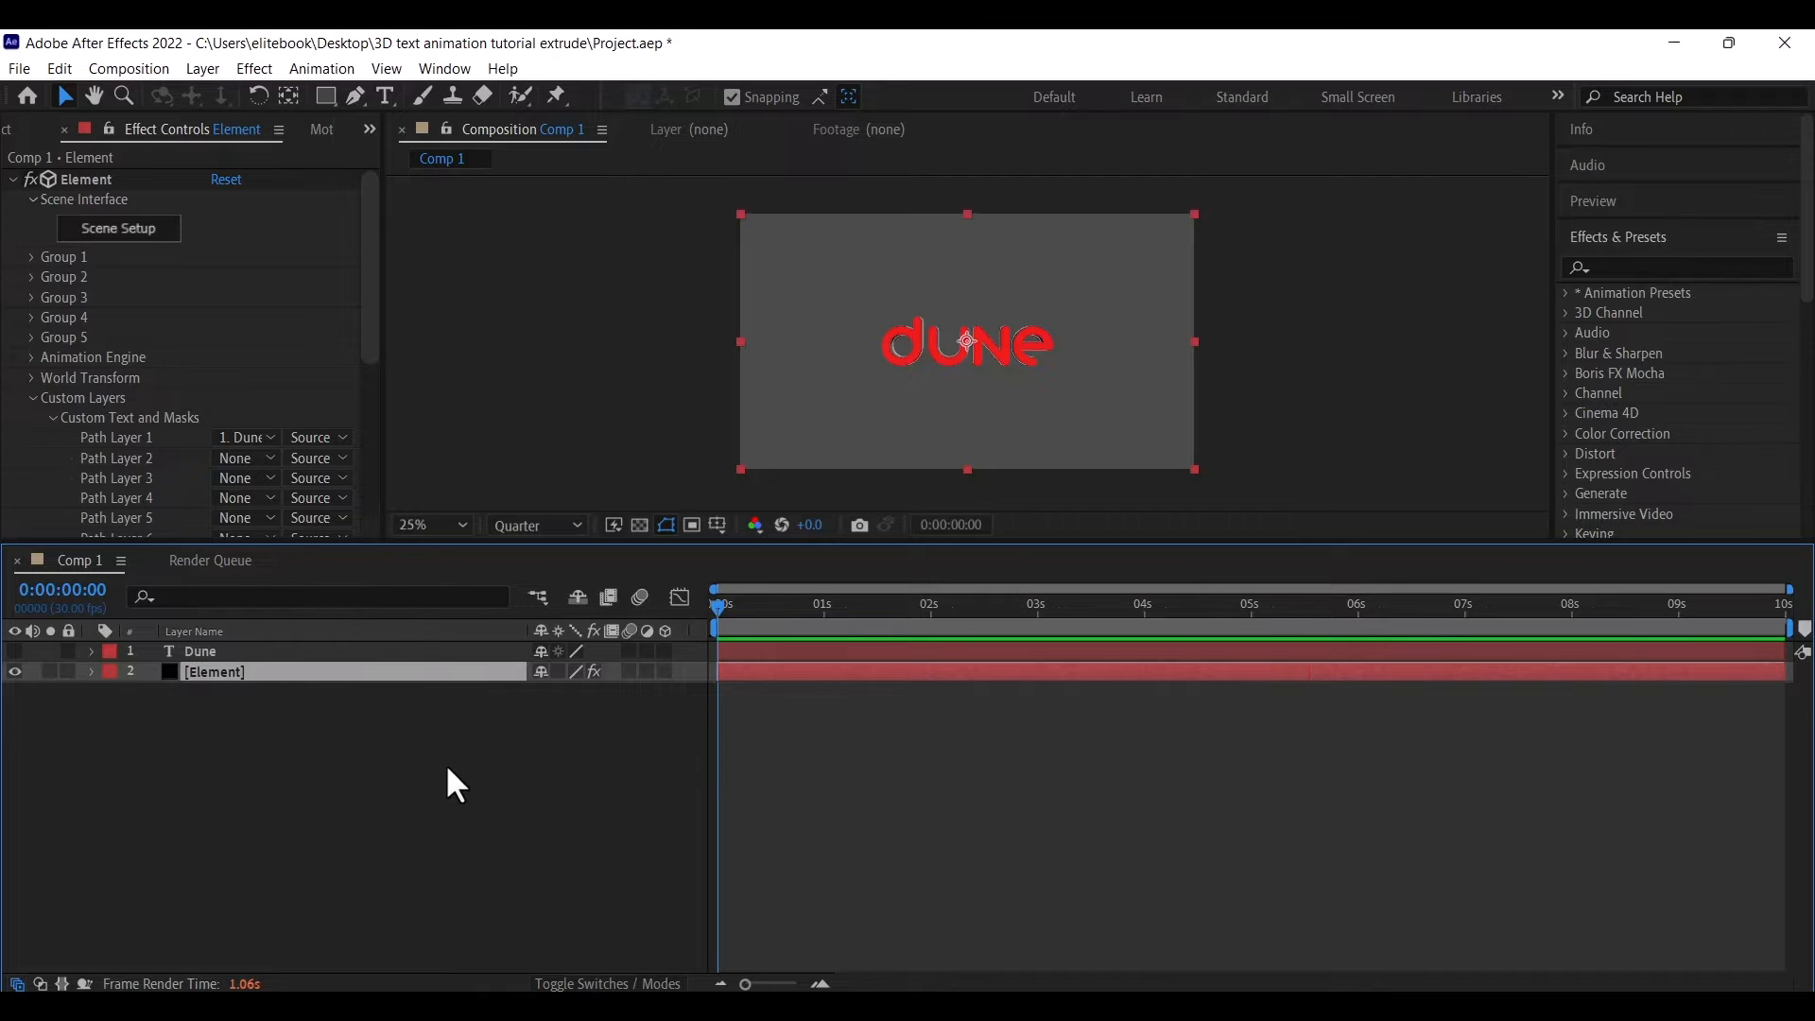
{"action": "right_click", "coordinate": [221, 745]}
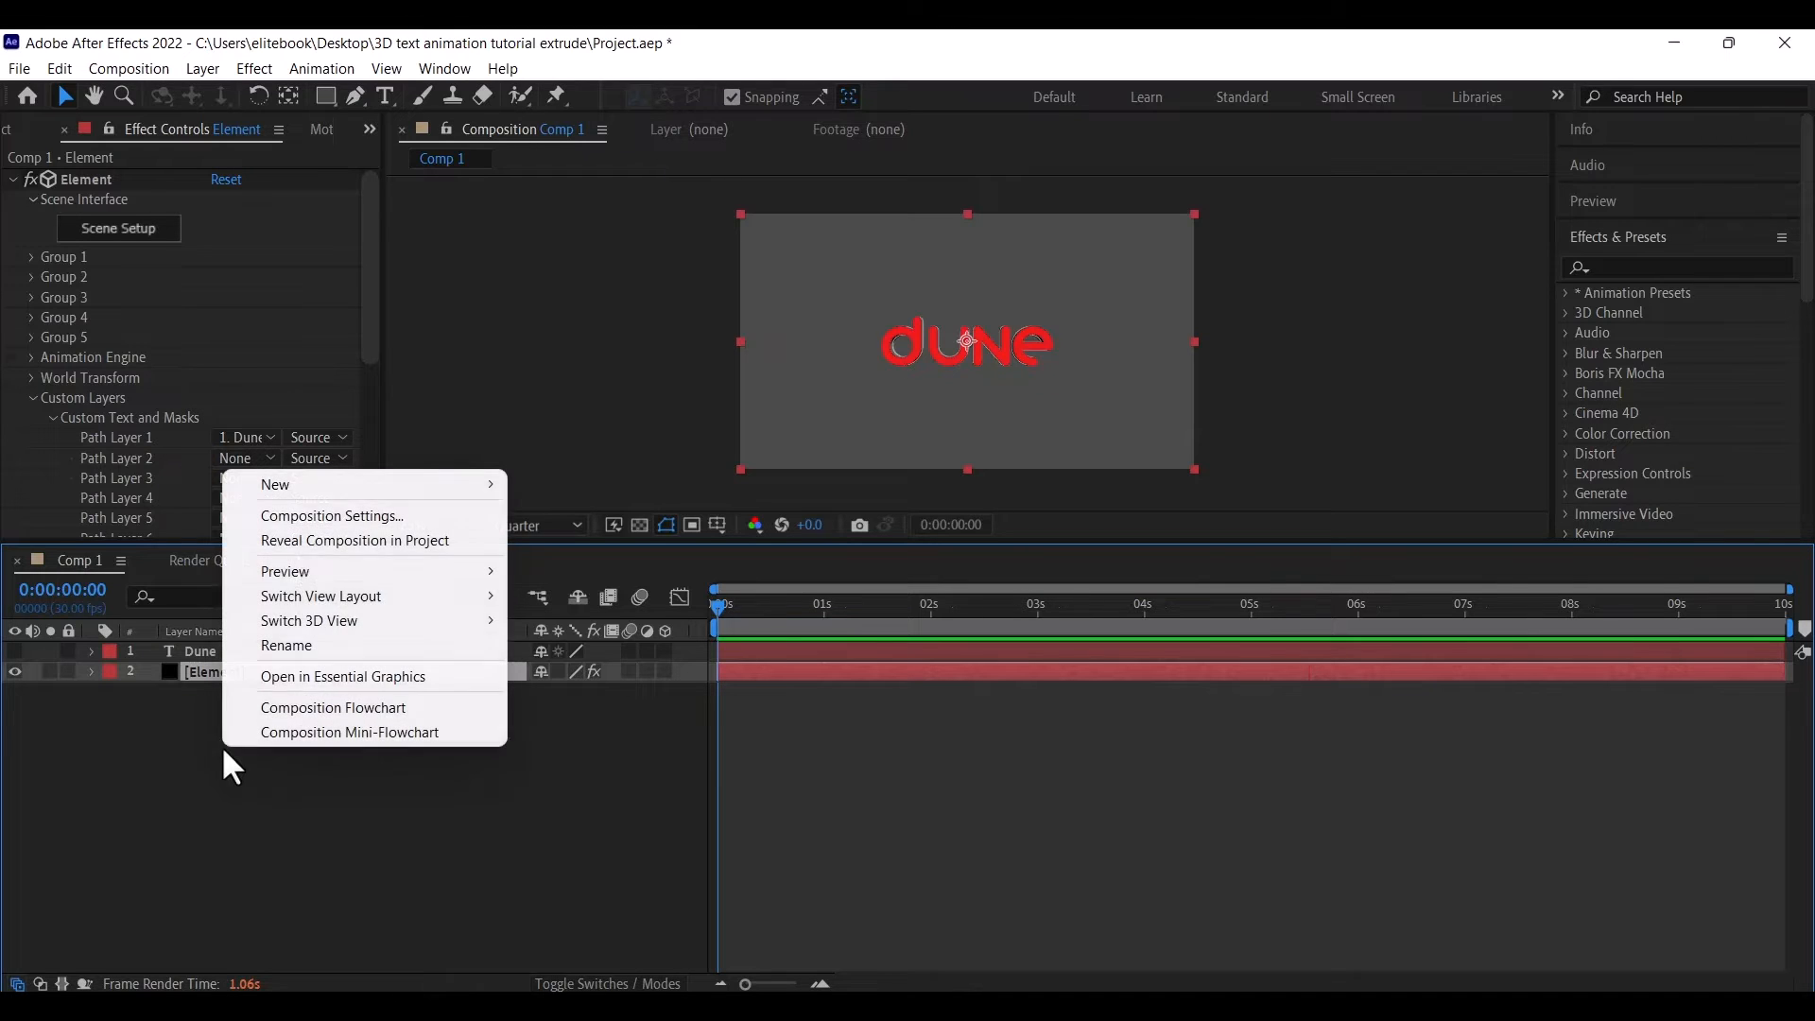
{"action": "mouse_move", "coordinate": [468, 484]}
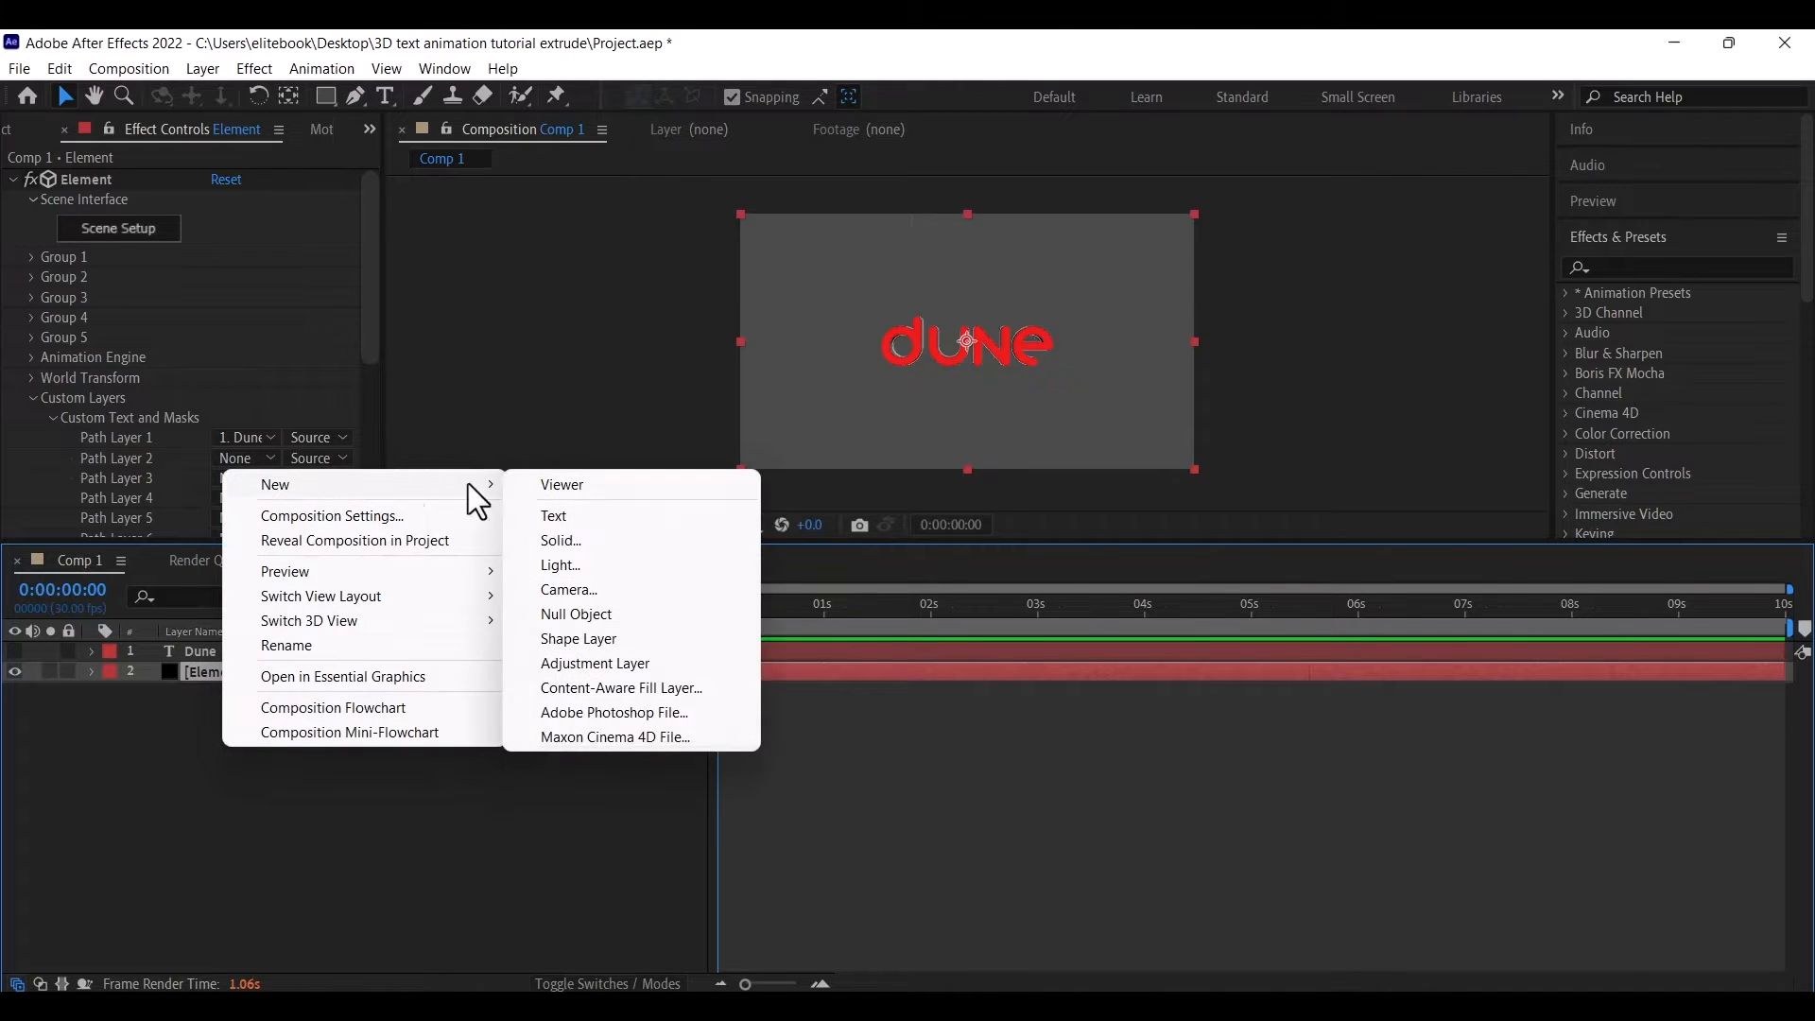
{"action": "left_click", "coordinate": [566, 542]}
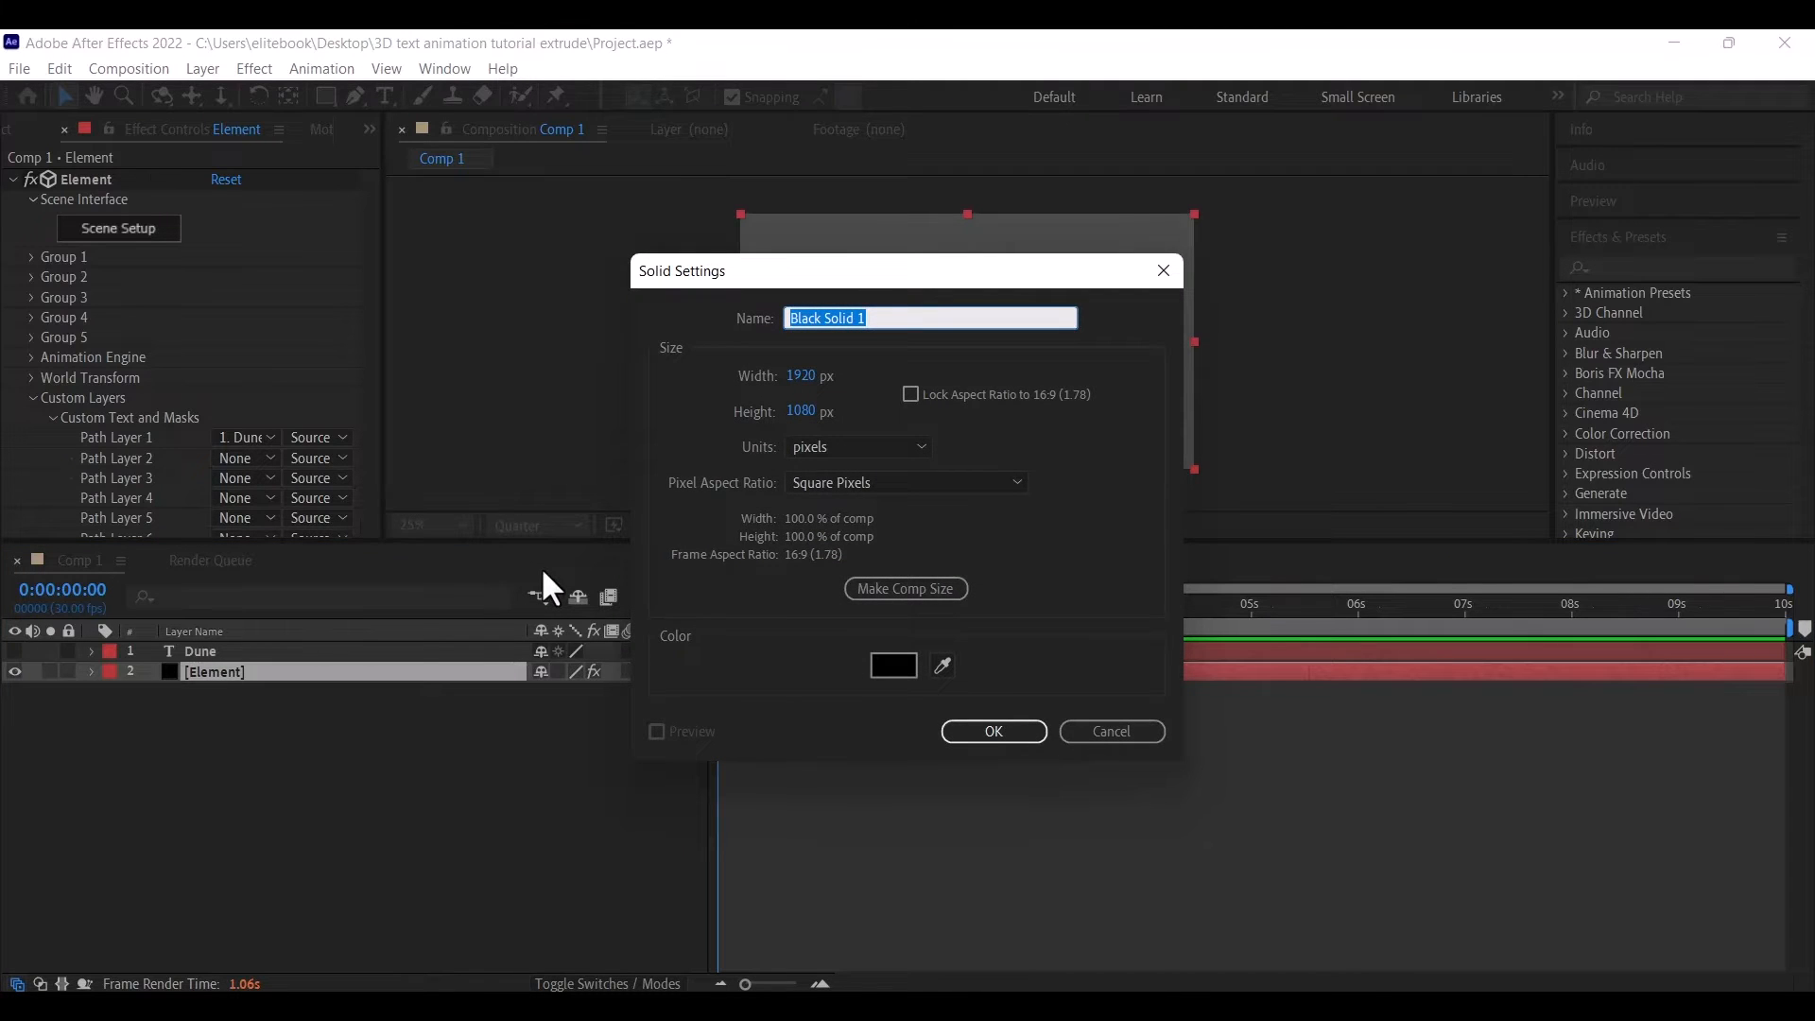
{"action": "type", "text": "Background"}
{"action": "key", "text": "Return"}
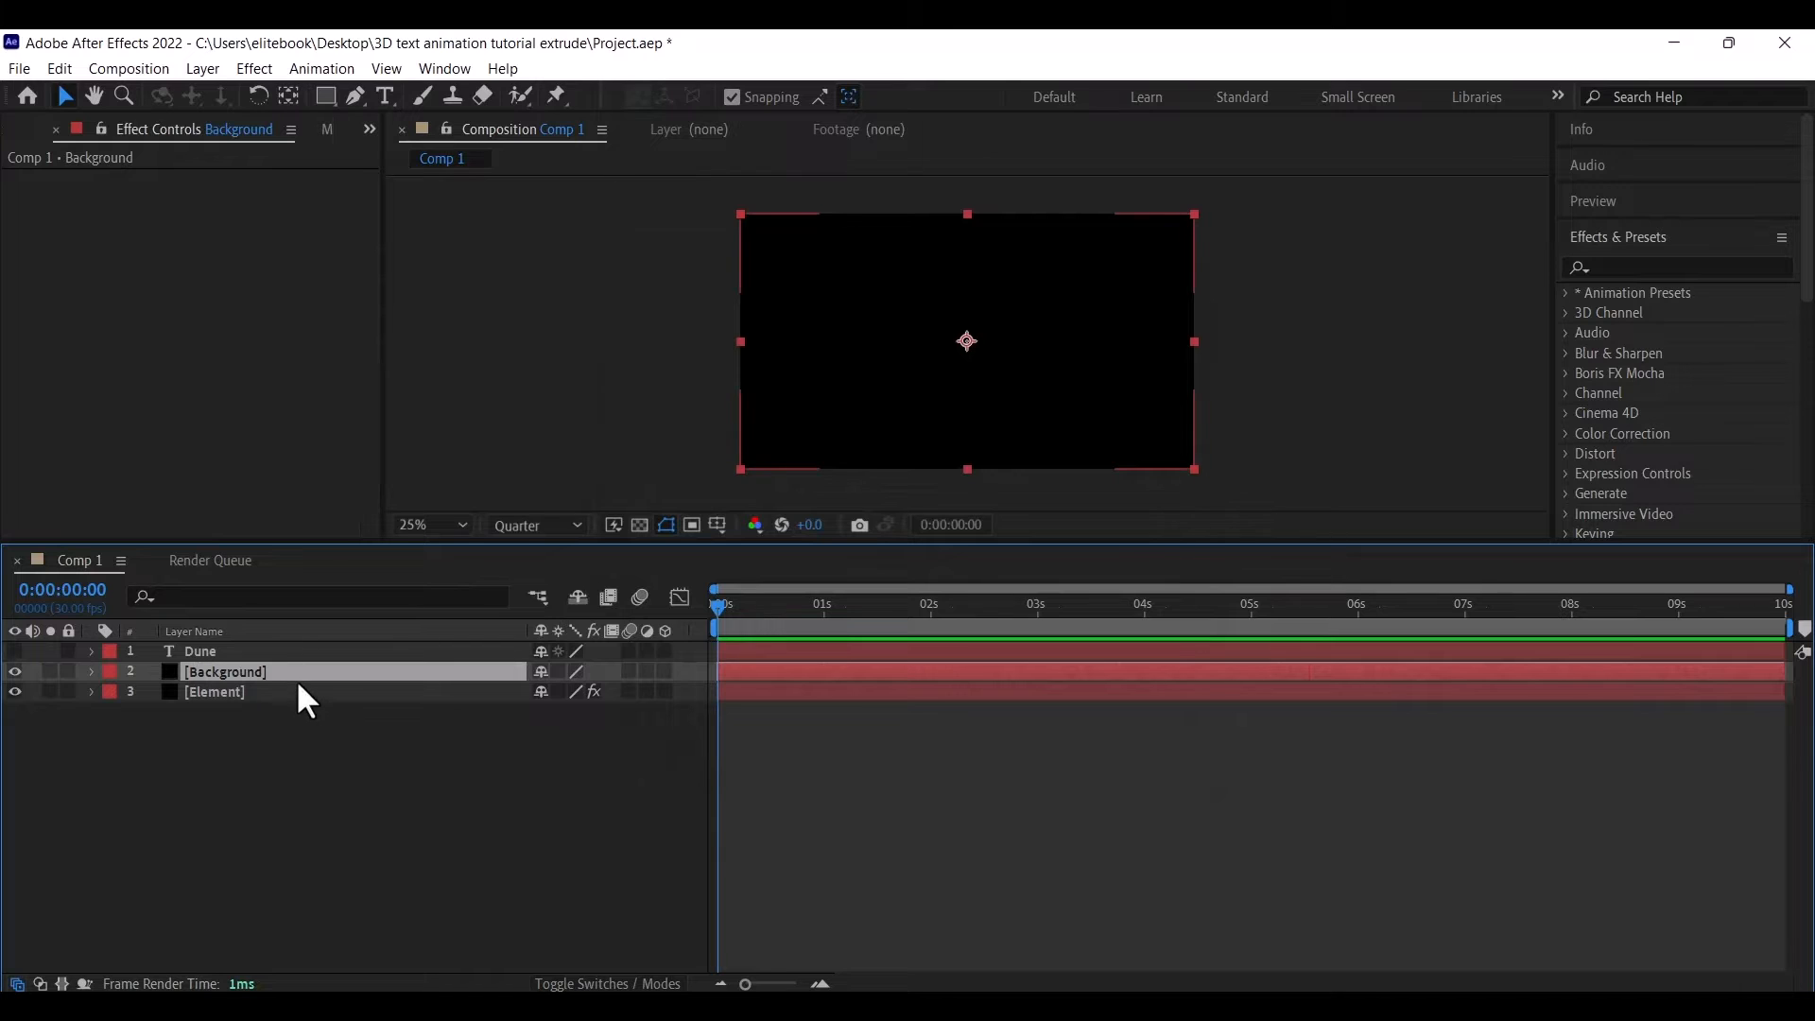
{"action": "left_click_drag", "start_coordinate": [298, 679], "coordinate": [293, 719]}
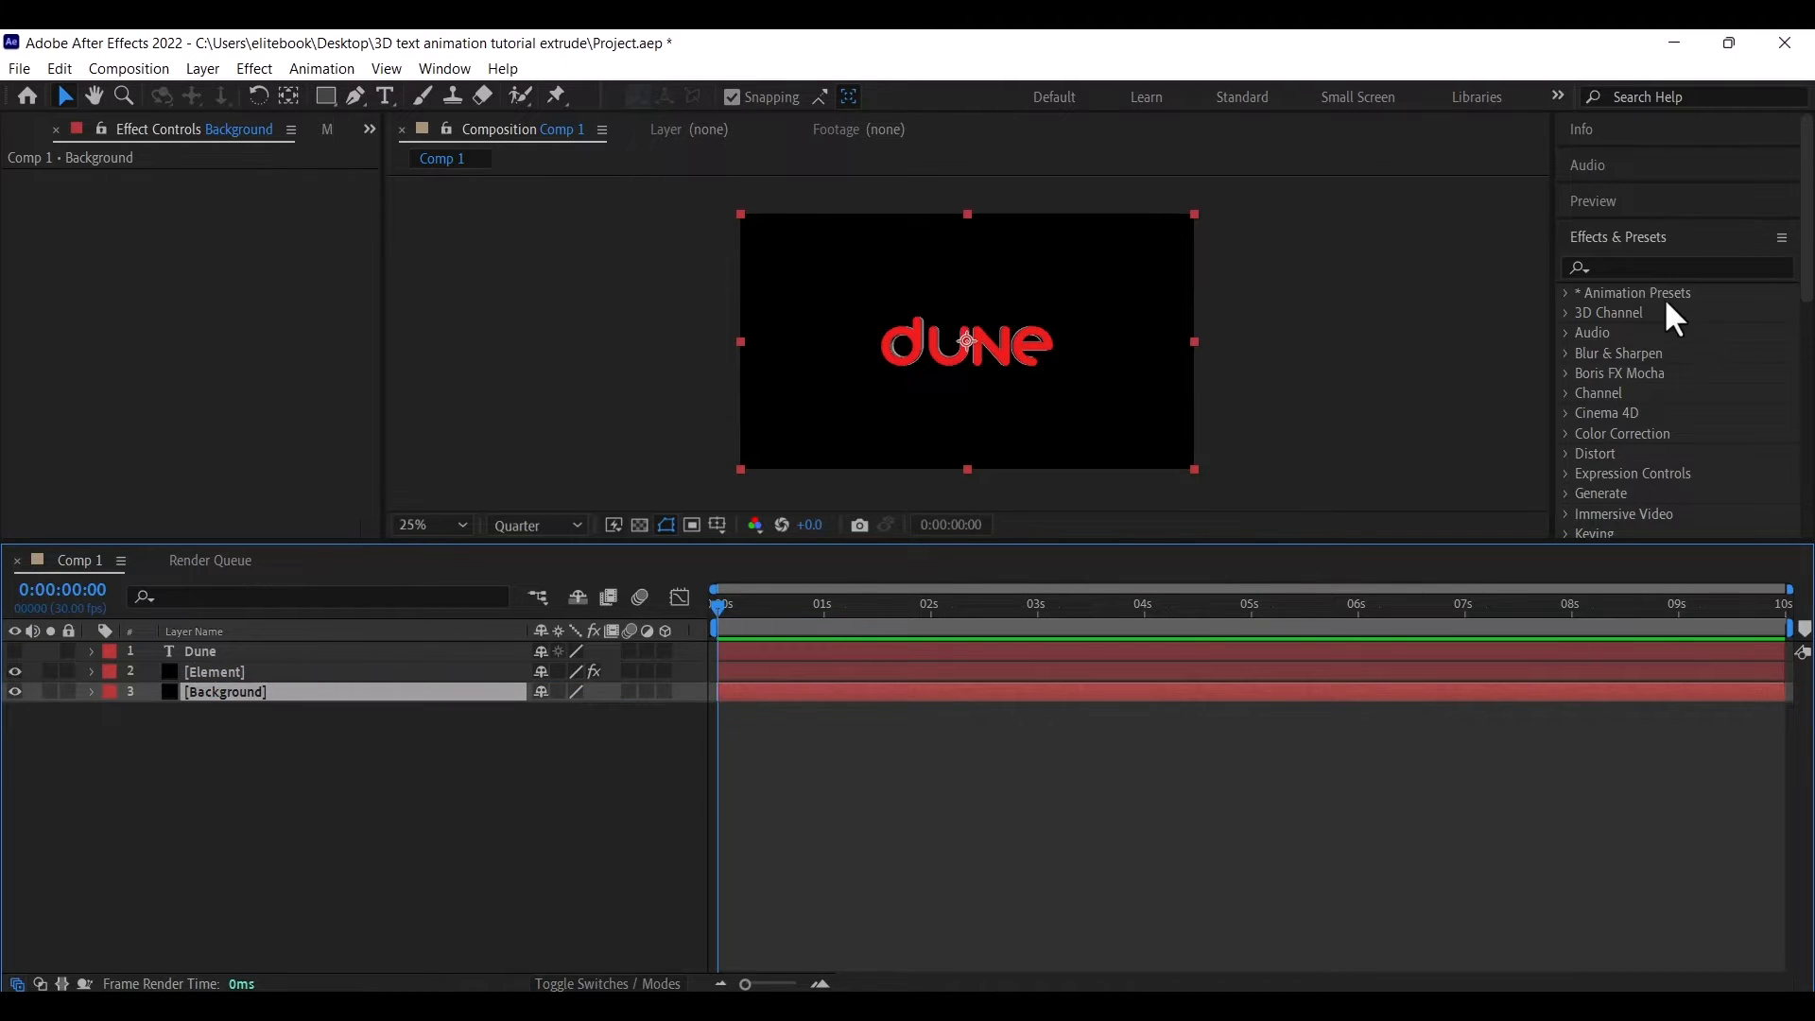
Find the Gradient Ramp effect and apply it to the Background layer
{"action": "left_click", "coordinate": [1644, 266]}
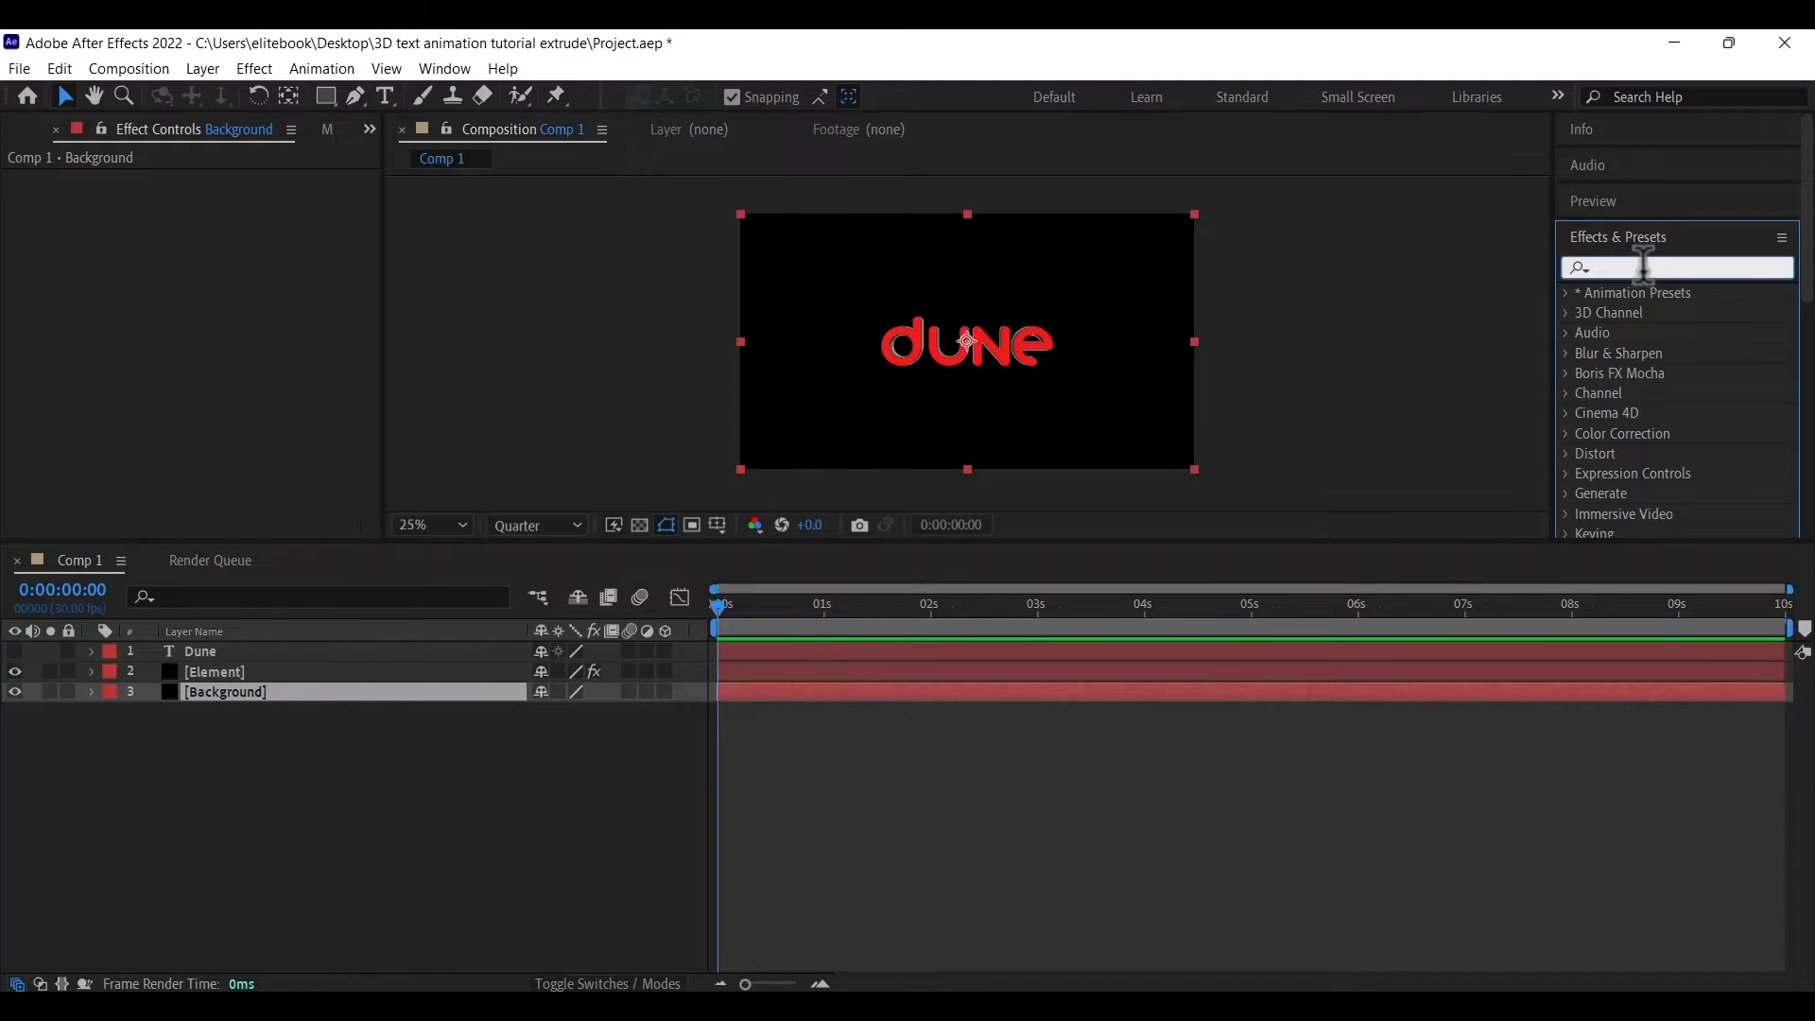
{"action": "type", "text": "gr"}
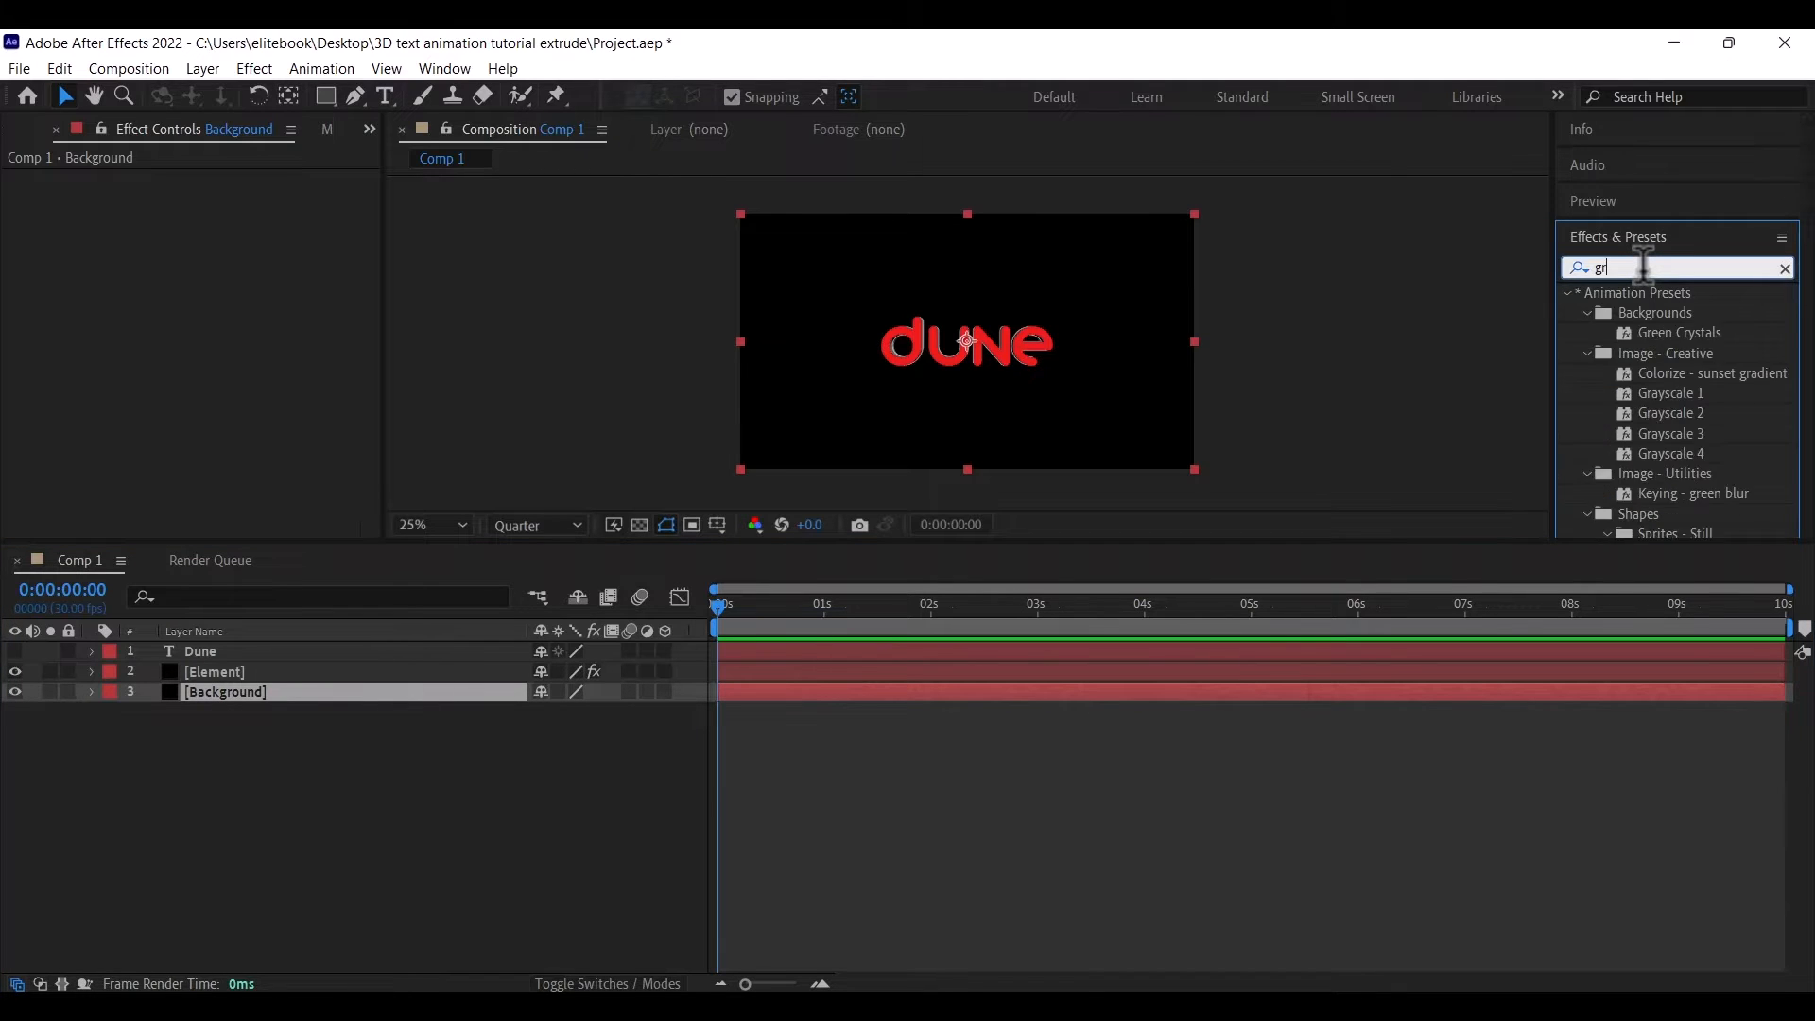
{"action": "type", "text": "adien"}
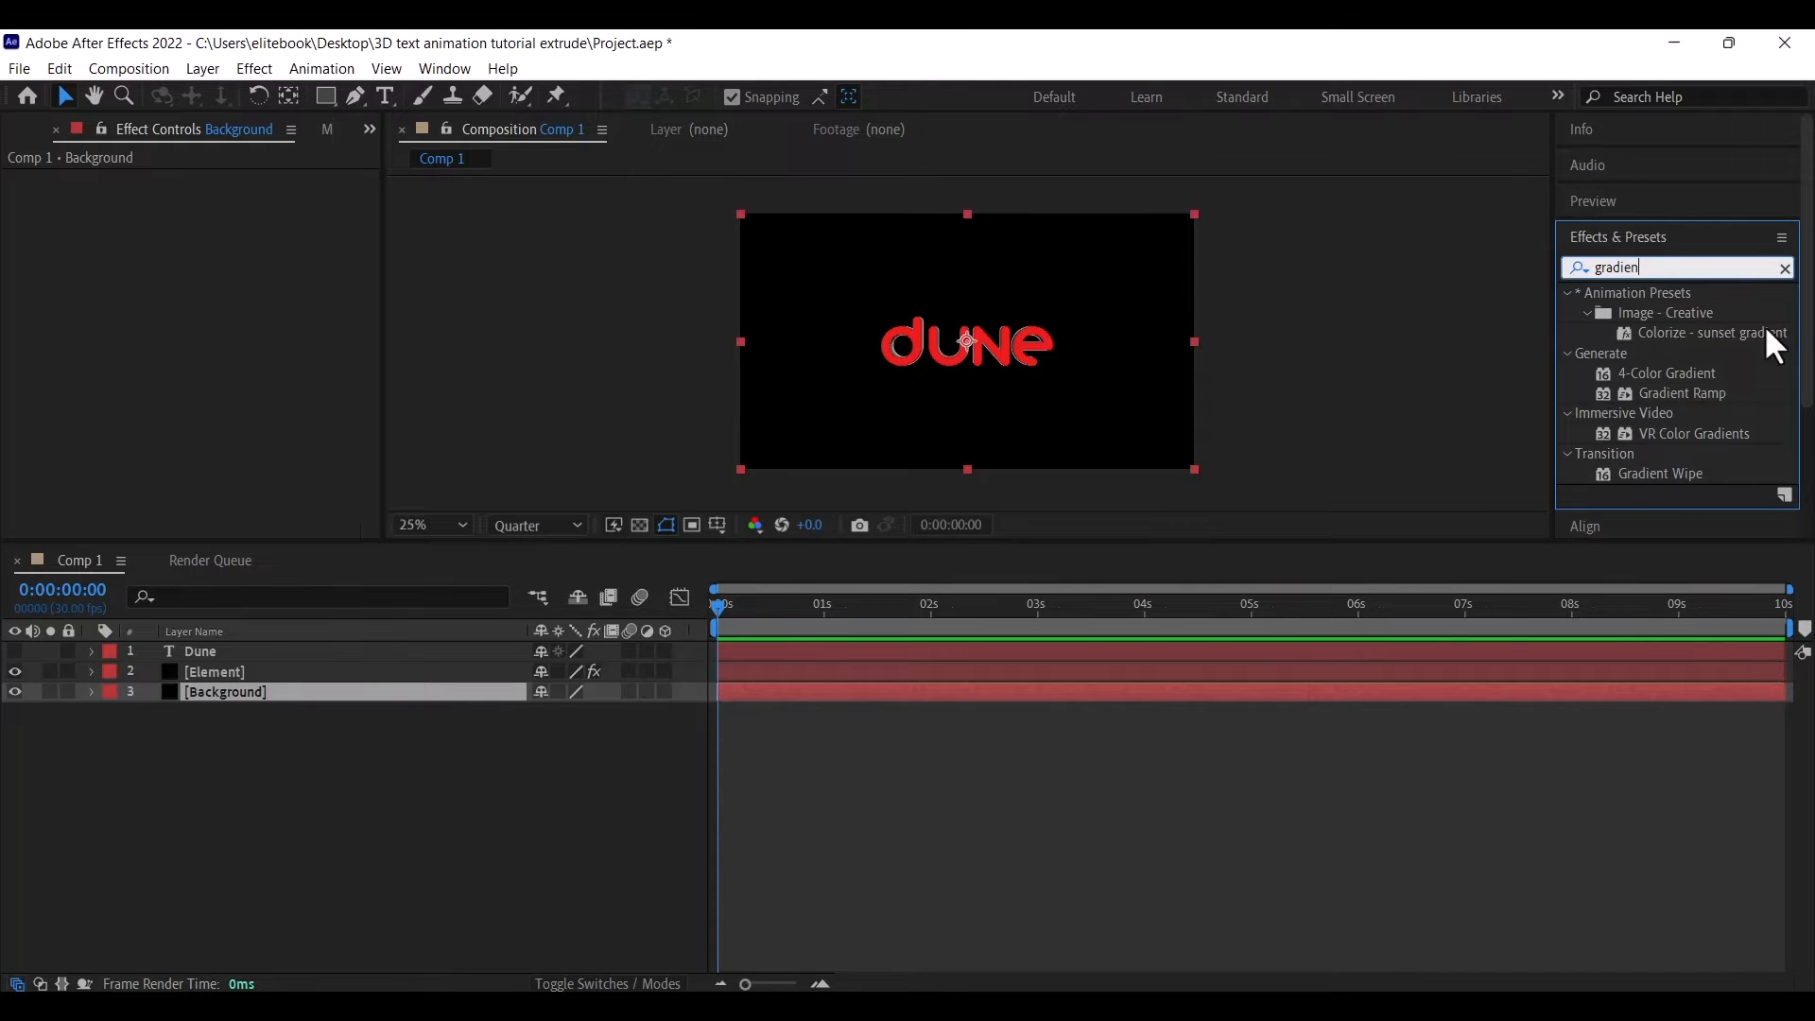
{"action": "left_click_drag", "start_coordinate": [1687, 393], "coordinate": [329, 692]}
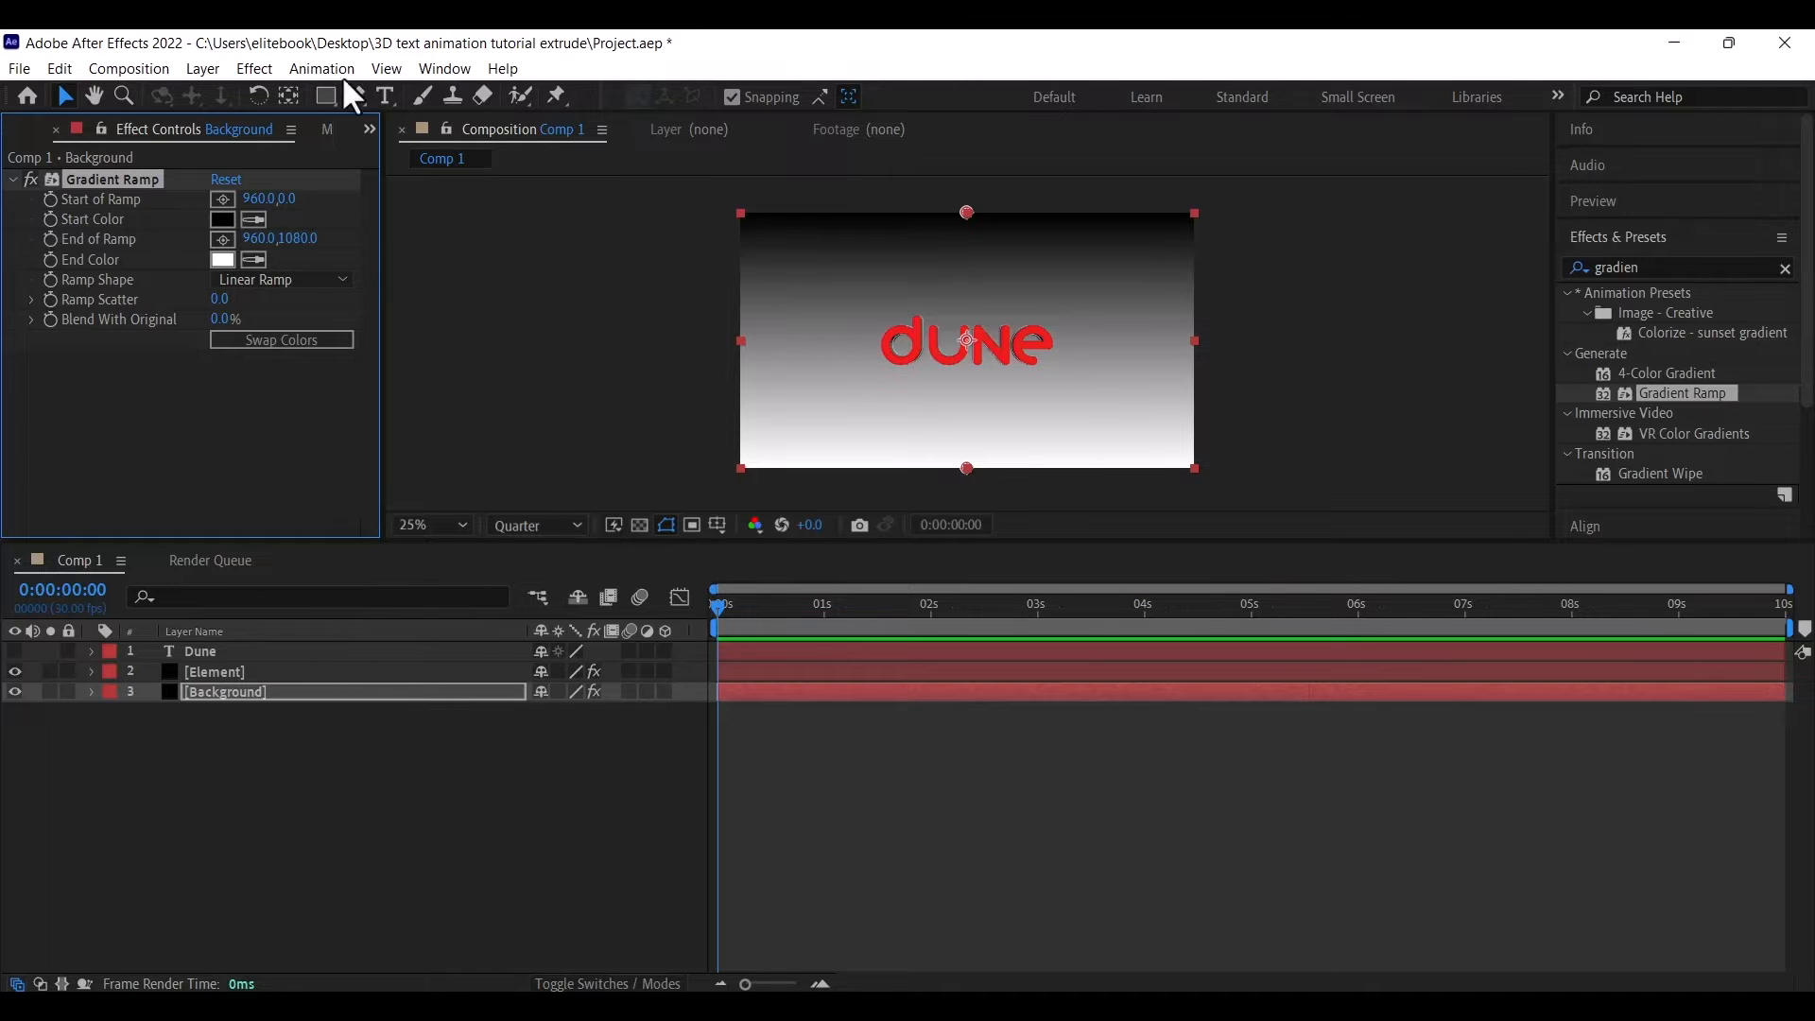
Set the Start Color of the Background's Gradient Ramp to yellow, F1FF0B
{"action": "left_click", "coordinate": [223, 218]}
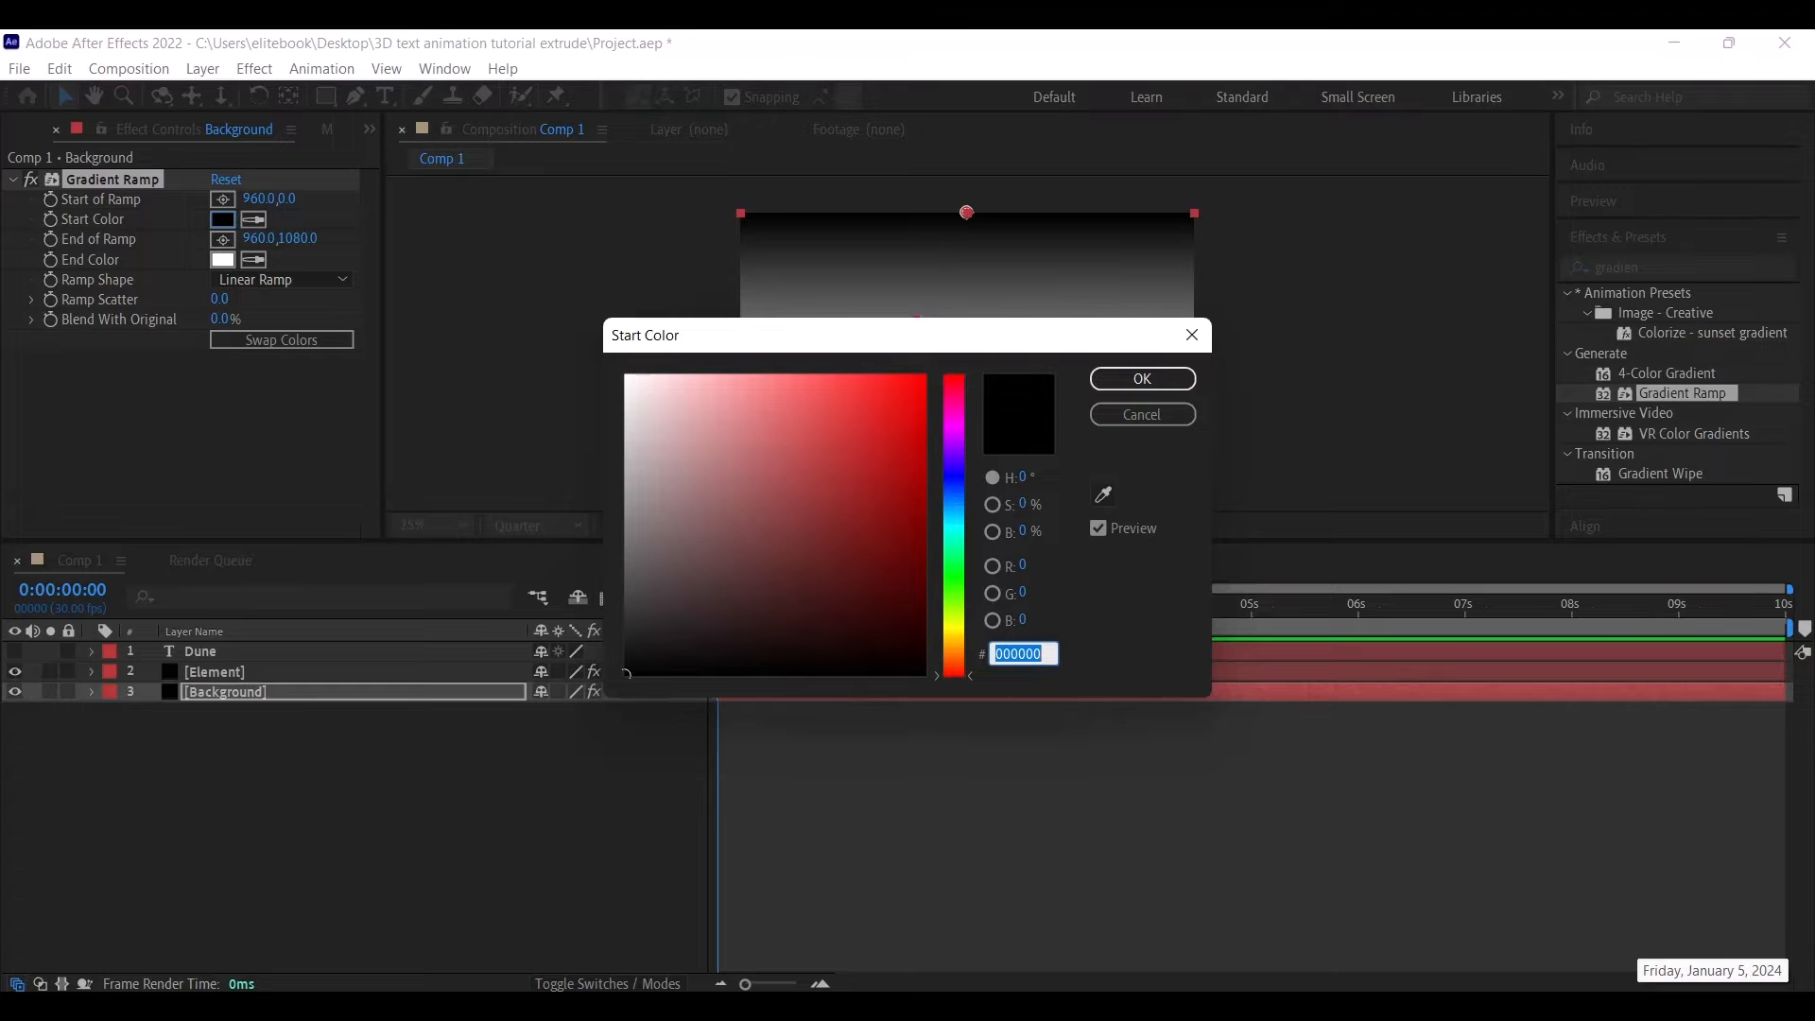
{"action": "type", "text": "F"}
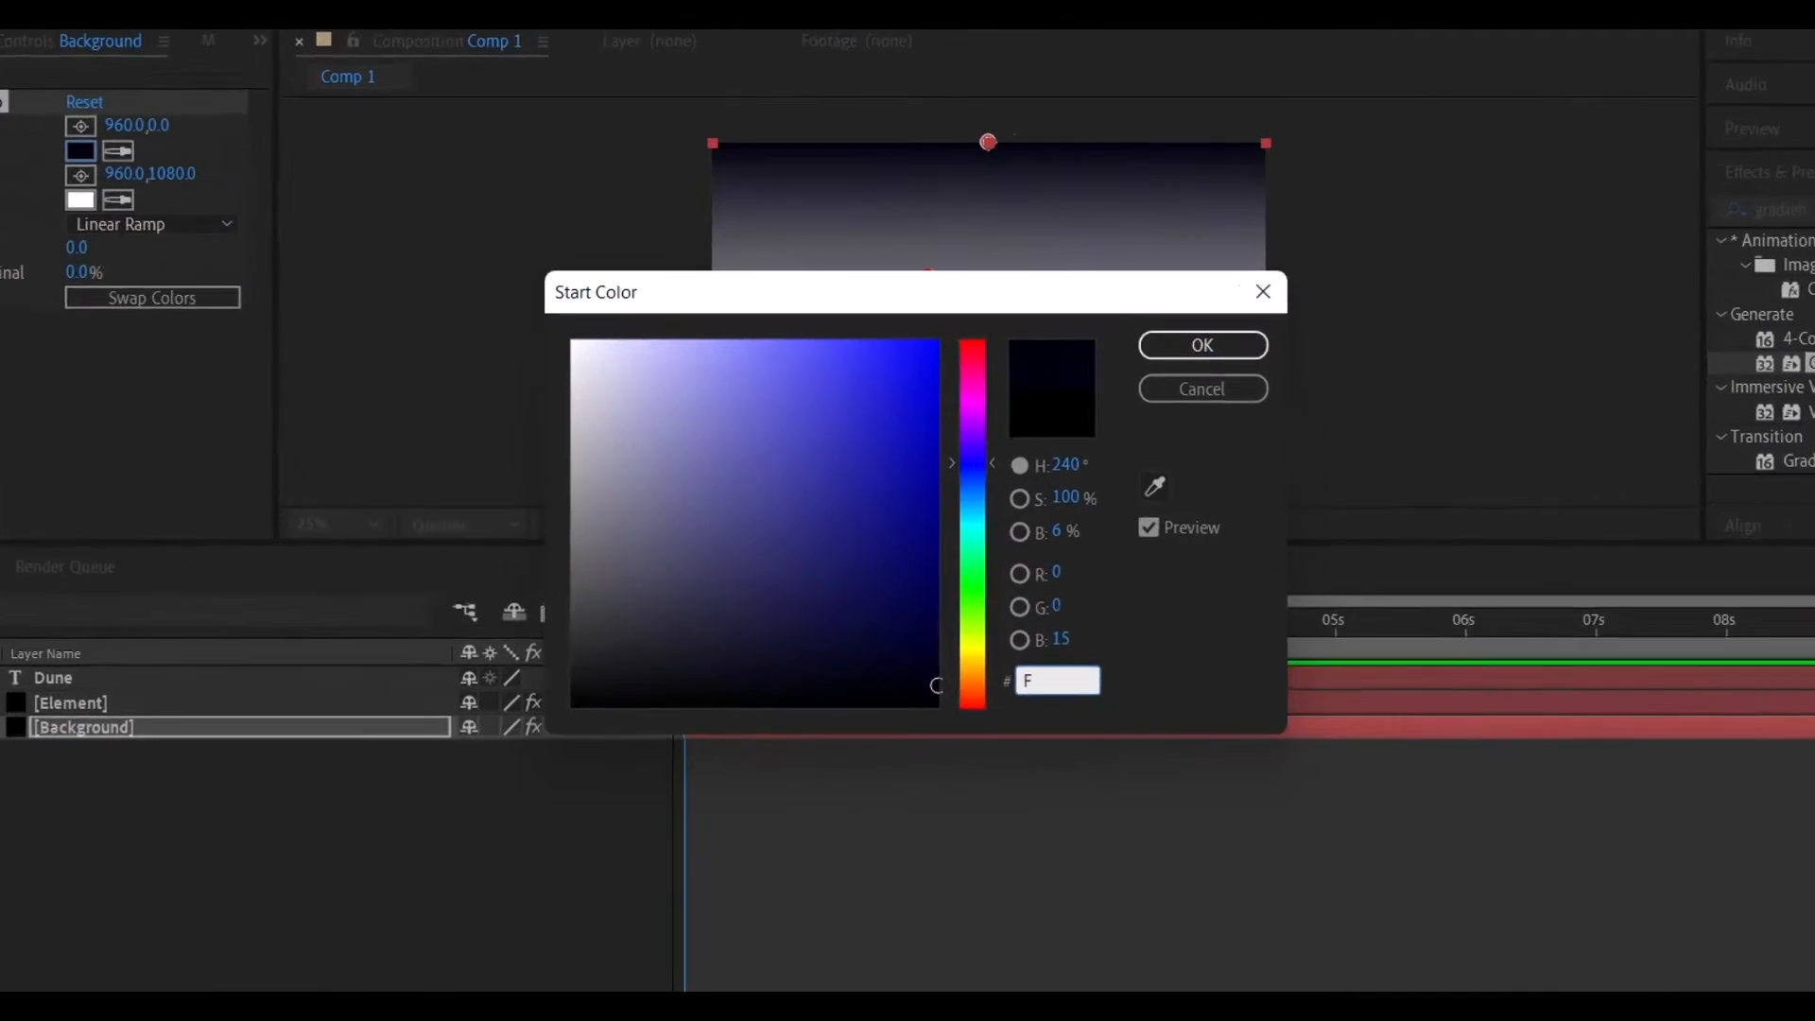
{"action": "type", "text": "F"}
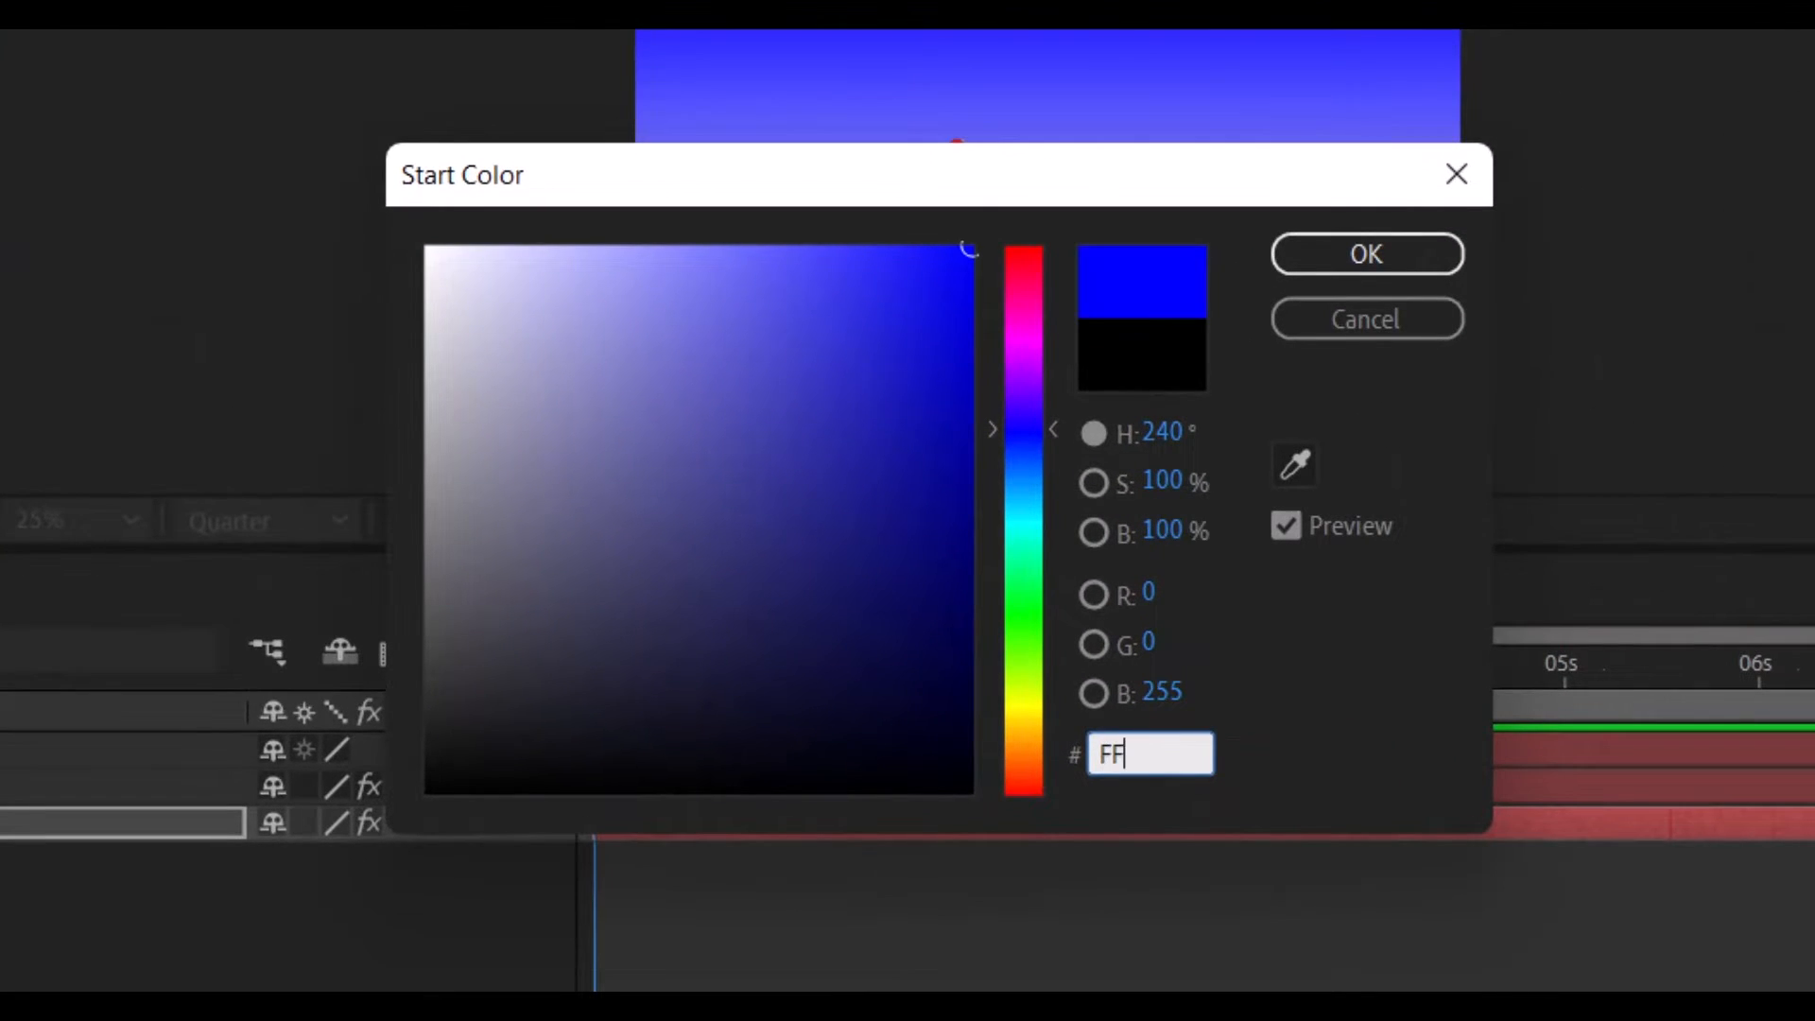
{"action": "type", "text": "F"}
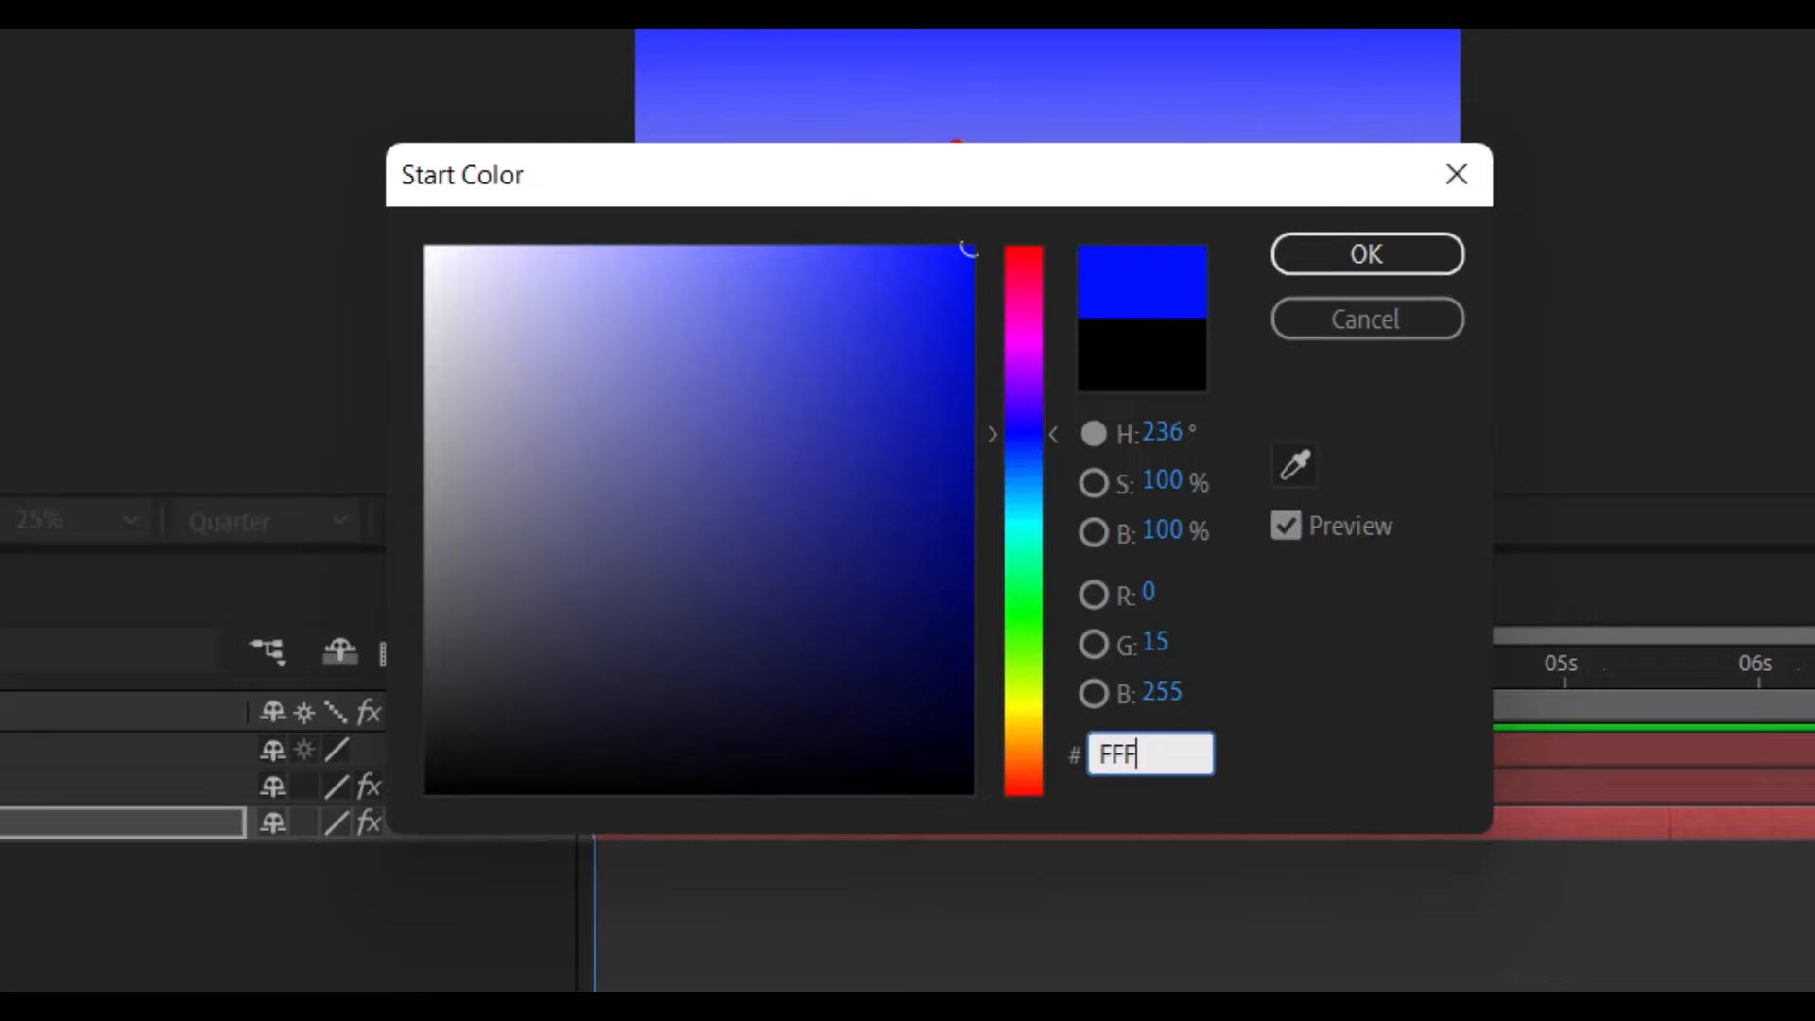
{"action": "type", "text": "0B"}
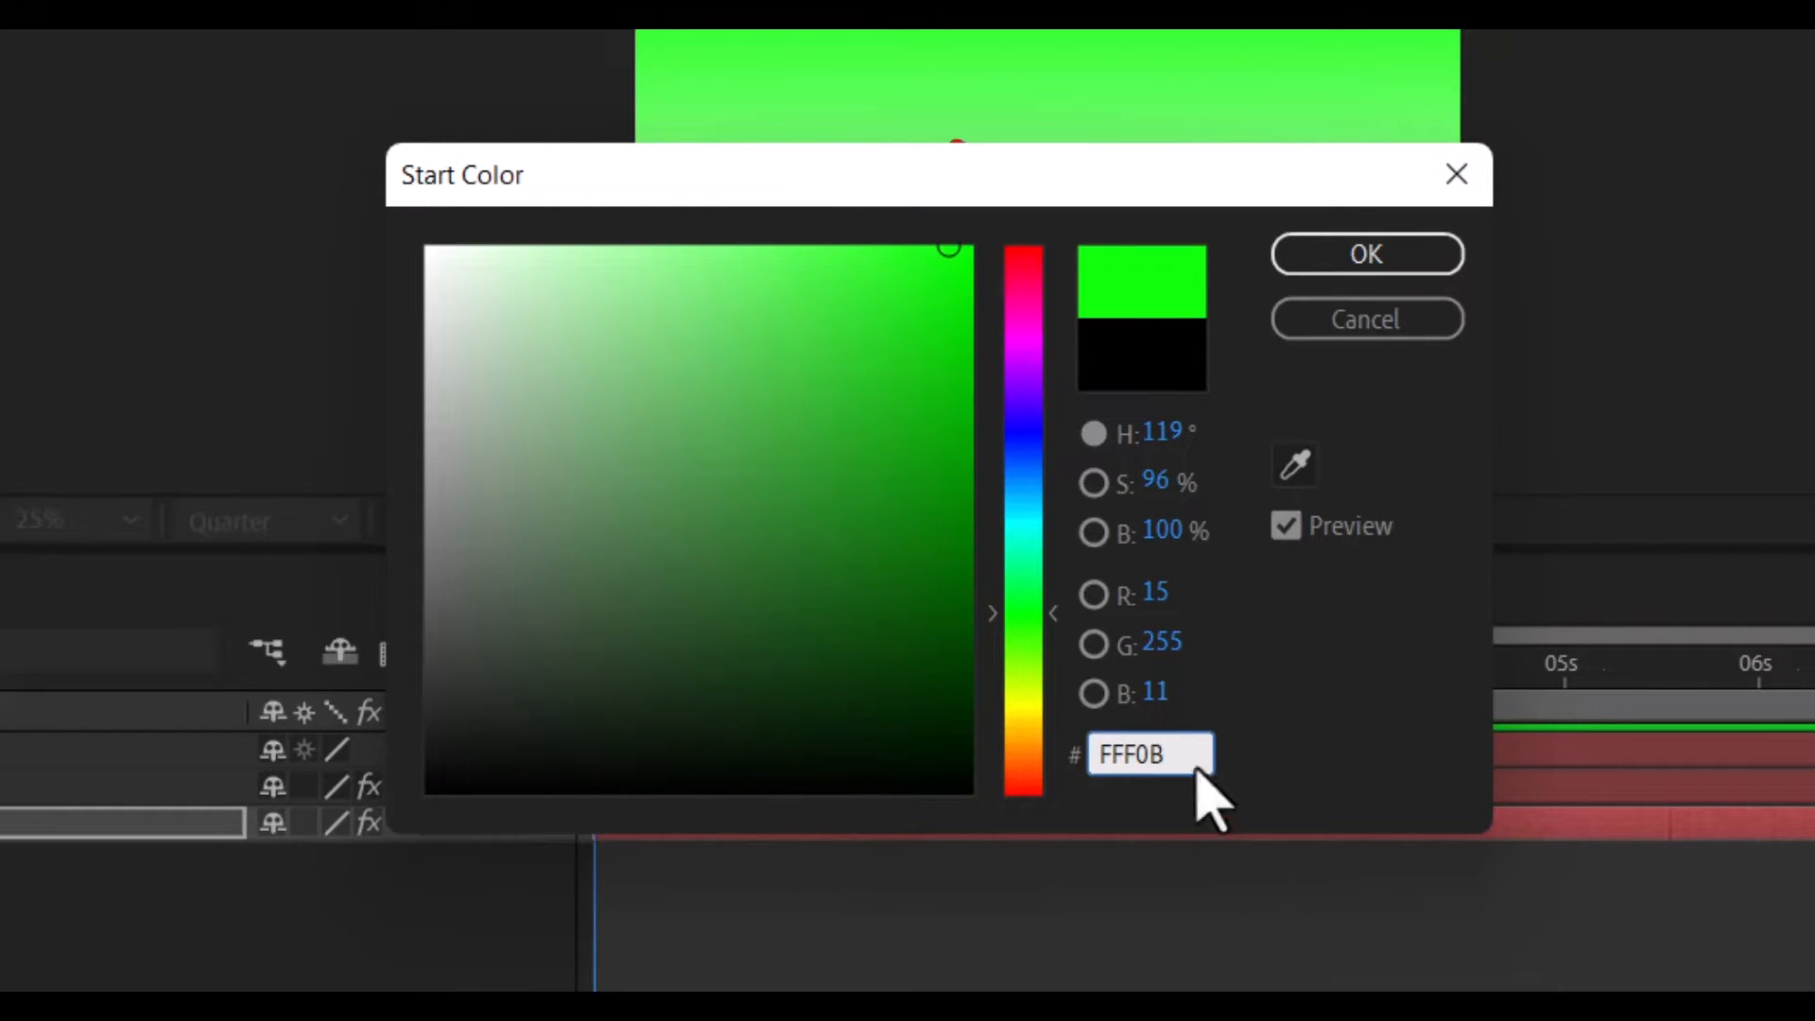
{"action": "key", "text": "BackSpace"}
{"action": "key", "text": "BackSpace"}
{"action": "key", "text": "BackSpace"}
{"action": "key", "text": "BackSpace"}
{"action": "key", "text": "BackSpace"}
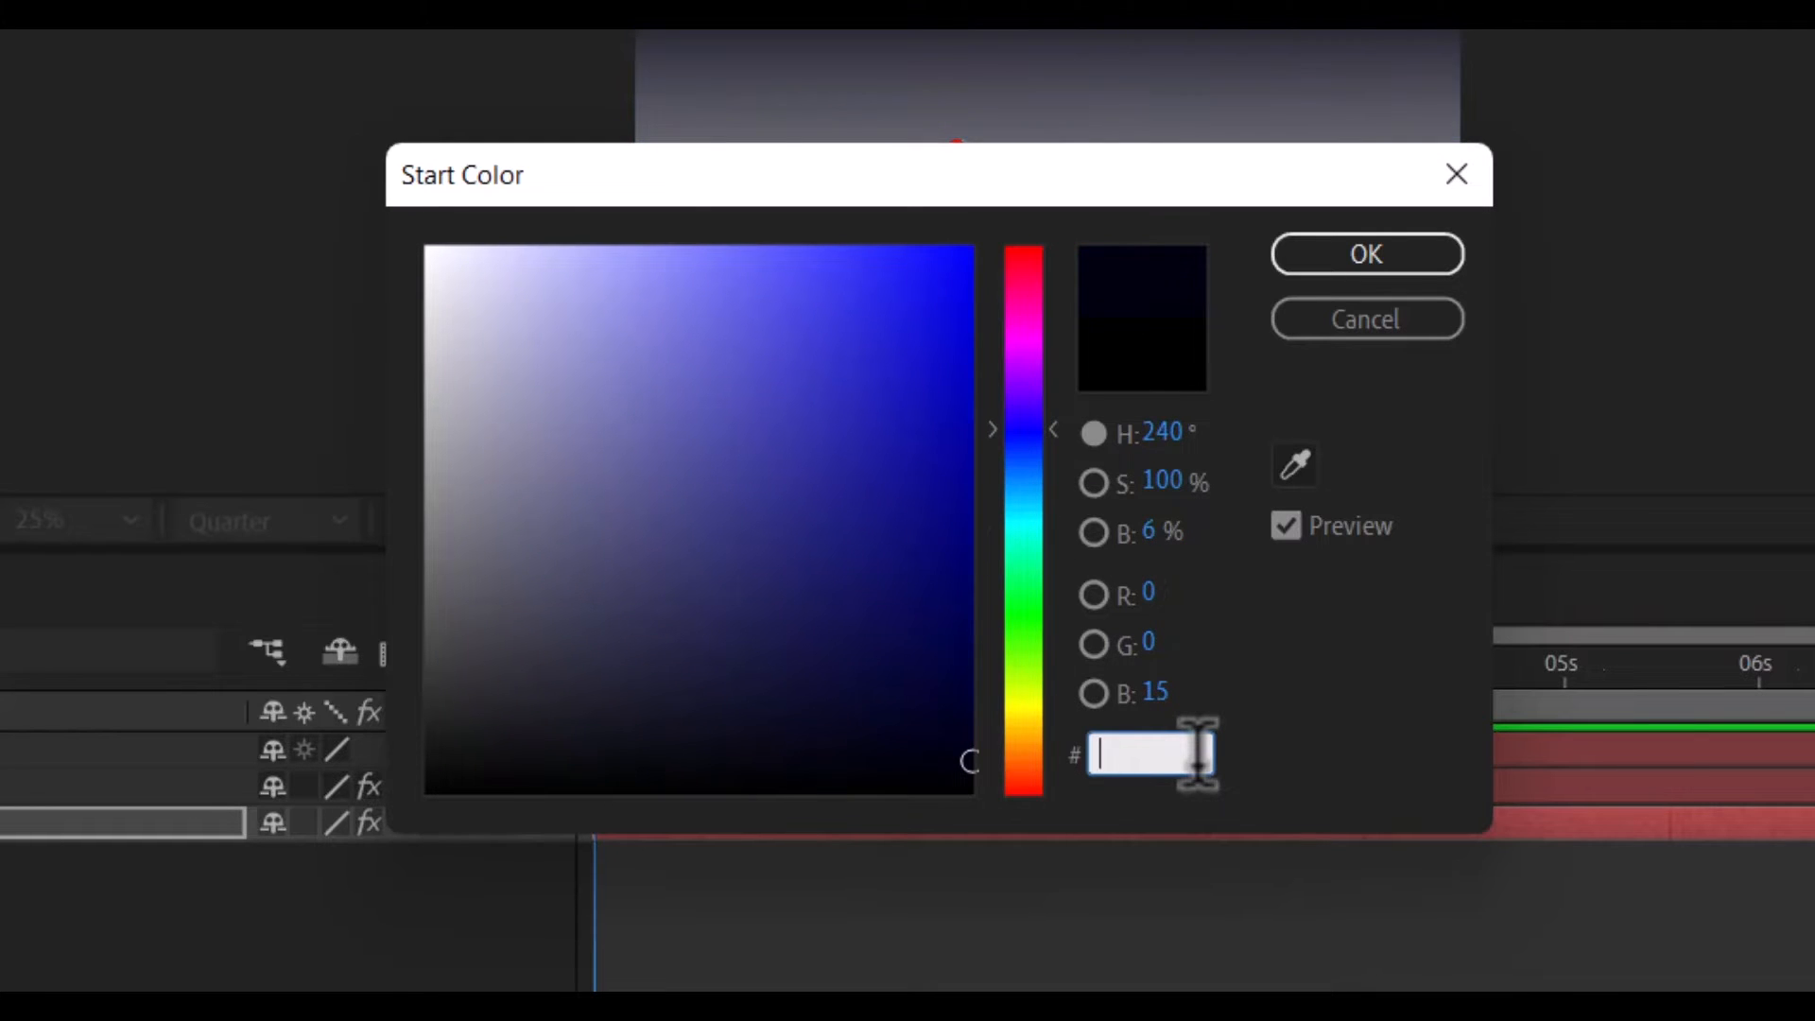
{"action": "type", "text": "F1FF"}
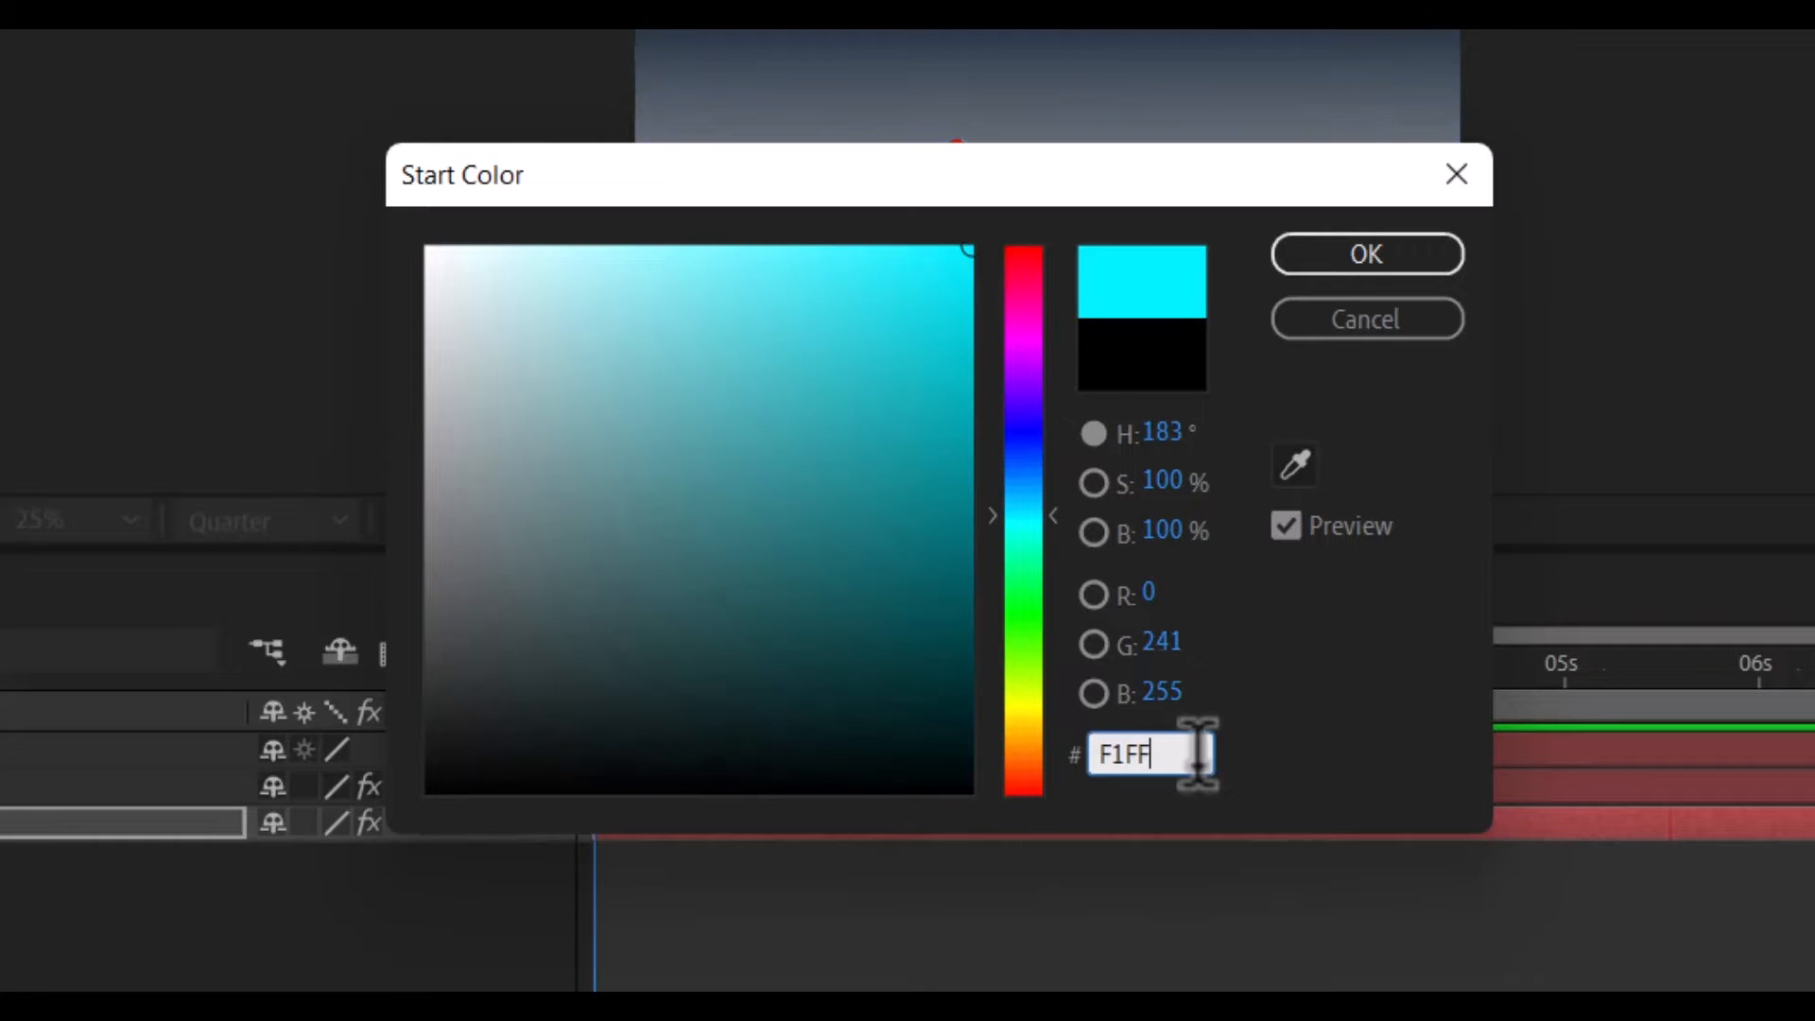
{"action": "type", "text": "0B"}
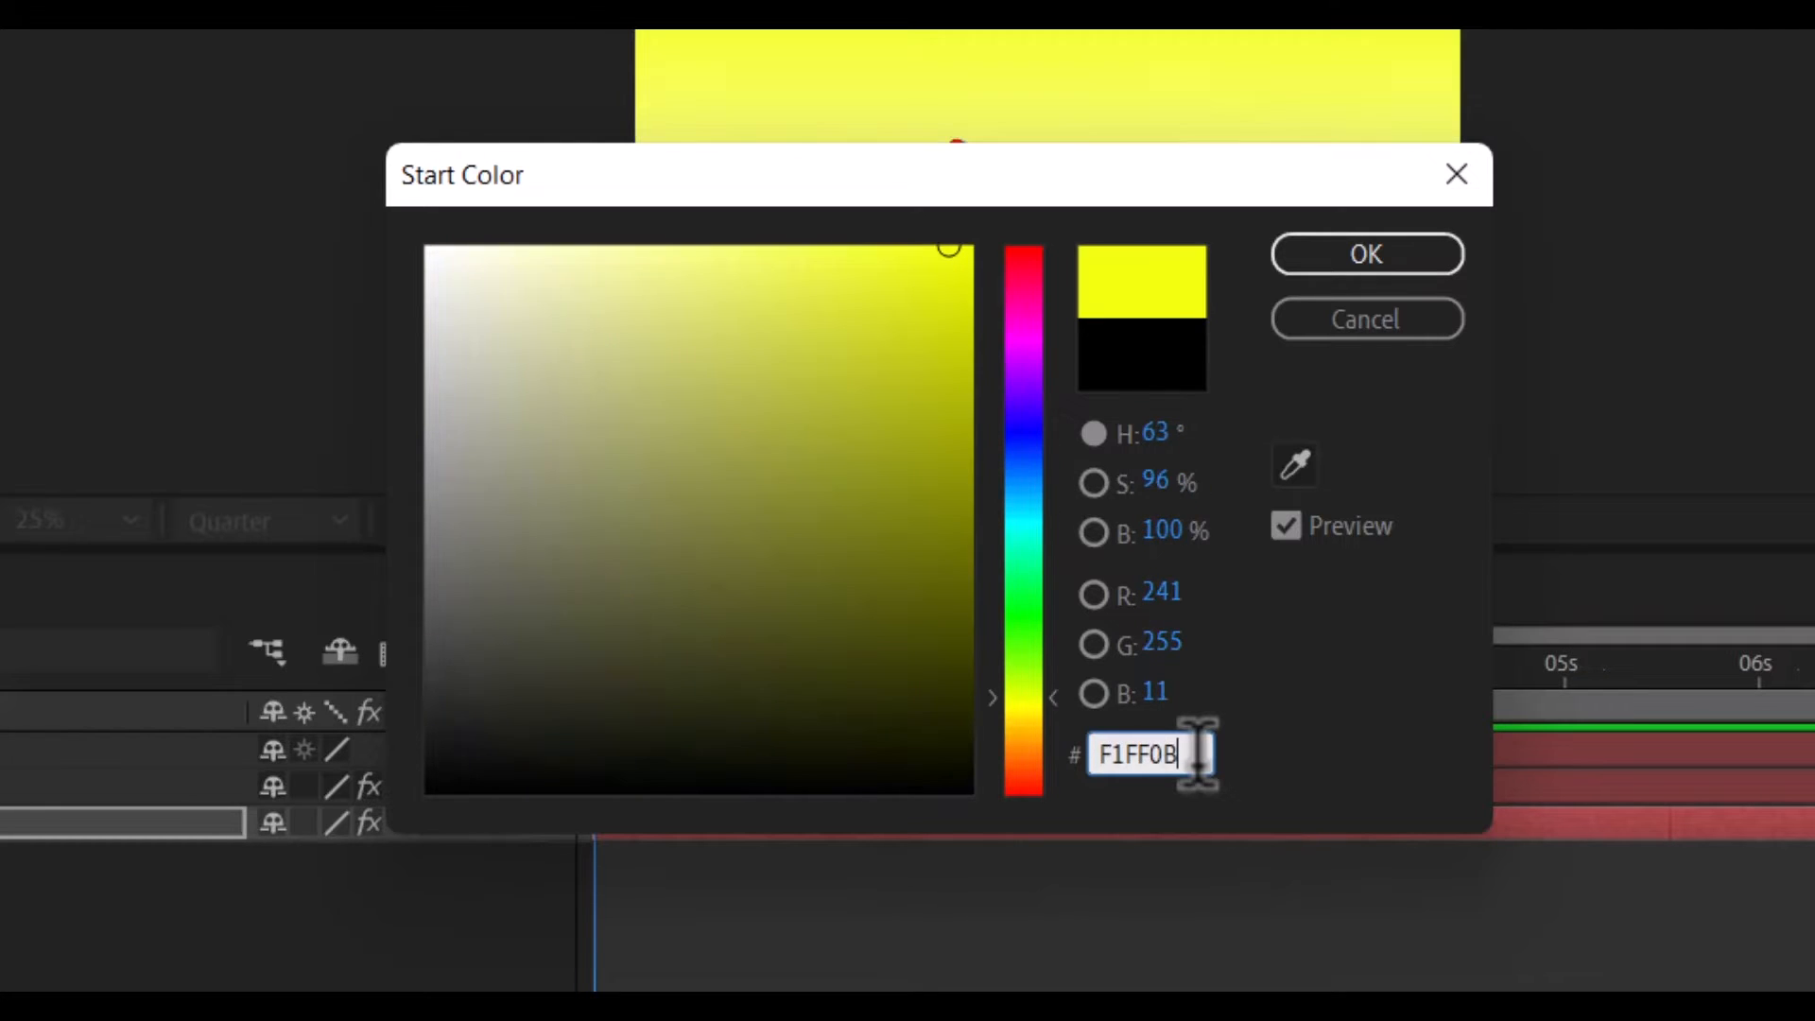
{"action": "left_click", "coordinate": [1311, 257]}
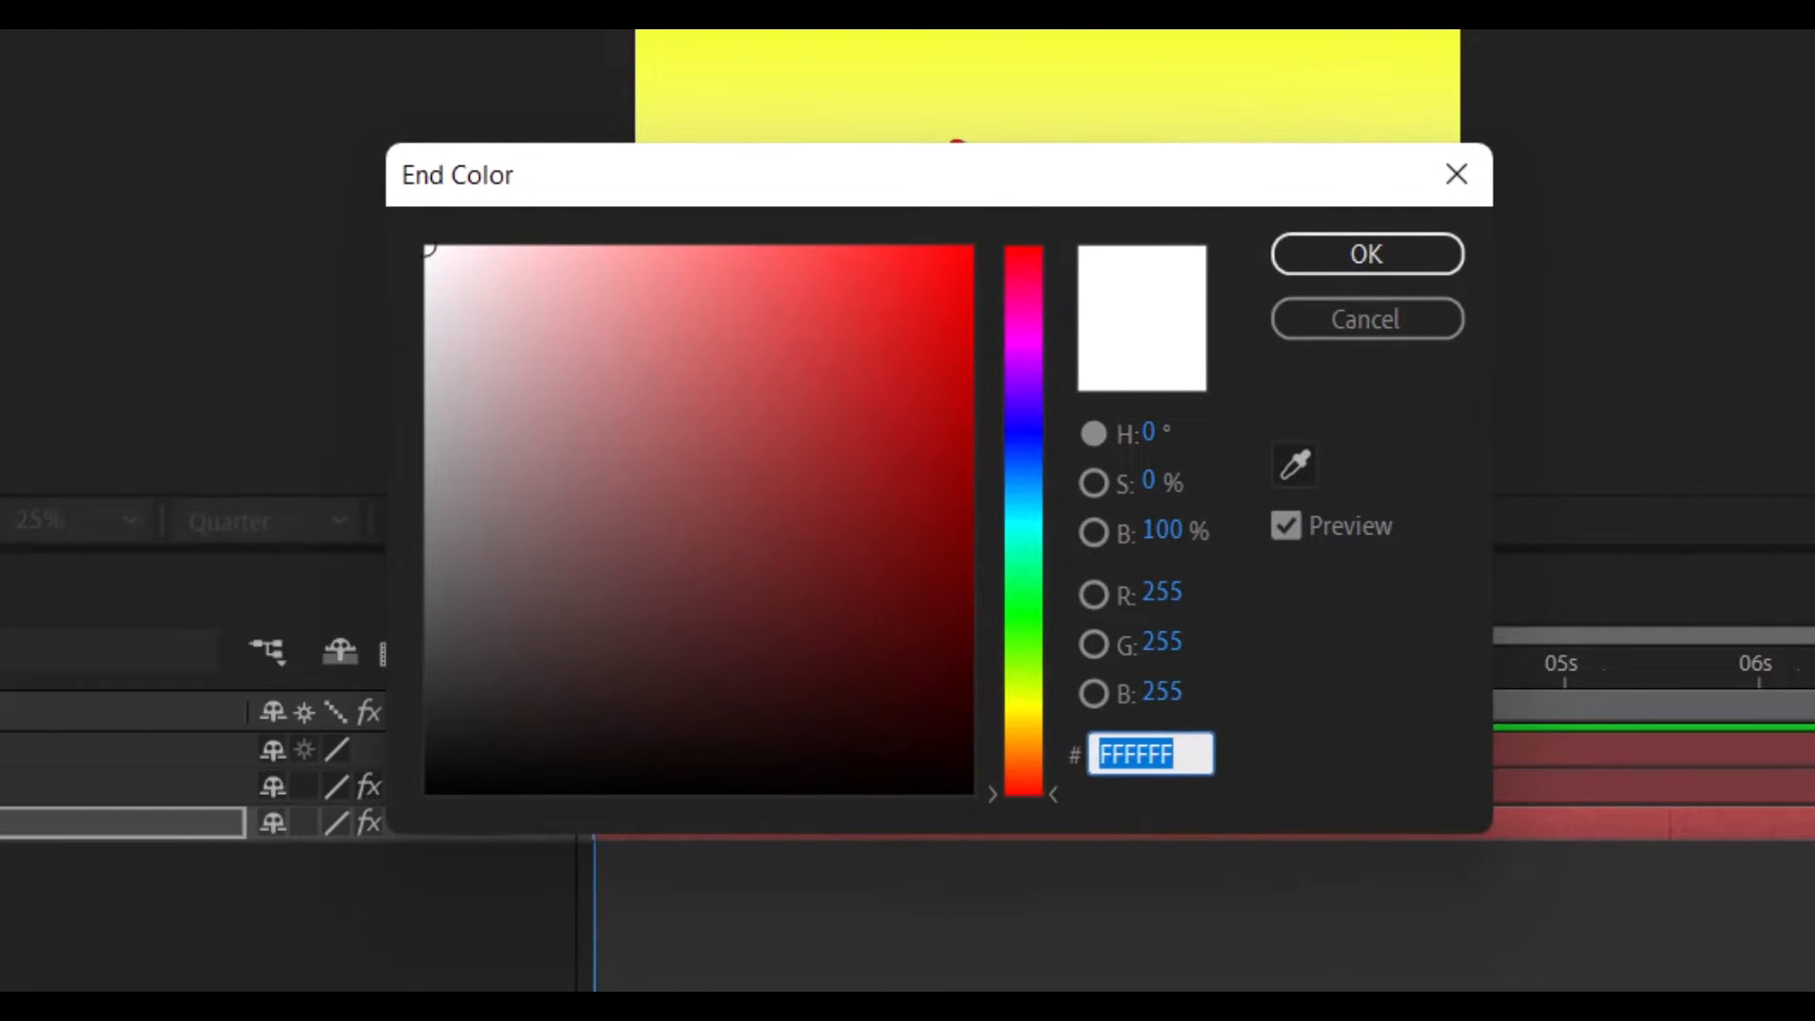
Set the End Color of the Background's Gradient Ramp to orange, CC6D00
{"action": "type", "text": "cc6"}
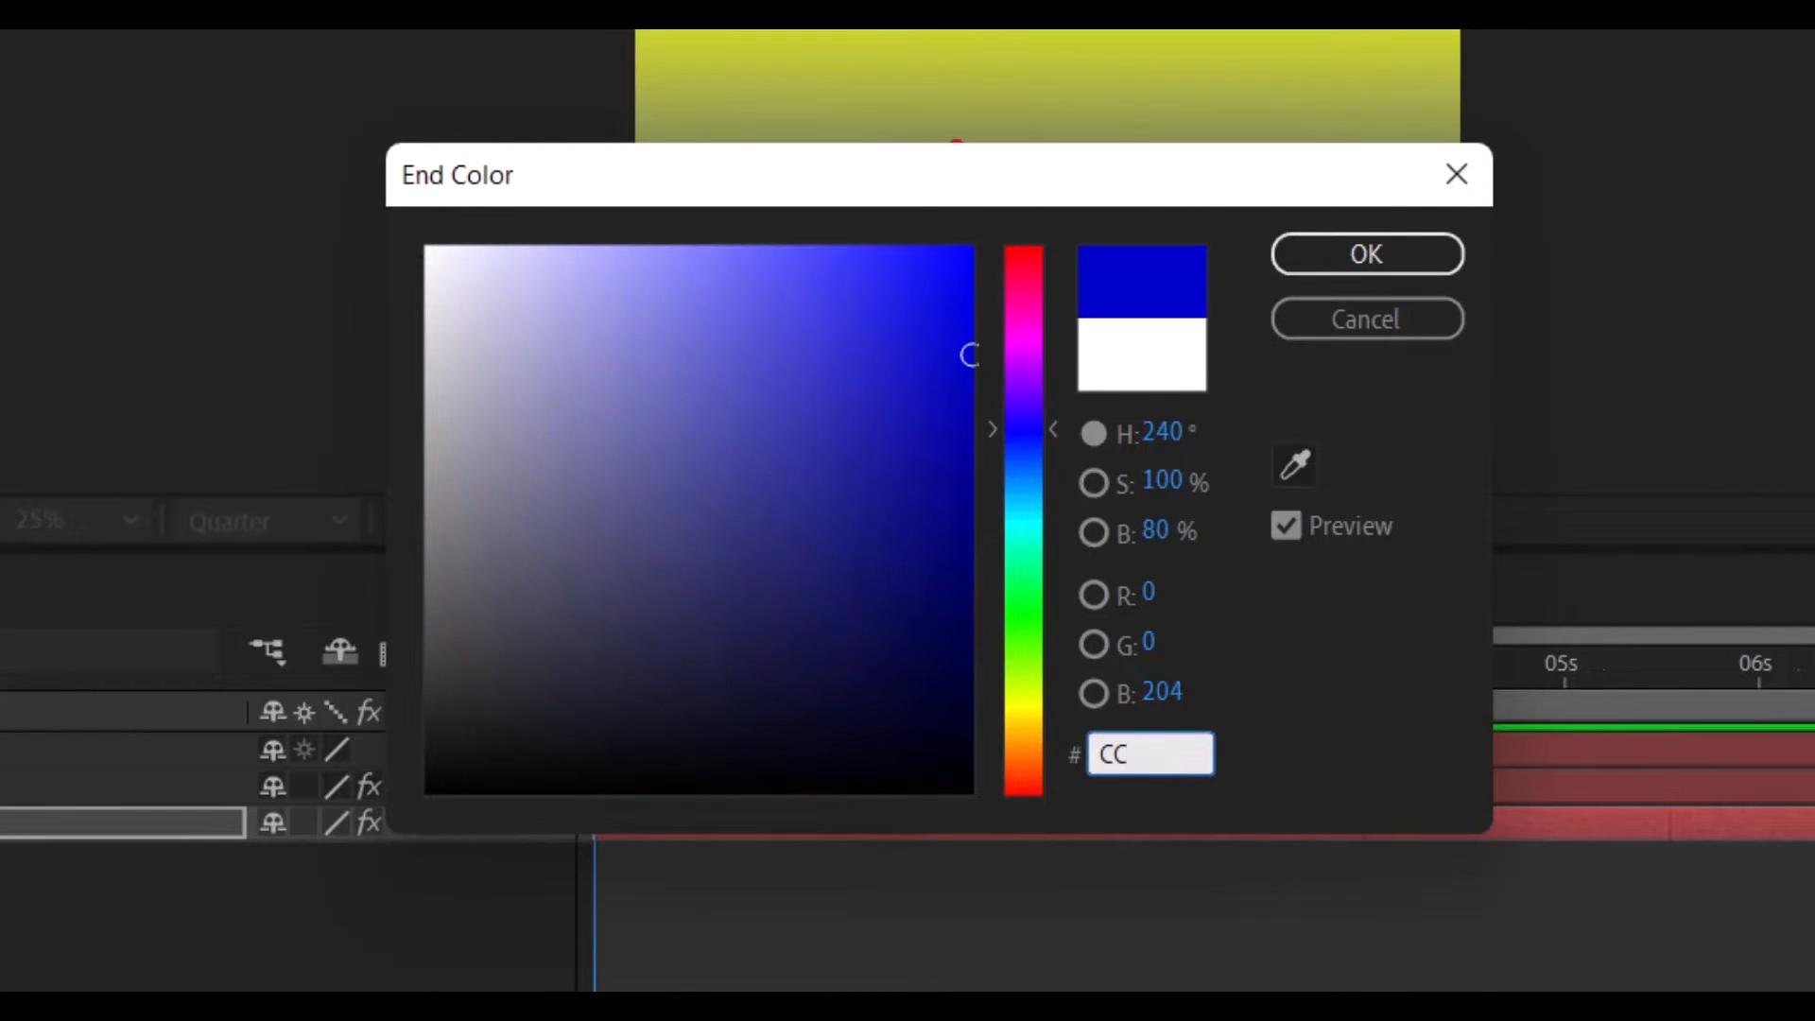
{"action": "type", "text": "d00"}
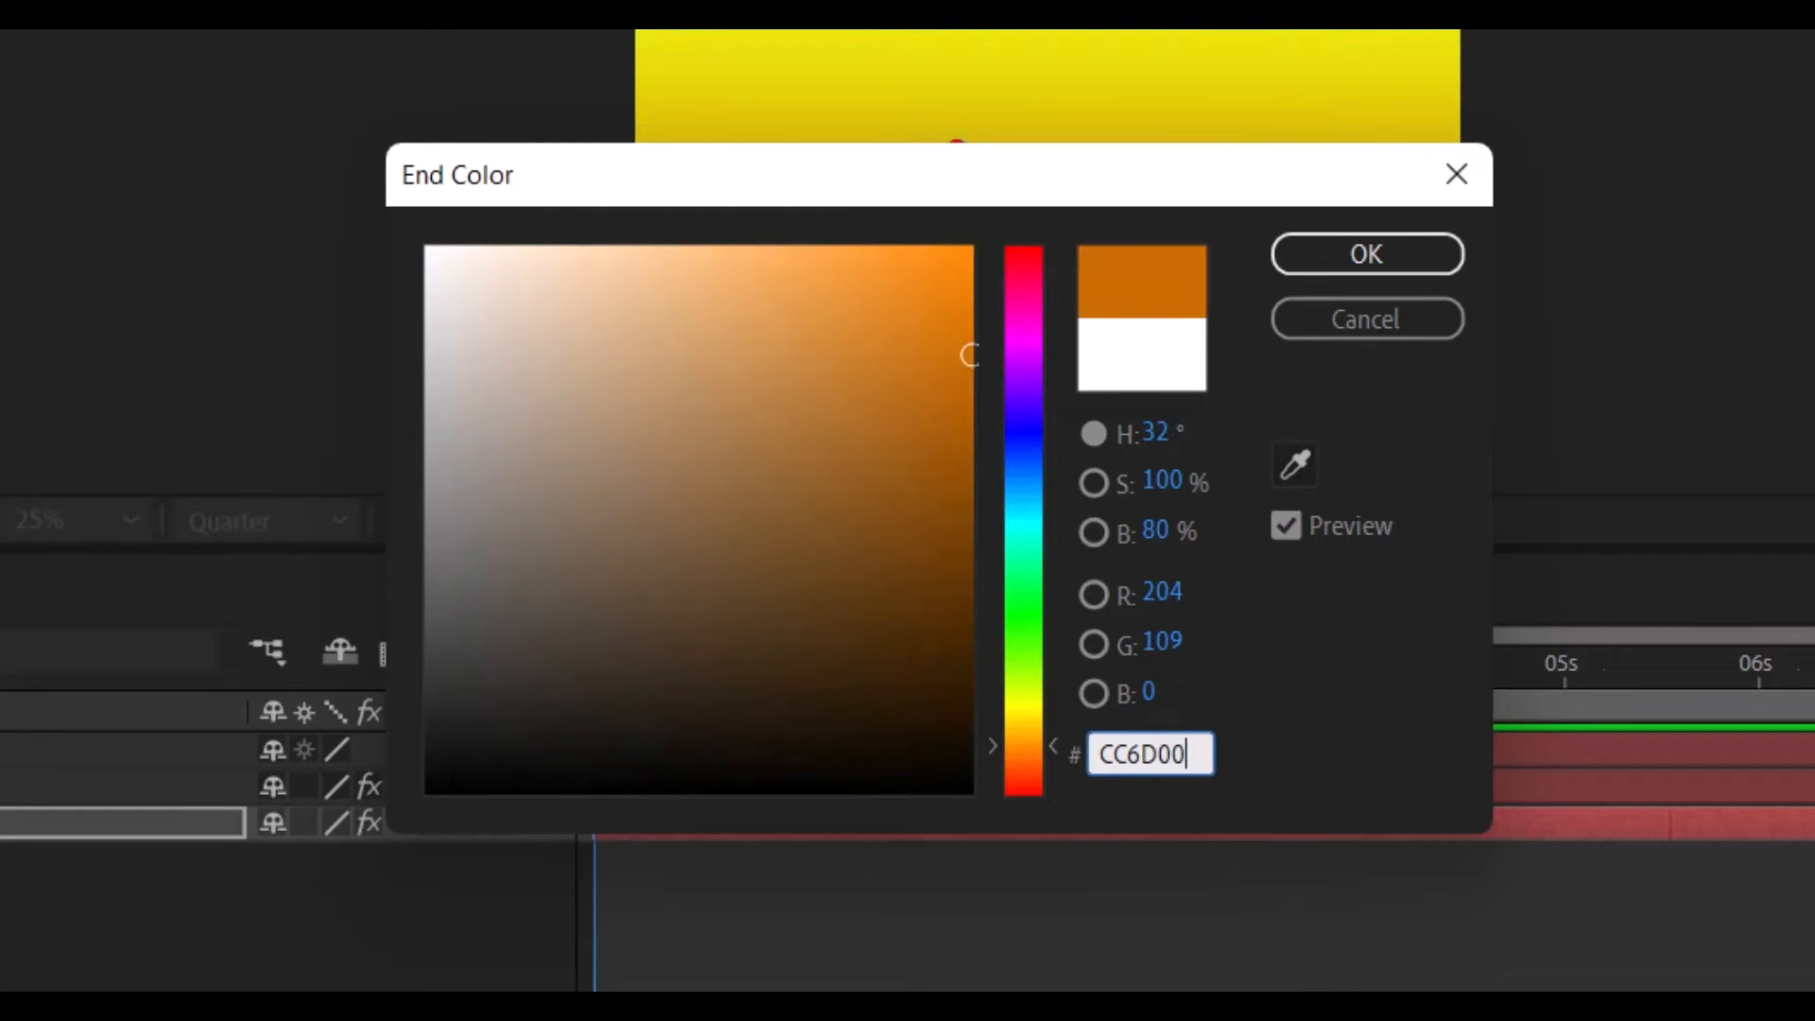
{"action": "left_click", "coordinate": [1324, 263]}
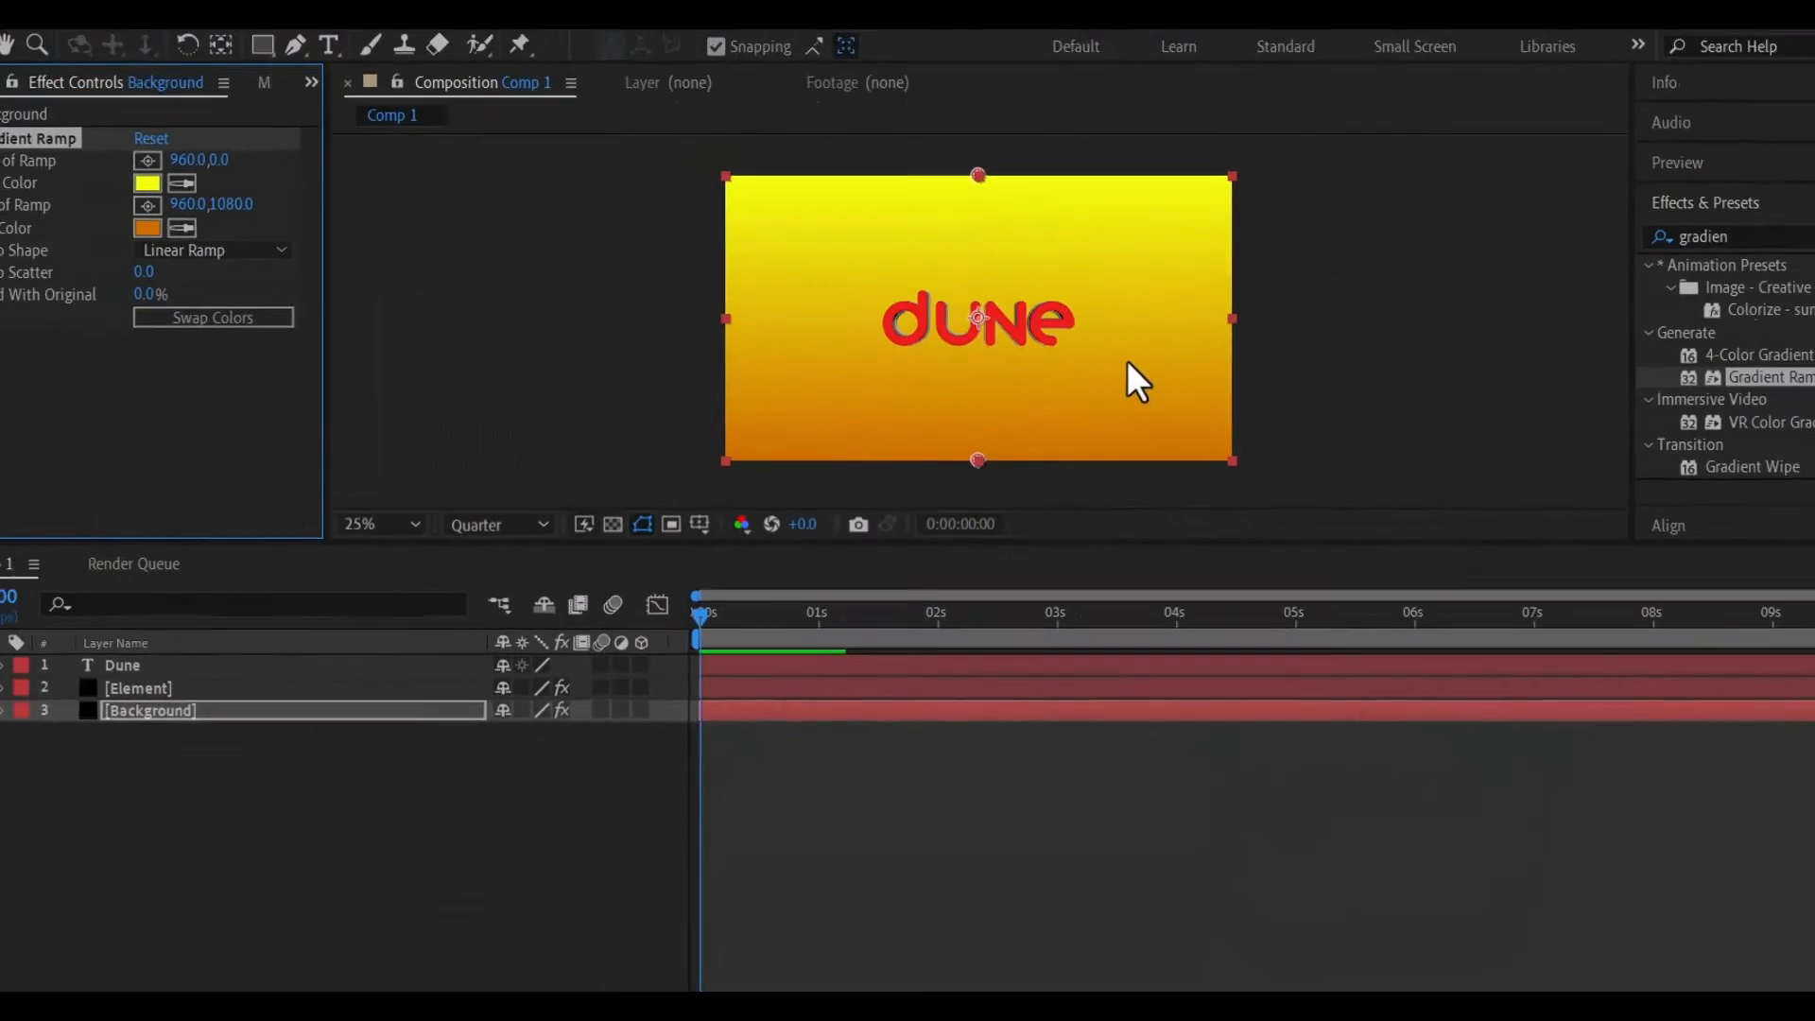
Switch the Gradient Ramp to a Radial Ramp and place its start point above the title at about 952, 220
{"action": "left_click", "coordinate": [332, 280]}
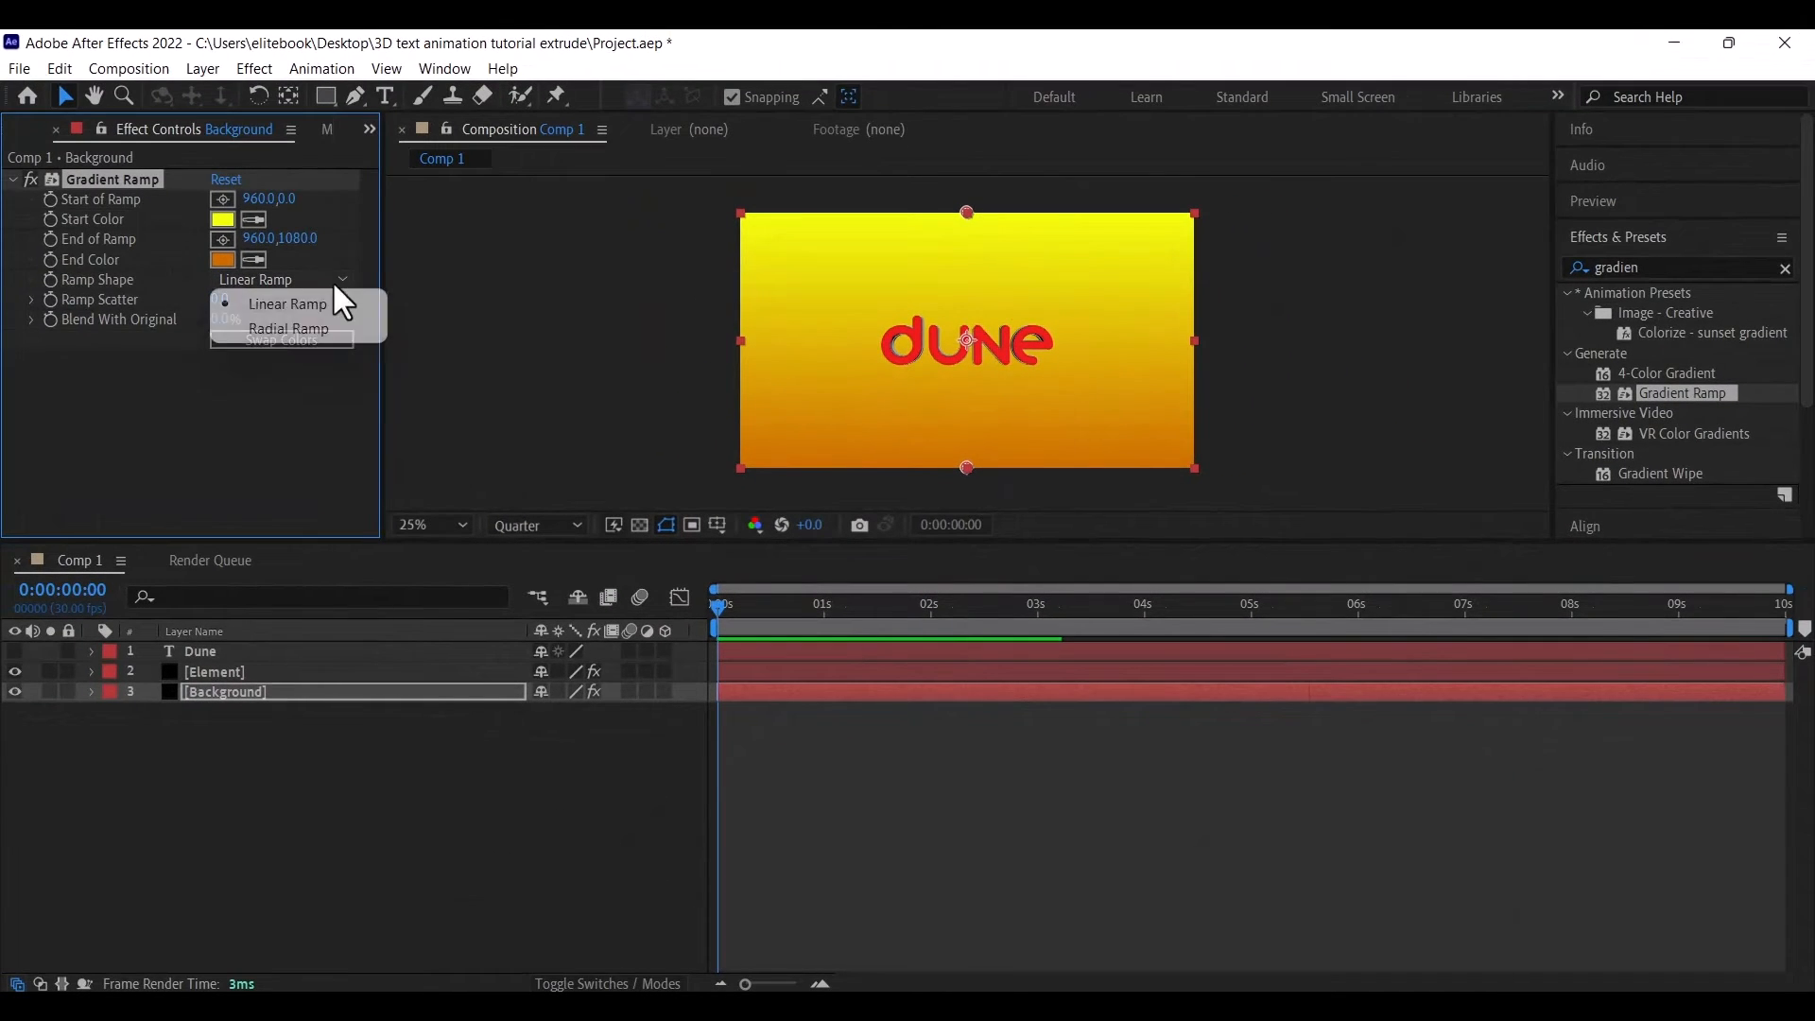
{"action": "left_click", "coordinate": [299, 331]}
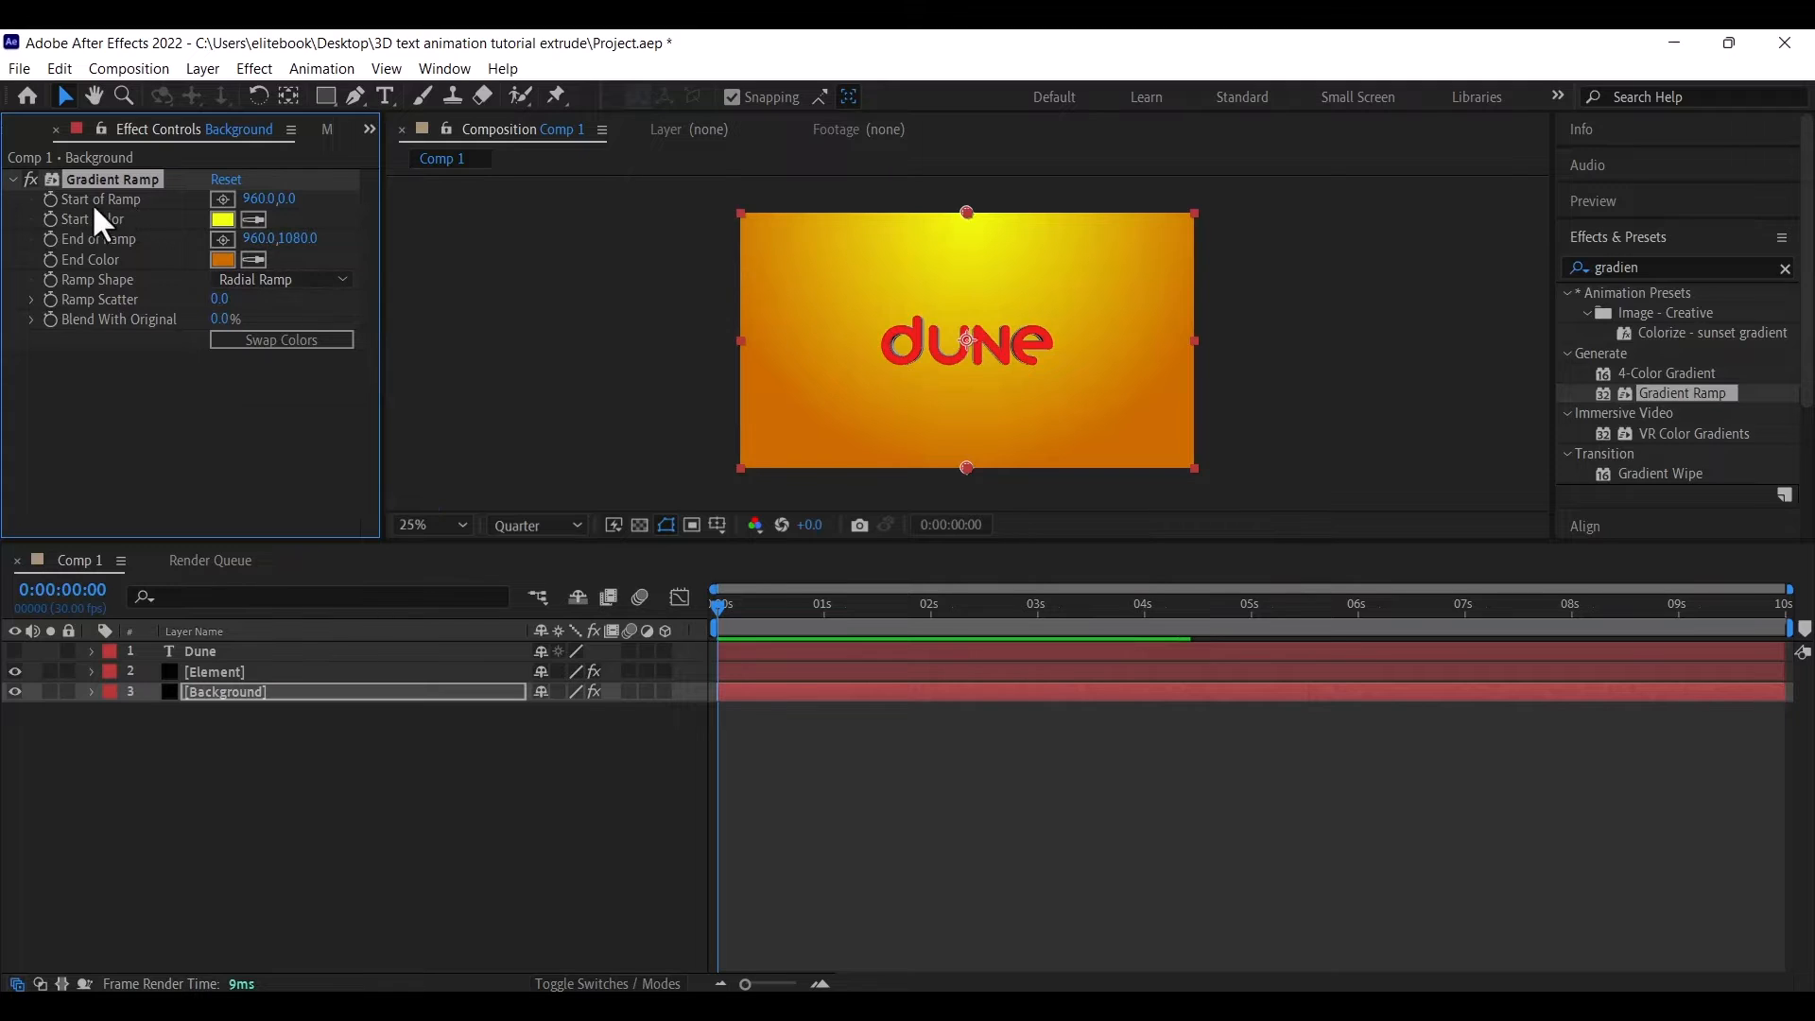
{"action": "left_click", "coordinate": [222, 199]}
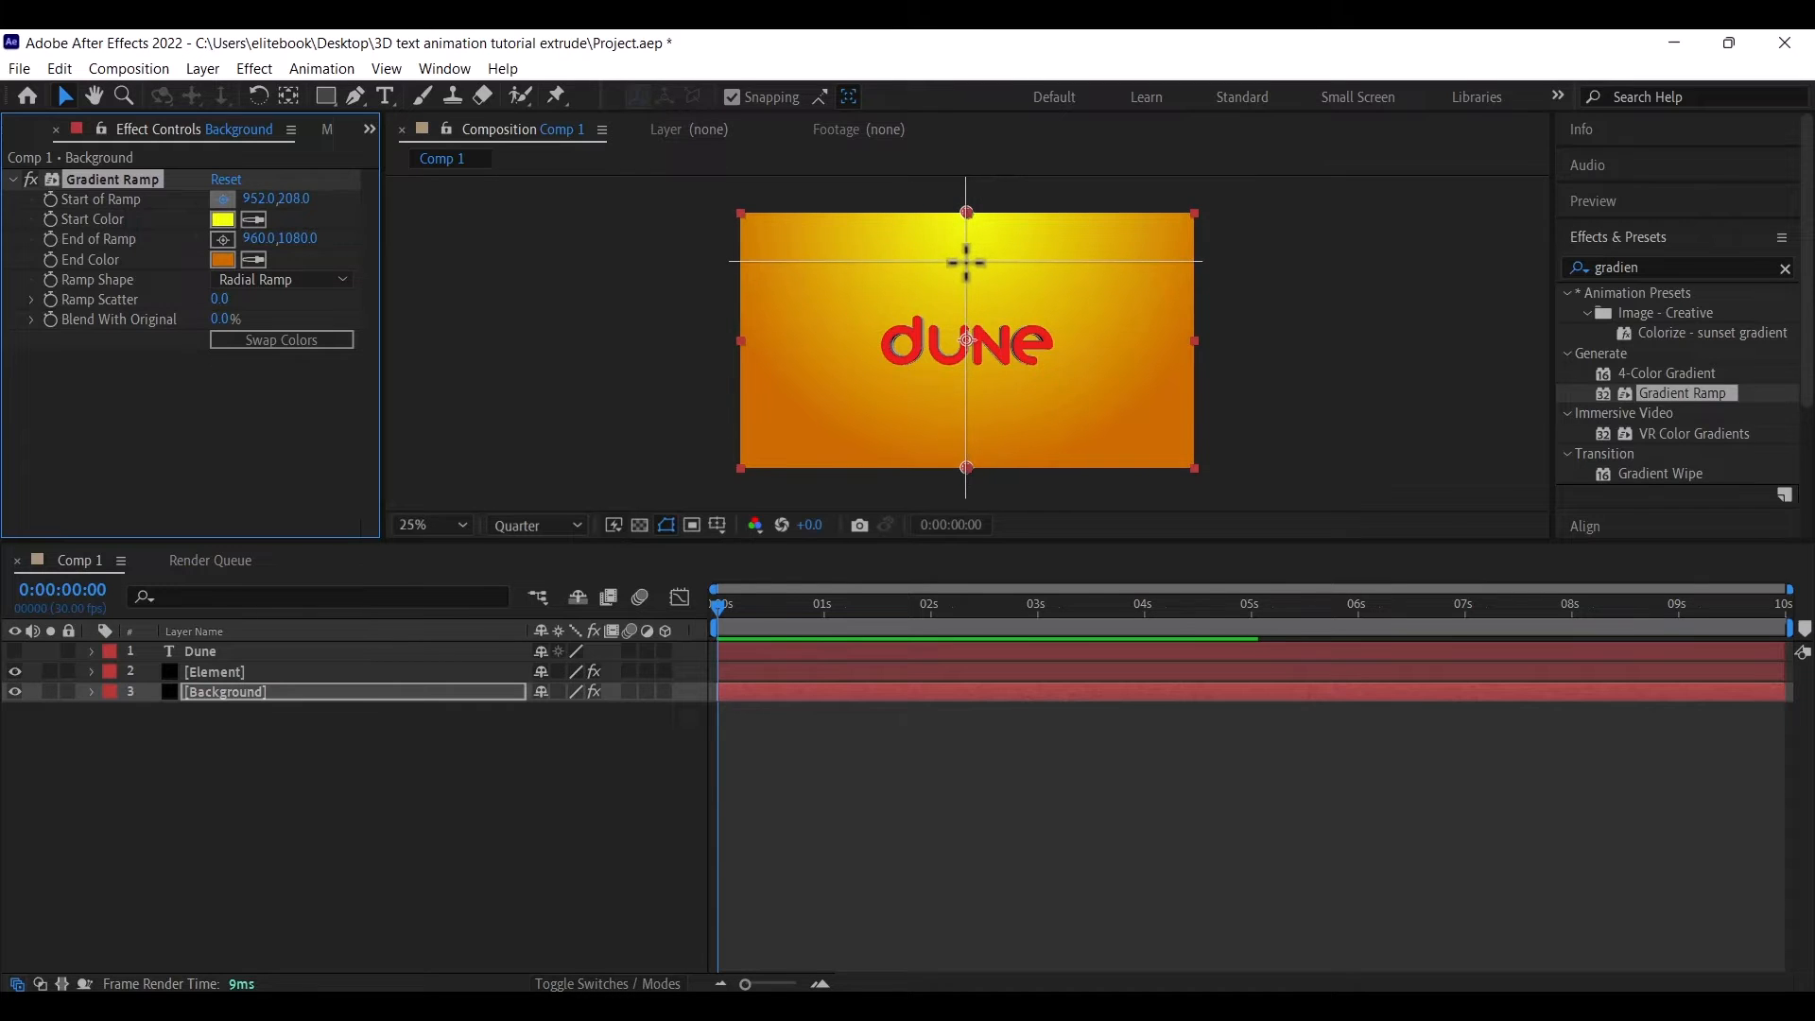
{"action": "left_click", "coordinate": [966, 264]}
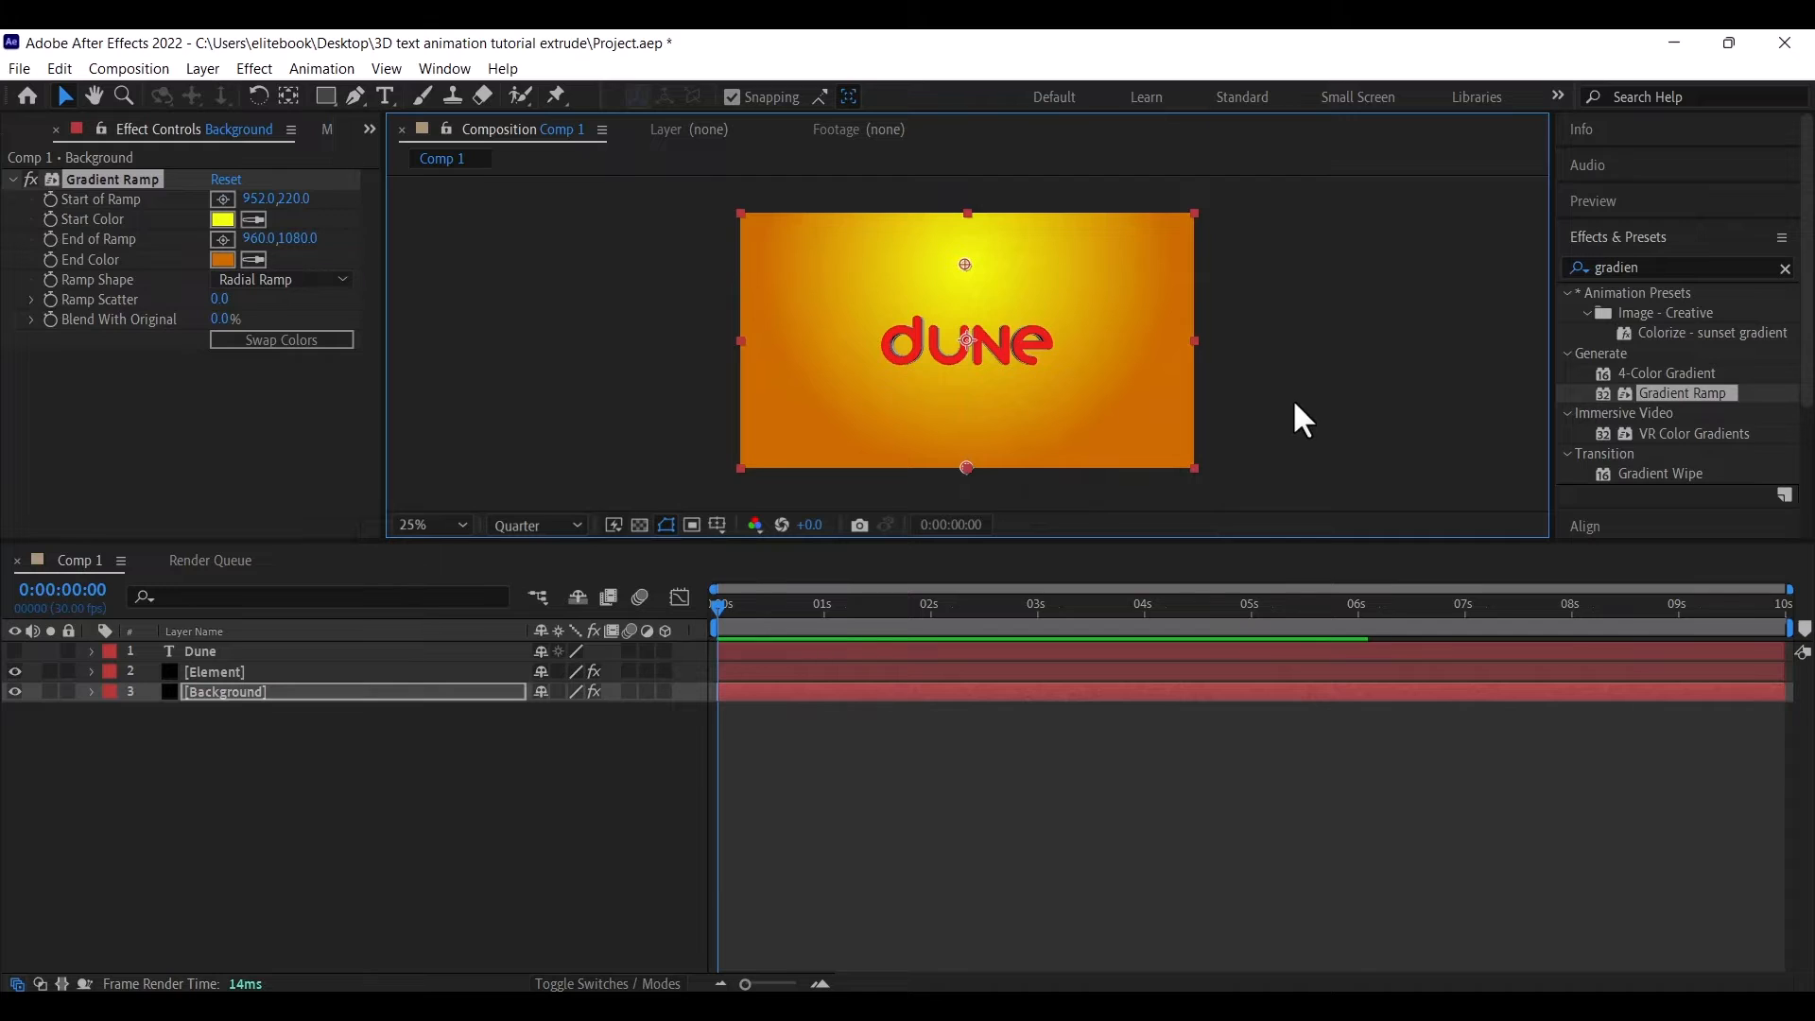
Place the Gradient Ramp's end point below the frame at about 992, 1400, and fit the composition in the viewer
{"action": "key", "text": "comma"}
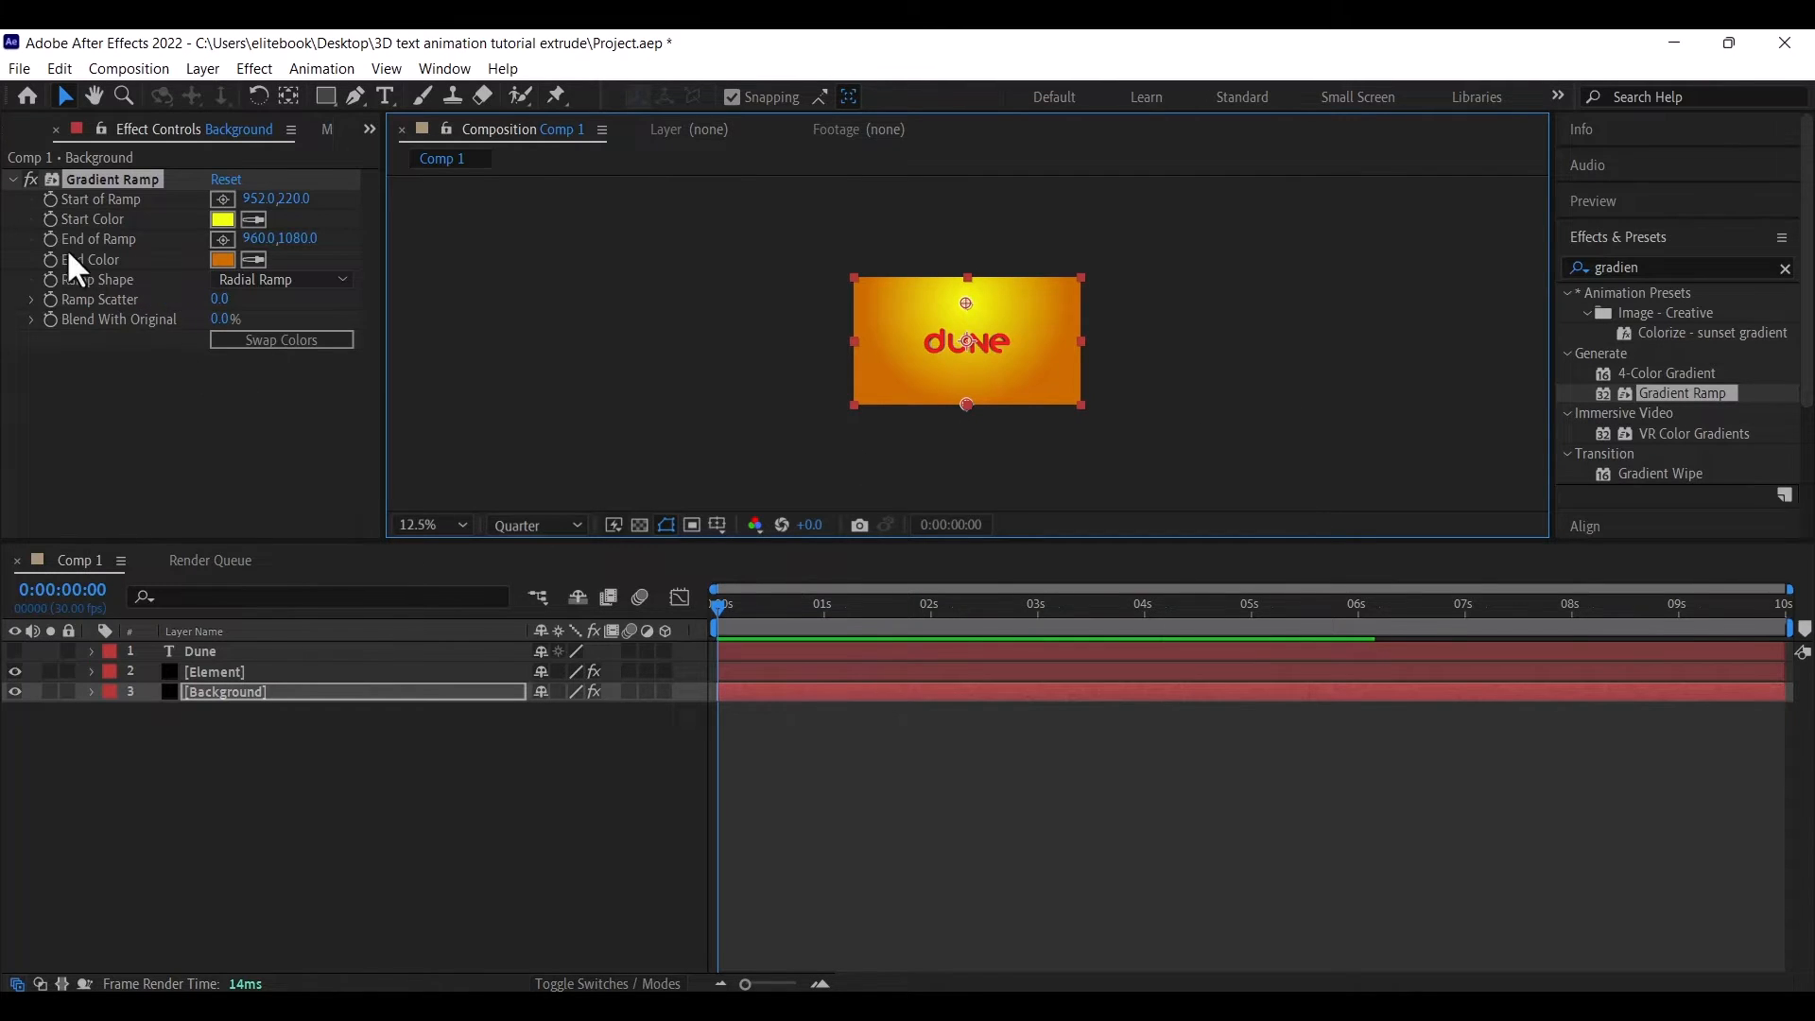
{"action": "left_click", "coordinate": [223, 239]}
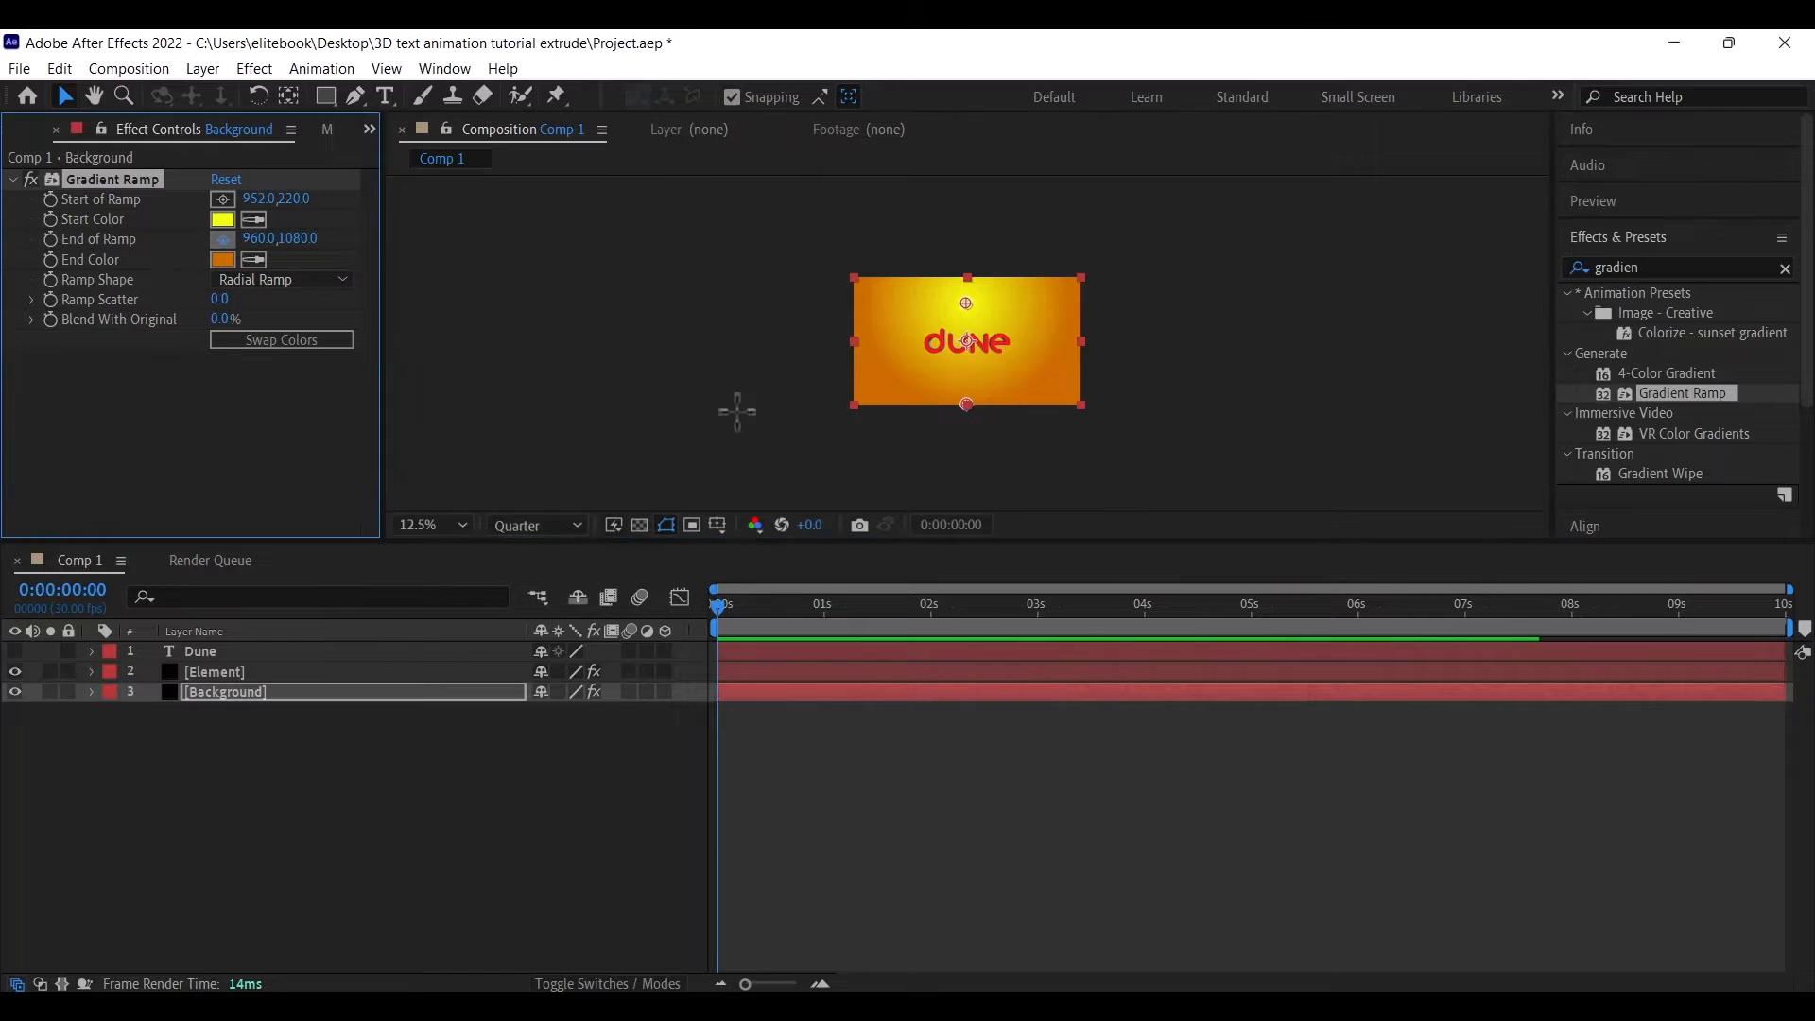
{"action": "left_click", "coordinate": [970, 443]}
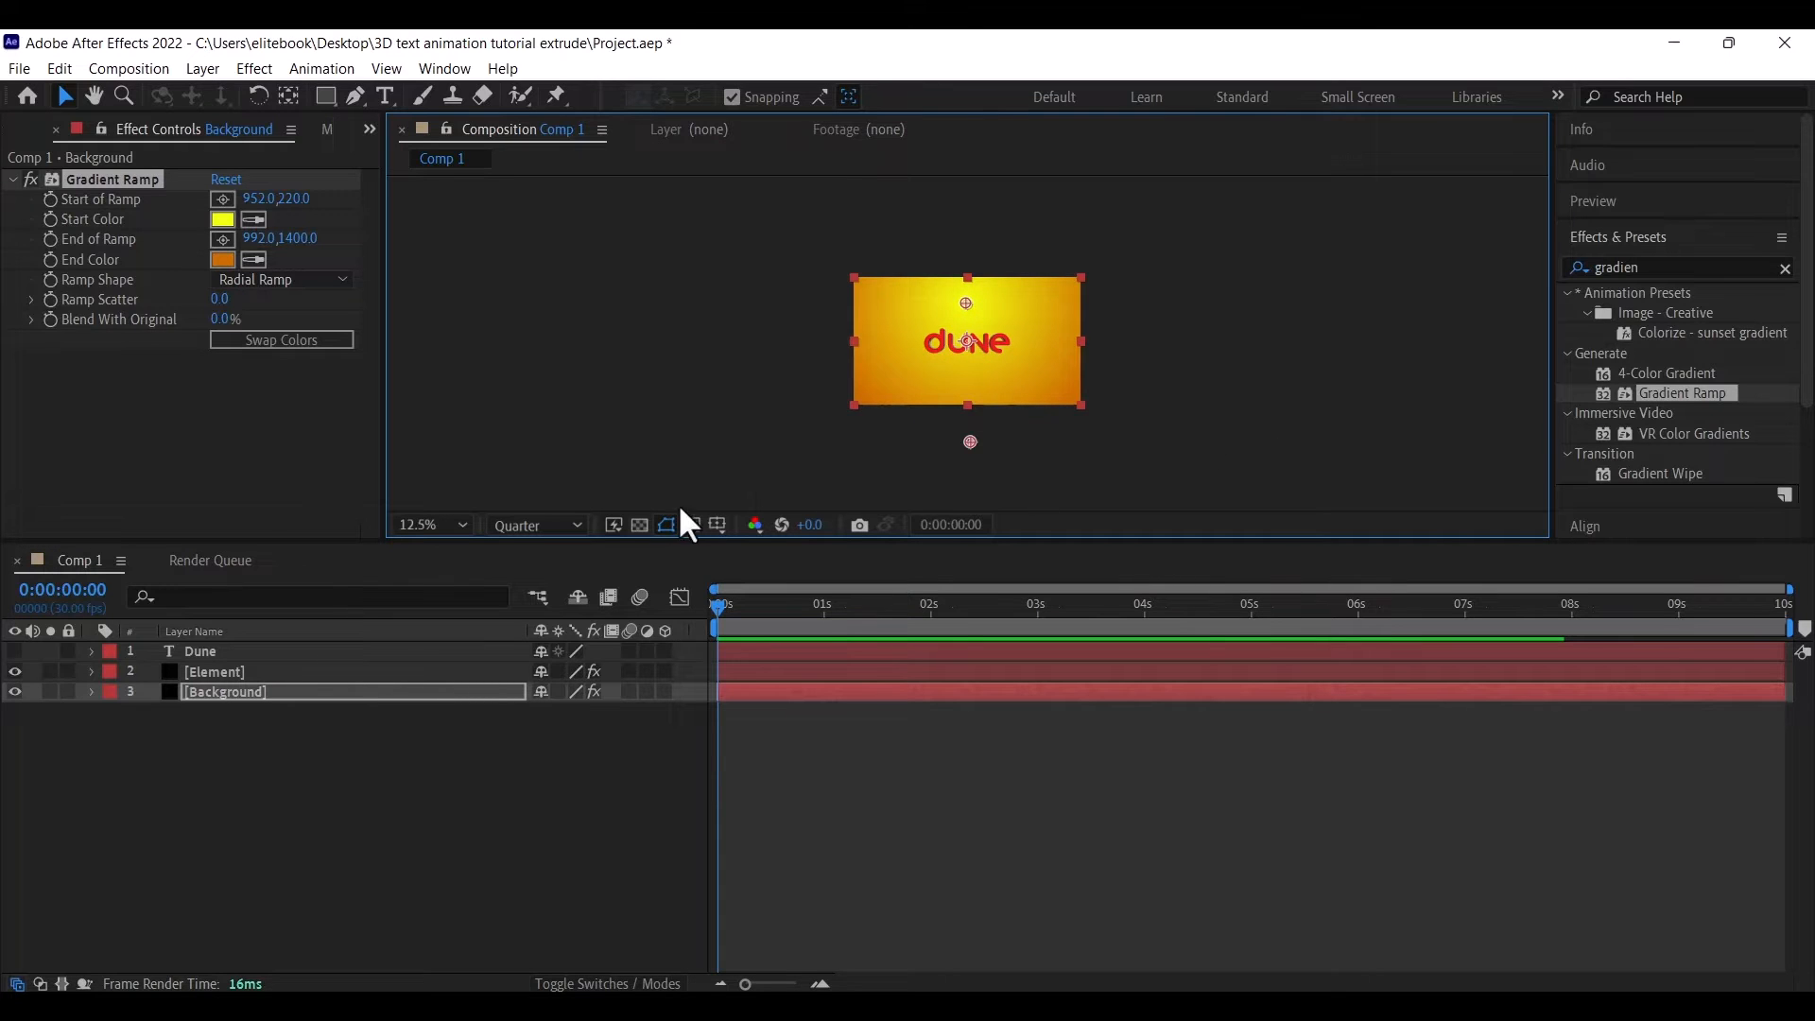
{"action": "left_click", "coordinate": [440, 521]}
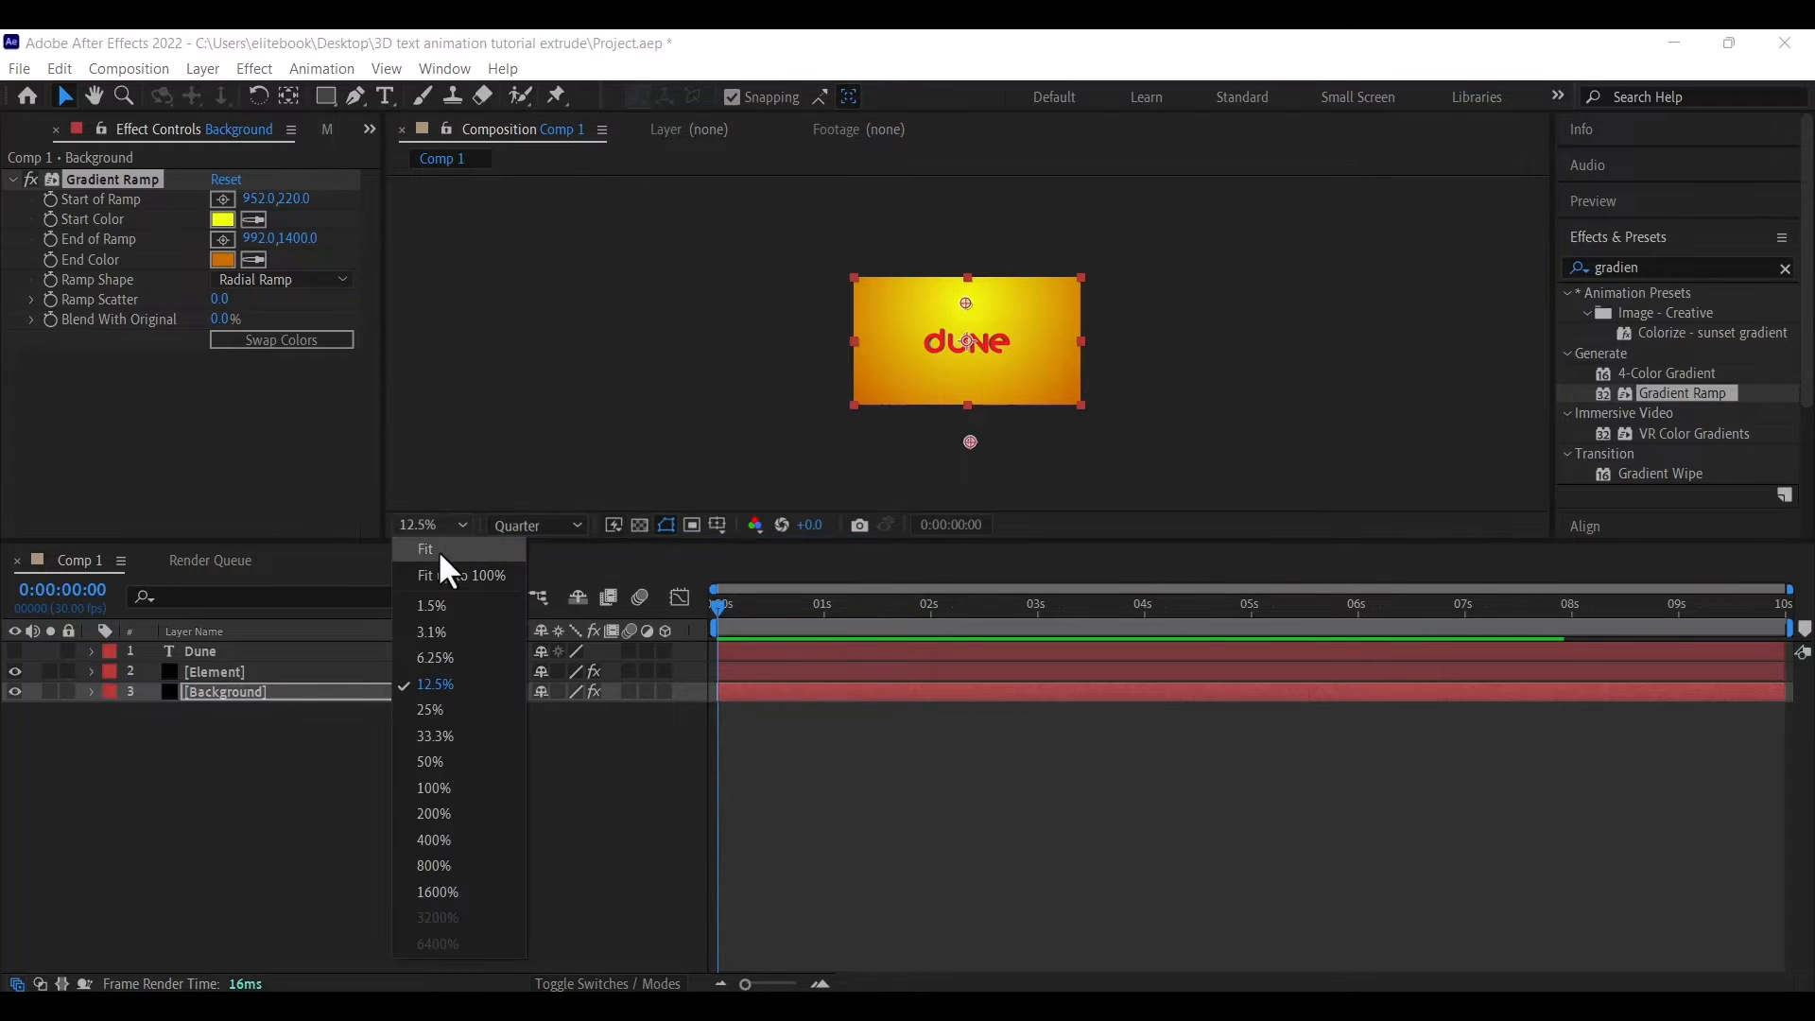
{"action": "left_click", "coordinate": [439, 549]}
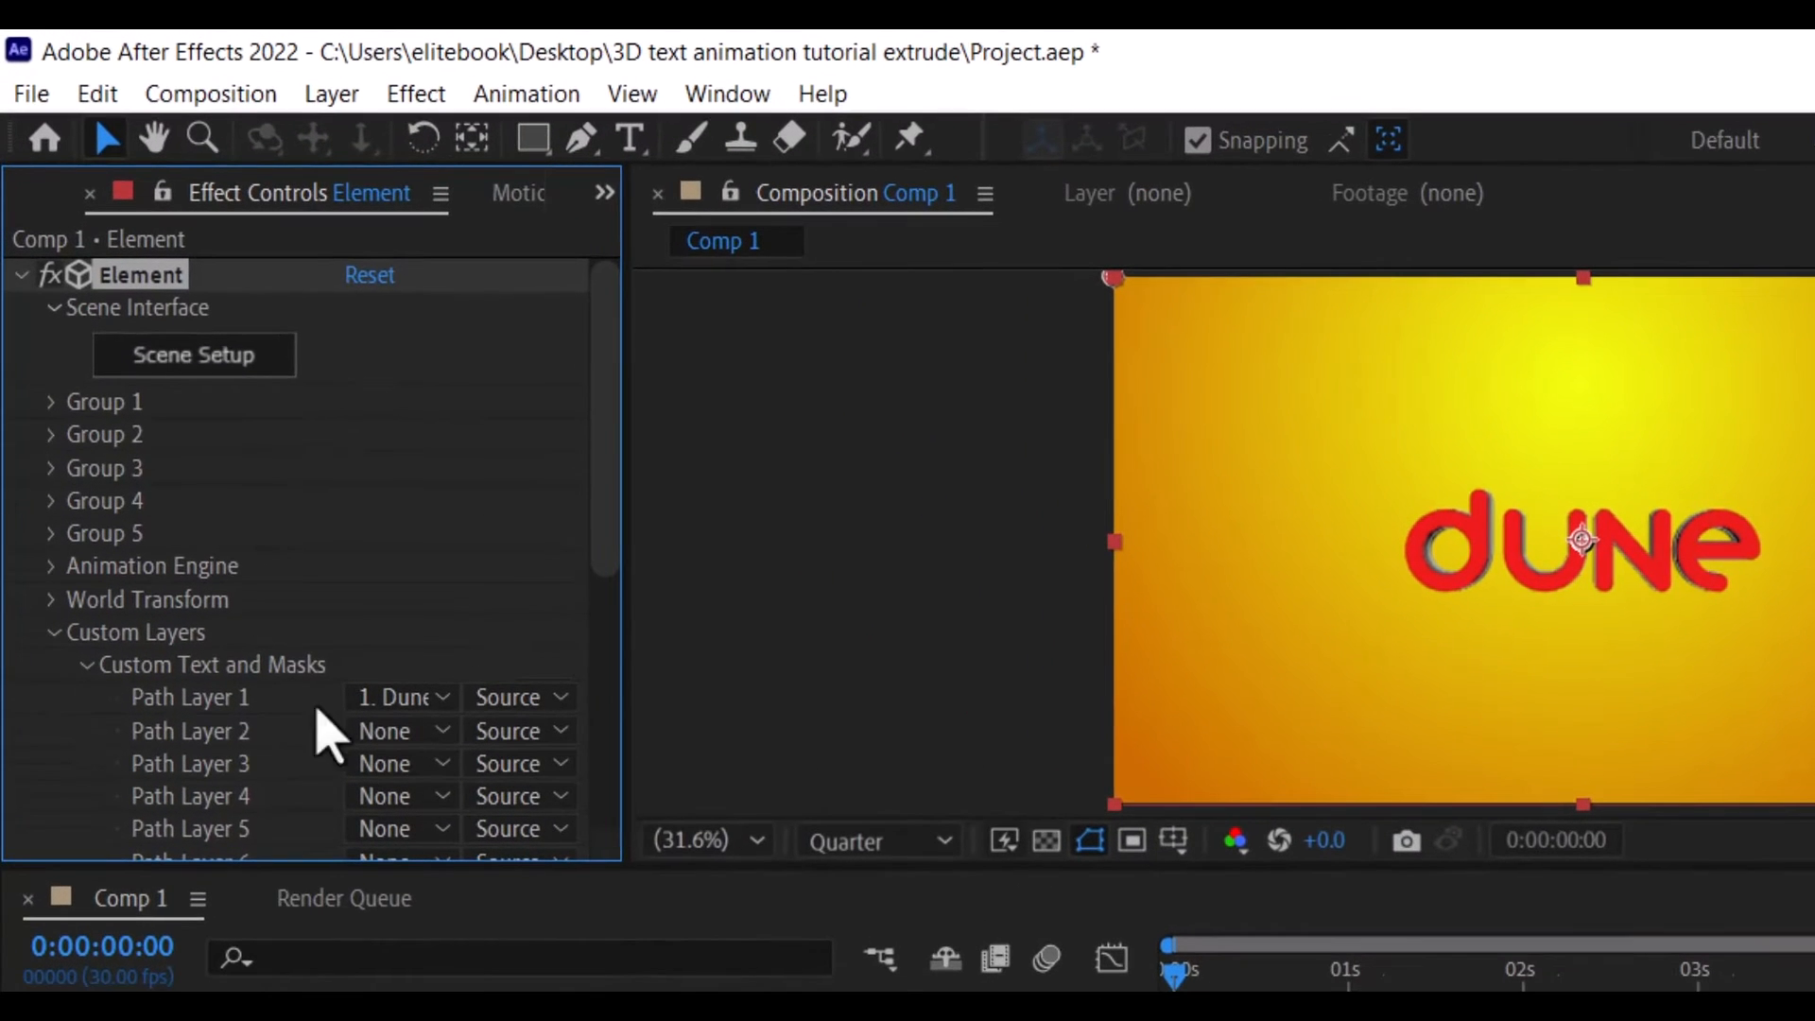
Enable Multi-Object in the Particle Look settings of the Element effect's Group 1
{"action": "left_click", "coordinate": [899, 984]}
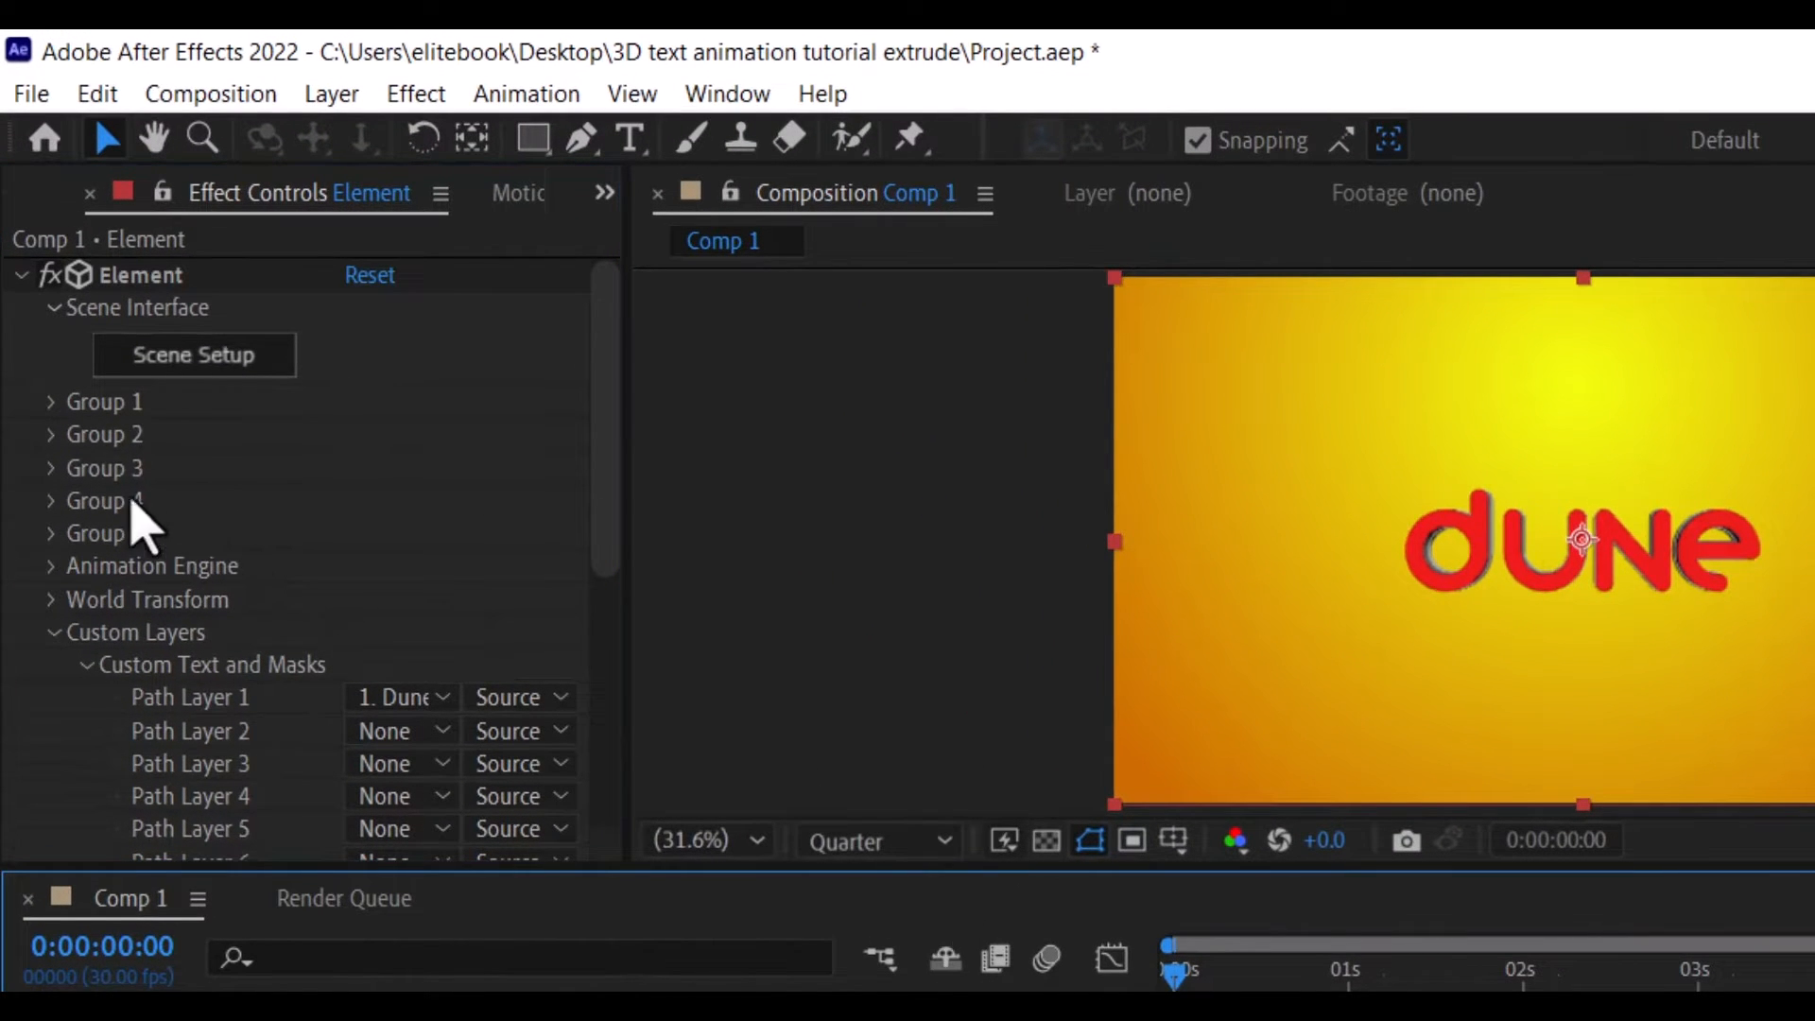
{"action": "left_click", "coordinate": [52, 405]}
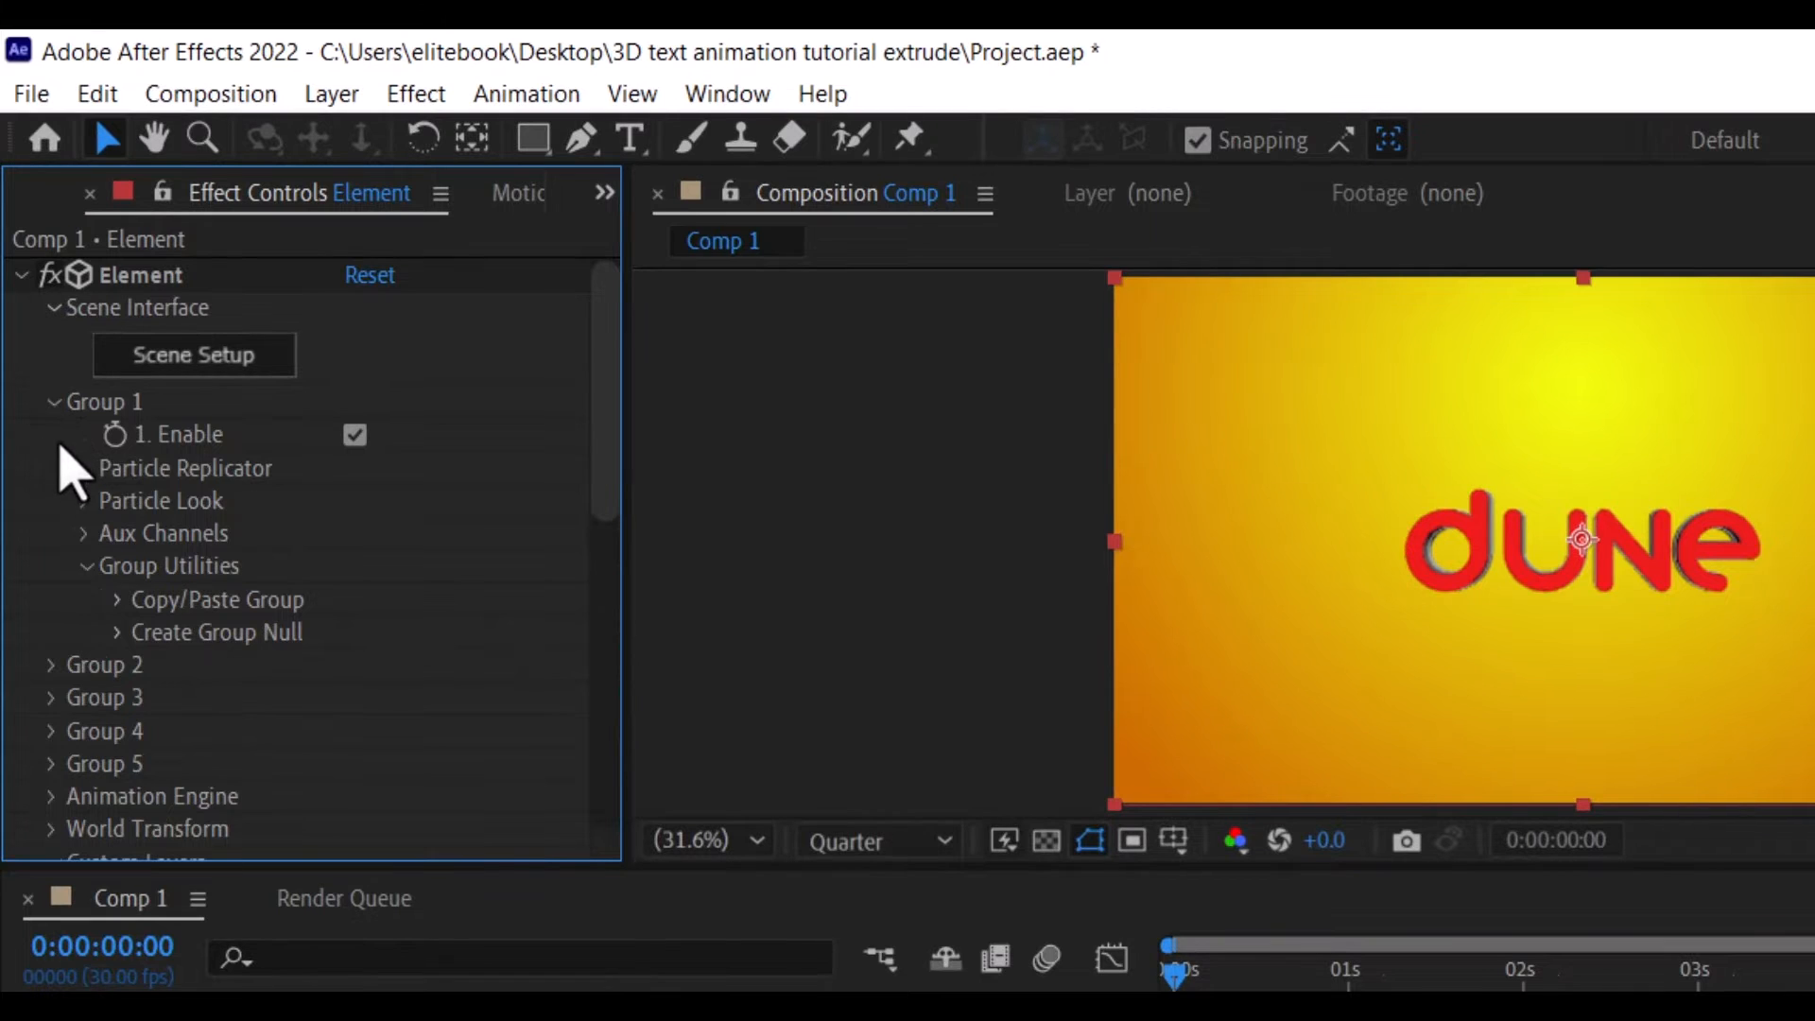
{"action": "left_click", "coordinate": [83, 502]}
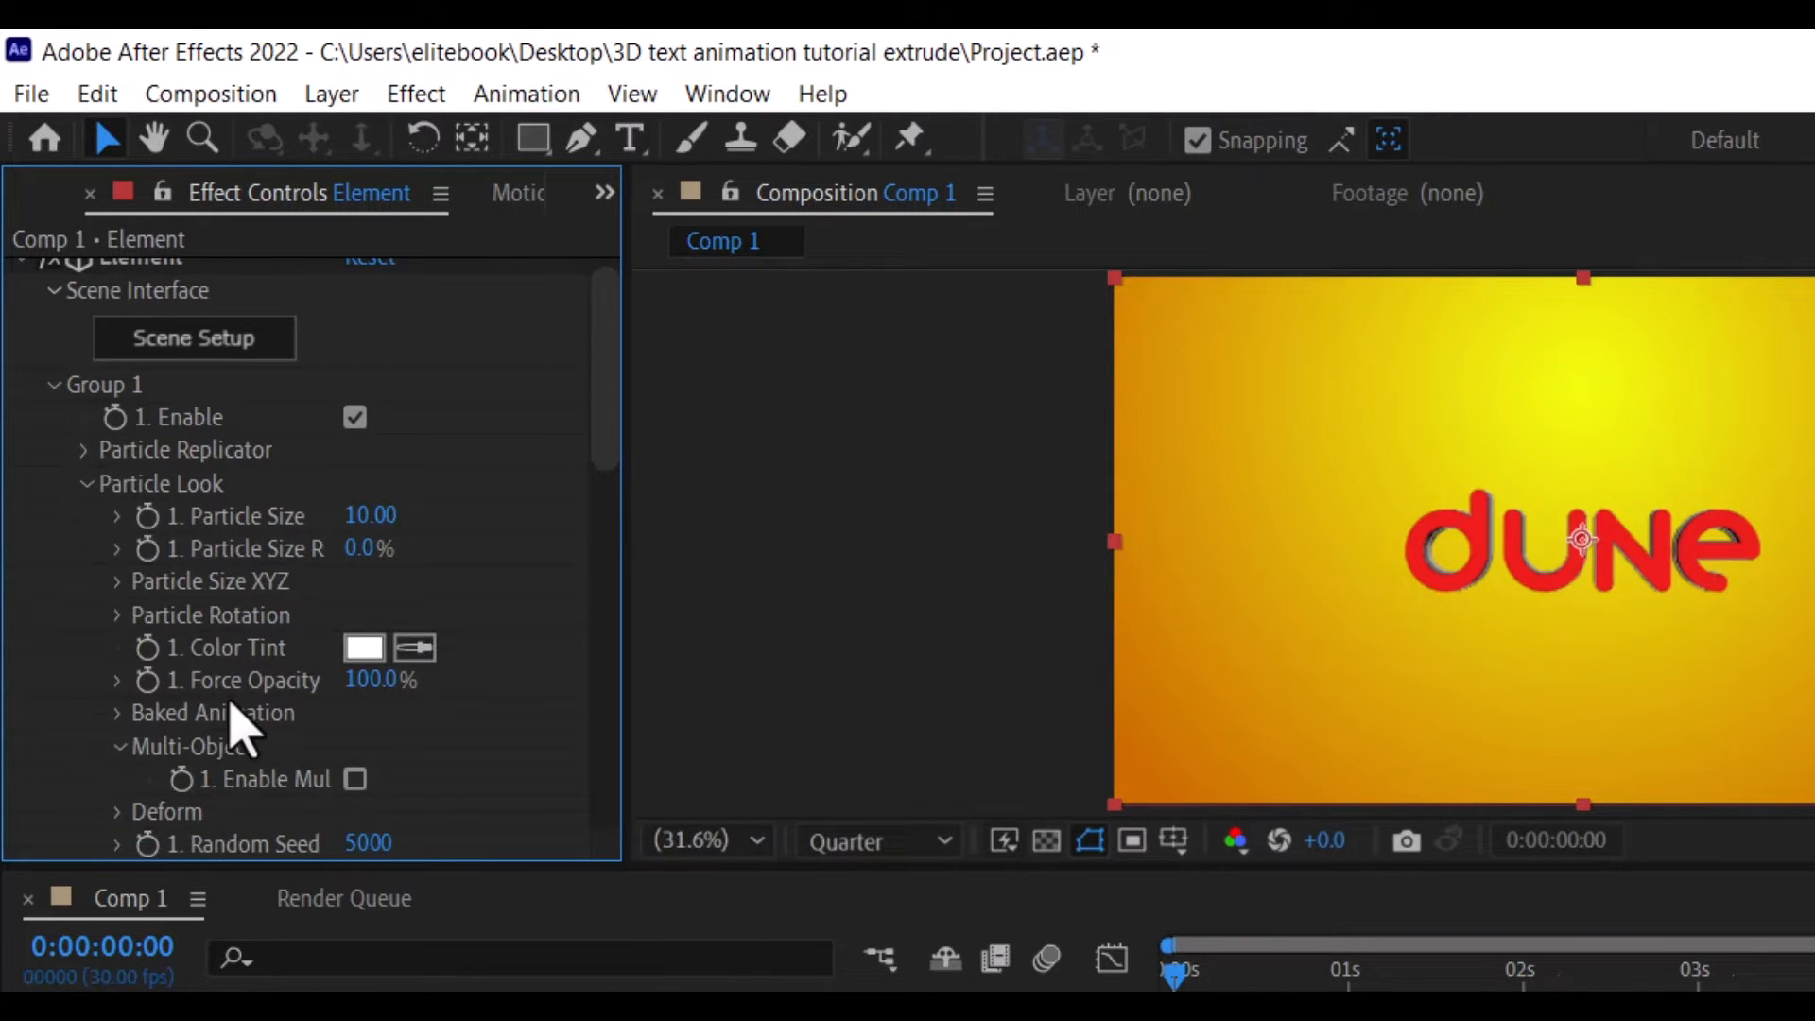
{"action": "scroll", "coordinate": [234, 718], "scroll_direction": "down", "scroll_amount": 3}
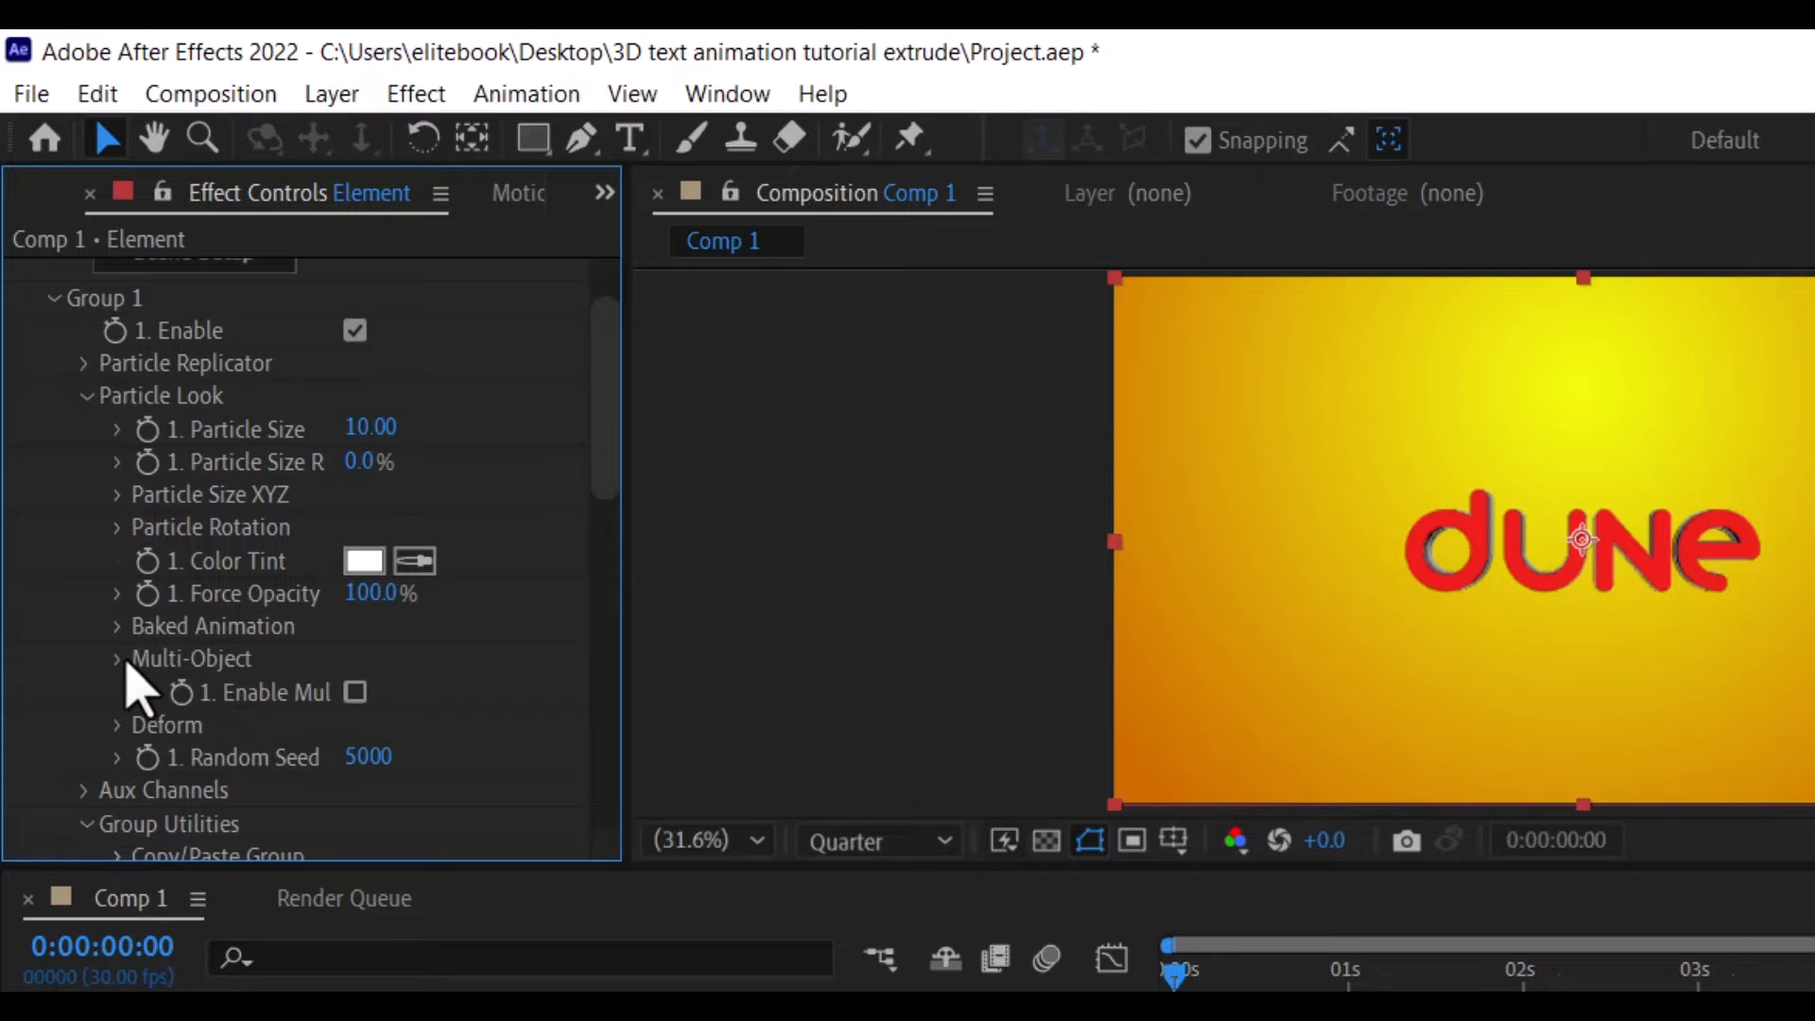
{"action": "left_click", "coordinate": [120, 660]}
{"action": "left_click", "coordinate": [123, 661]}
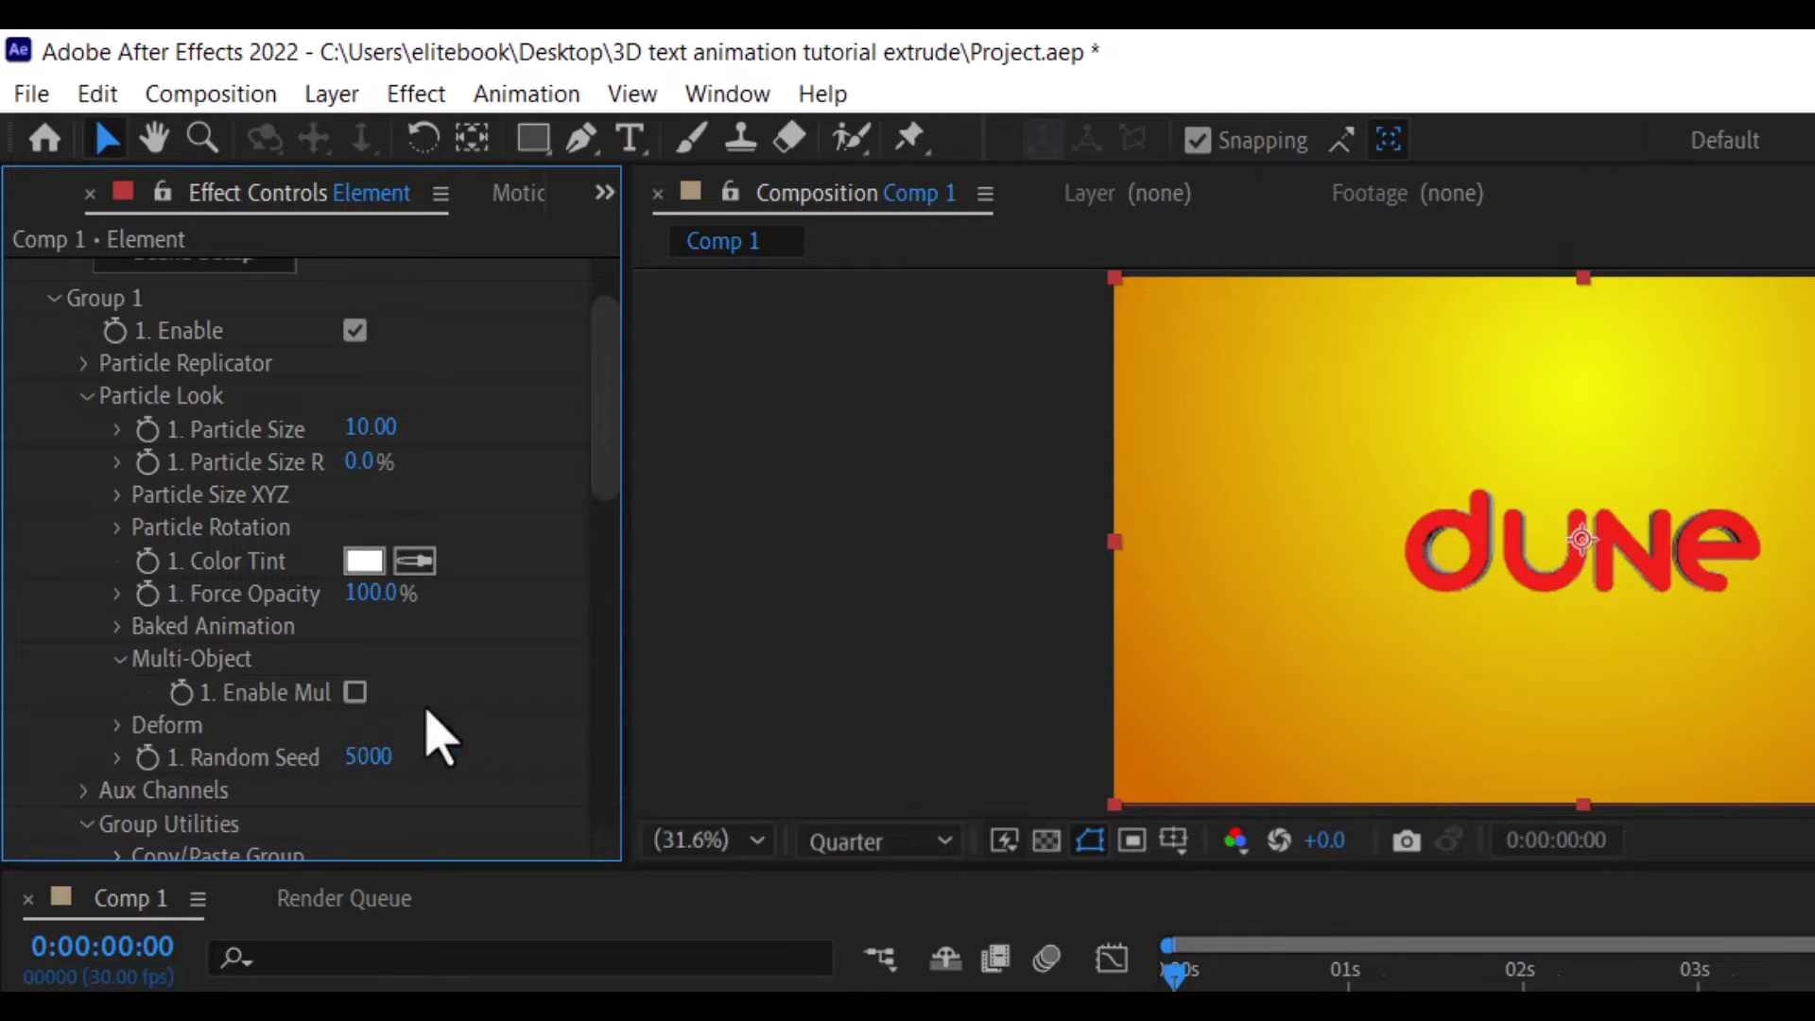
{"action": "left_click_drag", "start_coordinate": [627, 551], "coordinate": [932, 543]}
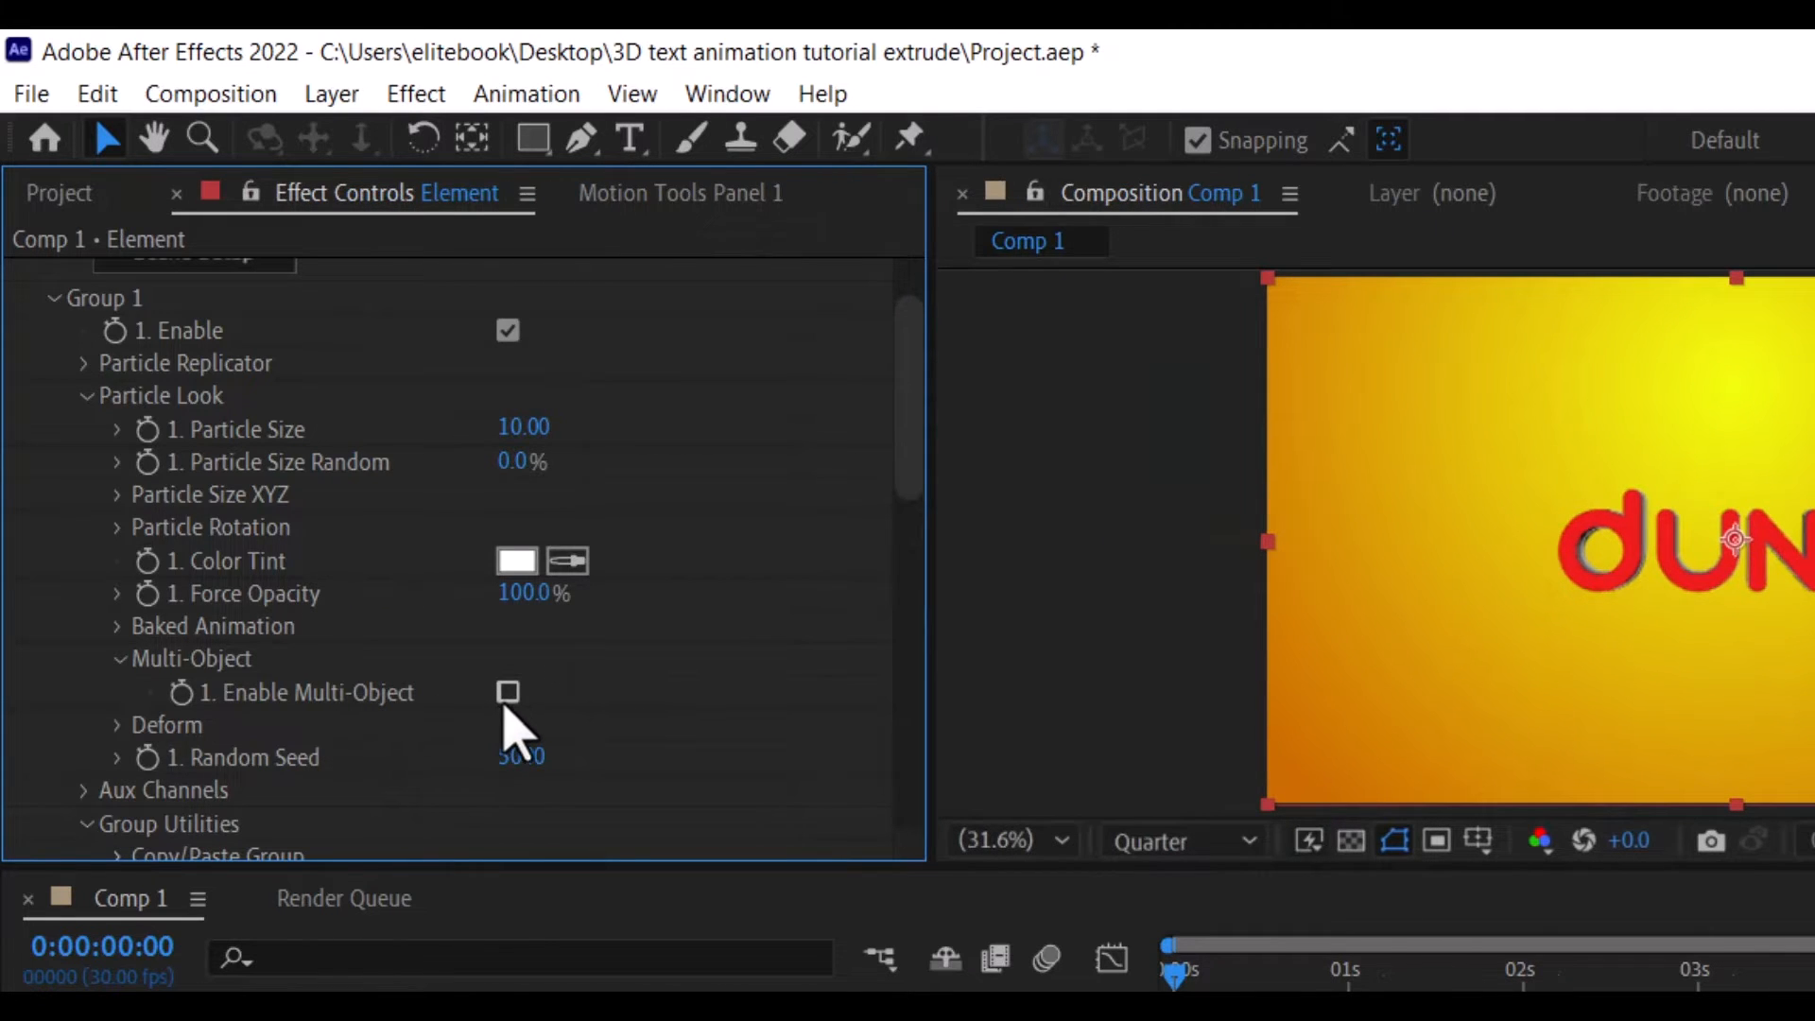
{"action": "left_click", "coordinate": [508, 696]}
{"action": "scroll", "coordinate": [515, 729], "scroll_direction": "down", "scroll_amount": 5}
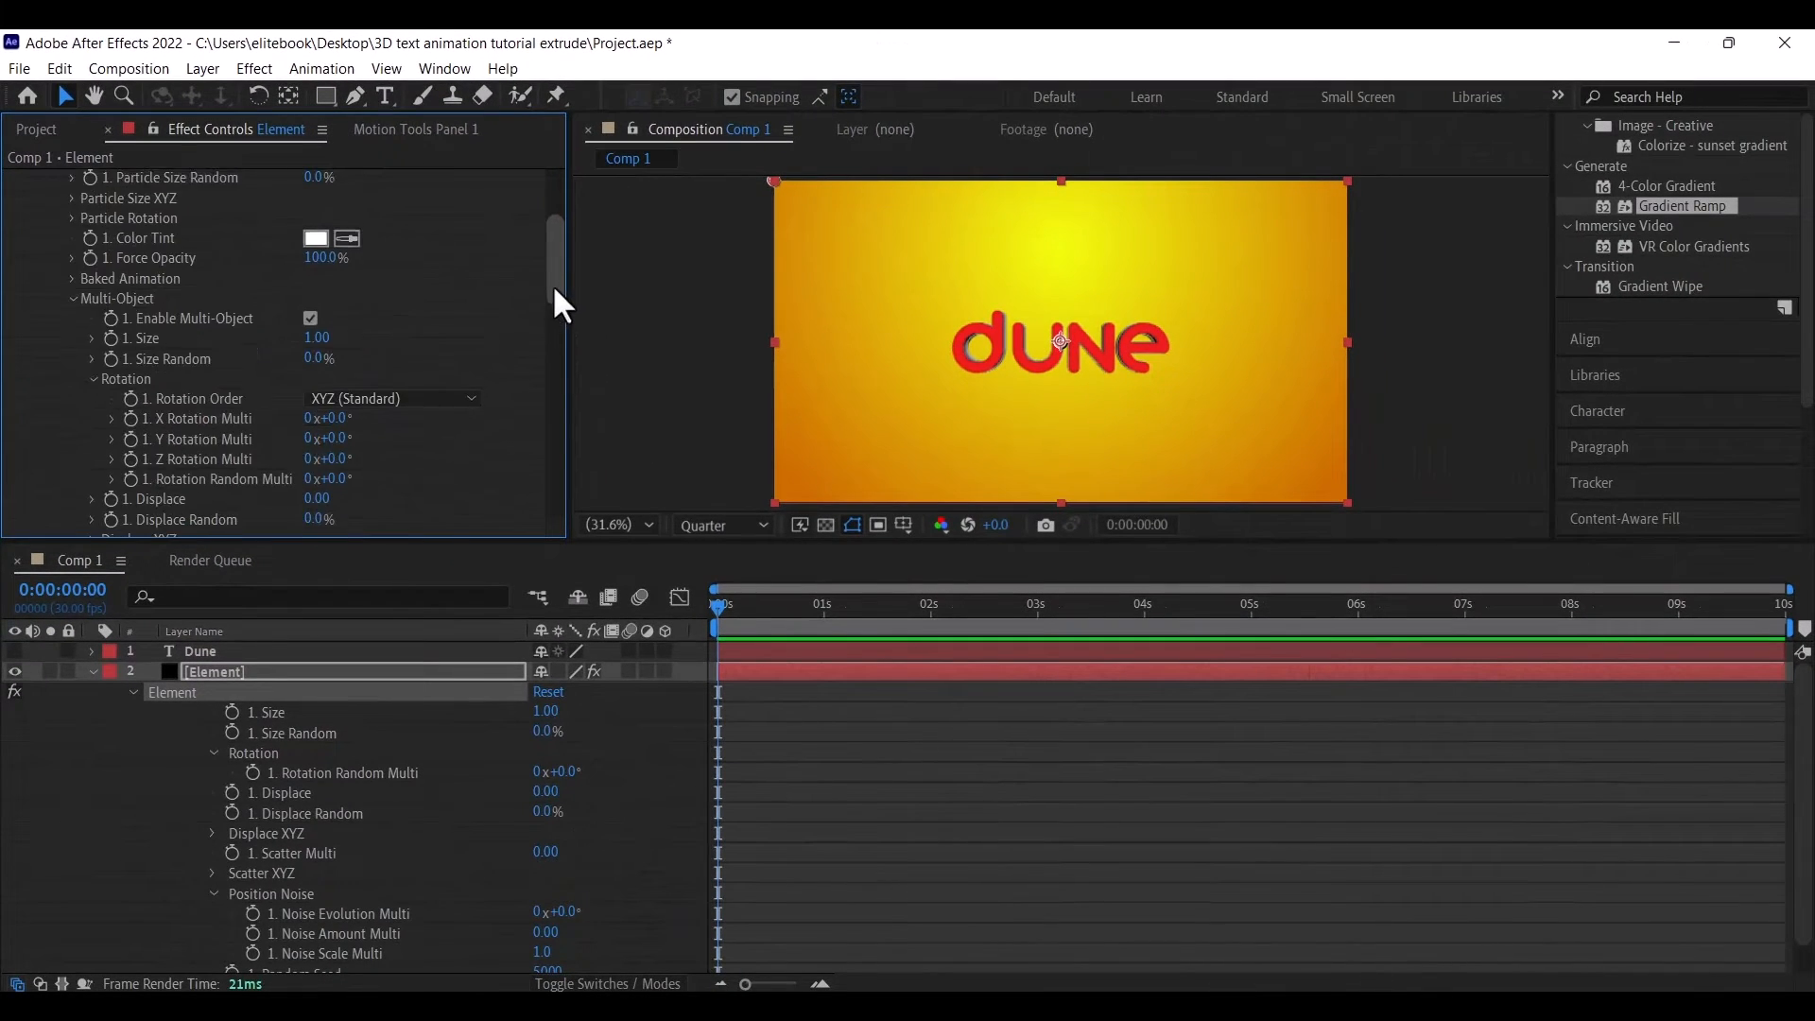
Try tilting the individual letters with X Rotation Multi, and reset the value to 0
{"action": "left_click_drag", "start_coordinate": [589, 301], "coordinate": [537, 291]}
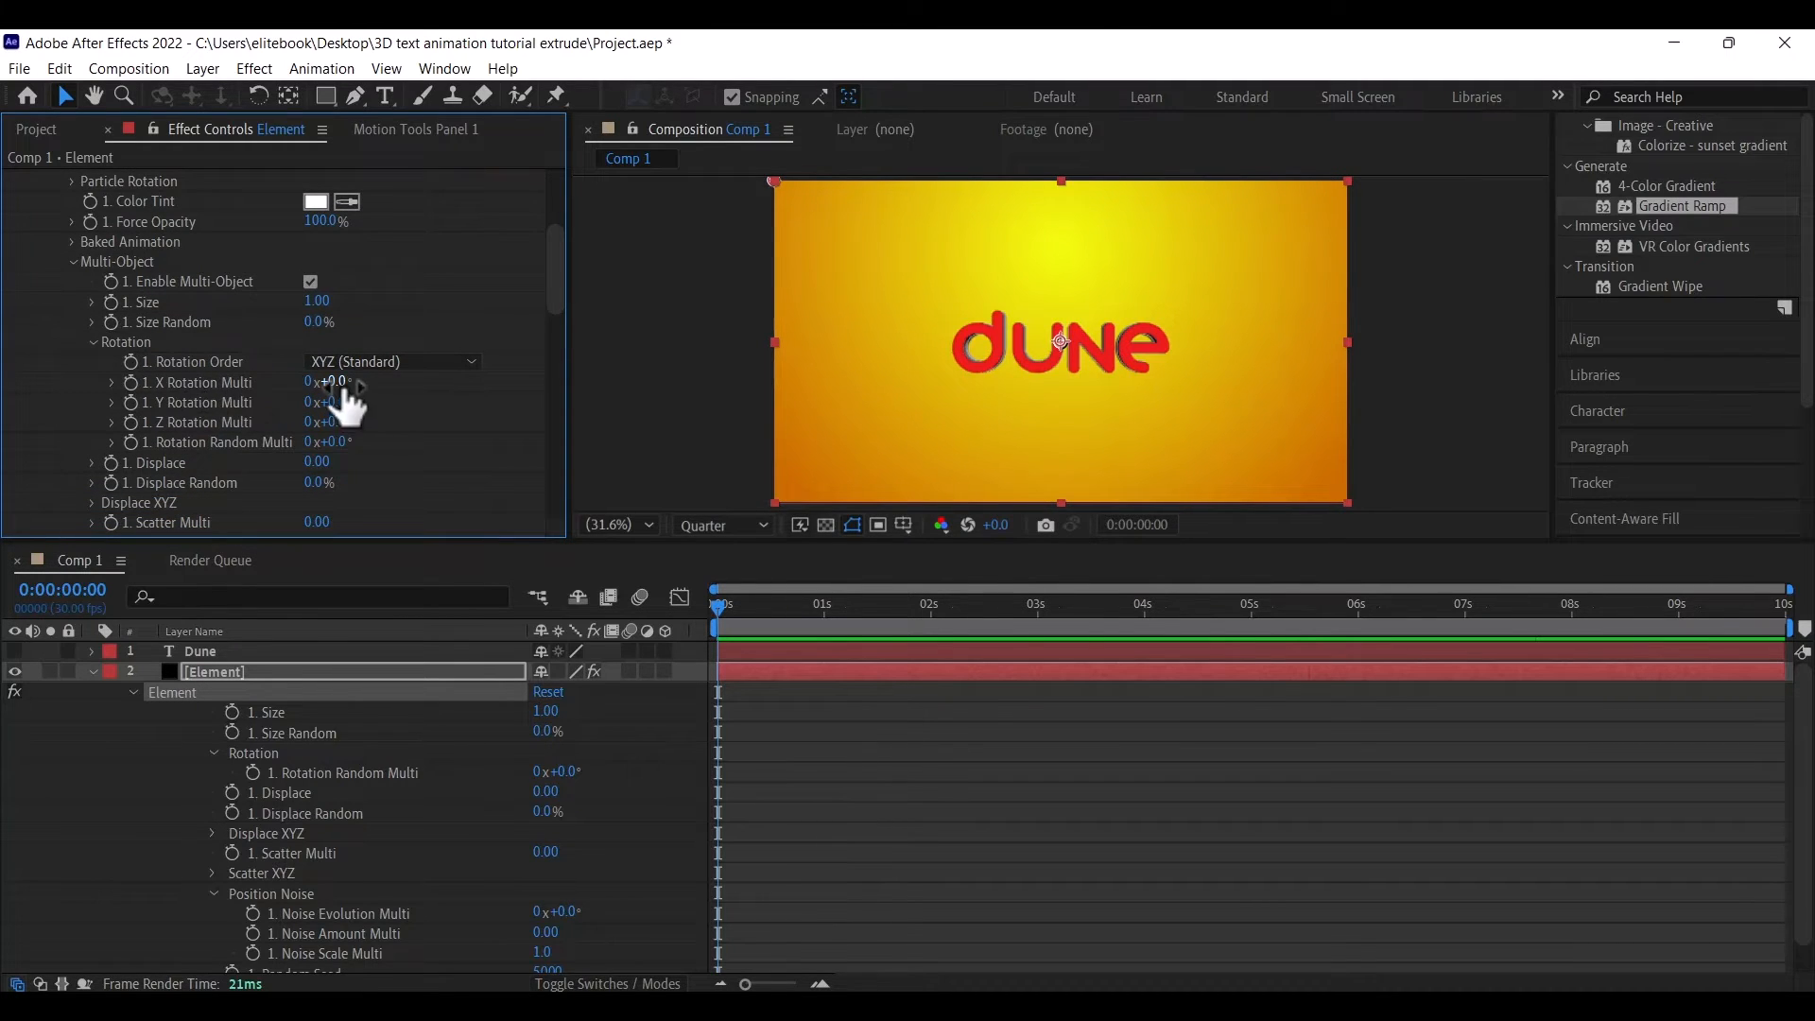
{"action": "mouse_move", "coordinate": [397, 385]}
{"action": "left_mouse_down"}
{"action": "mouse_move", "coordinate": [617, 386]}
{"action": "mouse_move", "coordinate": [333, 401]}
{"action": "mouse_move", "coordinate": [451, 390]}
{"action": "mouse_move", "coordinate": [365, 389]}
{"action": "left_mouse_up"}
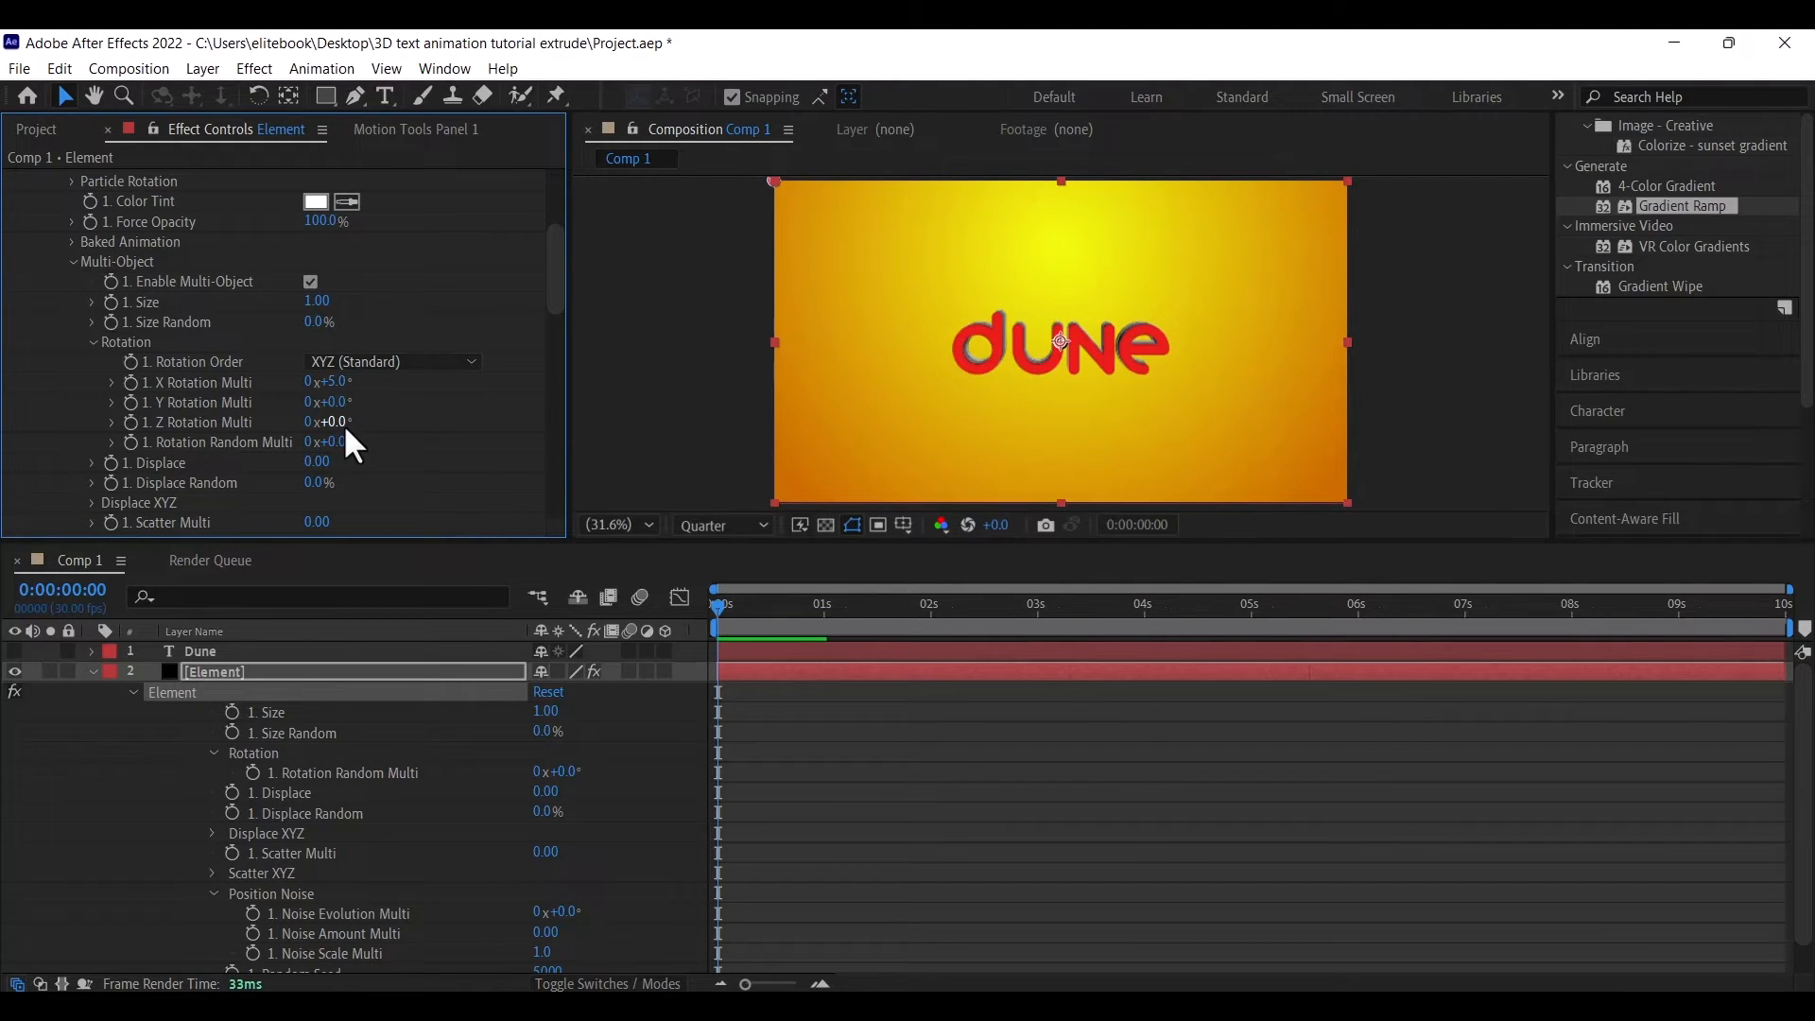
{"action": "left_click", "coordinate": [333, 381]}
{"action": "type", "text": "0"}
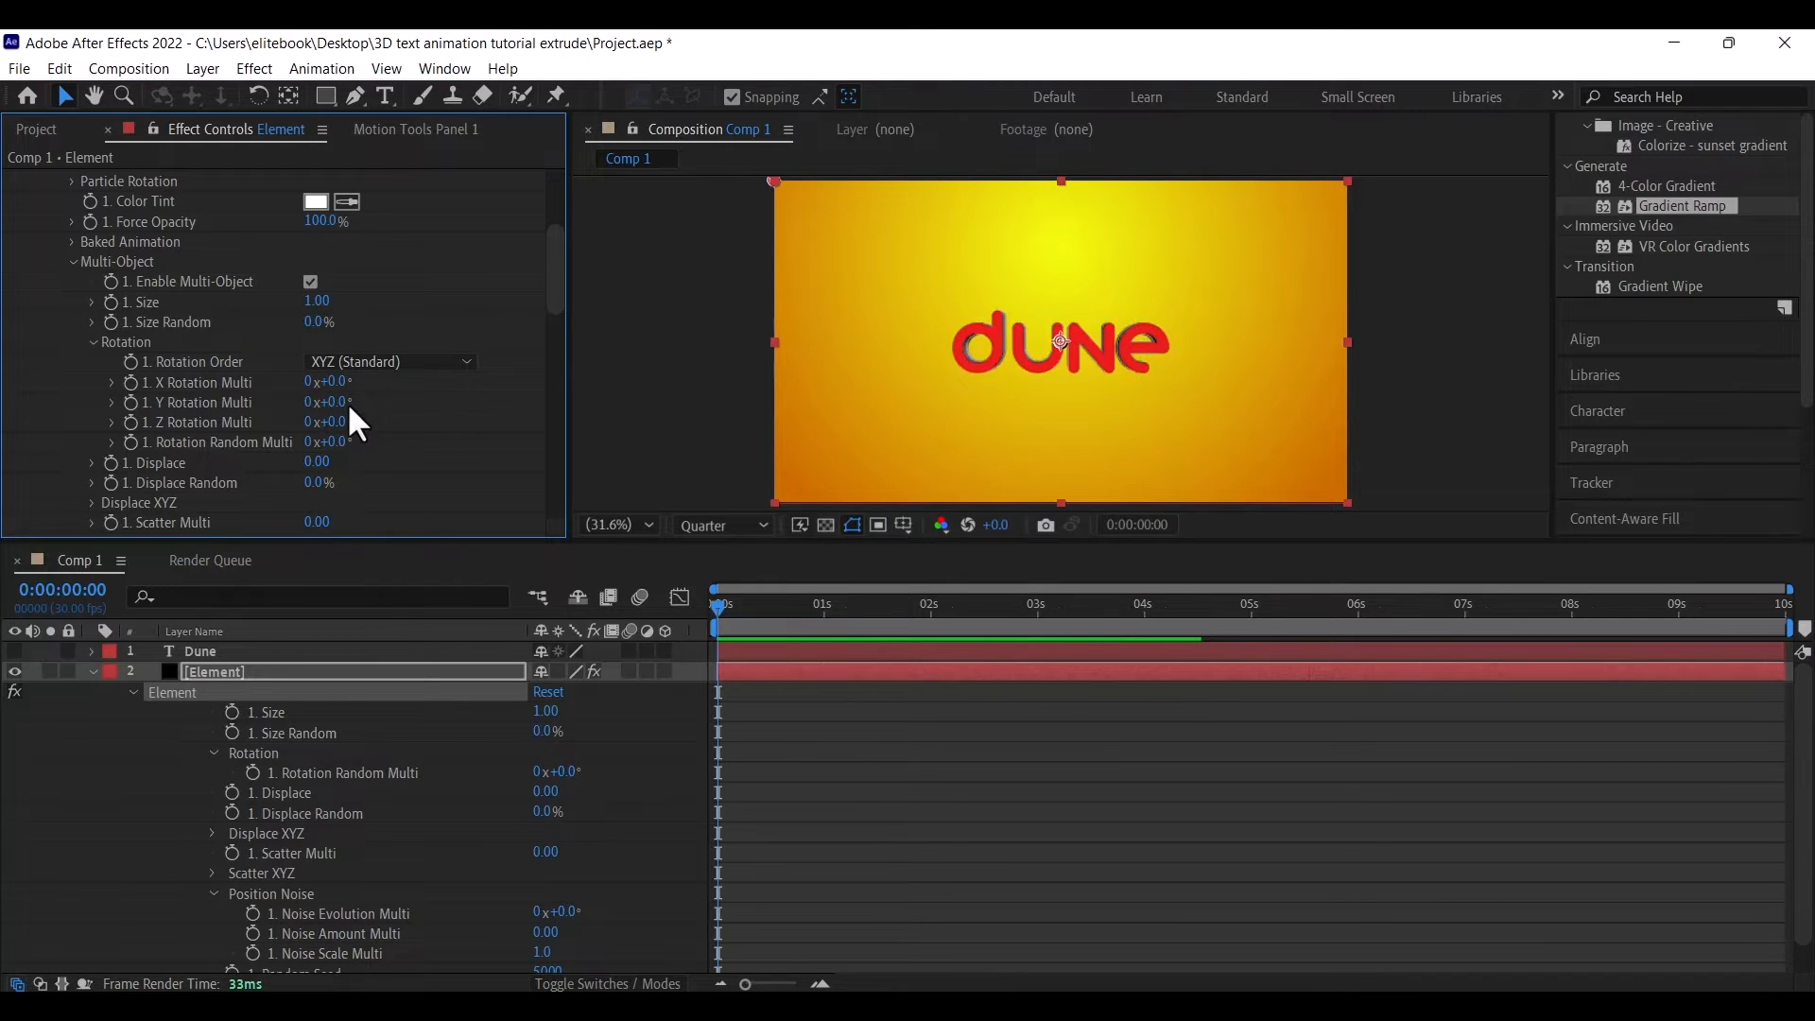
Add a keyframe for Group 1's Rotation Random Multi at 4 seconds with the value 0
{"action": "left_click_drag", "start_coordinate": [556, 287], "coordinate": [557, 304]}
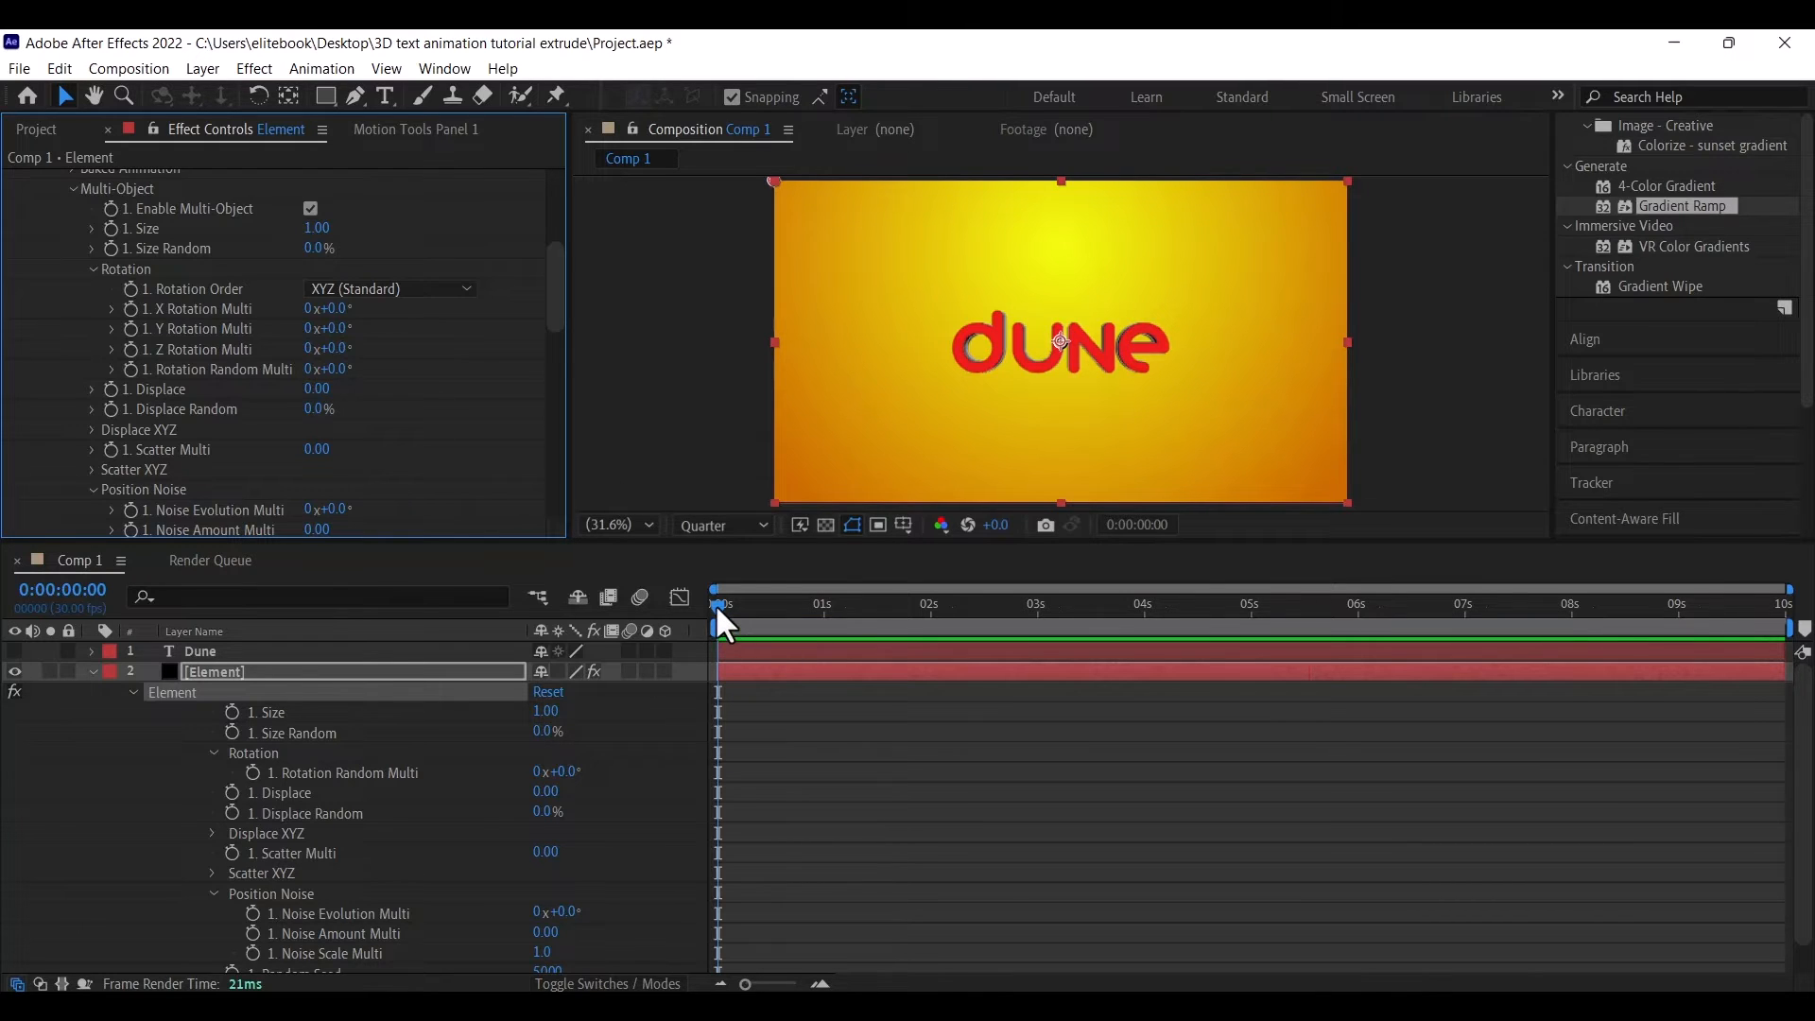
{"action": "key", "text": "space"}
{"action": "left_click_drag", "start_coordinate": [1053, 614], "coordinate": [1143, 614]}
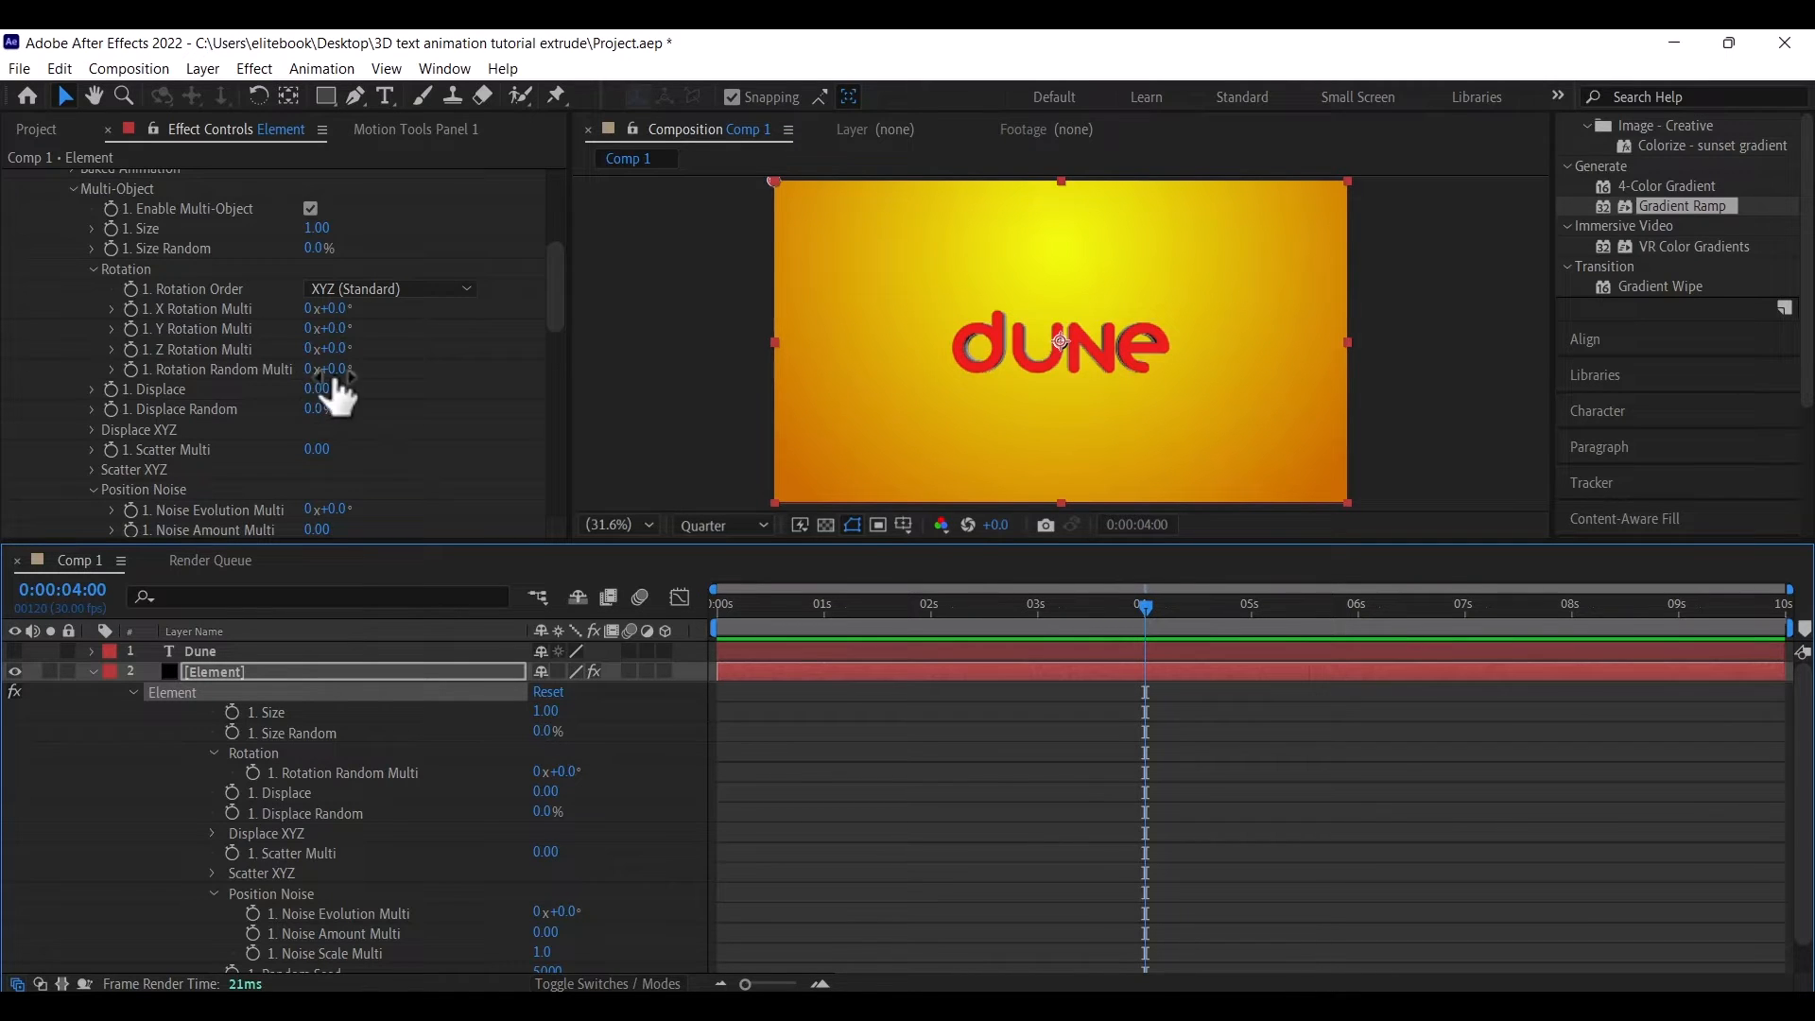
{"action": "left_click", "coordinate": [129, 370]}
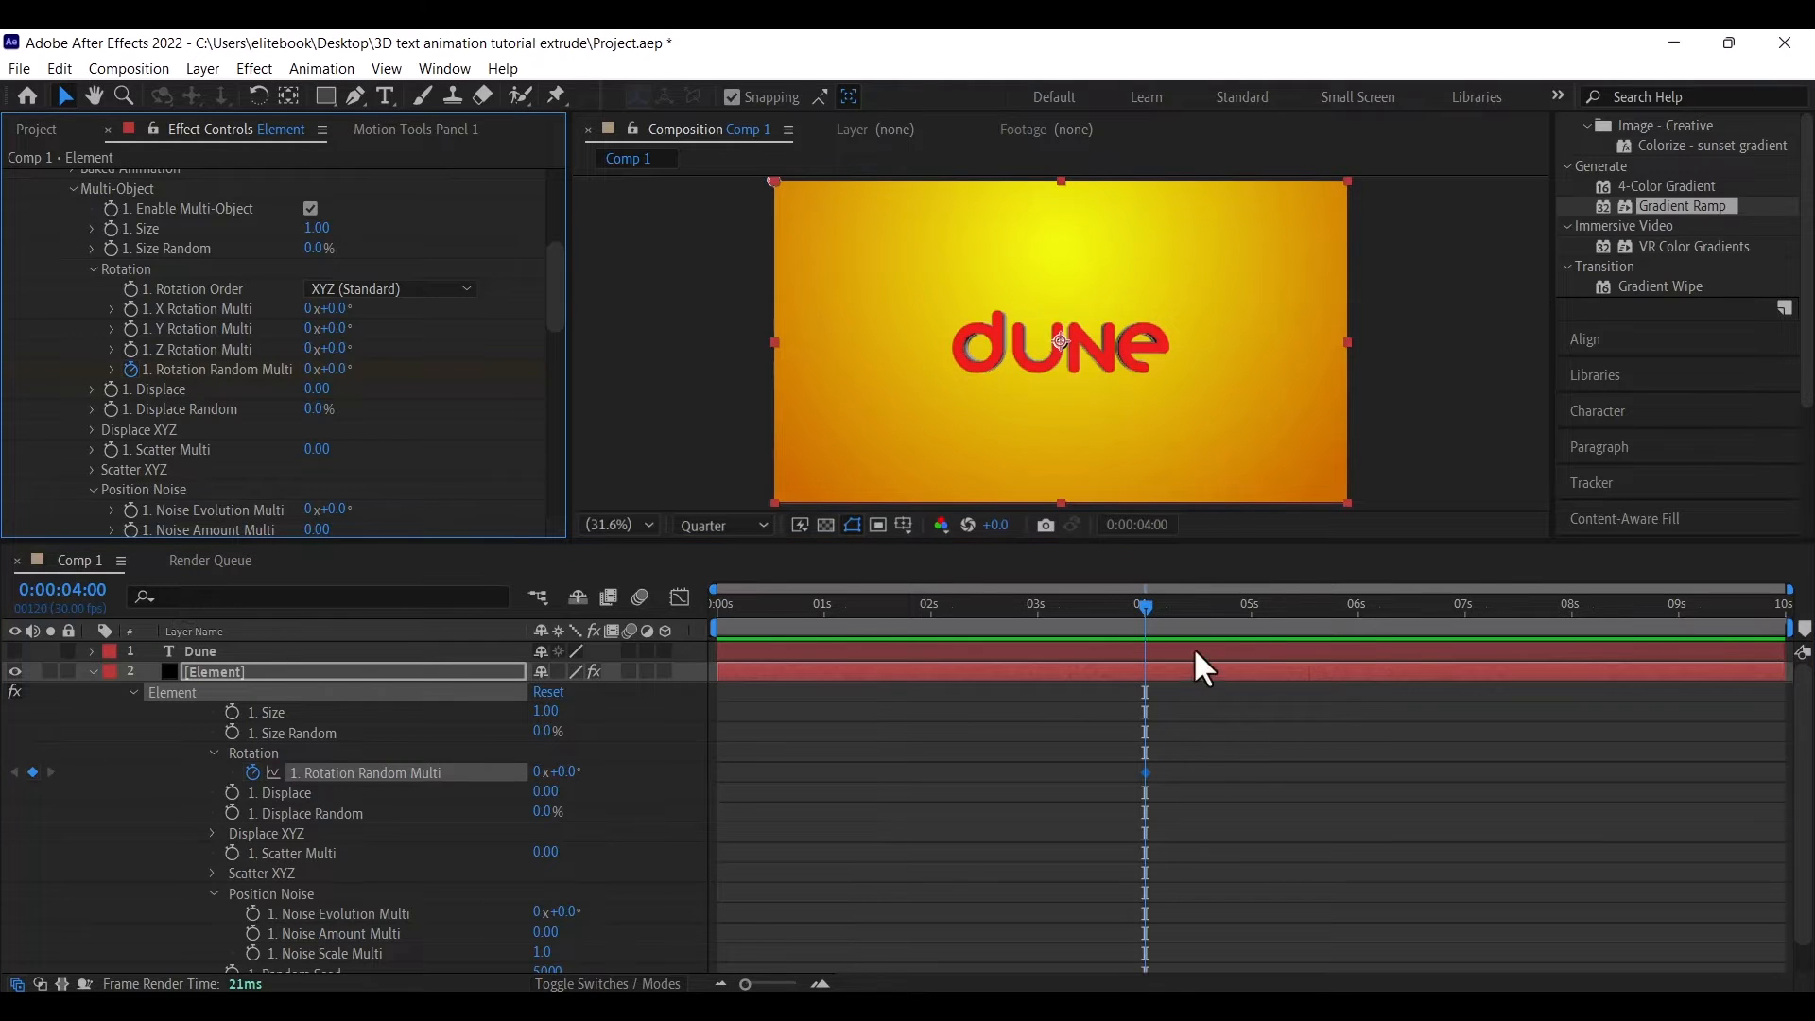
At 1 second, set Rotation Random Multi to 6 full revolutions
{"action": "left_click_drag", "start_coordinate": [1144, 606], "coordinate": [822, 643]}
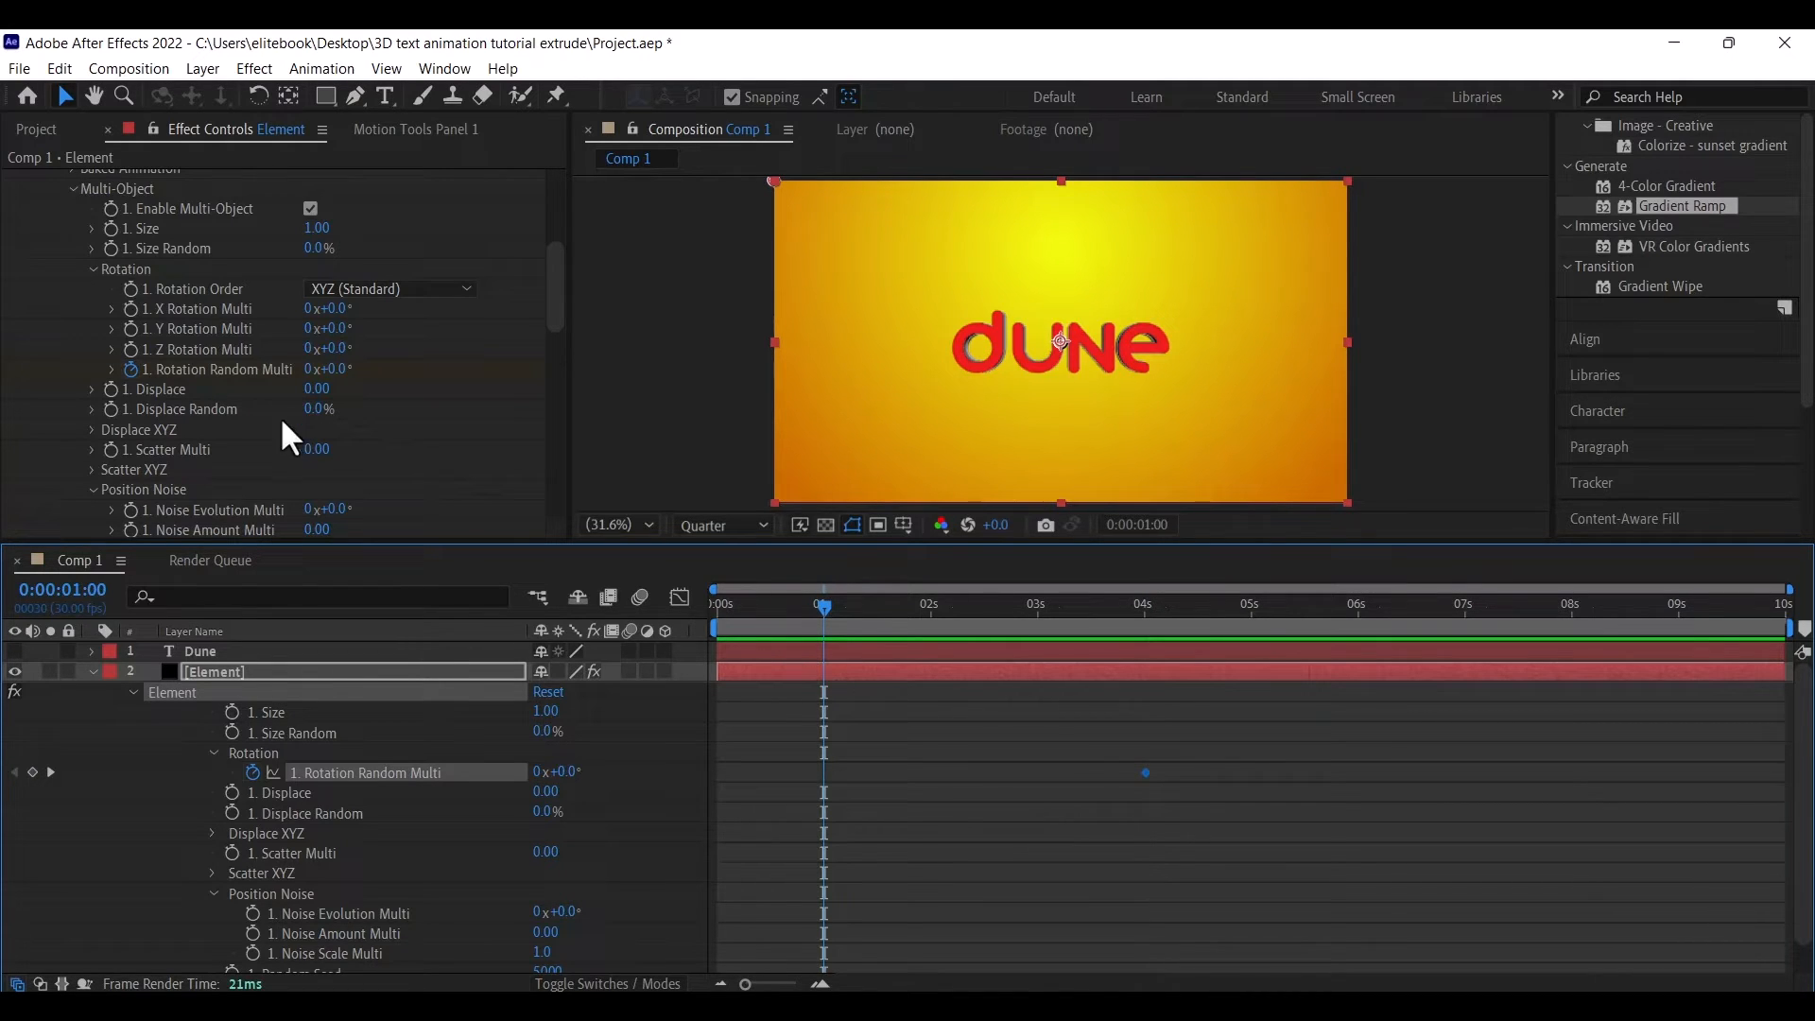
{"action": "left_click", "coordinate": [312, 370]}
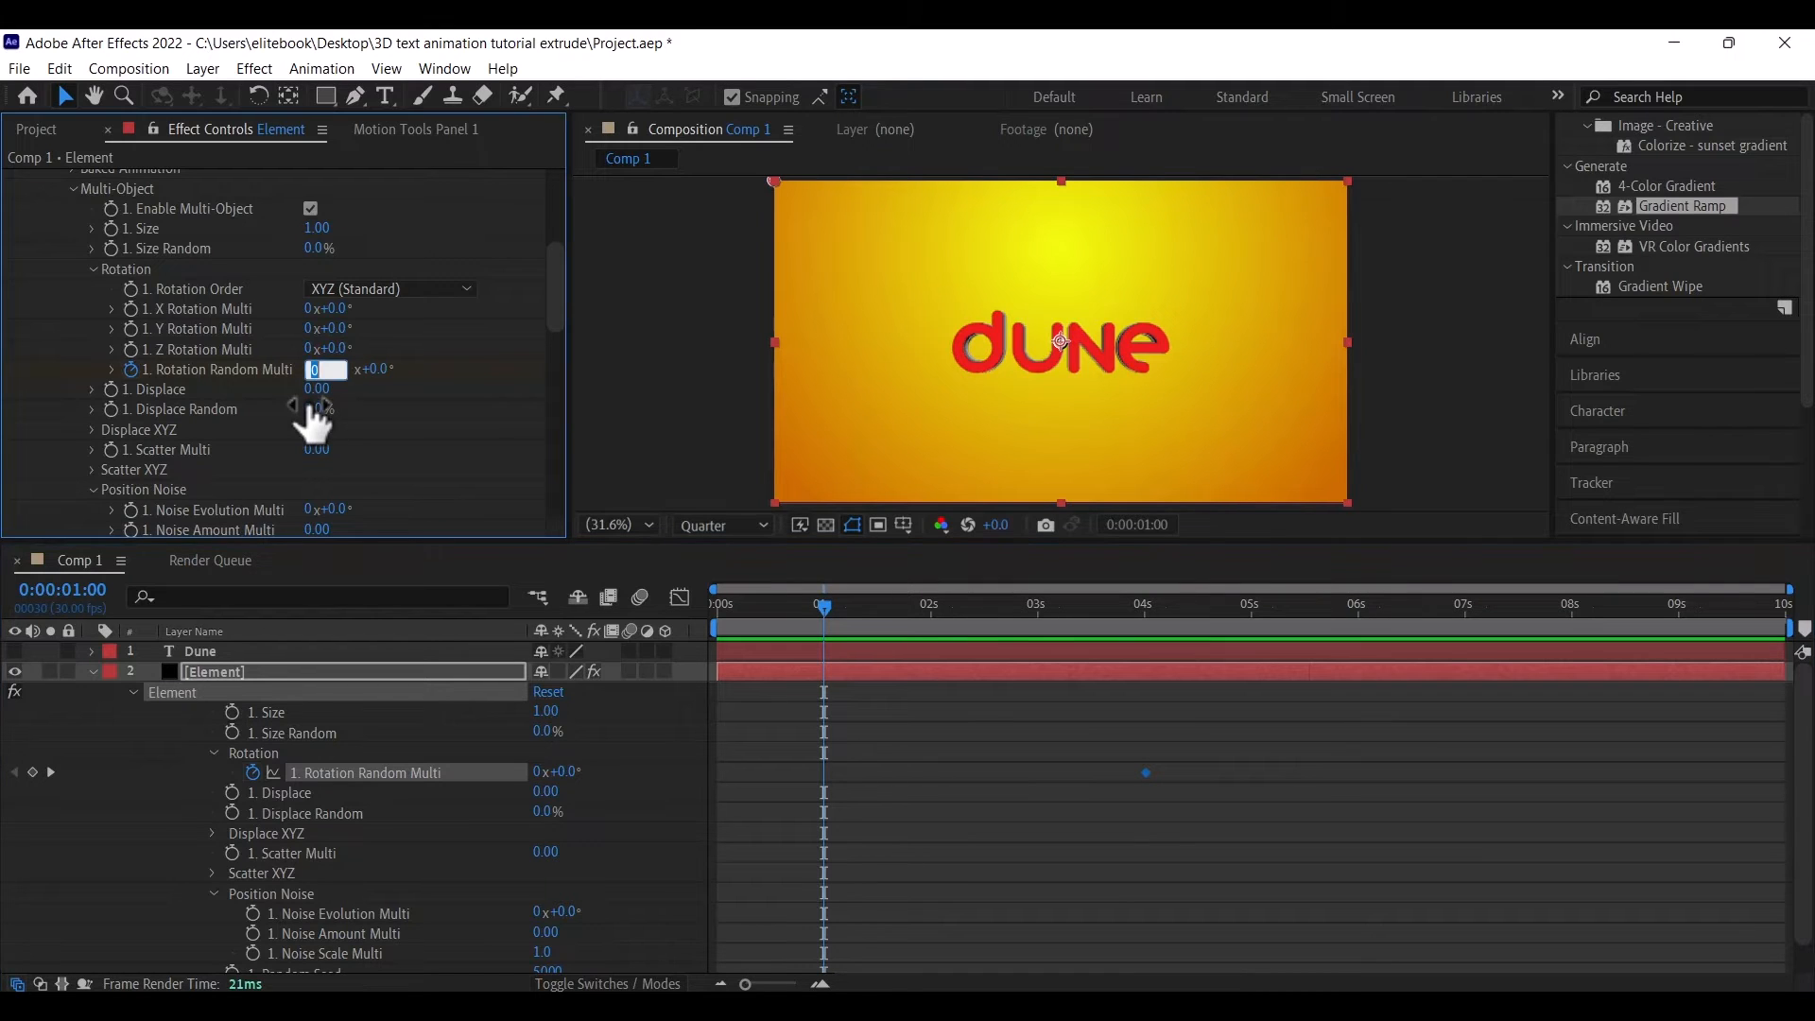
{"action": "type", "text": "6"}
{"action": "key", "text": "Return"}
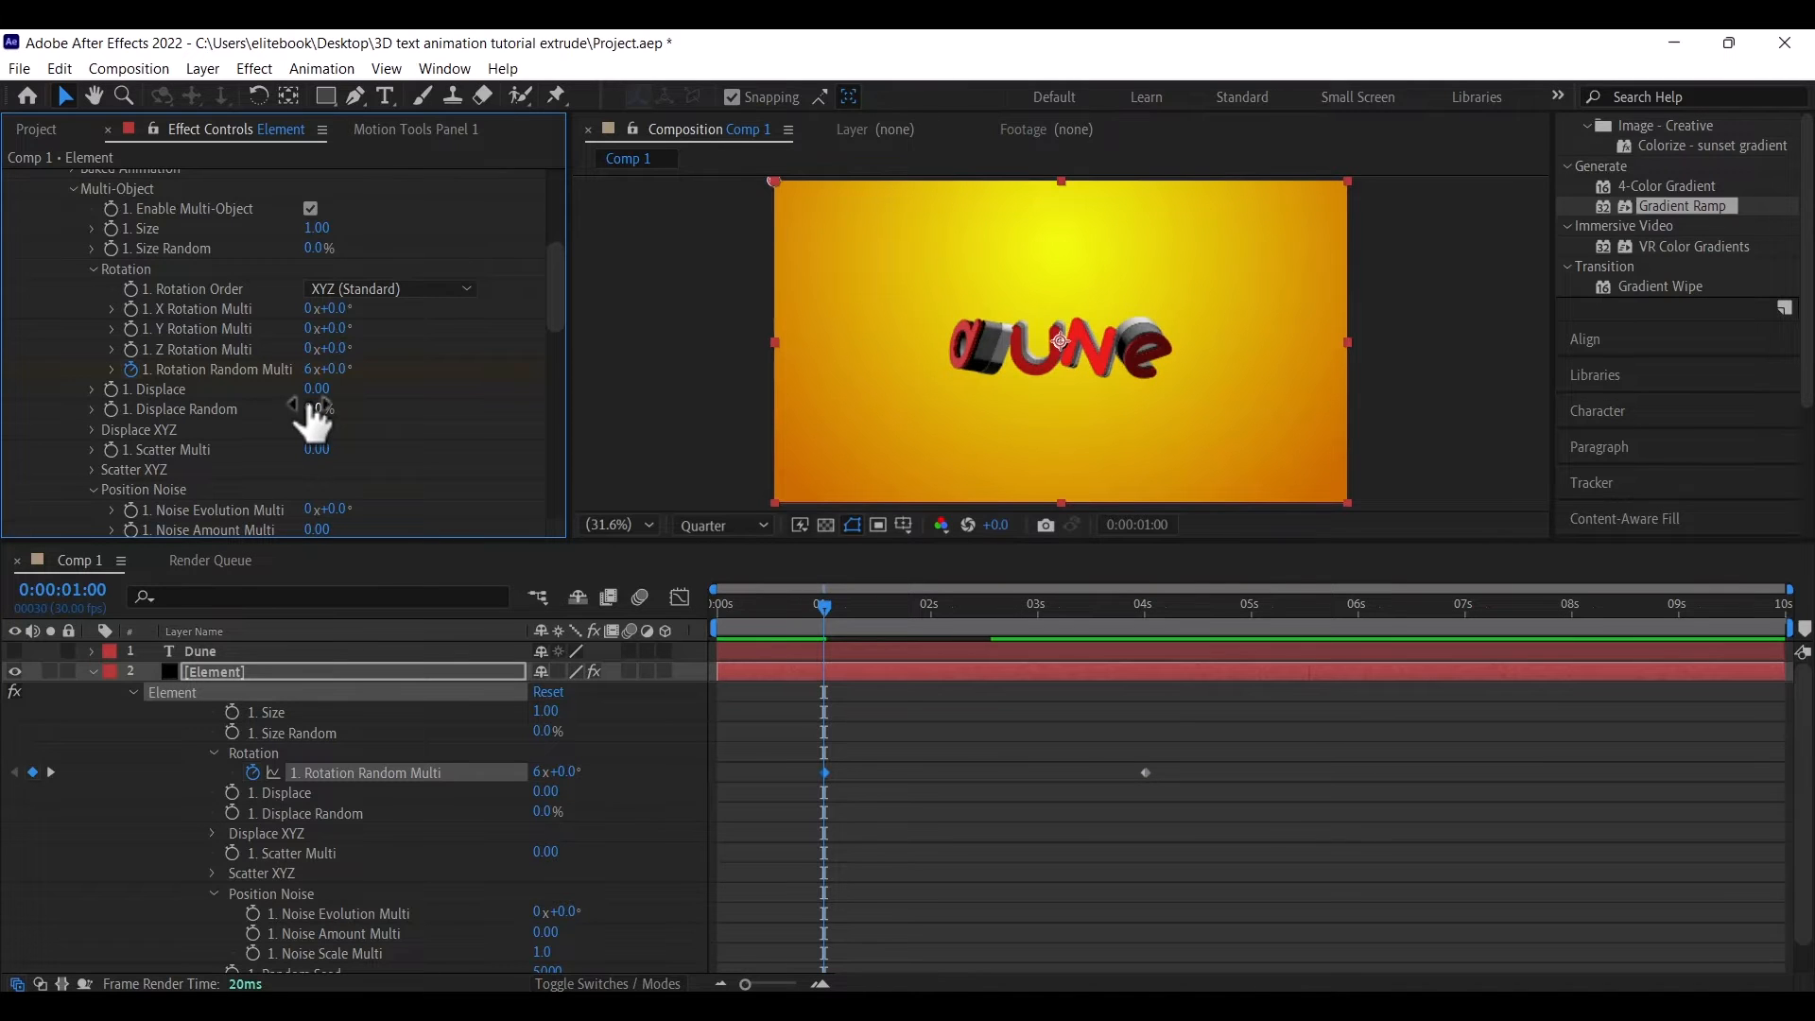
Set the Multi-Object X Displace to 5 and keyframe it at 1 second
{"action": "left_click_drag", "start_coordinate": [554, 299], "coordinate": [561, 339]}
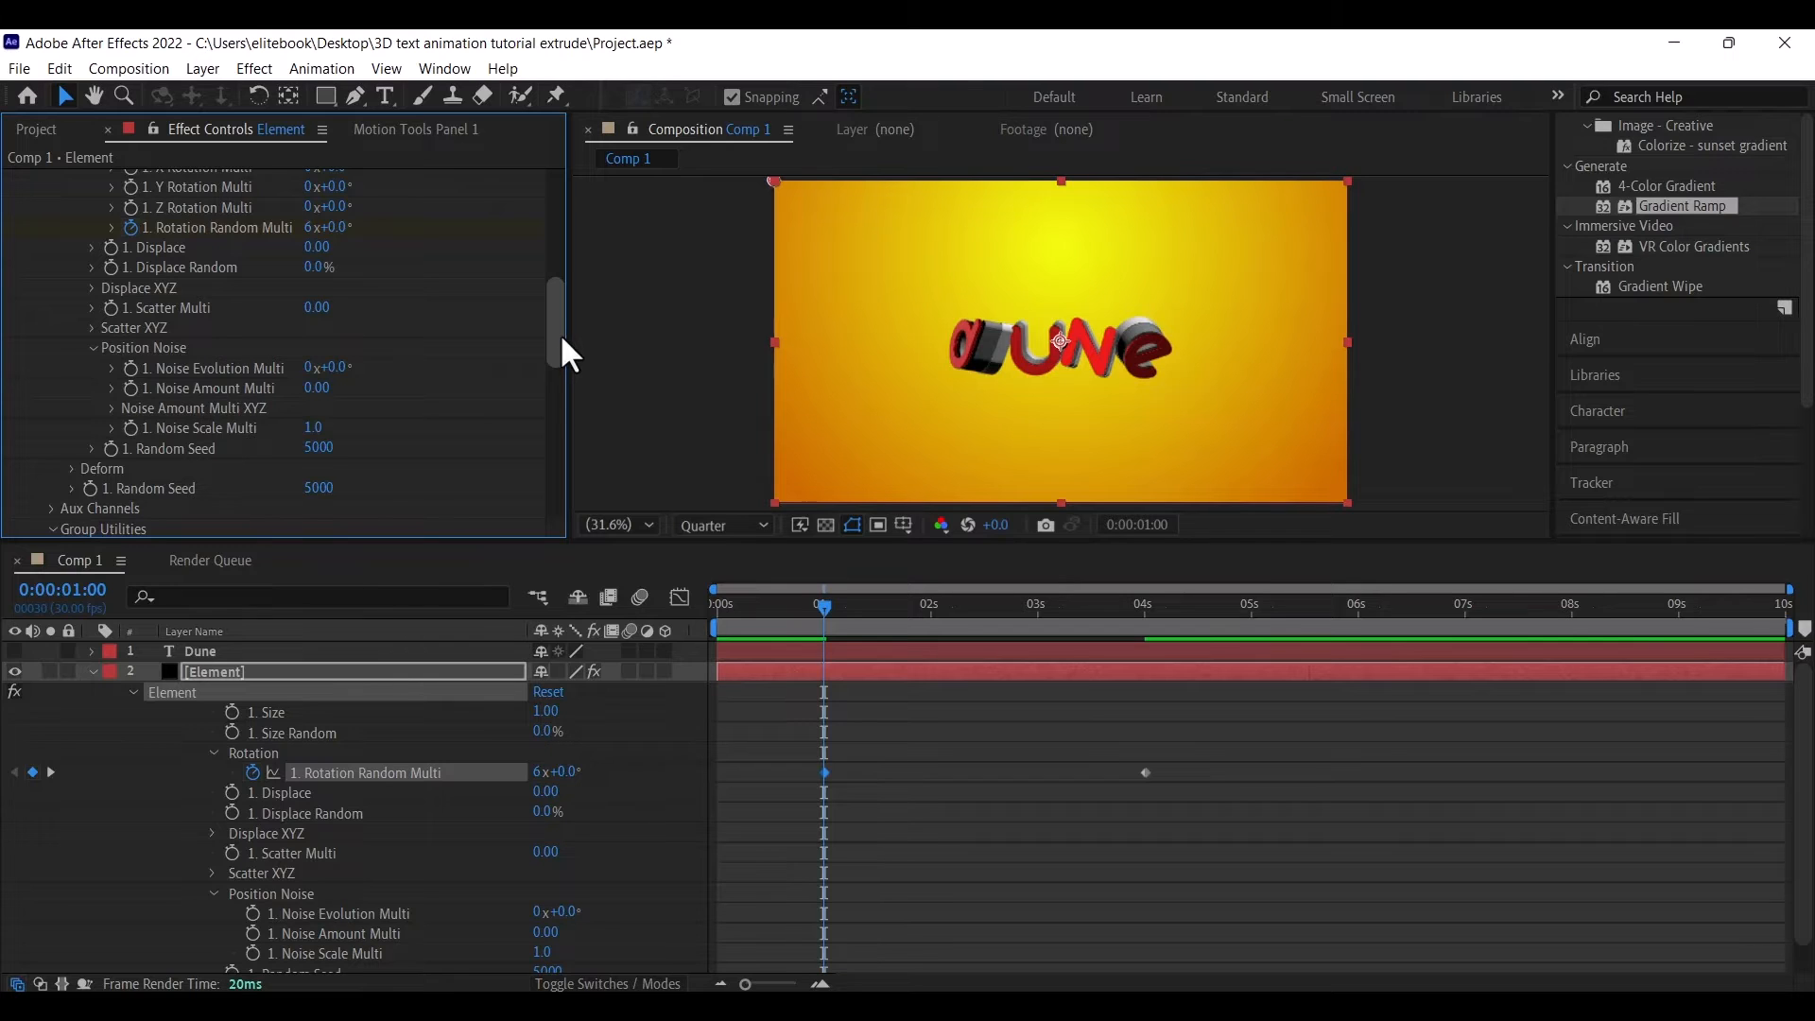
{"action": "left_click", "coordinate": [91, 247]}
{"action": "left_click", "coordinate": [90, 248]}
{"action": "left_click", "coordinate": [91, 287]}
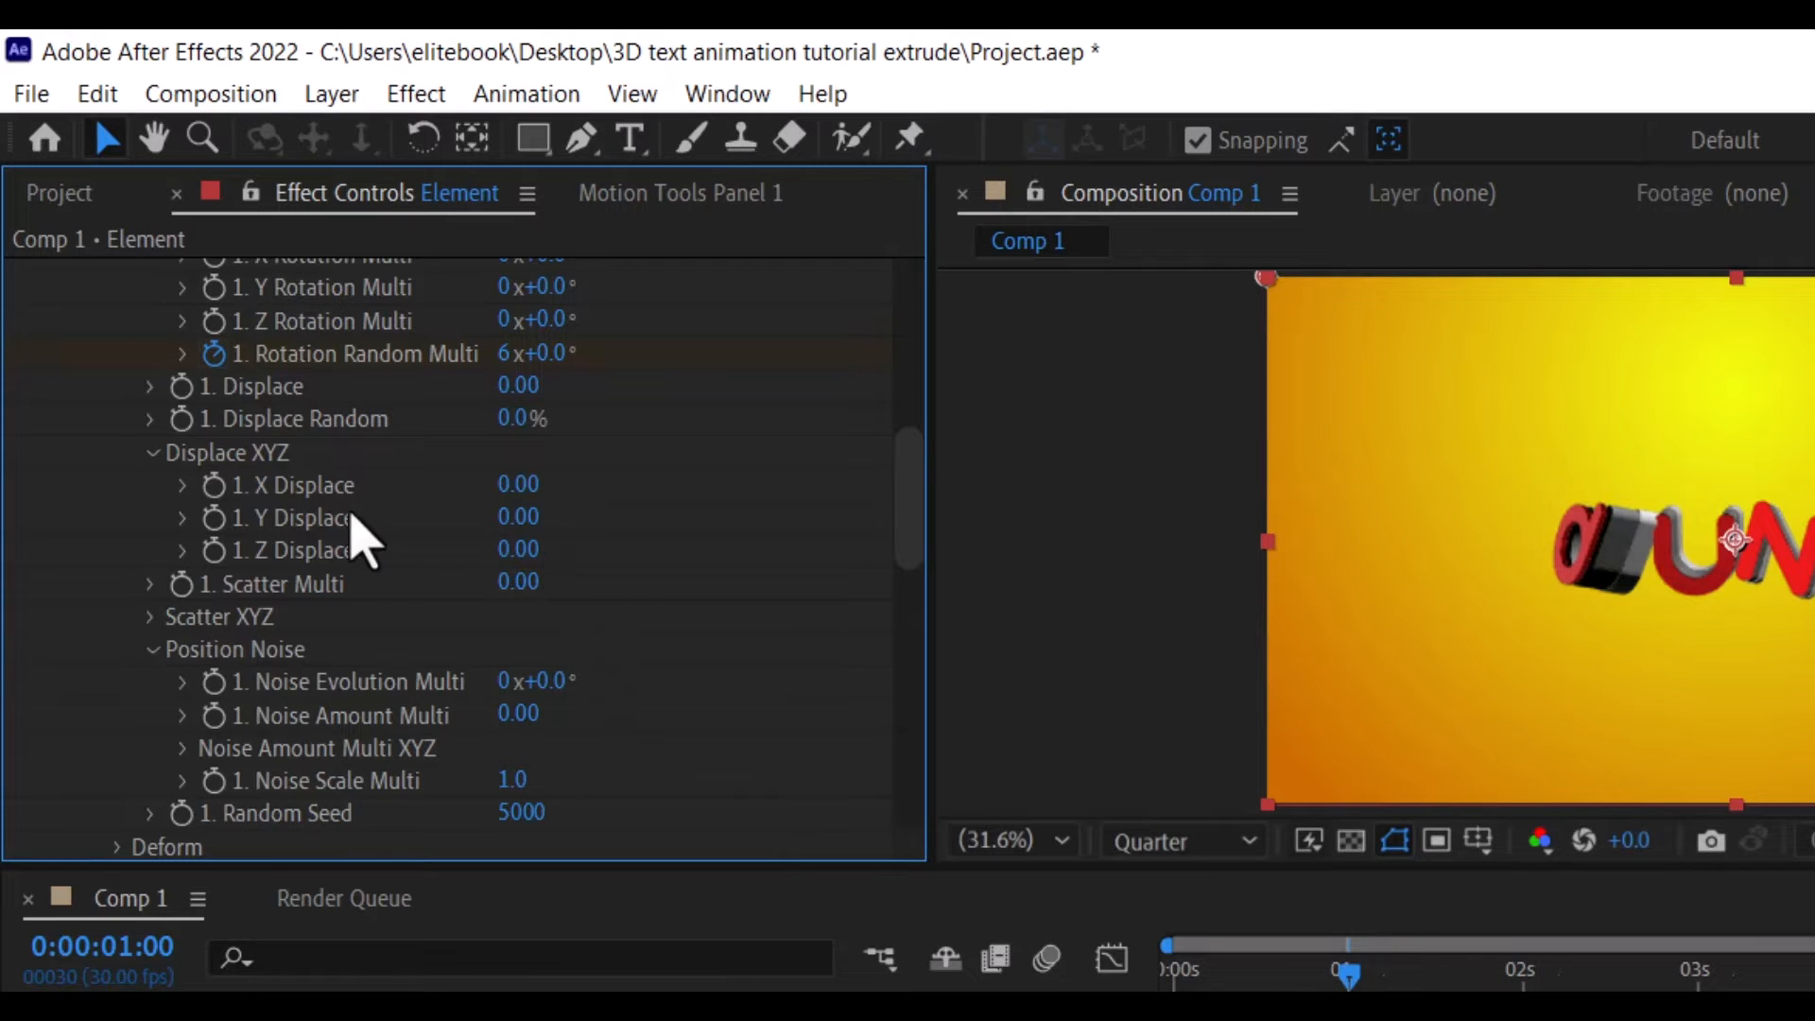
{"action": "left_click", "coordinate": [519, 487]}
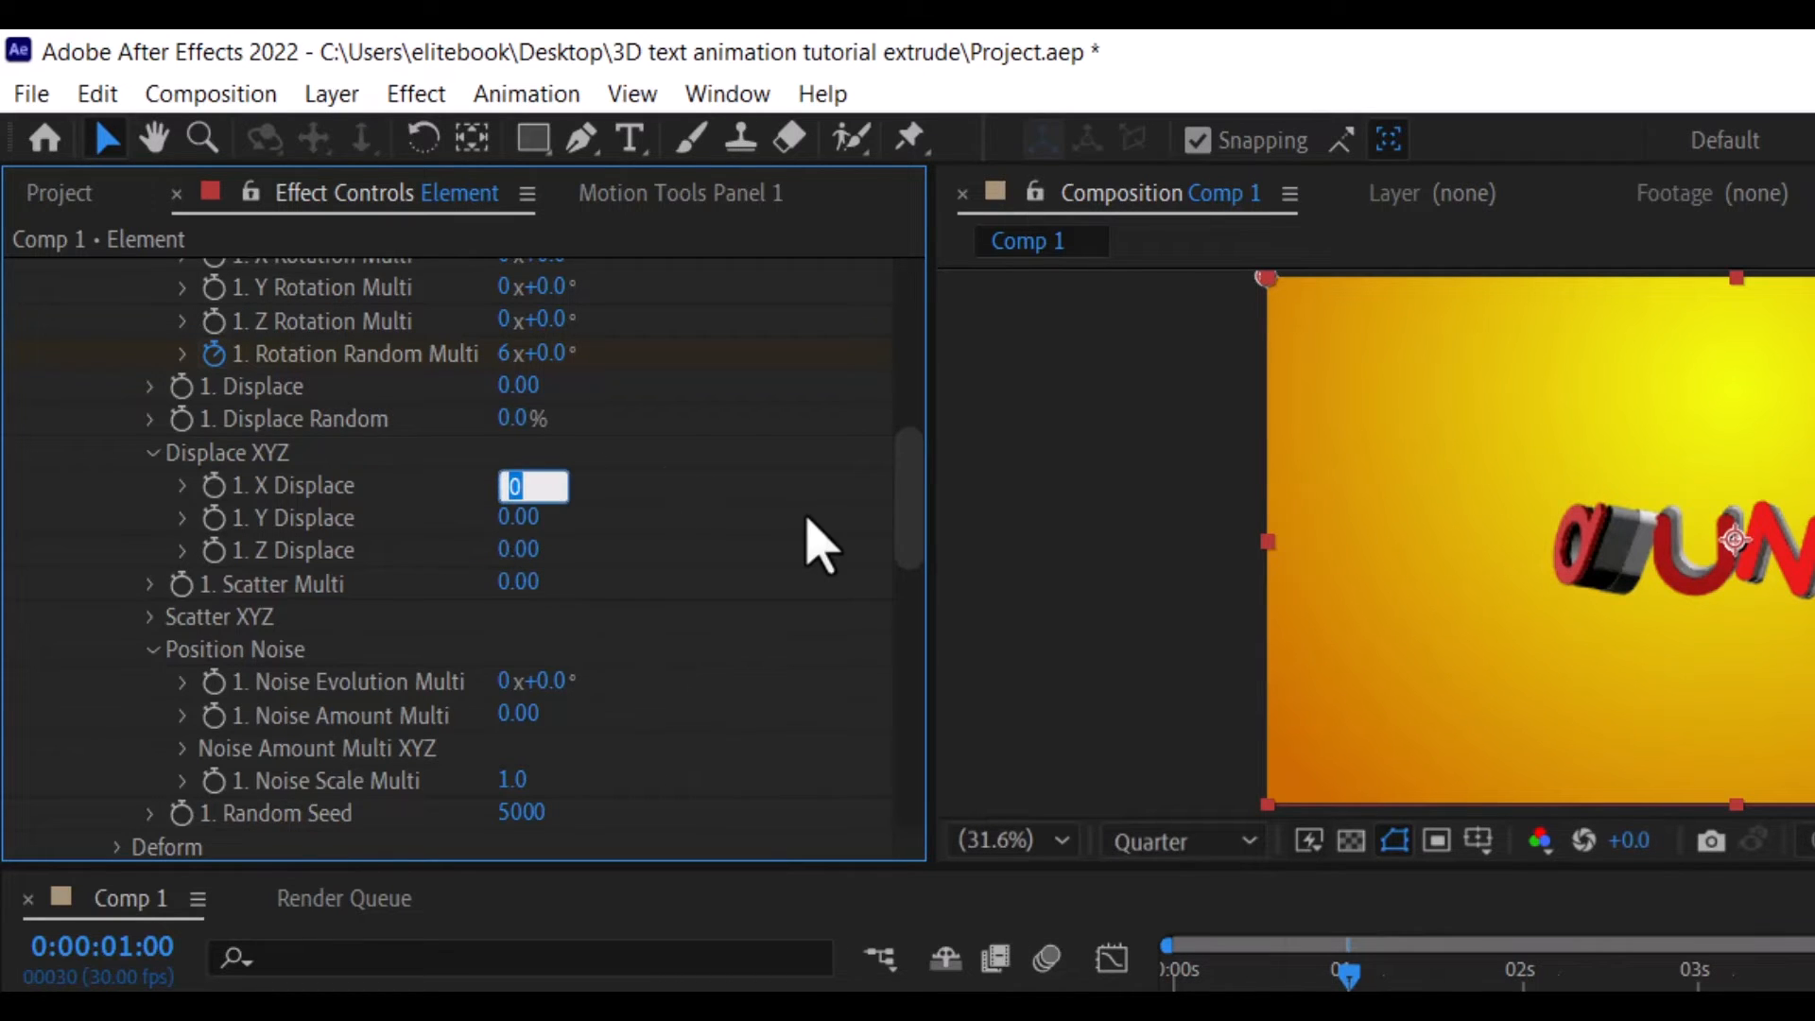
{"action": "type", "text": "5"}
{"action": "key", "text": "Return"}
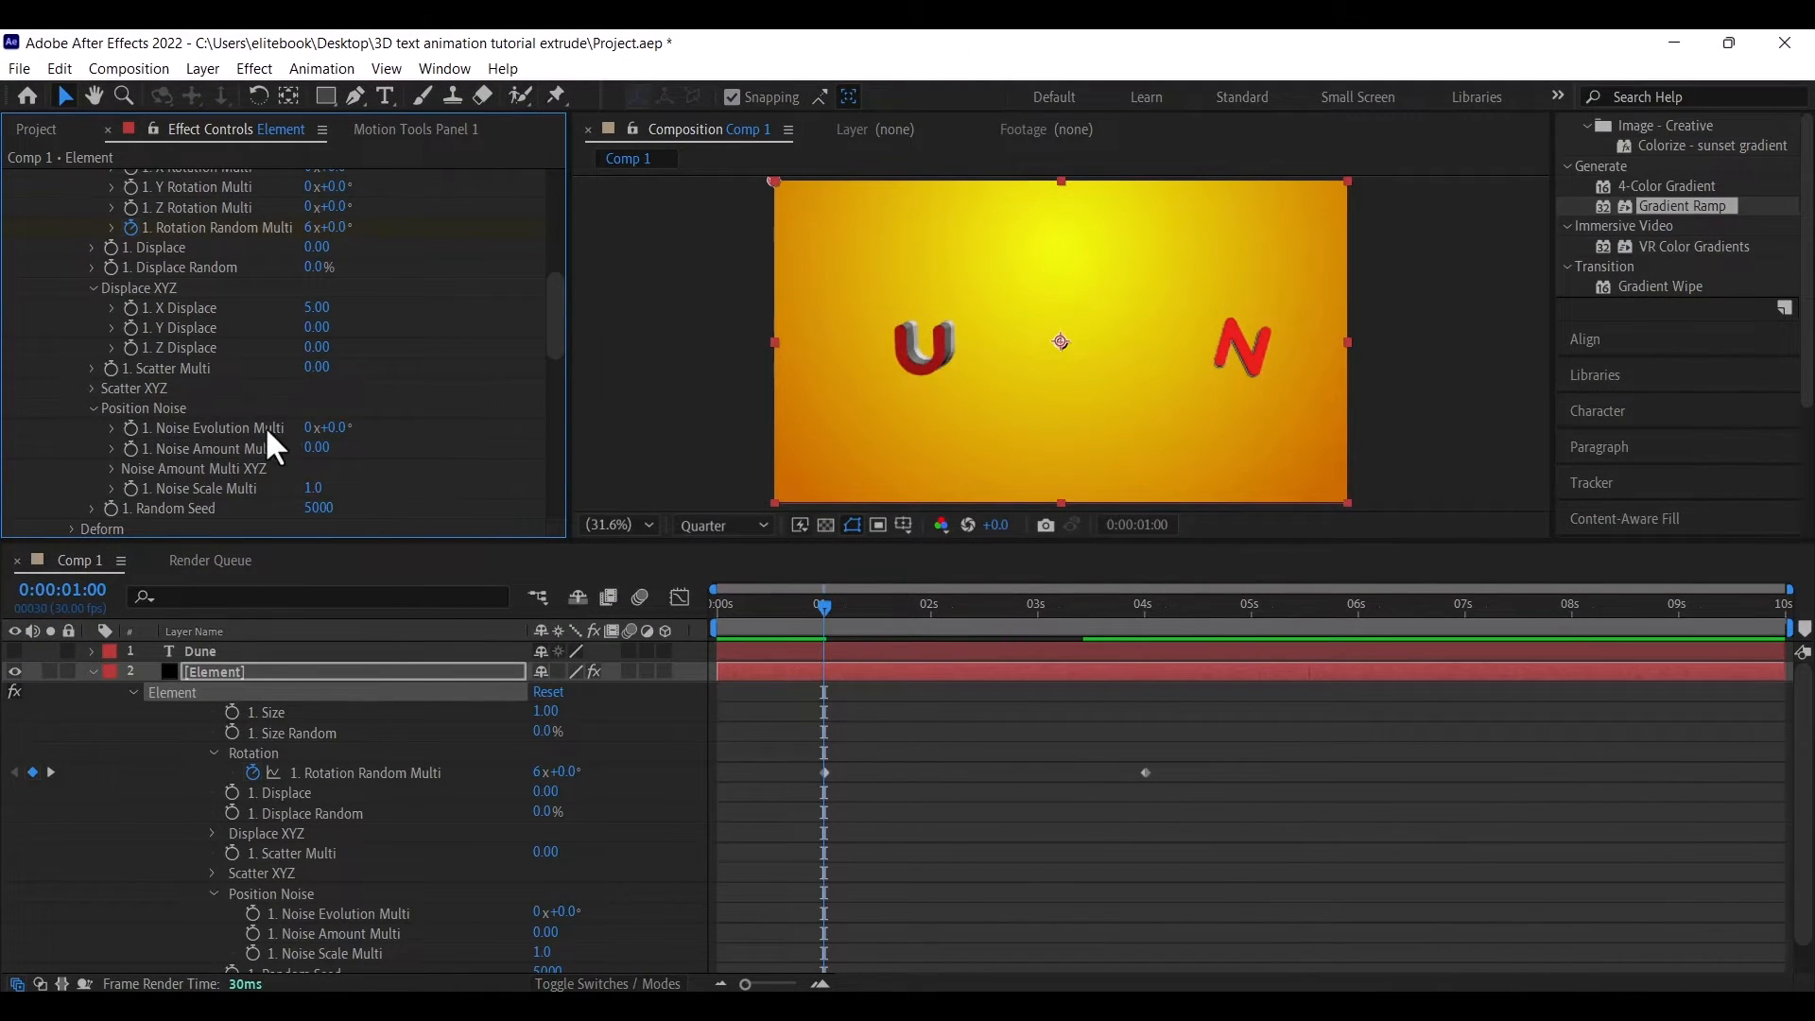
{"action": "left_click", "coordinate": [131, 308]}
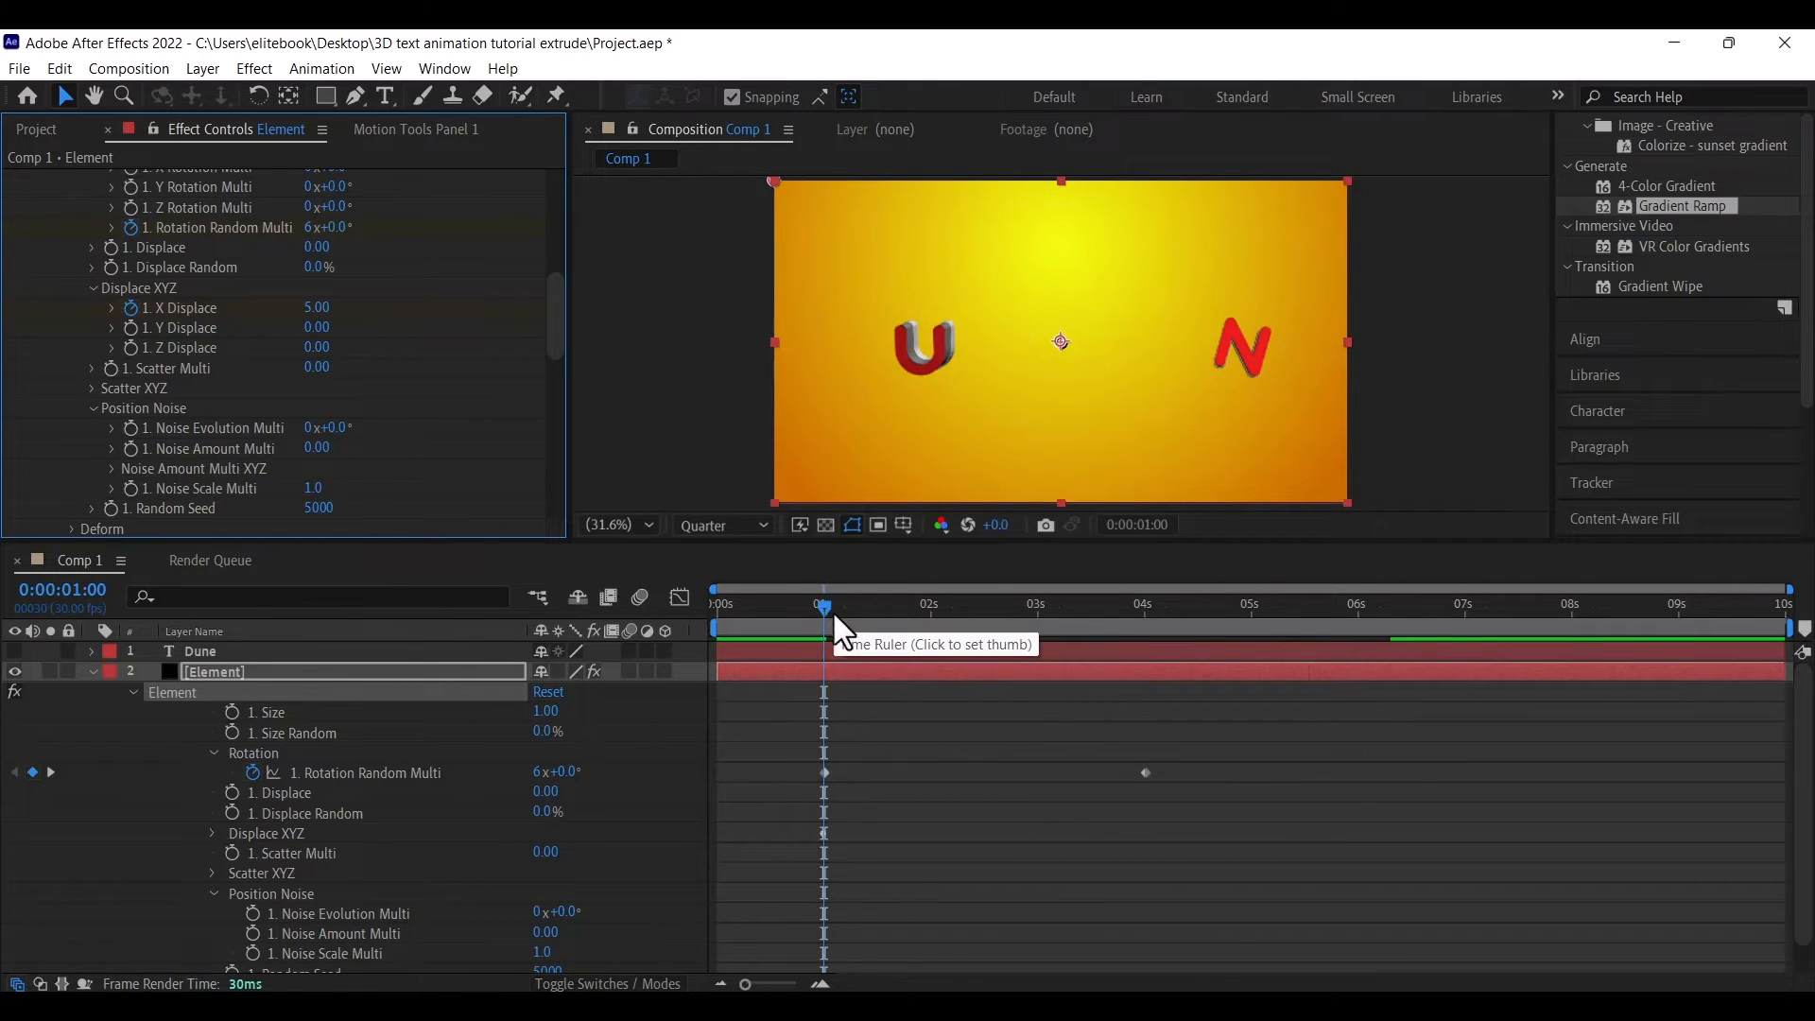
At 4 seconds, set Group 1's Multi-Object X Displace to 0 so the letters come together
{"action": "key", "text": "space"}
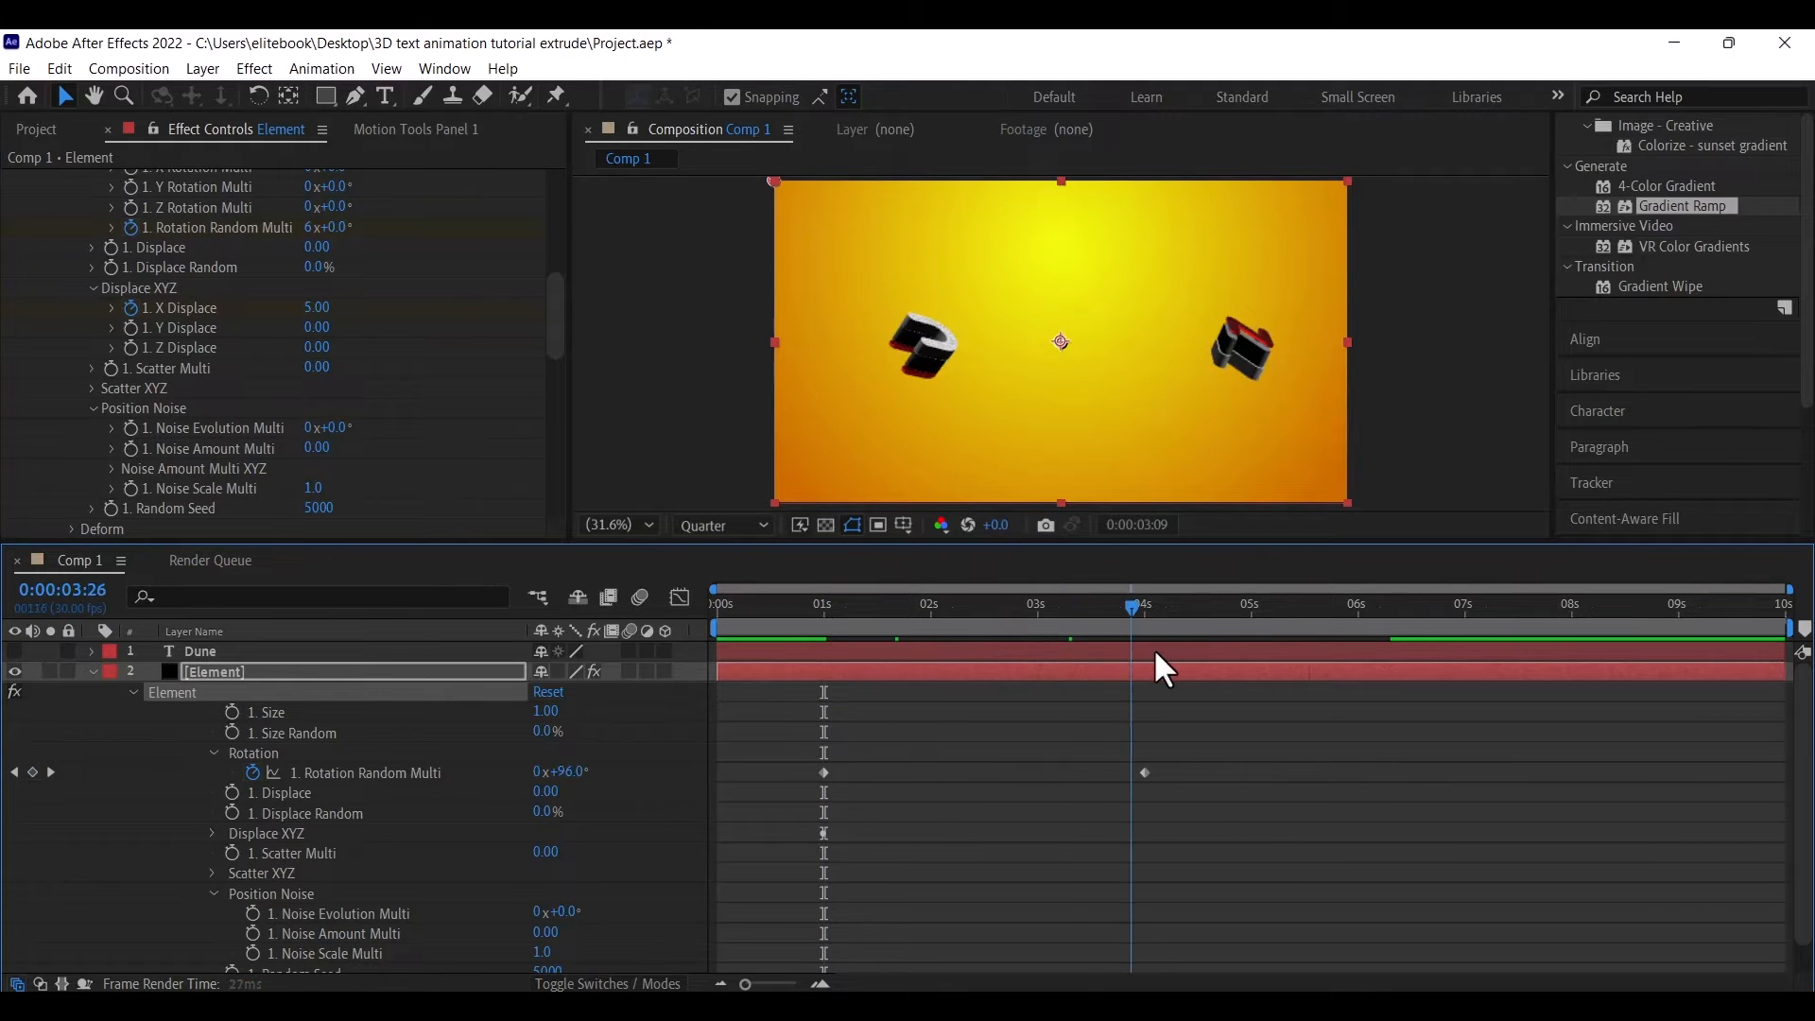
{"action": "left_click_drag", "start_coordinate": [1153, 648], "coordinate": [1143, 656]}
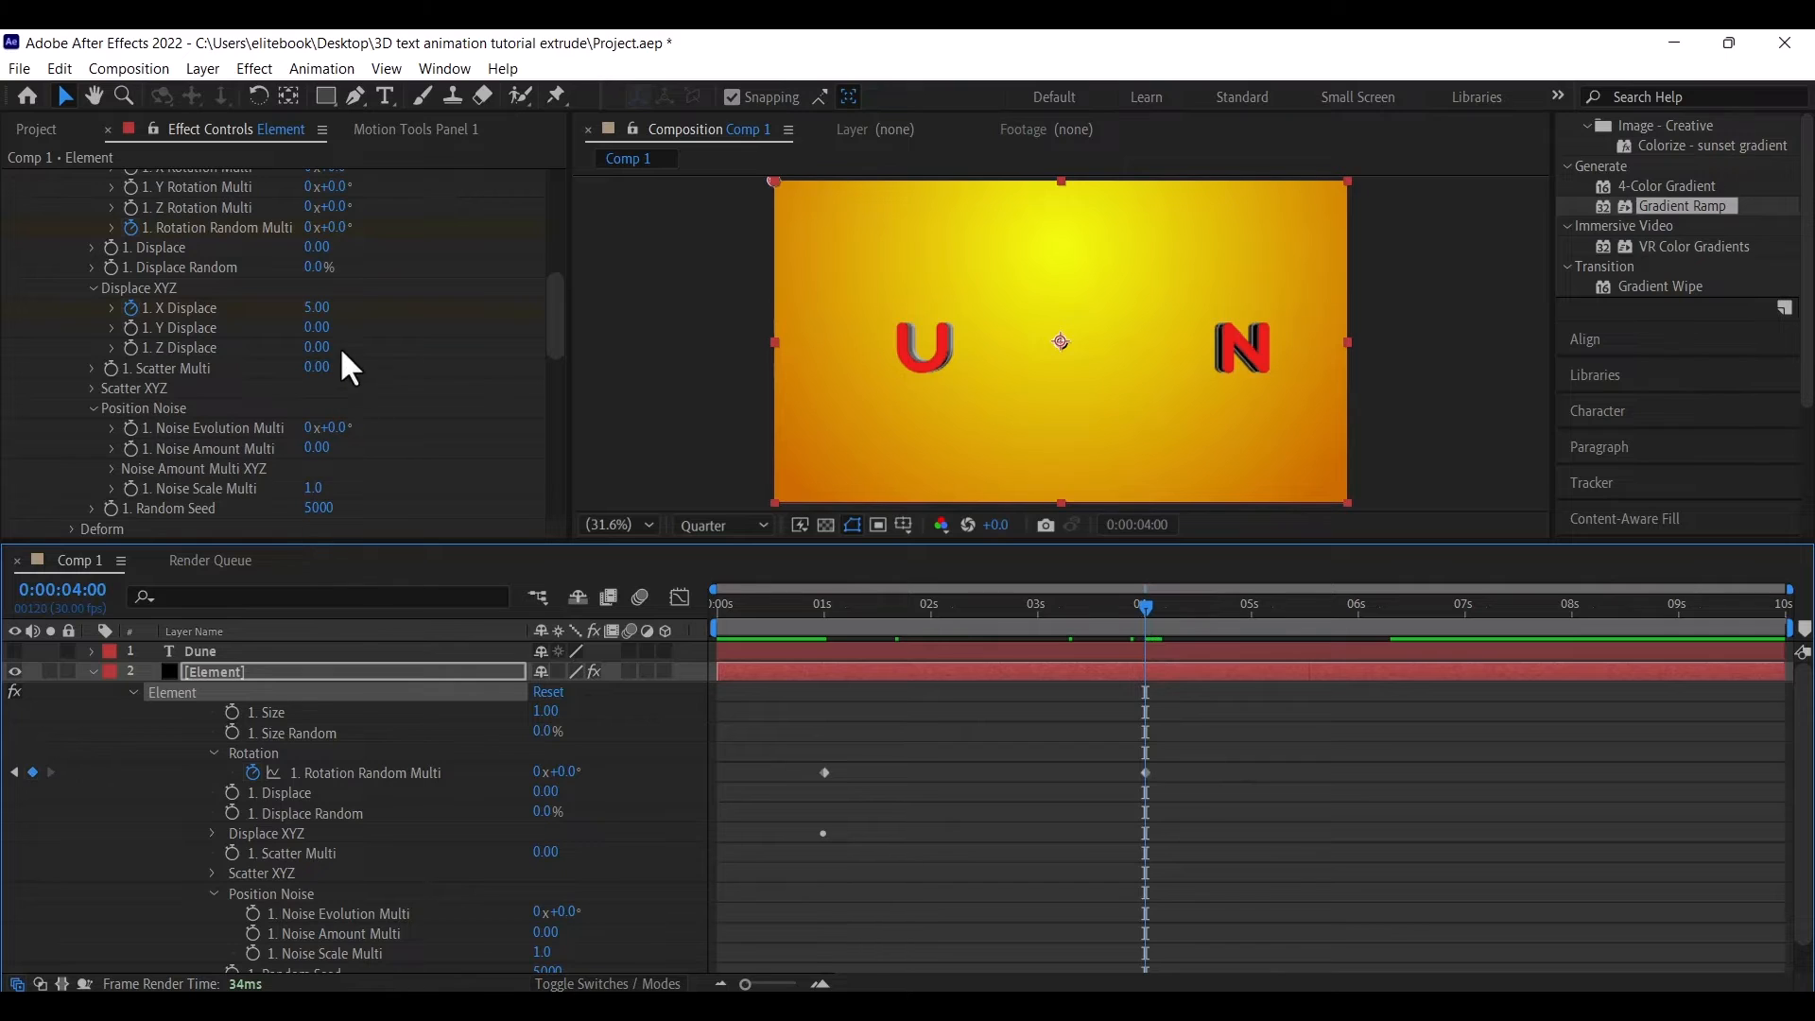
{"action": "left_click", "coordinate": [330, 402]}
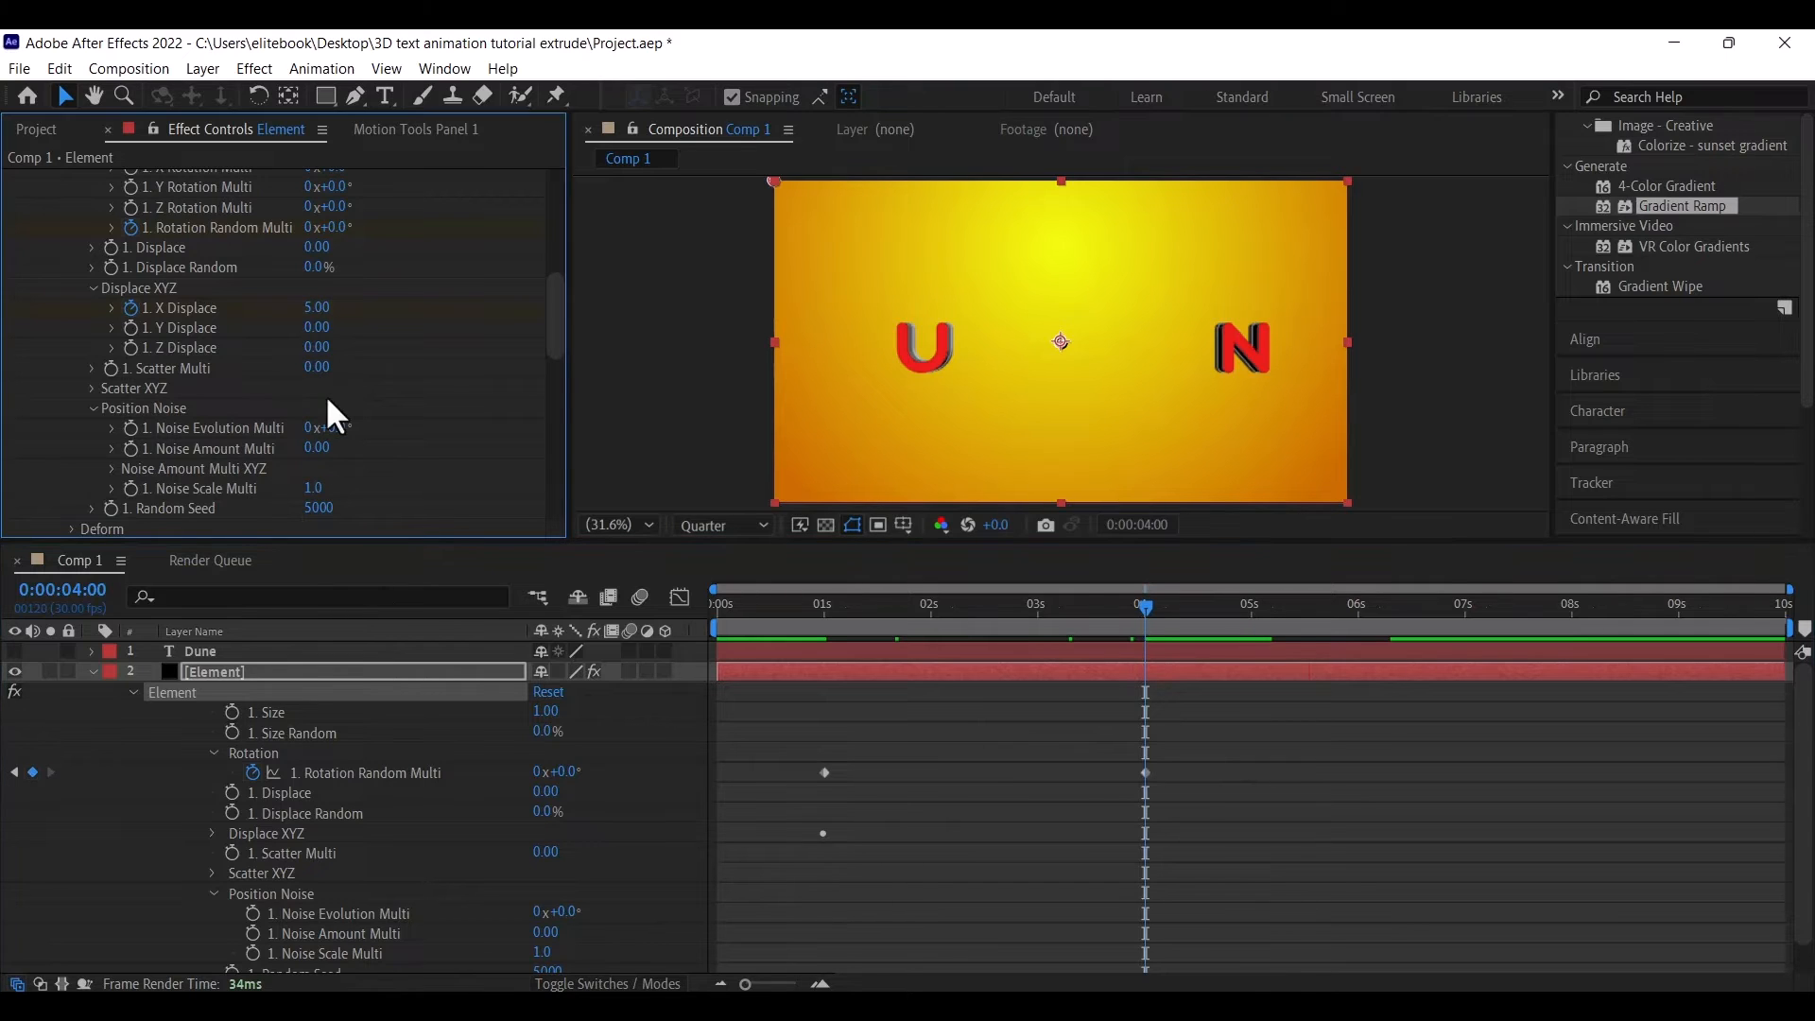
{"action": "left_click", "coordinate": [319, 308]}
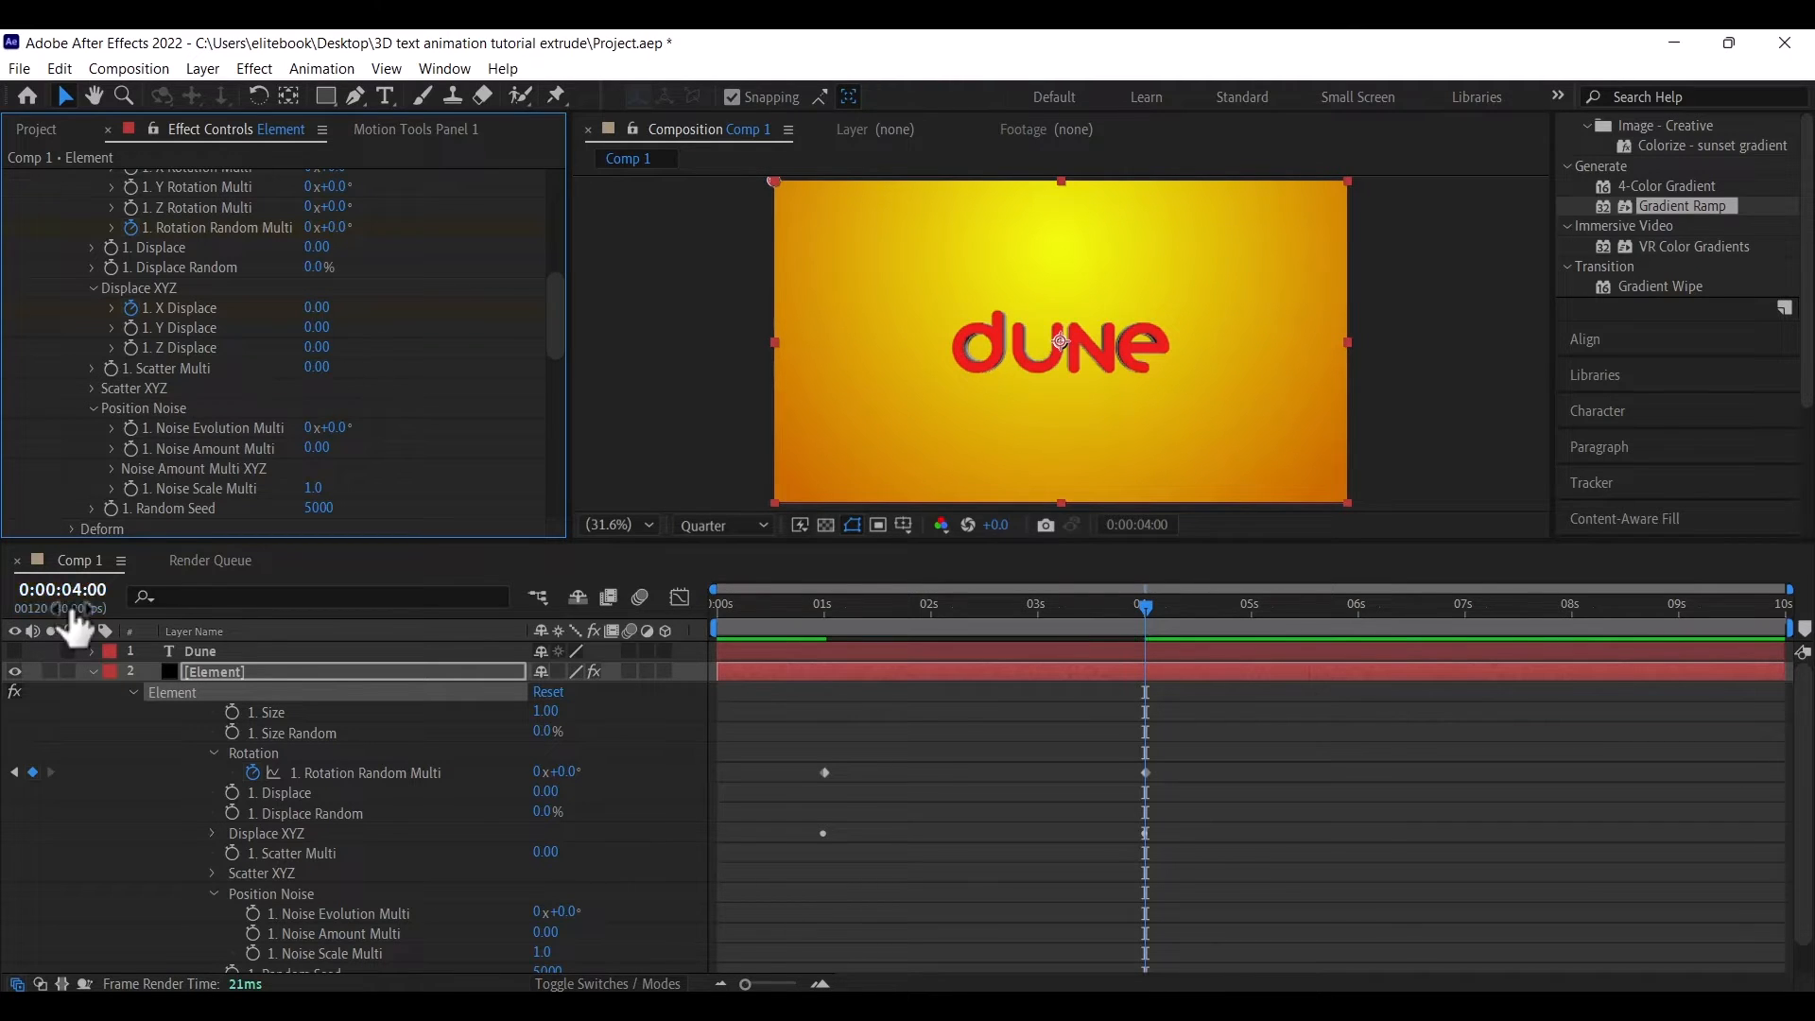
Collapse the Element layer and add a two-node camera named Camera 1 with the 50mm preset
{"action": "left_click", "coordinate": [93, 672]}
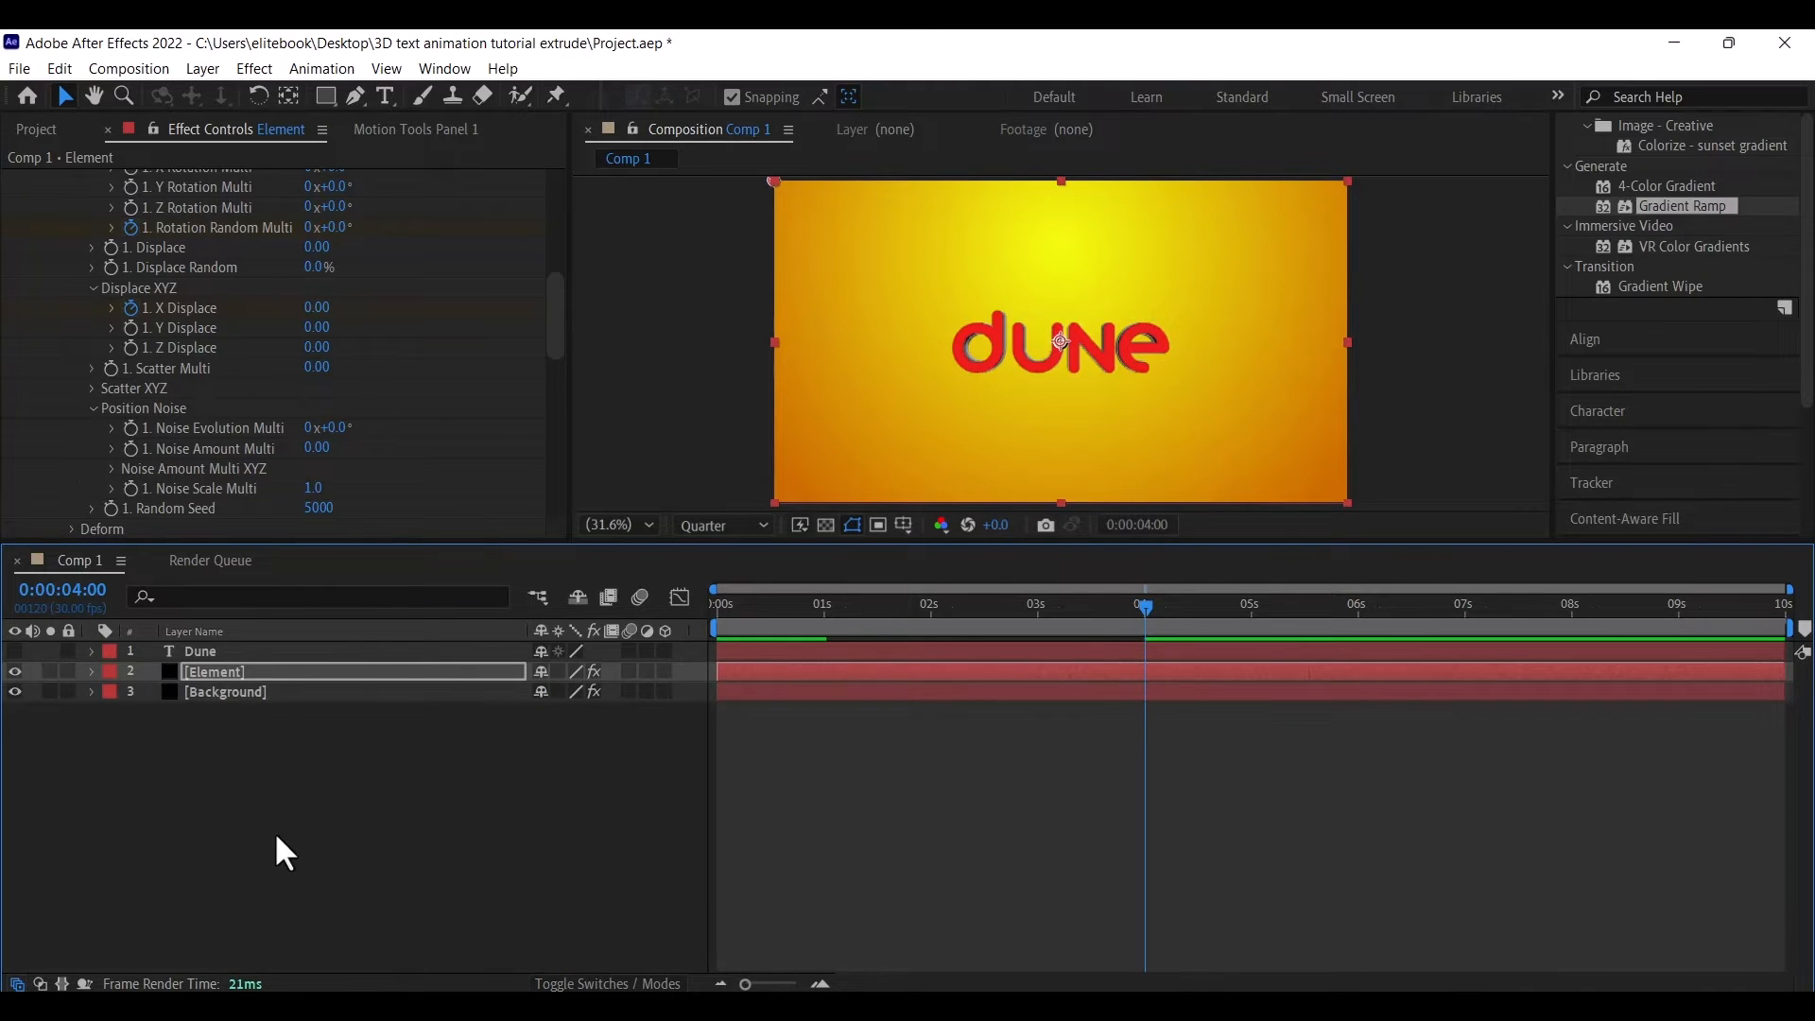
{"action": "left_click", "coordinate": [267, 795]}
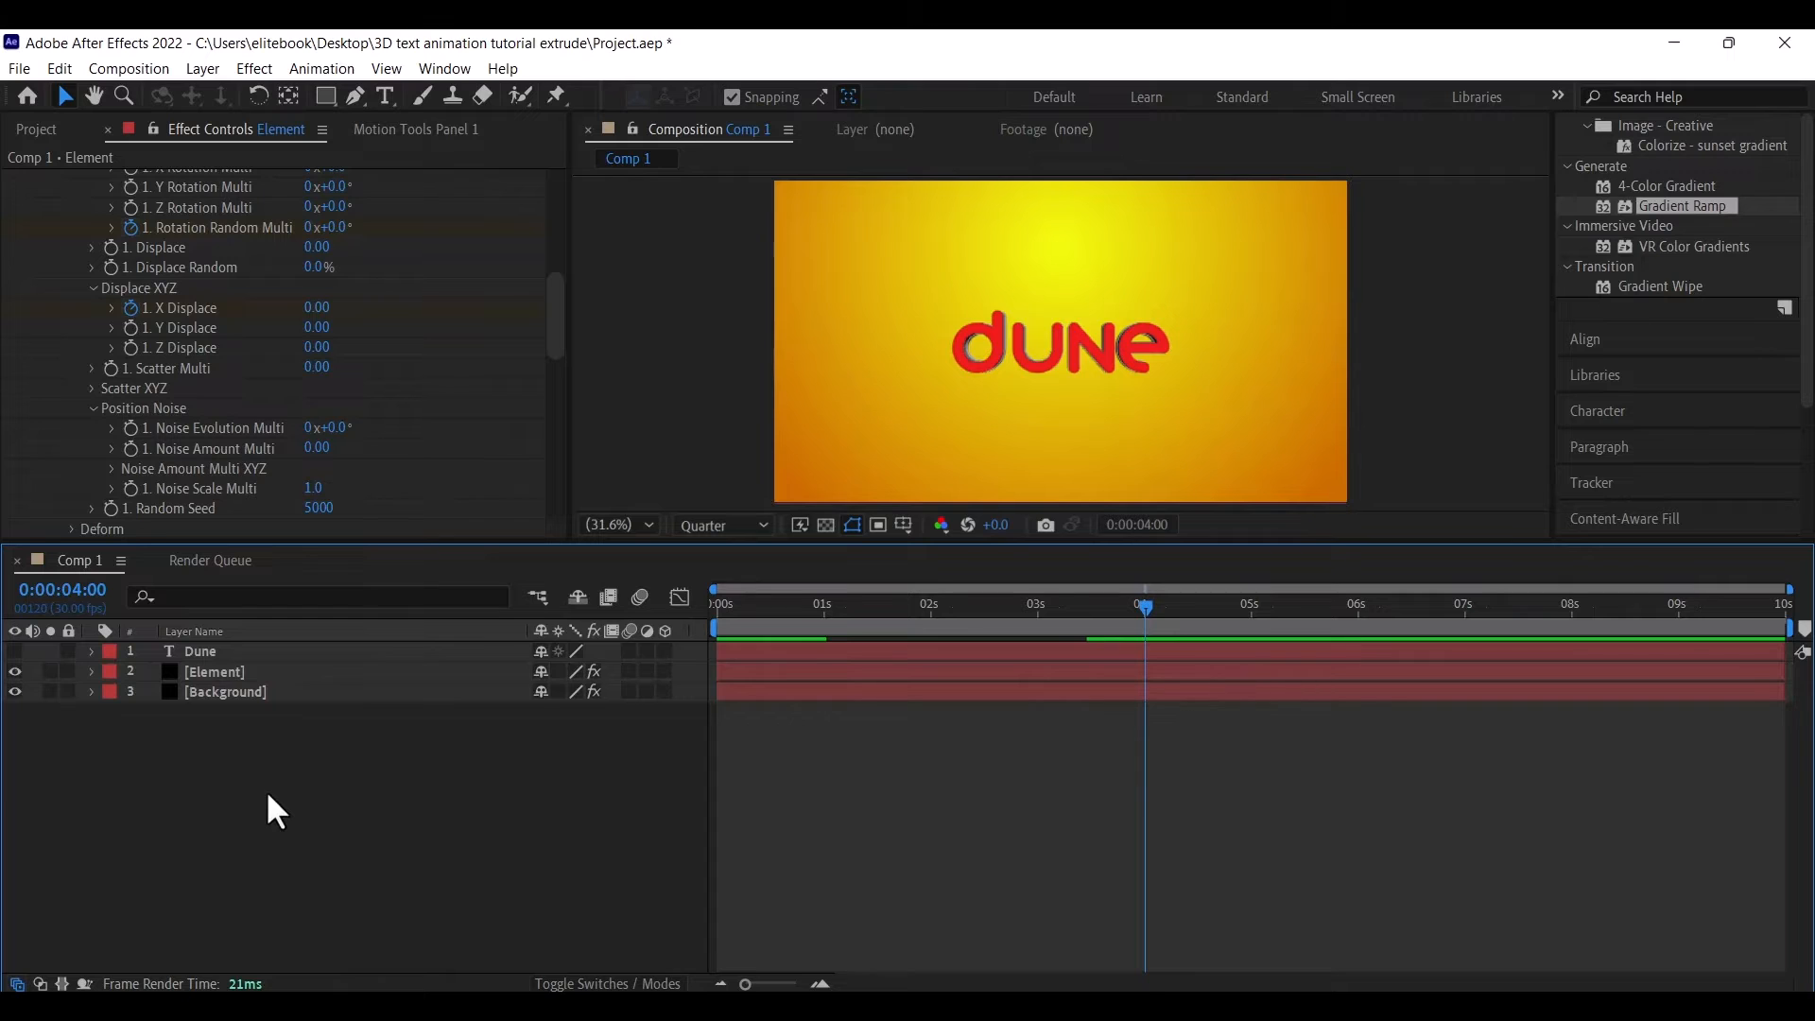
{"action": "right_click", "coordinate": [195, 750]}
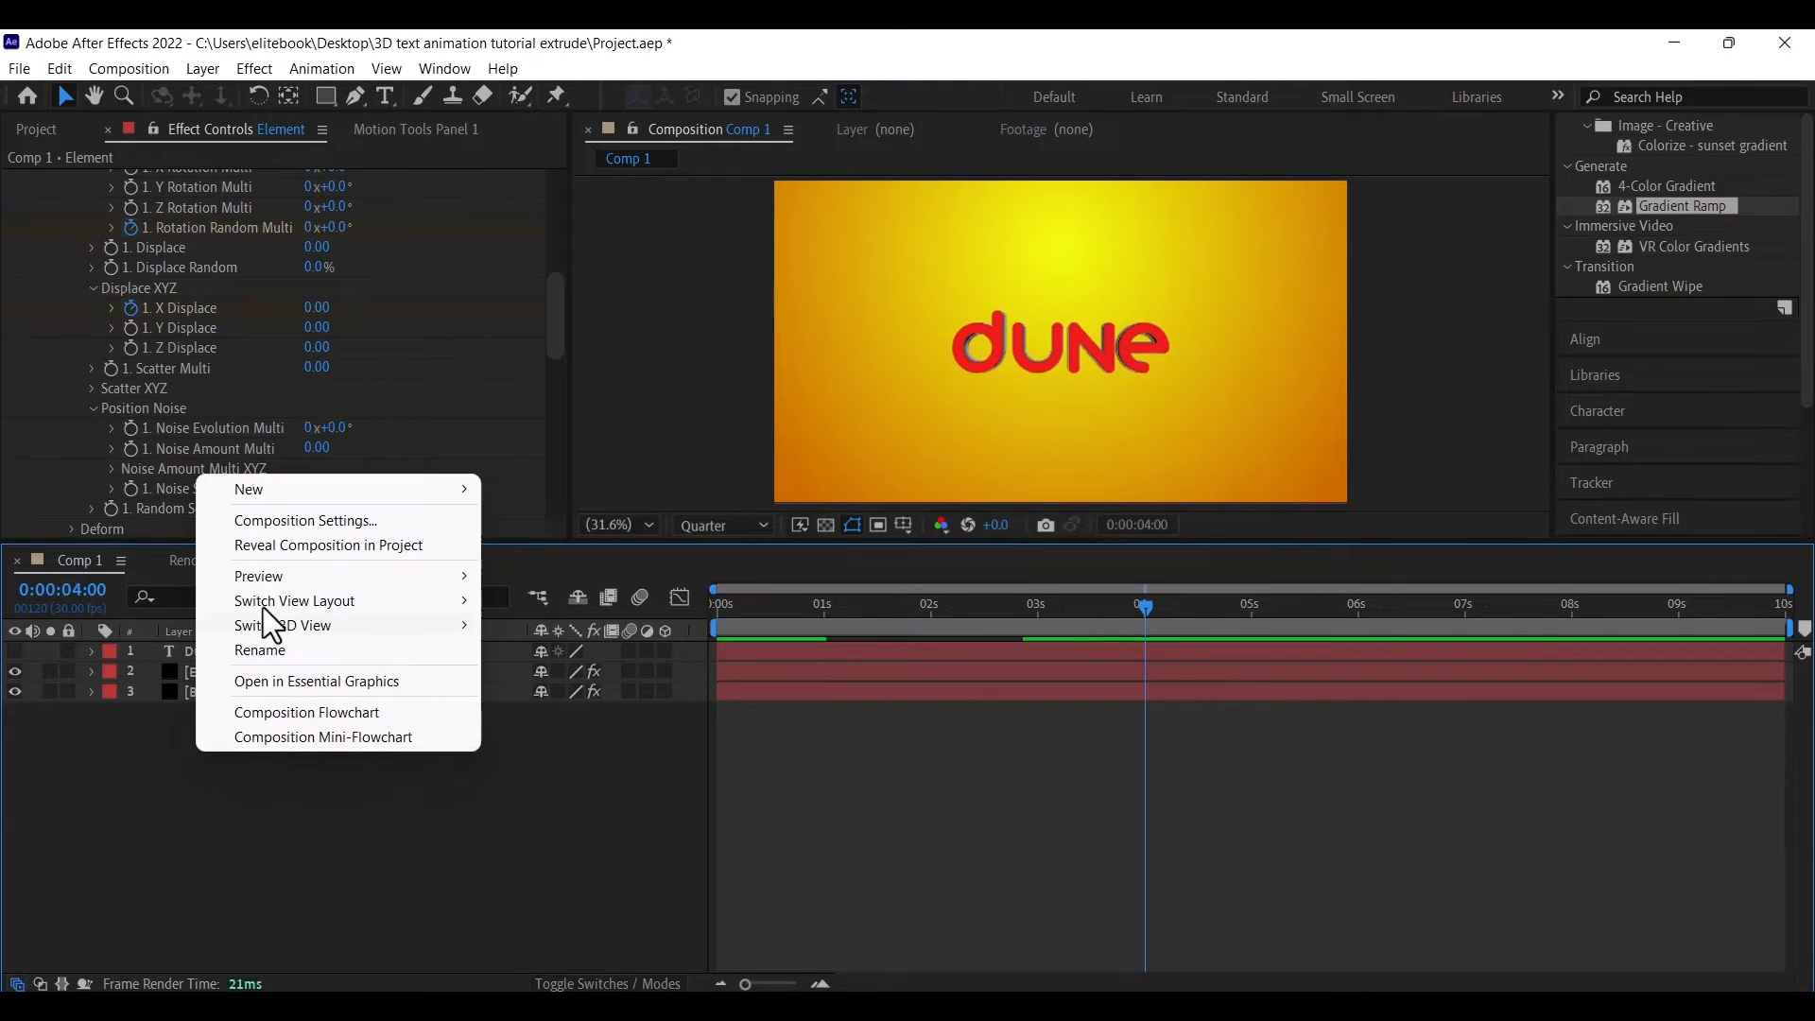
{"action": "mouse_move", "coordinate": [284, 490]}
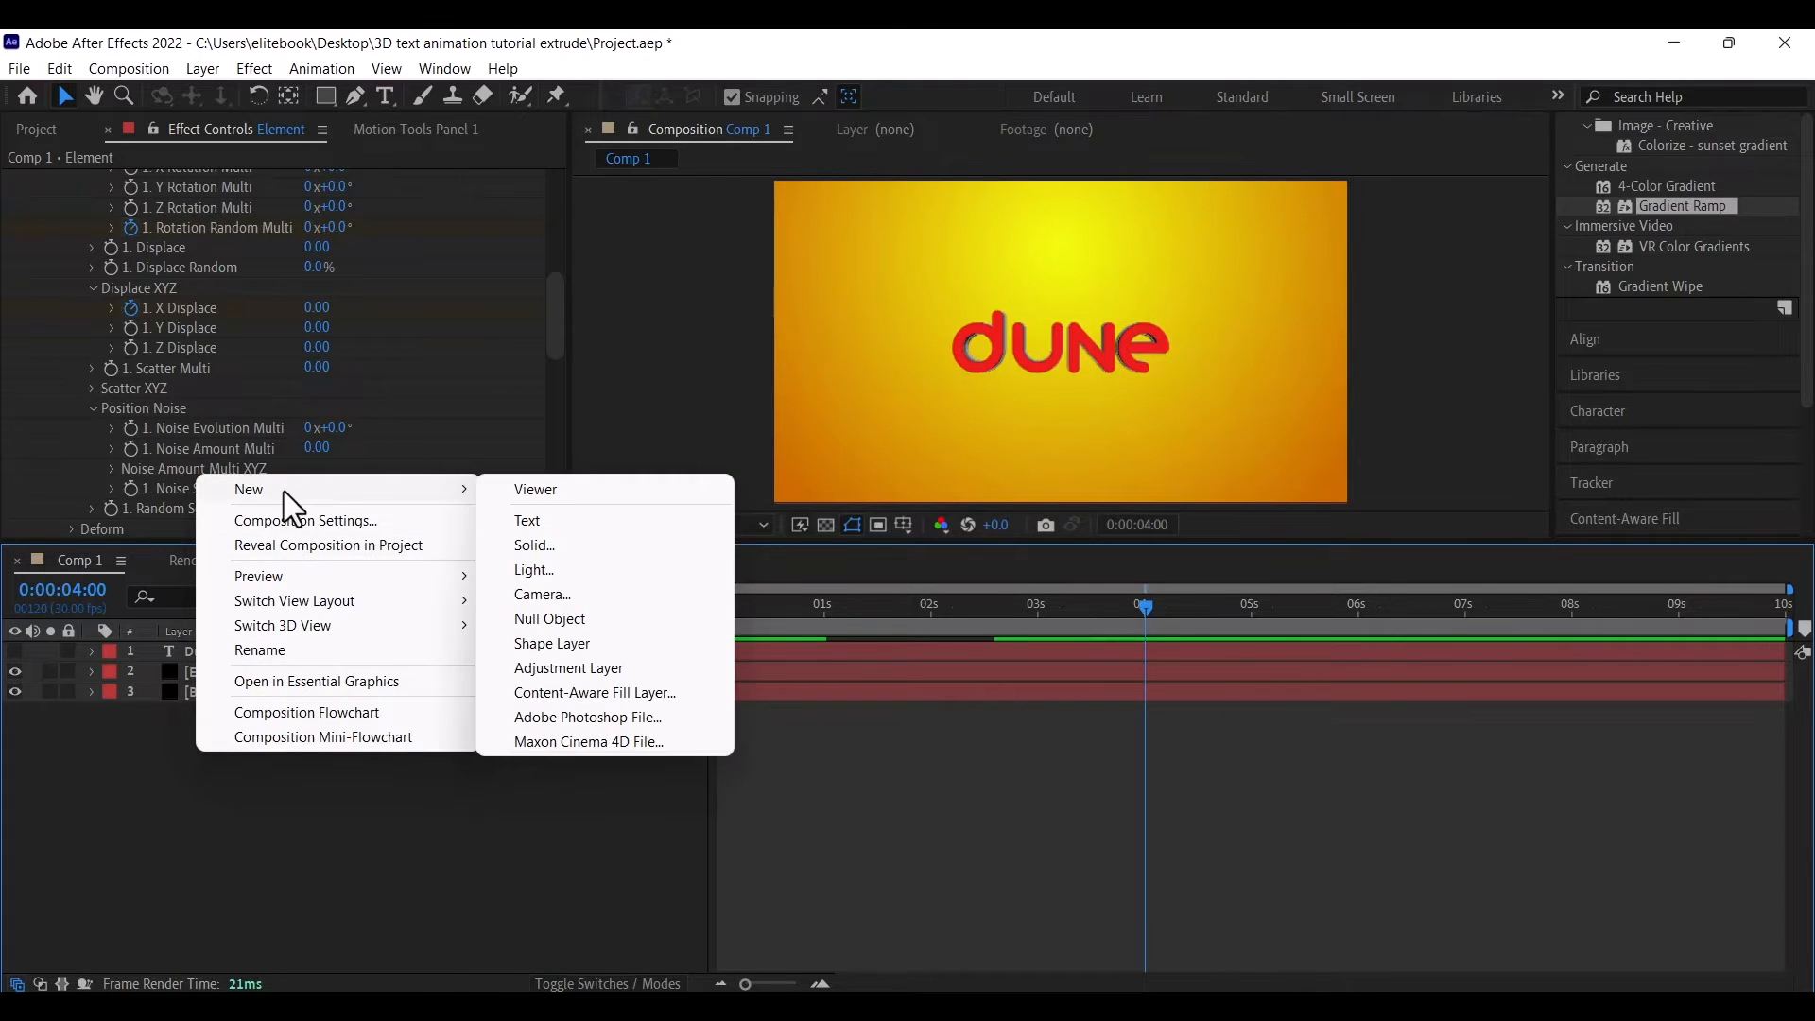
{"action": "left_click", "coordinate": [550, 588]}
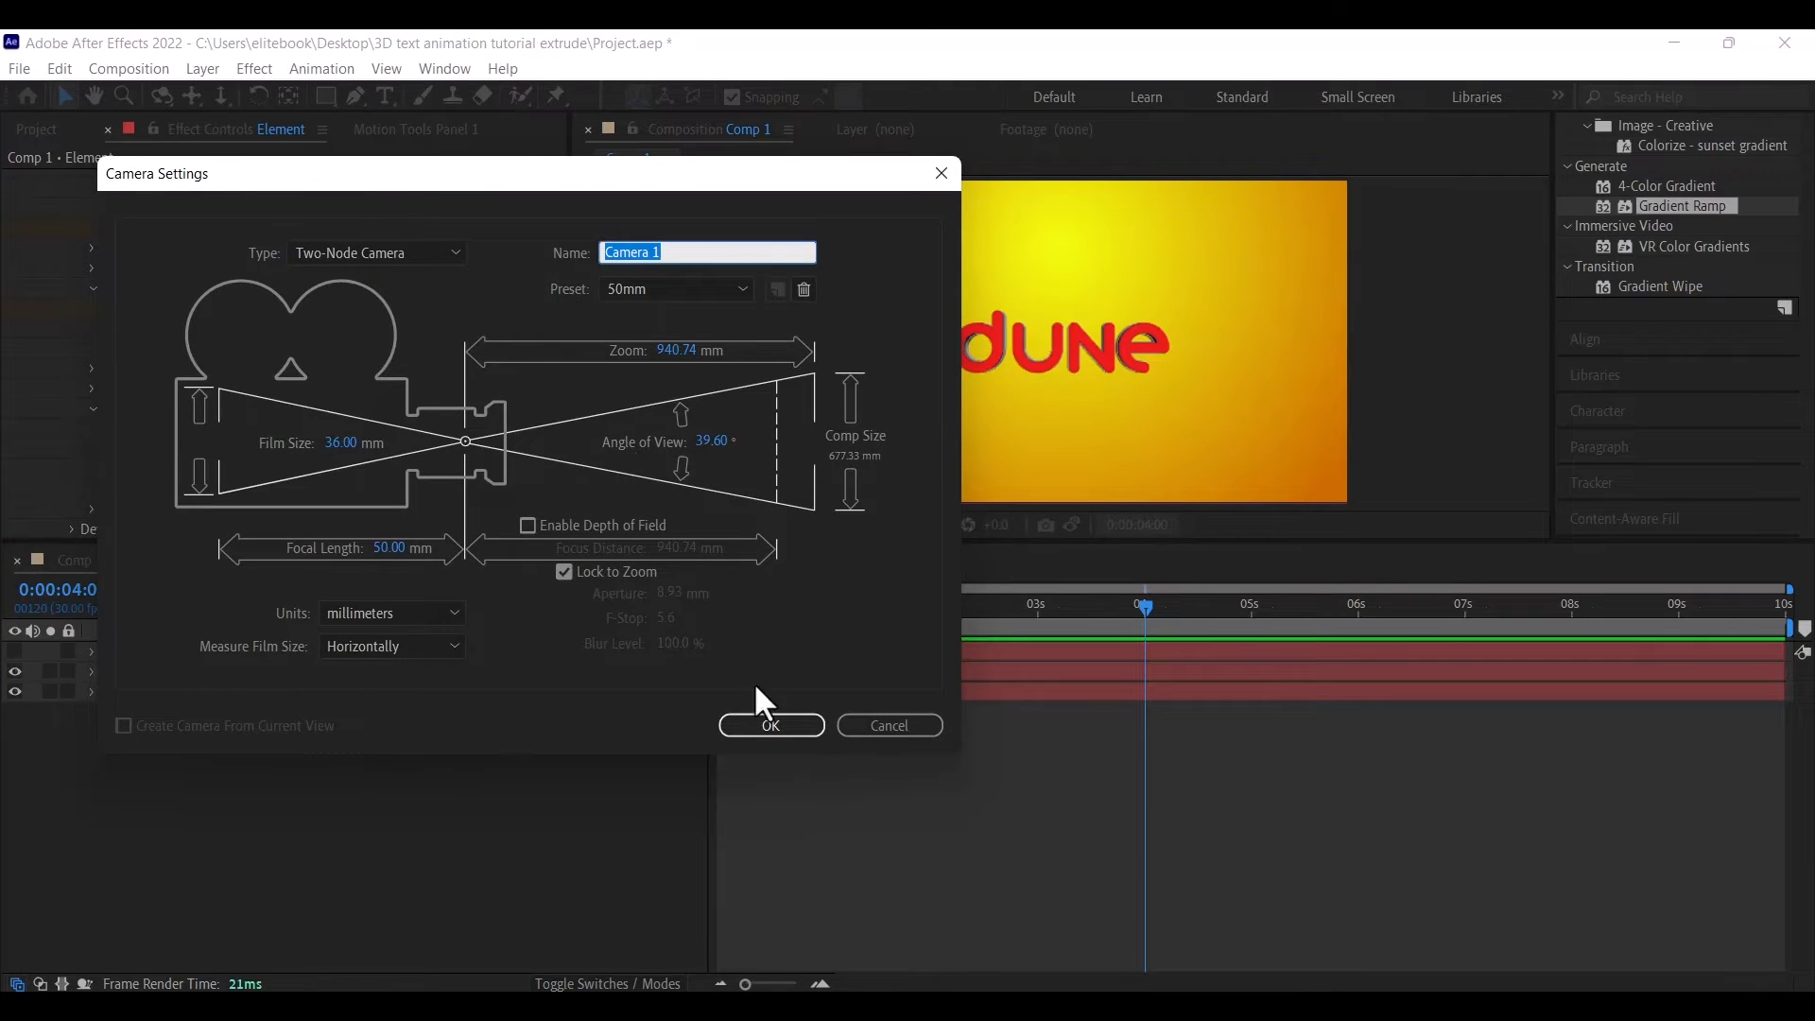
{"action": "left_click", "coordinate": [771, 726]}
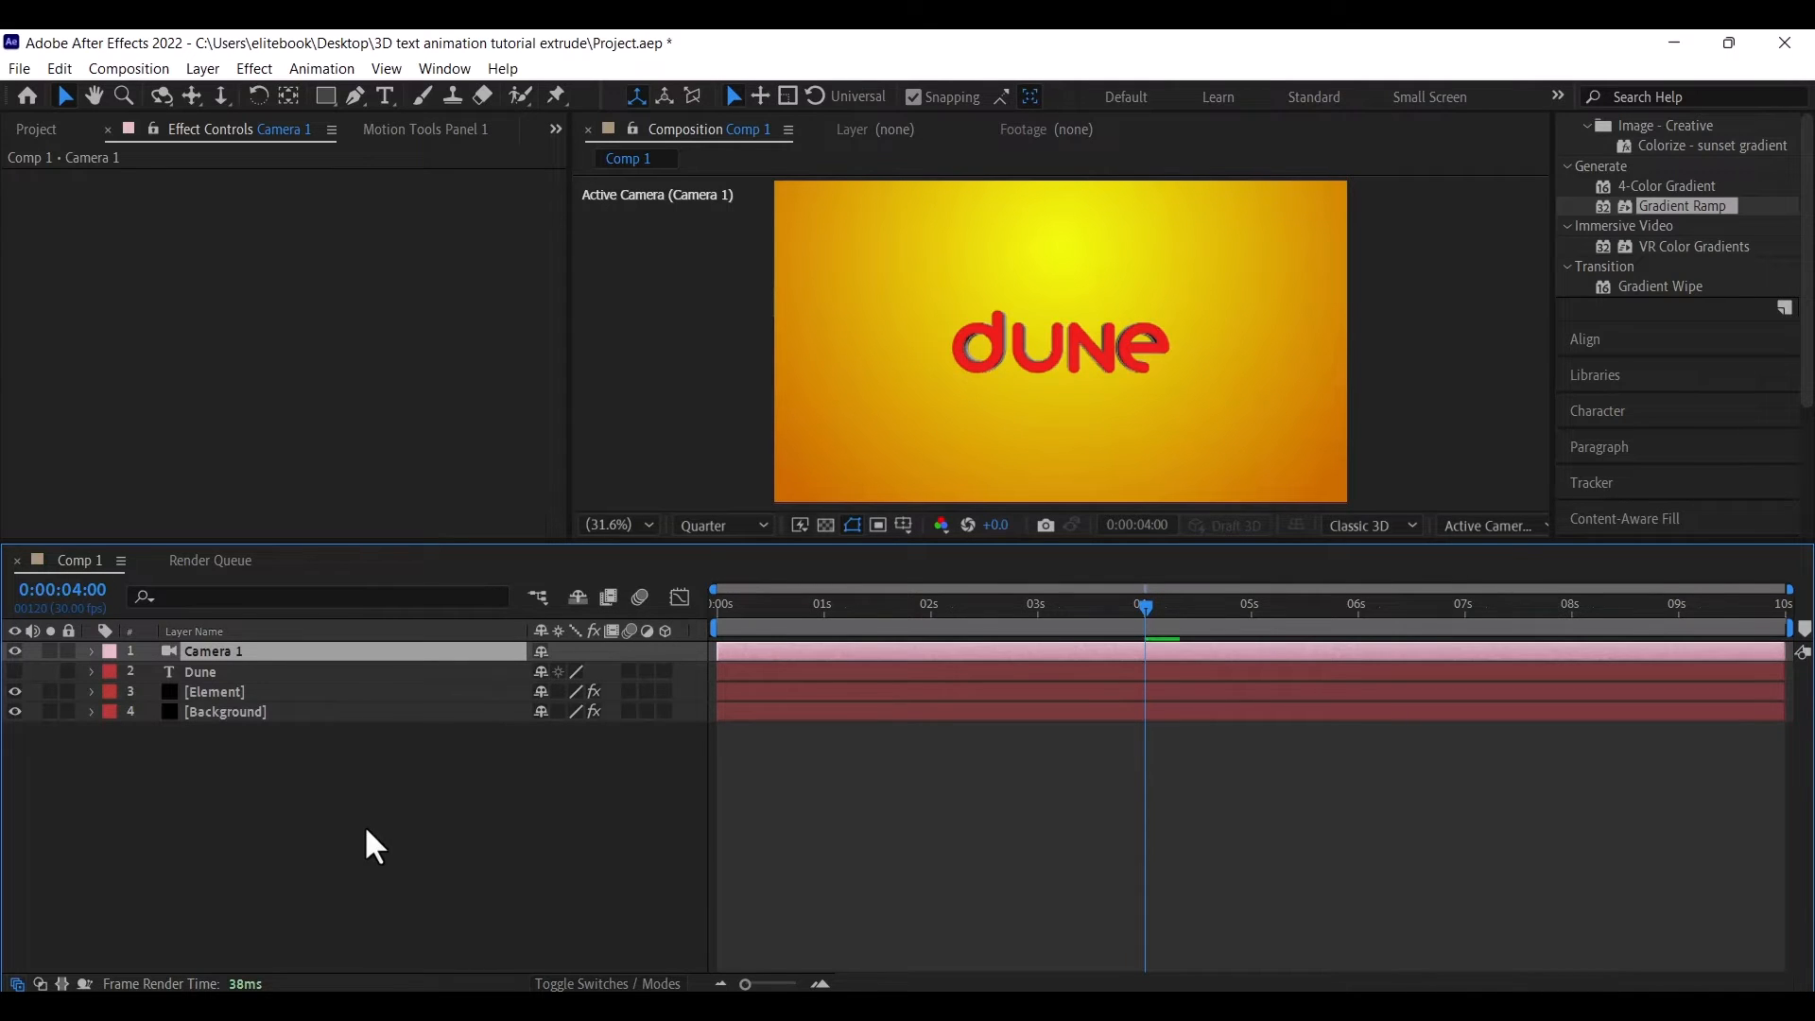
Keyframe Camera 1's Position at 4 seconds, and set its Z position to -500 at 1 second
{"action": "key", "text": "p"}
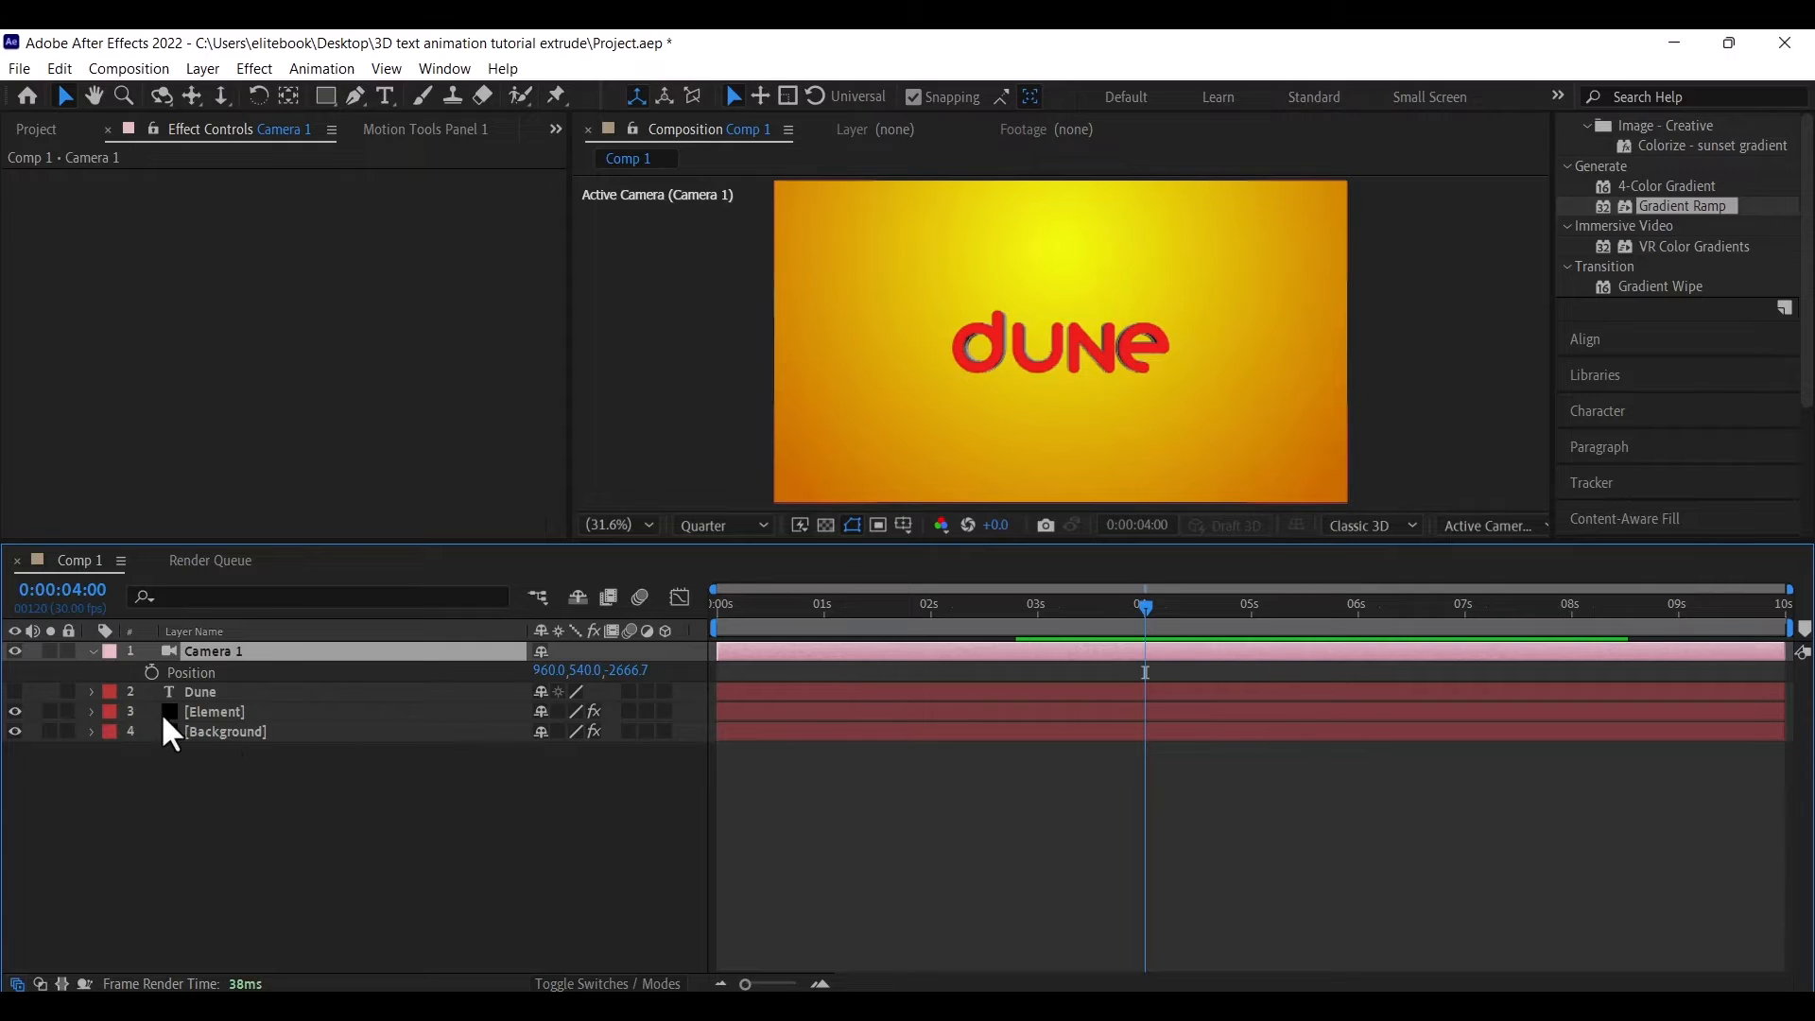
{"action": "left_click", "coordinate": [152, 673]}
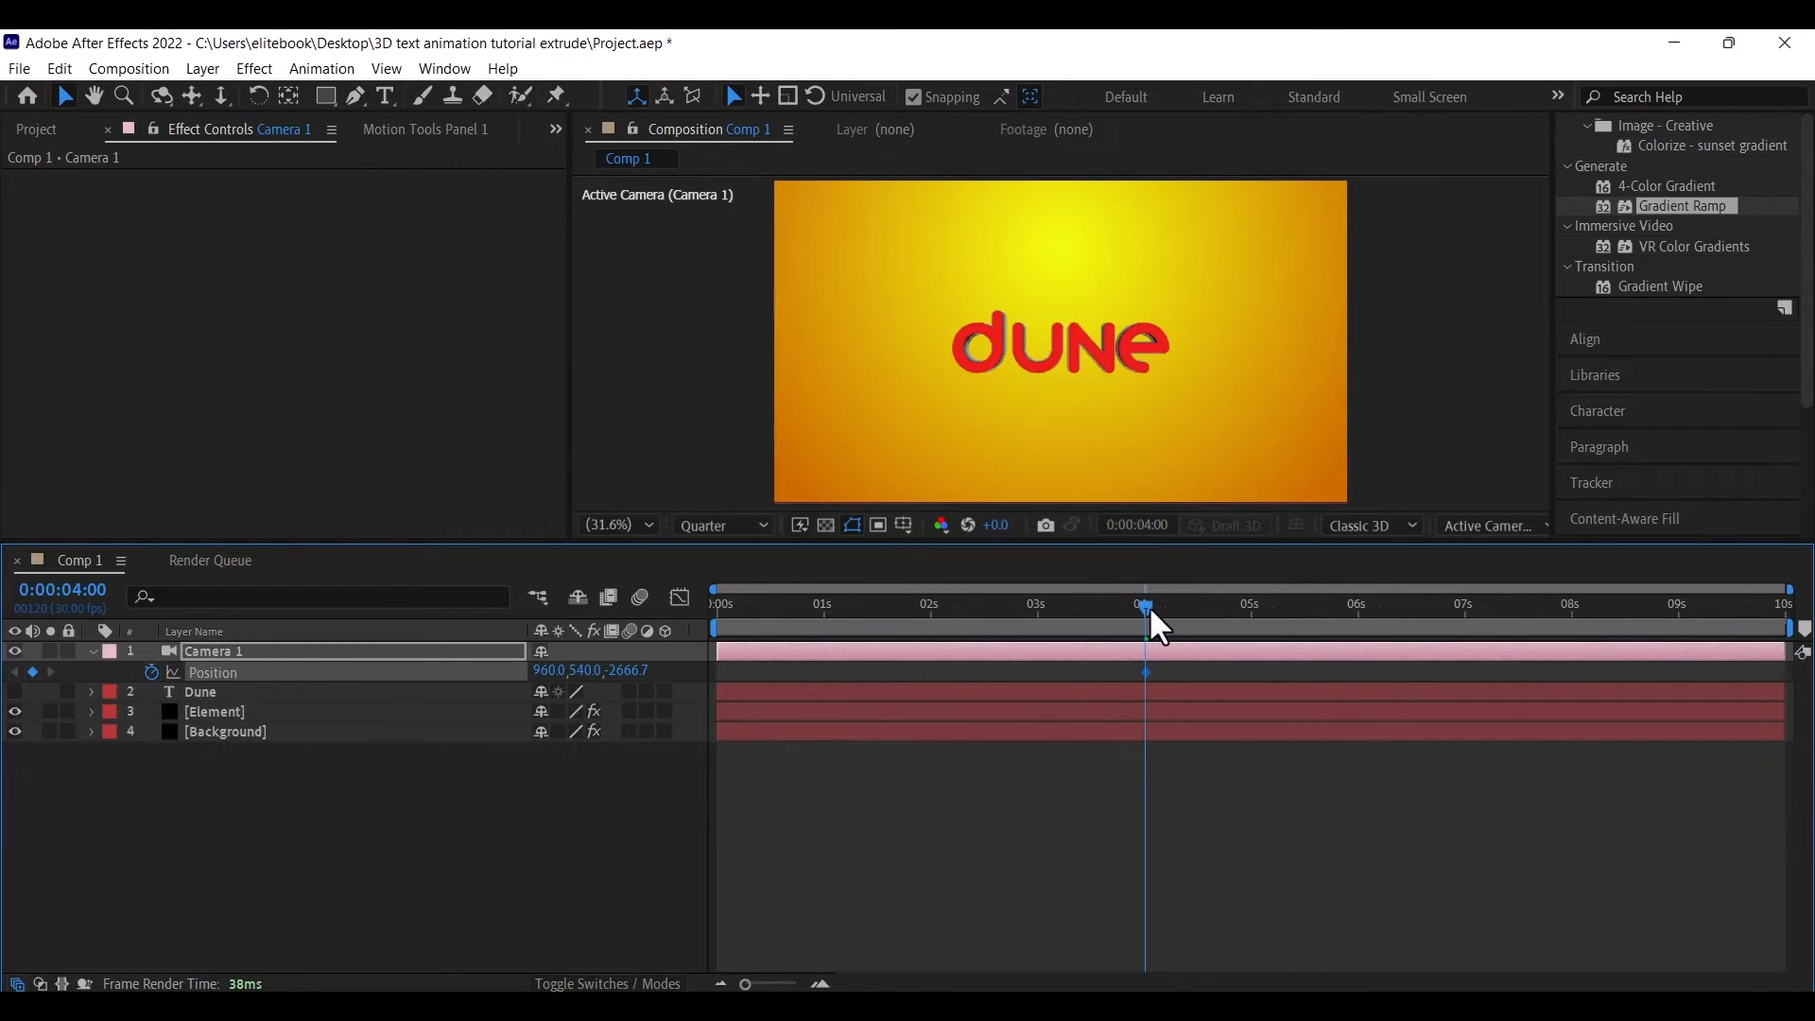
{"action": "left_click_drag", "start_coordinate": [1151, 613], "coordinate": [826, 614]}
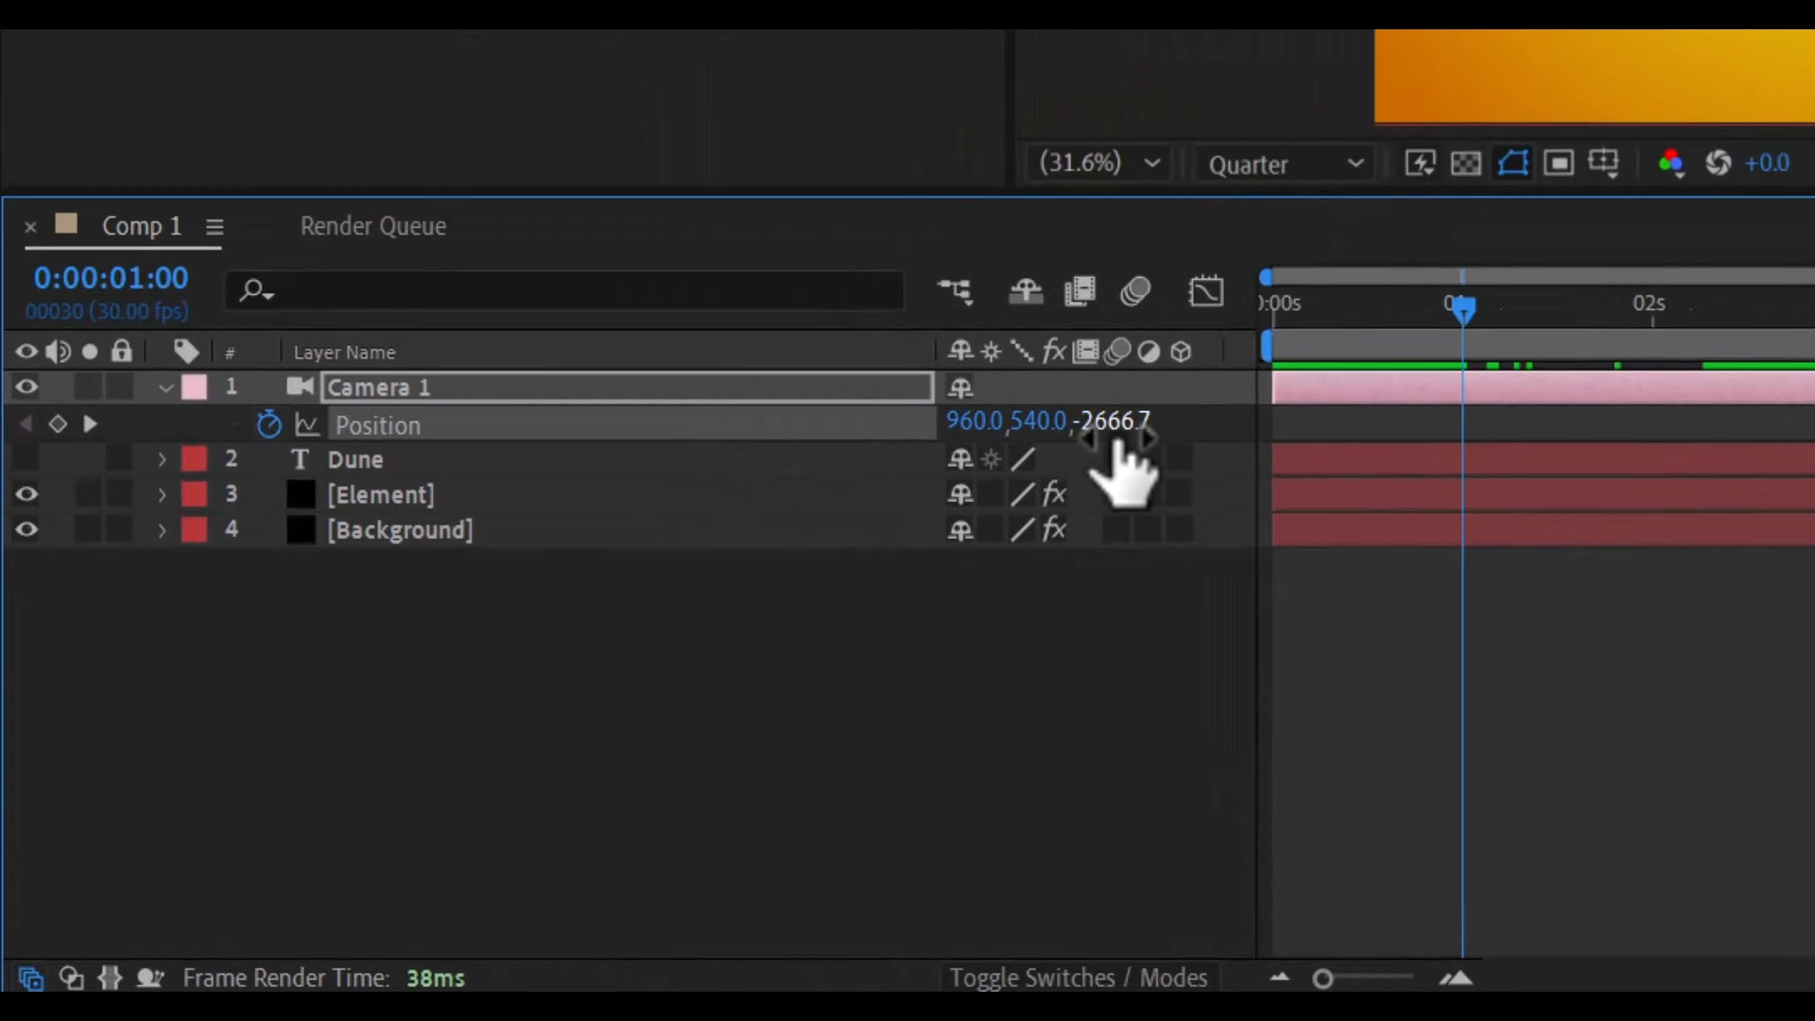
{"action": "left_click", "coordinate": [1123, 420]}
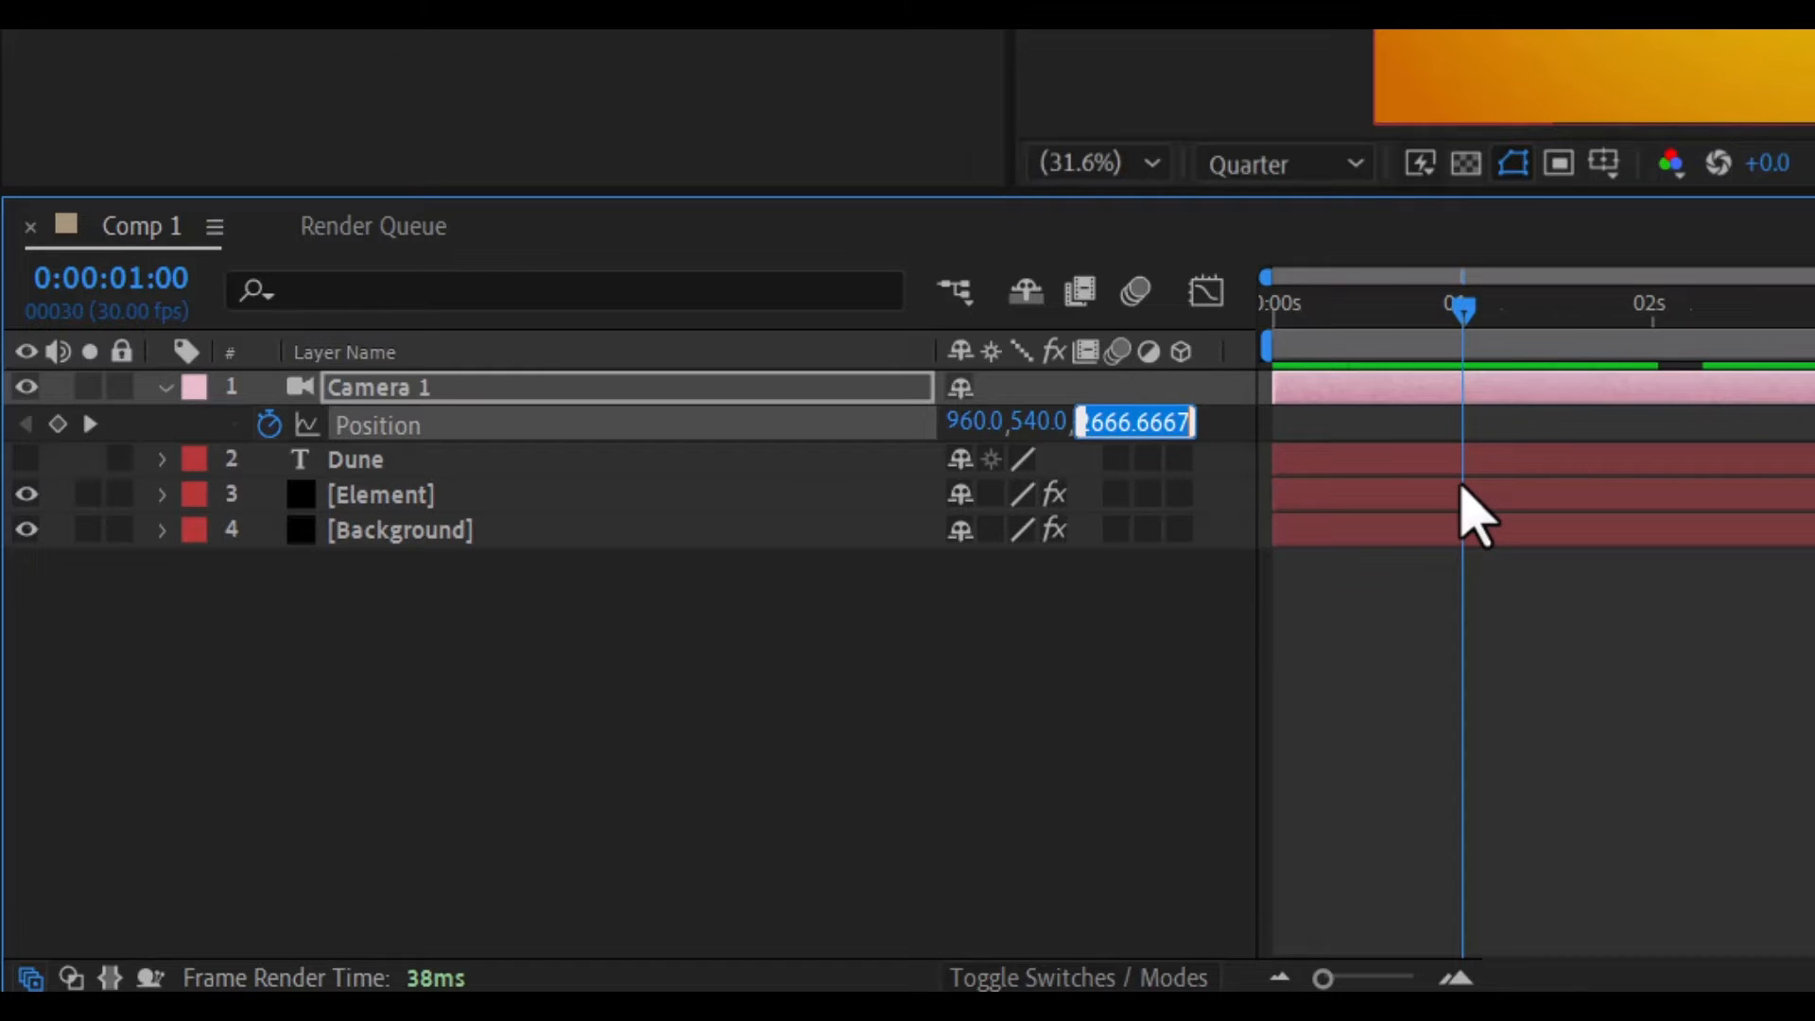
{"action": "type", "text": "-"}
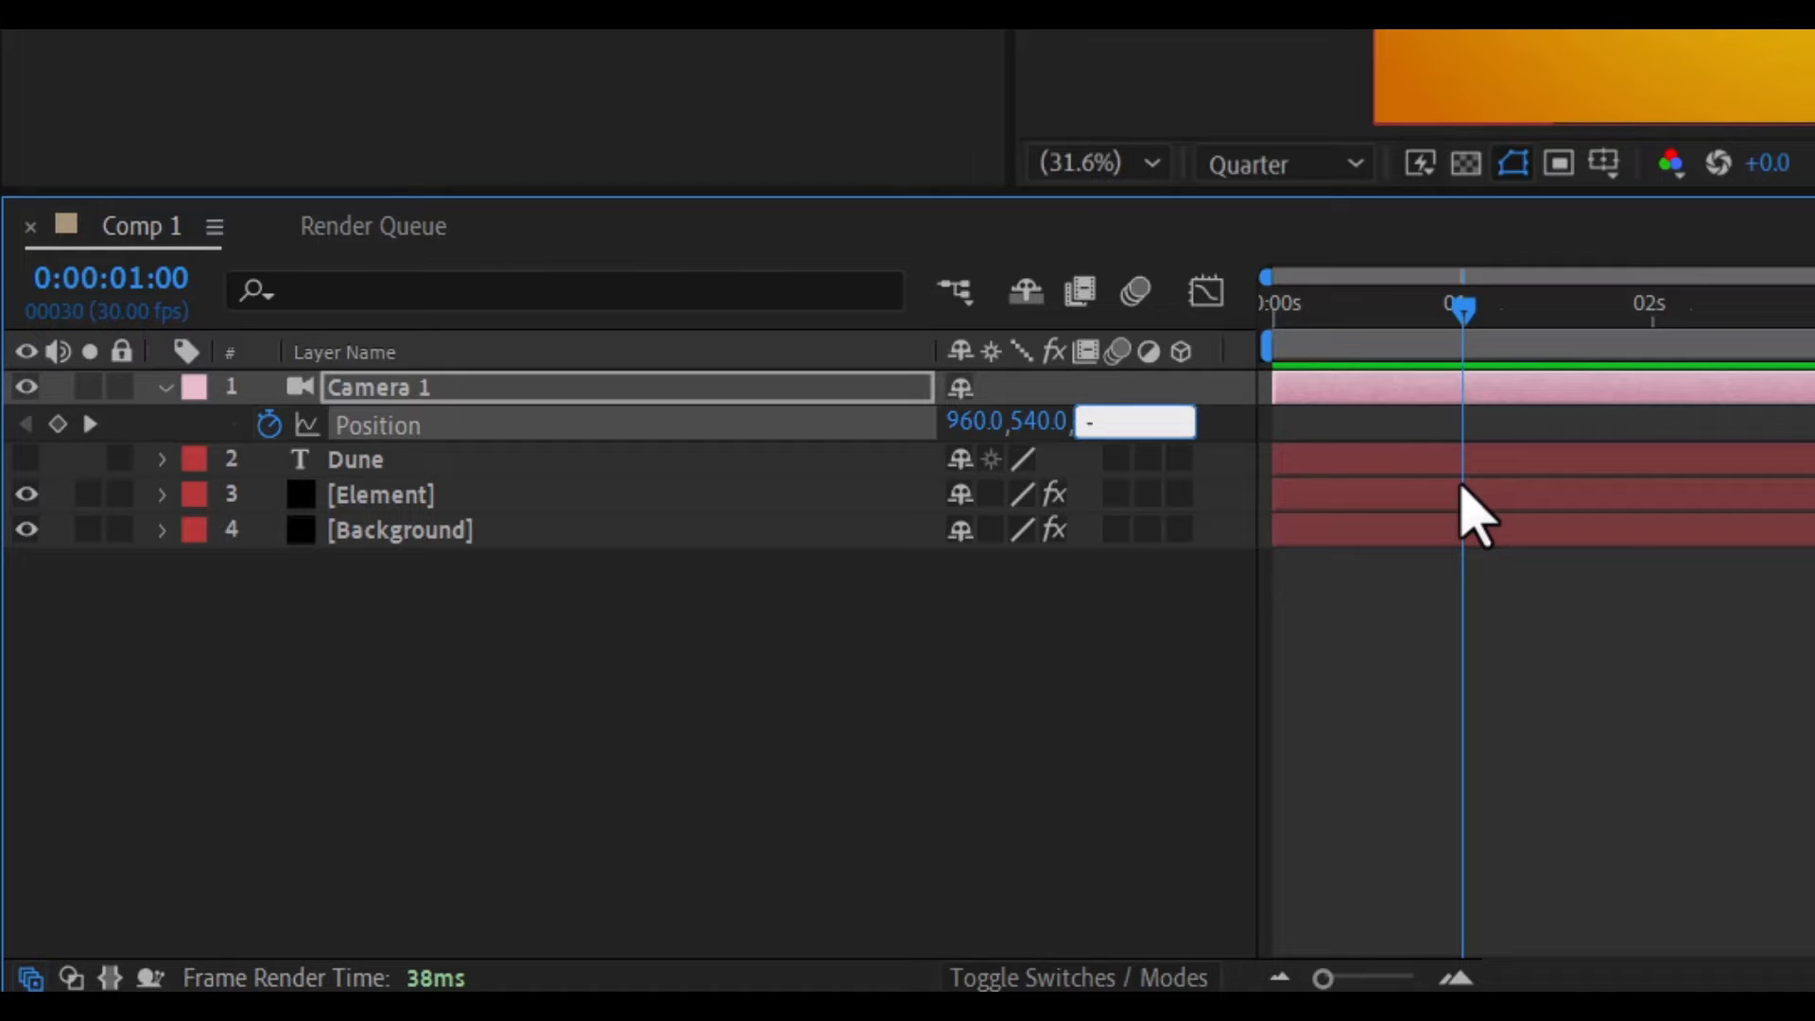
{"action": "type", "text": "500"}
{"action": "key", "text": "Return"}
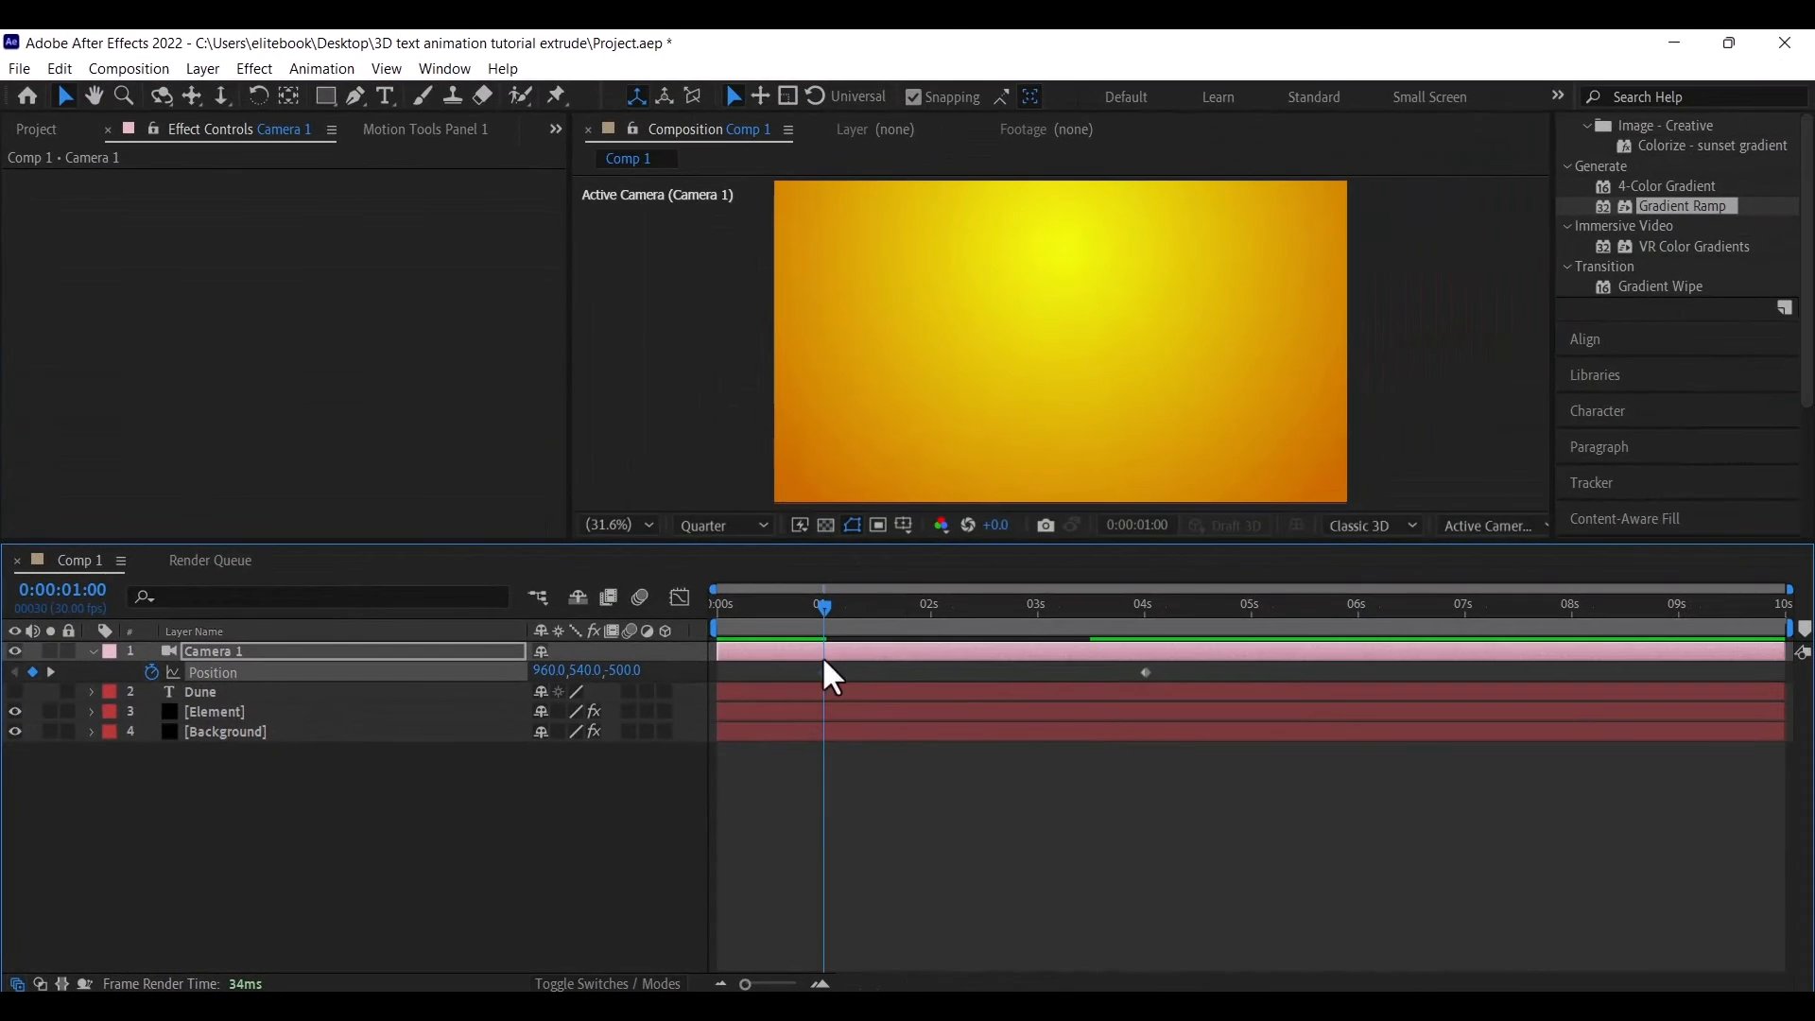
{"action": "left_click_drag", "start_coordinate": [820, 605], "coordinate": [1199, 610]}
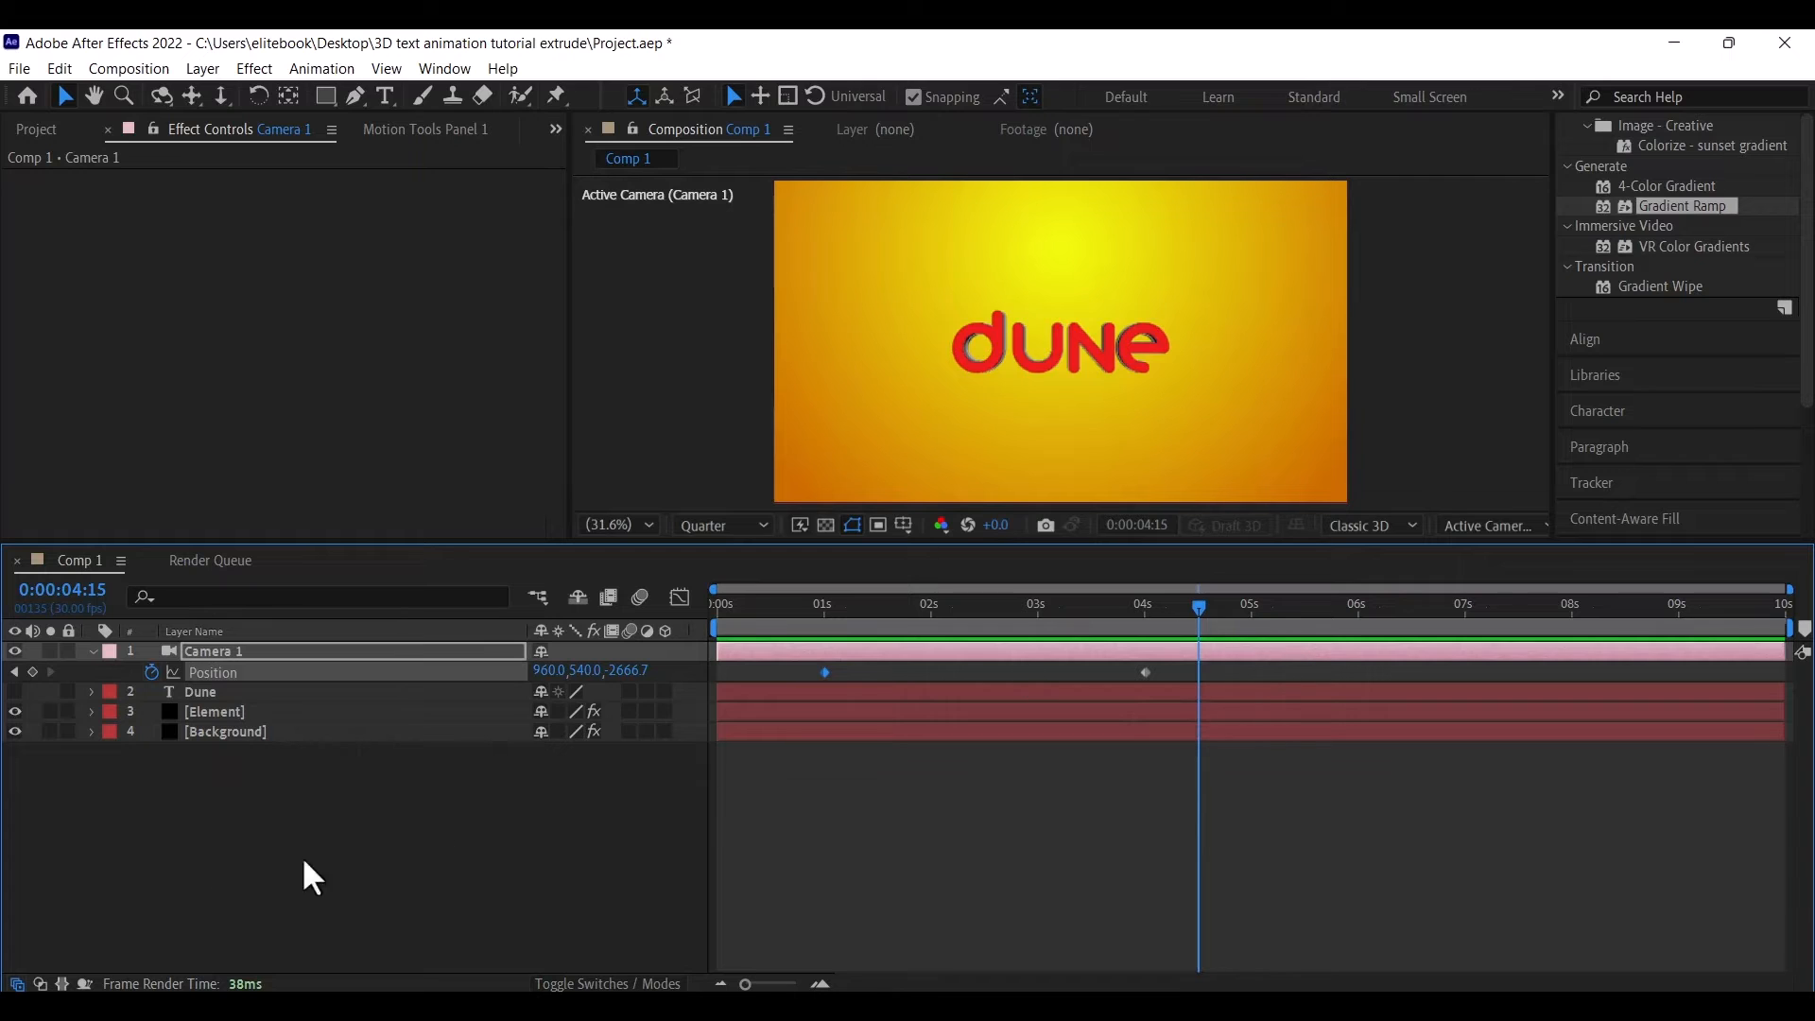
Reveal the Element layer's keyframes and apply Easy Ease to all Rotation Random Multi and X Displace keyframes
{"action": "left_click", "coordinate": [282, 713]}
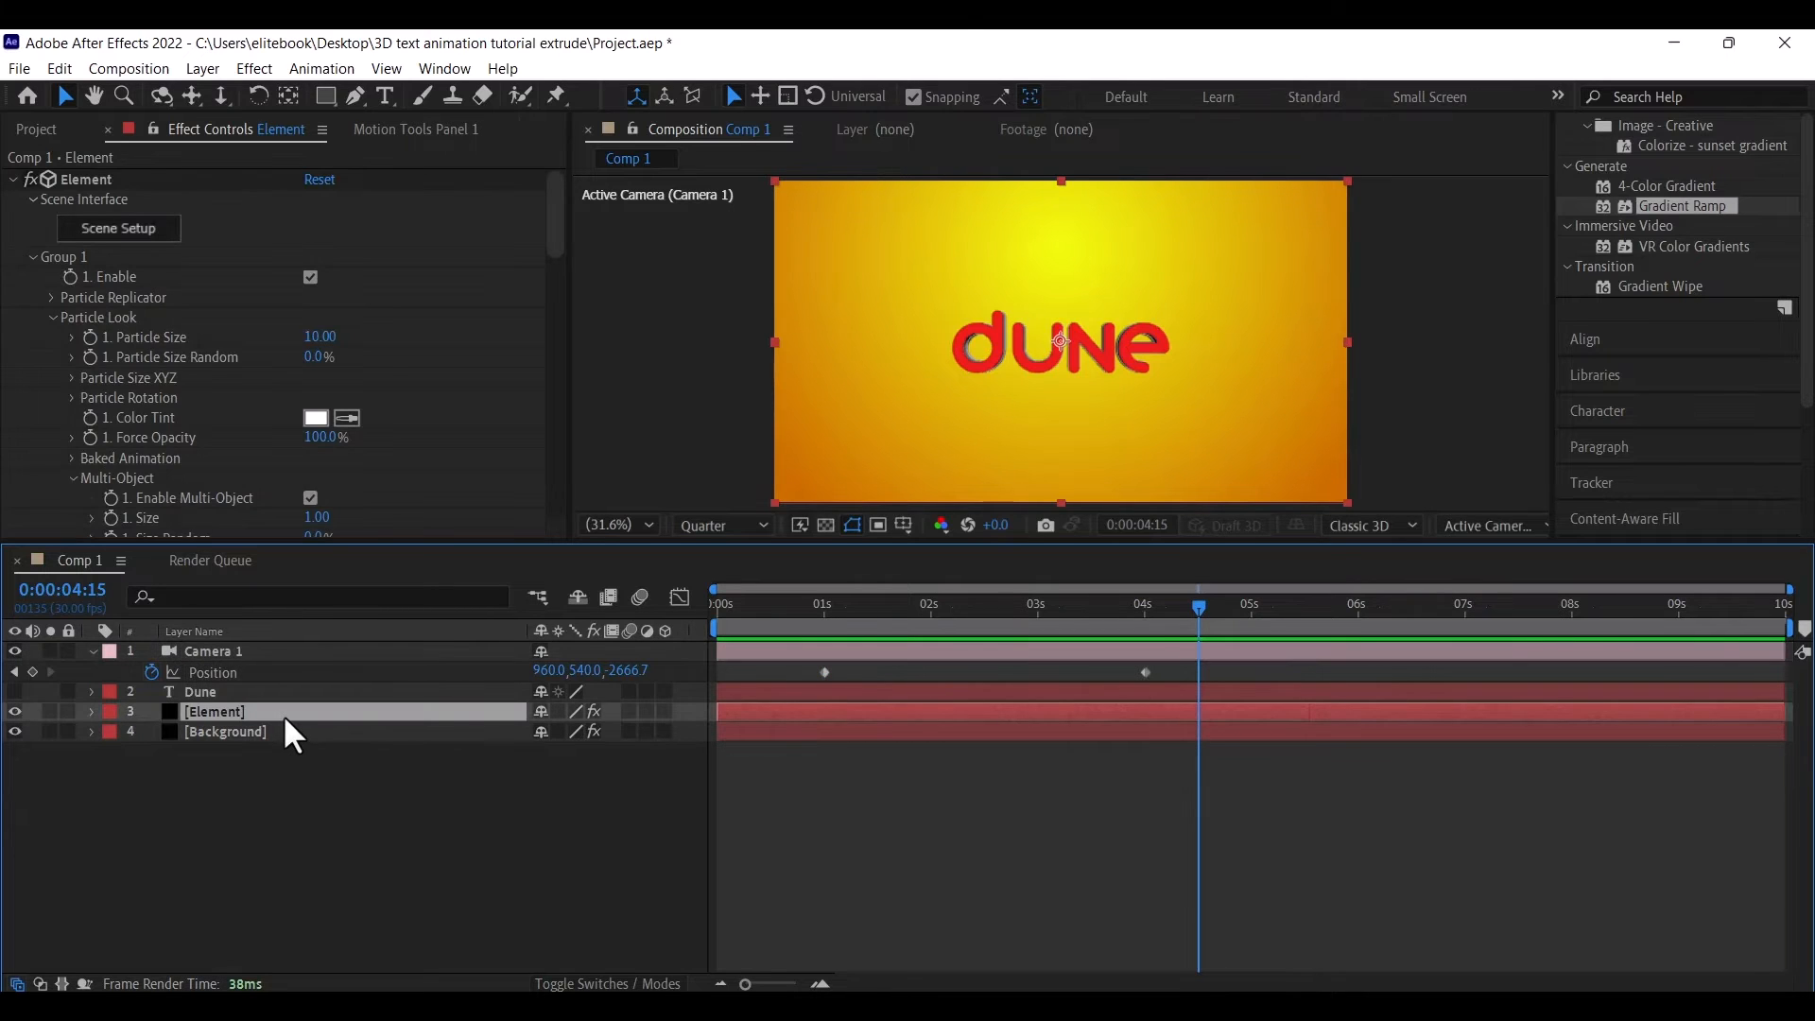
{"action": "key", "text": "u"}
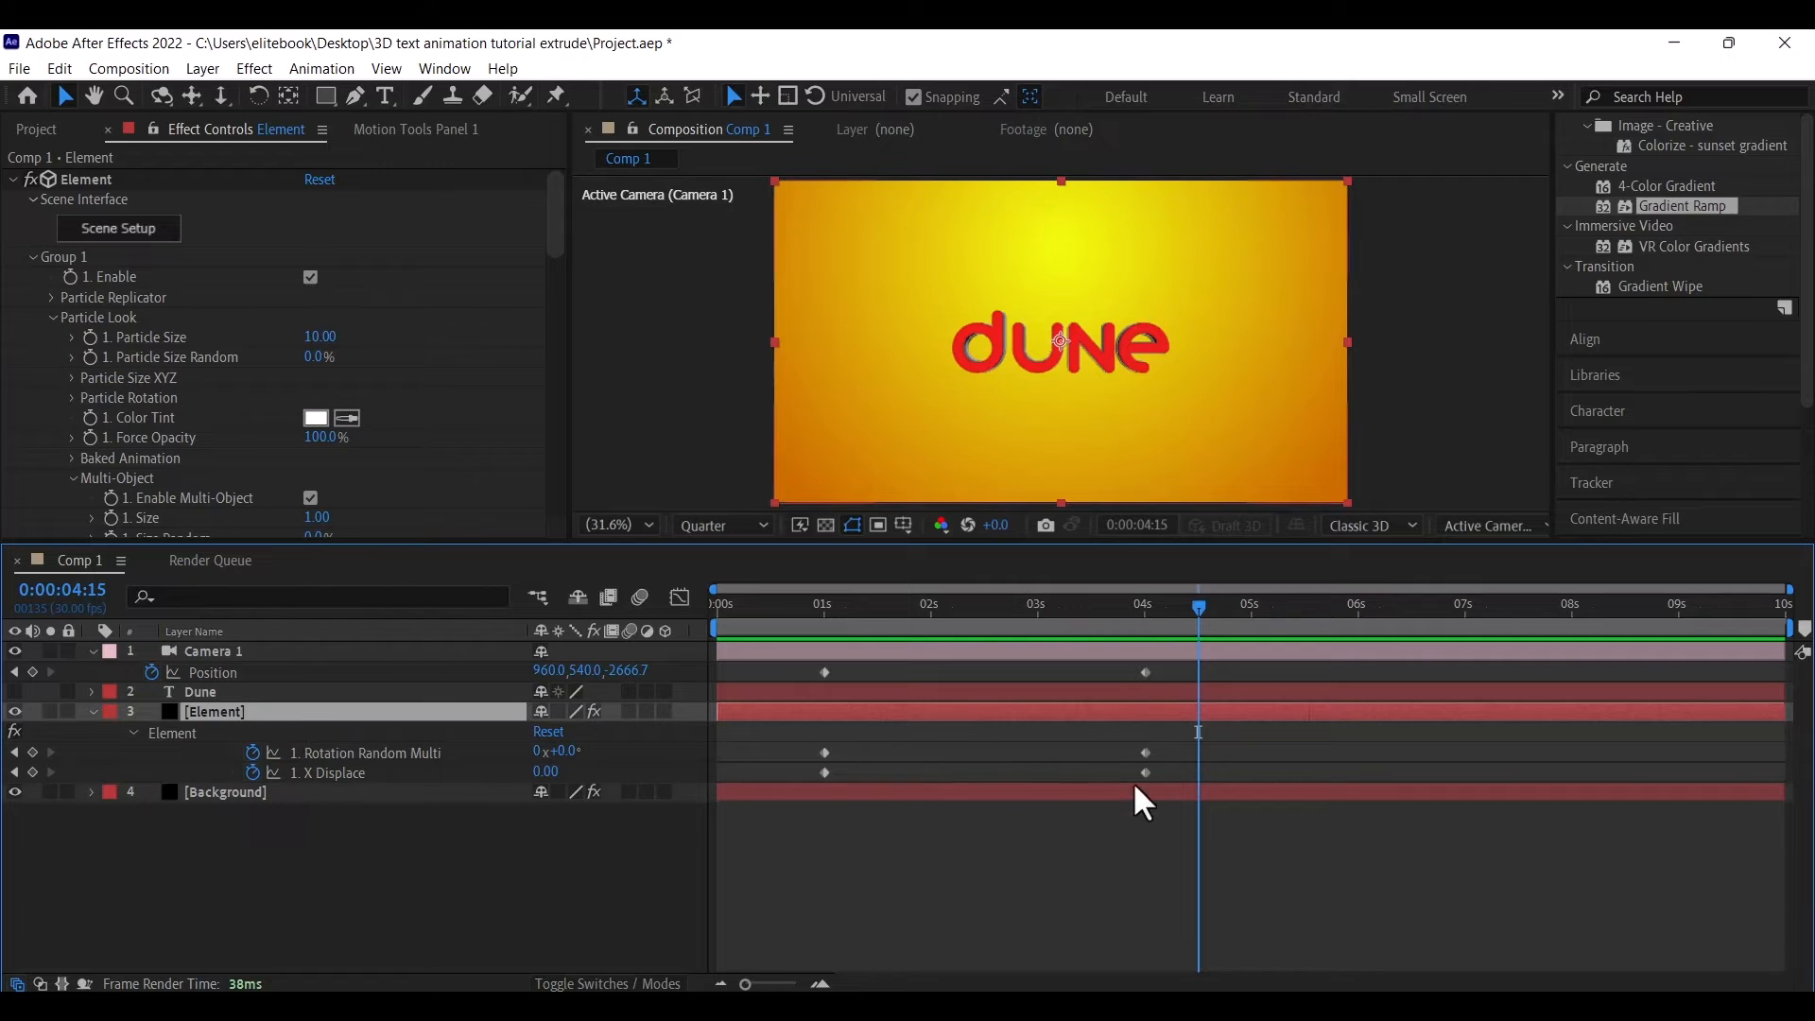
{"action": "left_click_drag", "start_coordinate": [1168, 737], "coordinate": [788, 776]}
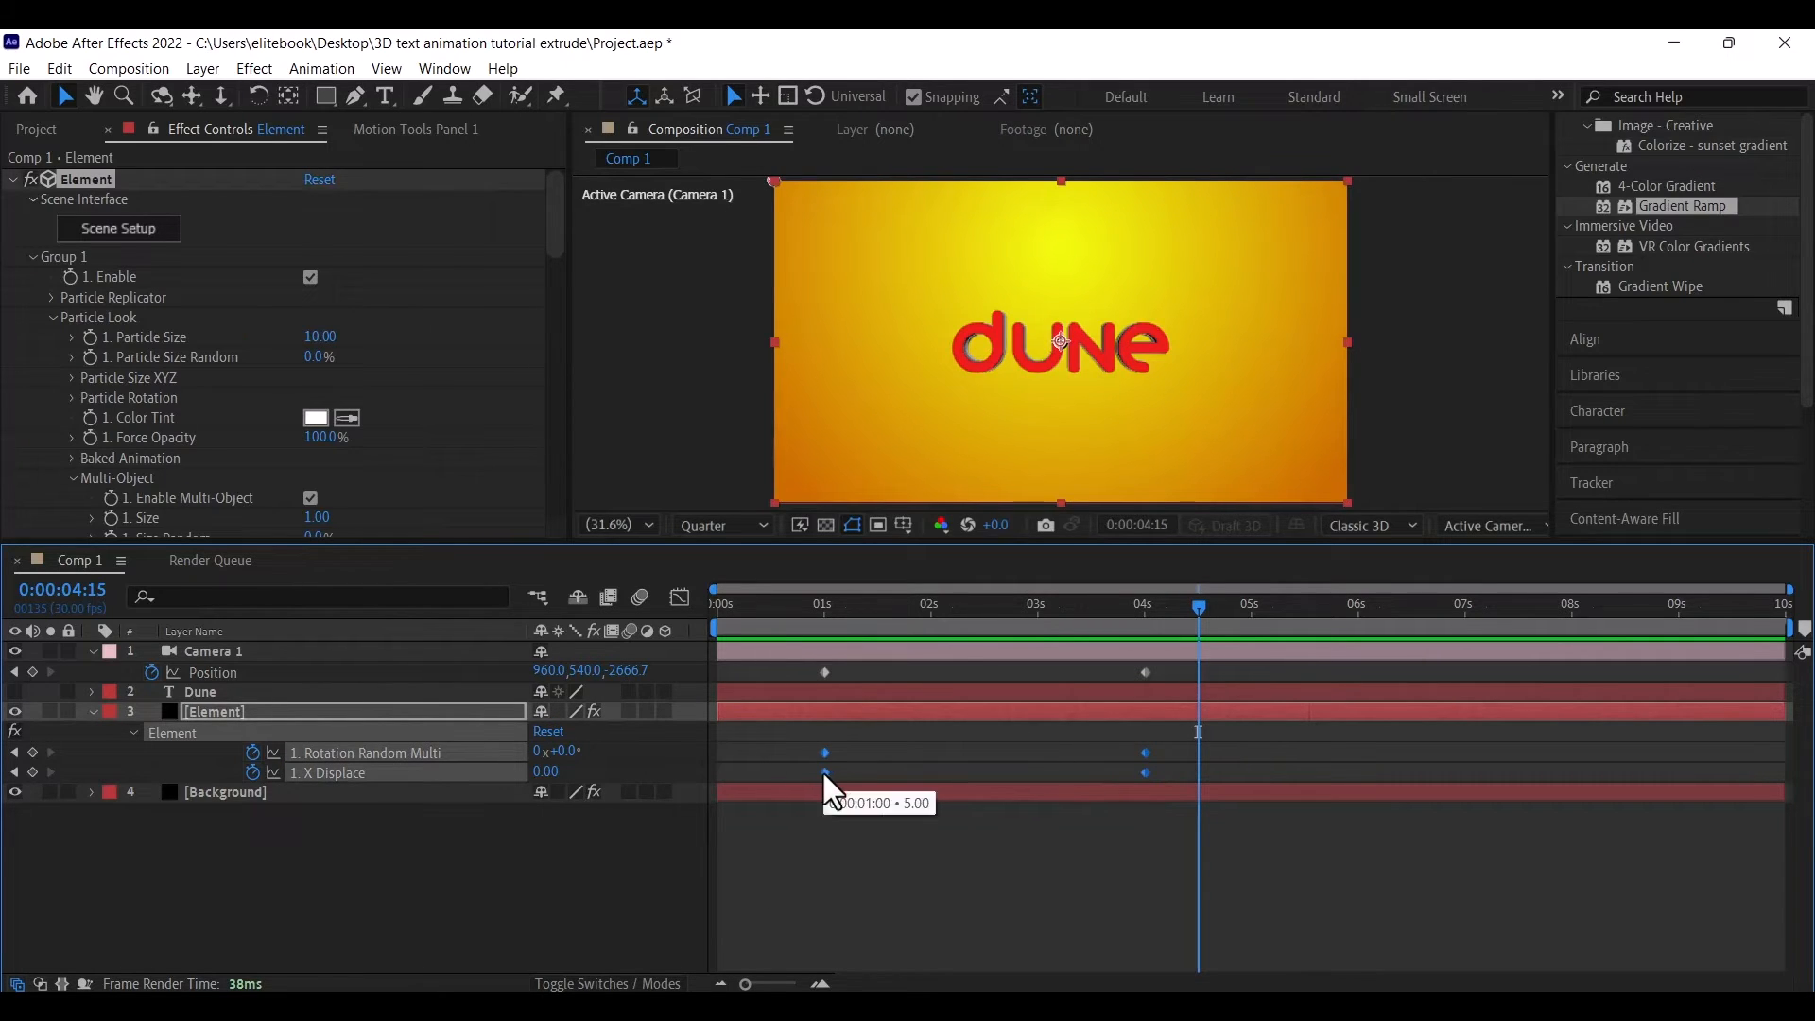
{"action": "right_click", "coordinate": [824, 772]}
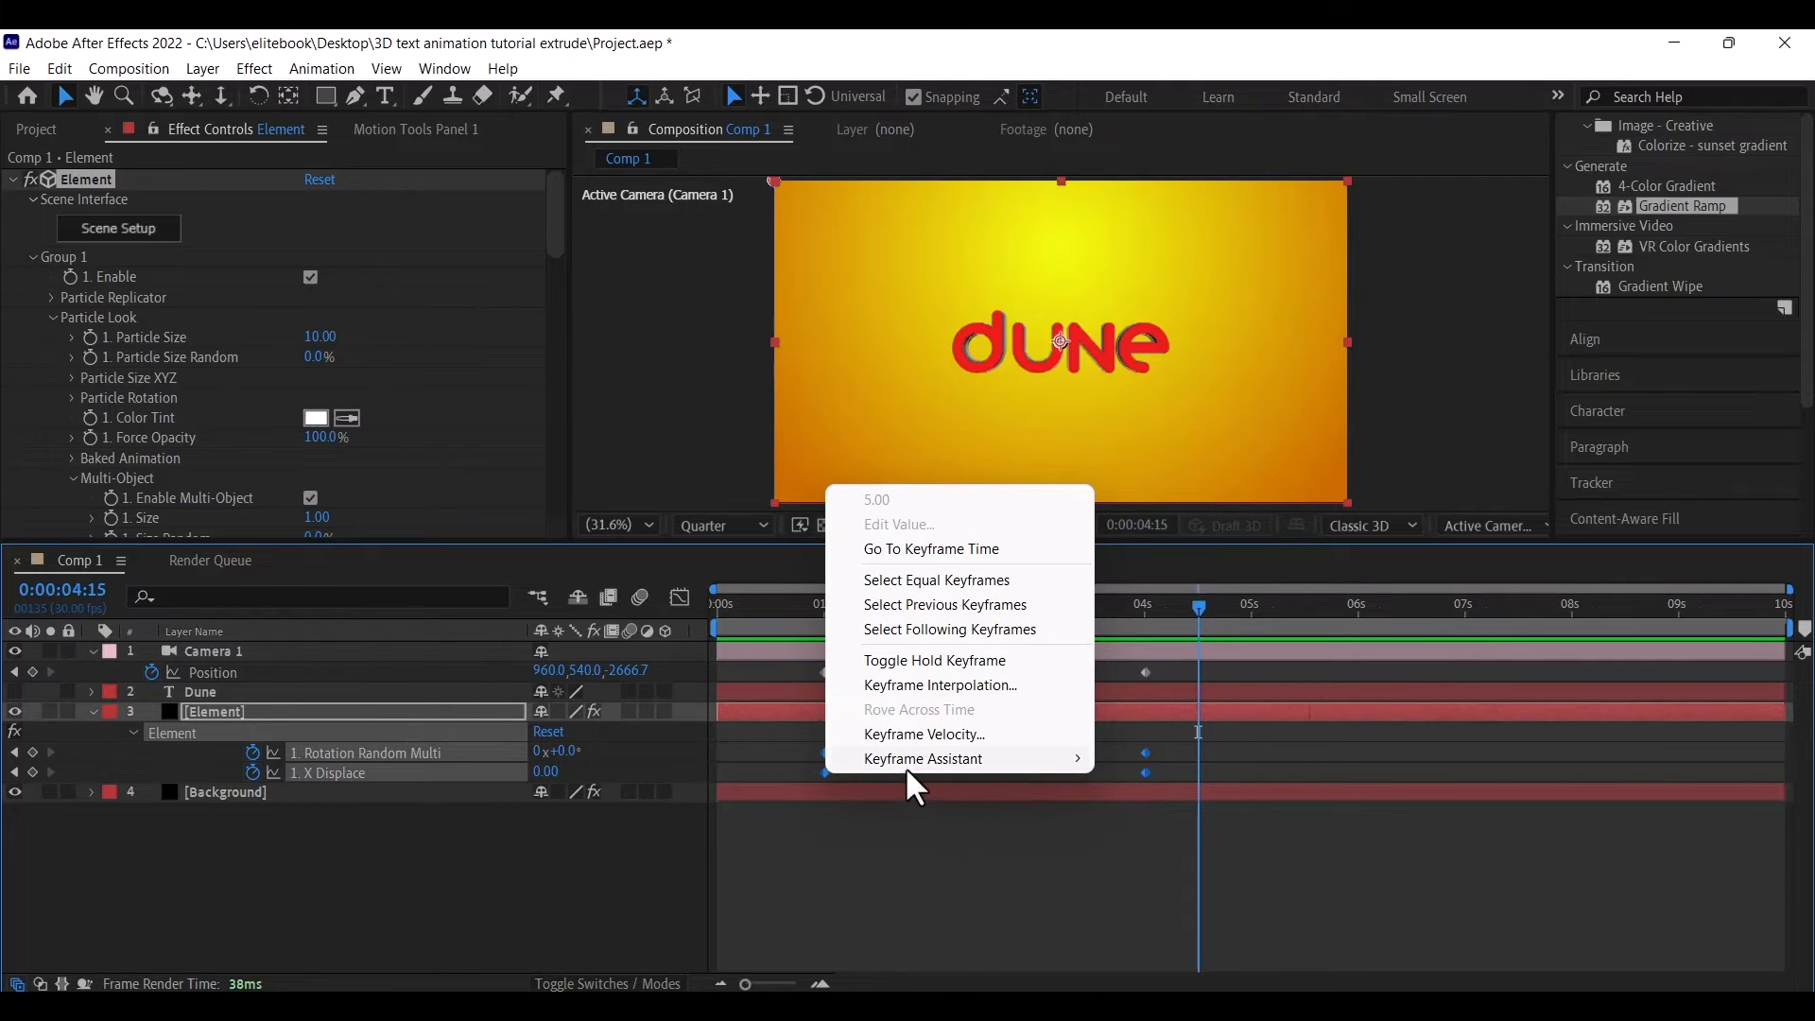
{"action": "mouse_move", "coordinate": [912, 757]}
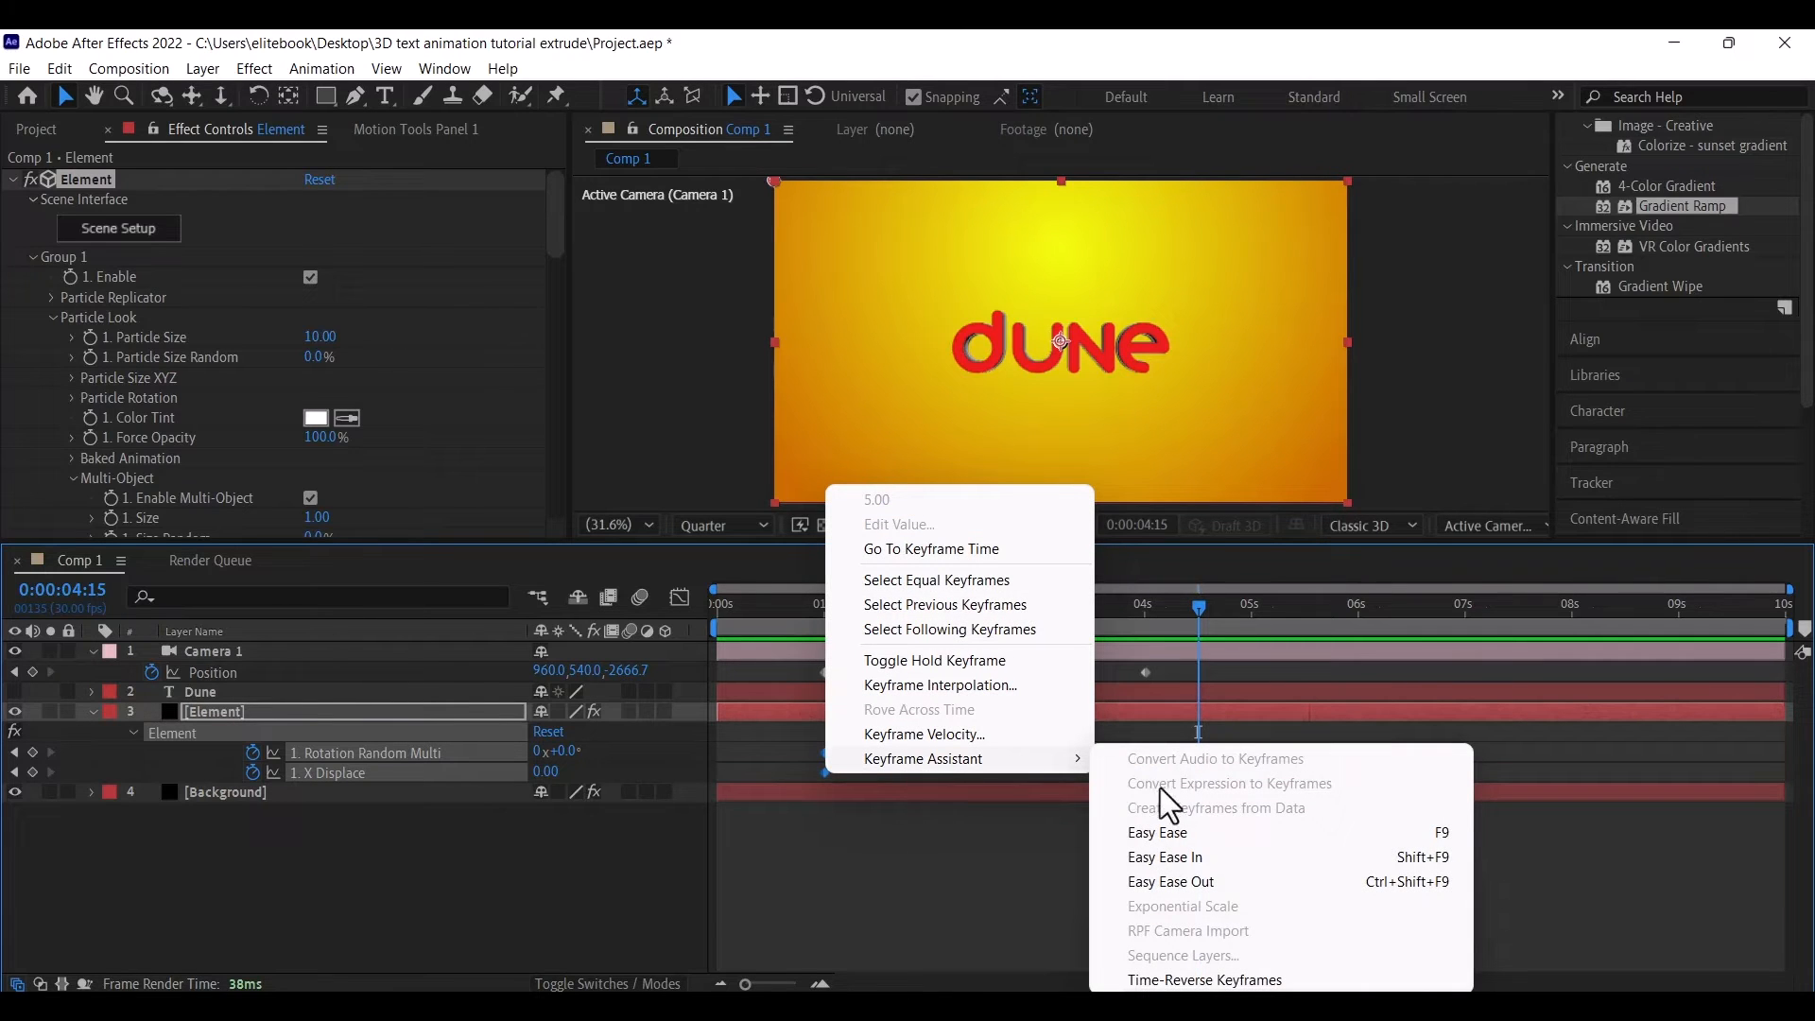
{"action": "left_click", "coordinate": [1154, 836]}
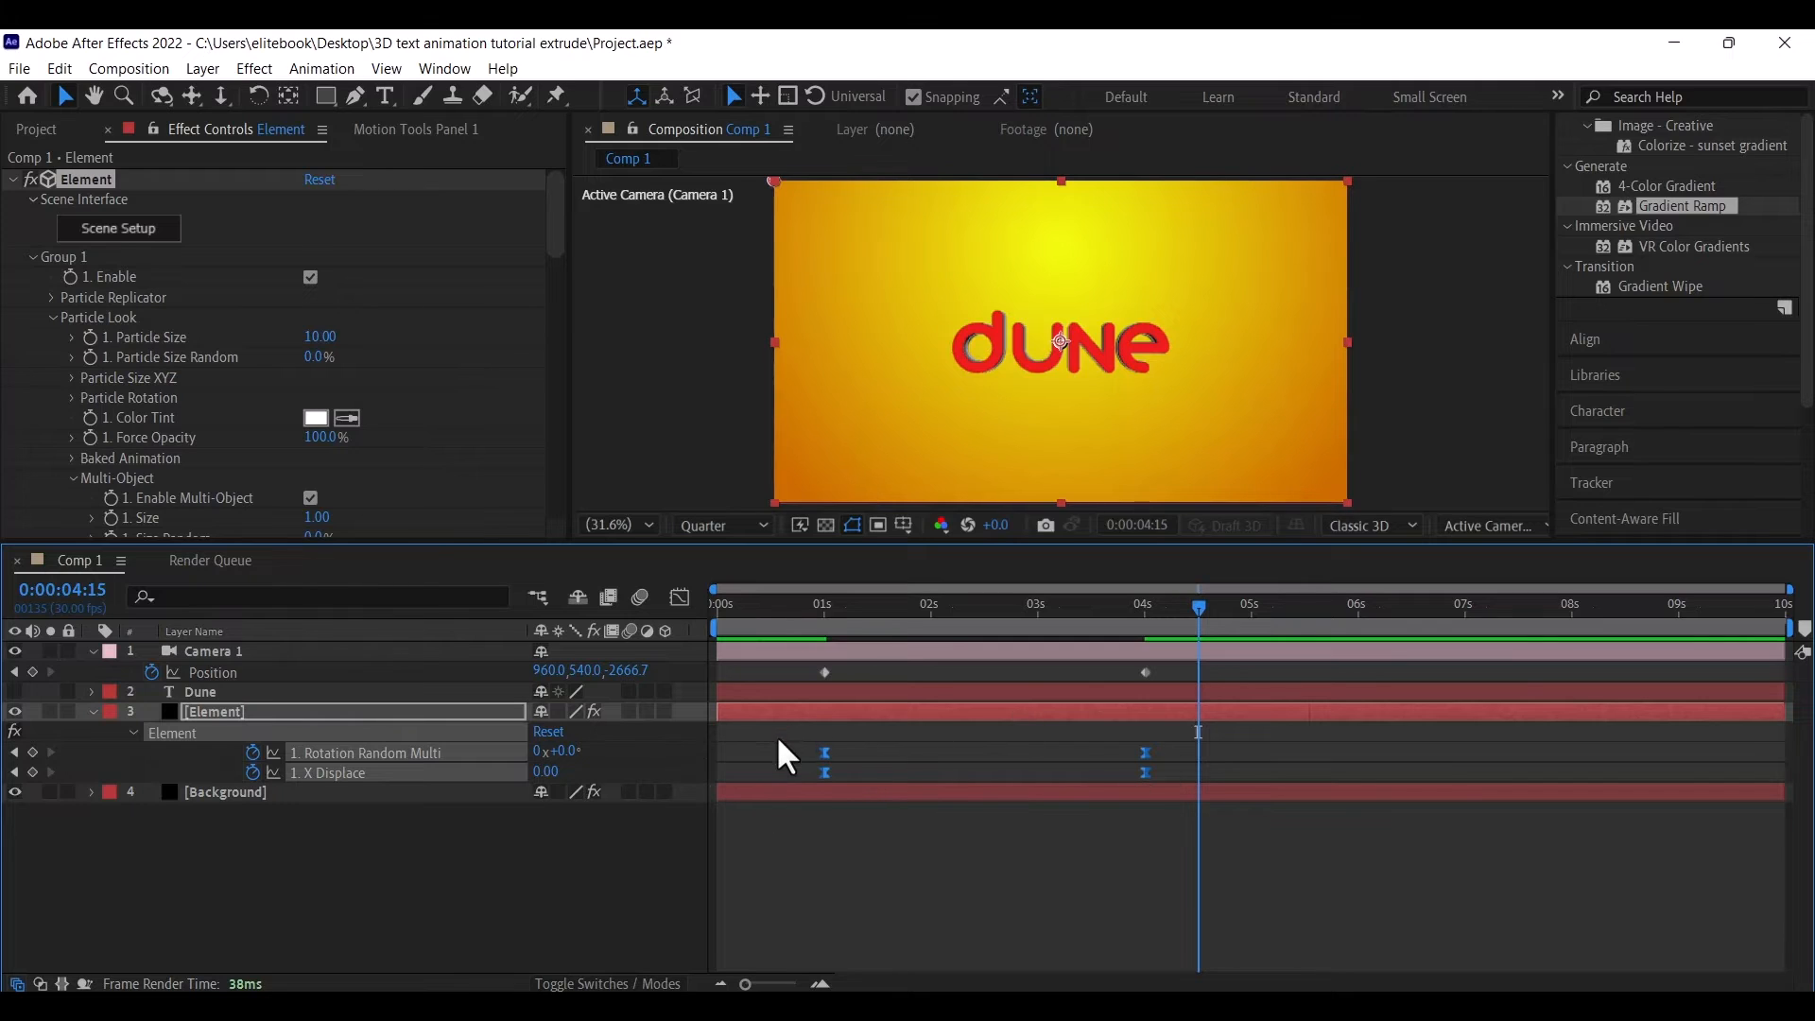
Check the speed graph of Rotation Random Multi and X Displace and its graph type options
{"action": "left_click", "coordinate": [679, 598]}
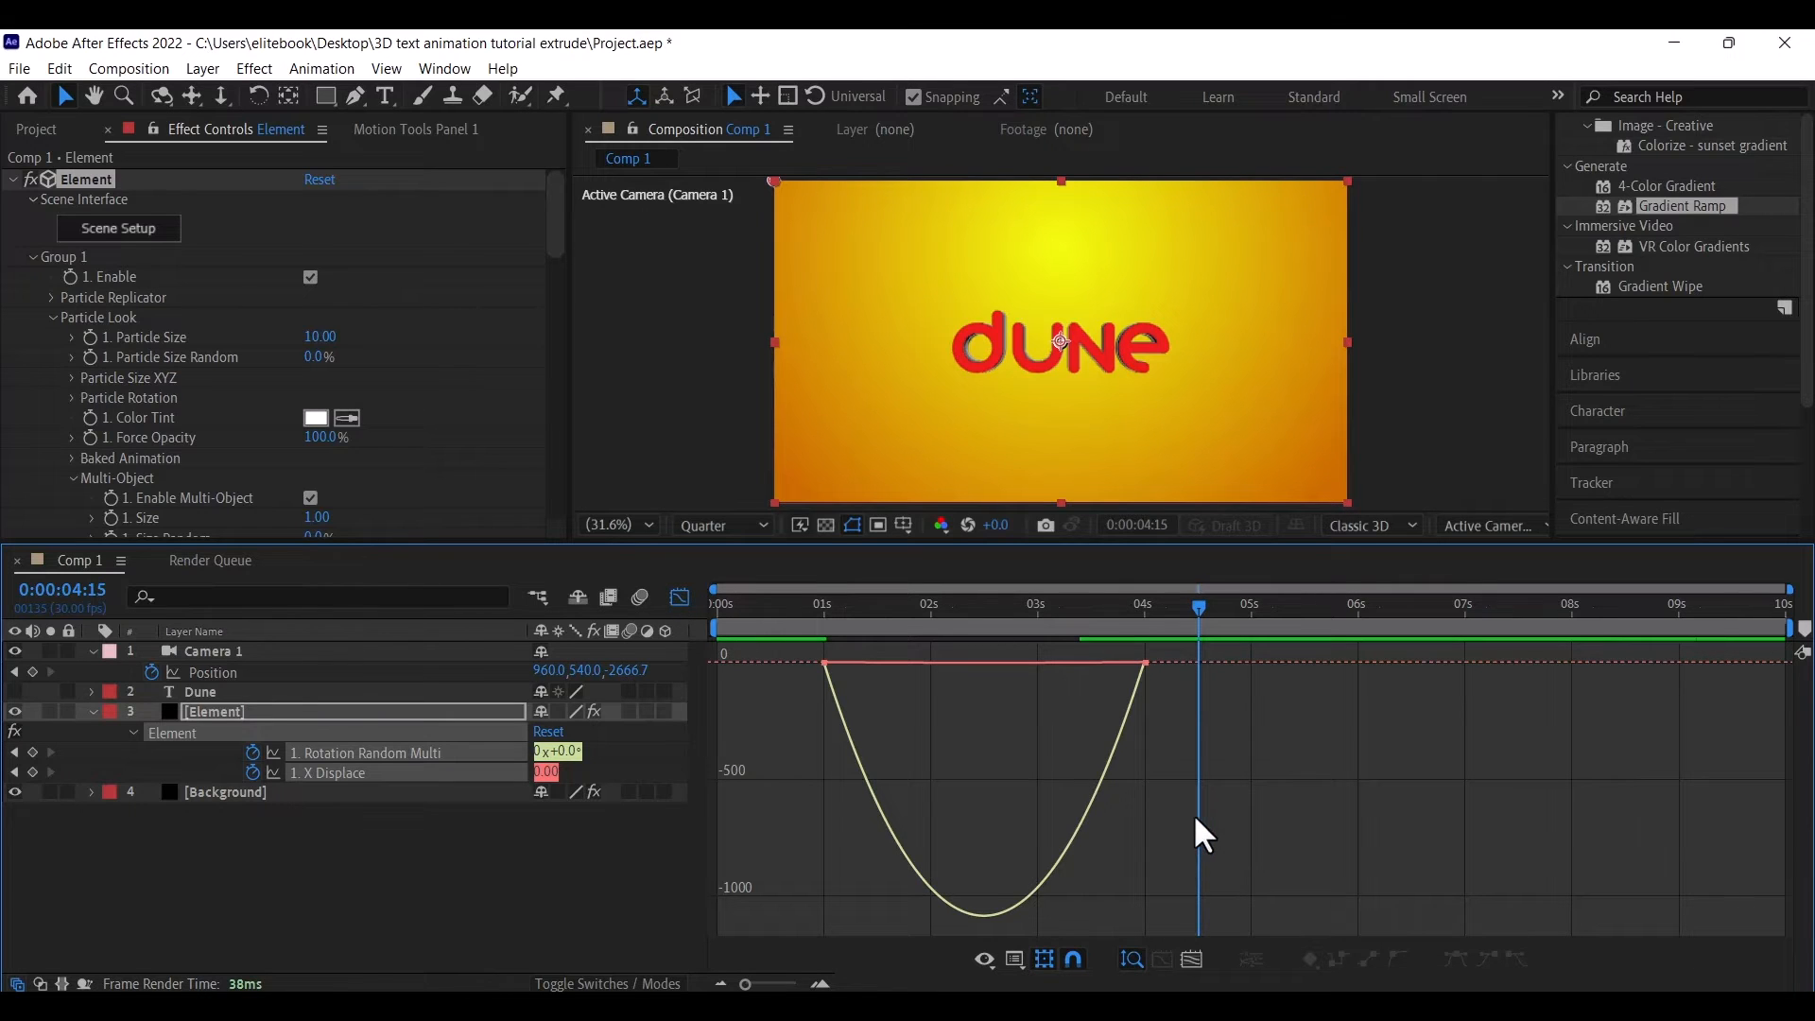
{"action": "right_click", "coordinate": [1179, 738]}
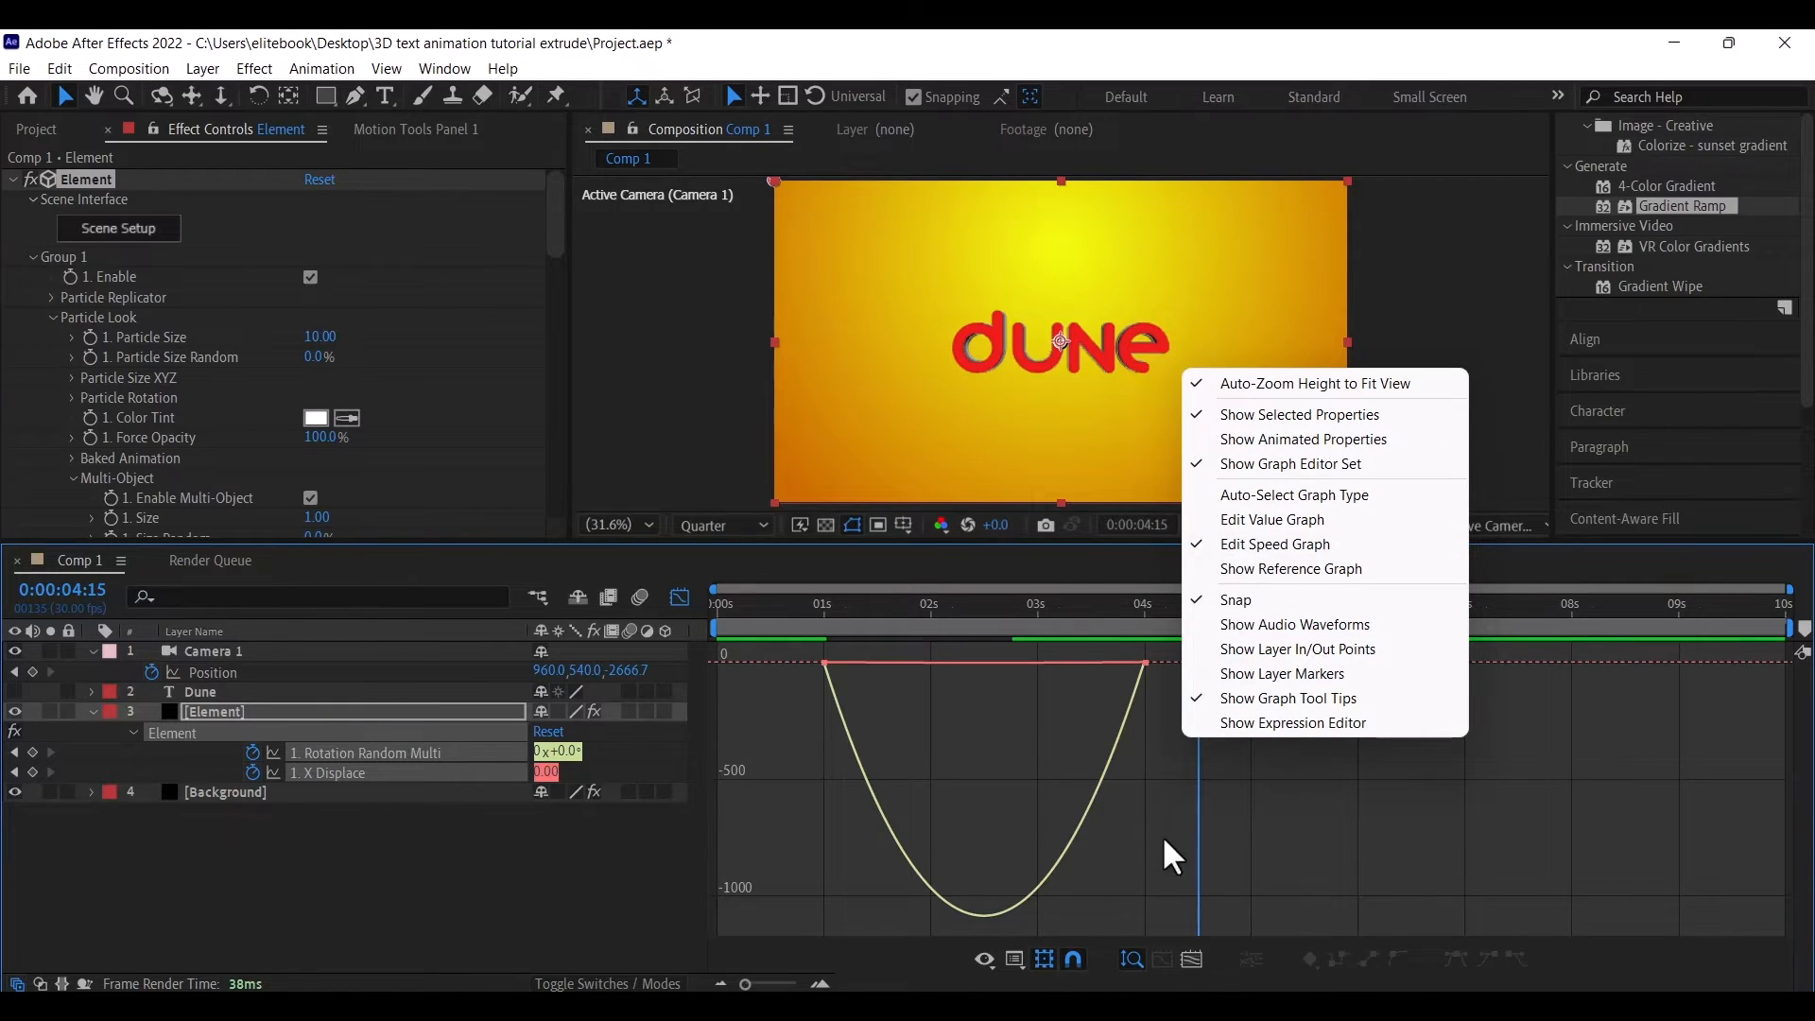
{"action": "left_click", "coordinate": [1420, 229]}
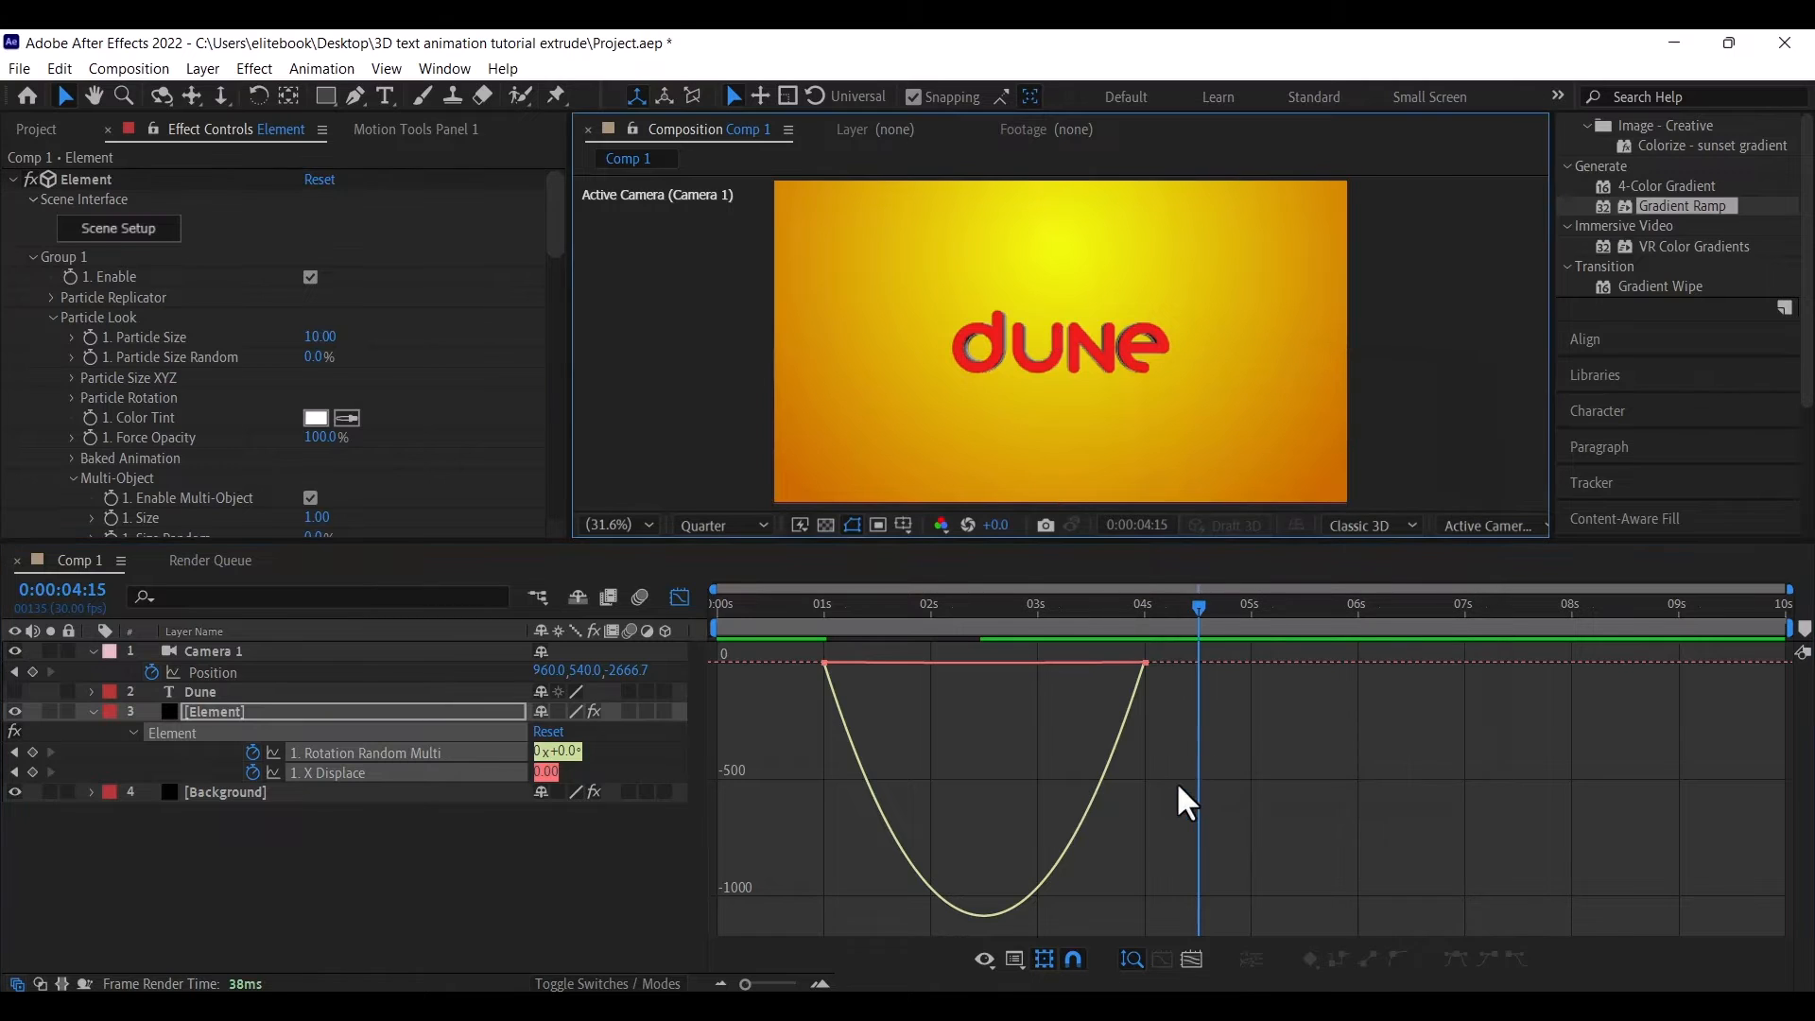
{"action": "left_click_drag", "start_coordinate": [1176, 781], "coordinate": [1123, 656]}
{"action": "left_click", "coordinate": [679, 597]}
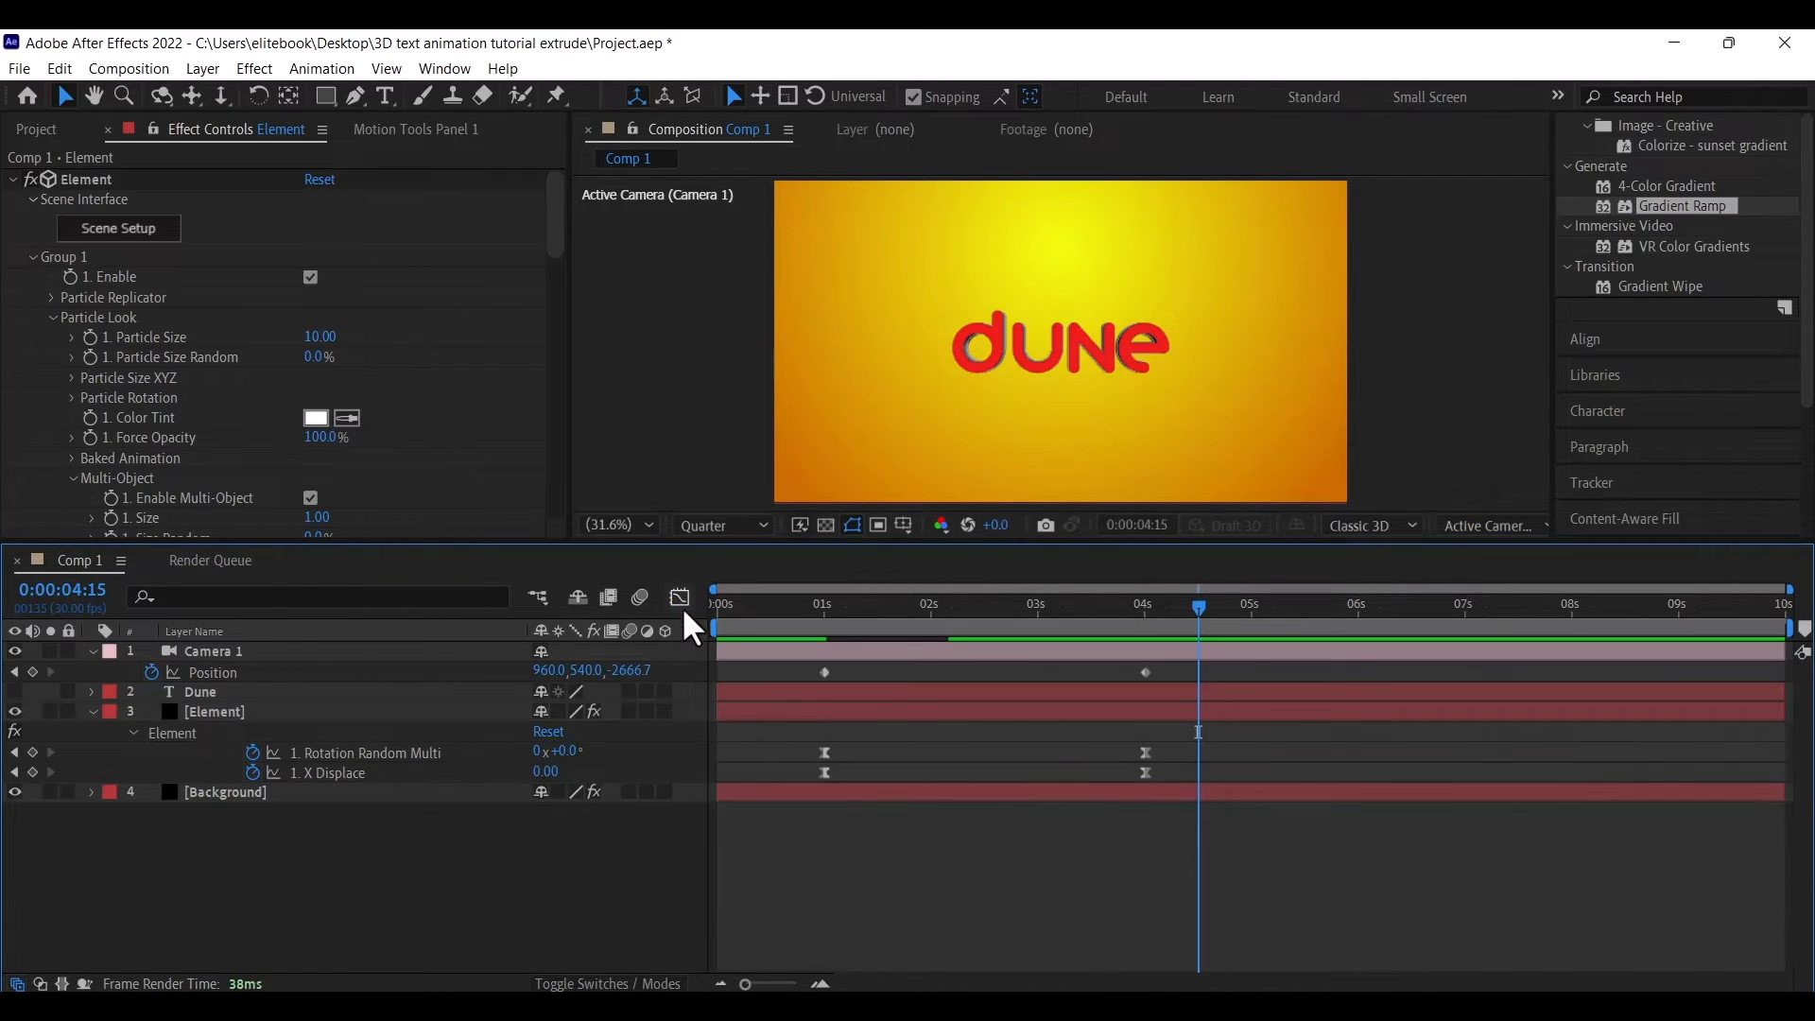
Reshape the speed curves of Rotation Random Multi and X Displace to start slowly and peak at about 3.4 seconds
{"action": "left_click_drag", "start_coordinate": [1159, 737], "coordinate": [779, 768]}
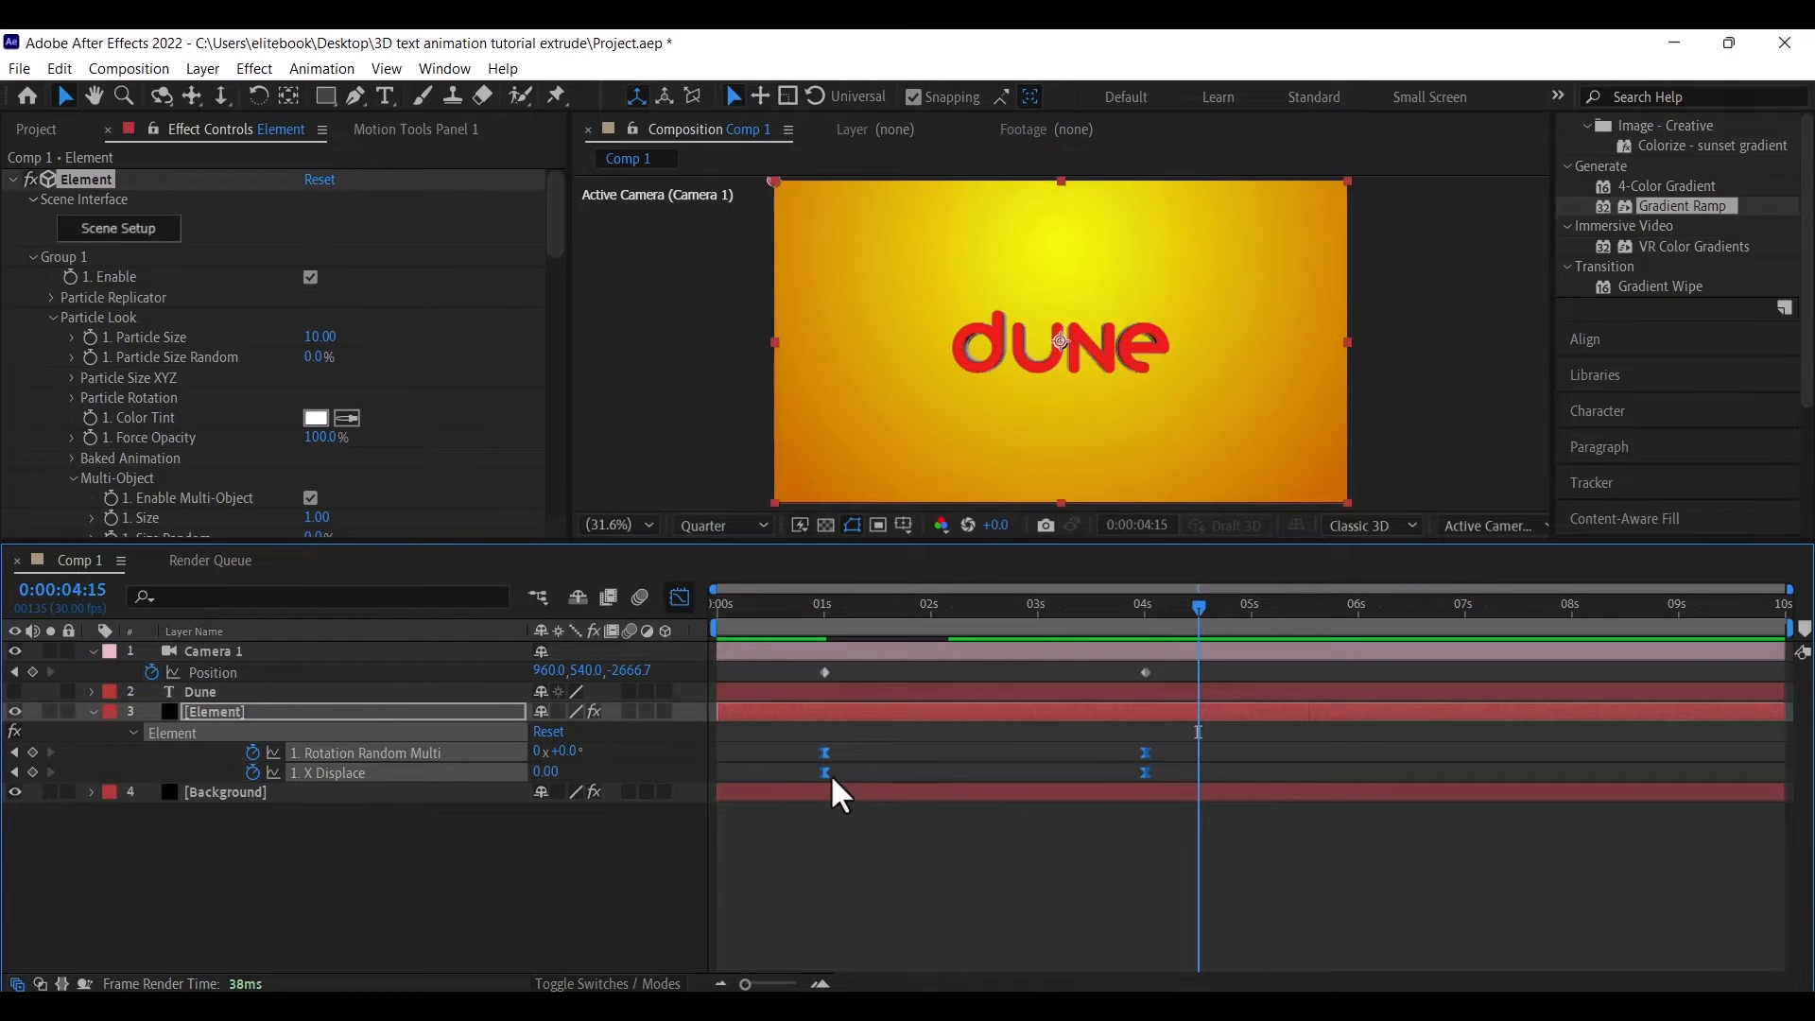
{"action": "key", "text": "shift+F3"}
{"action": "left_click_drag", "start_coordinate": [1173, 736], "coordinate": [1130, 652]}
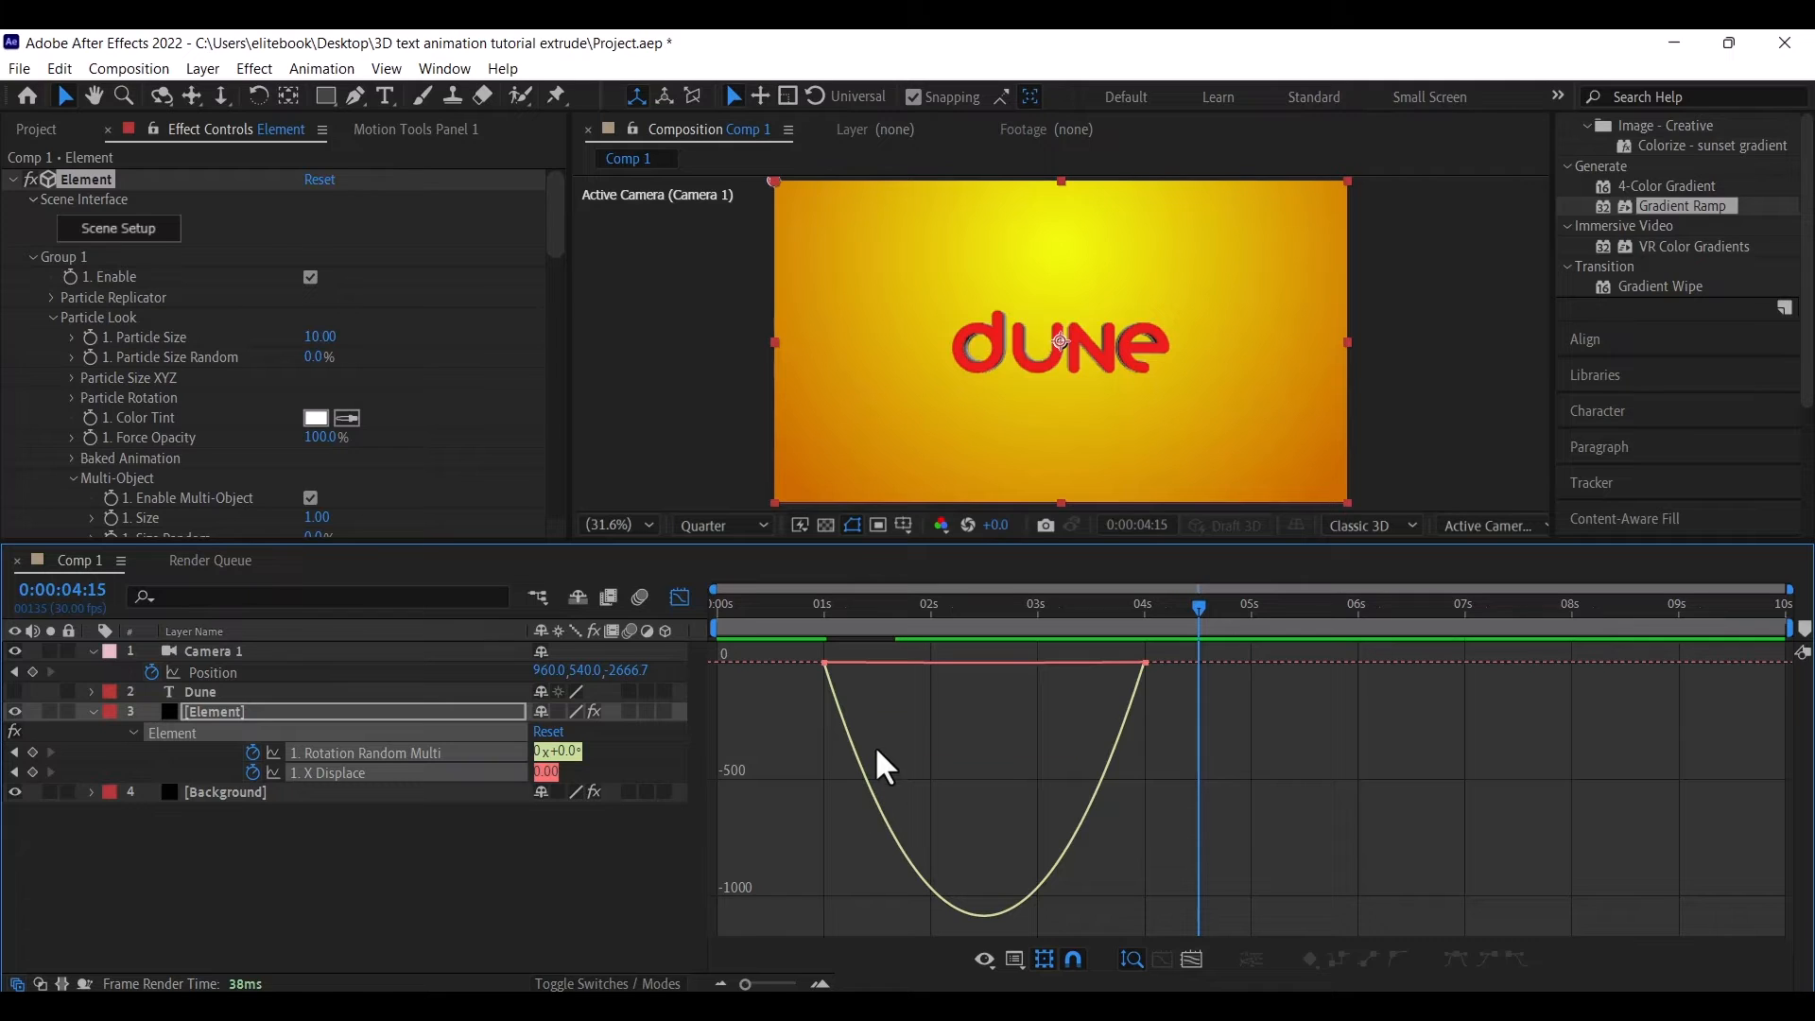
{"action": "left_click_drag", "start_coordinate": [887, 737], "coordinate": [999, 677]}
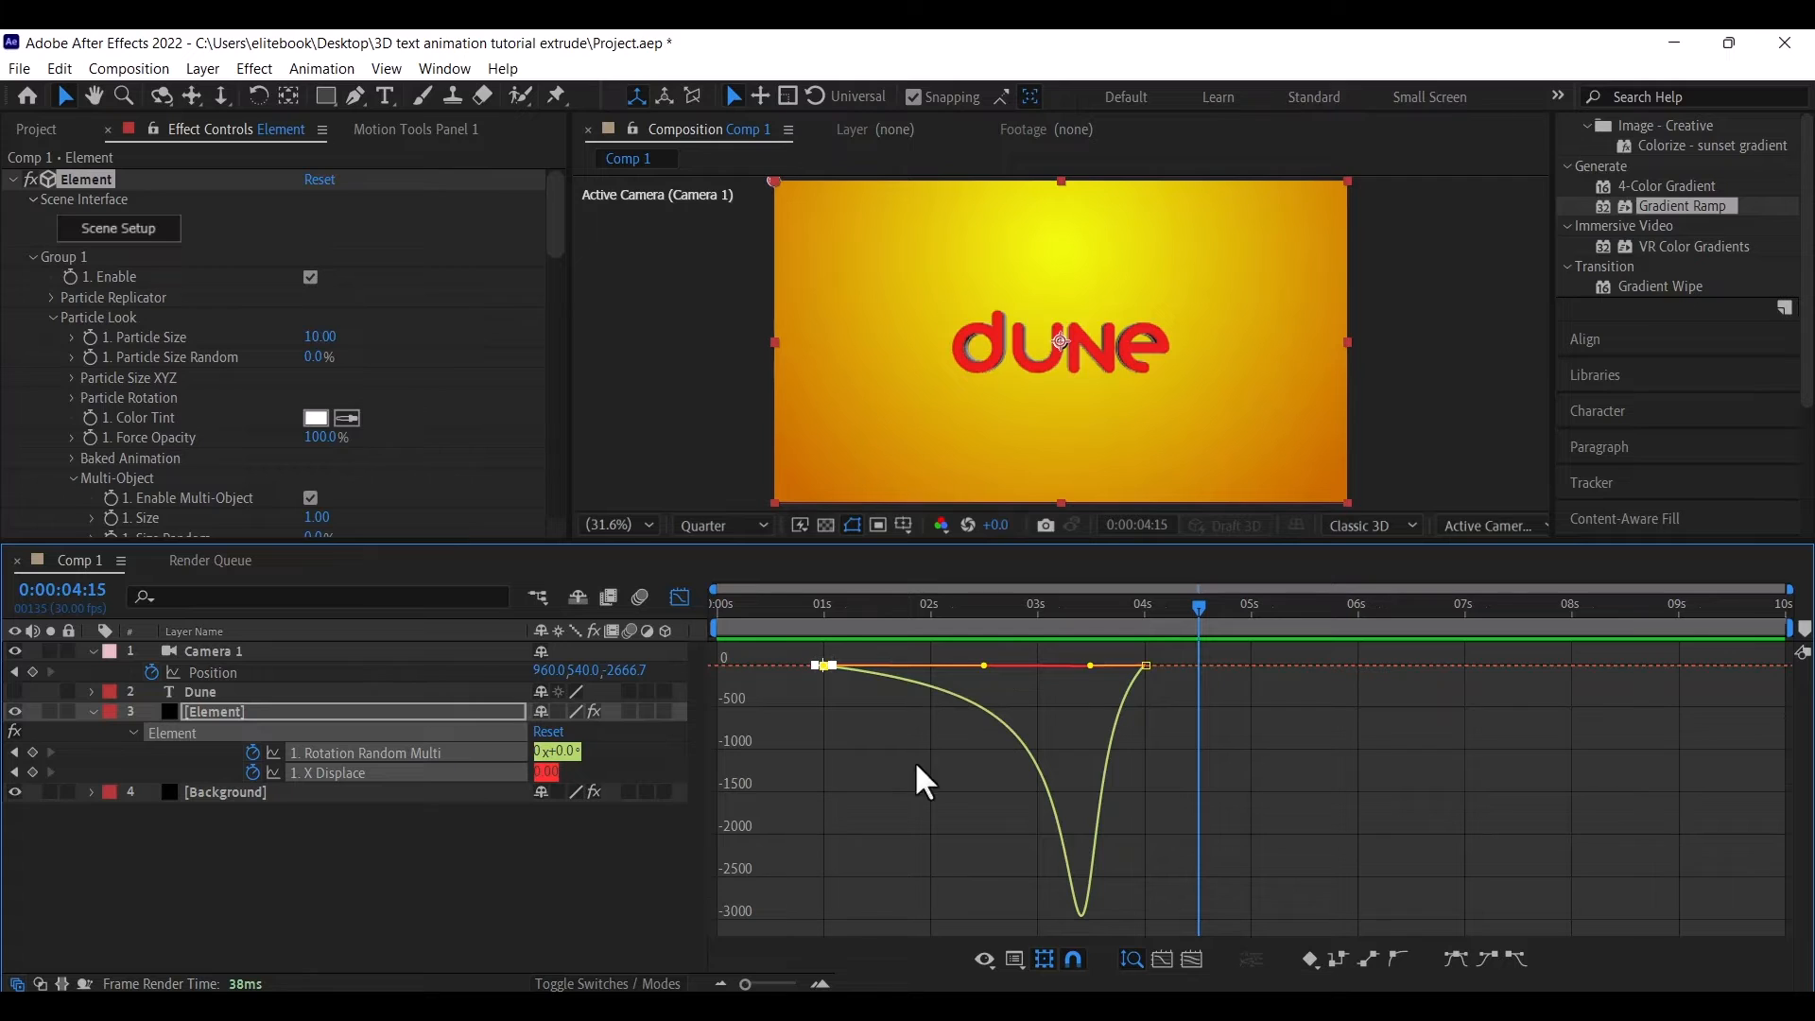
{"action": "left_click", "coordinate": [679, 596]}
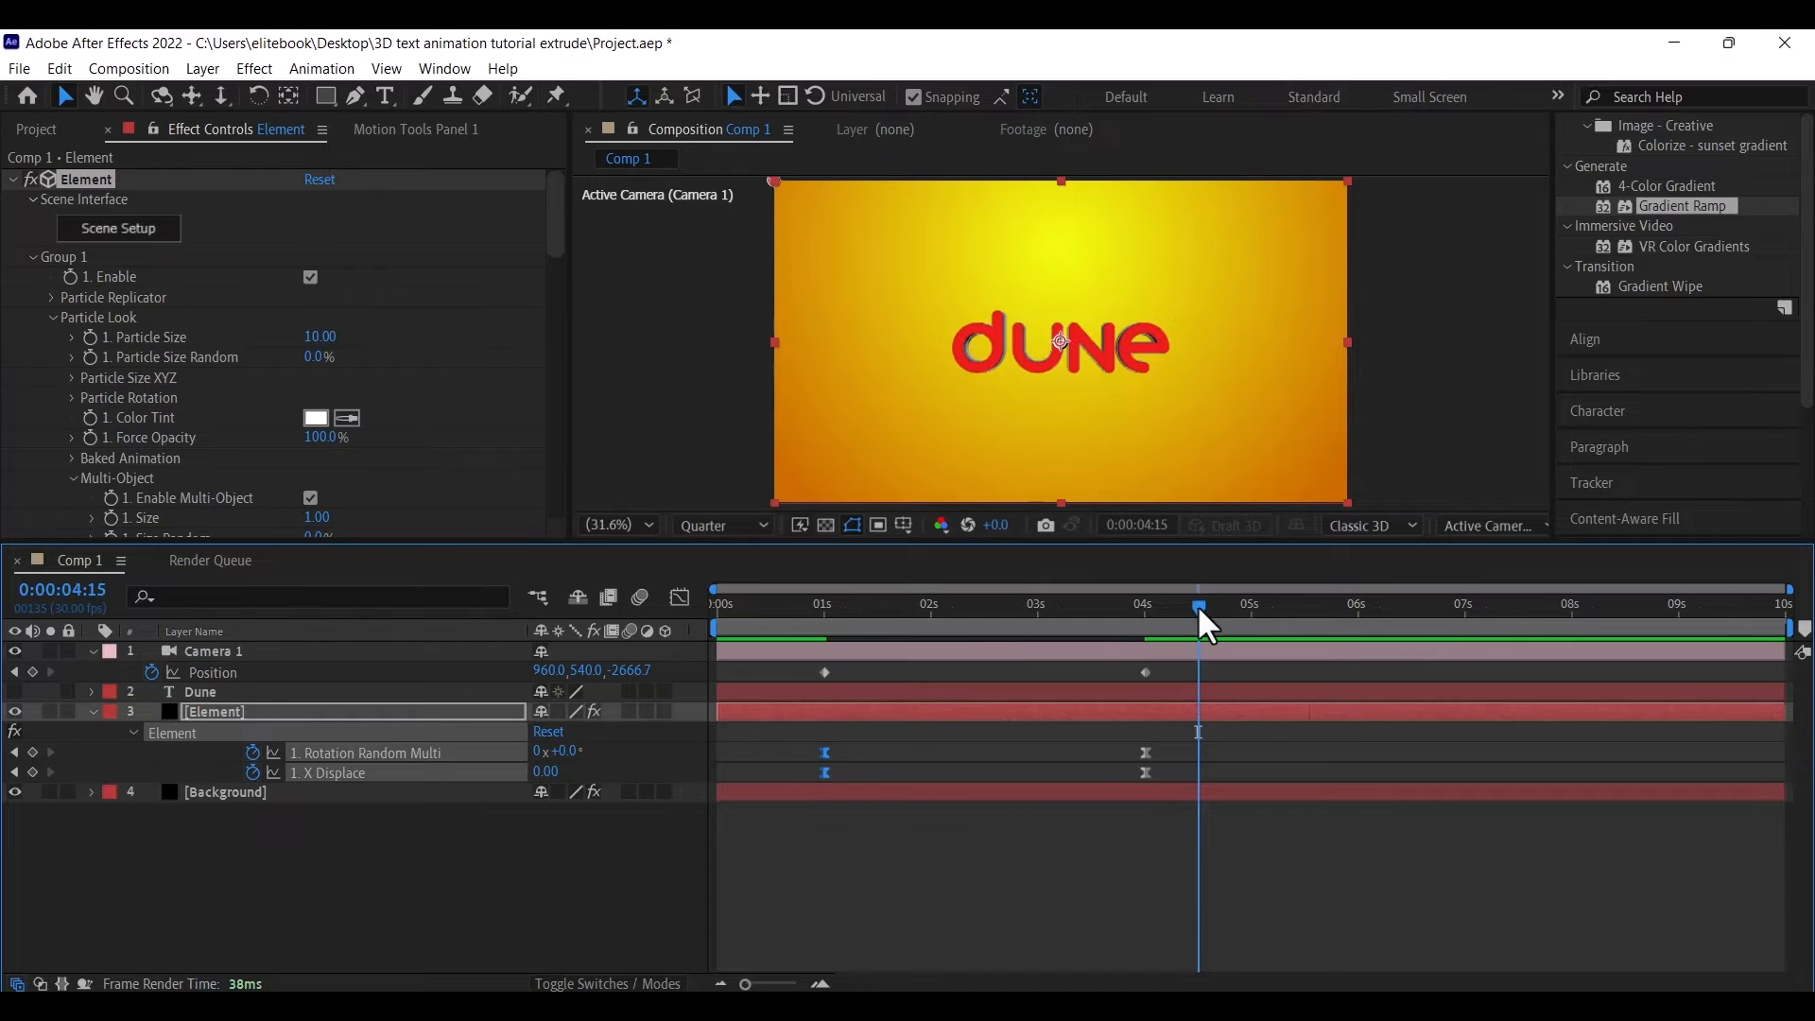
Apply Easy Ease to both of Camera 1's Position keyframes and show their speed graph
{"action": "left_click_drag", "start_coordinate": [1173, 667], "coordinate": [792, 681]}
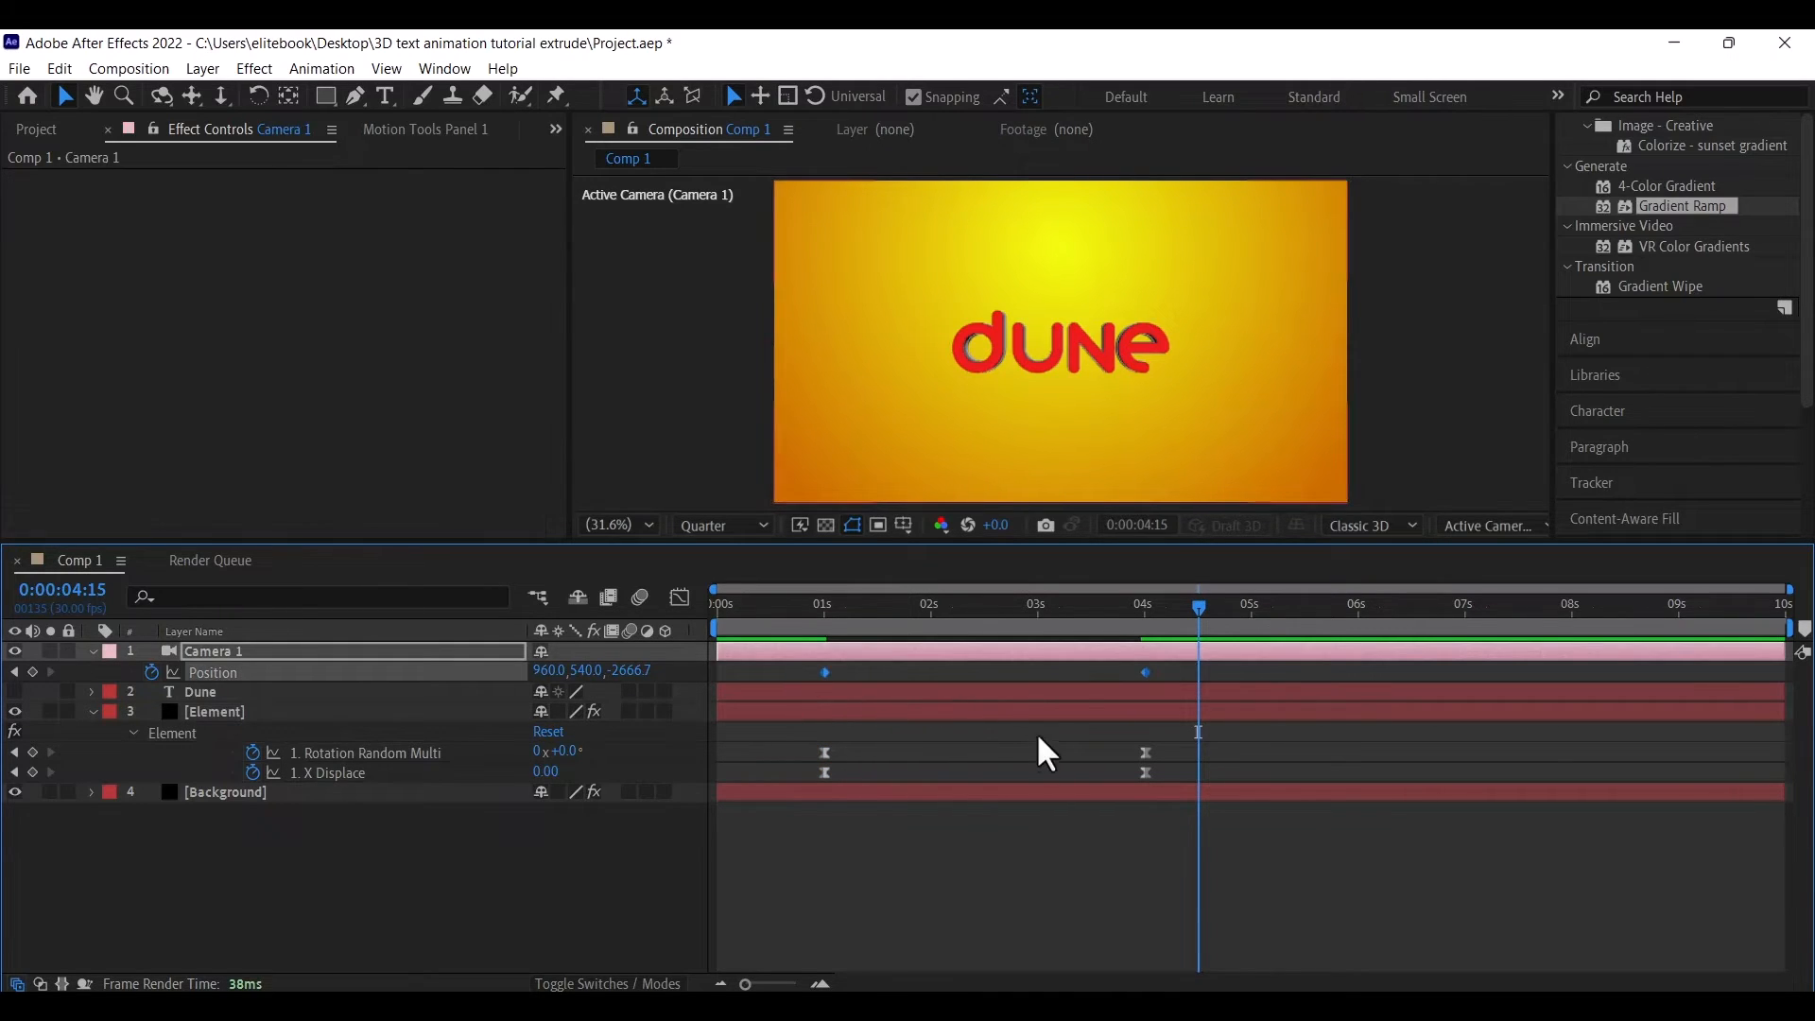
{"action": "right_click", "coordinate": [826, 672]}
{"action": "mouse_move", "coordinate": [927, 951]}
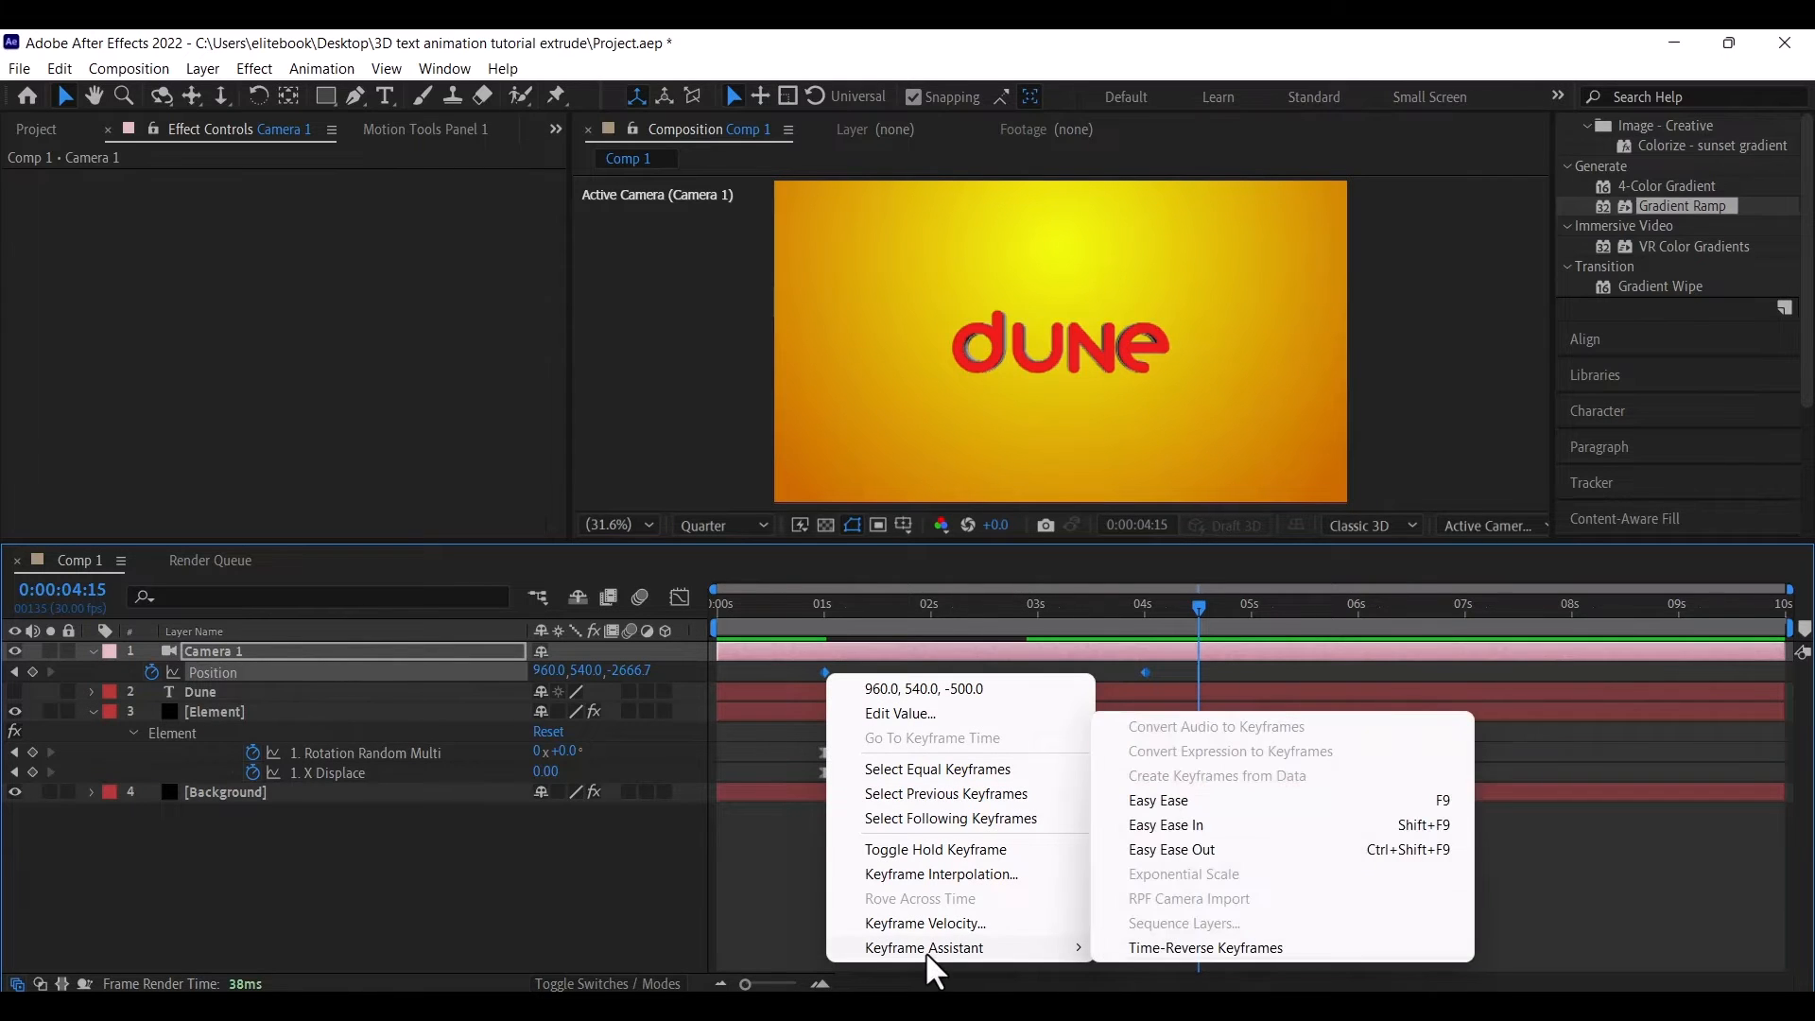
{"action": "left_click", "coordinate": [1168, 800]}
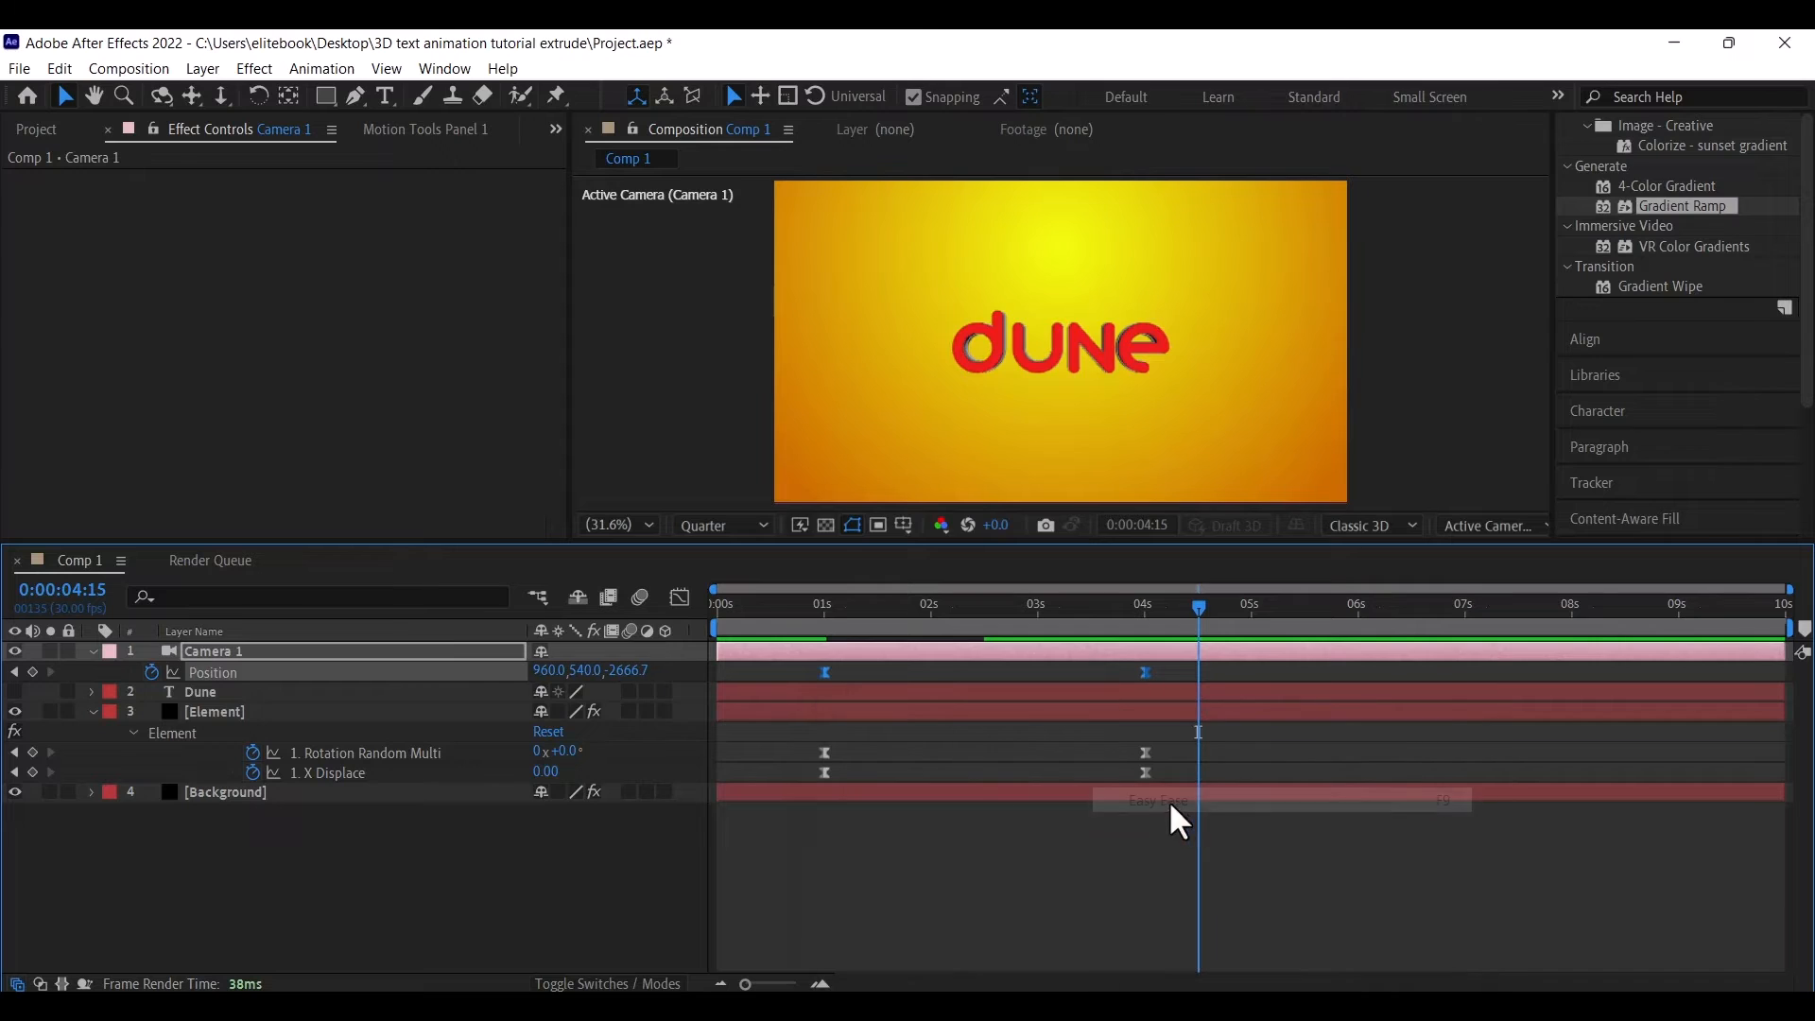
{"action": "left_click", "coordinate": [679, 597]}
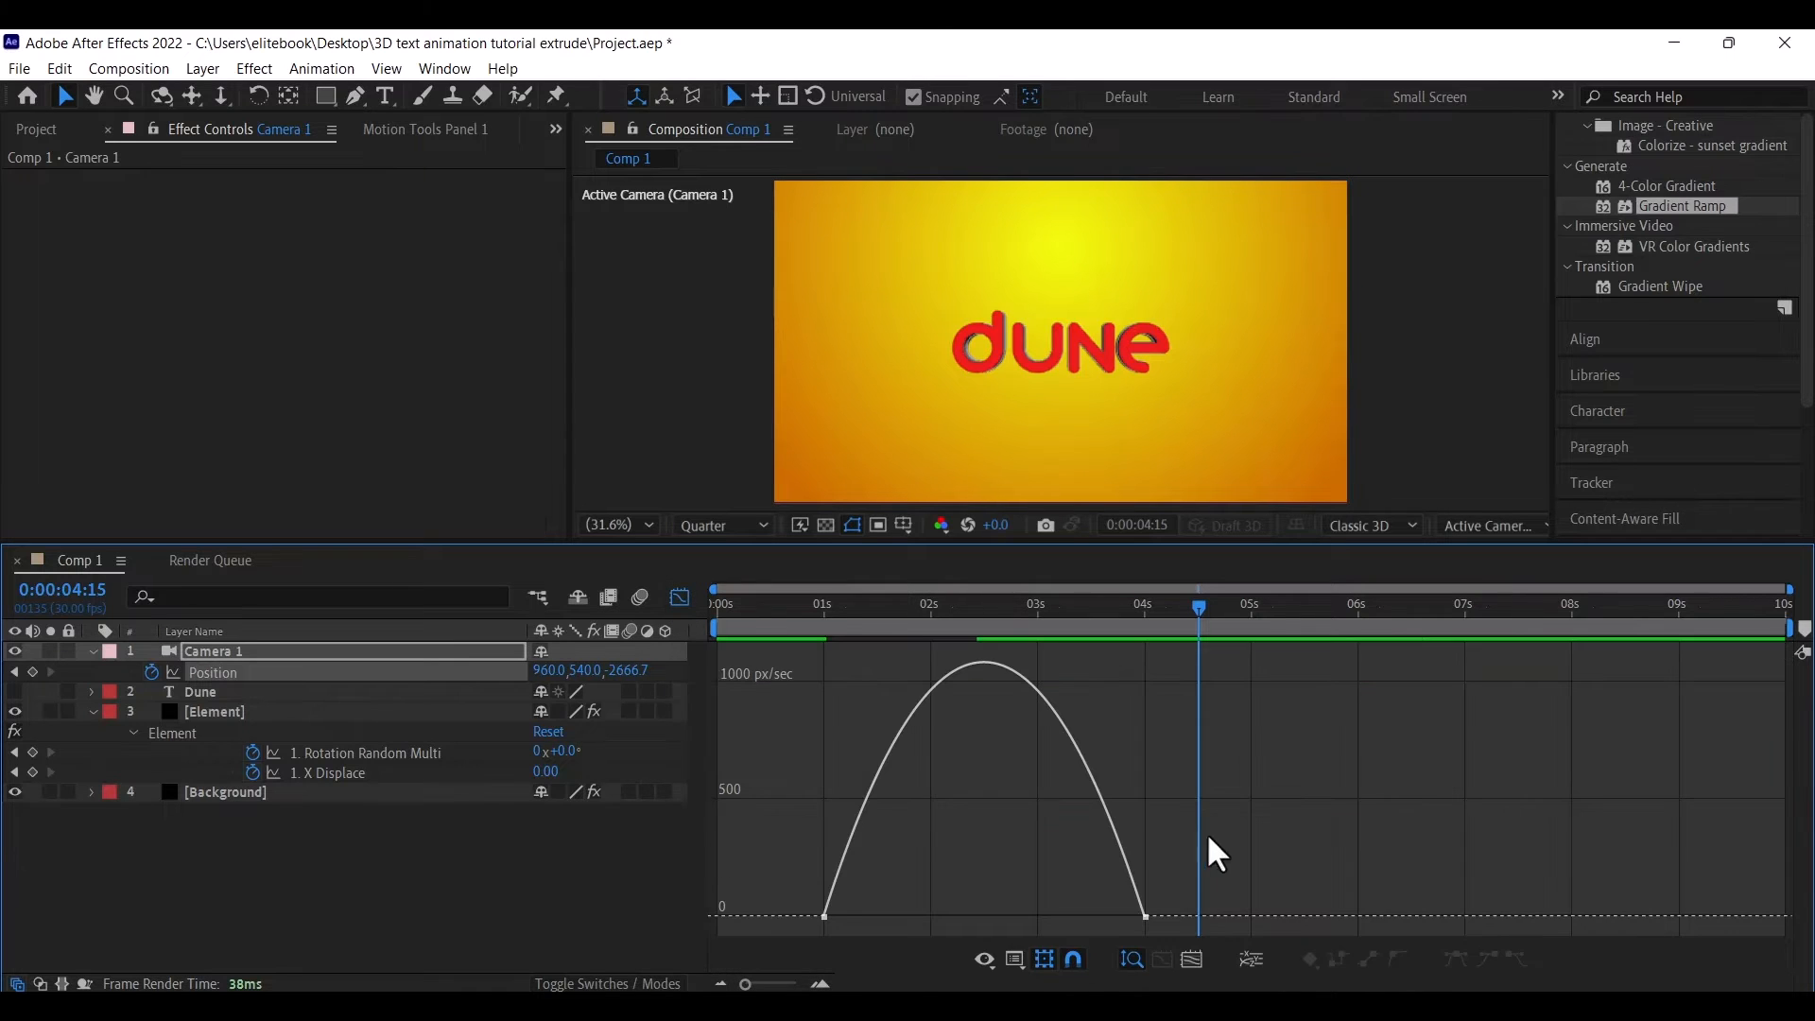
Extend the outgoing ease of Camera 1's first Position keyframe to about the 3-second mark and preview the animation
{"action": "left_click_drag", "start_coordinate": [933, 894], "coordinate": [724, 935]}
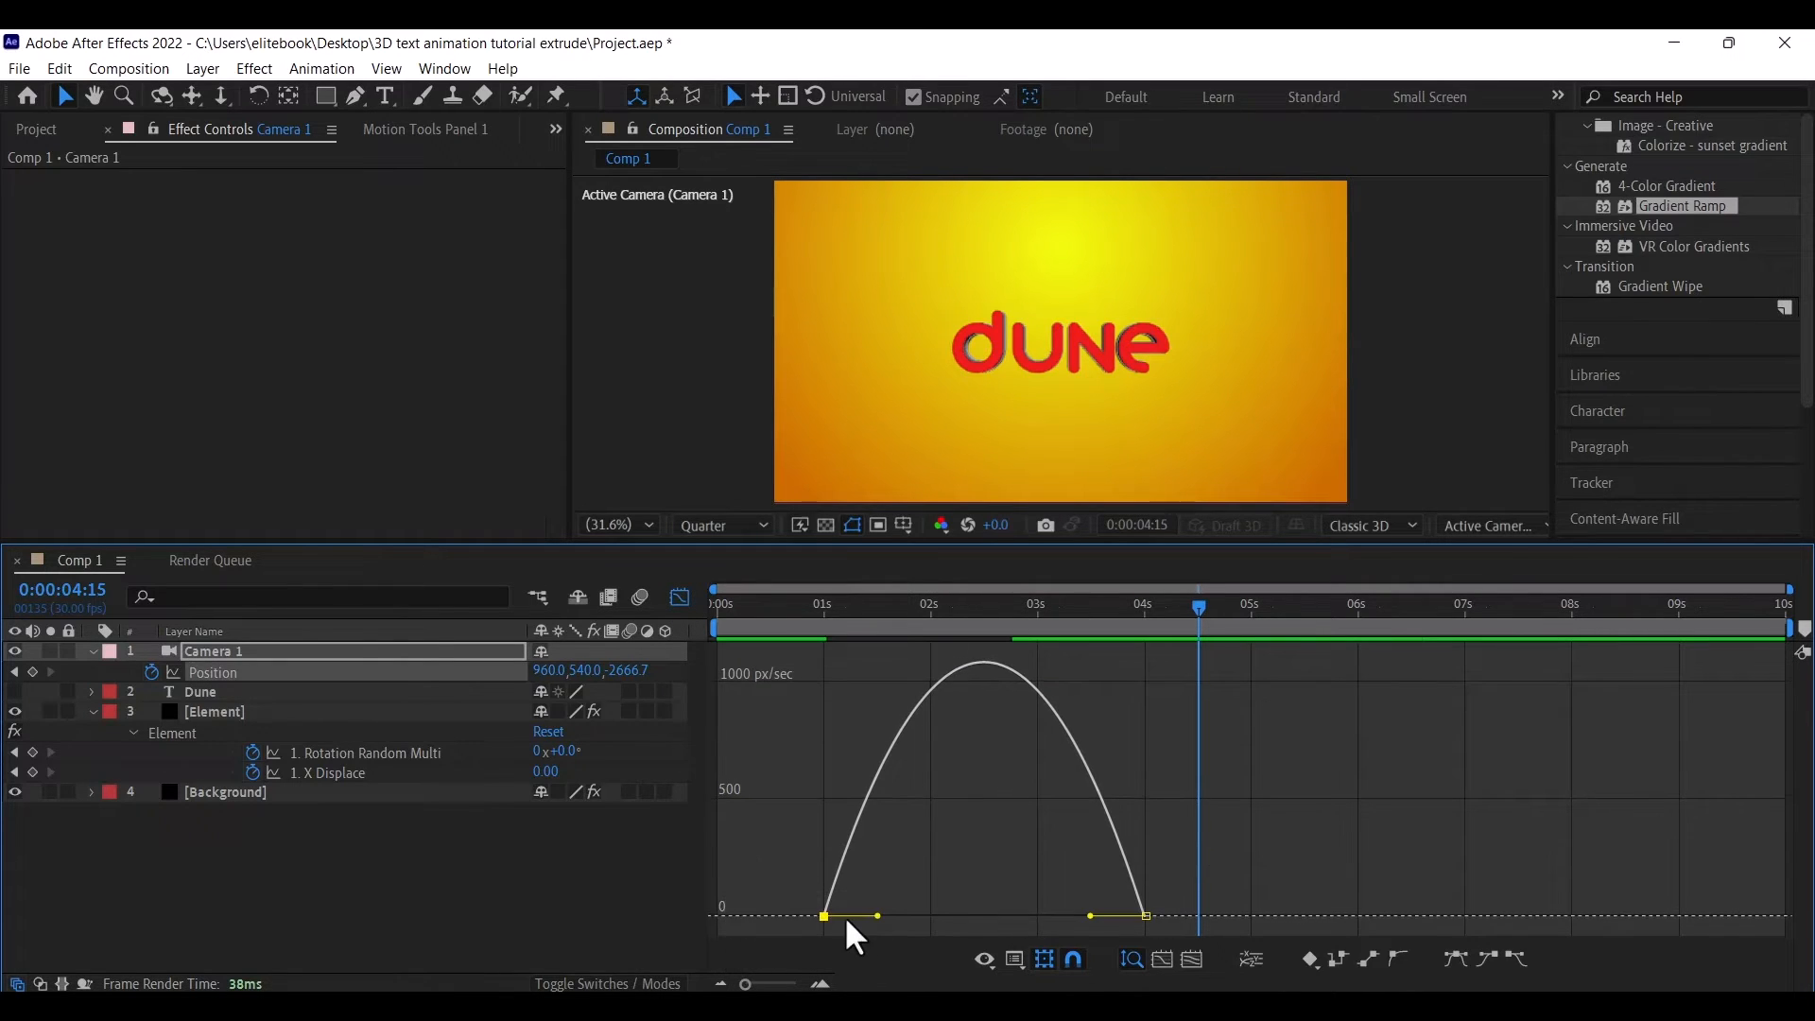
{"action": "left_click_drag", "start_coordinate": [876, 915], "coordinate": [1035, 911]}
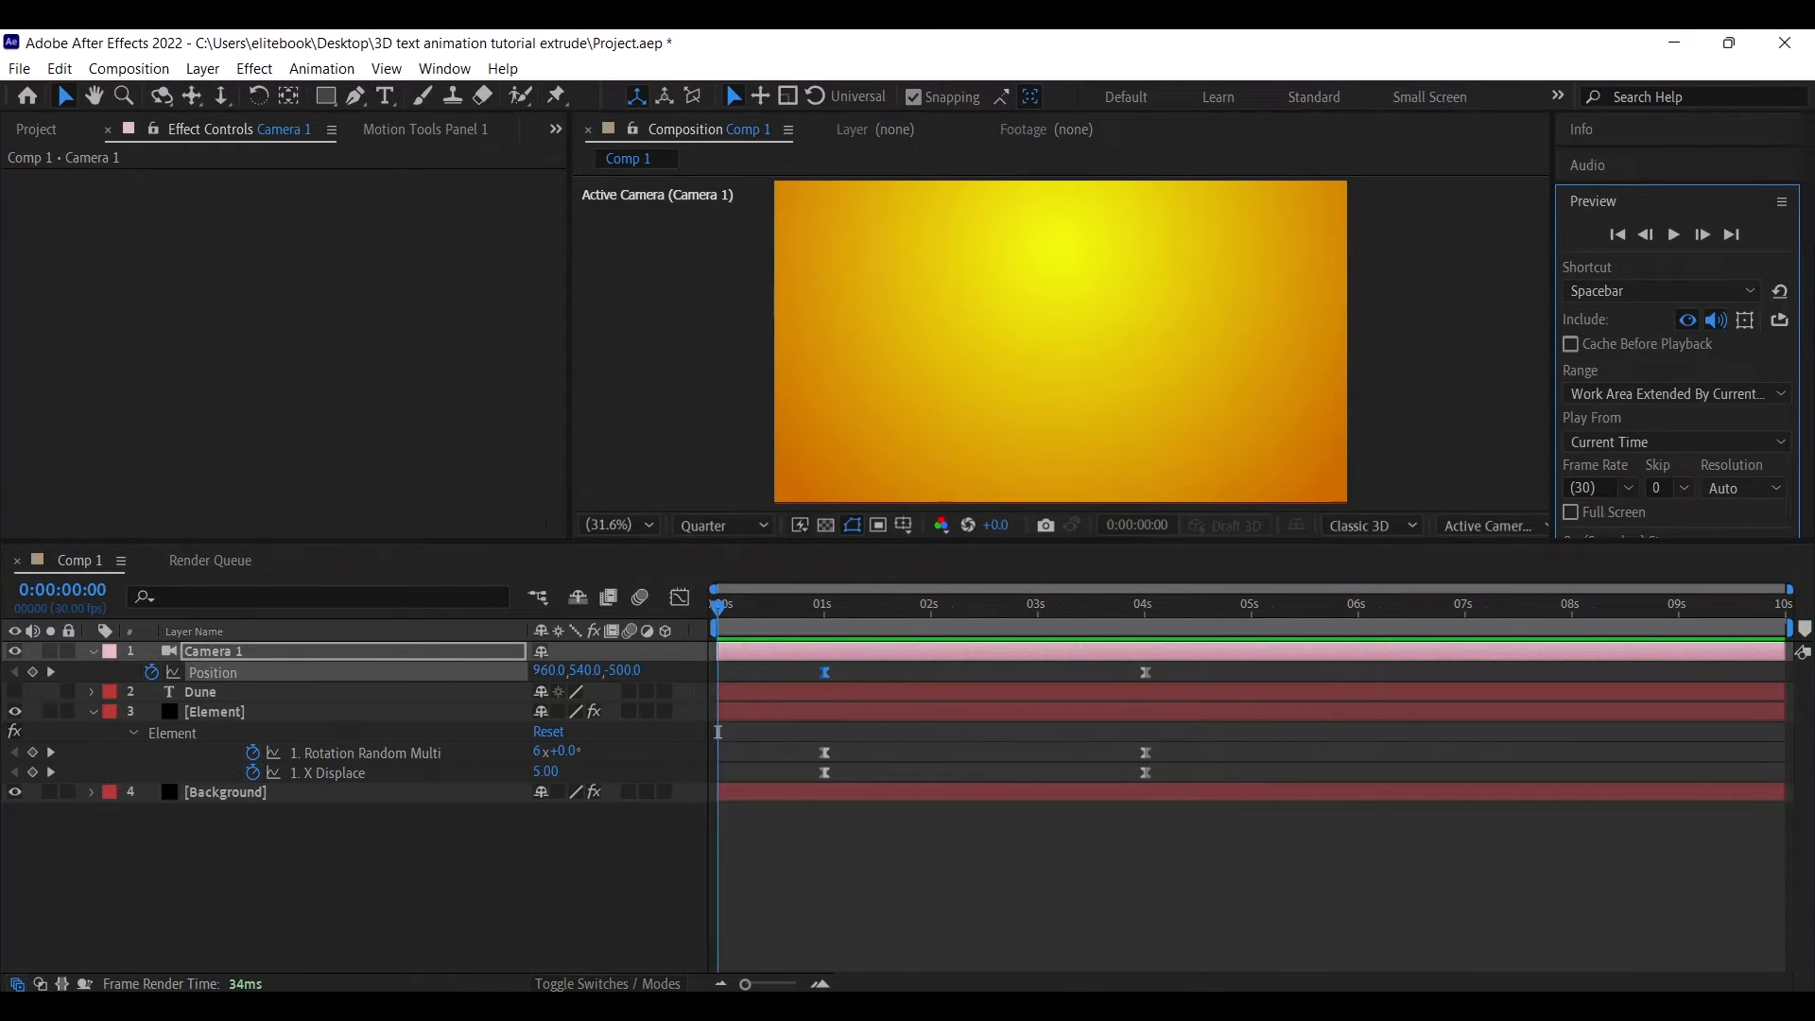
{"action": "left_click", "coordinate": [1673, 235]}
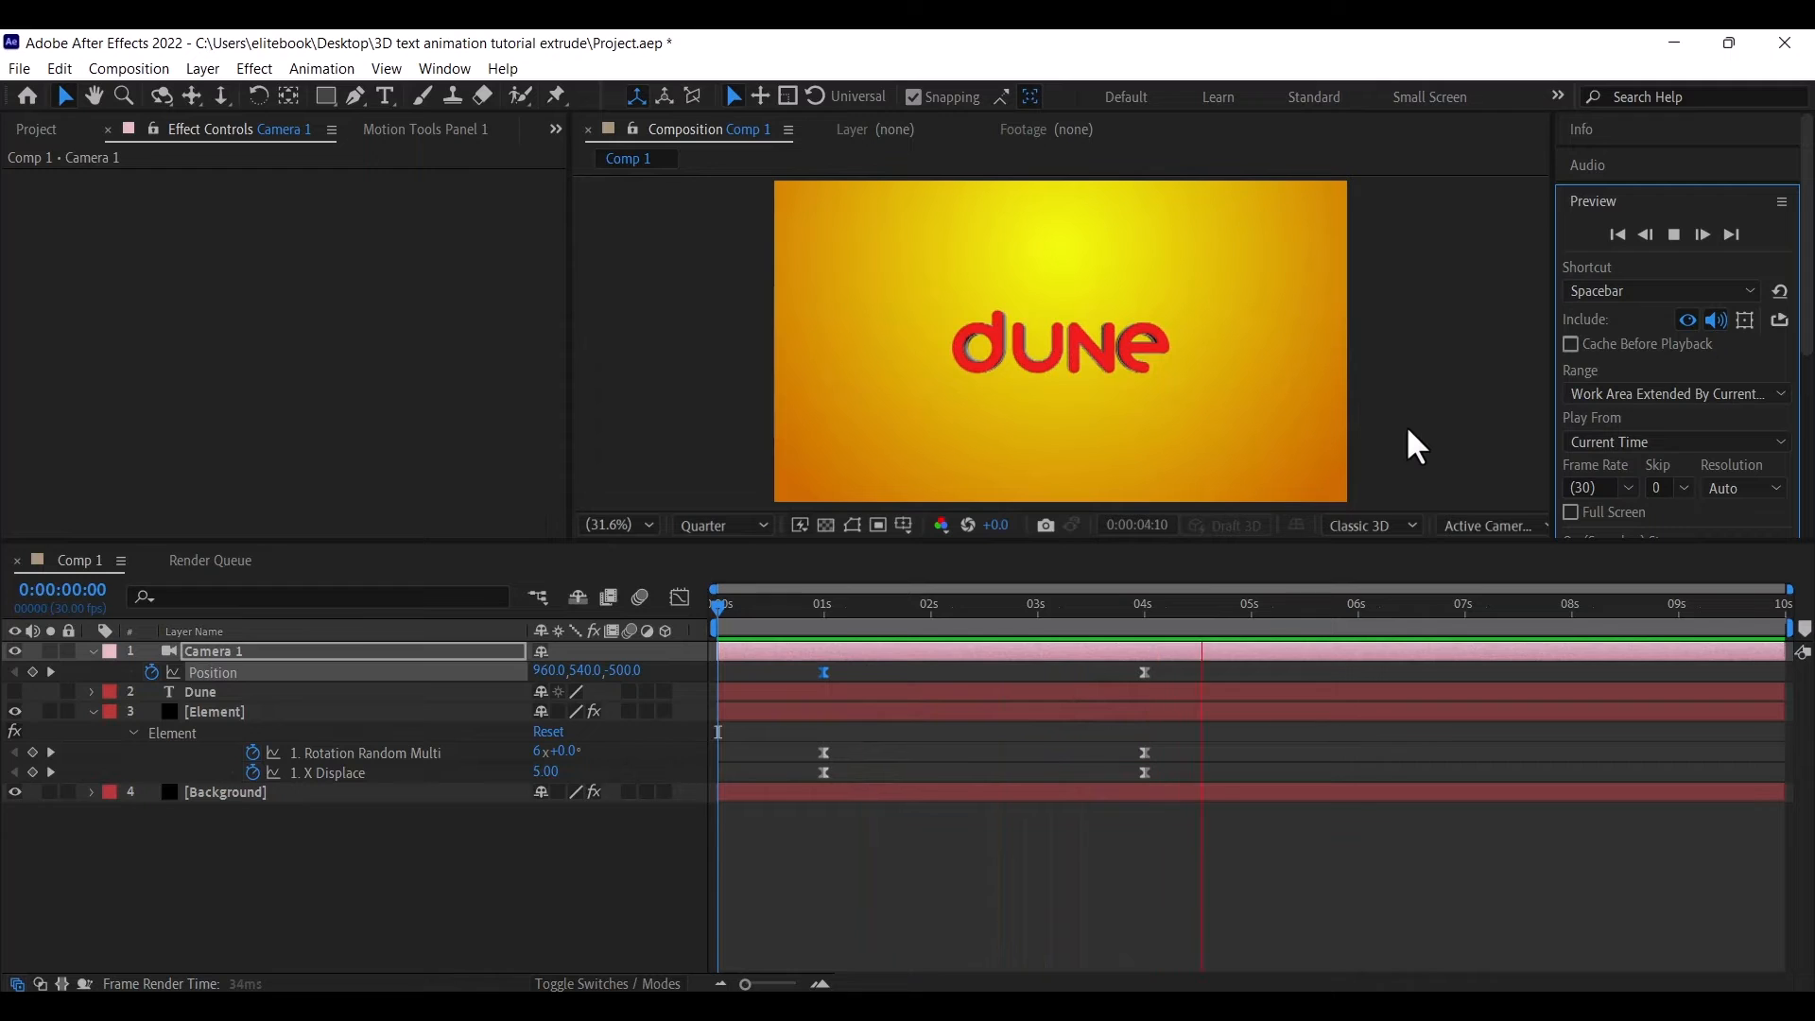
{"action": "key", "text": "space"}
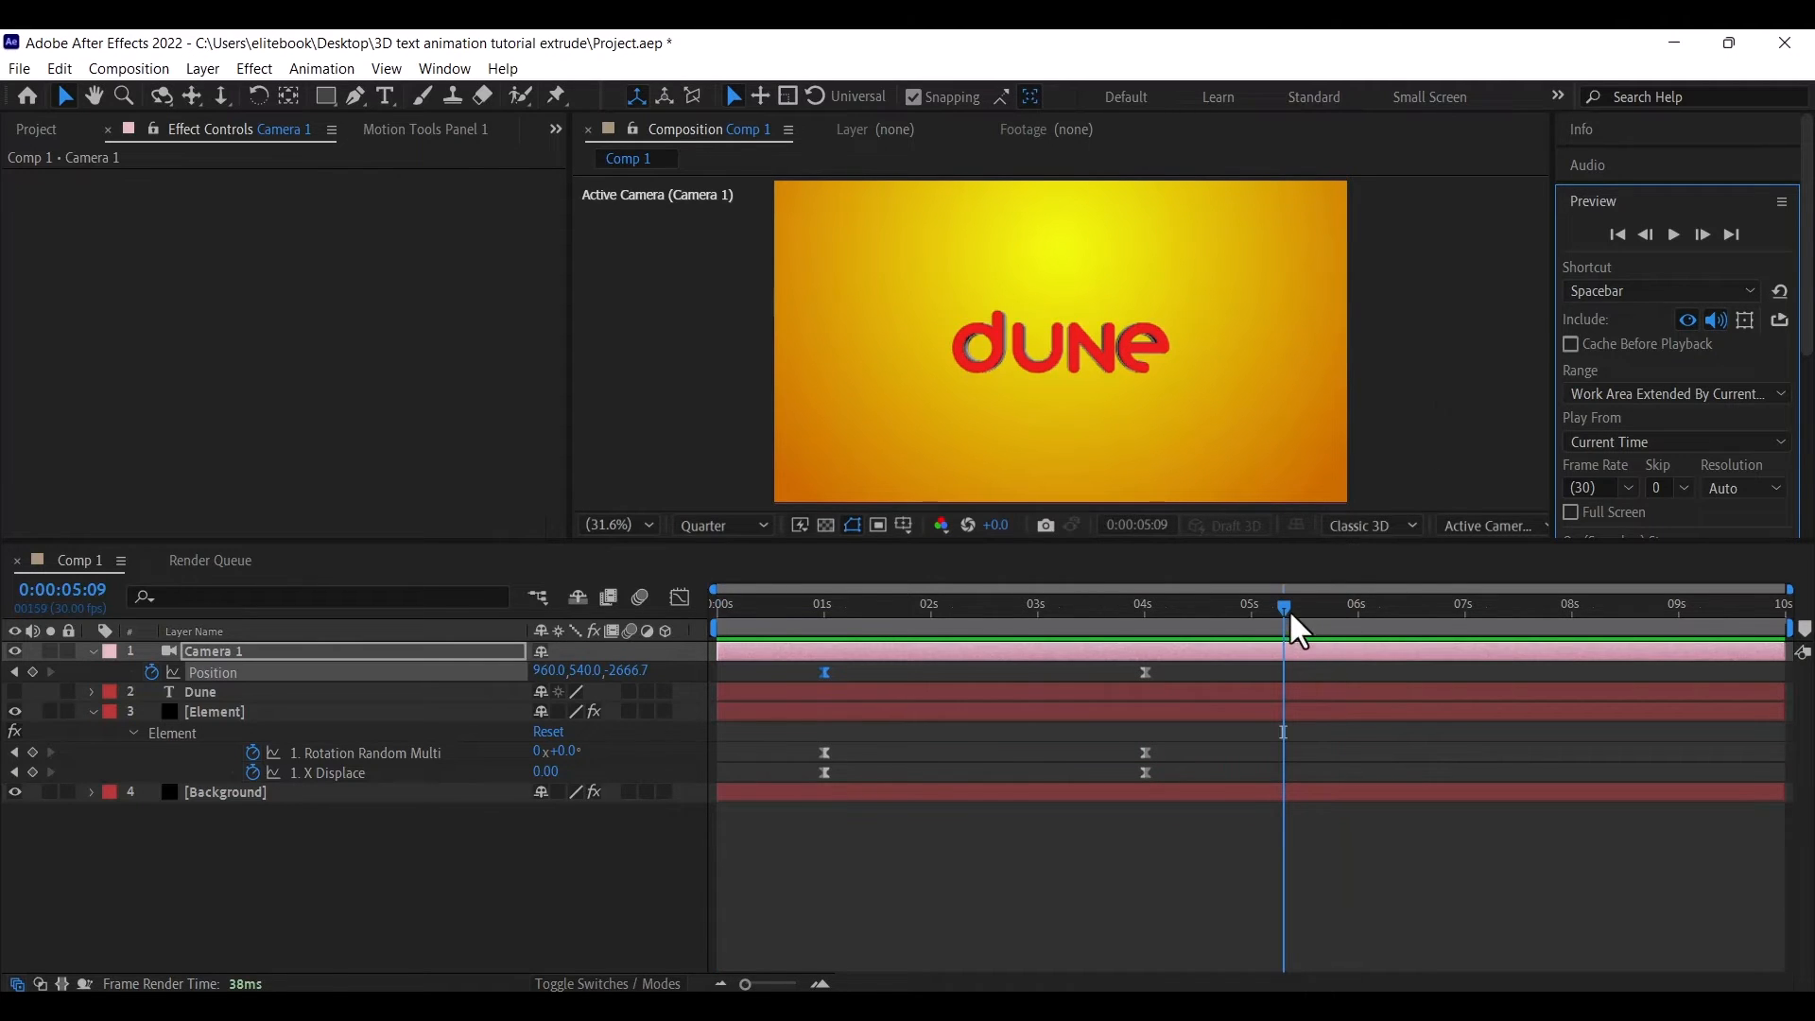
{"action": "left_click_drag", "start_coordinate": [1282, 607], "coordinate": [1138, 646]}
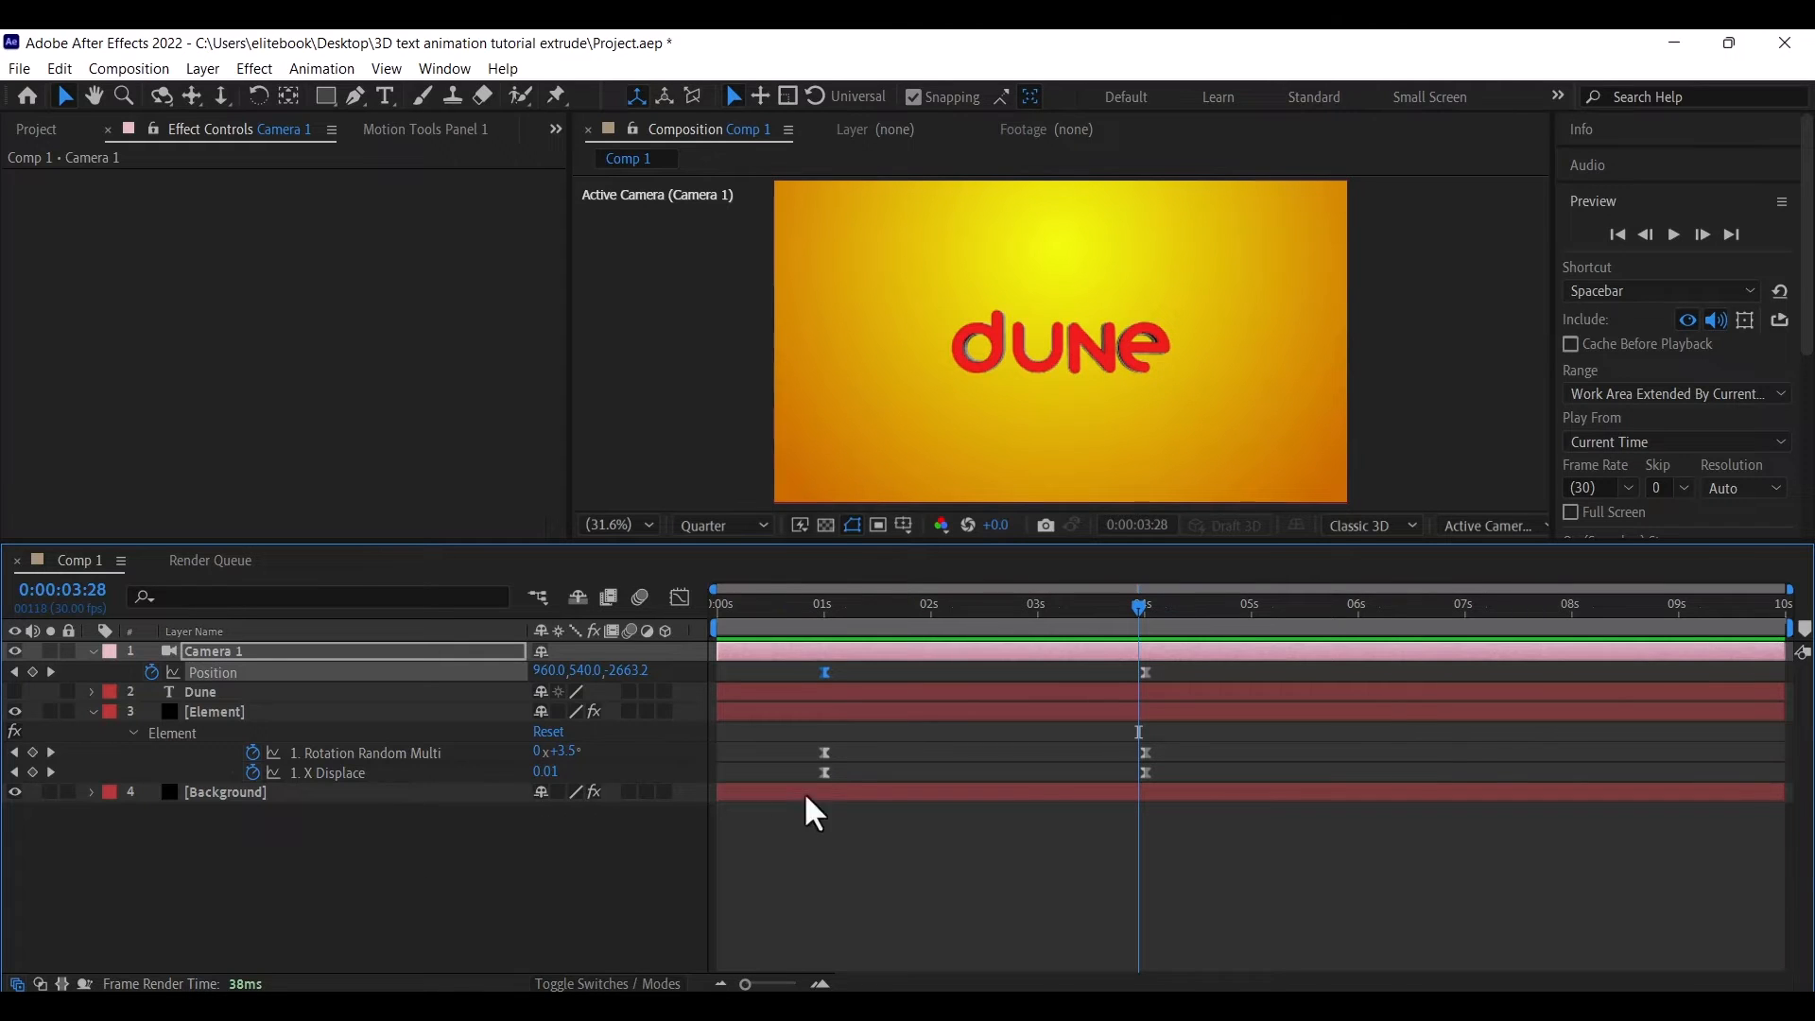
Shorten the outgoing ease of the first Rotation Random Multi and X Displace keyframes to about the 2-second mark in the speed graph
{"action": "left_click_drag", "start_coordinate": [1179, 743], "coordinate": [782, 777]}
{"action": "left_click", "coordinate": [680, 596]}
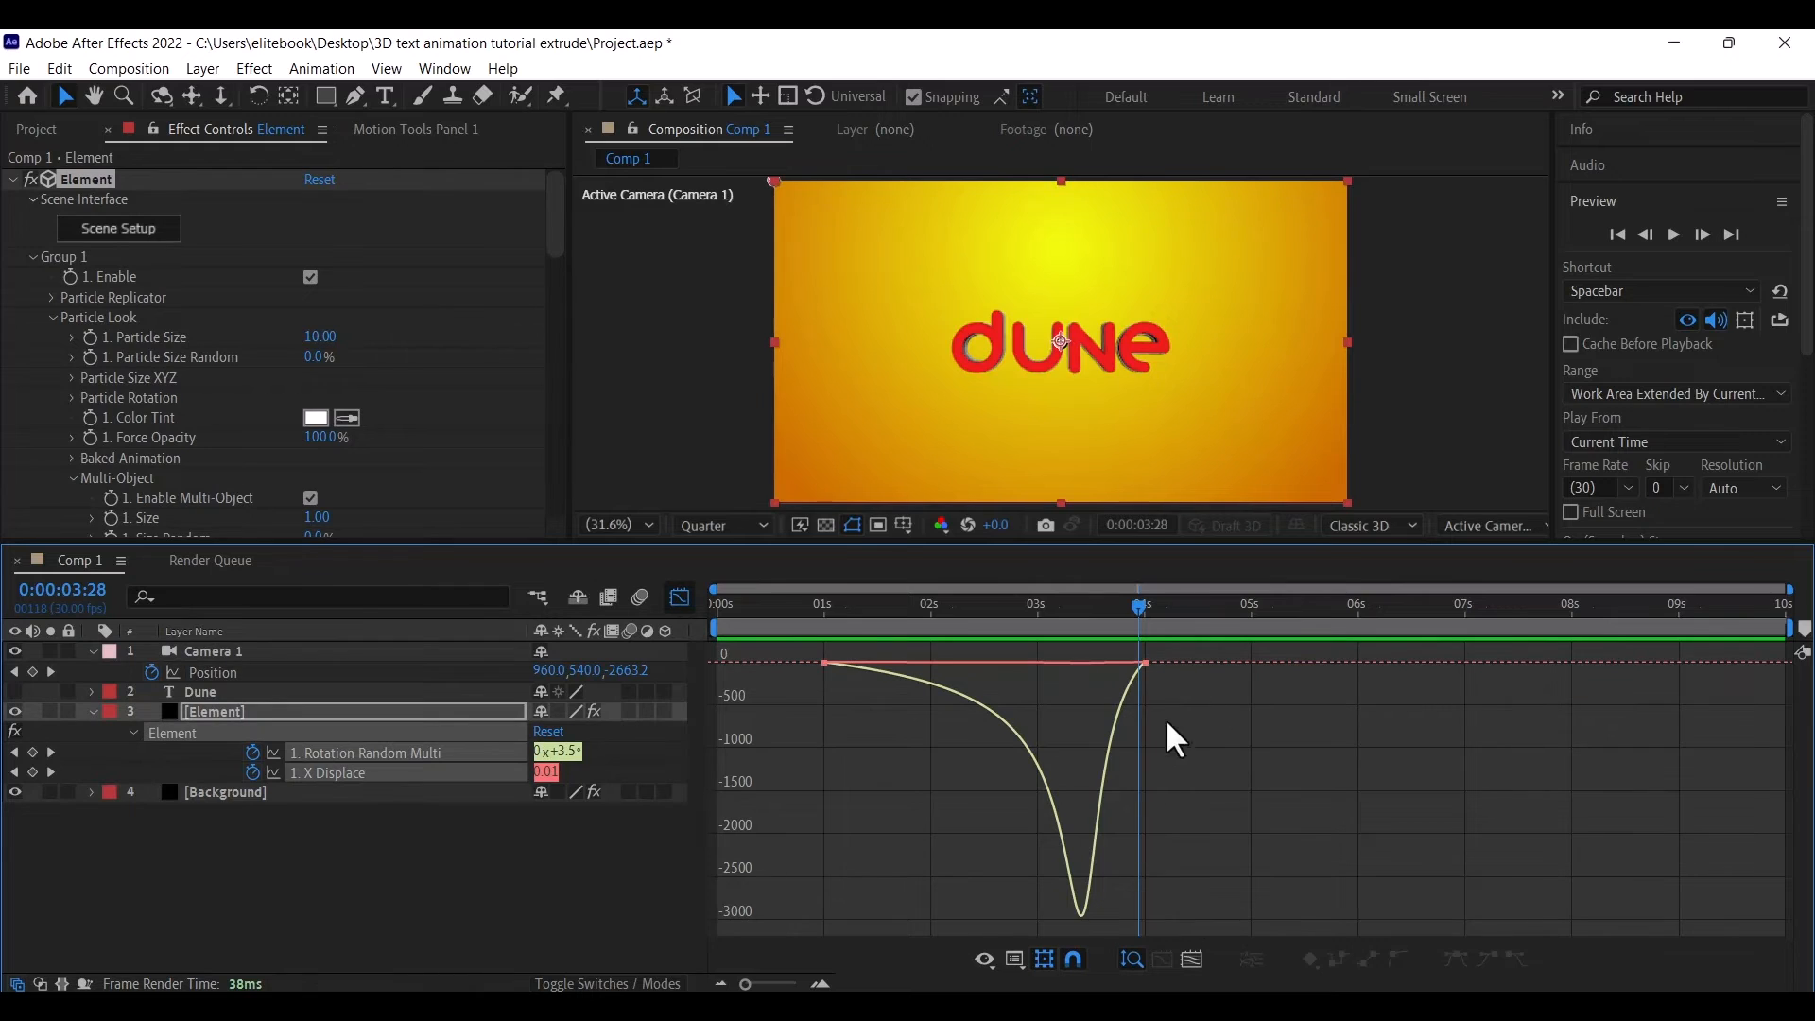
{"action": "left_click_drag", "start_coordinate": [849, 745], "coordinate": [798, 632]}
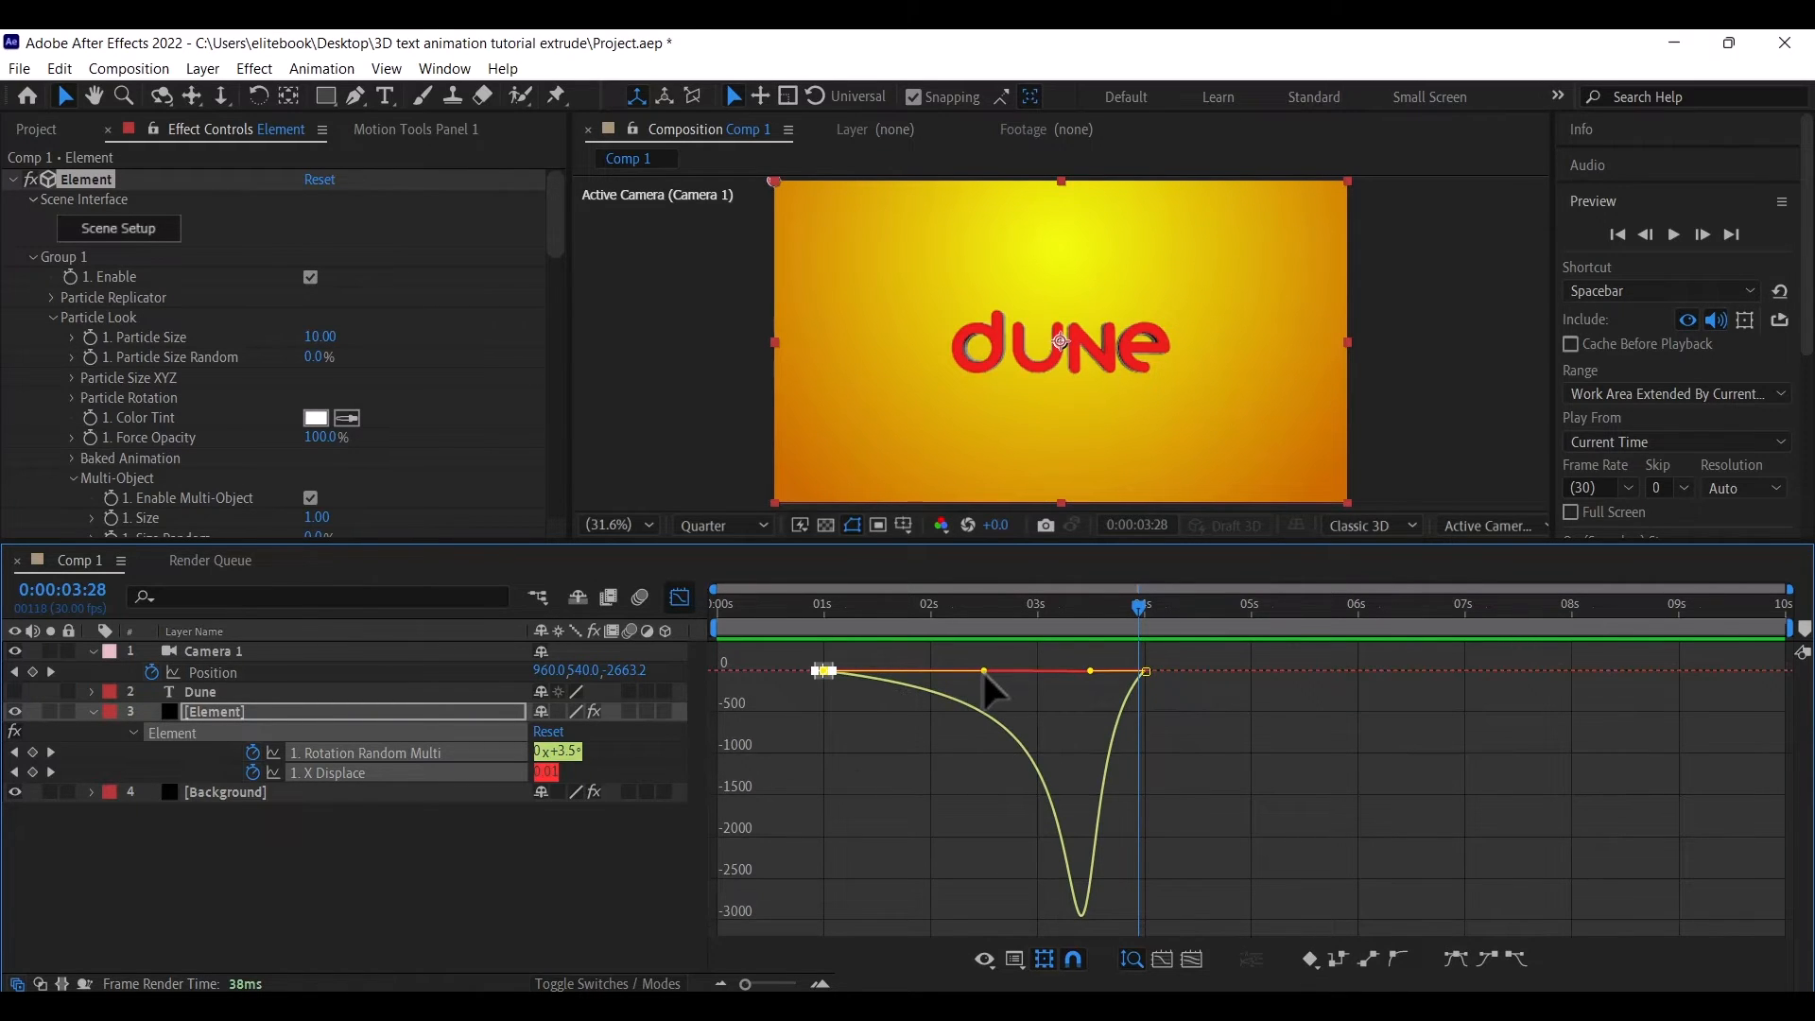
{"action": "left_click_drag", "start_coordinate": [983, 672], "coordinate": [922, 671]}
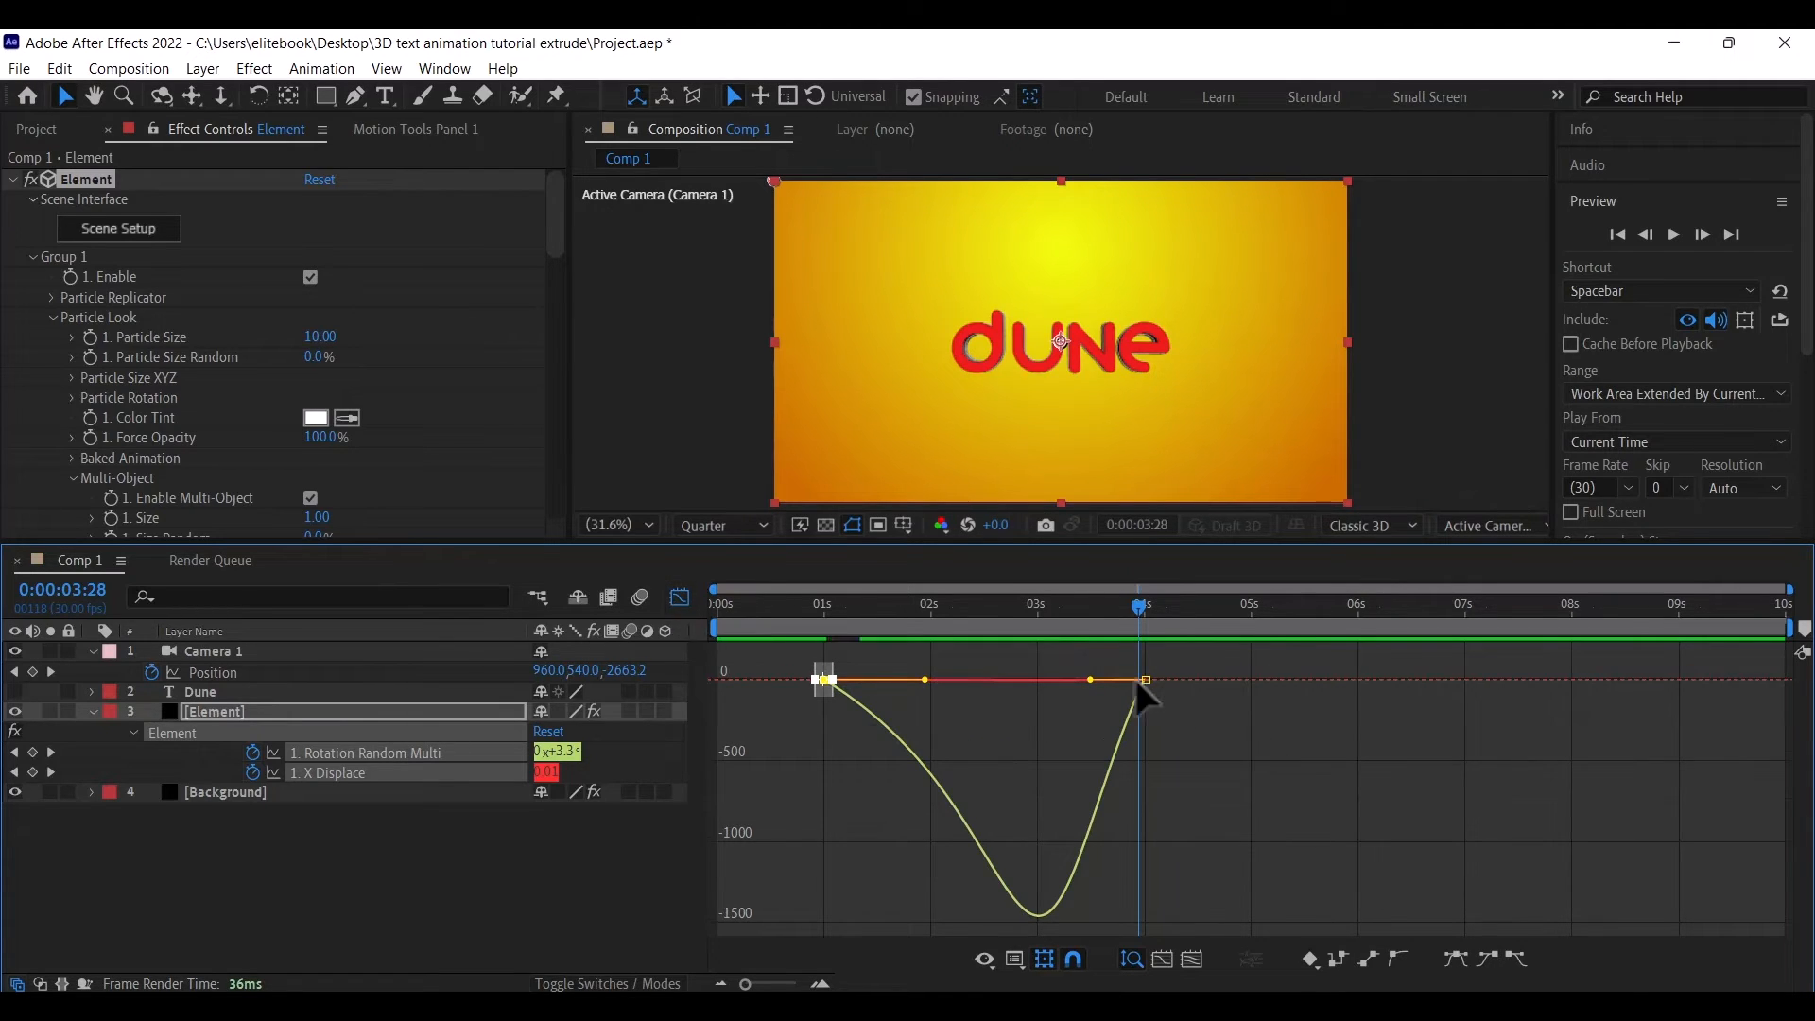
Extend the incoming ease of the last Rotation Random Multi and X Displace keyframes to about 67% influence and preview the animation
{"action": "mouse_move", "coordinate": [1087, 677]}
{"action": "left_mouse_down"}
{"action": "mouse_move", "coordinate": [1069, 677]}
{"action": "mouse_move", "coordinate": [1085, 681]}
{"action": "left_mouse_up"}
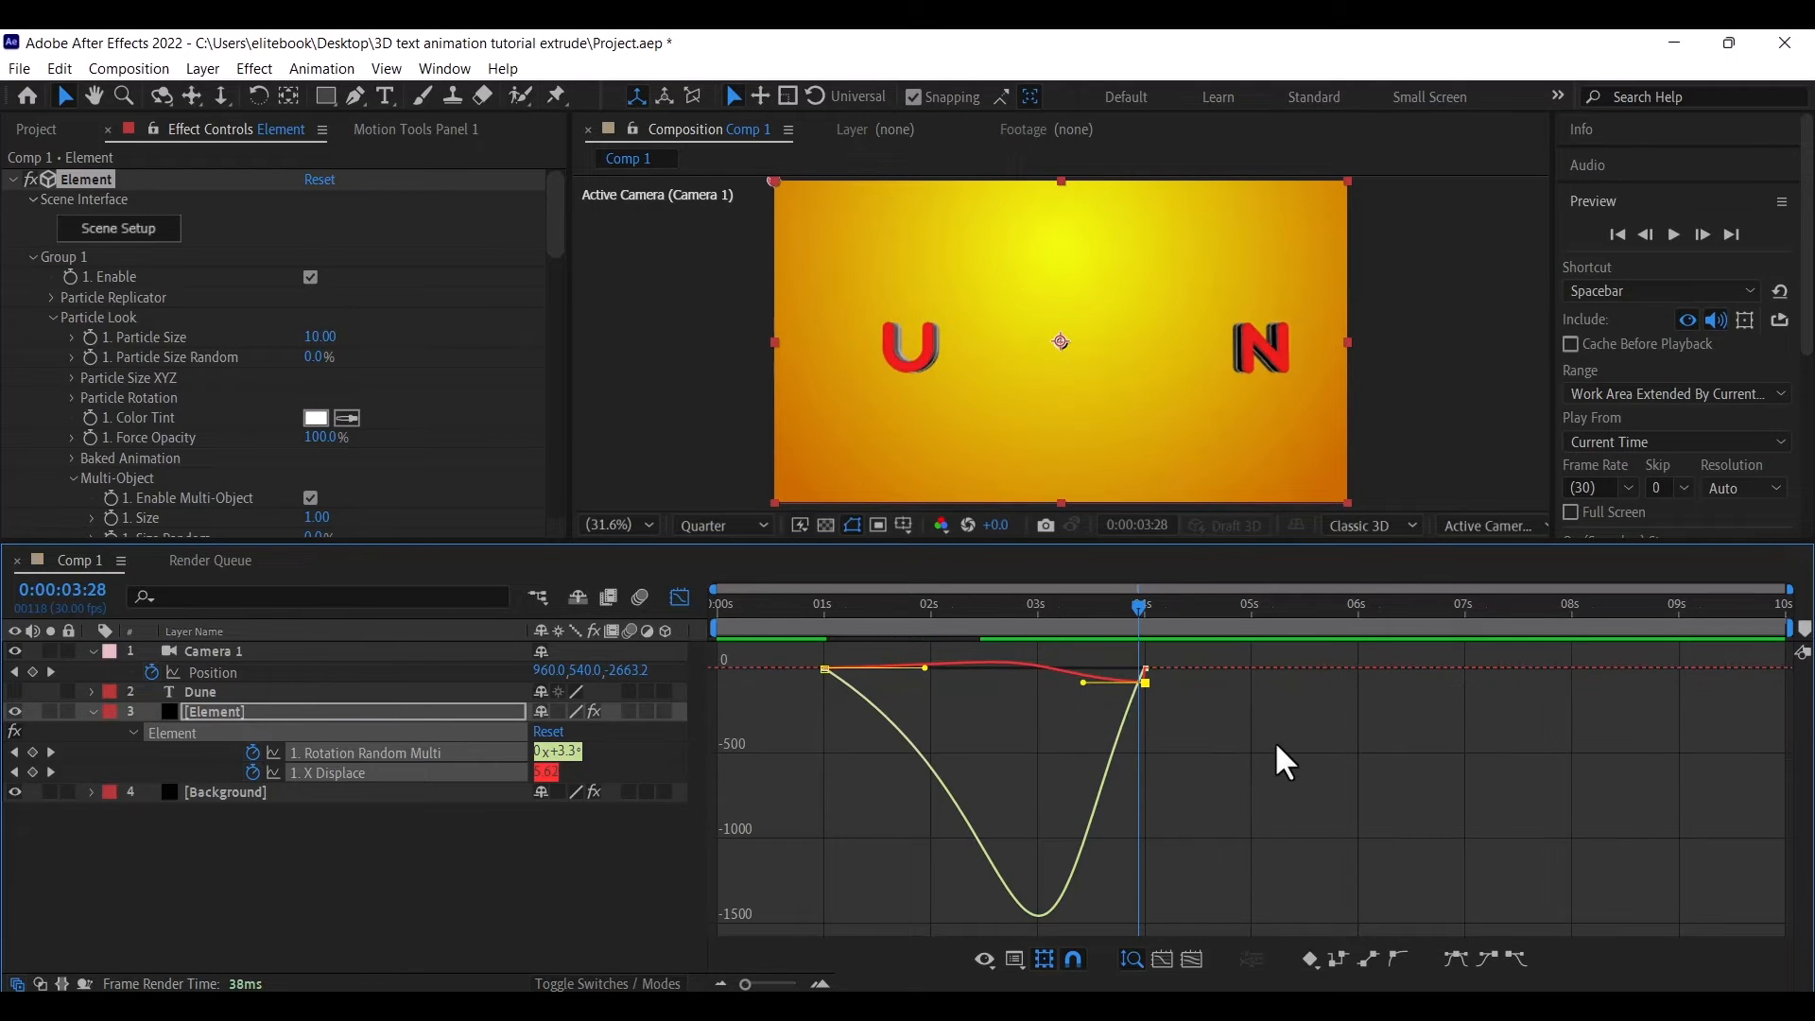
{"action": "key", "text": "ctrl+z"}
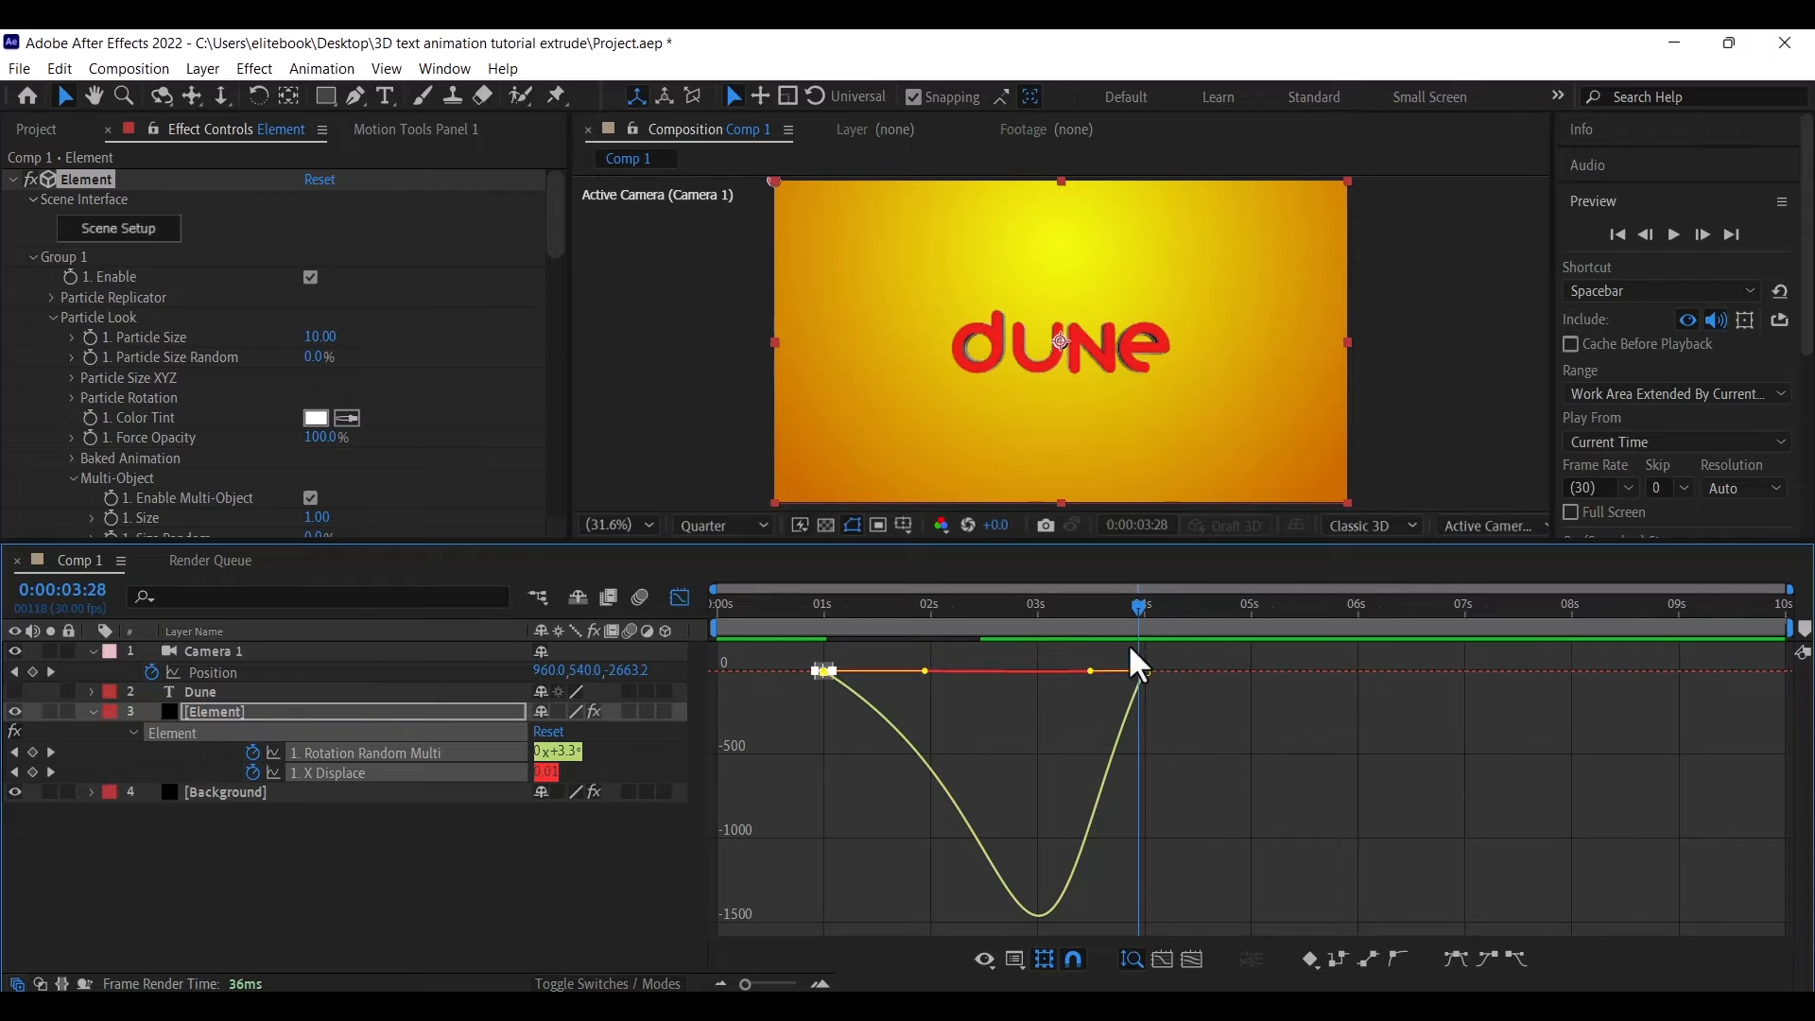
{"action": "left_click_drag", "start_coordinate": [1196, 706], "coordinate": [1040, 667]}
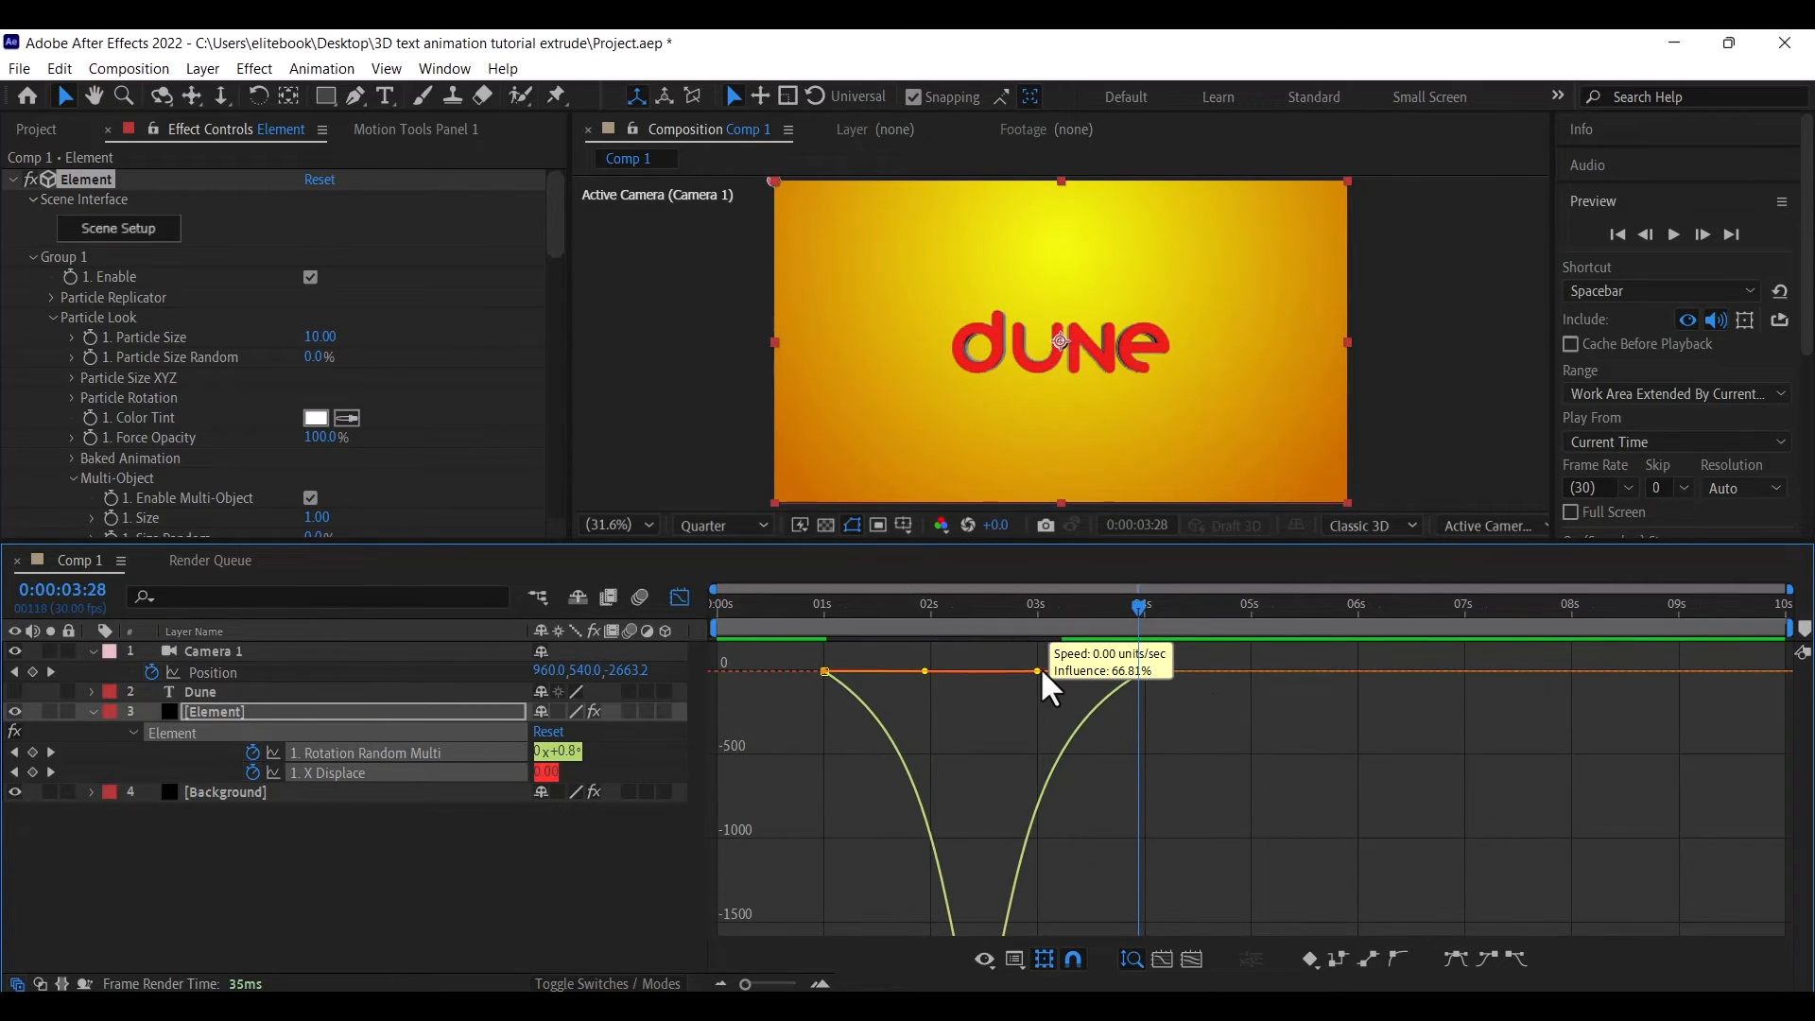
{"action": "left_click", "coordinate": [679, 597]}
{"action": "left_click", "coordinate": [1674, 234]}
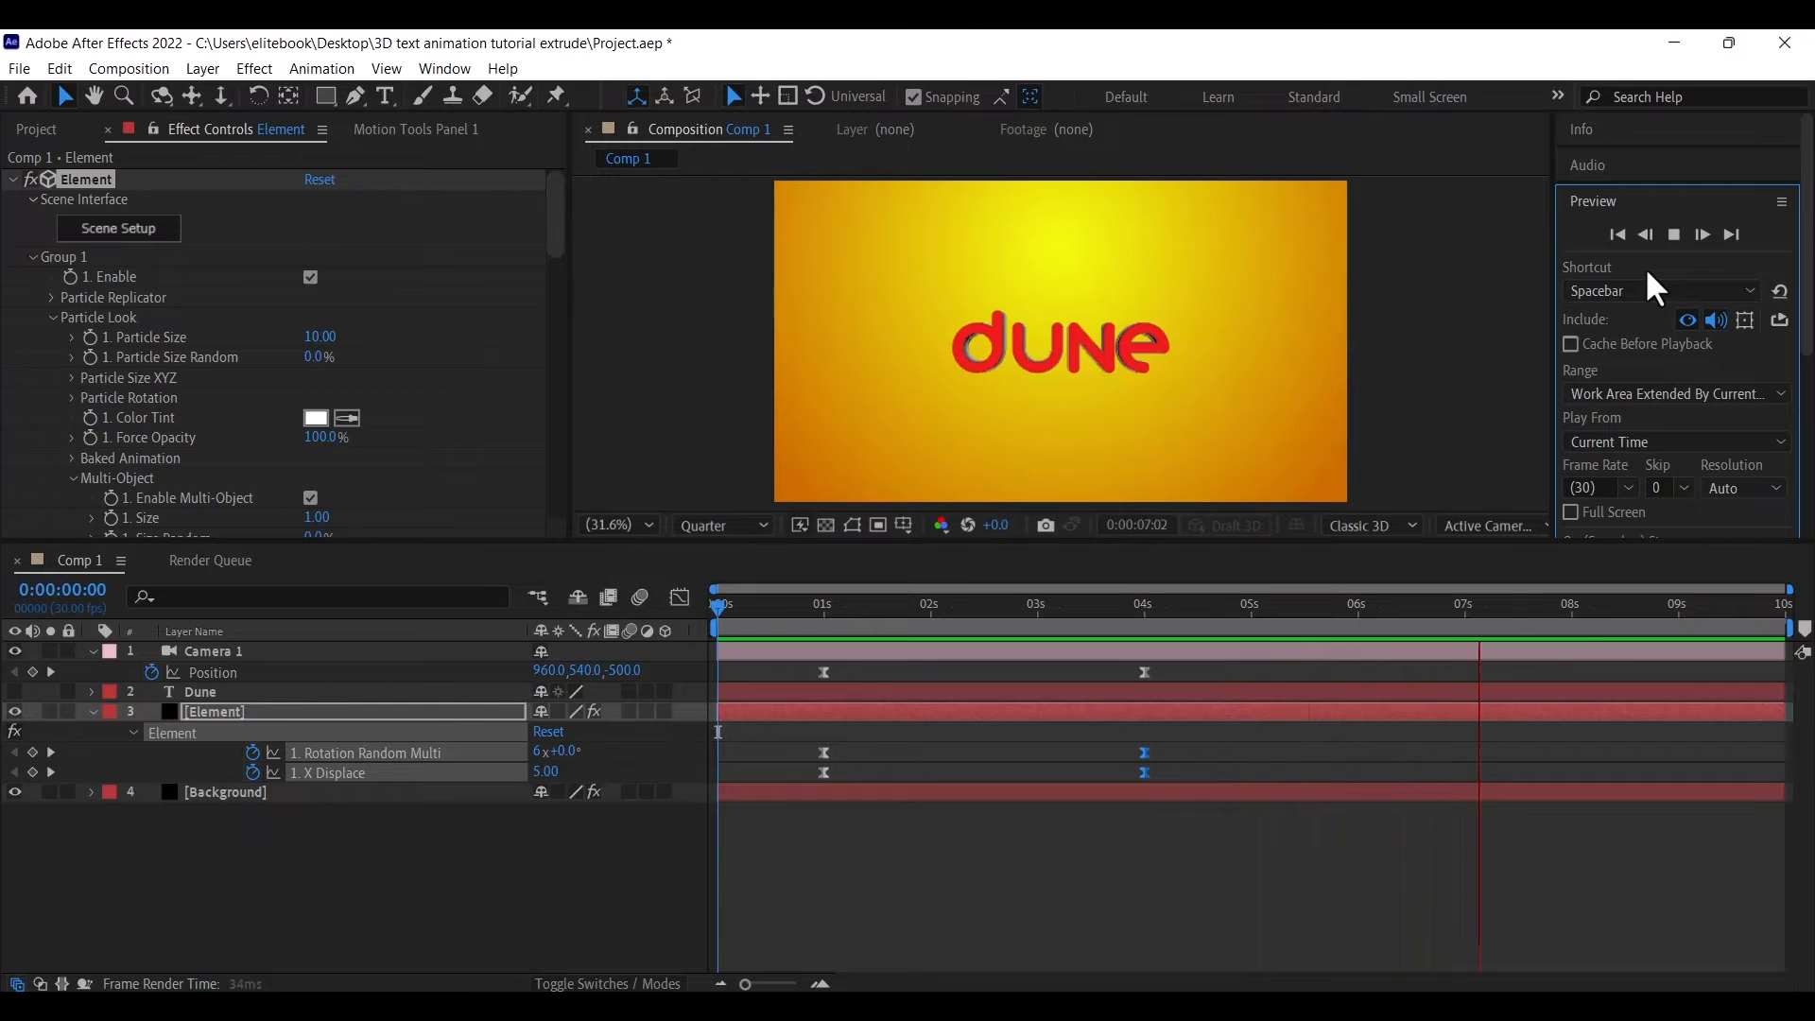
{"action": "left_click", "coordinate": [1505, 610]}
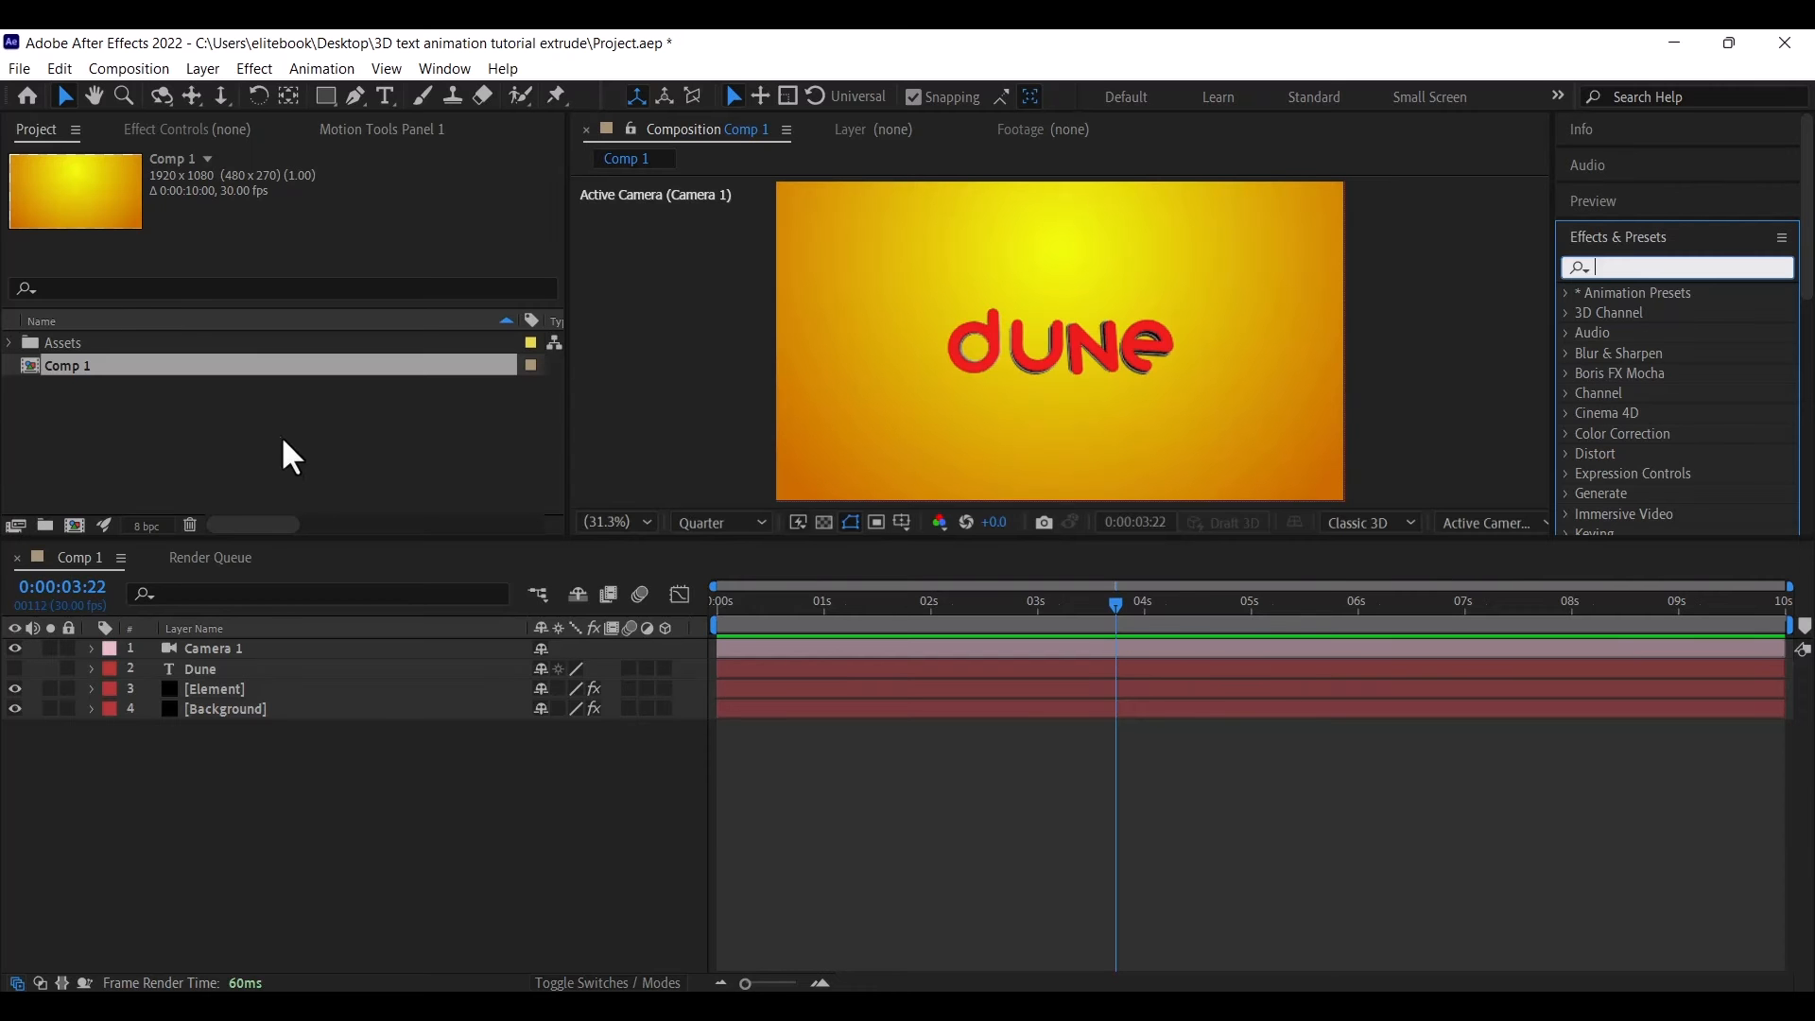
Create a new 1920 x 1080 composition named RippleMaSK at 30 fps with a duration of 5 seconds
{"action": "left_click", "coordinate": [149, 67]}
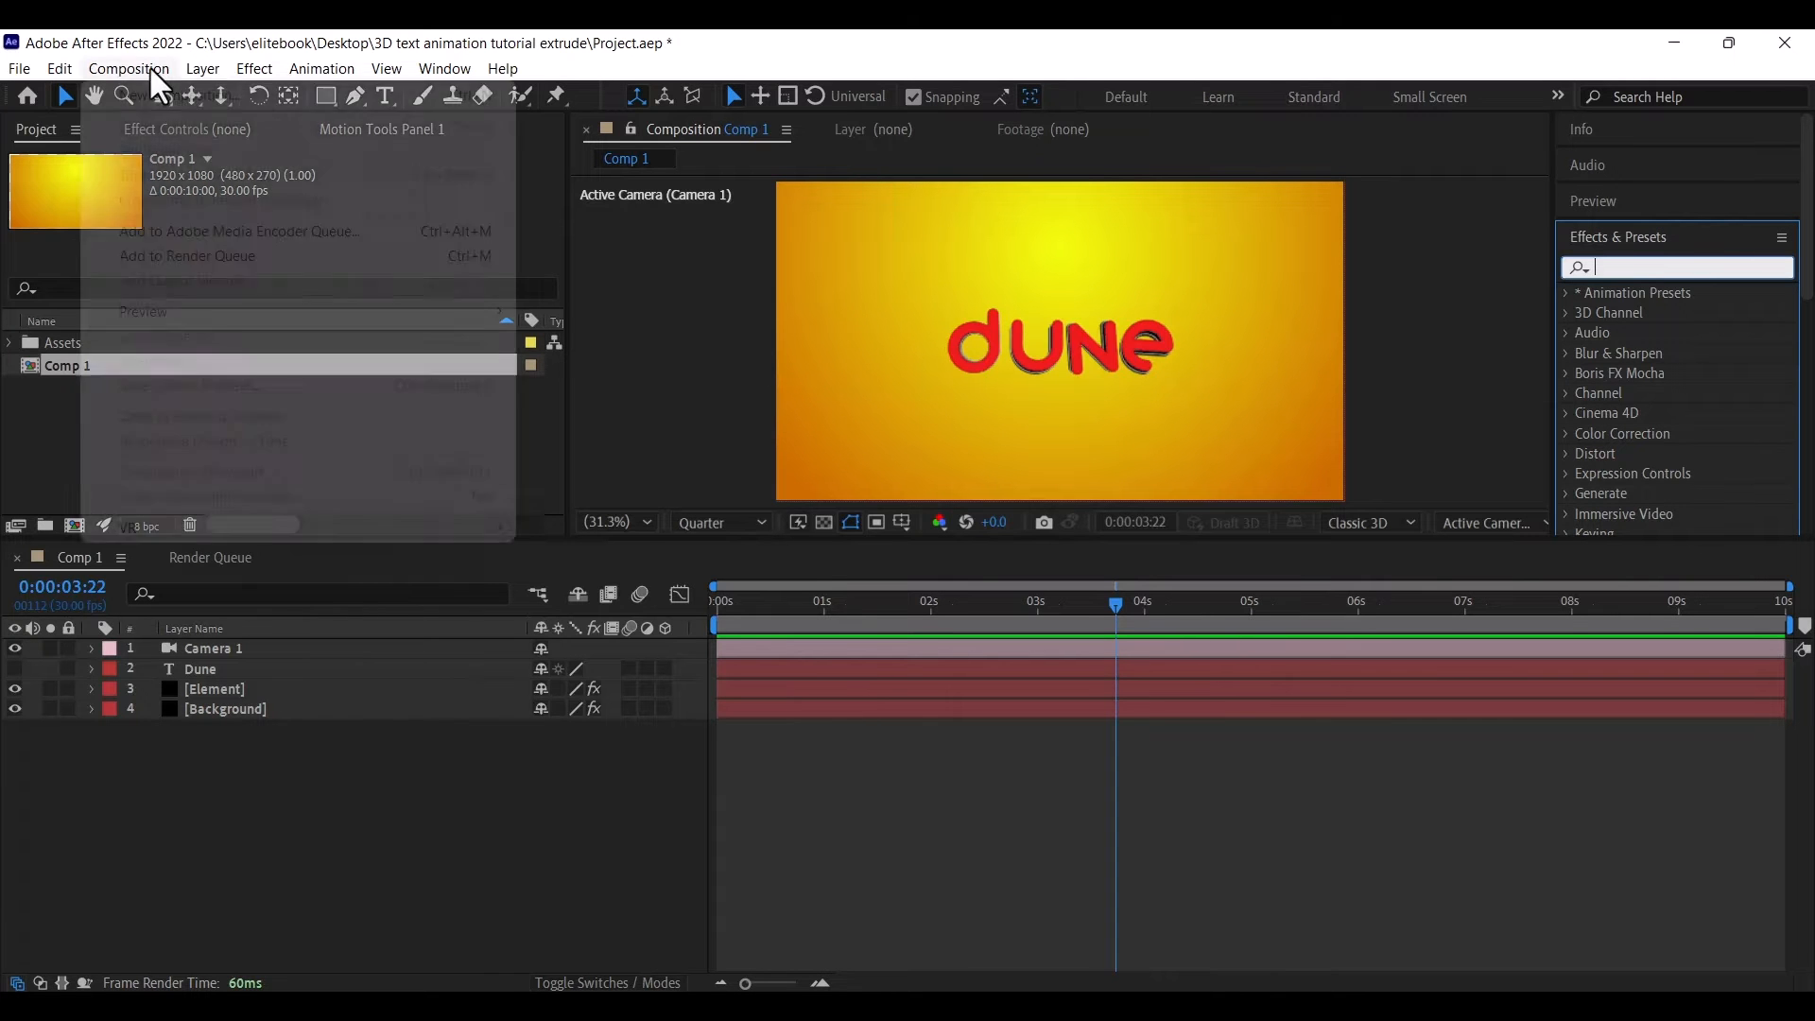
{"action": "left_click", "coordinate": [187, 116]}
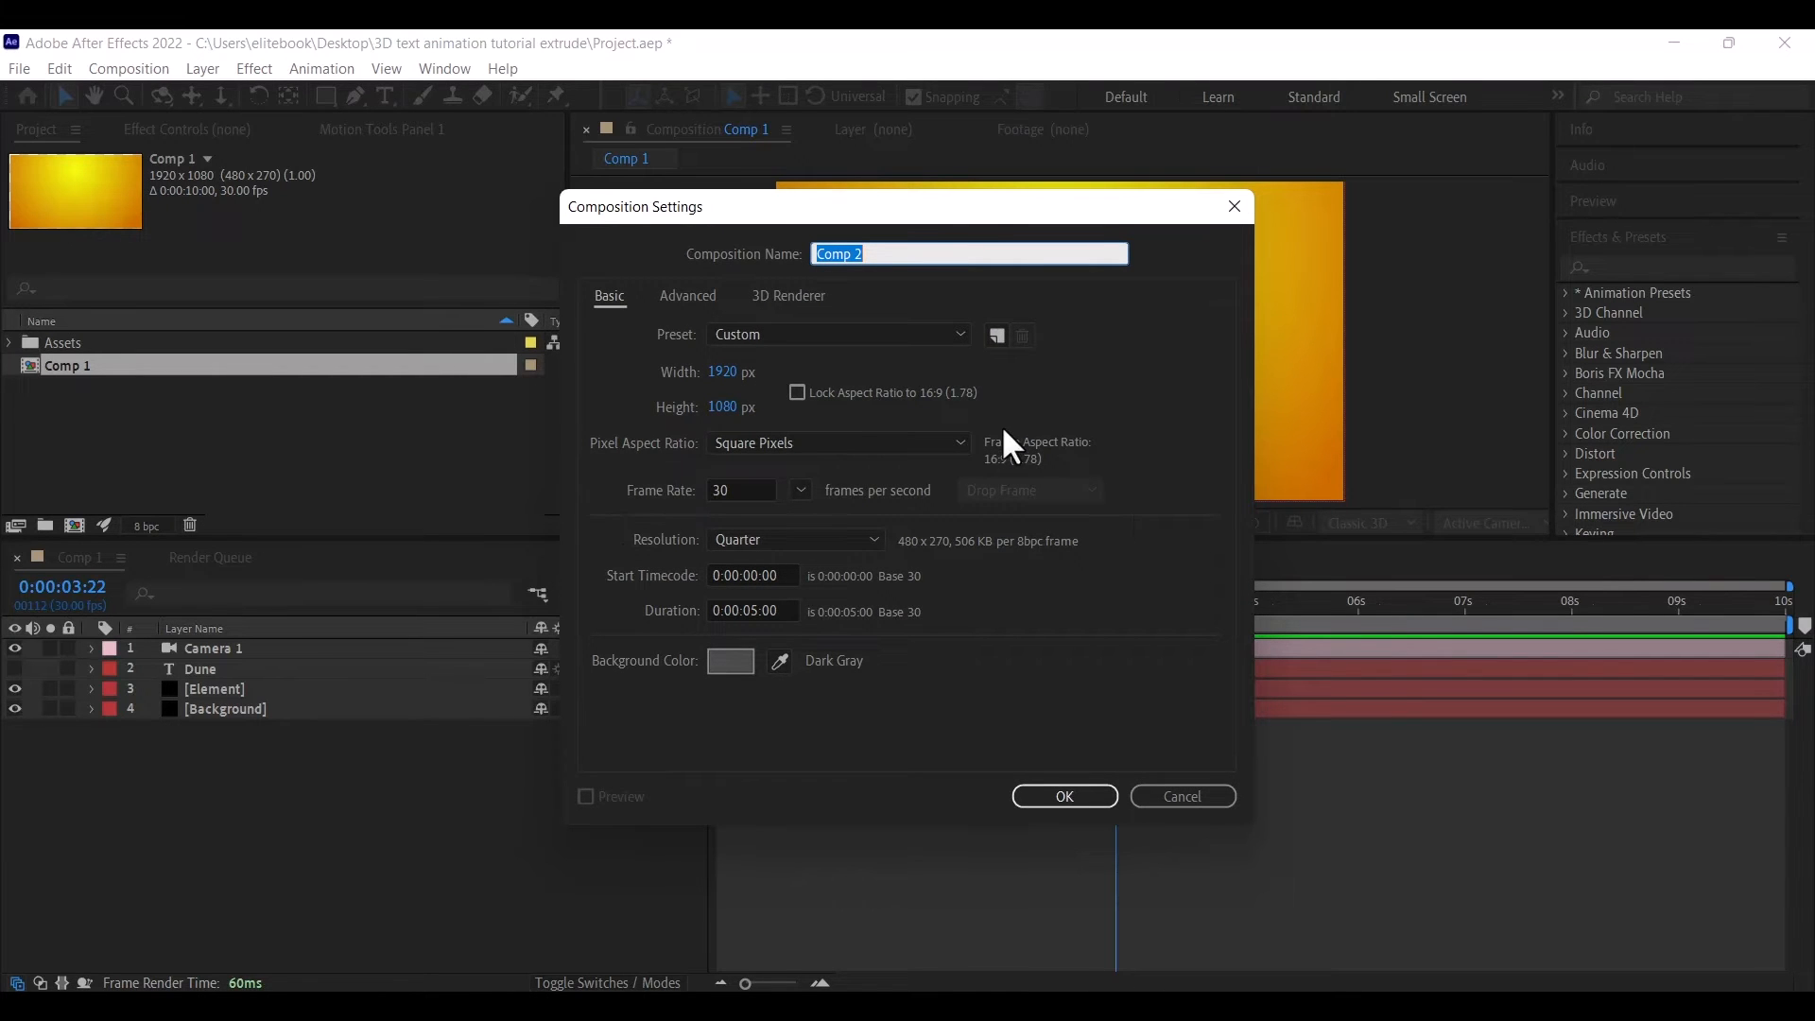
{"action": "type", "text": "Ripple"}
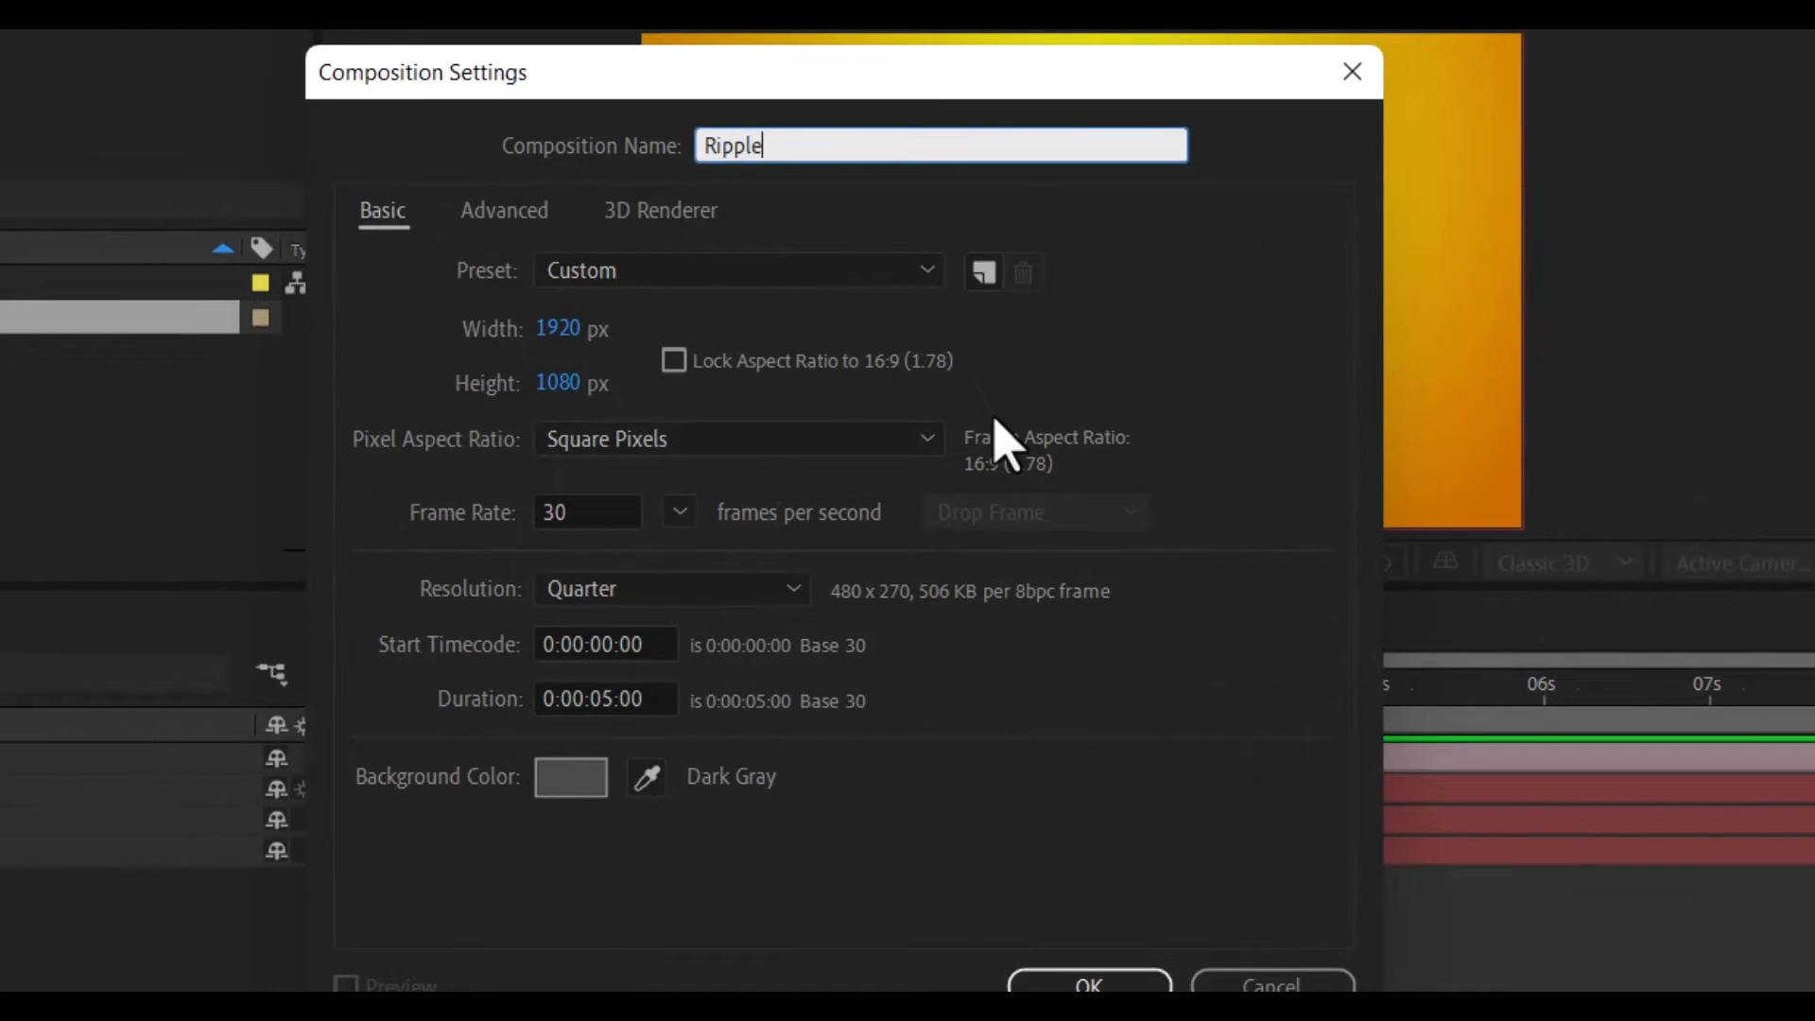
{"action": "type", "text": "MaSK"}
{"action": "left_click", "coordinate": [609, 699]}
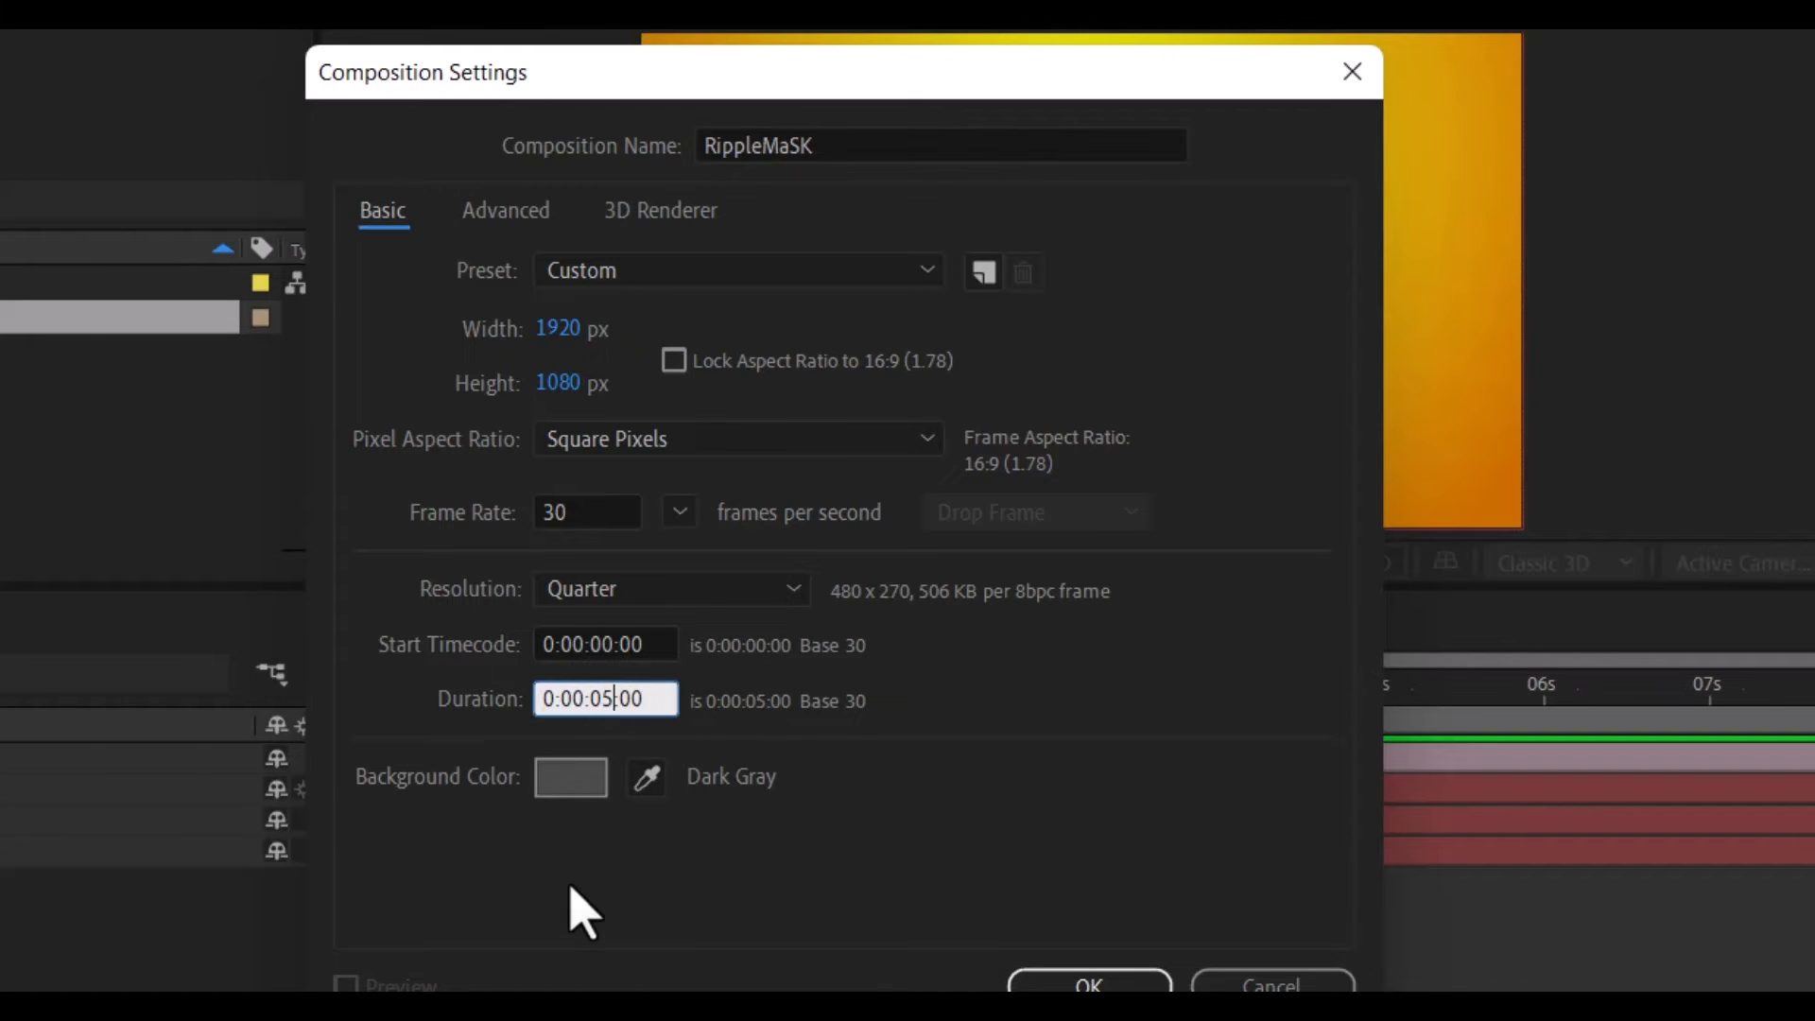
{"action": "key", "text": "BackSpace"}
{"action": "type", "text": "5"}
{"action": "left_click", "coordinate": [1087, 983]}
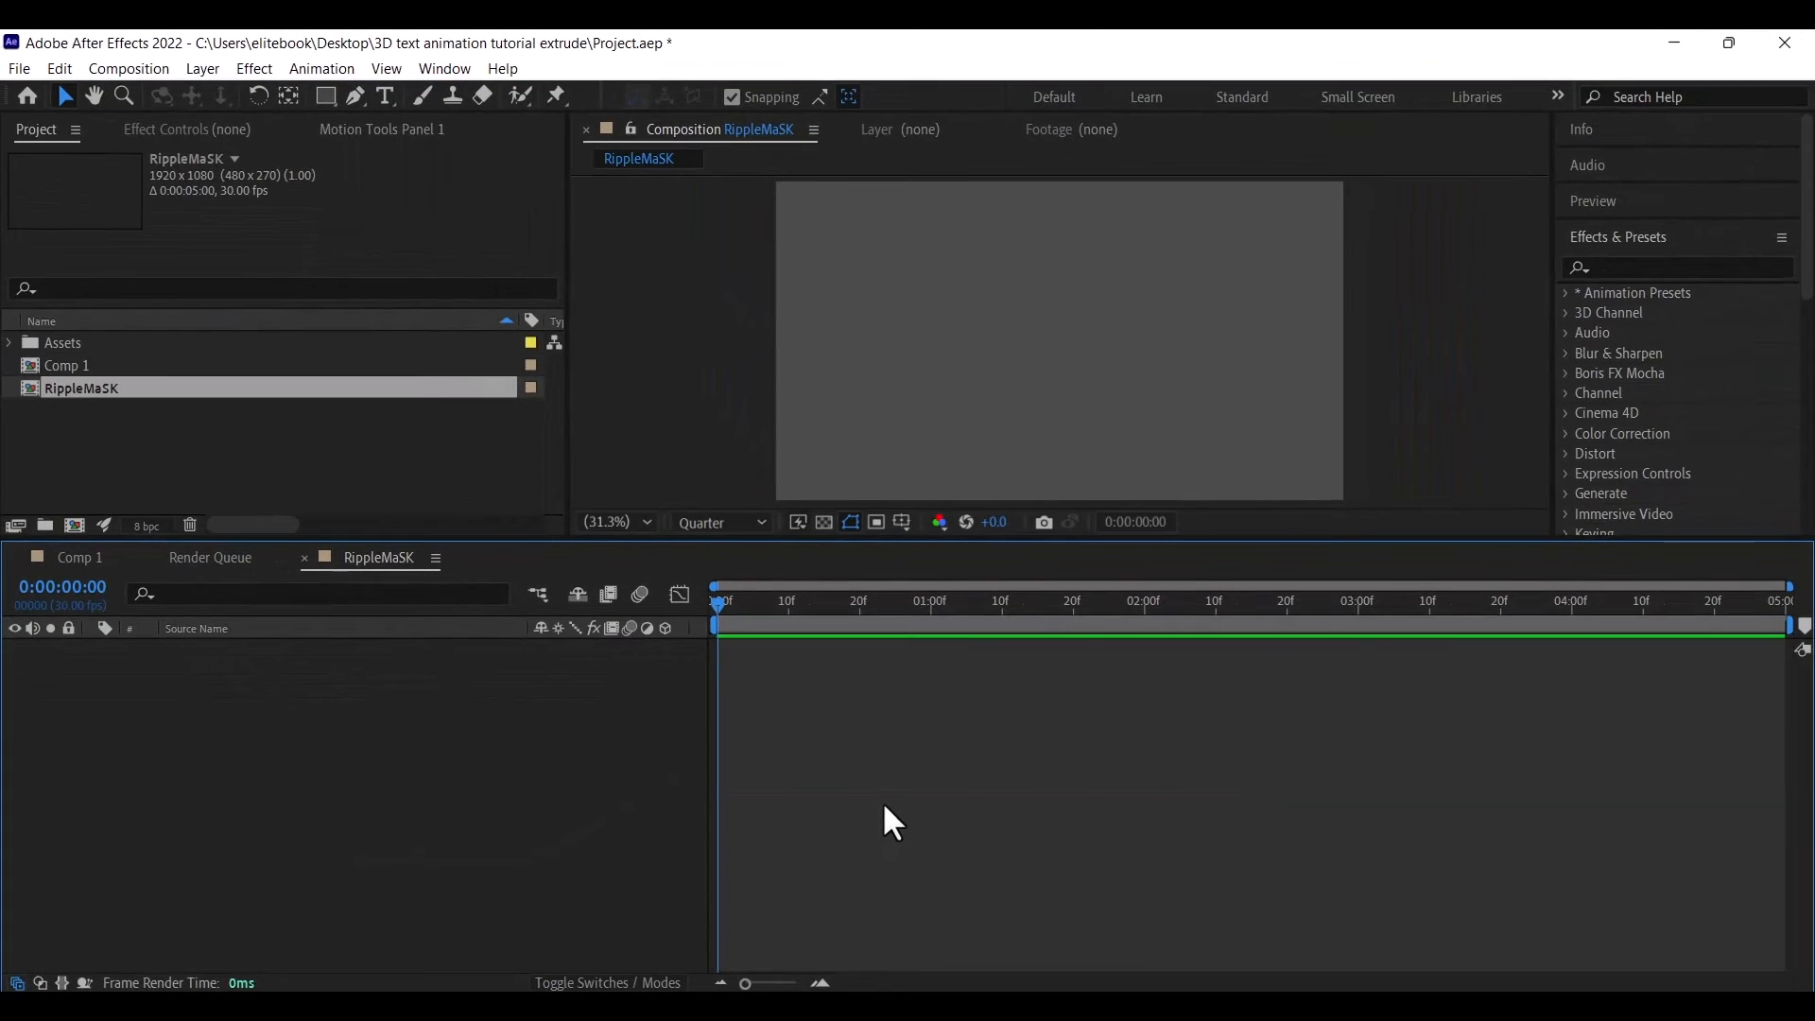
Add a black 1920 x 1080 solid named Ripple to the RippleMaSK composition
{"action": "key", "text": "ctrl+5"}
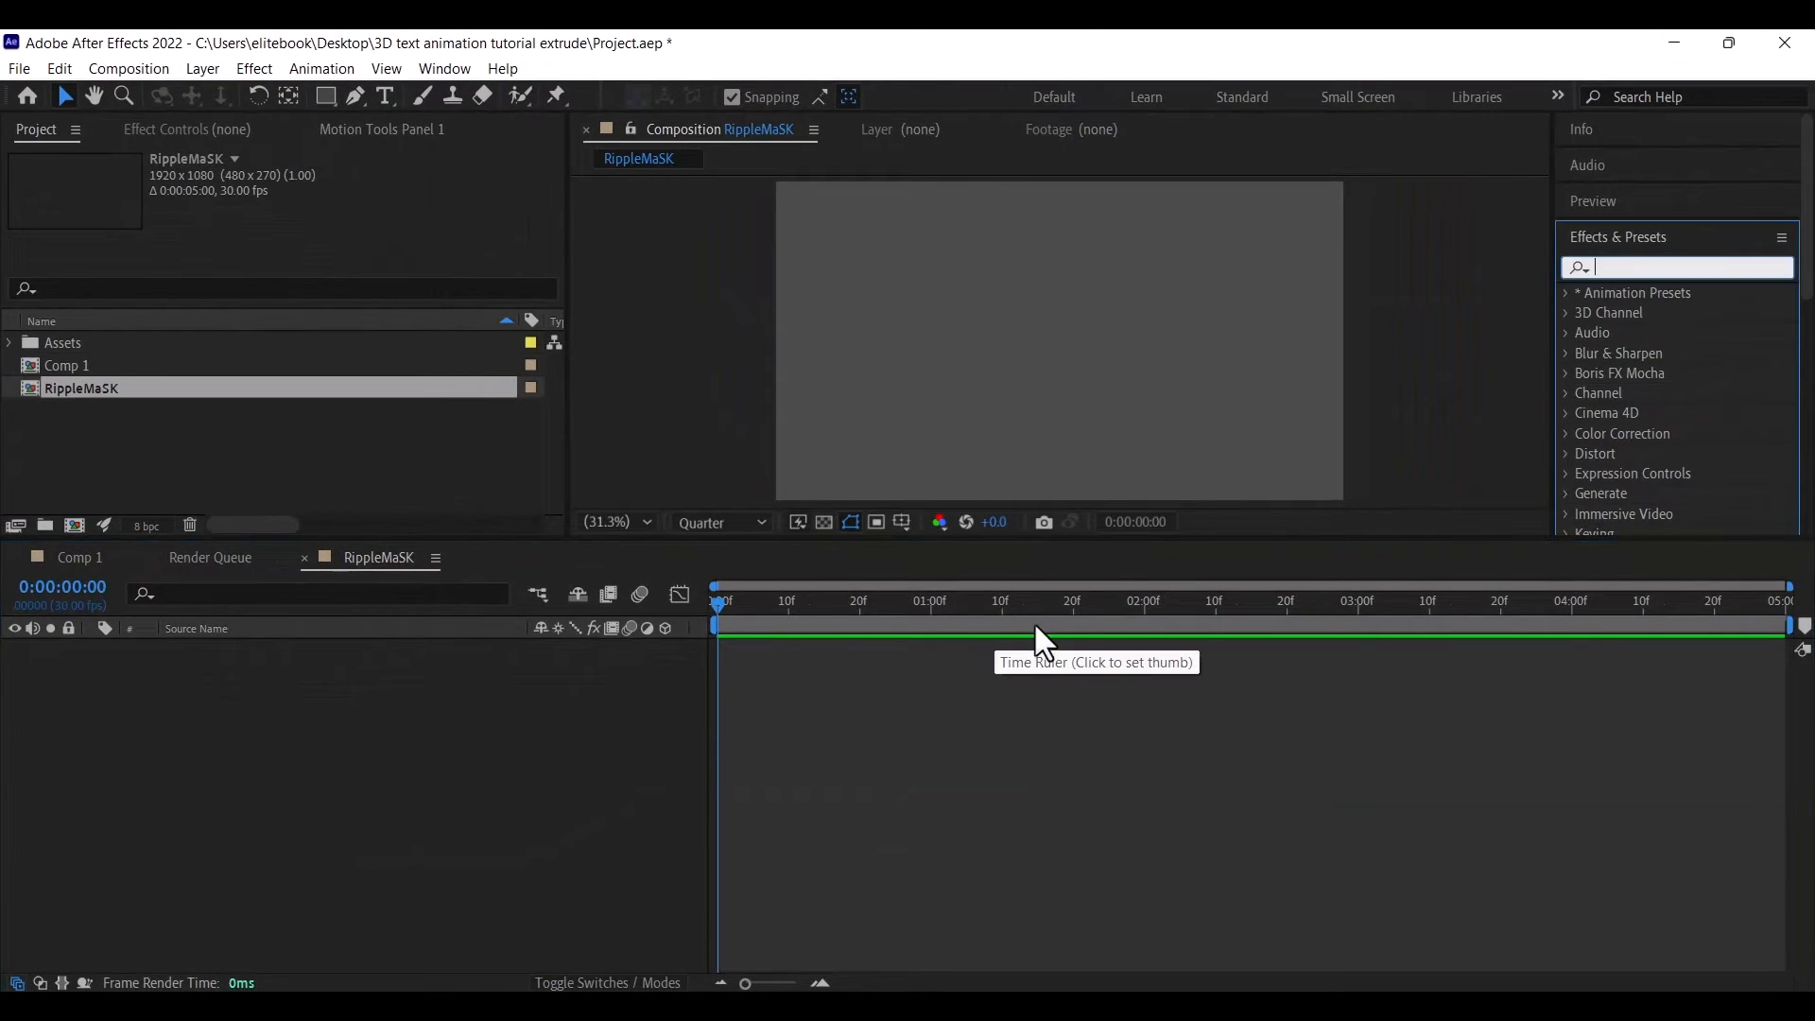
{"action": "right_click", "coordinate": [422, 693]}
{"action": "mouse_move", "coordinate": [508, 696]}
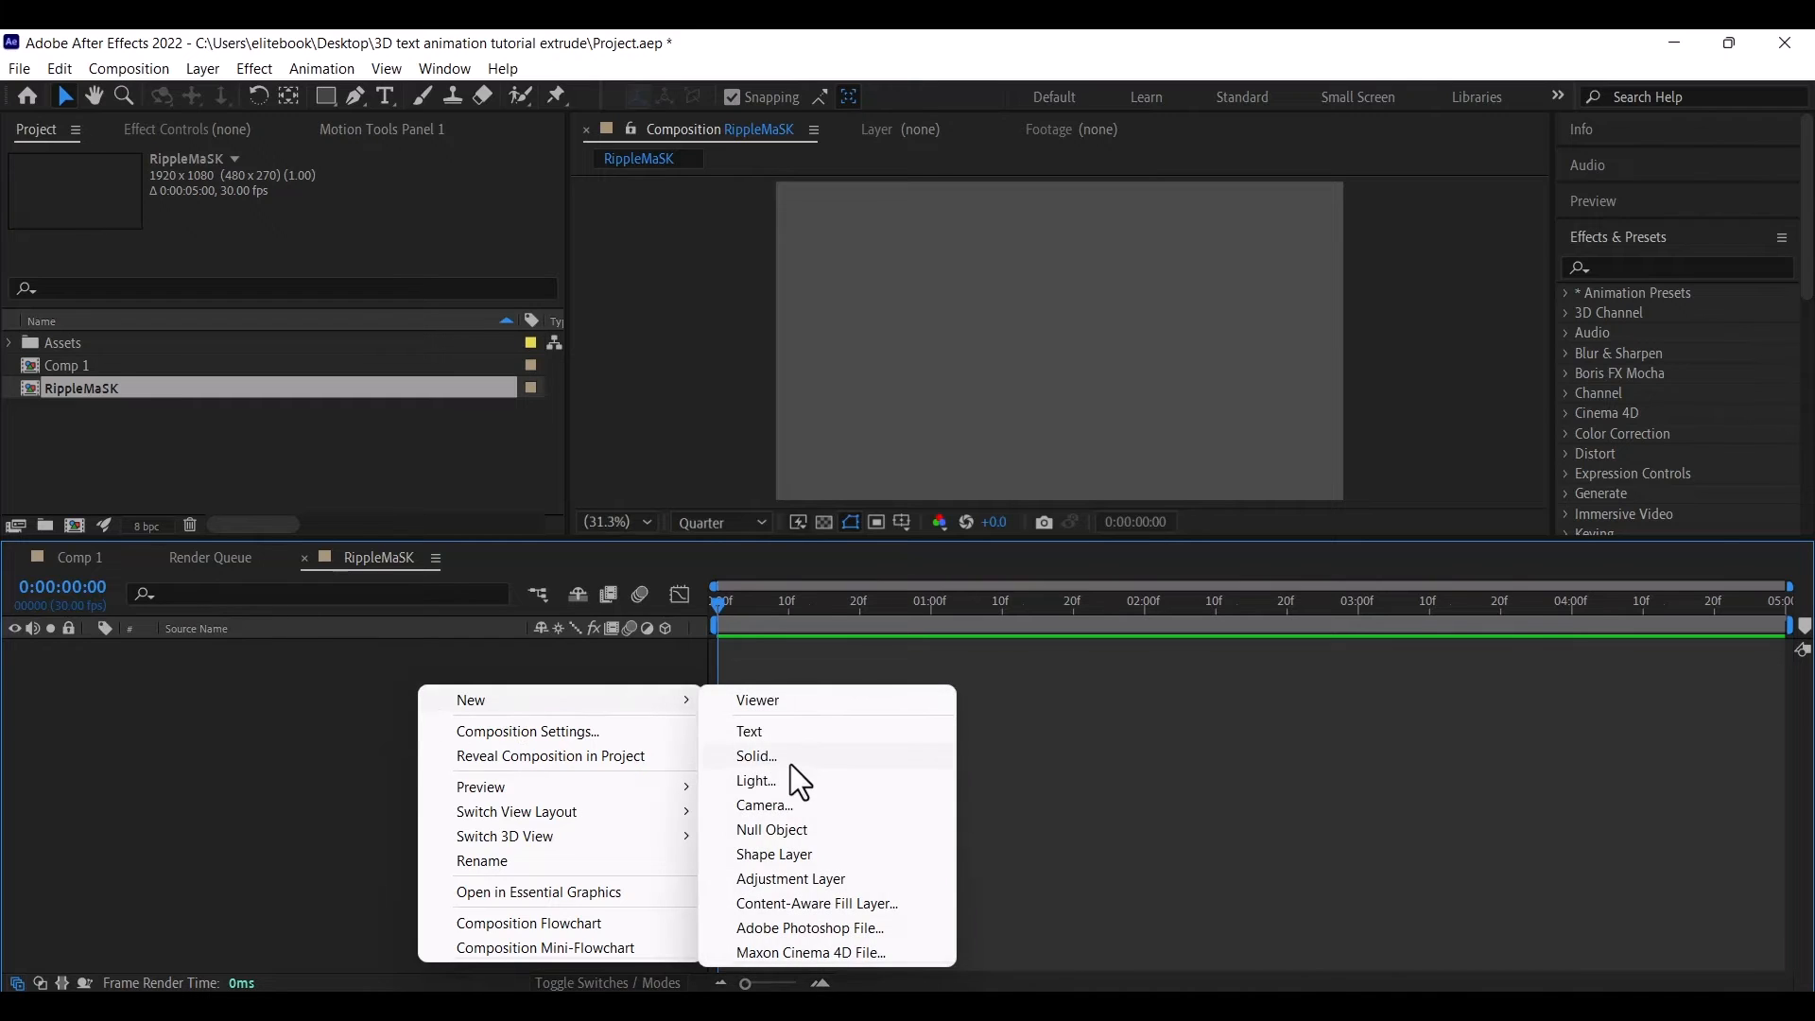
{"action": "left_click", "coordinate": [766, 756]}
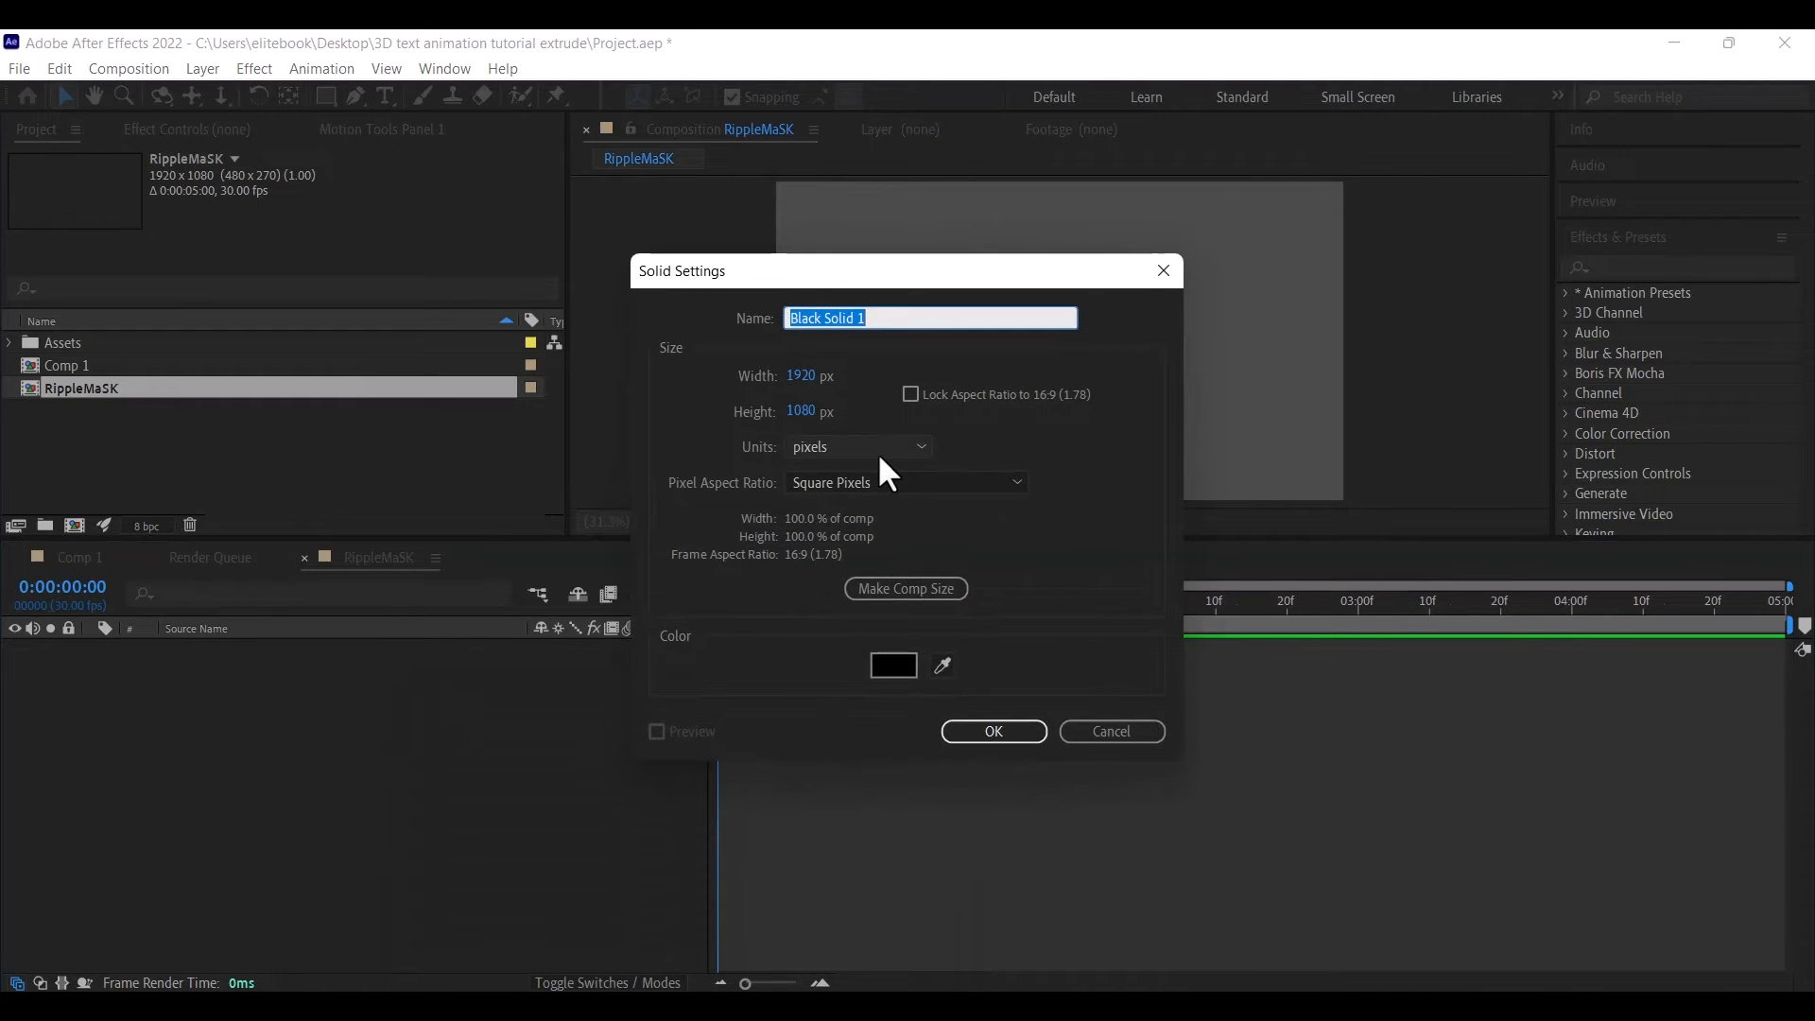
{"action": "type", "text": "rIPPLE"}
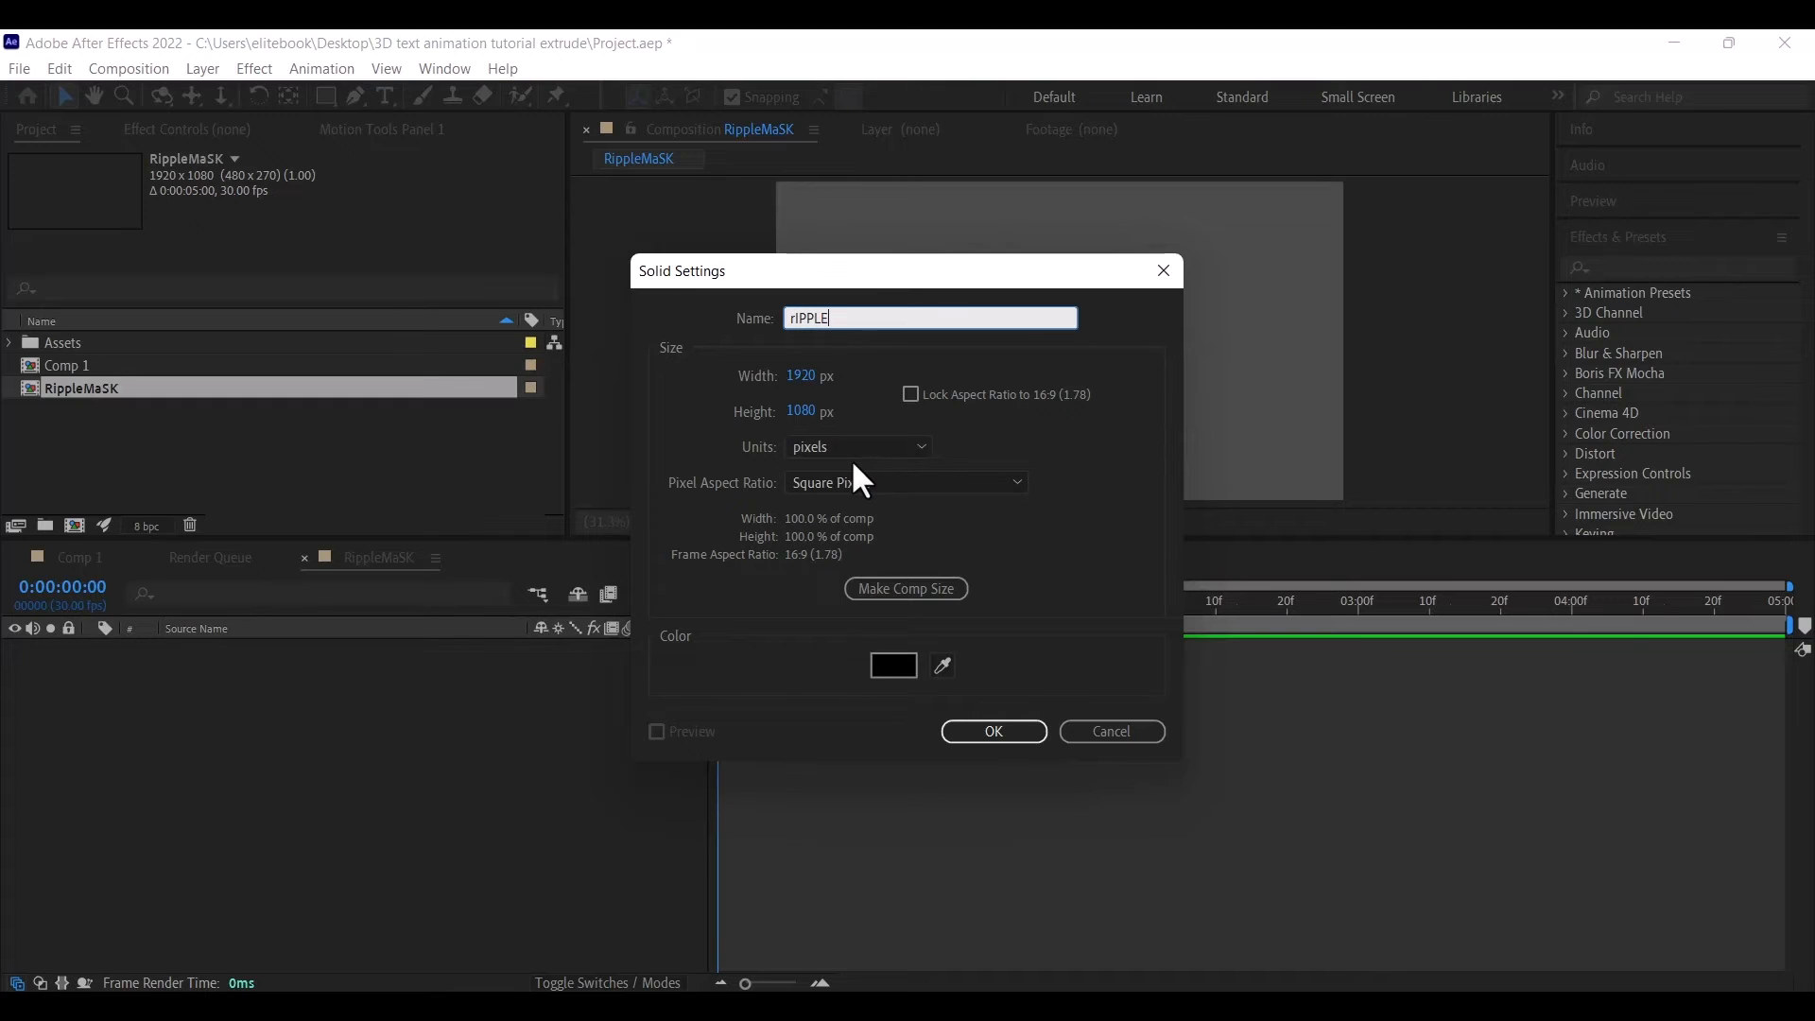
{"action": "key", "text": "BackSpace"}
{"action": "key", "text": "BackSpace"}
{"action": "key", "text": "BackSpace"}
{"action": "key", "text": "BackSpace"}
{"action": "key", "text": "BackSpace"}
{"action": "key", "text": "BackSpace"}
{"action": "type", "text": "Ripple"}
{"action": "left_click", "coordinate": [991, 730]}
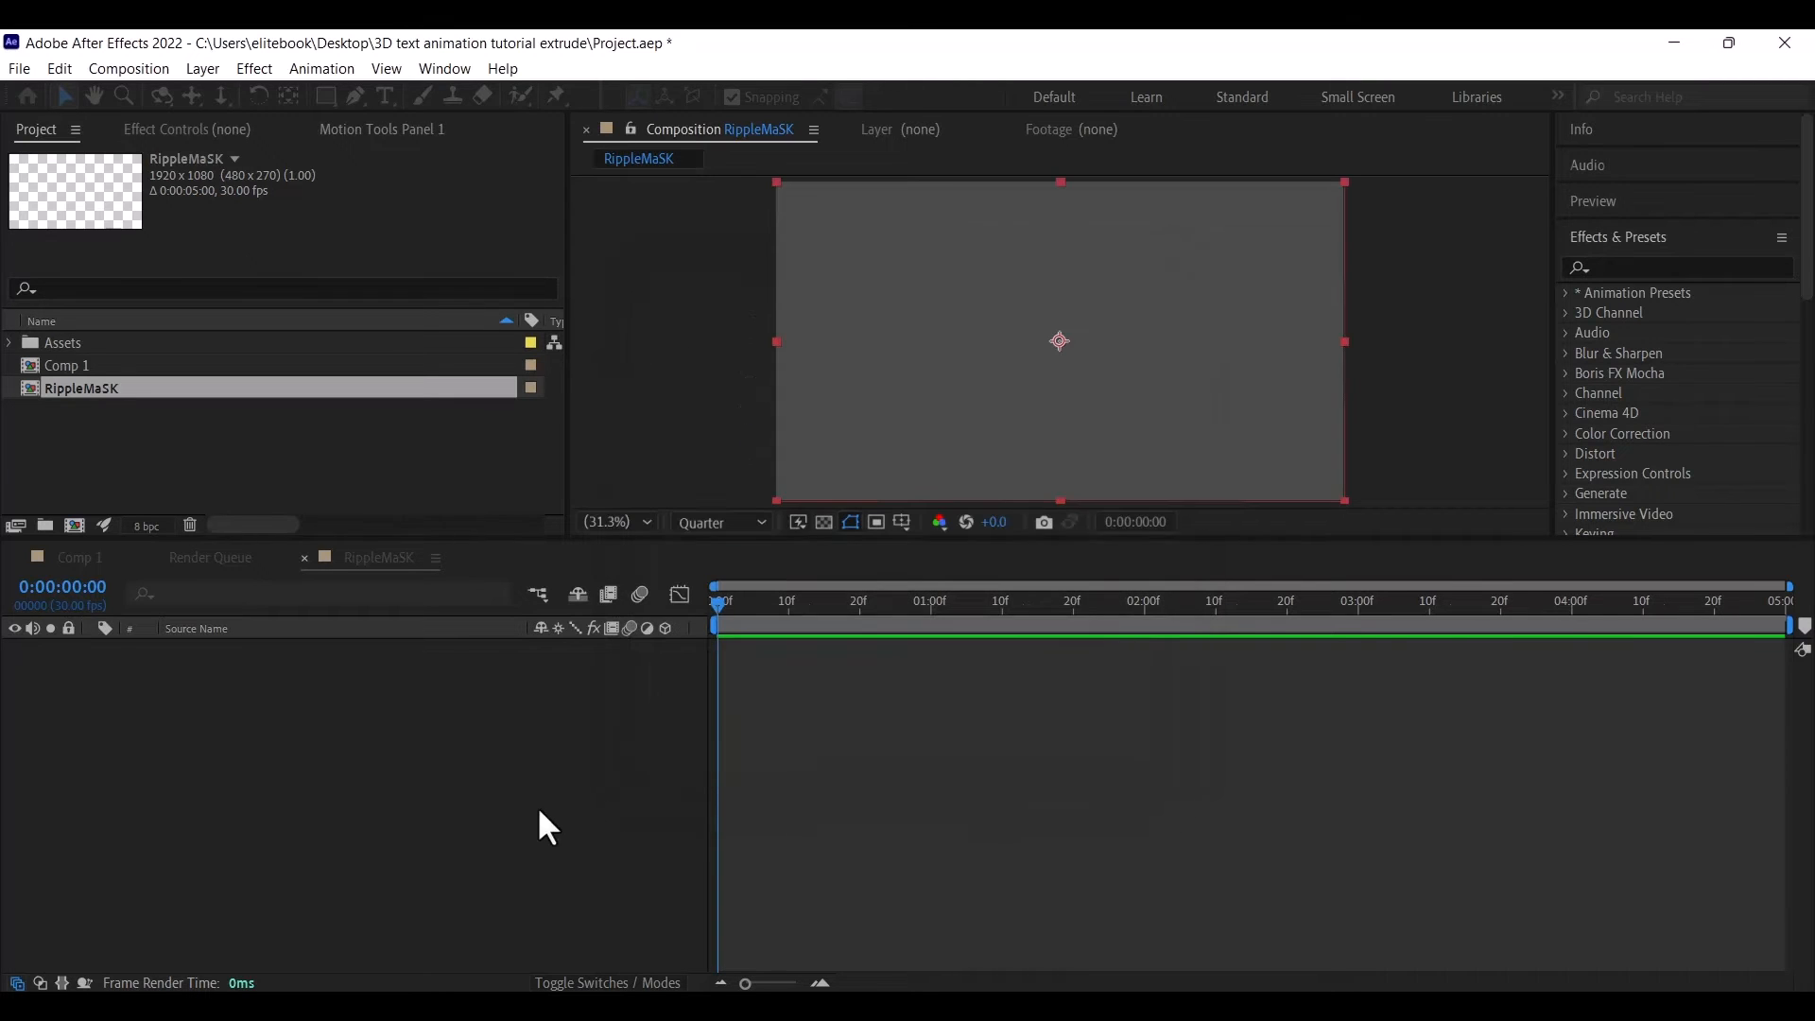
Find the Radio Waves effect and apply it to the Ripple solid
{"action": "left_click", "coordinate": [1629, 268]}
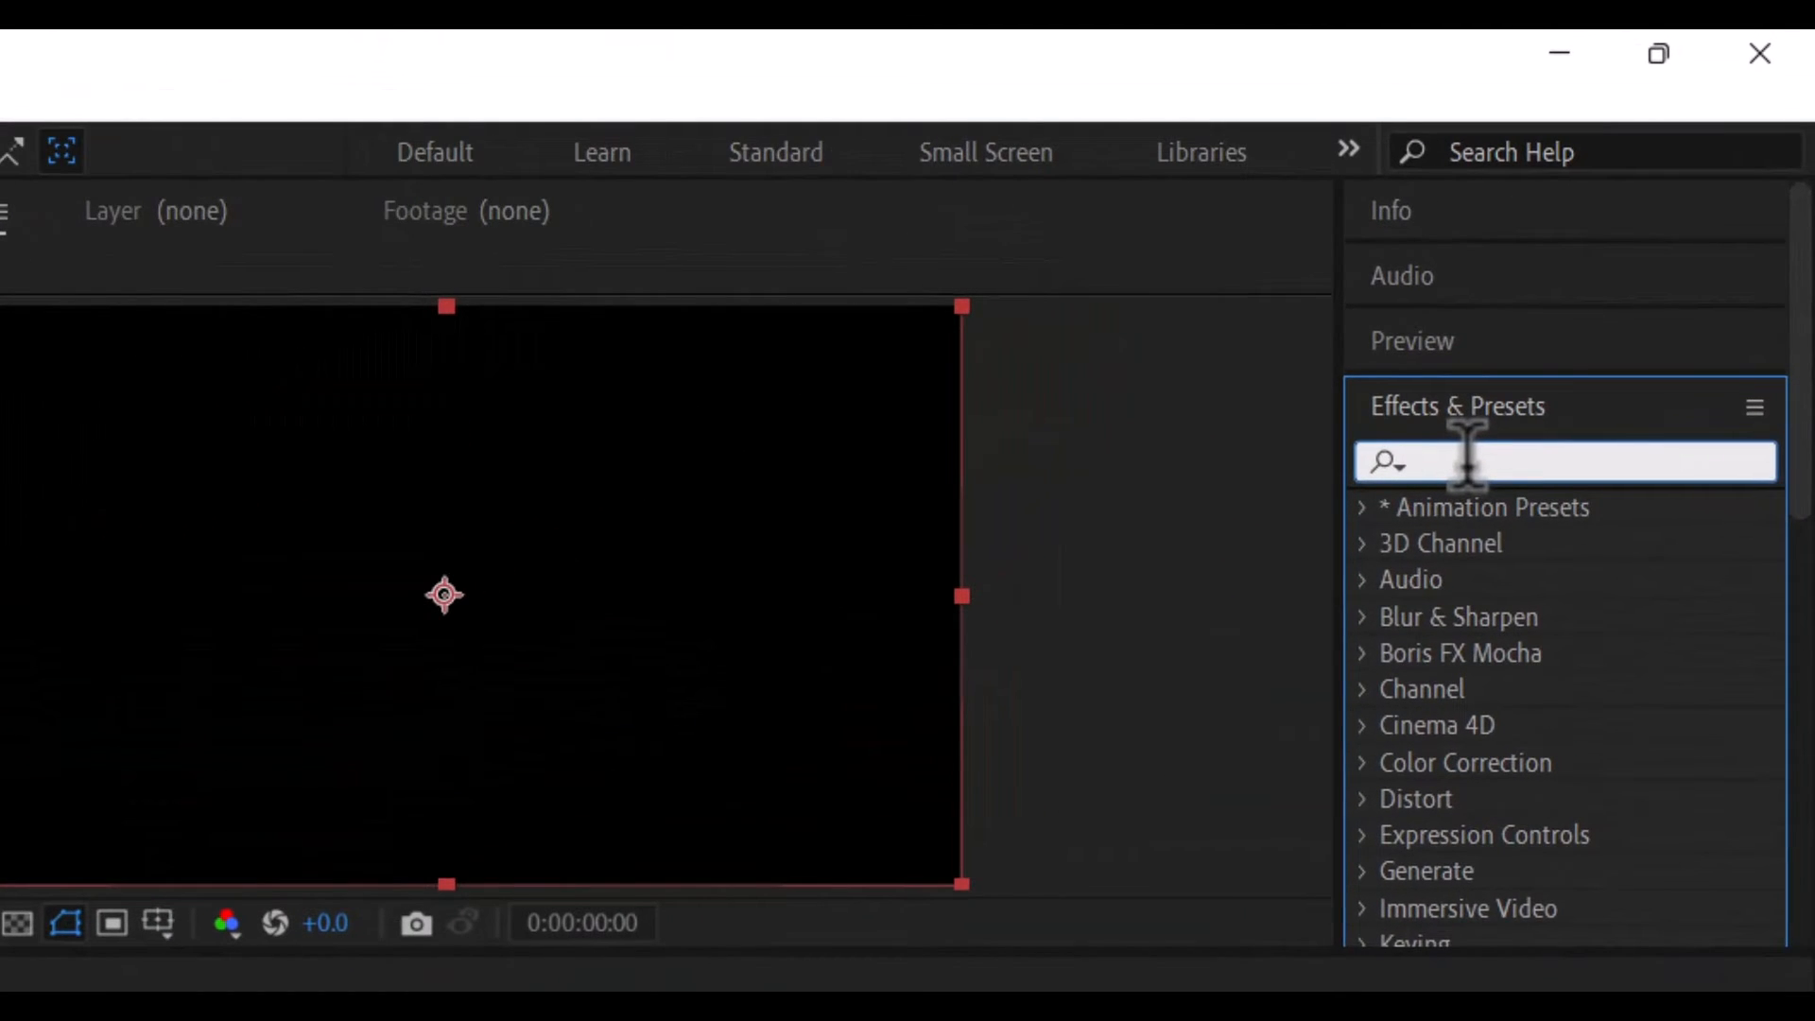
{"action": "type", "text": "Ra"}
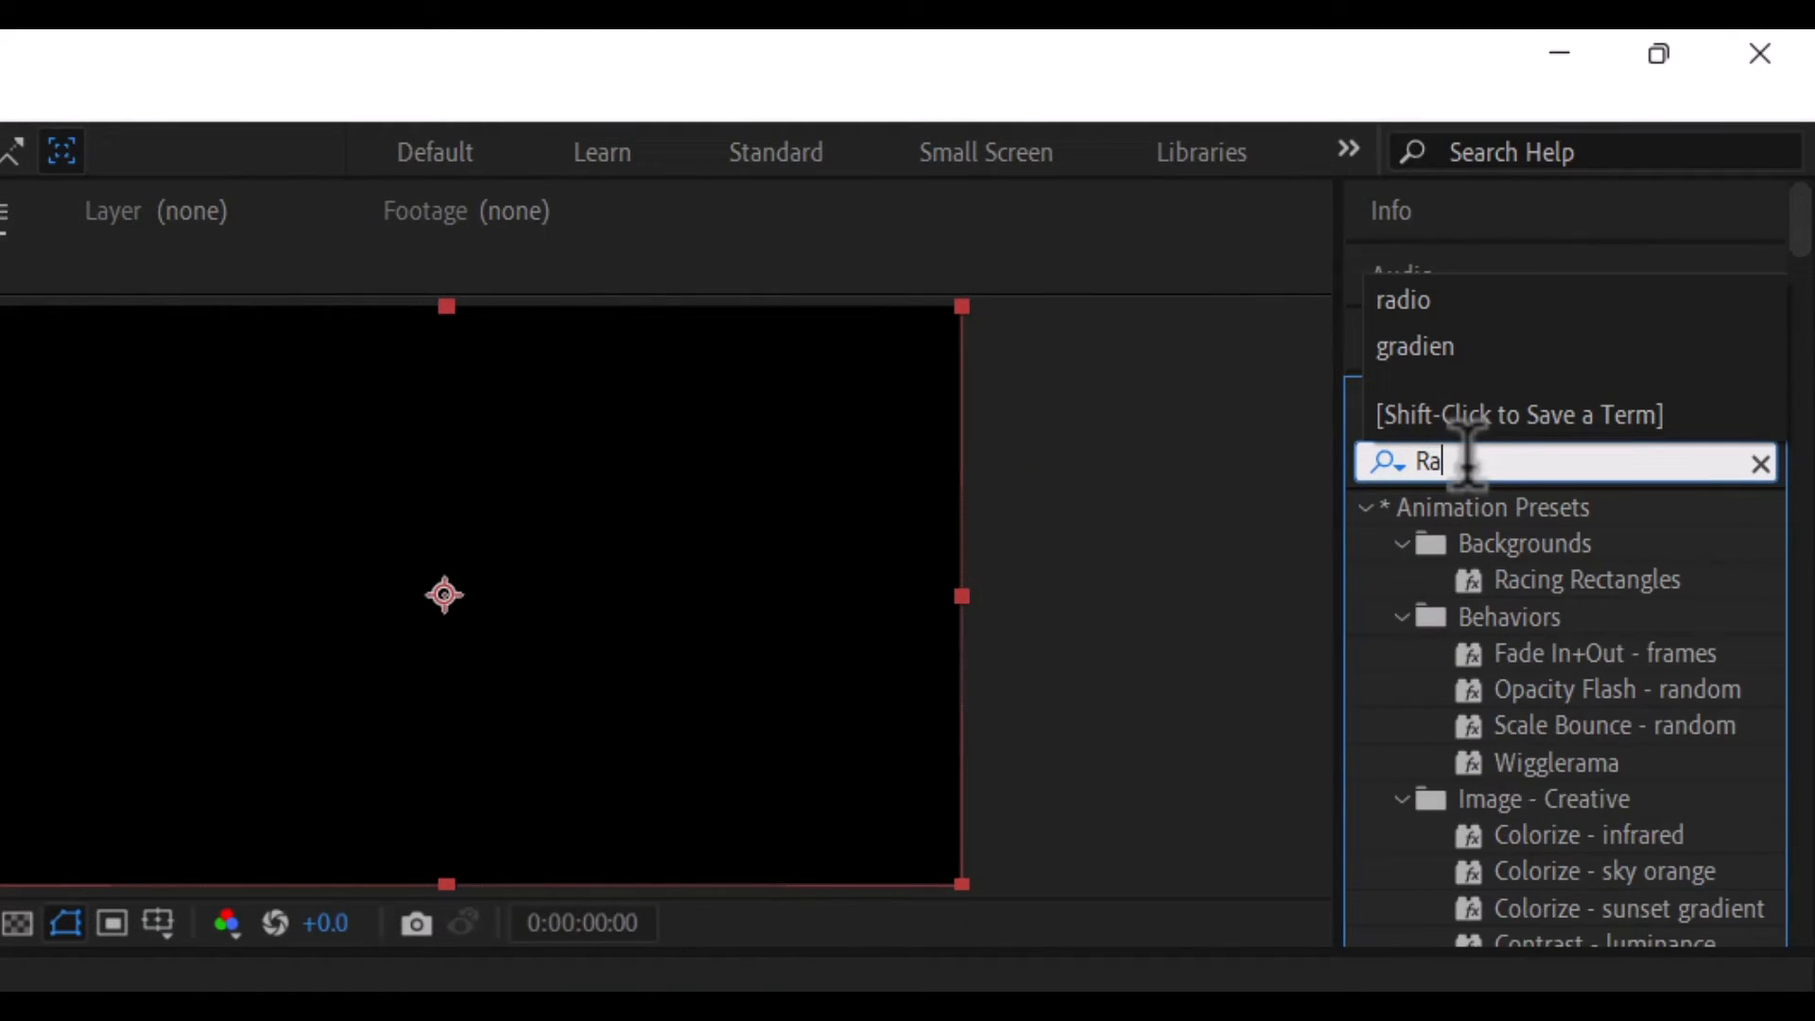
{"action": "type", "text": "dio"}
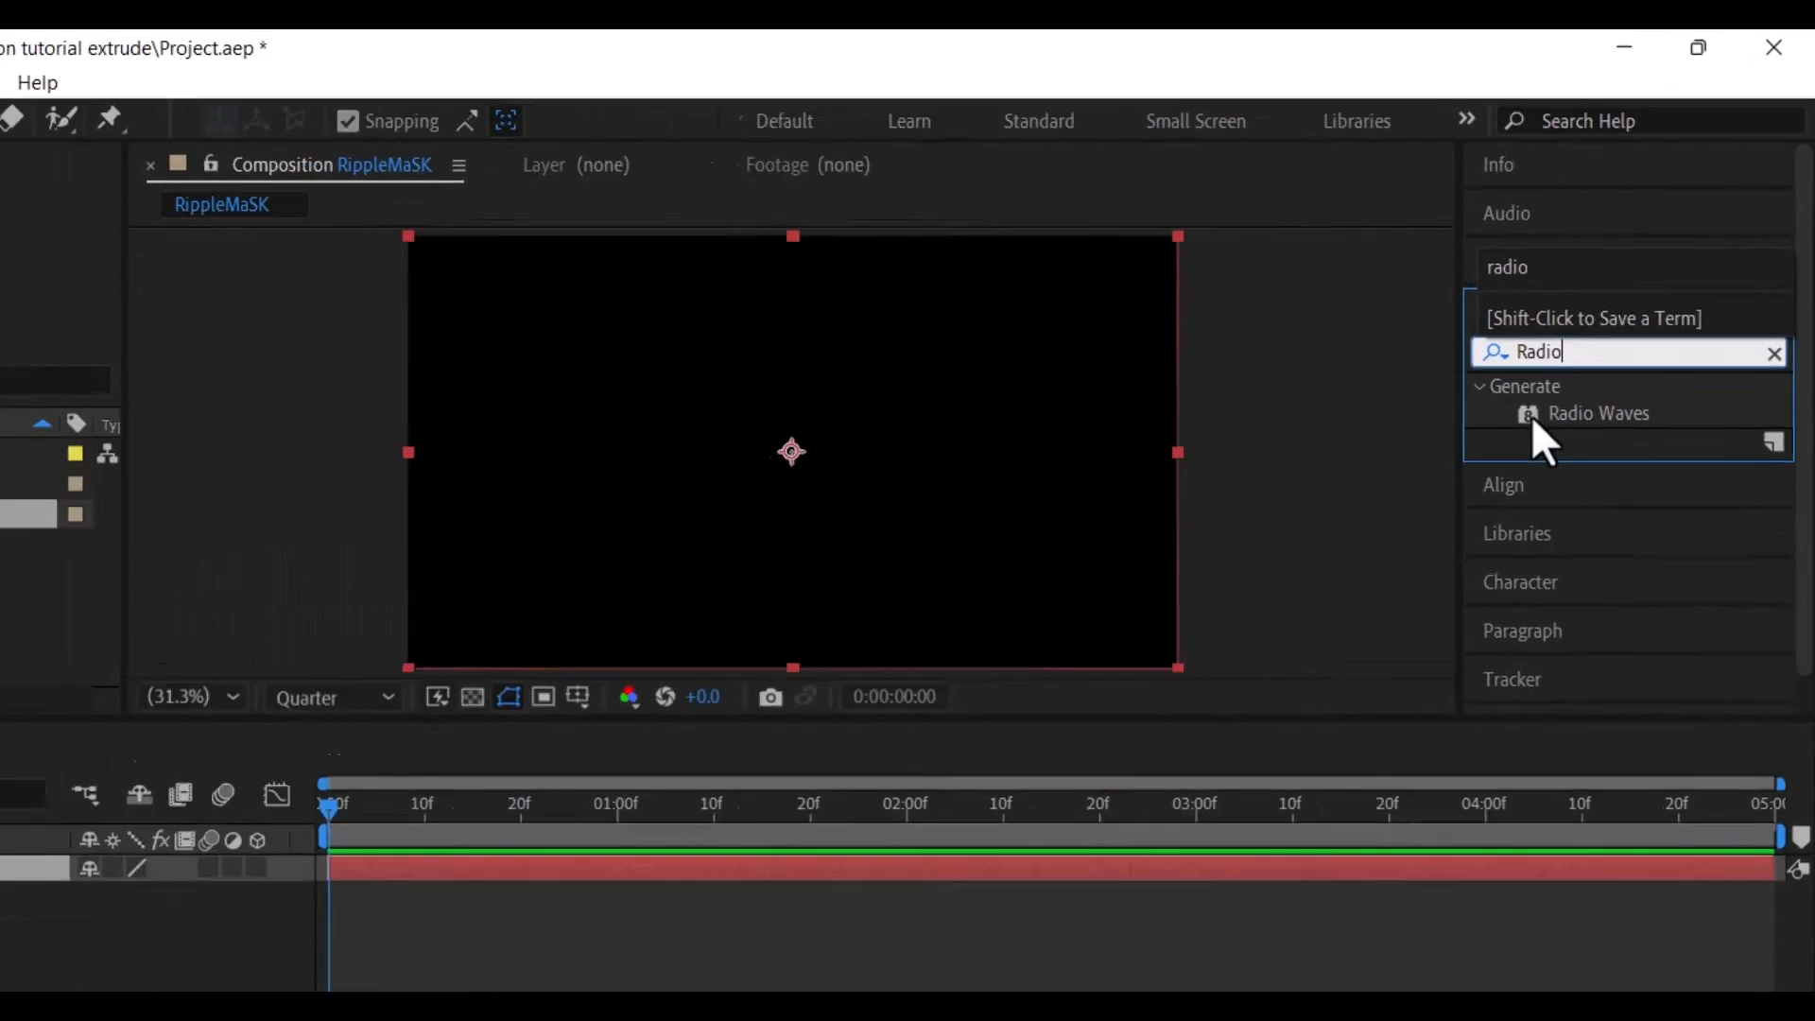
{"action": "left_click_drag", "start_coordinate": [1525, 543], "coordinate": [1169, 686]}
{"action": "left_click_drag", "start_coordinate": [1458, 391], "coordinate": [242, 649]}
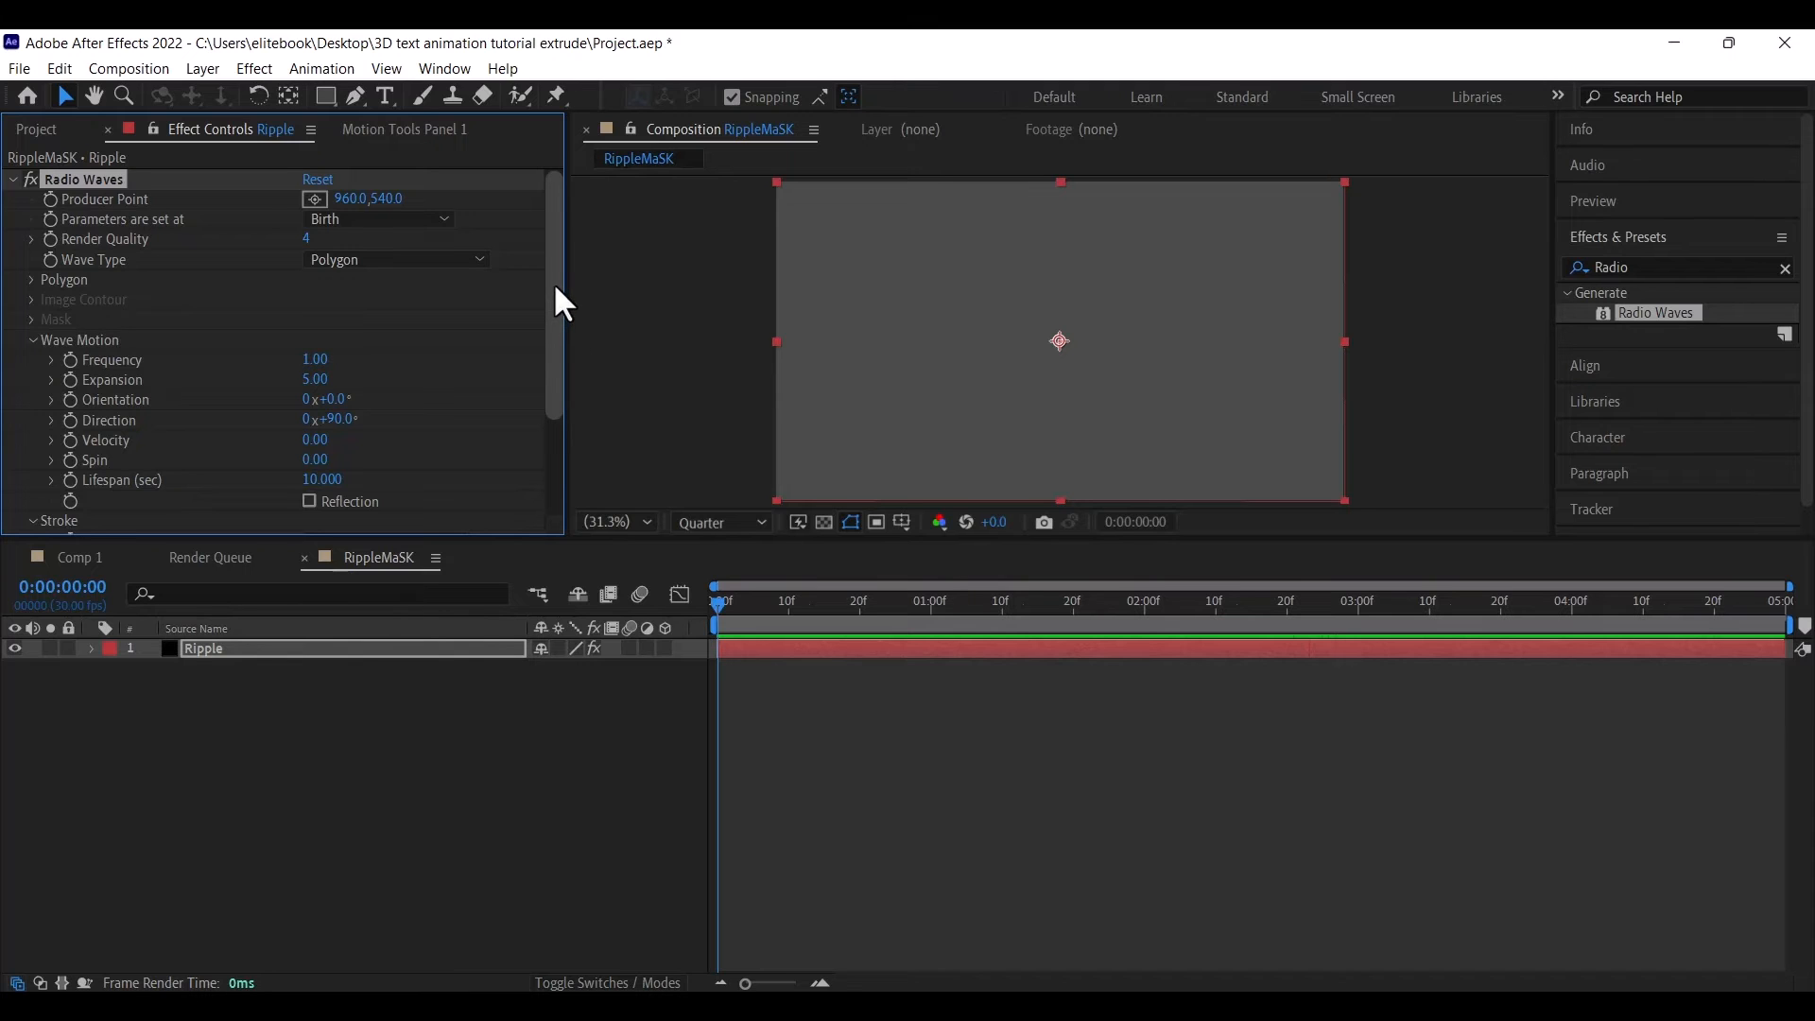
Set the Radio Waves Wave Motion values to Frequency 0, Expansion 12 and Lifespan 4 seconds
{"action": "mouse_move", "coordinate": [555, 288]}
{"action": "left_mouse_down"}
{"action": "mouse_move", "coordinate": [555, 413]}
{"action": "mouse_move", "coordinate": [550, 286]}
{"action": "left_mouse_up"}
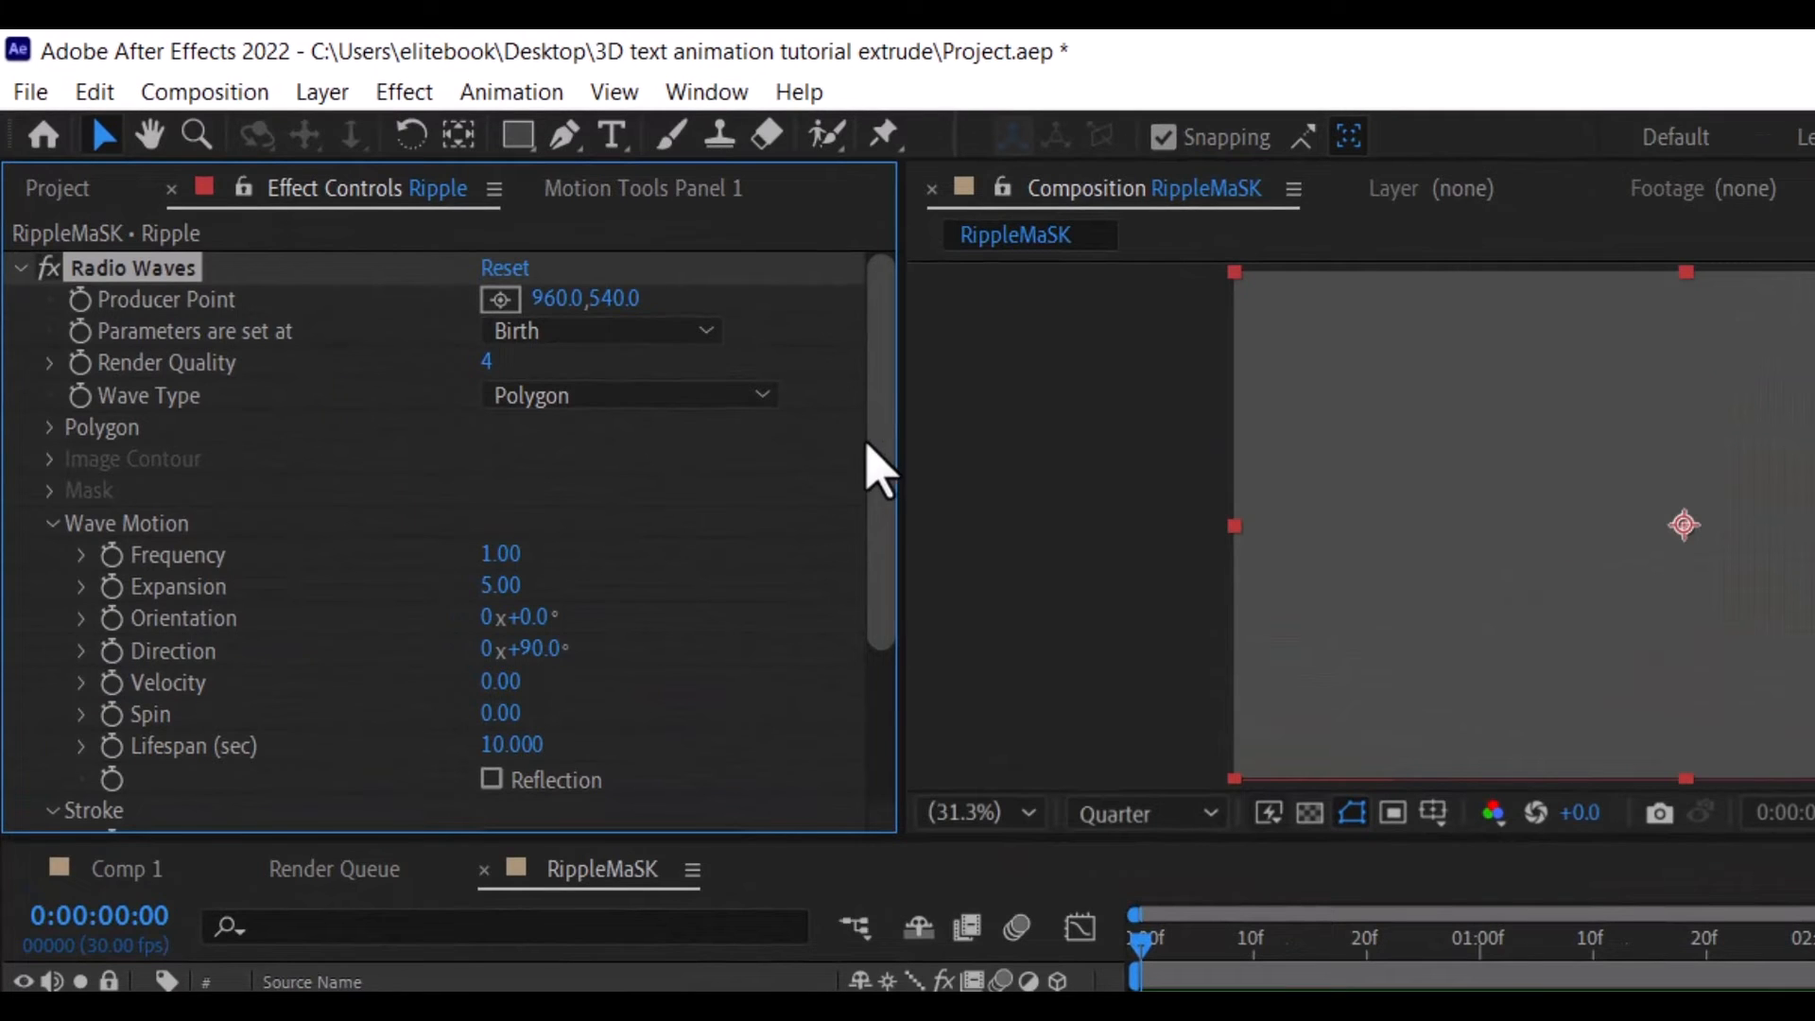
{"action": "left_click_drag", "start_coordinate": [876, 466], "coordinate": [884, 490]}
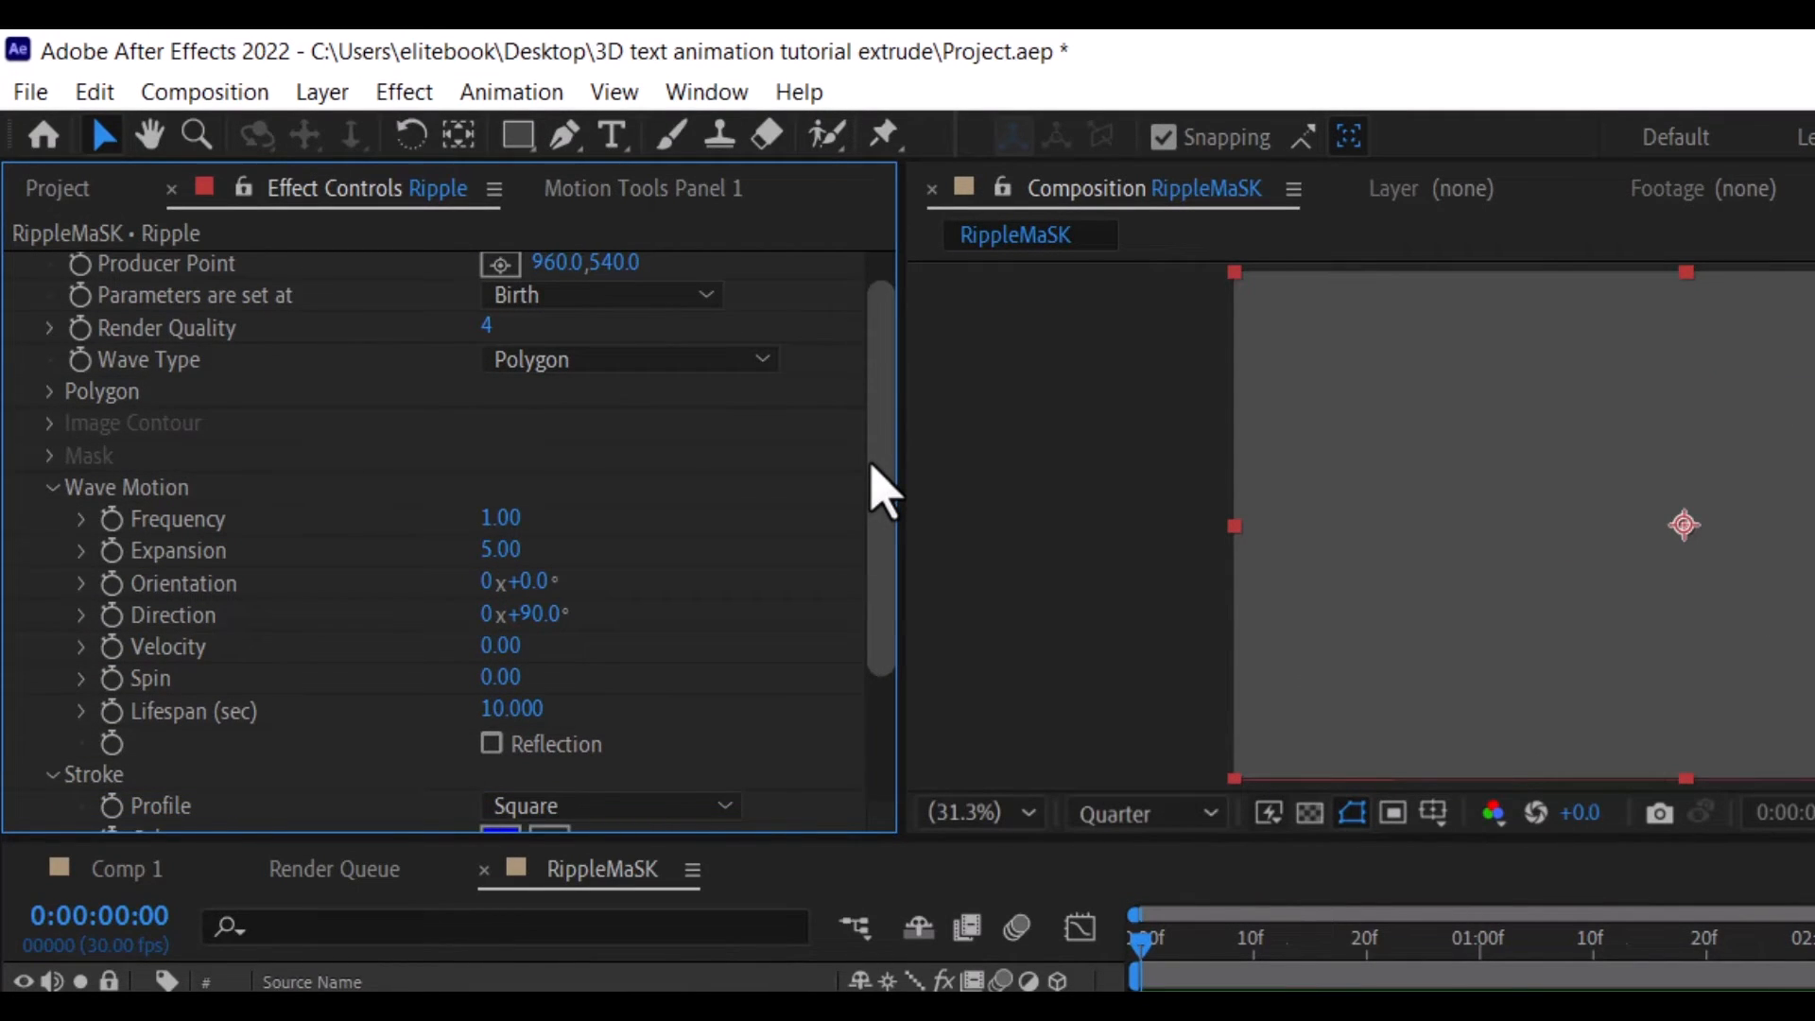
{"action": "left_click", "coordinate": [501, 518]}
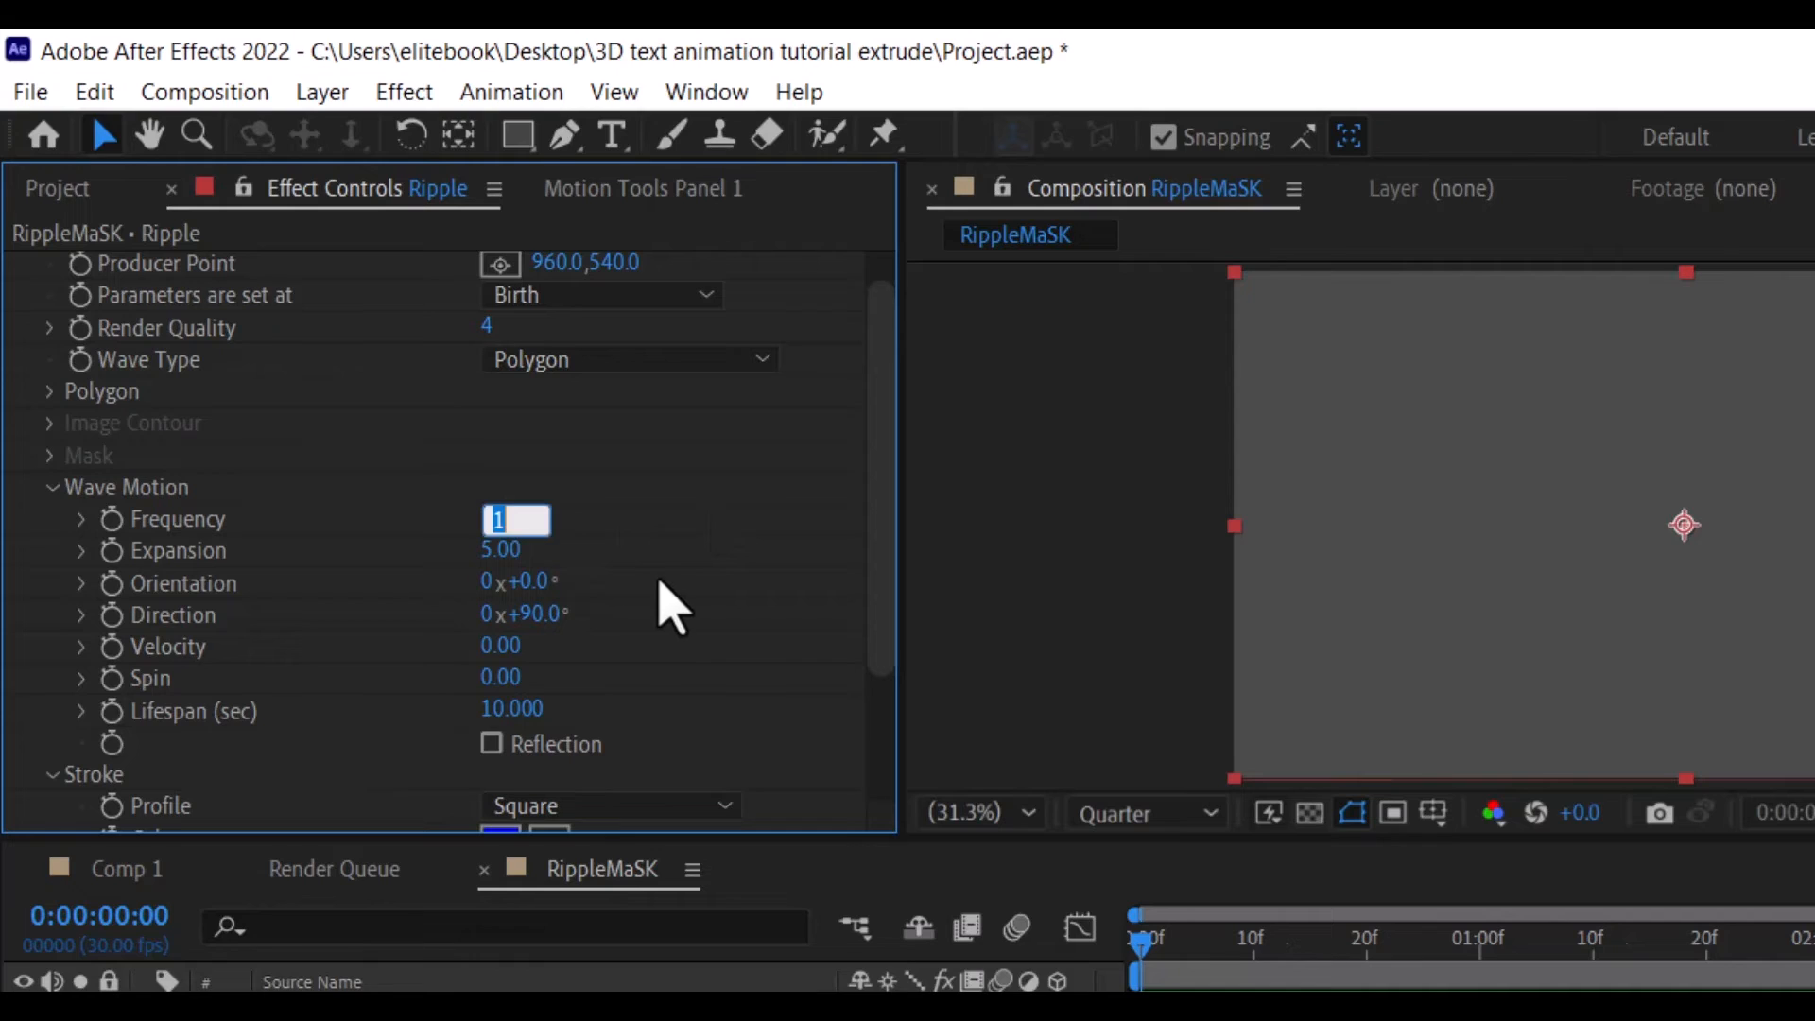
{"action": "type", "text": "0"}
{"action": "key", "text": "Return"}
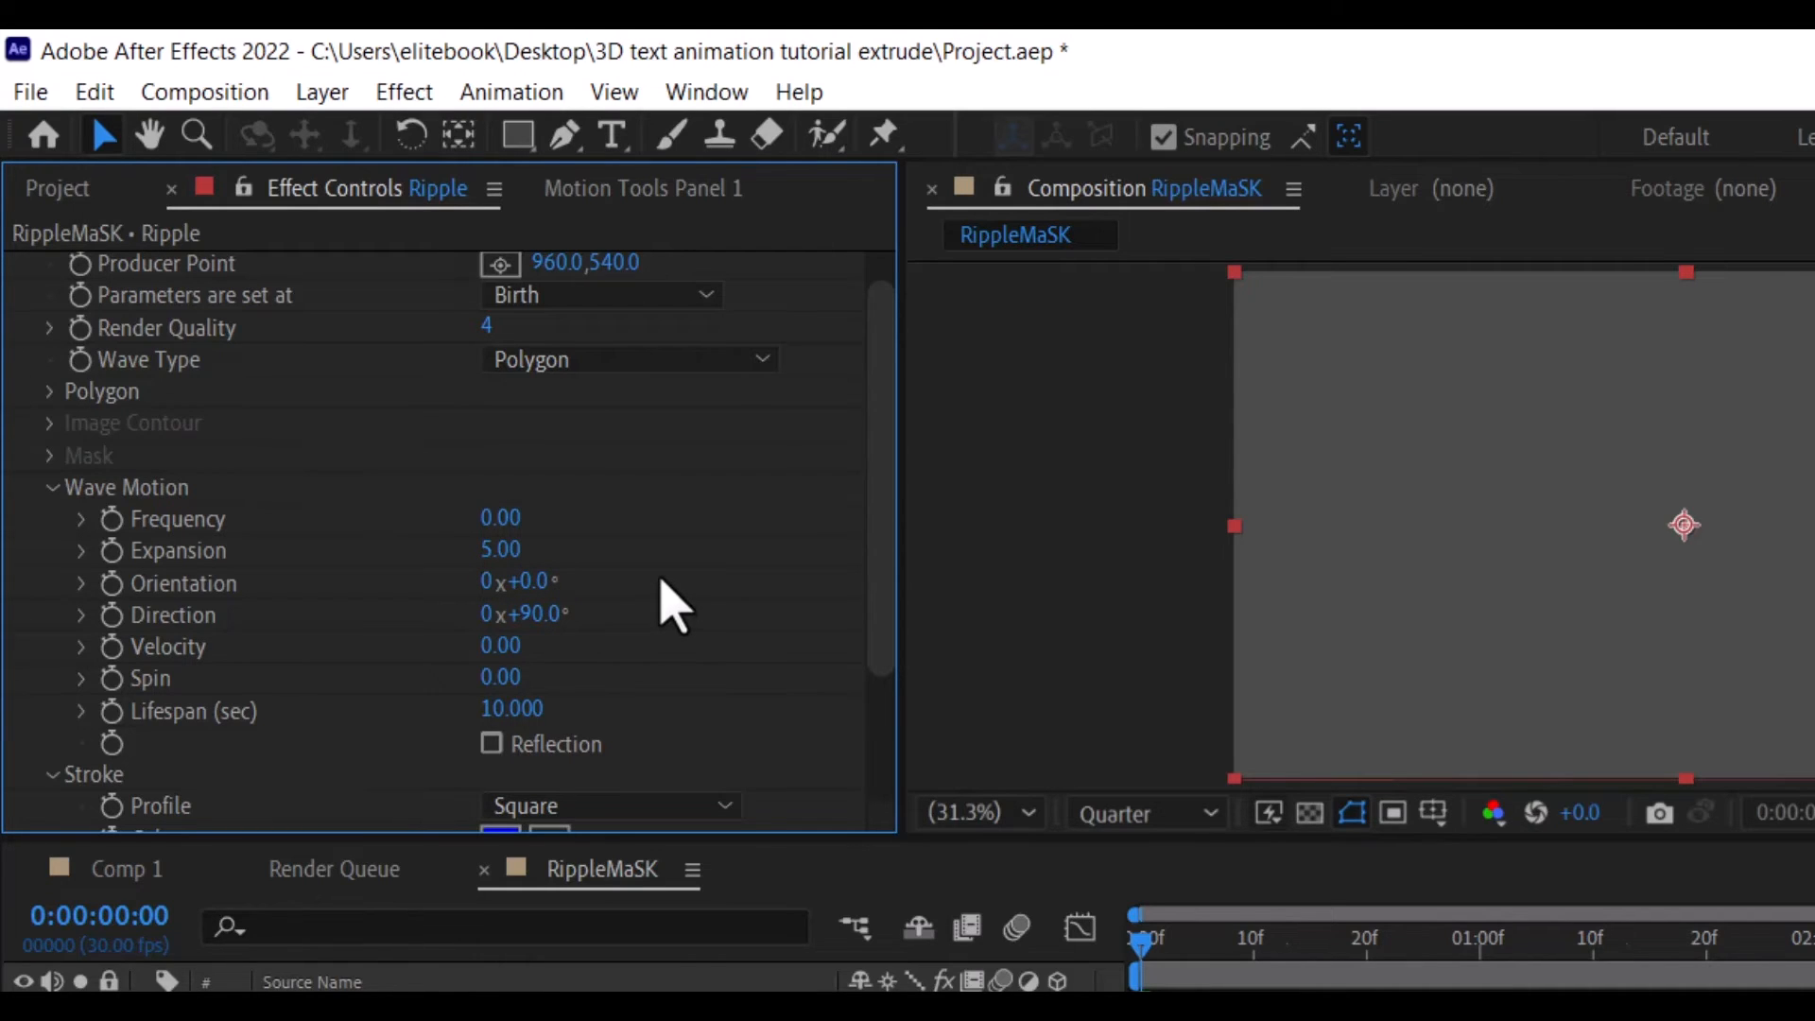
{"action": "left_click", "coordinate": [500, 557]}
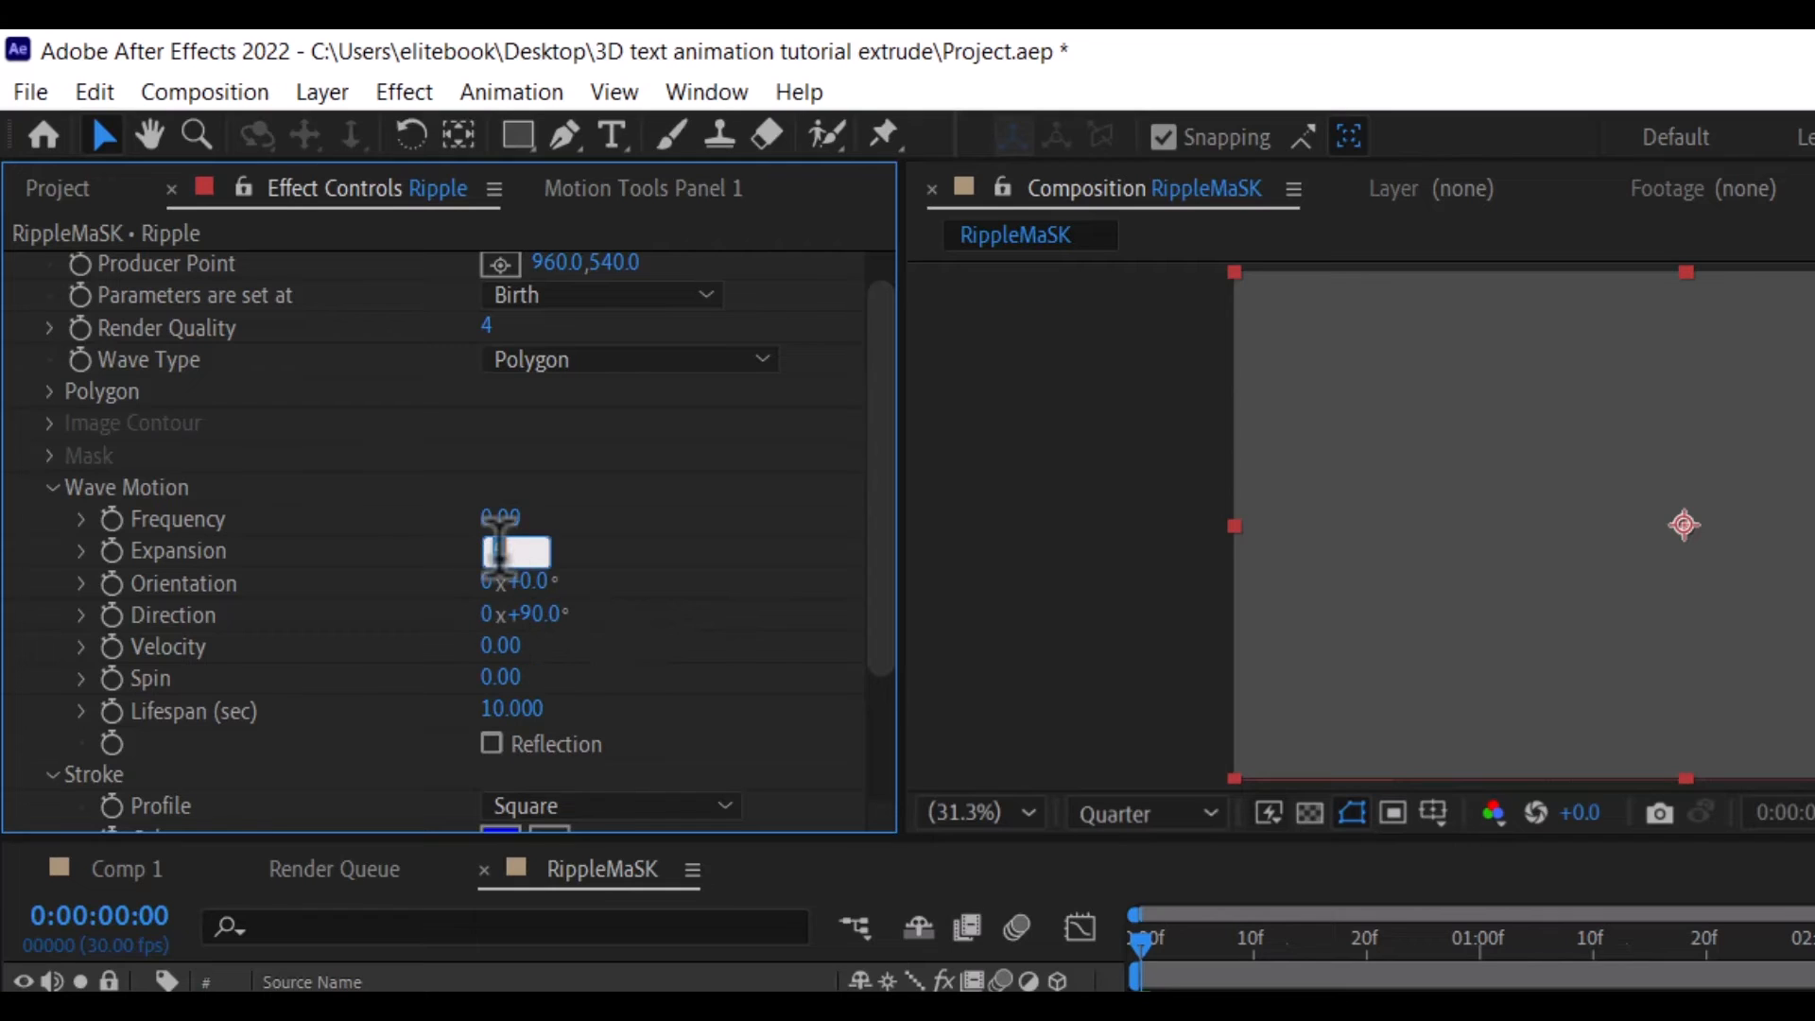
{"action": "type", "text": "12"}
{"action": "key", "text": "Return"}
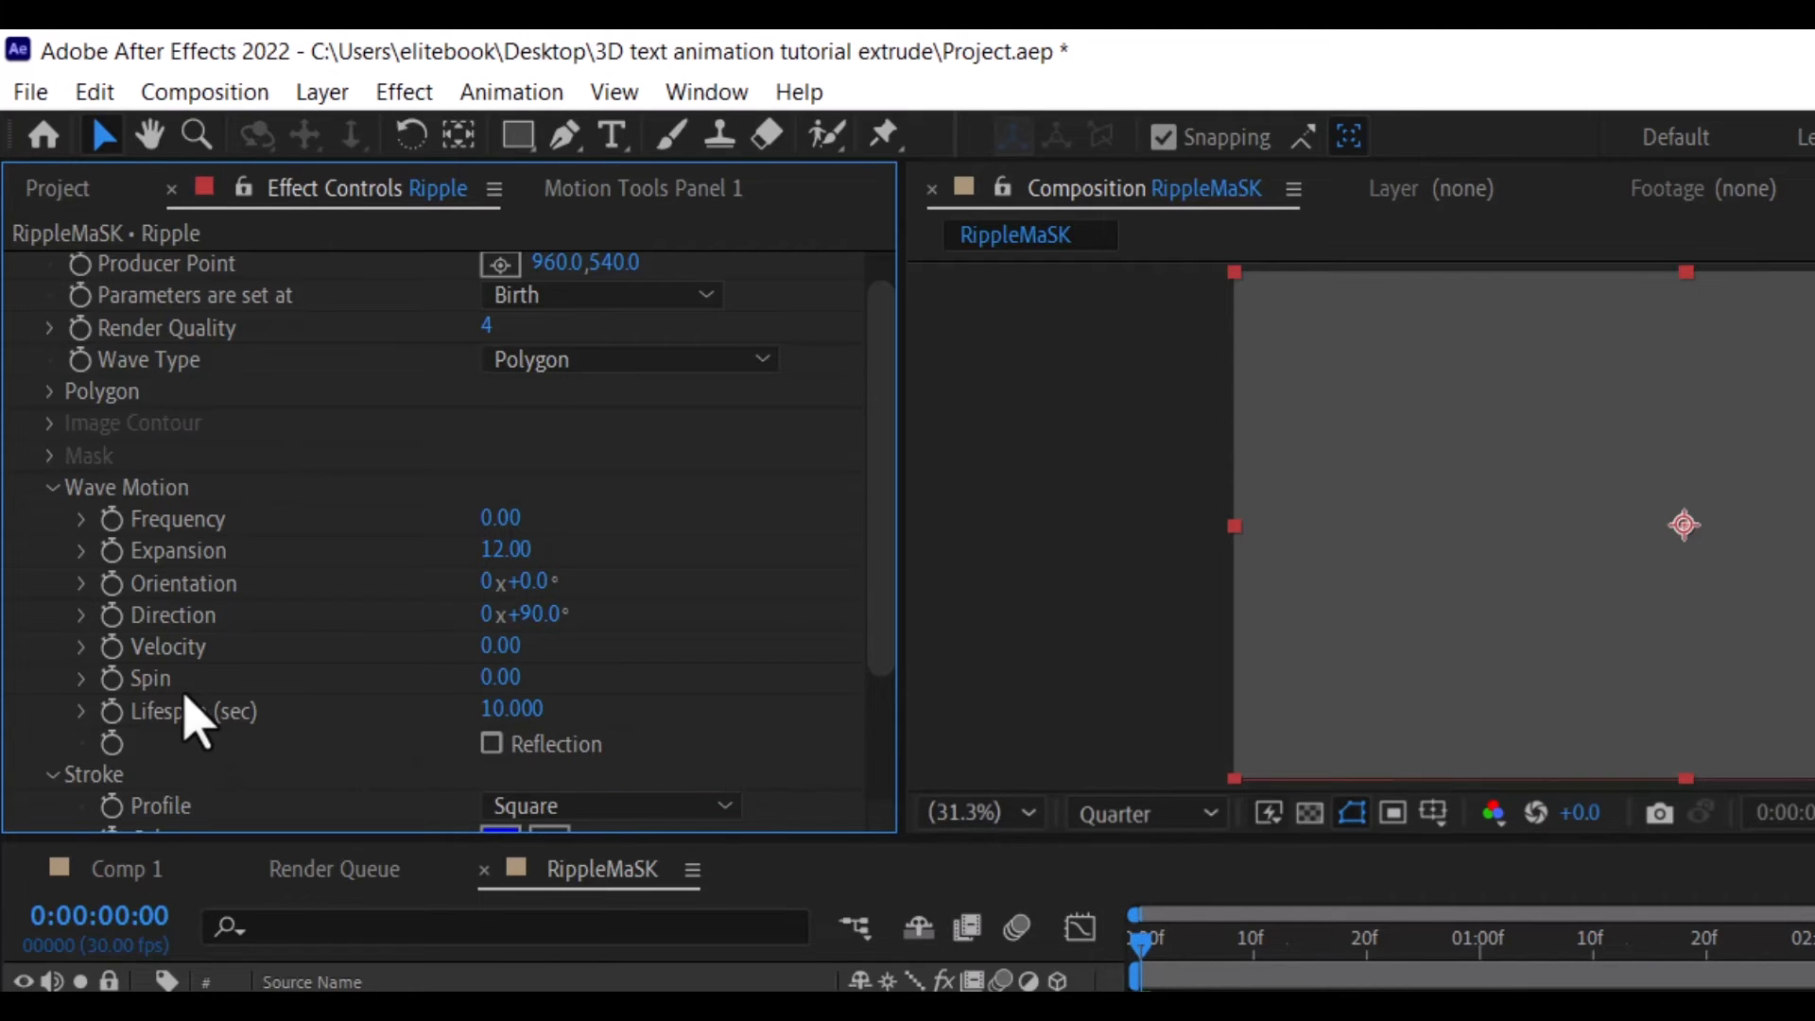
{"action": "left_click", "coordinate": [501, 711]}
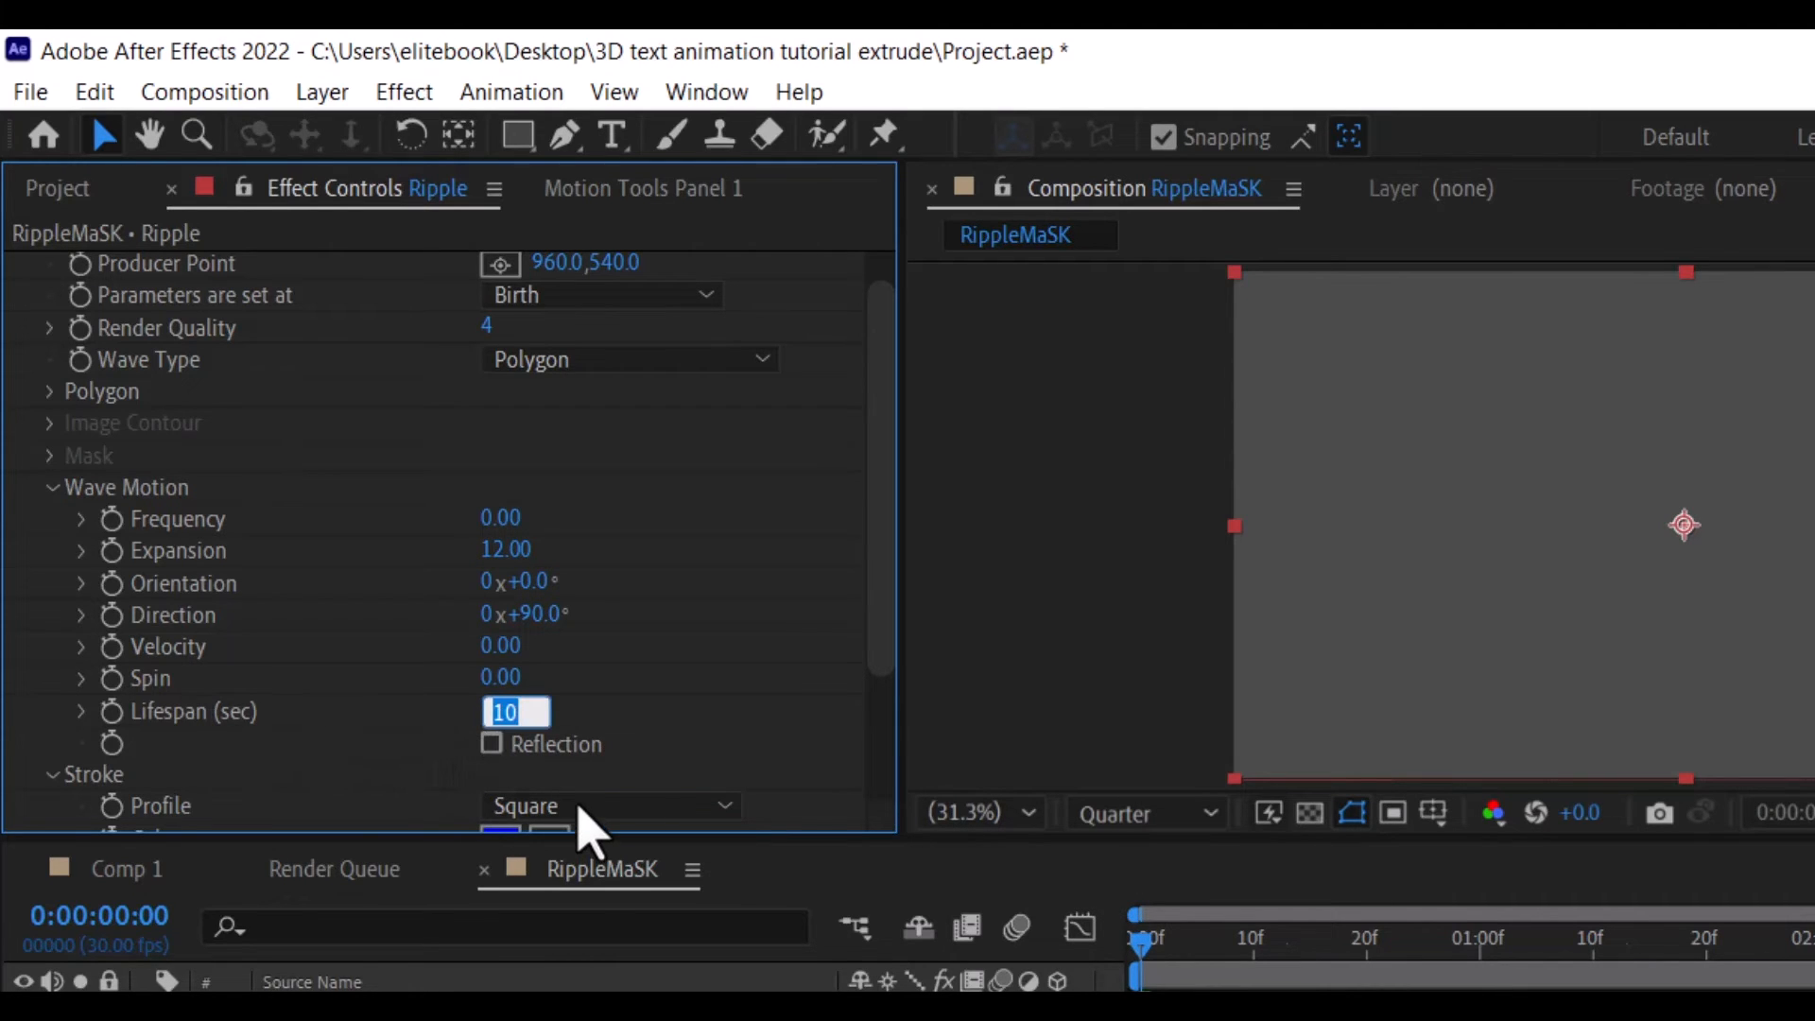
{"action": "type", "text": "4"}
{"action": "key", "text": "Return"}
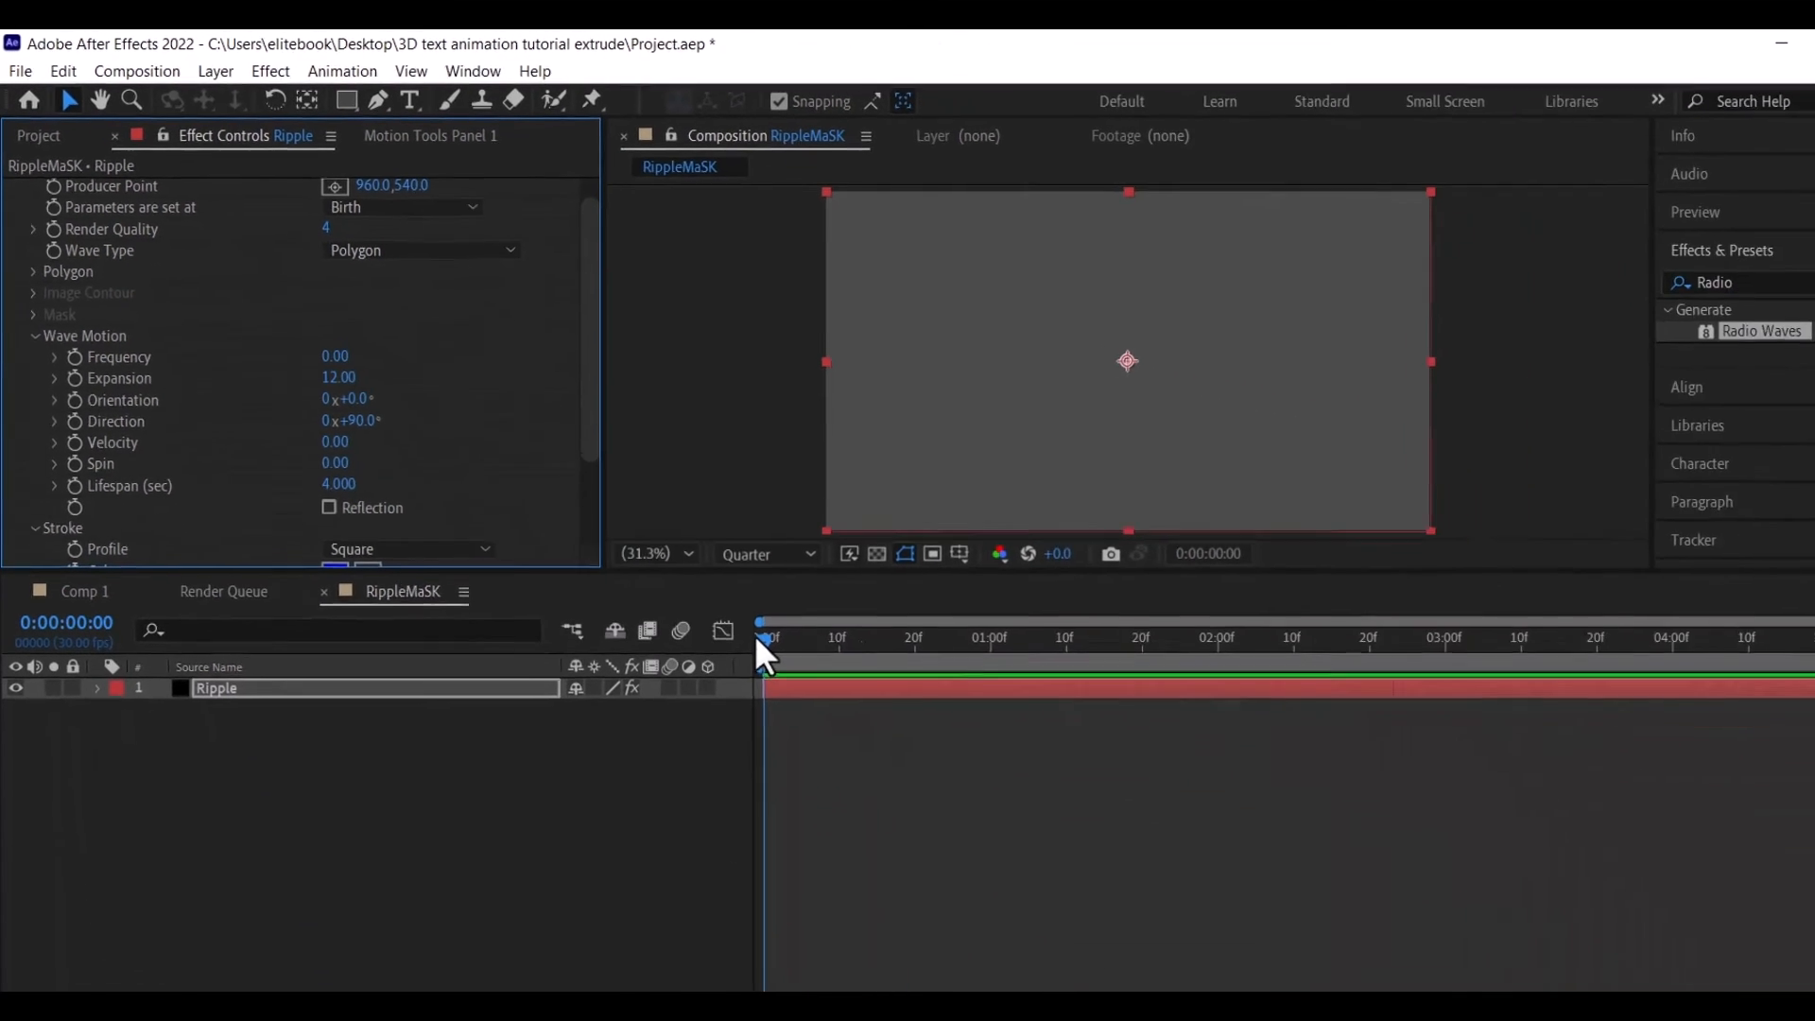
Set the Radio Waves stroke's Start Width to 100 and its color to white (FFFFFF)
{"action": "left_click_drag", "start_coordinate": [1141, 940], "coordinate": [1693, 940]}
{"action": "left_click_drag", "start_coordinate": [1077, 626], "coordinate": [1077, 626]}
{"action": "scroll", "coordinate": [550, 490], "scroll_direction": "down", "scroll_amount": 3}
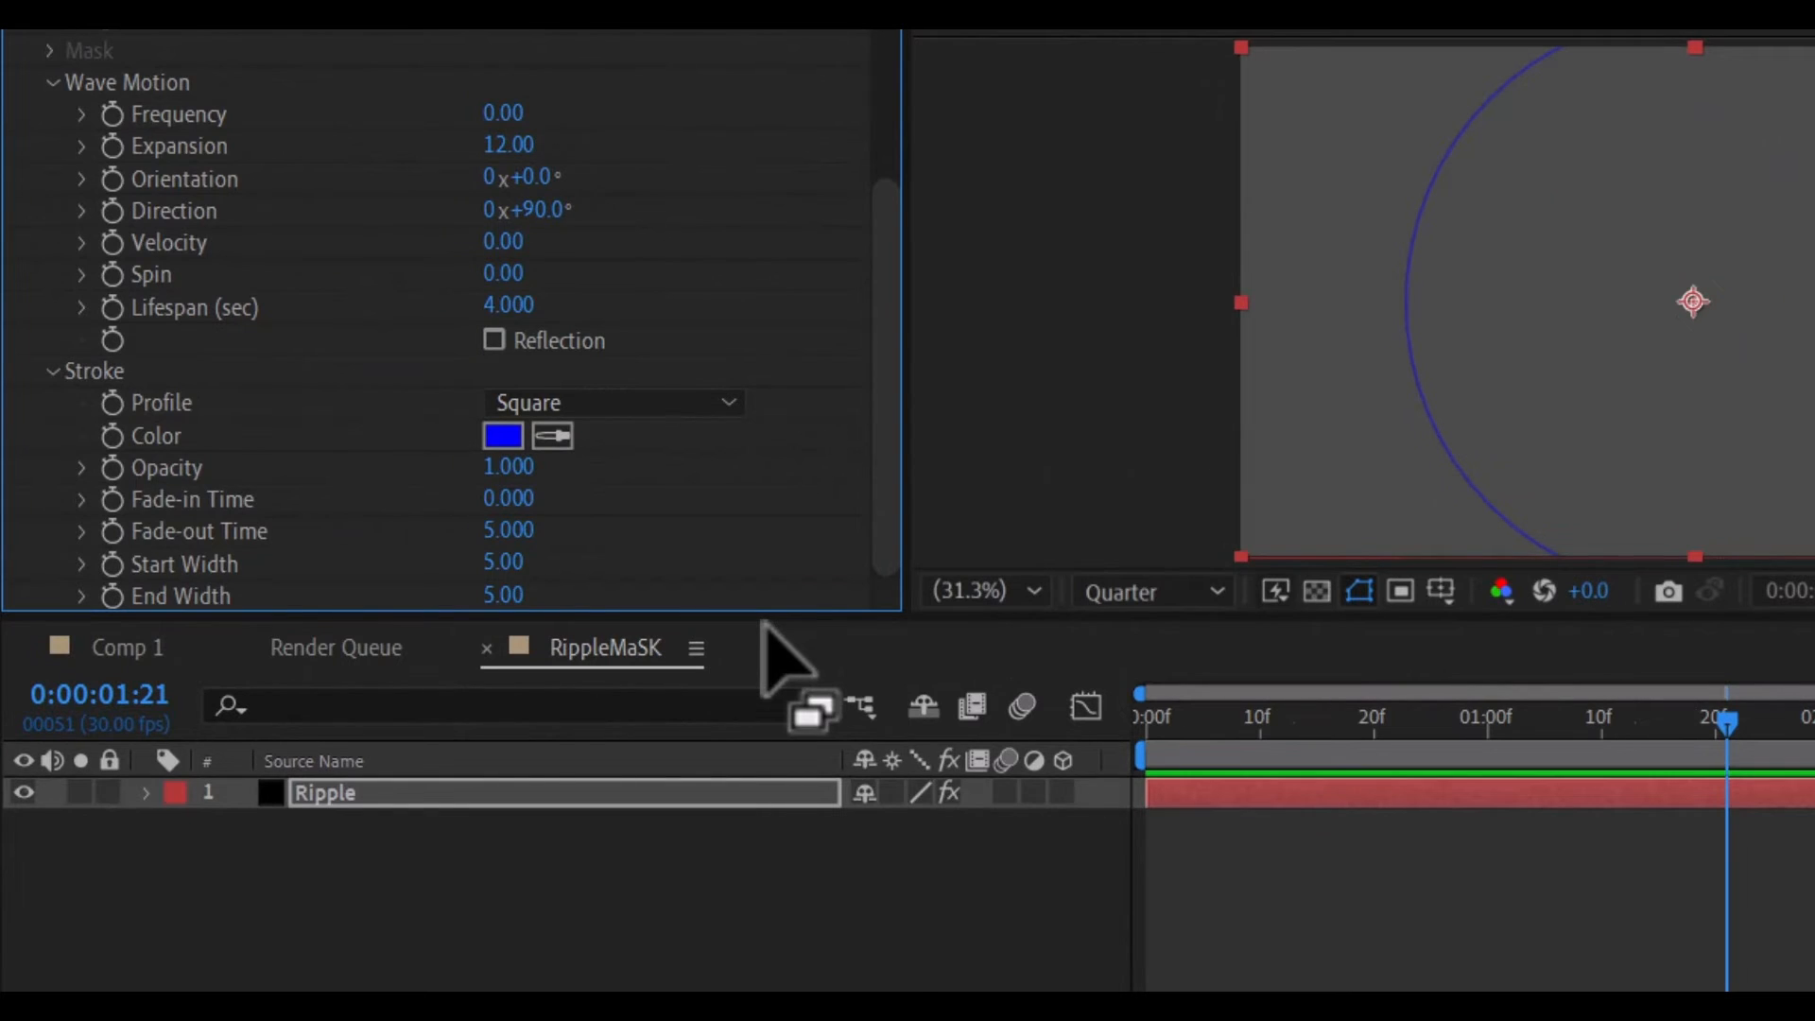
{"action": "left_click", "coordinate": [502, 561]}
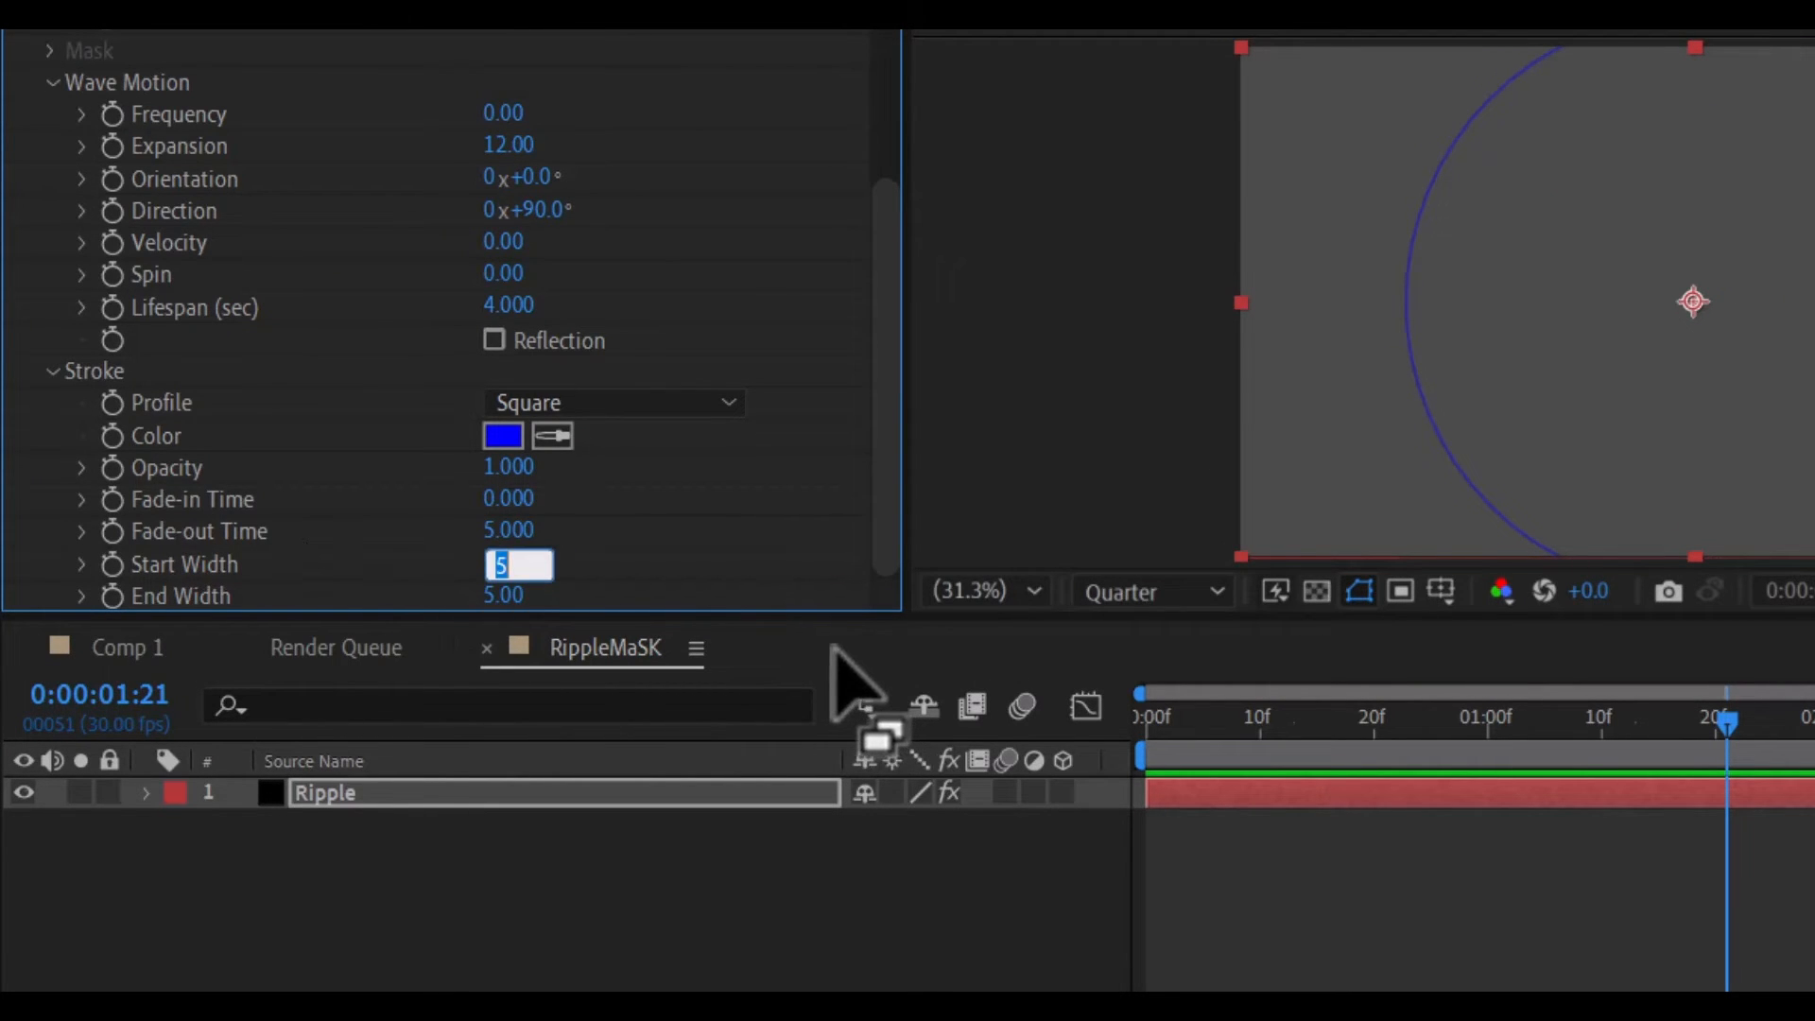
{"action": "type", "text": "100"}
{"action": "key", "text": "Return"}
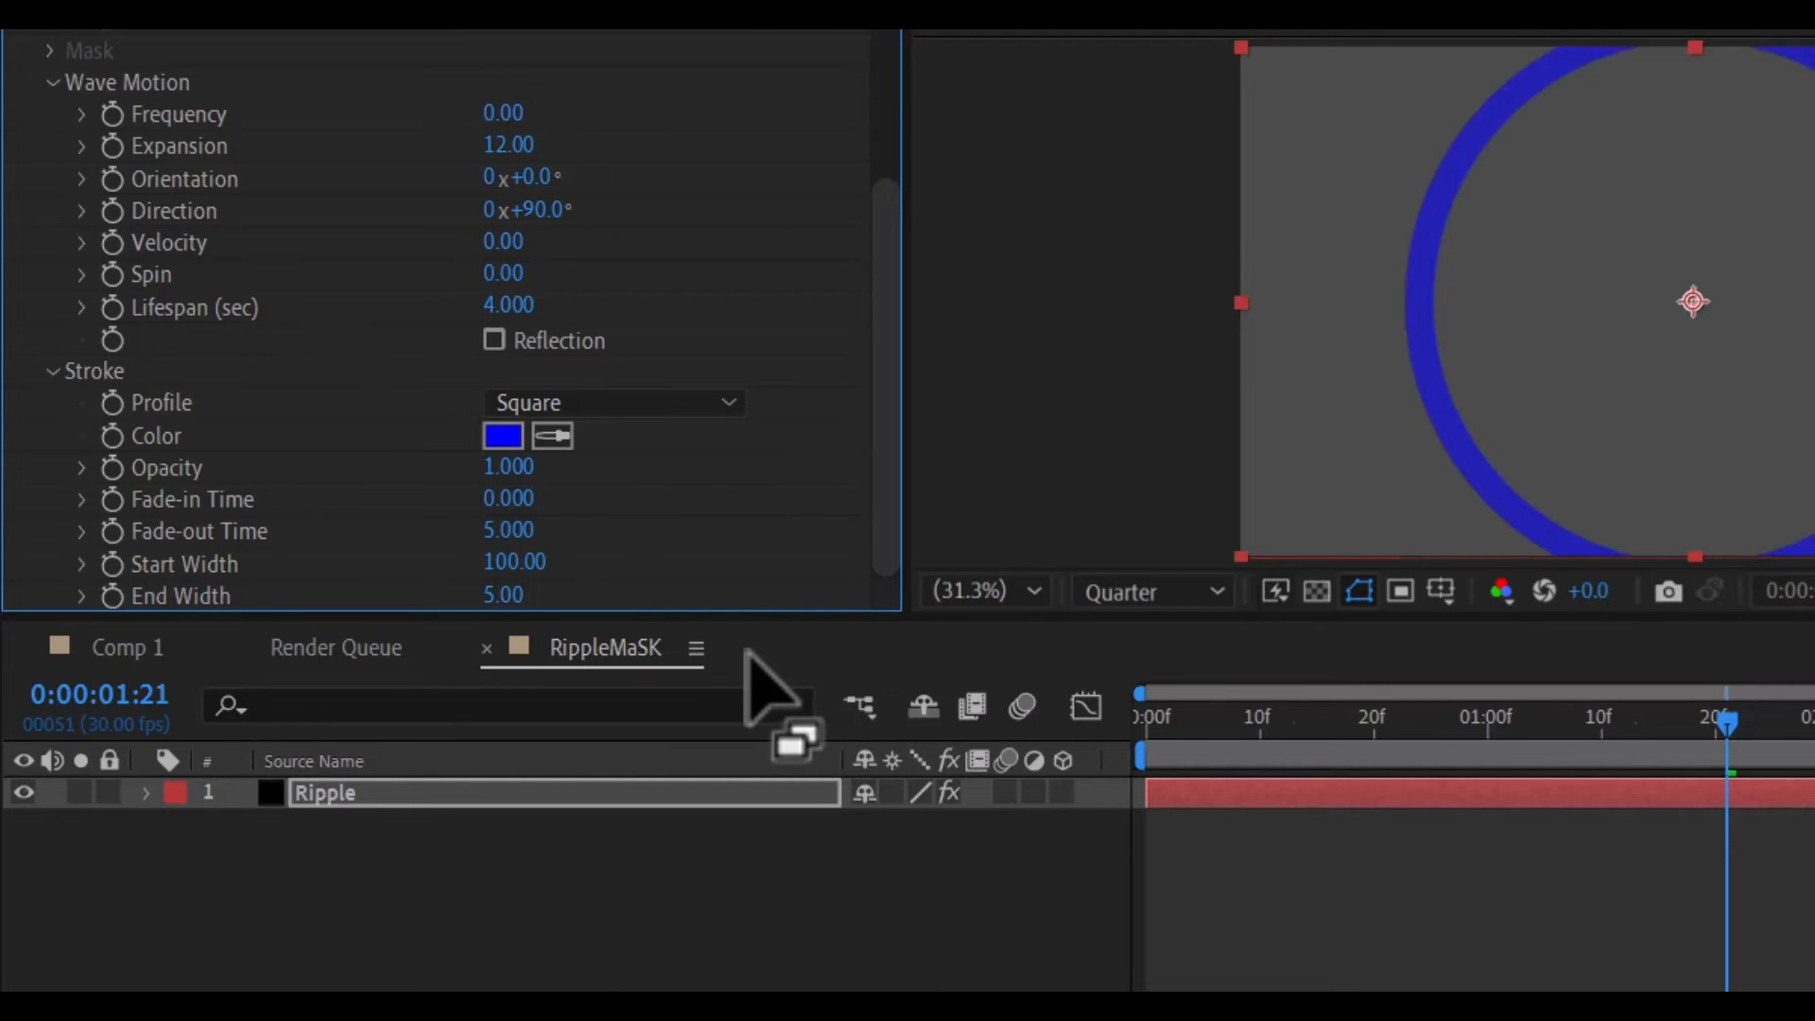
{"action": "left_click", "coordinate": [503, 436]}
{"action": "left_click_drag", "start_coordinate": [1075, 496], "coordinate": [935, 305]}
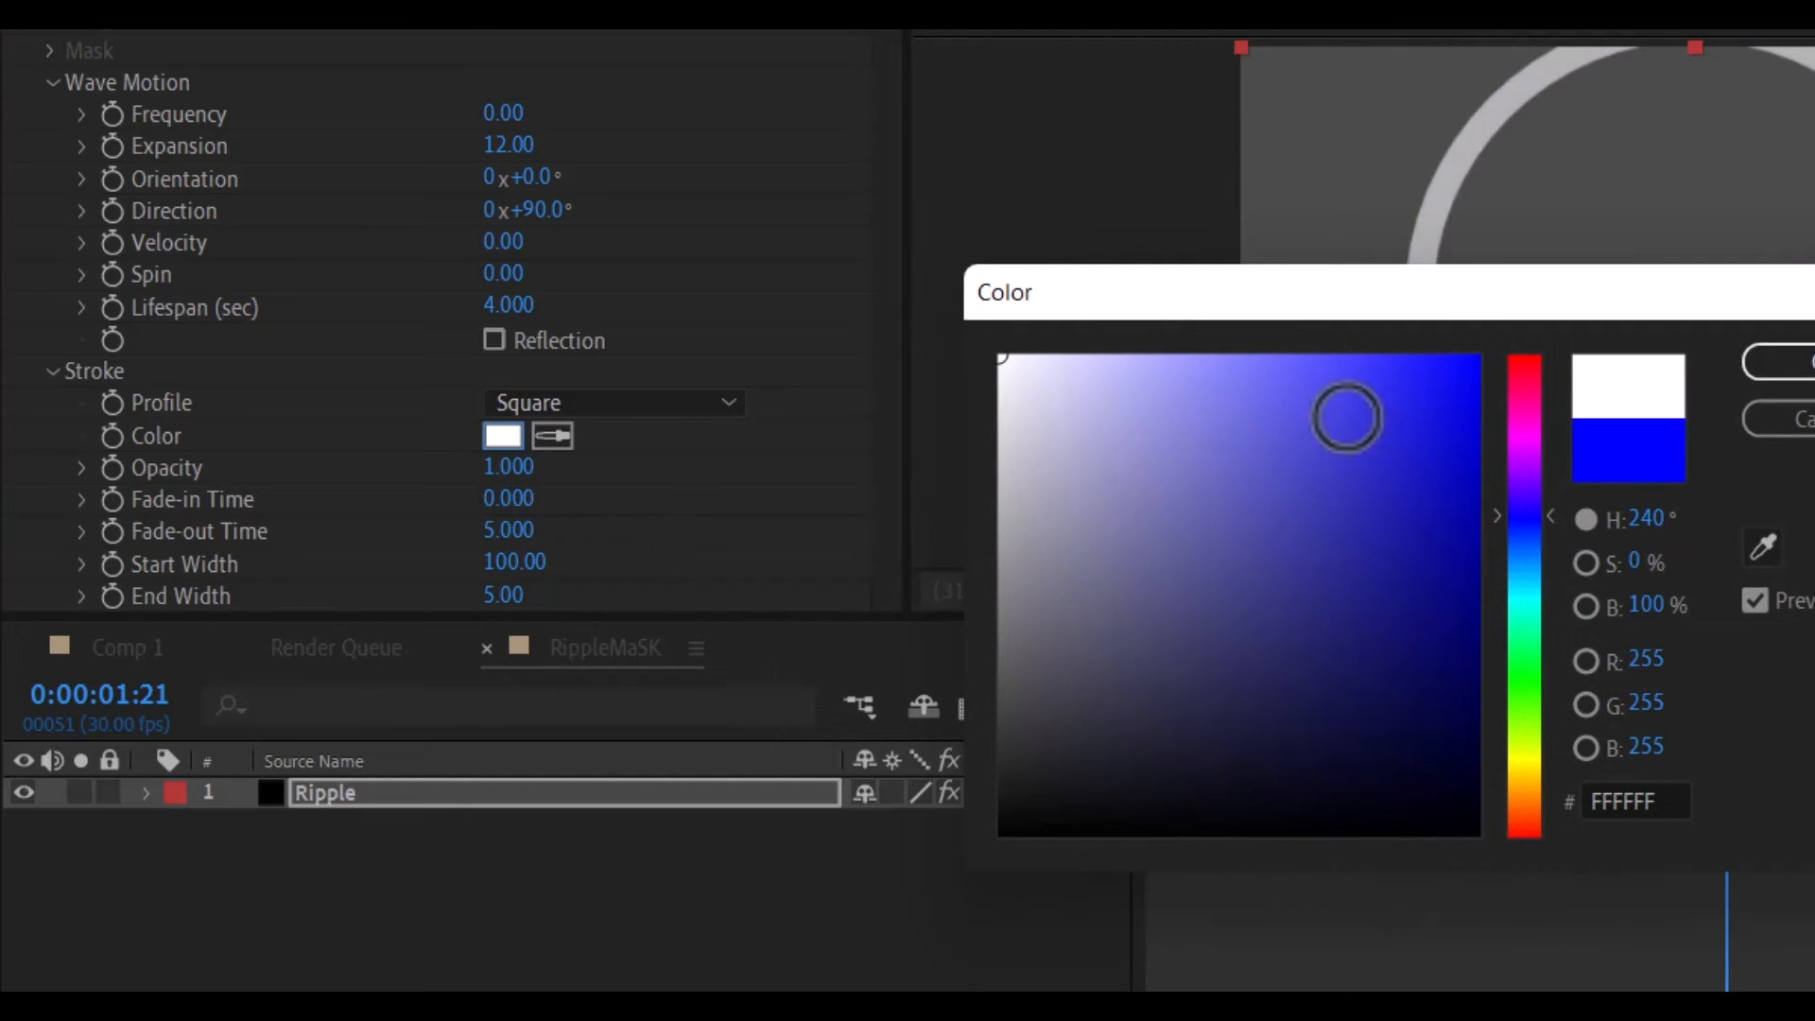
{"action": "left_click", "coordinate": [1777, 361]}
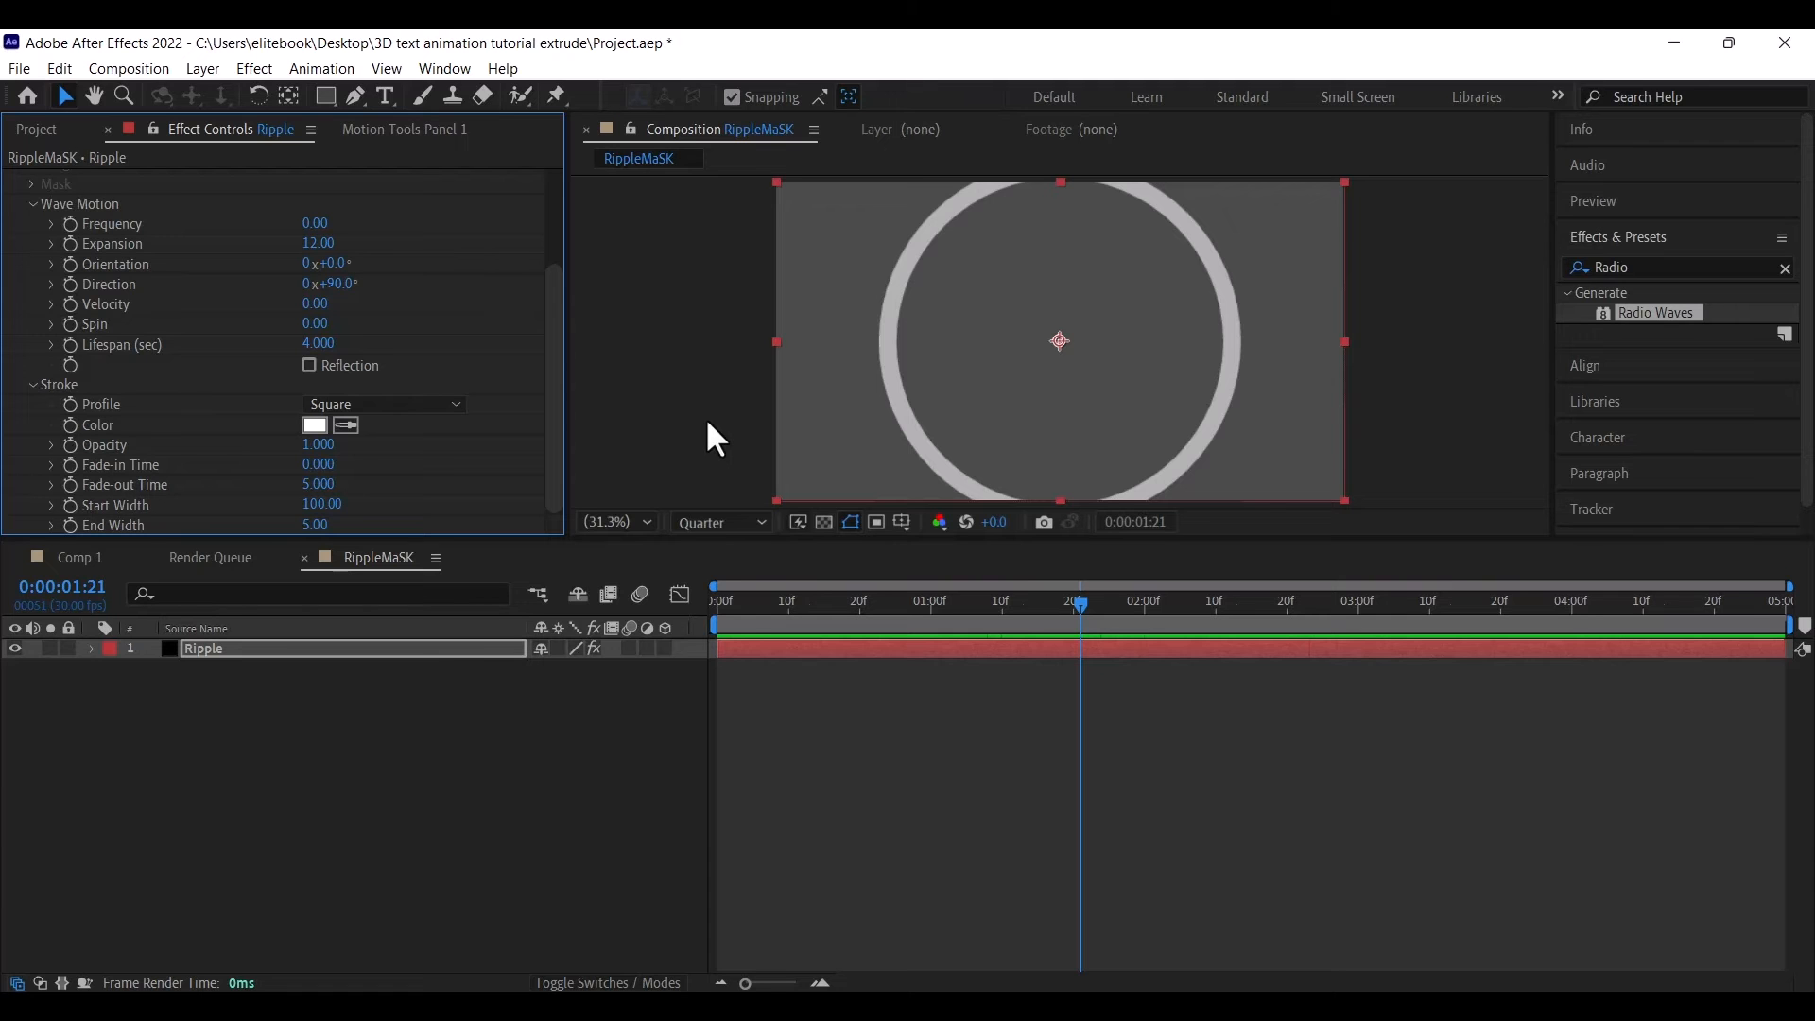
Find the Fast Box Blur effect, apply it to the Ripple solid and set its Blur Radius to 50
{"action": "left_click", "coordinate": [1656, 268]}
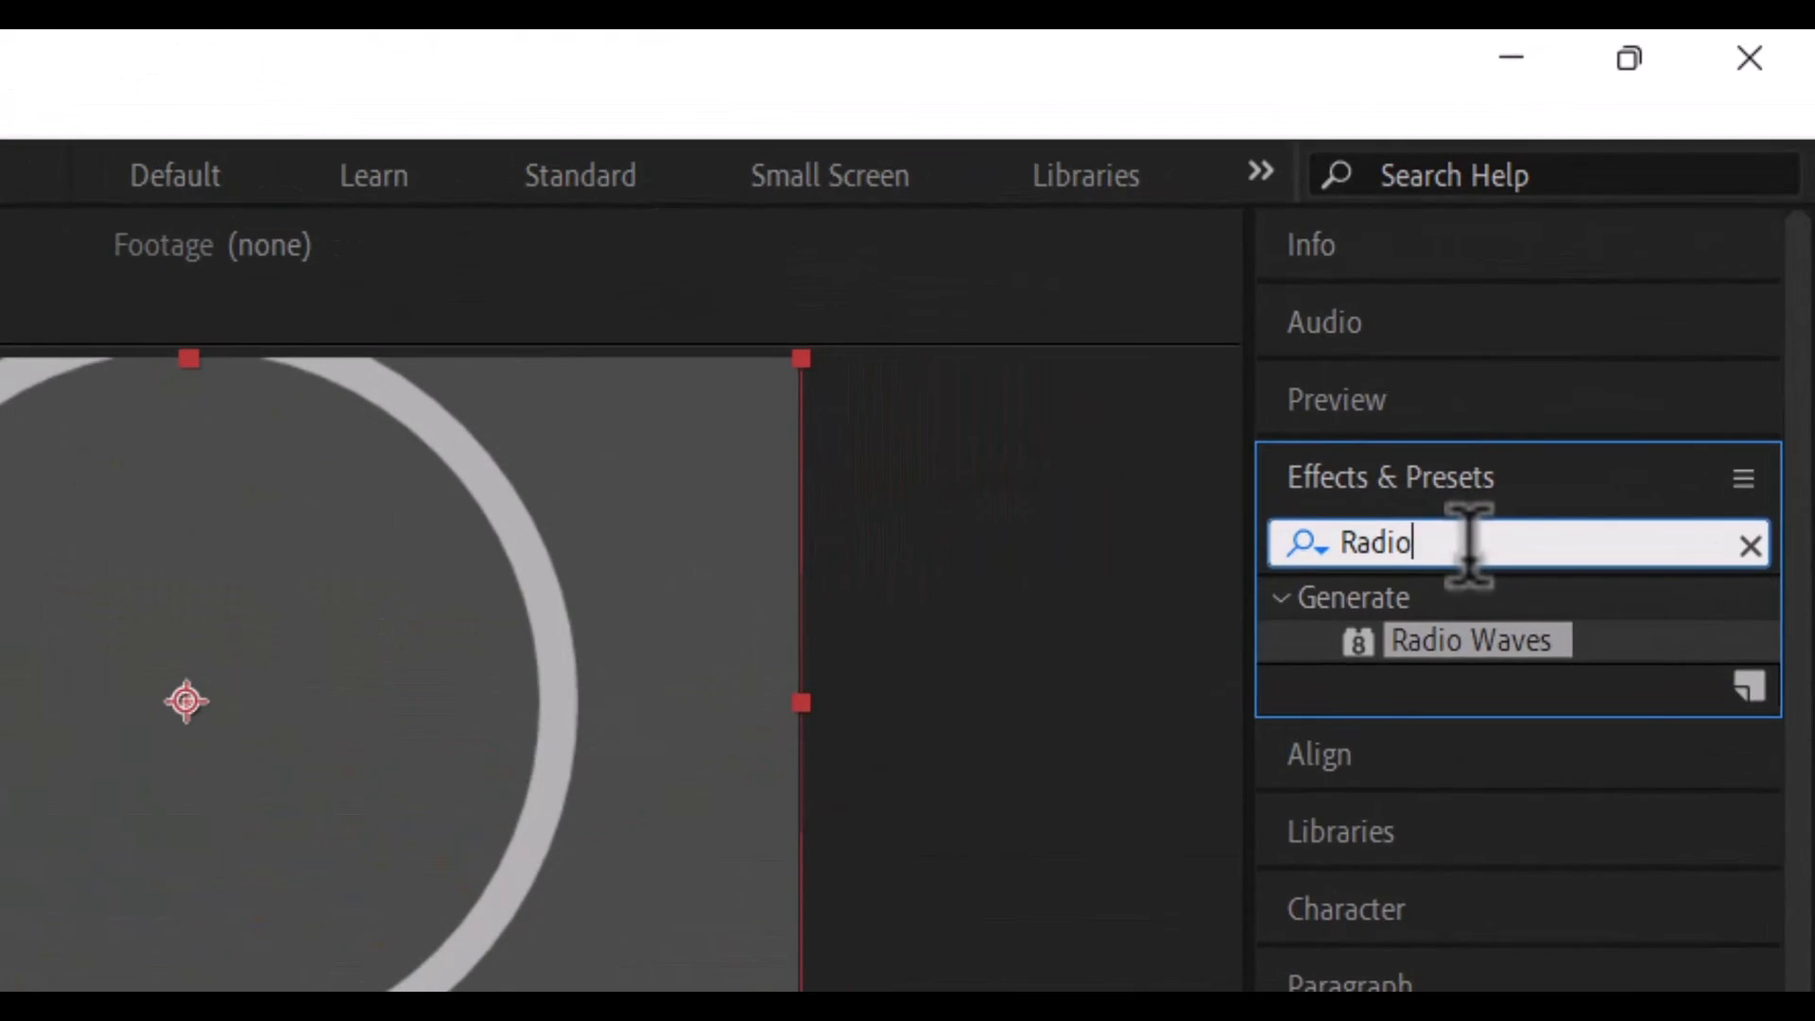
{"action": "key", "text": "BackSpace"}
{"action": "key", "text": "BackSpace"}
{"action": "key", "text": "BackSpace"}
{"action": "key", "text": "BackSpace"}
{"action": "key", "text": "BackSpace"}
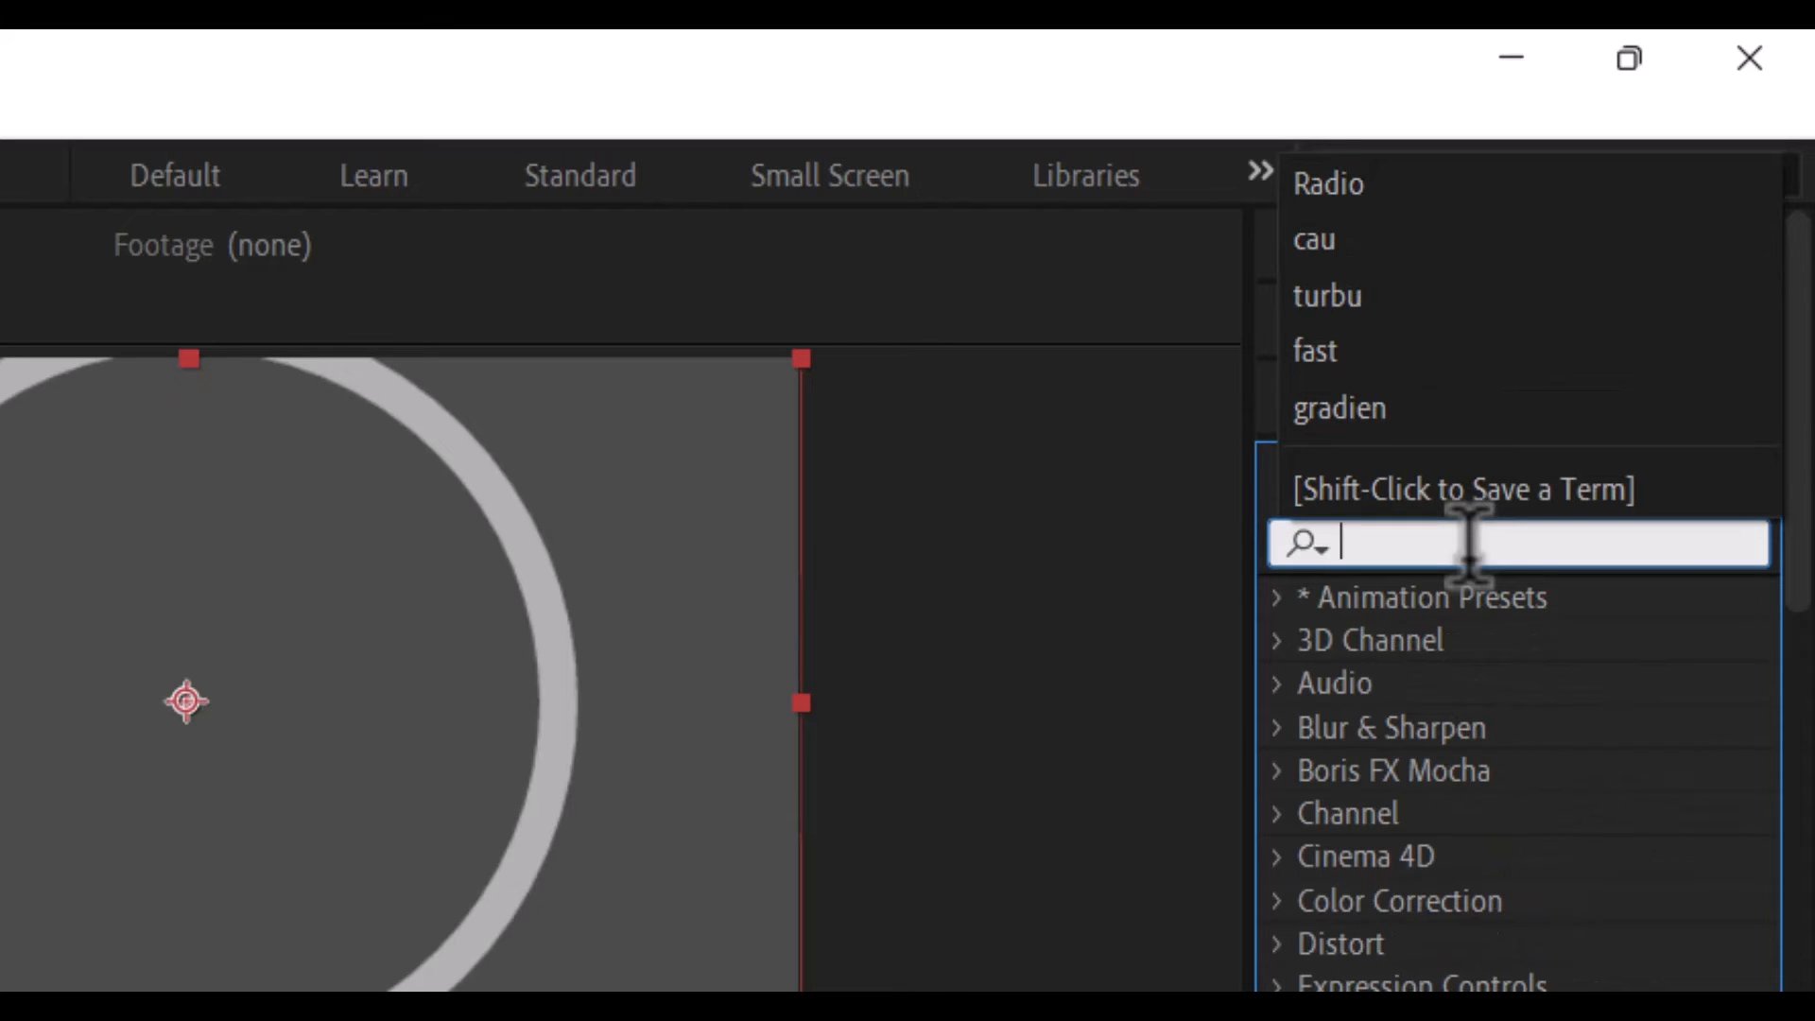
{"action": "type", "text": "fast"}
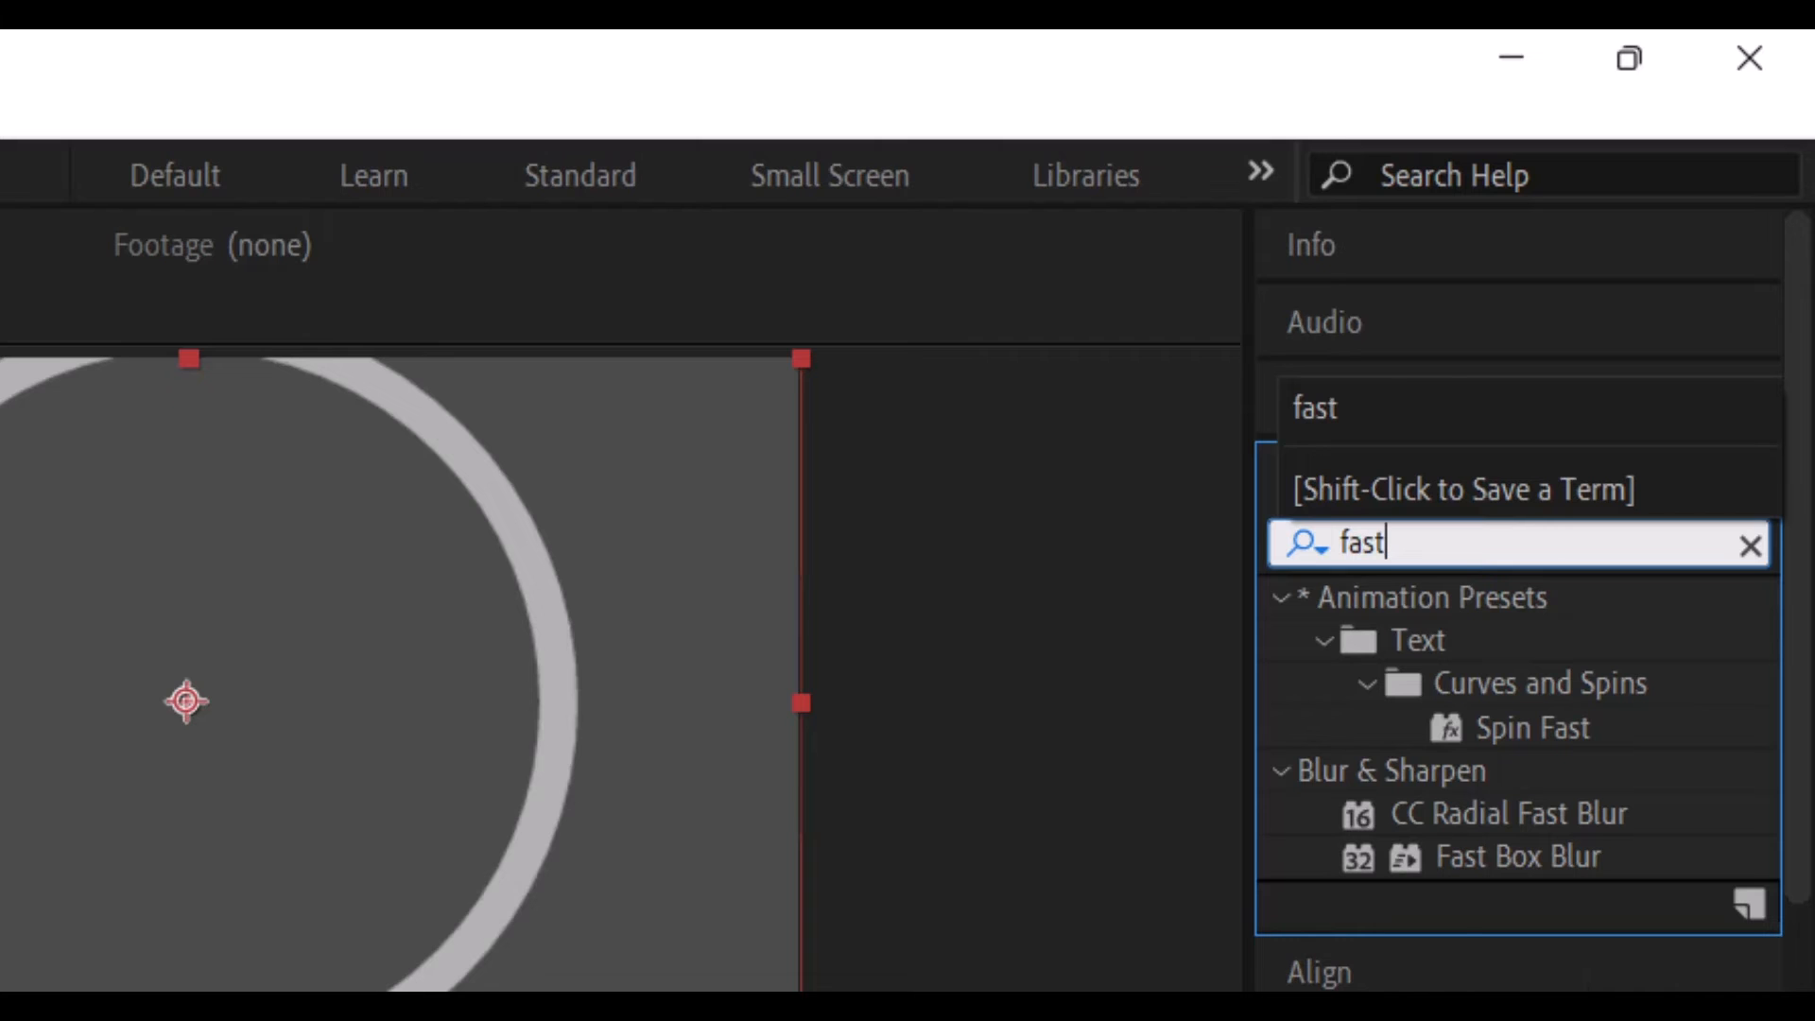
{"action": "left_click", "coordinate": [1417, 858]}
{"action": "left_click", "coordinate": [1417, 860]}
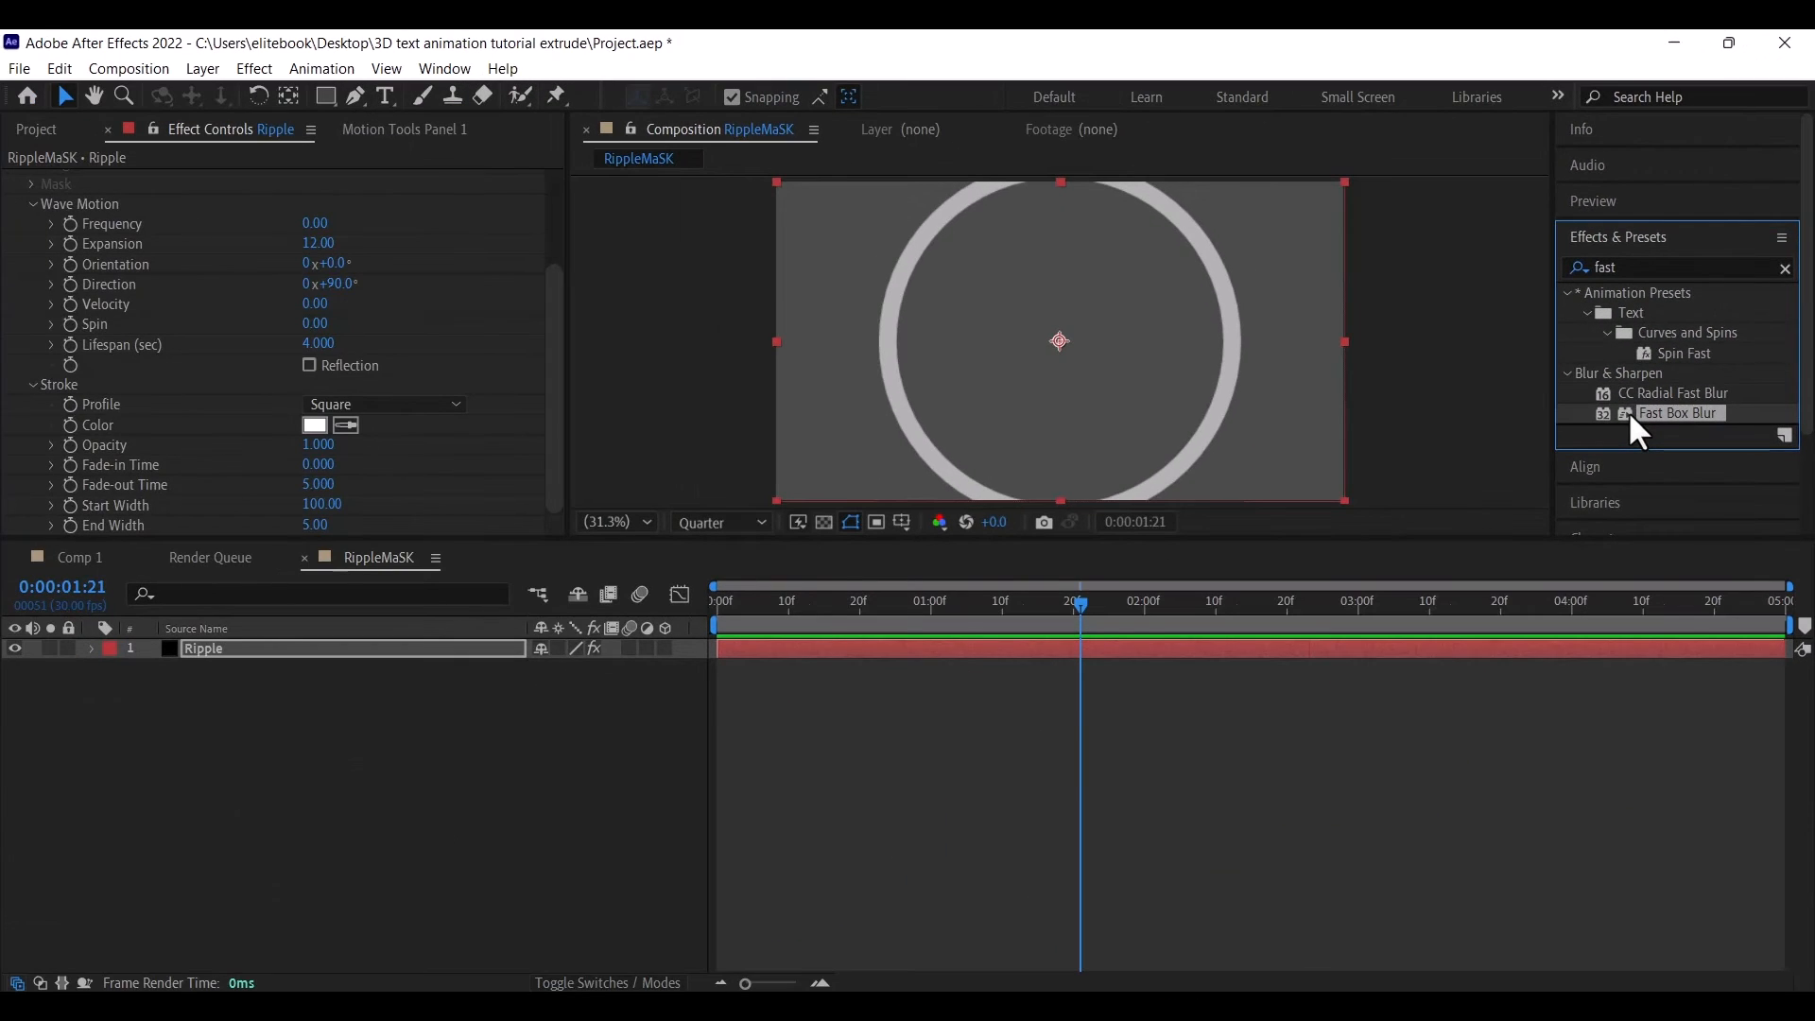
{"action": "left_click_drag", "start_coordinate": [1630, 416], "coordinate": [291, 654]}
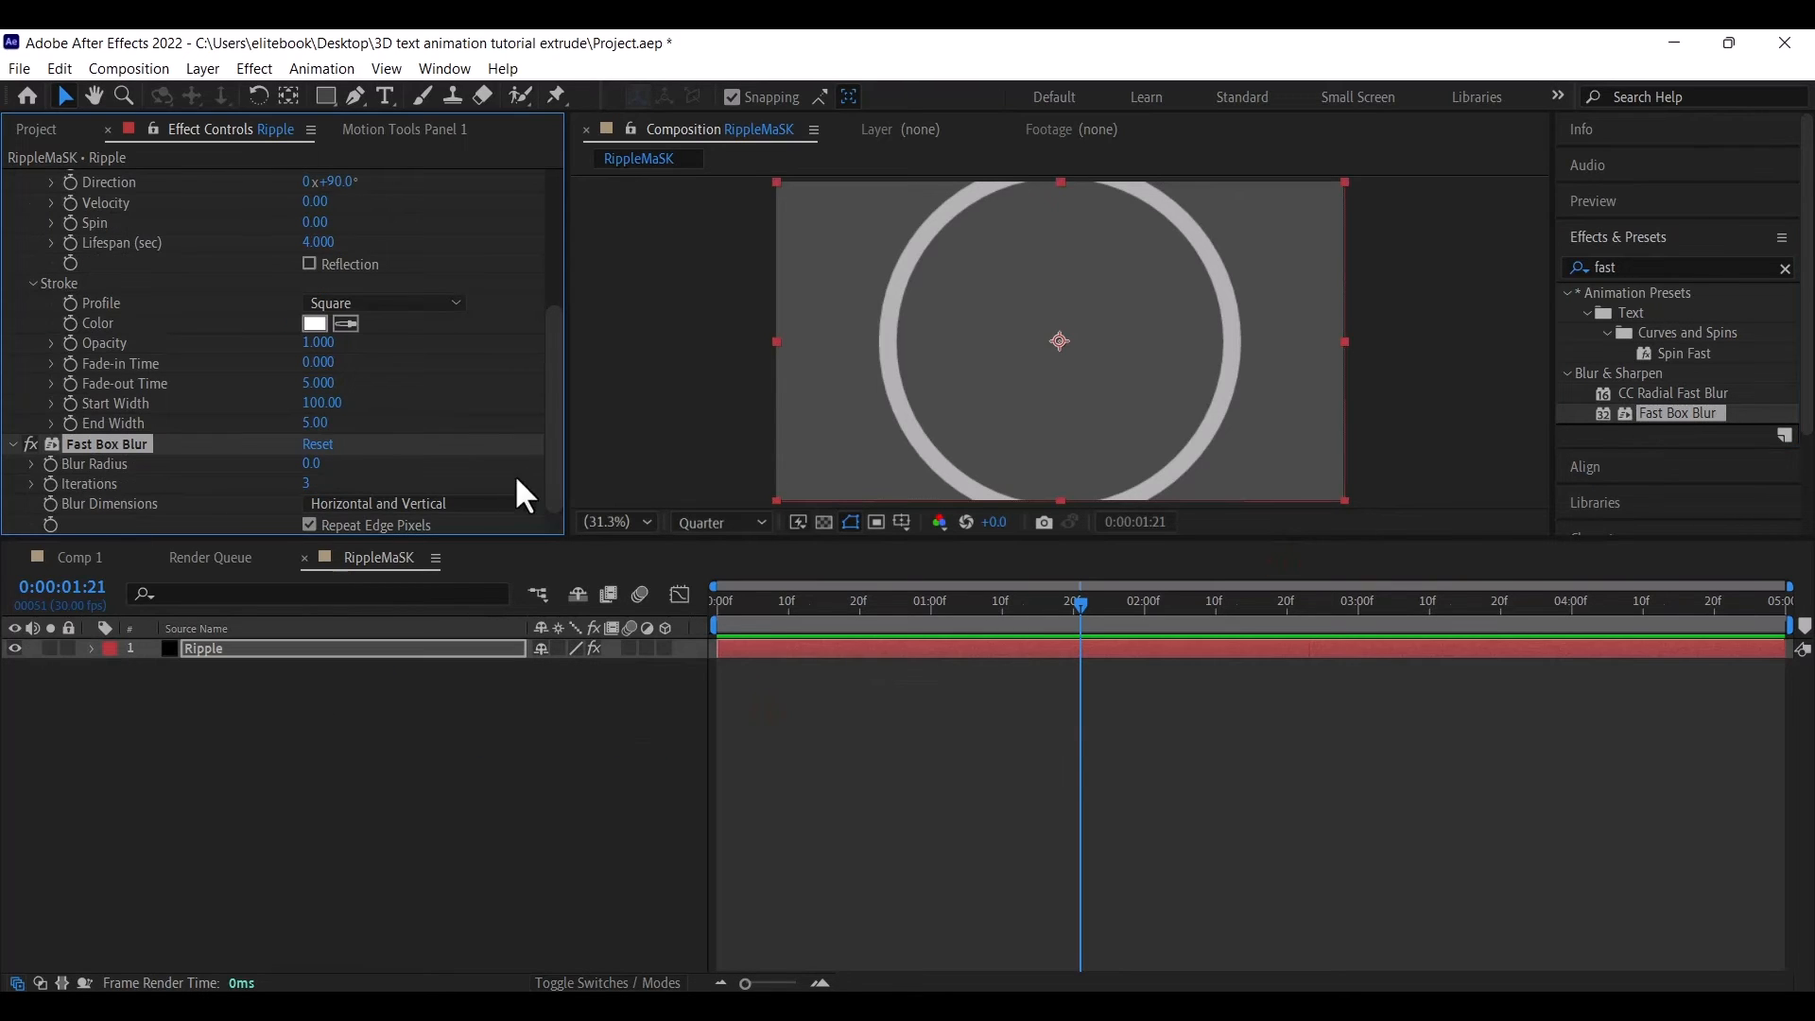
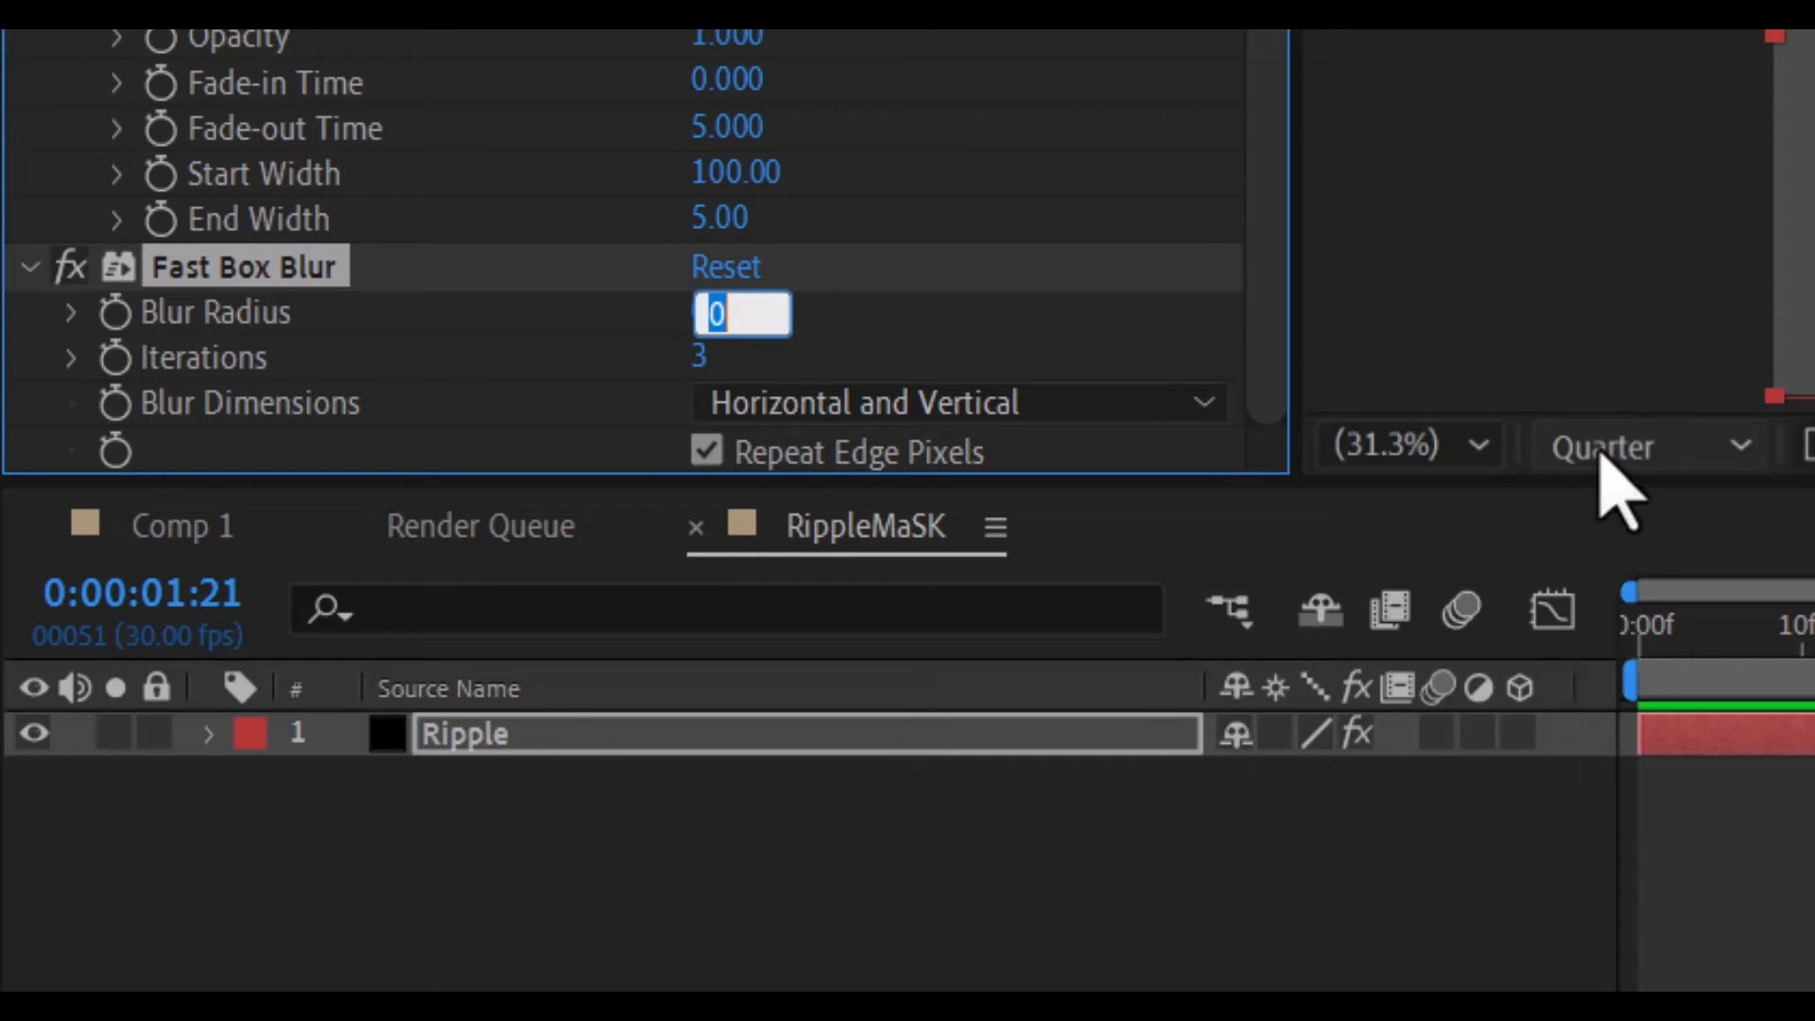
{"action": "type", "text": "50"}
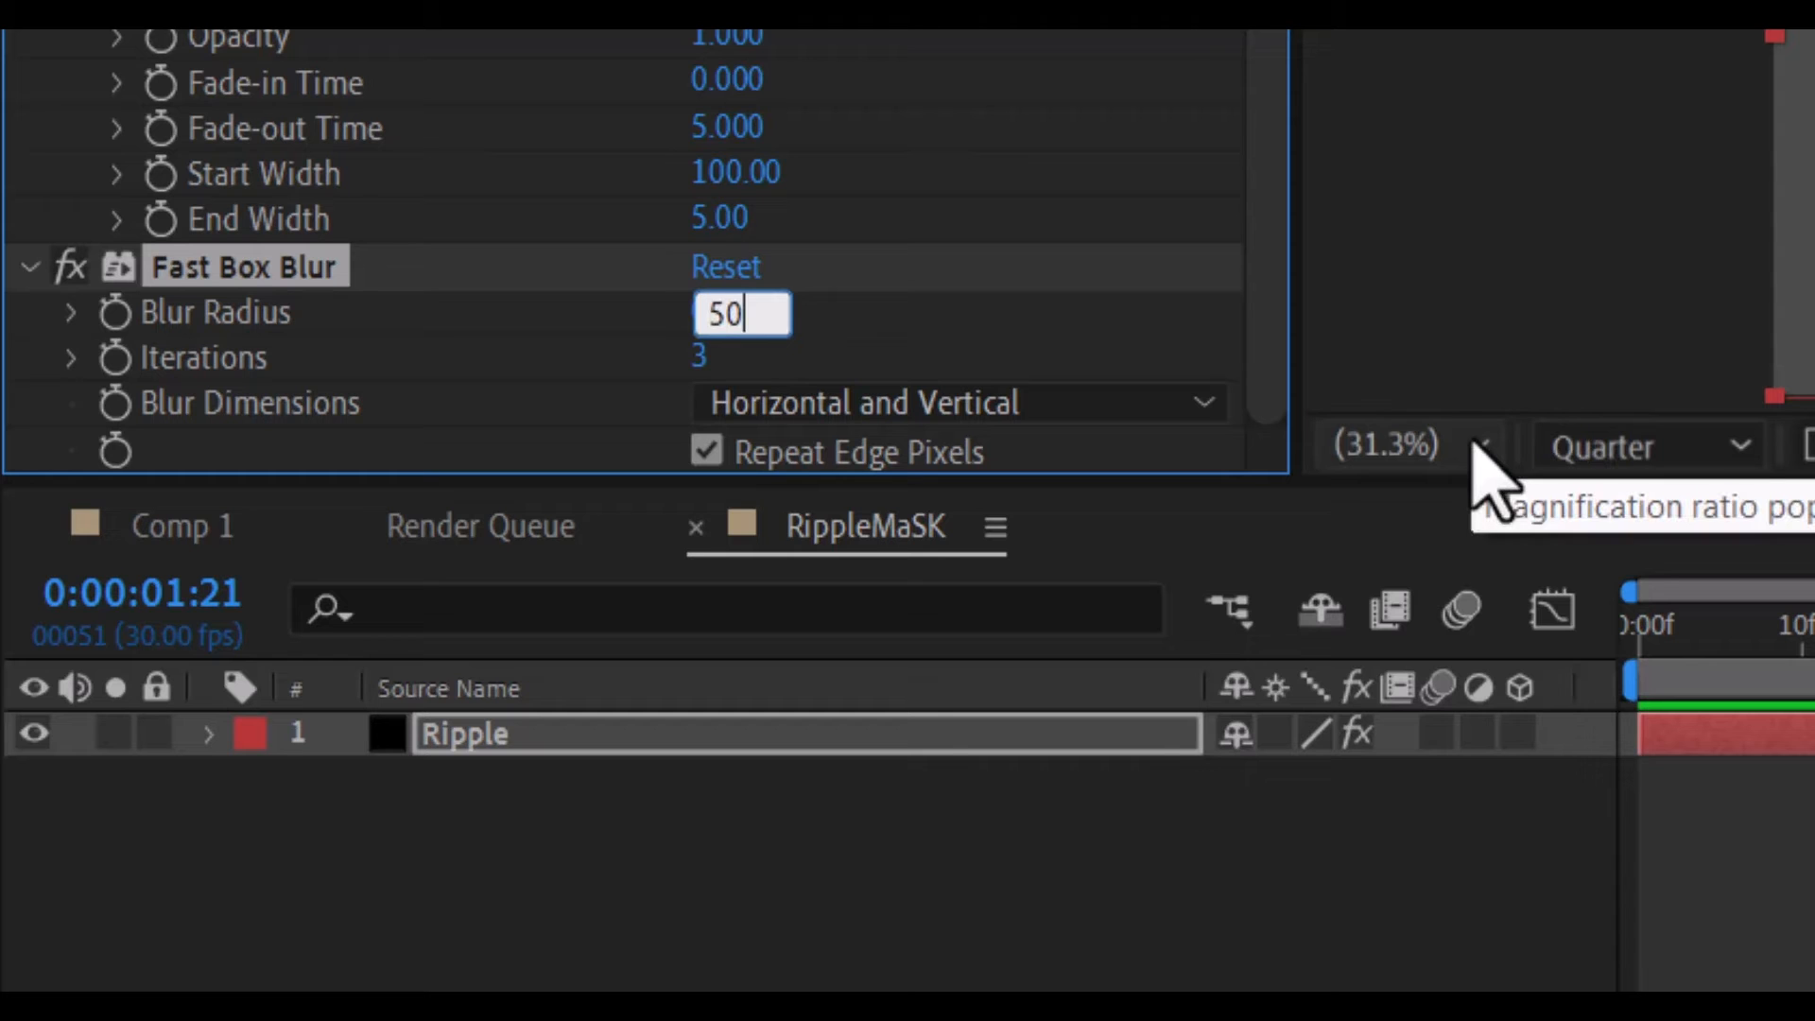
{"action": "key", "text": "Return"}
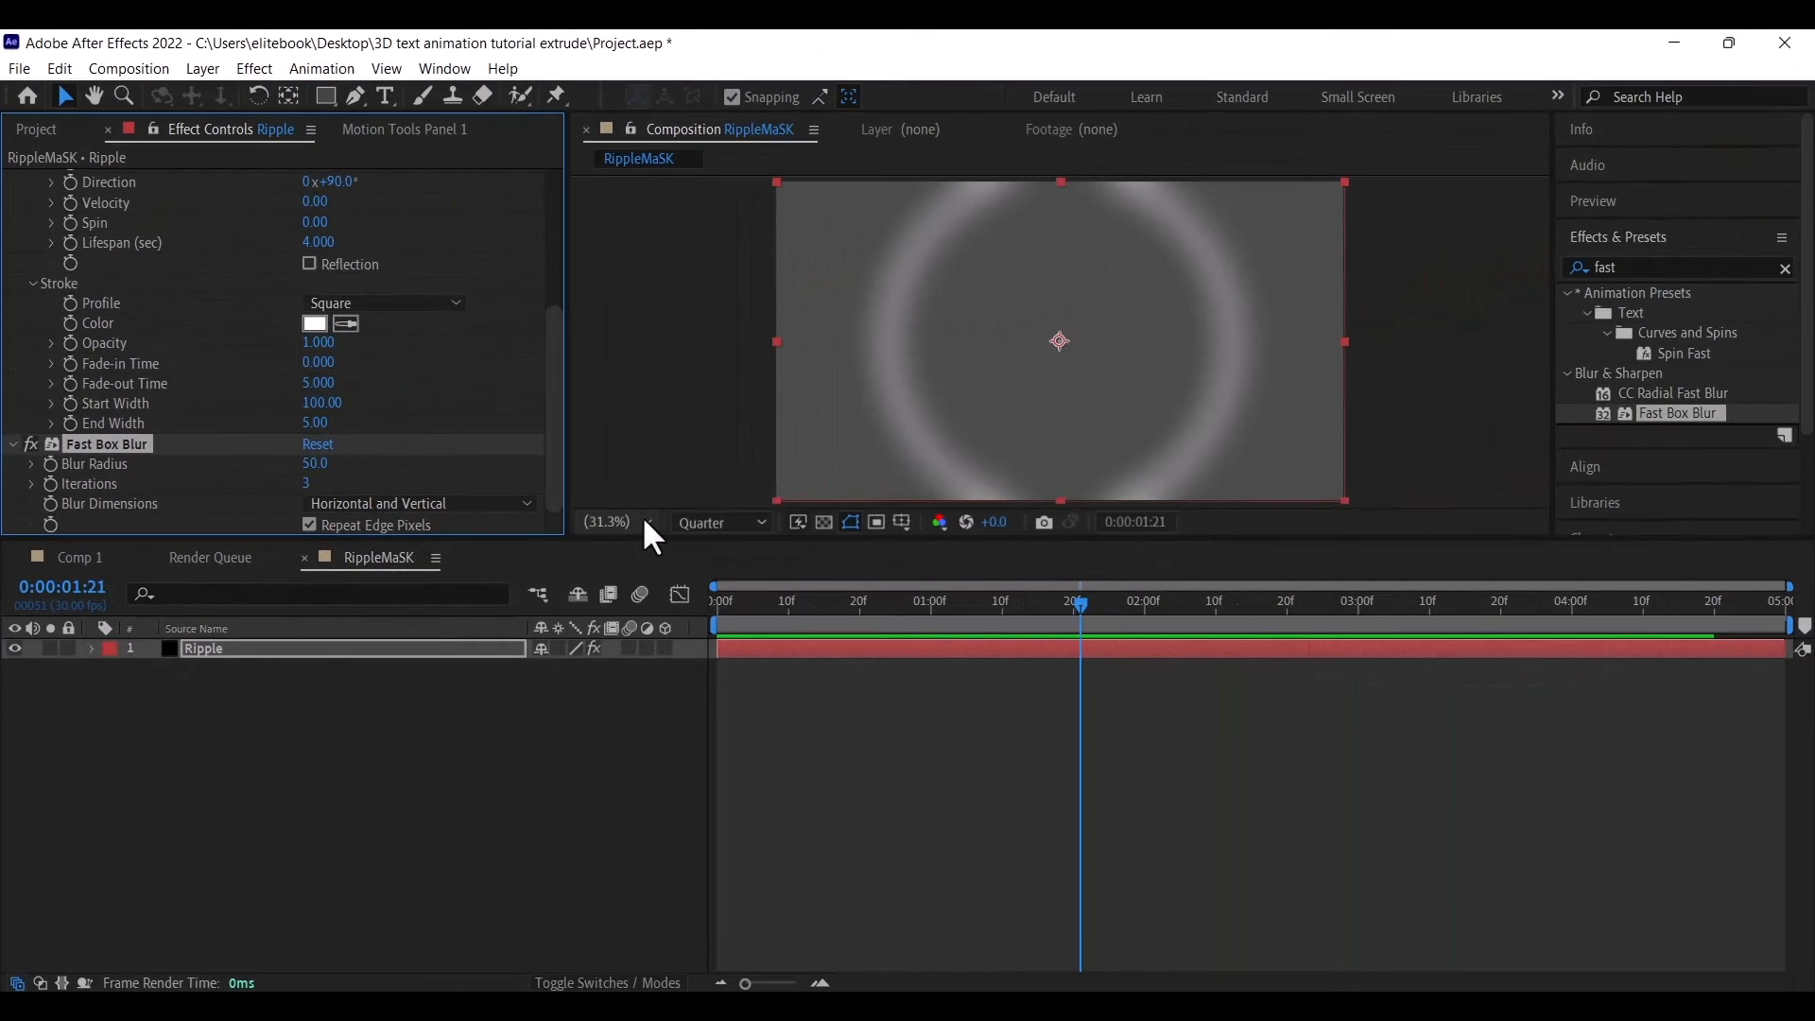
Find the Turbulent Displace effect, apply it to the Ripple solid and set its Amount to 15
{"action": "left_click_drag", "start_coordinate": [553, 504], "coordinate": [552, 552]}
{"action": "left_click", "coordinate": [1638, 268]}
{"action": "key", "text": "BackSpace"}
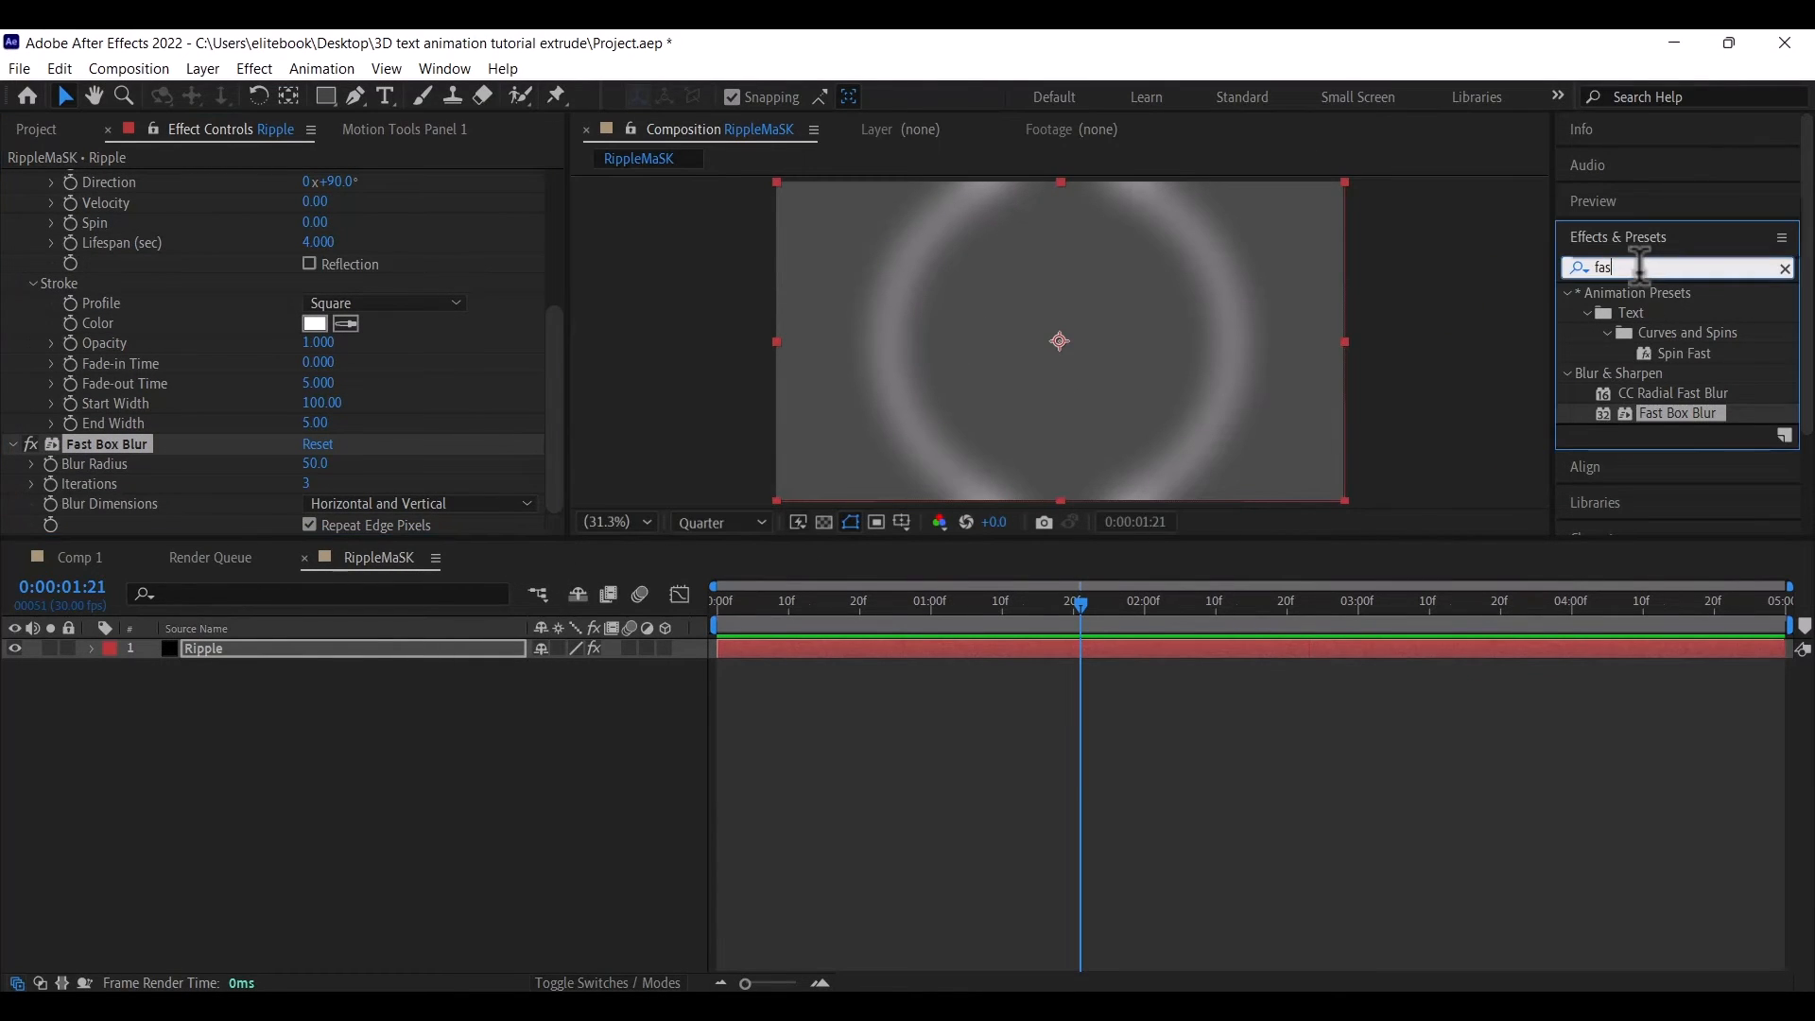
{"action": "key", "text": "BackSpace"}
{"action": "key", "text": "BackSpace"}
{"action": "key", "text": "BackSpace"}
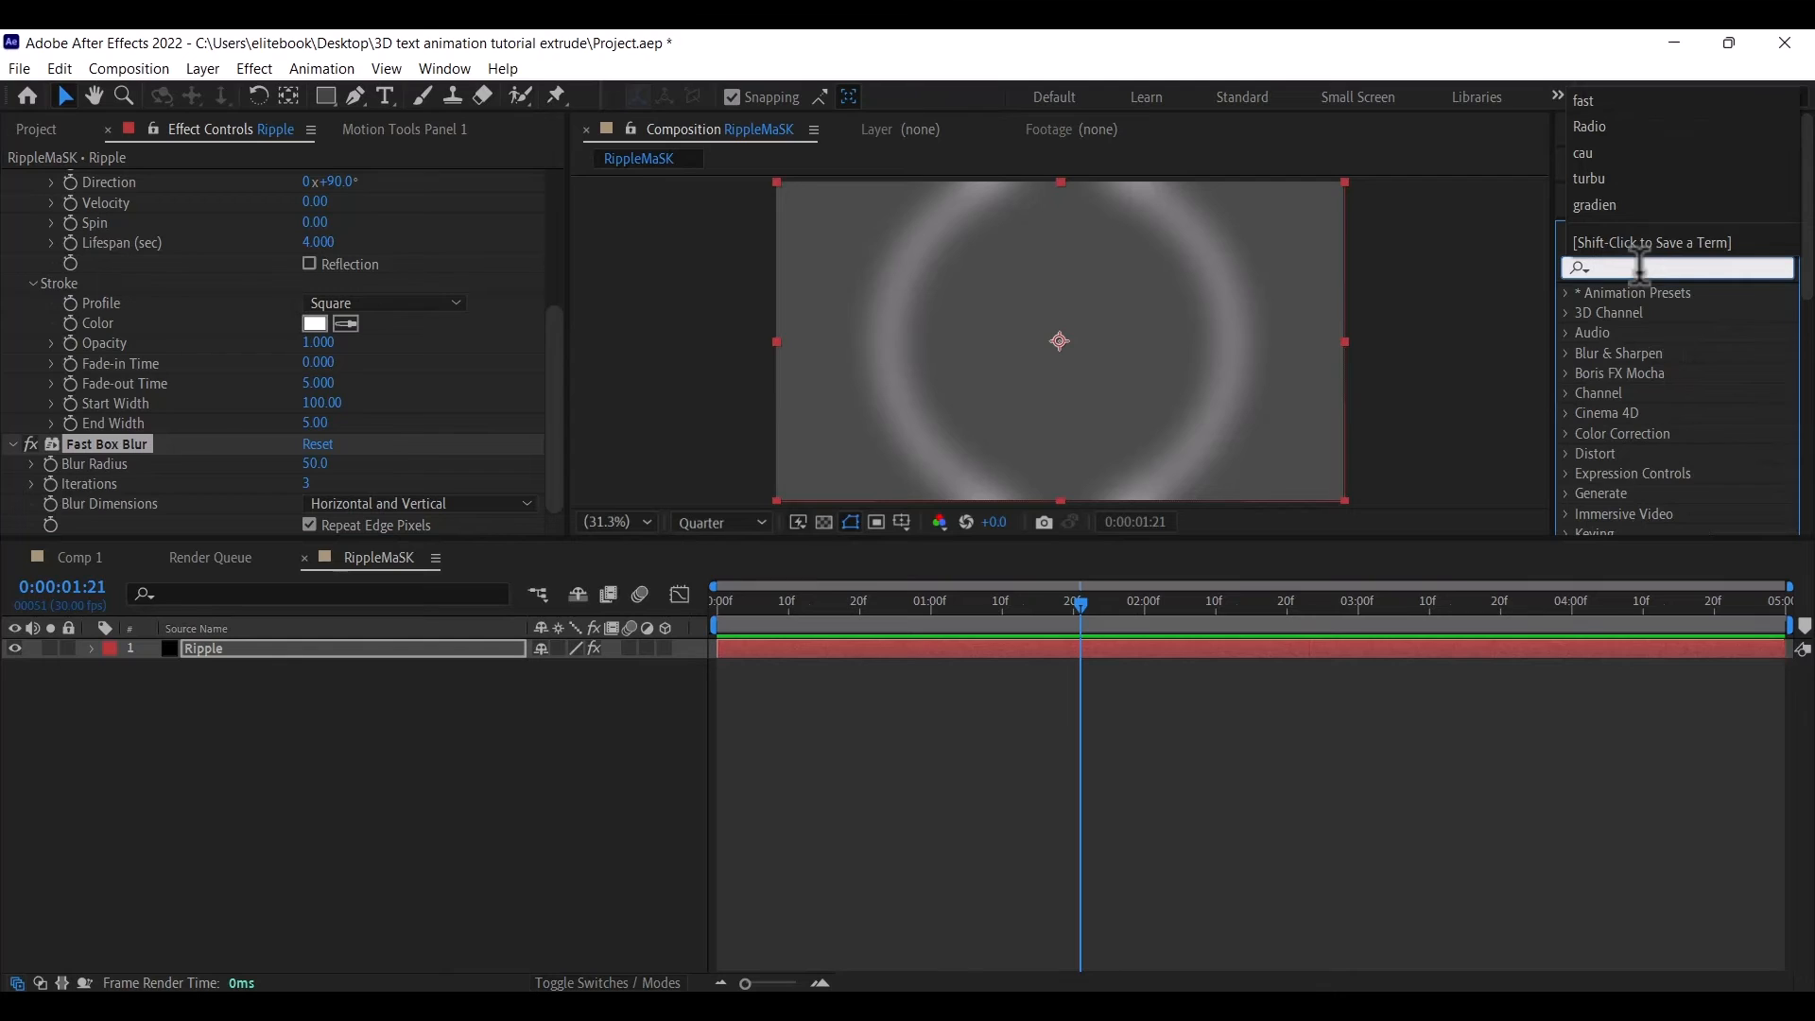
{"action": "type", "text": "turbu"}
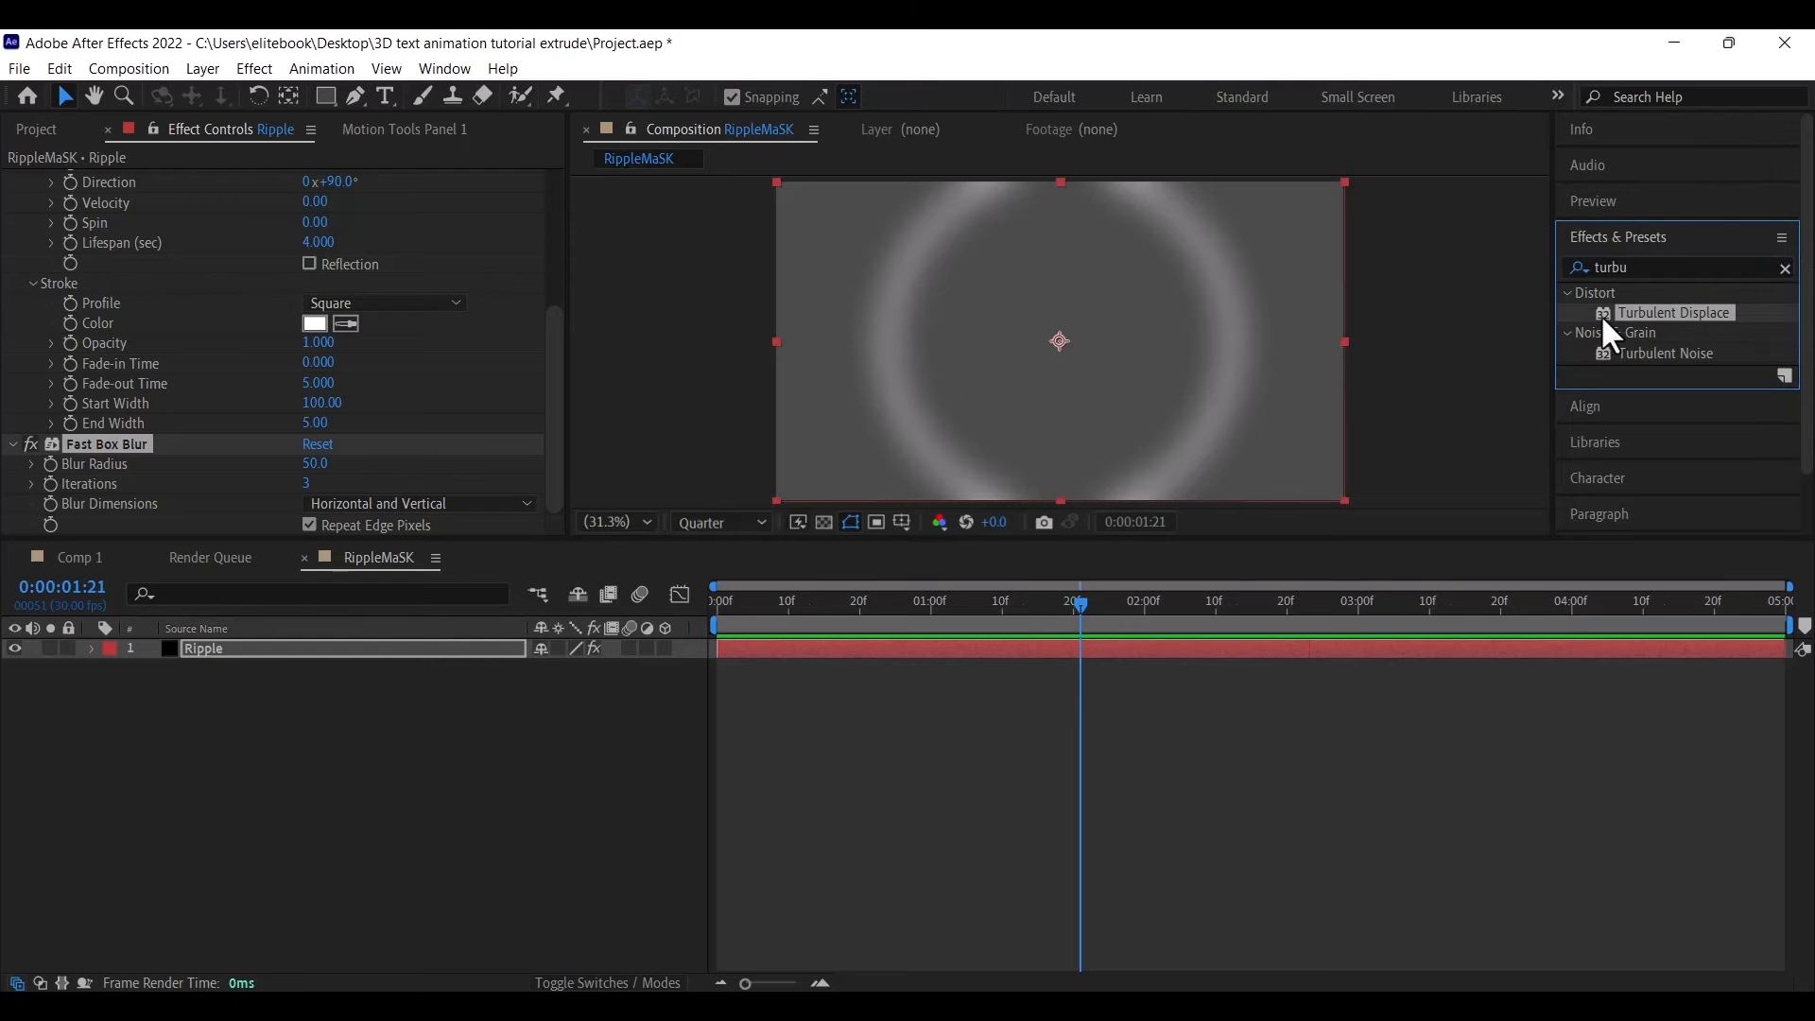
{"action": "left_click_drag", "start_coordinate": [1602, 314], "coordinate": [306, 650]}
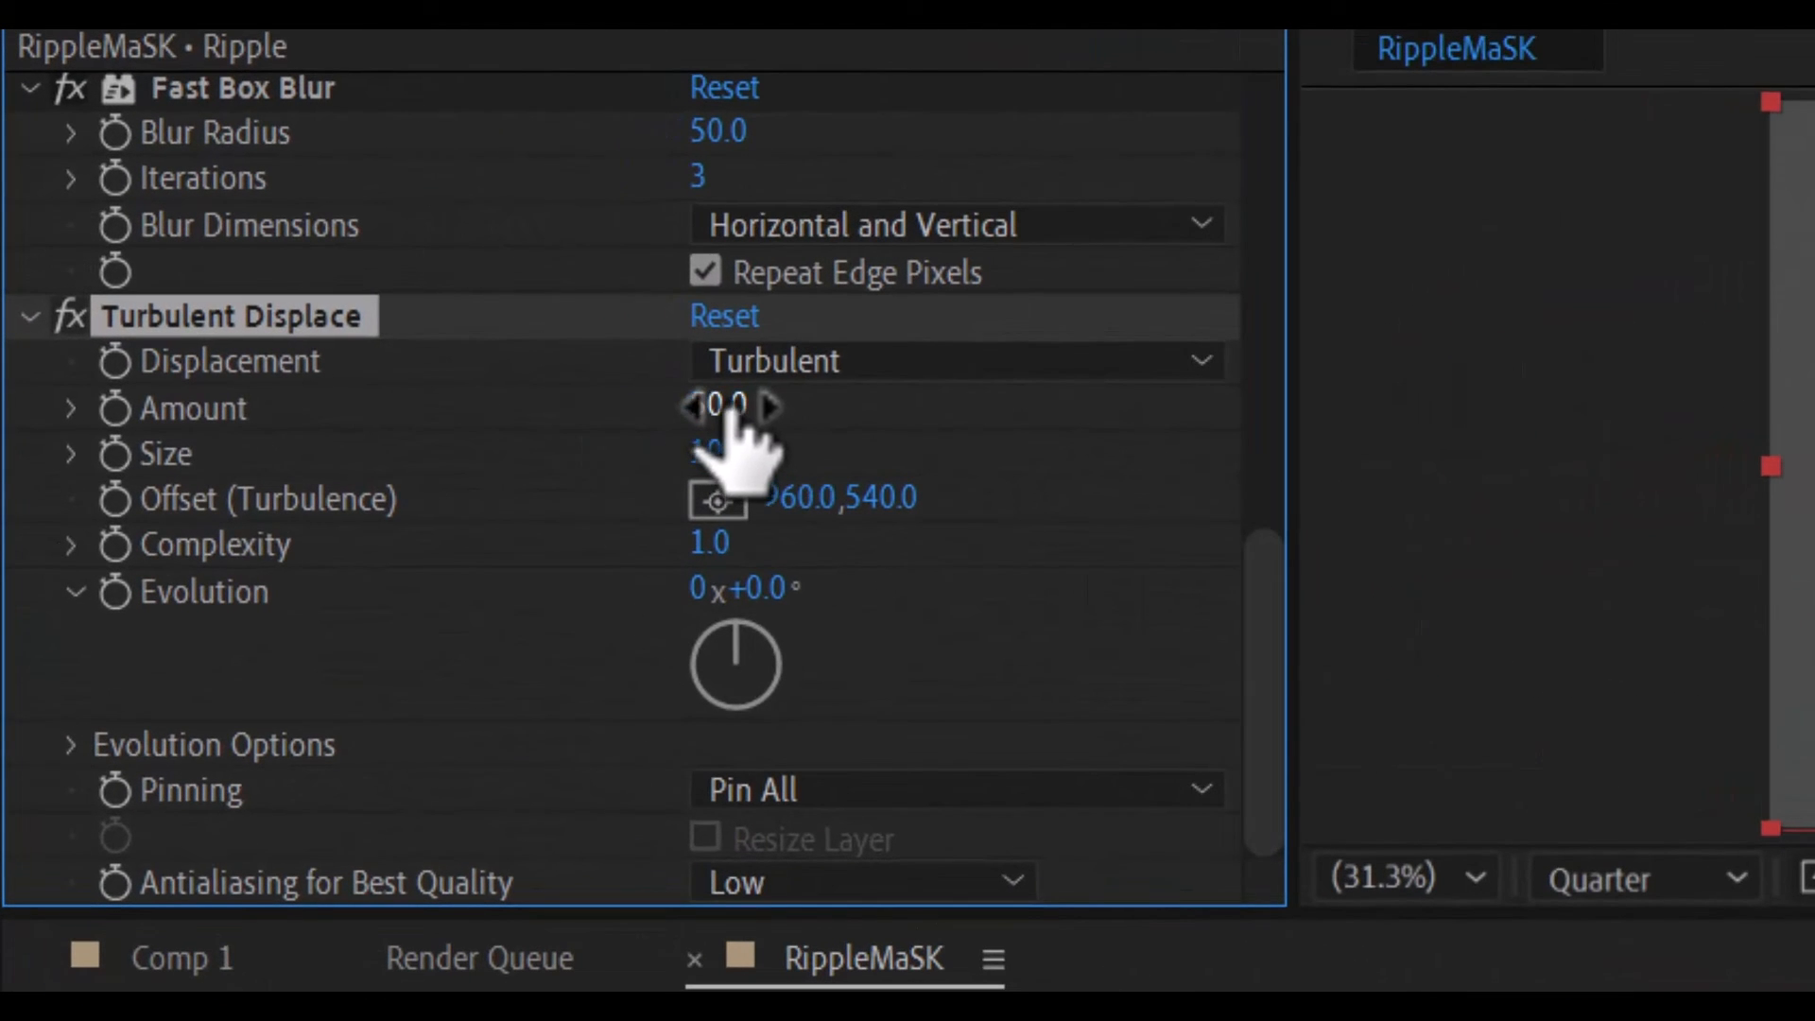
{"action": "left_click", "coordinate": [726, 407]}
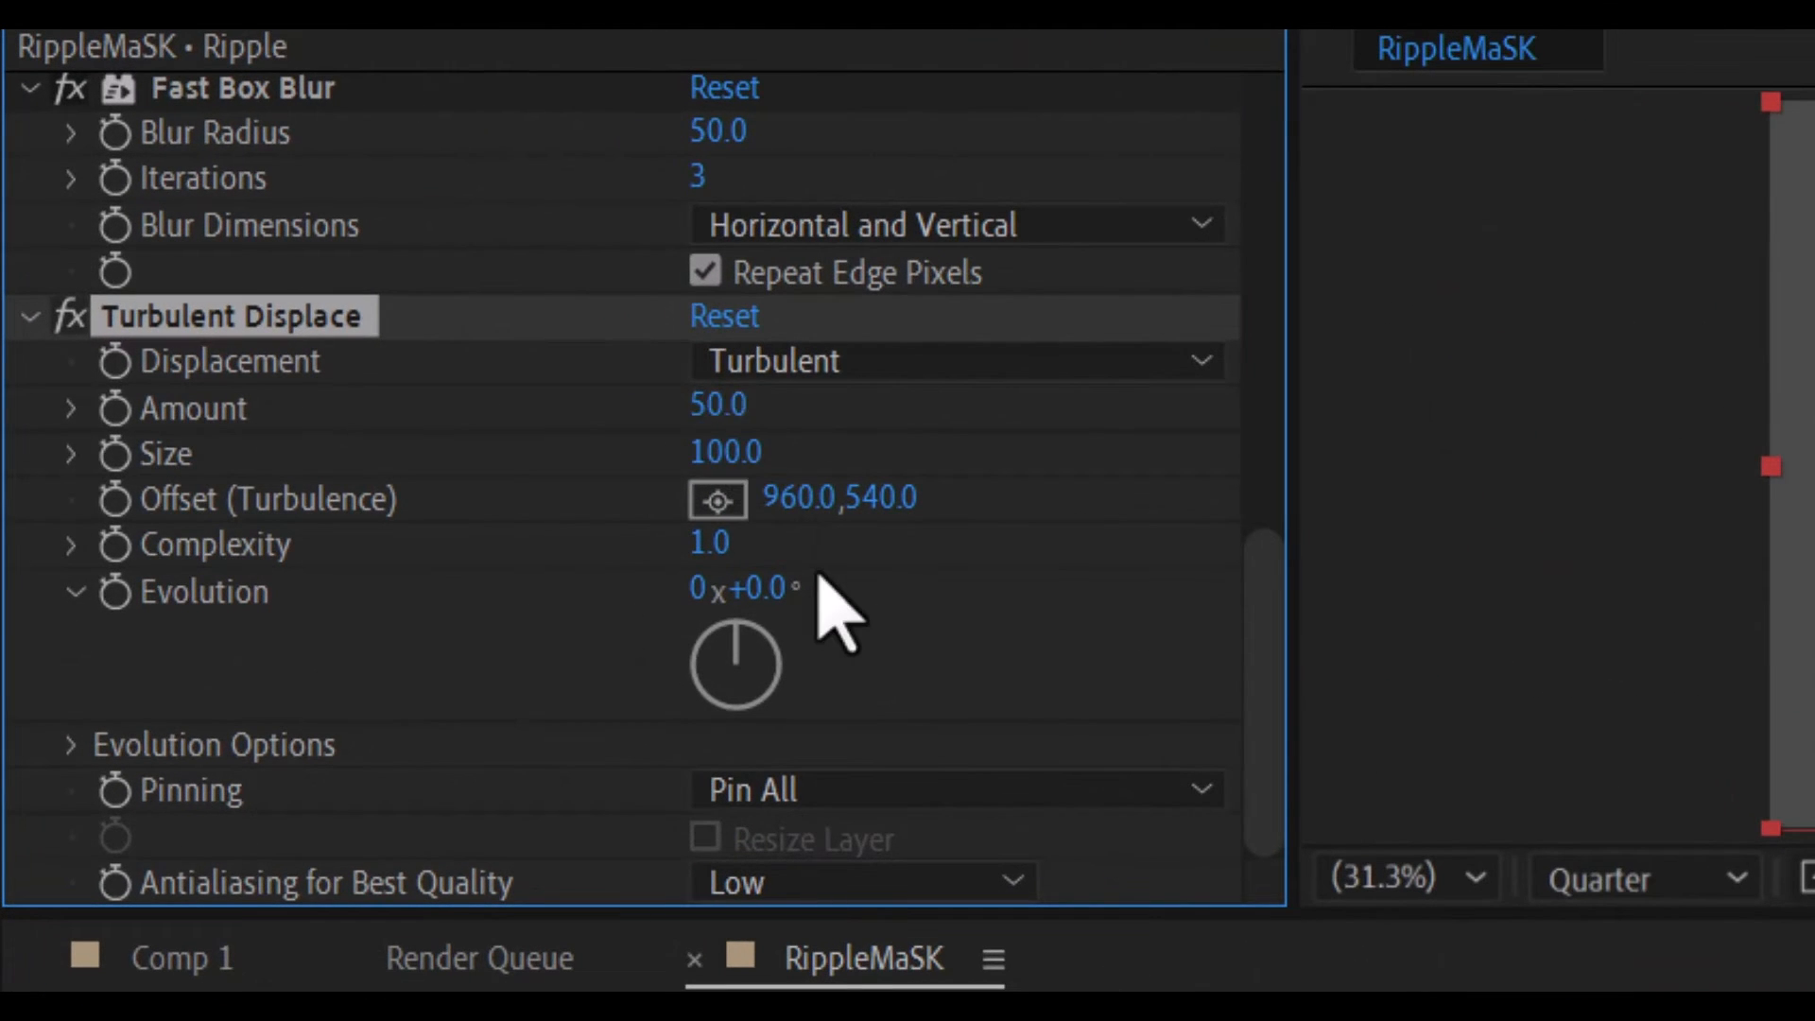
{"action": "type", "text": "15"}
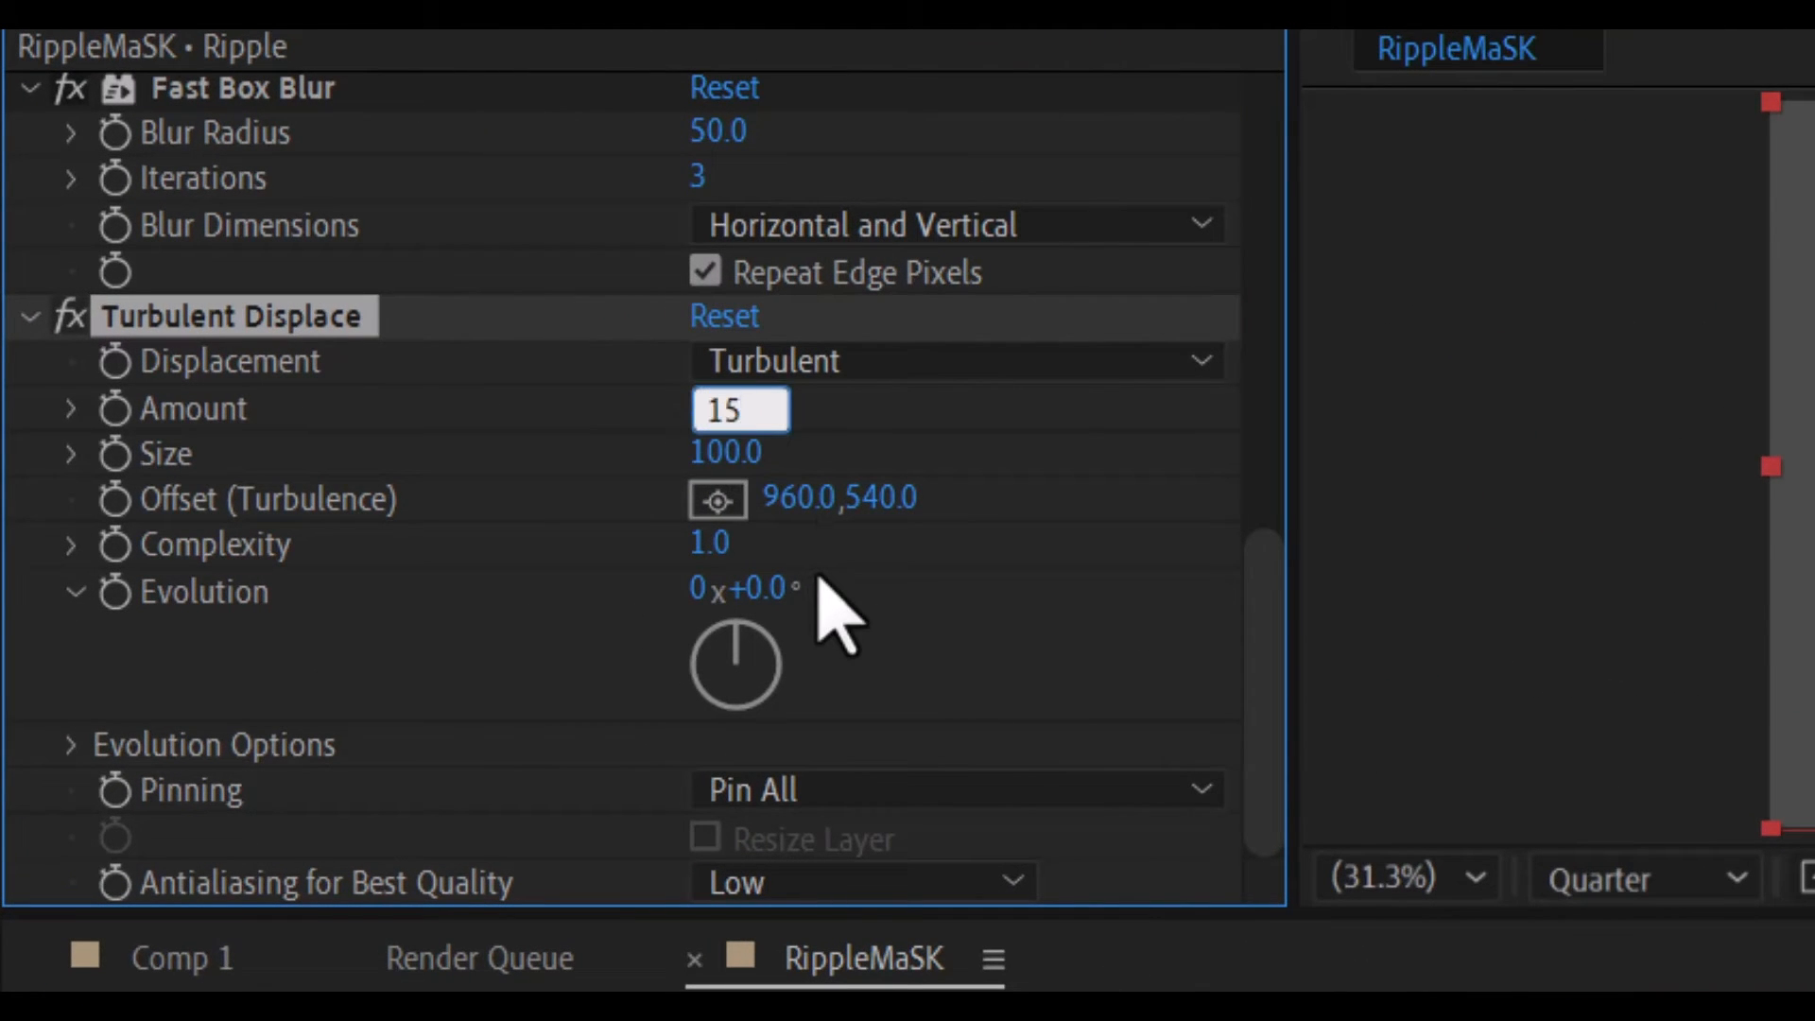
{"action": "key", "text": "Return"}
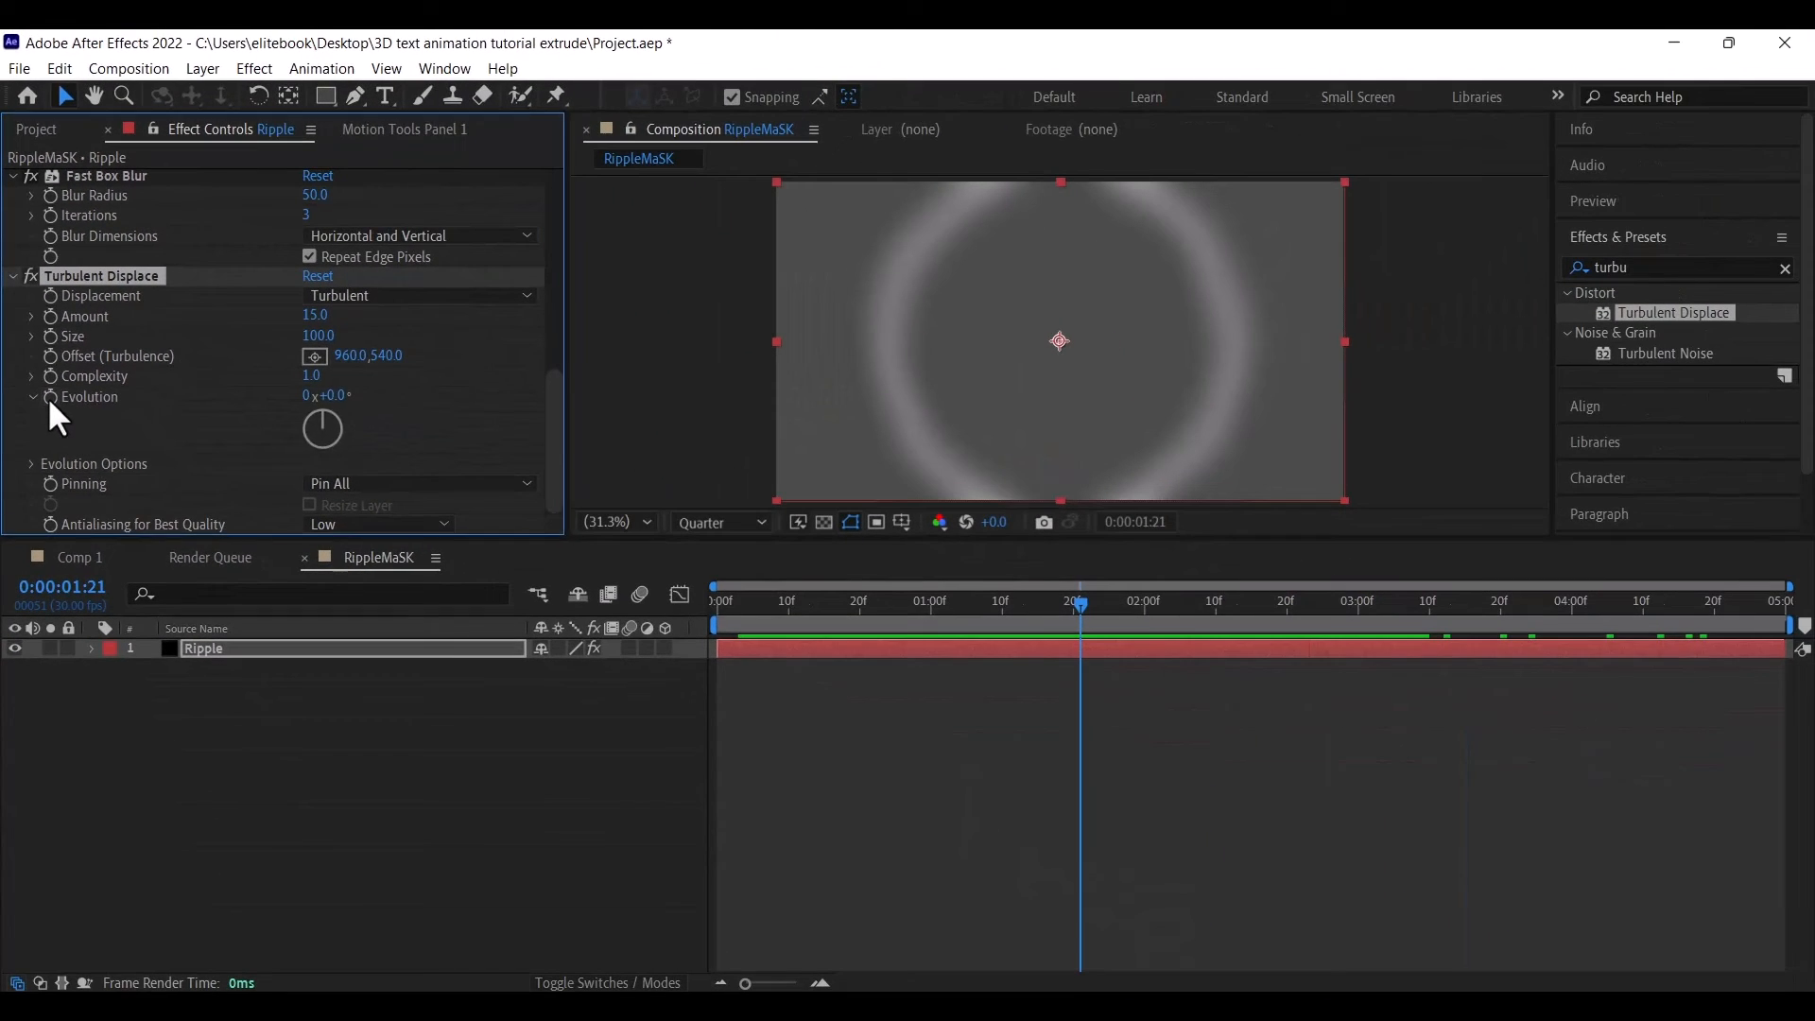
Drive the Turbulent Displace Evolution with the expression time*100 and preview the ripple animation
{"action": "left_click", "coordinate": [115, 592], "text": "alt"}
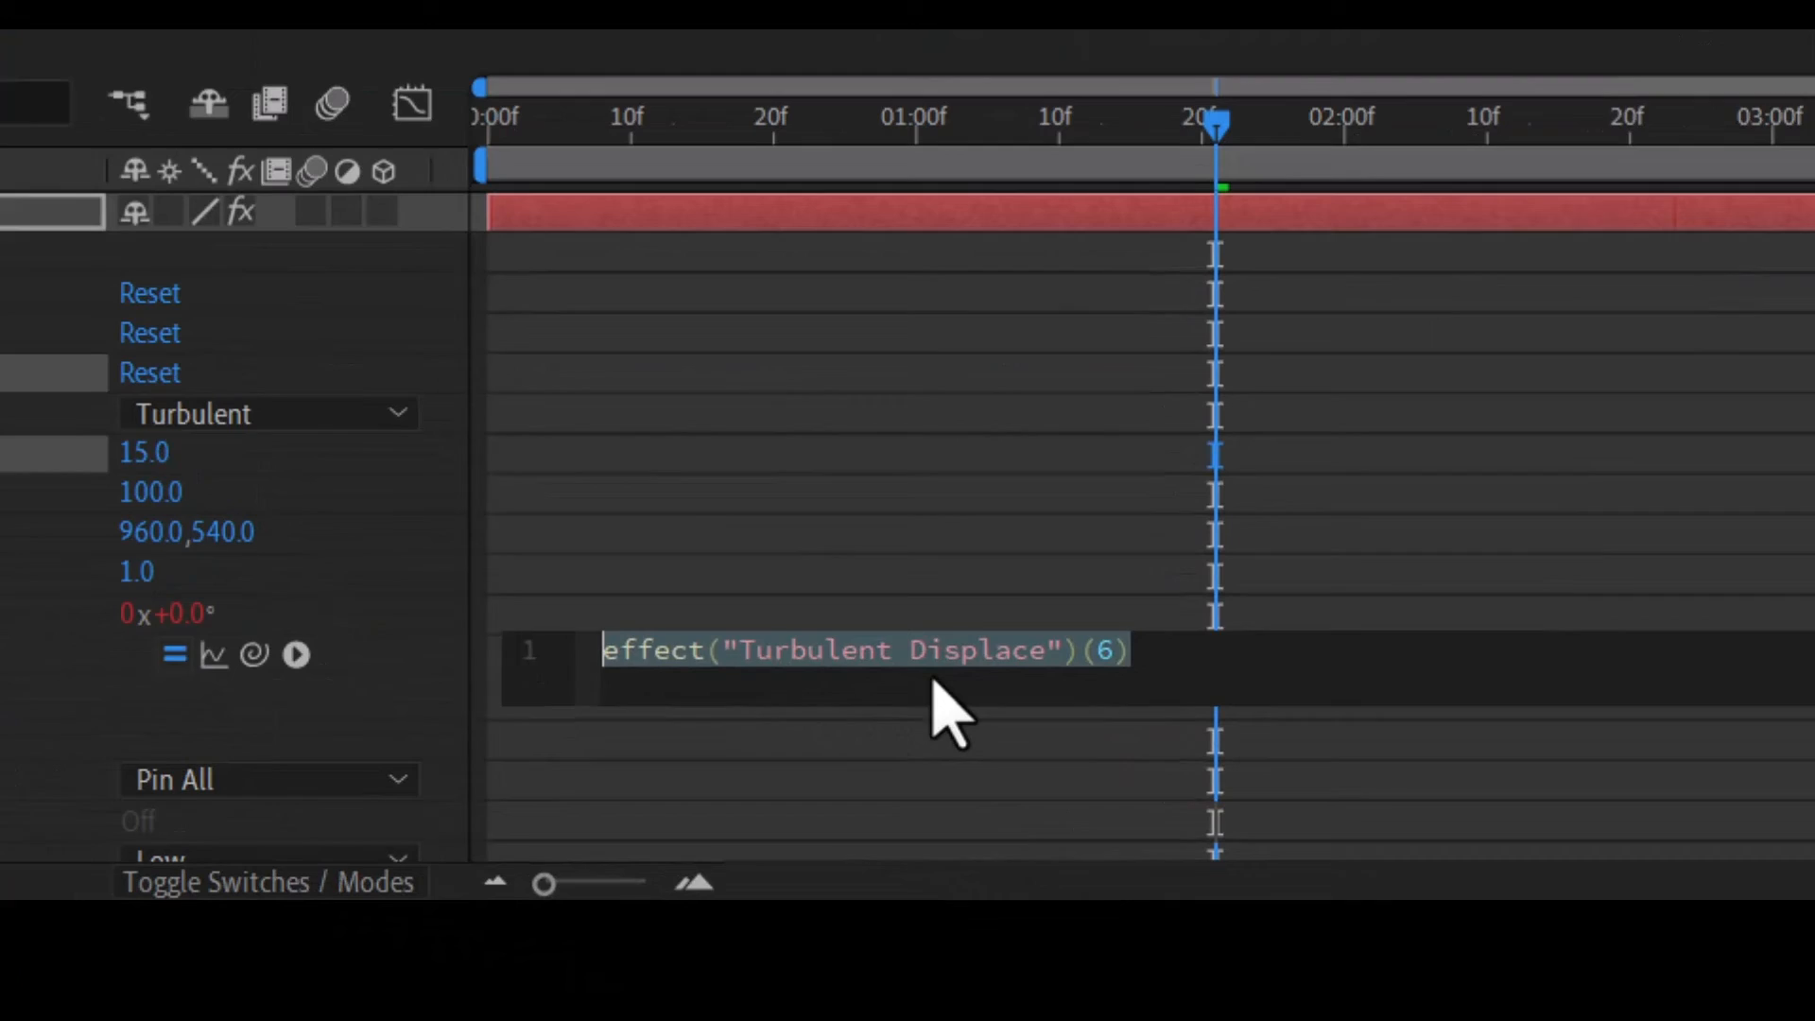
{"action": "type", "text": "t"}
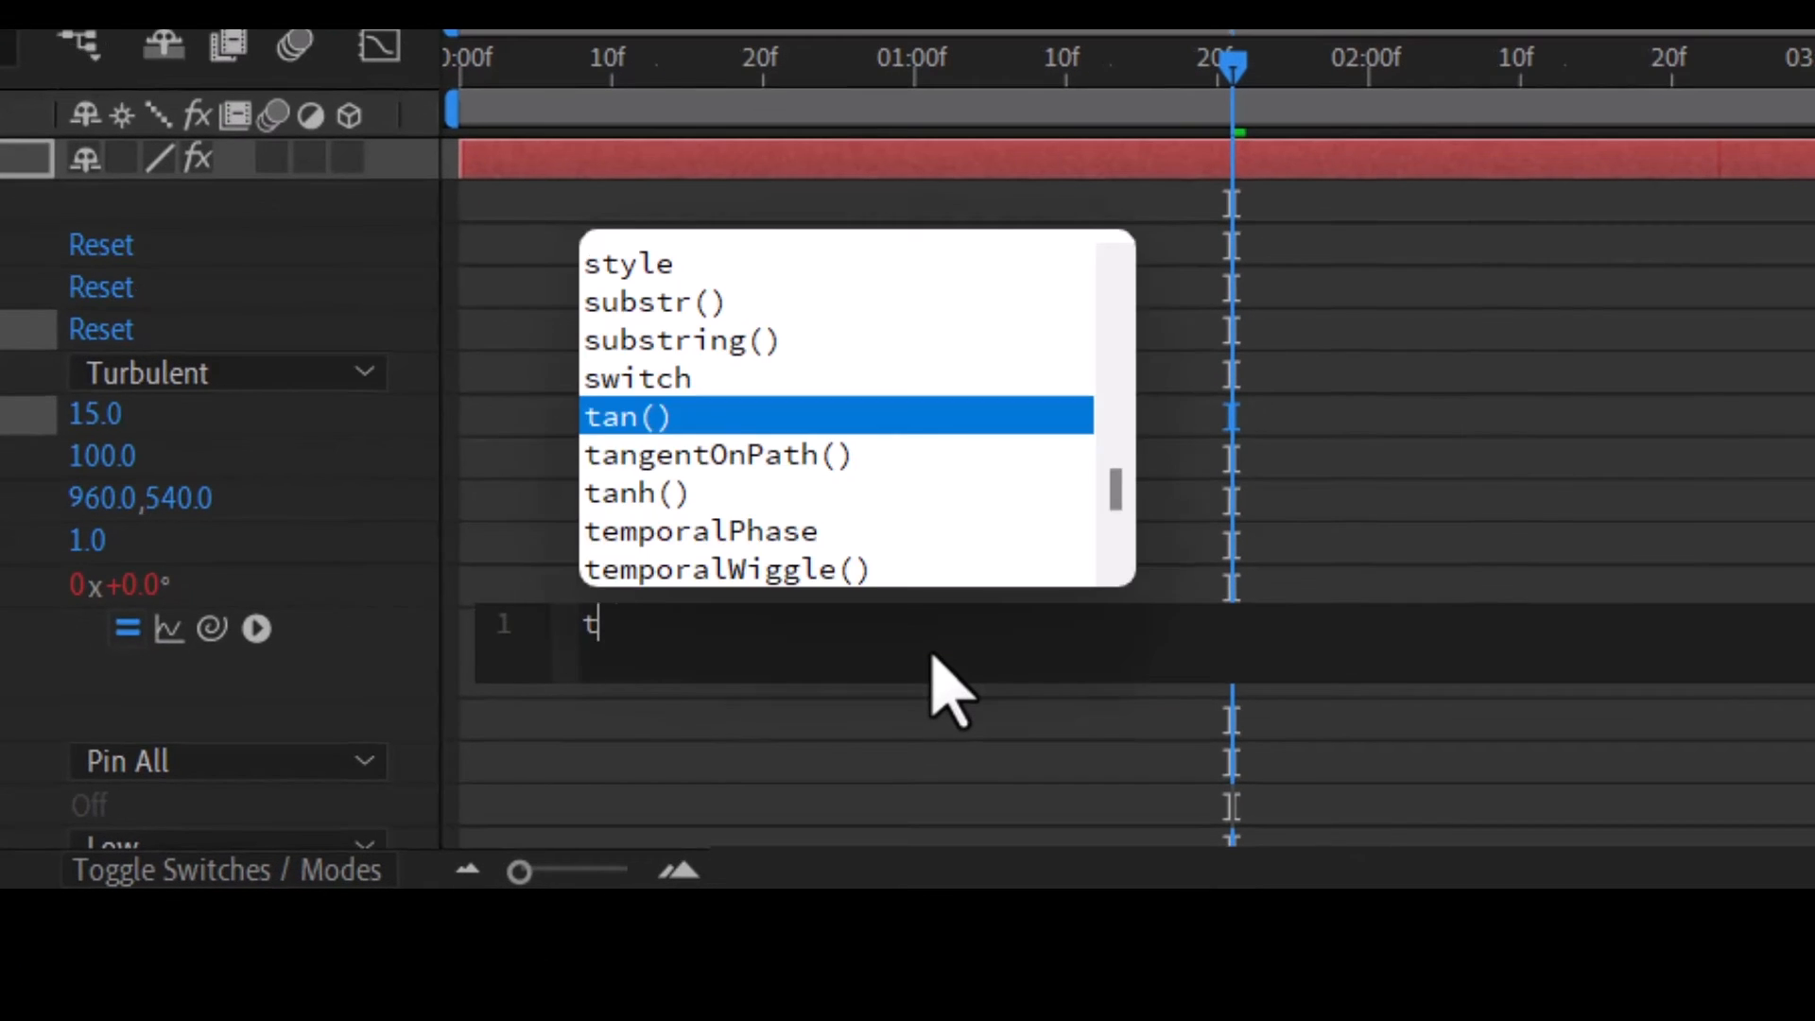
{"action": "type", "text": "ime"}
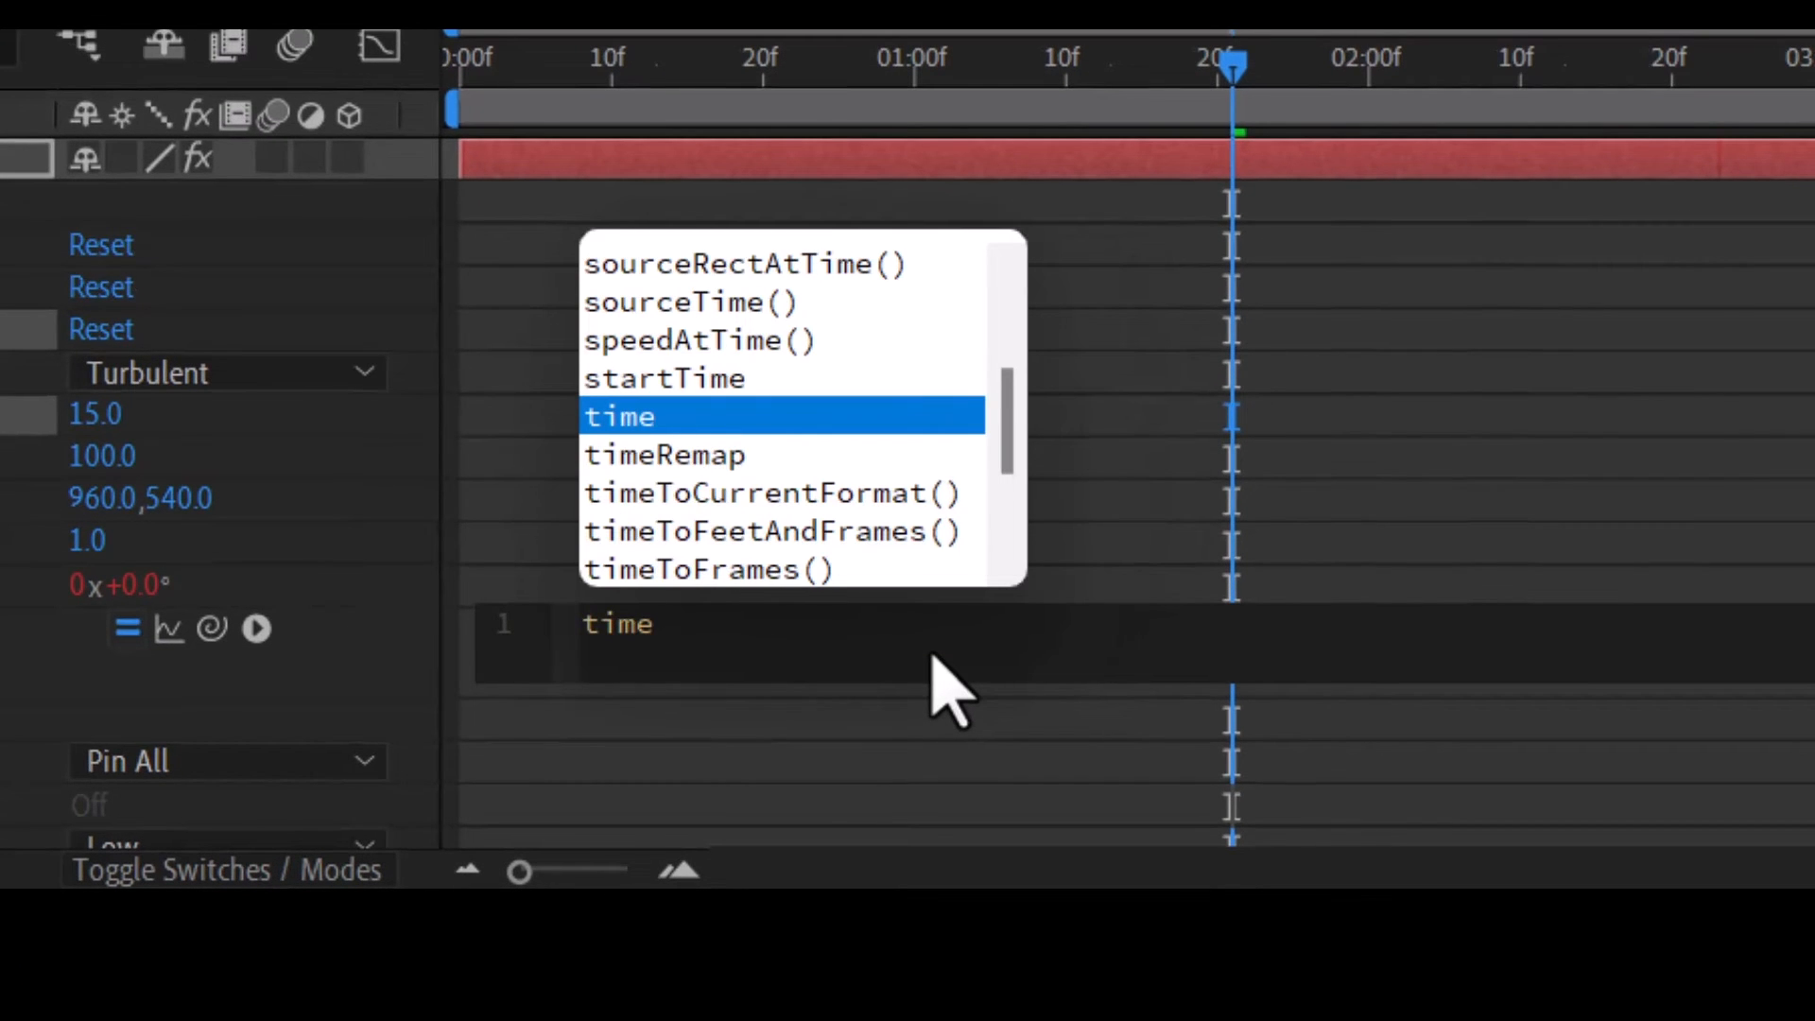
{"action": "type", "text": "*"}
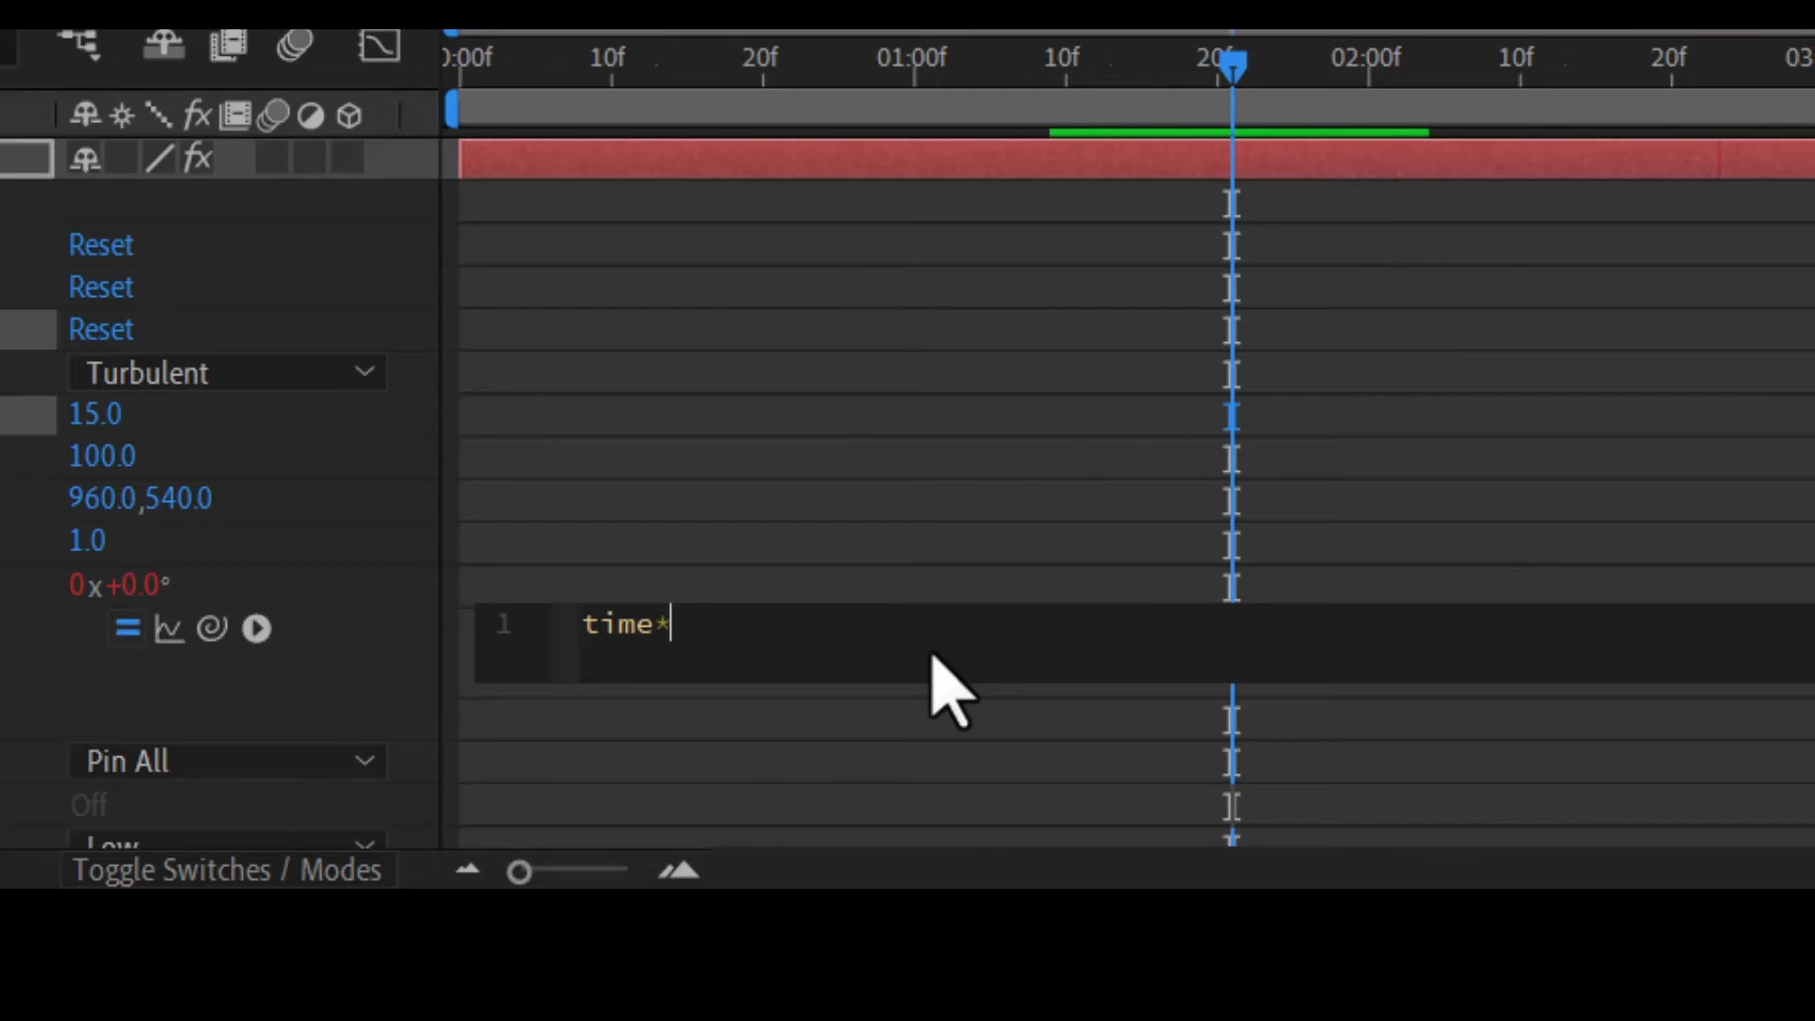
{"action": "type", "text": "100"}
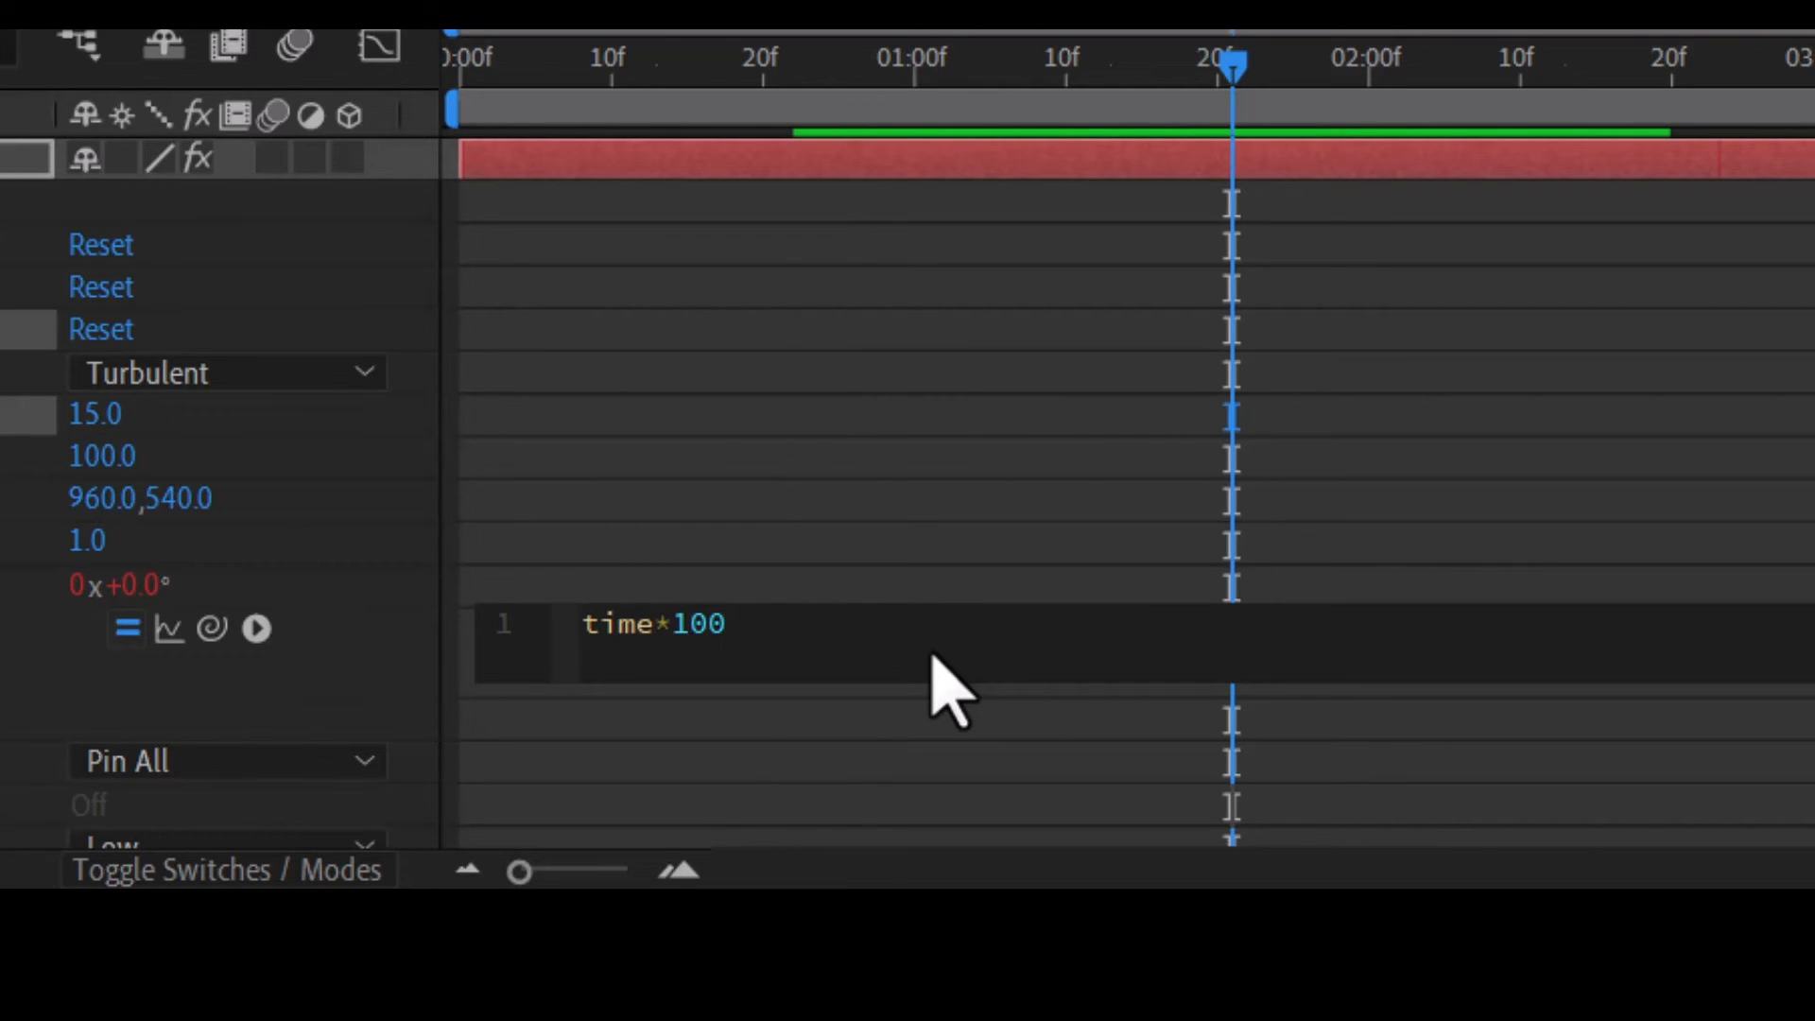
{"action": "key", "text": "KP_Enter"}
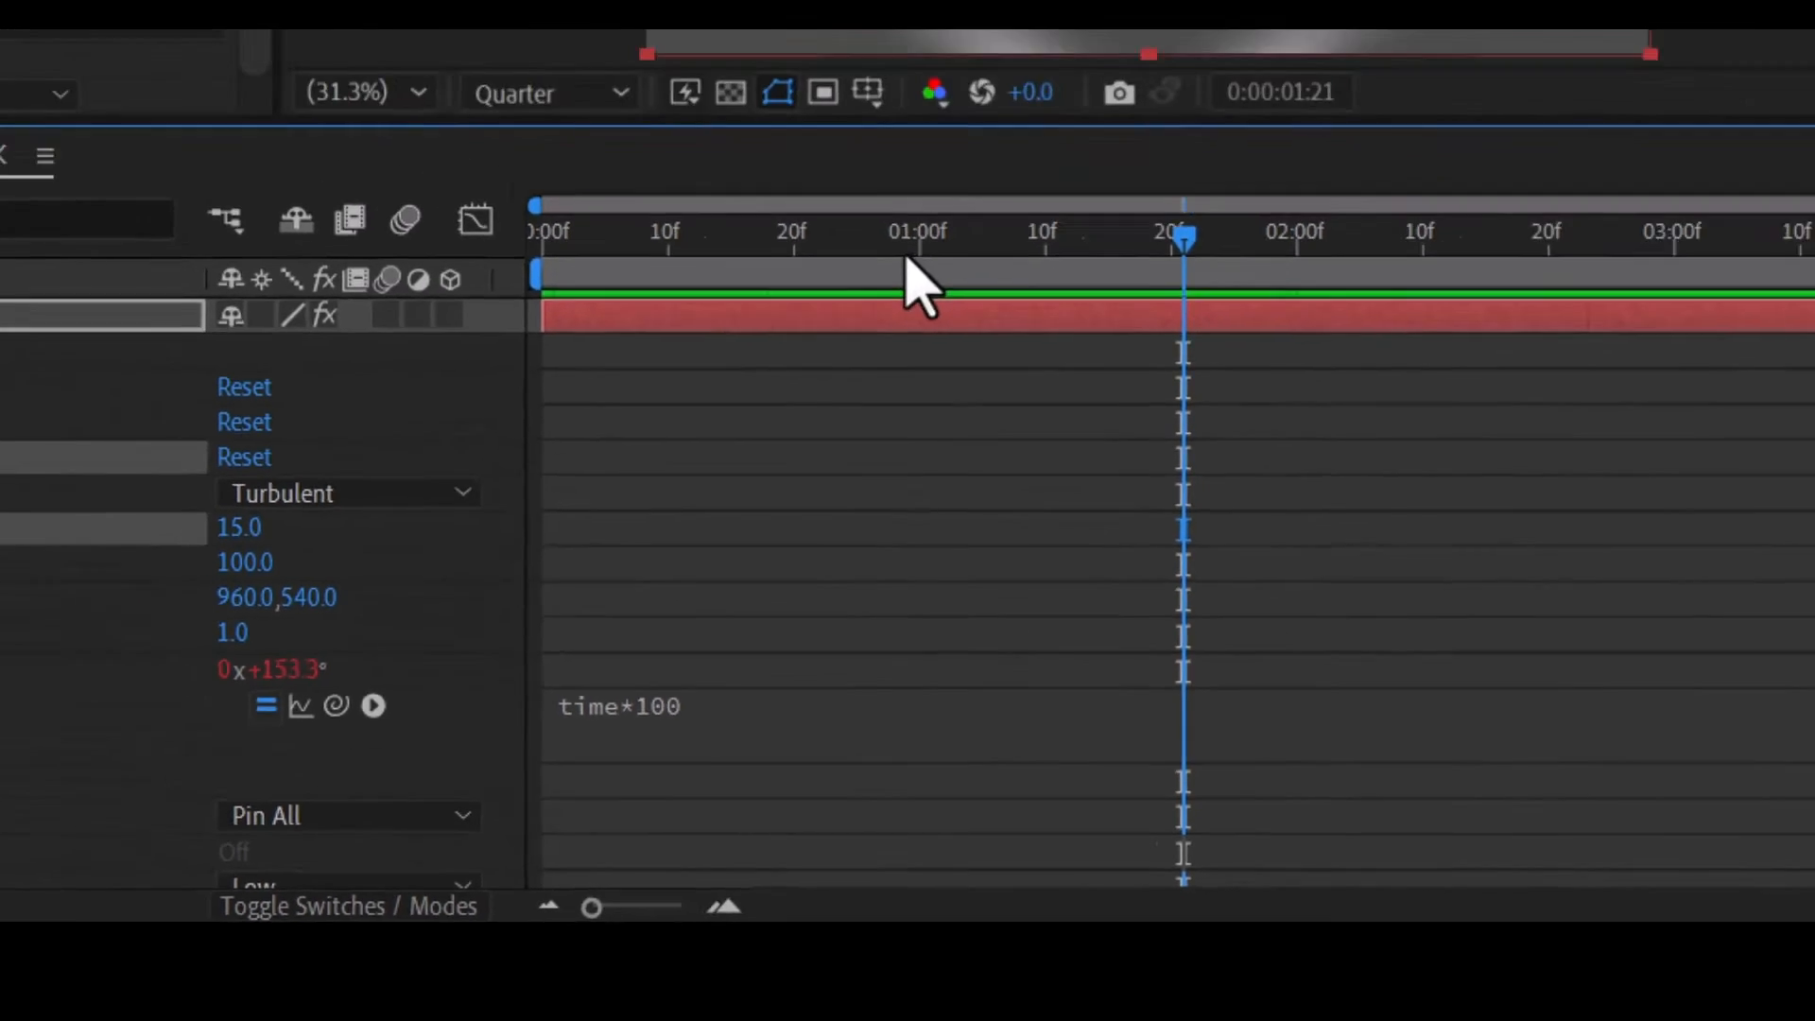
{"action": "left_click_drag", "start_coordinate": [898, 248], "coordinate": [594, 277]}
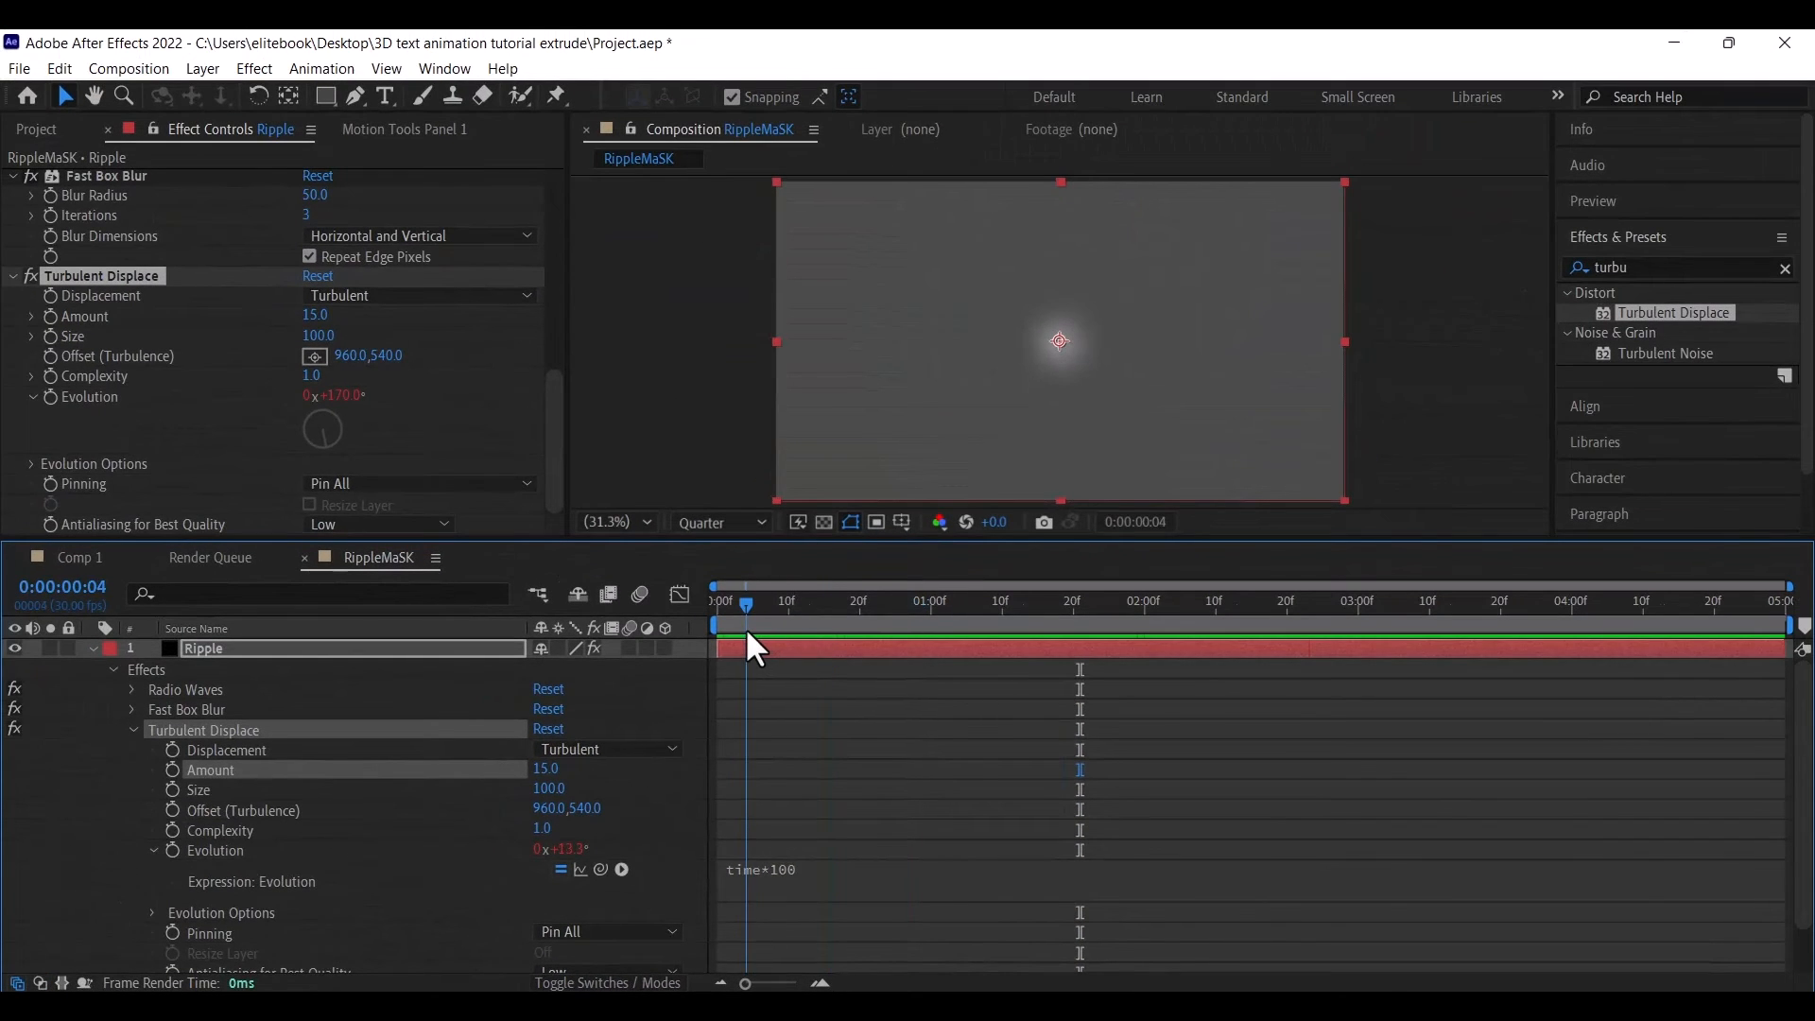
{"action": "key", "text": "space"}
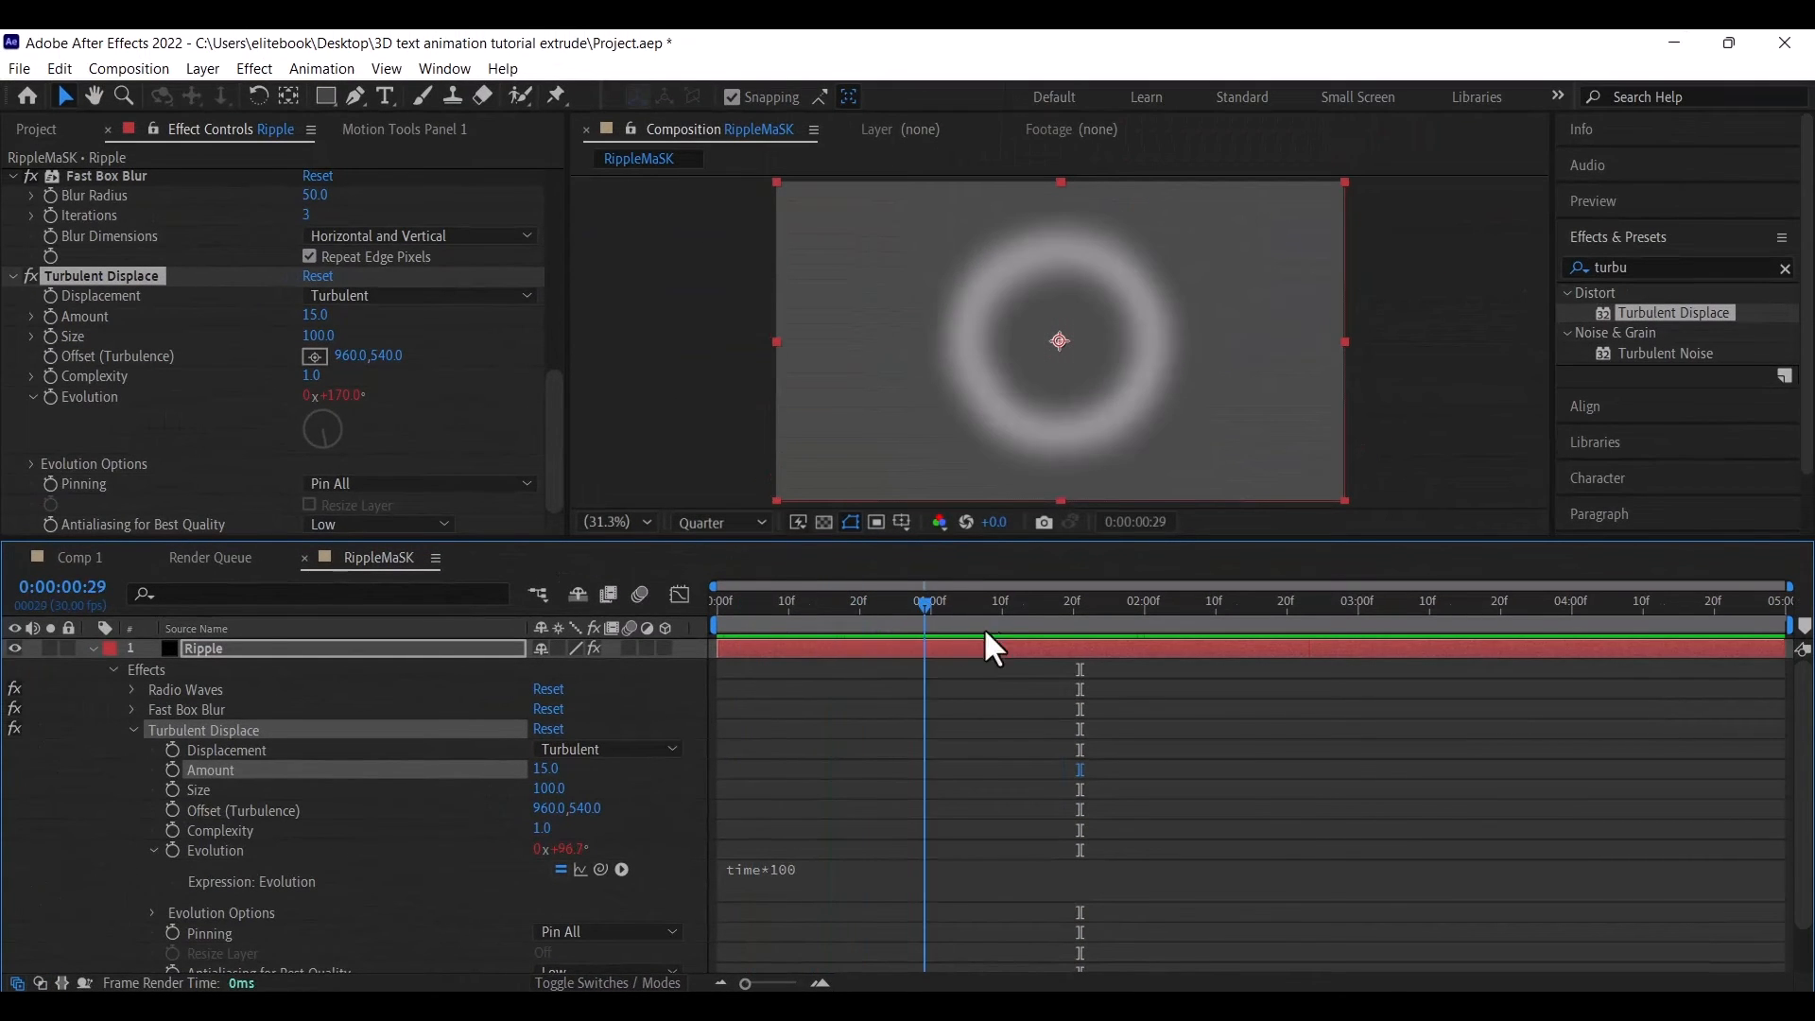
{"action": "left_click", "coordinate": [92, 649]}
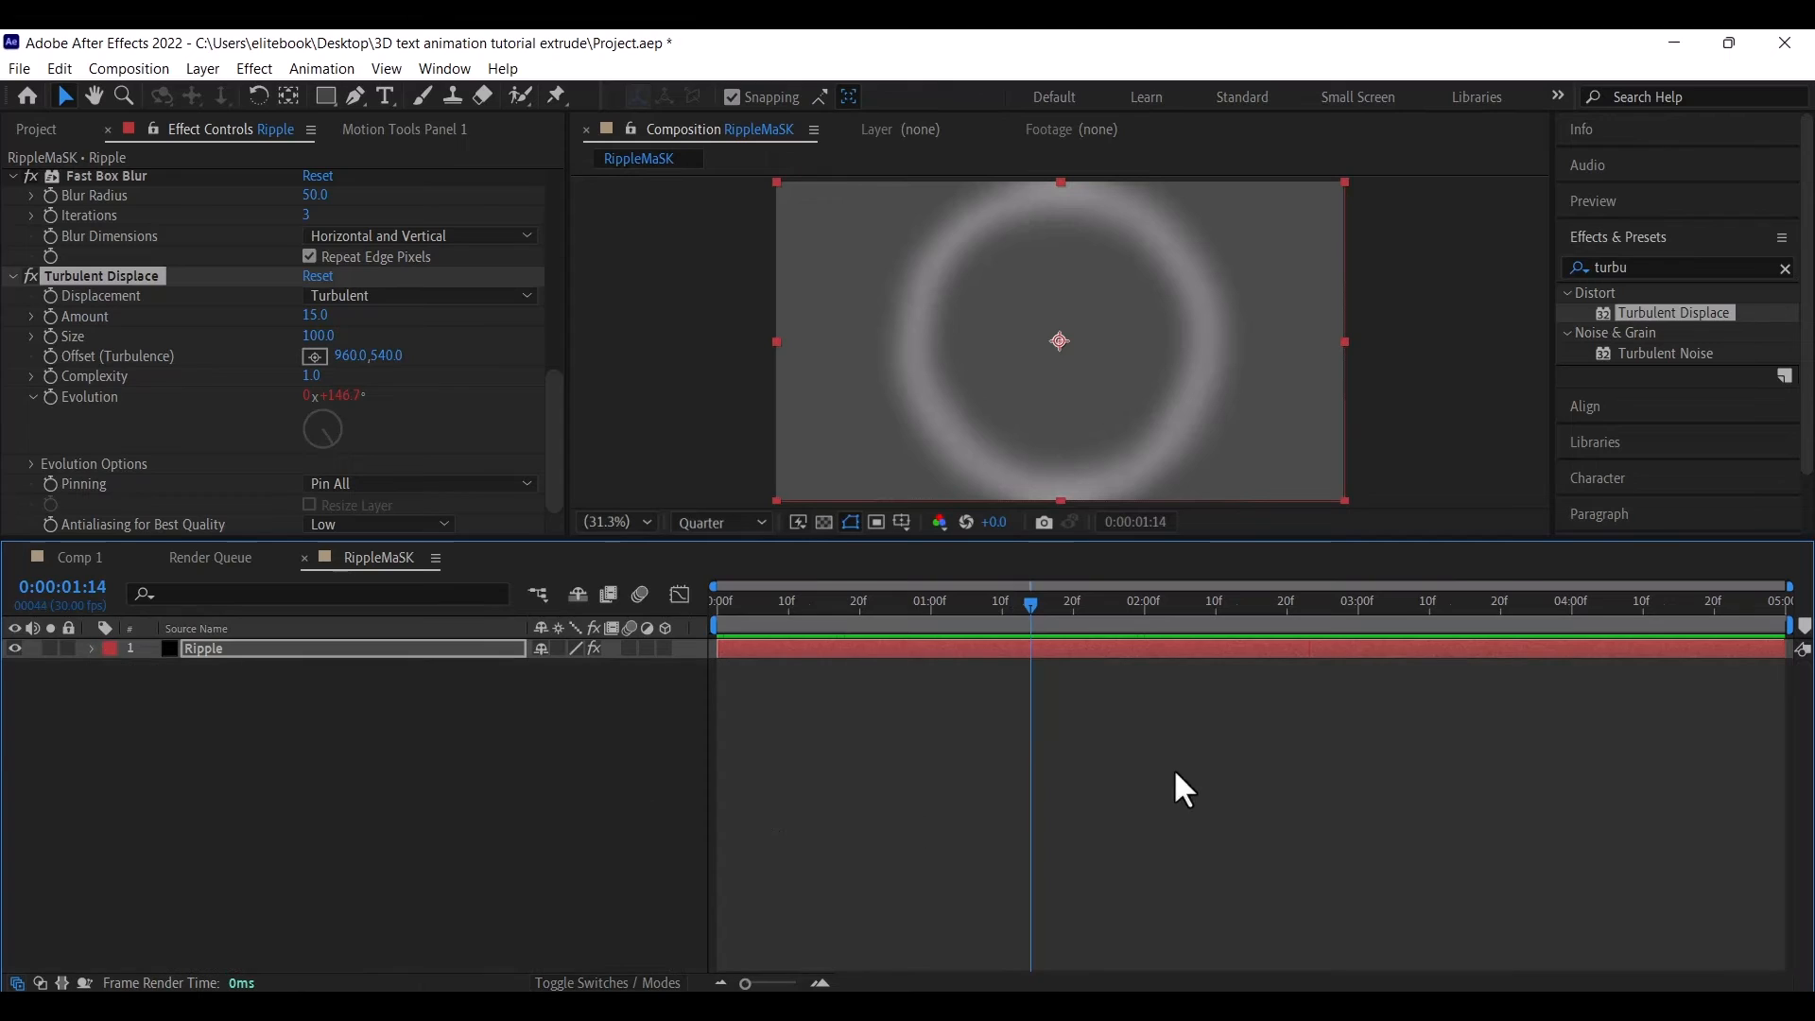
{"action": "left_click_drag", "start_coordinate": [1276, 605], "coordinate": [1008, 605]}
{"action": "left_click", "coordinate": [1010, 601]}
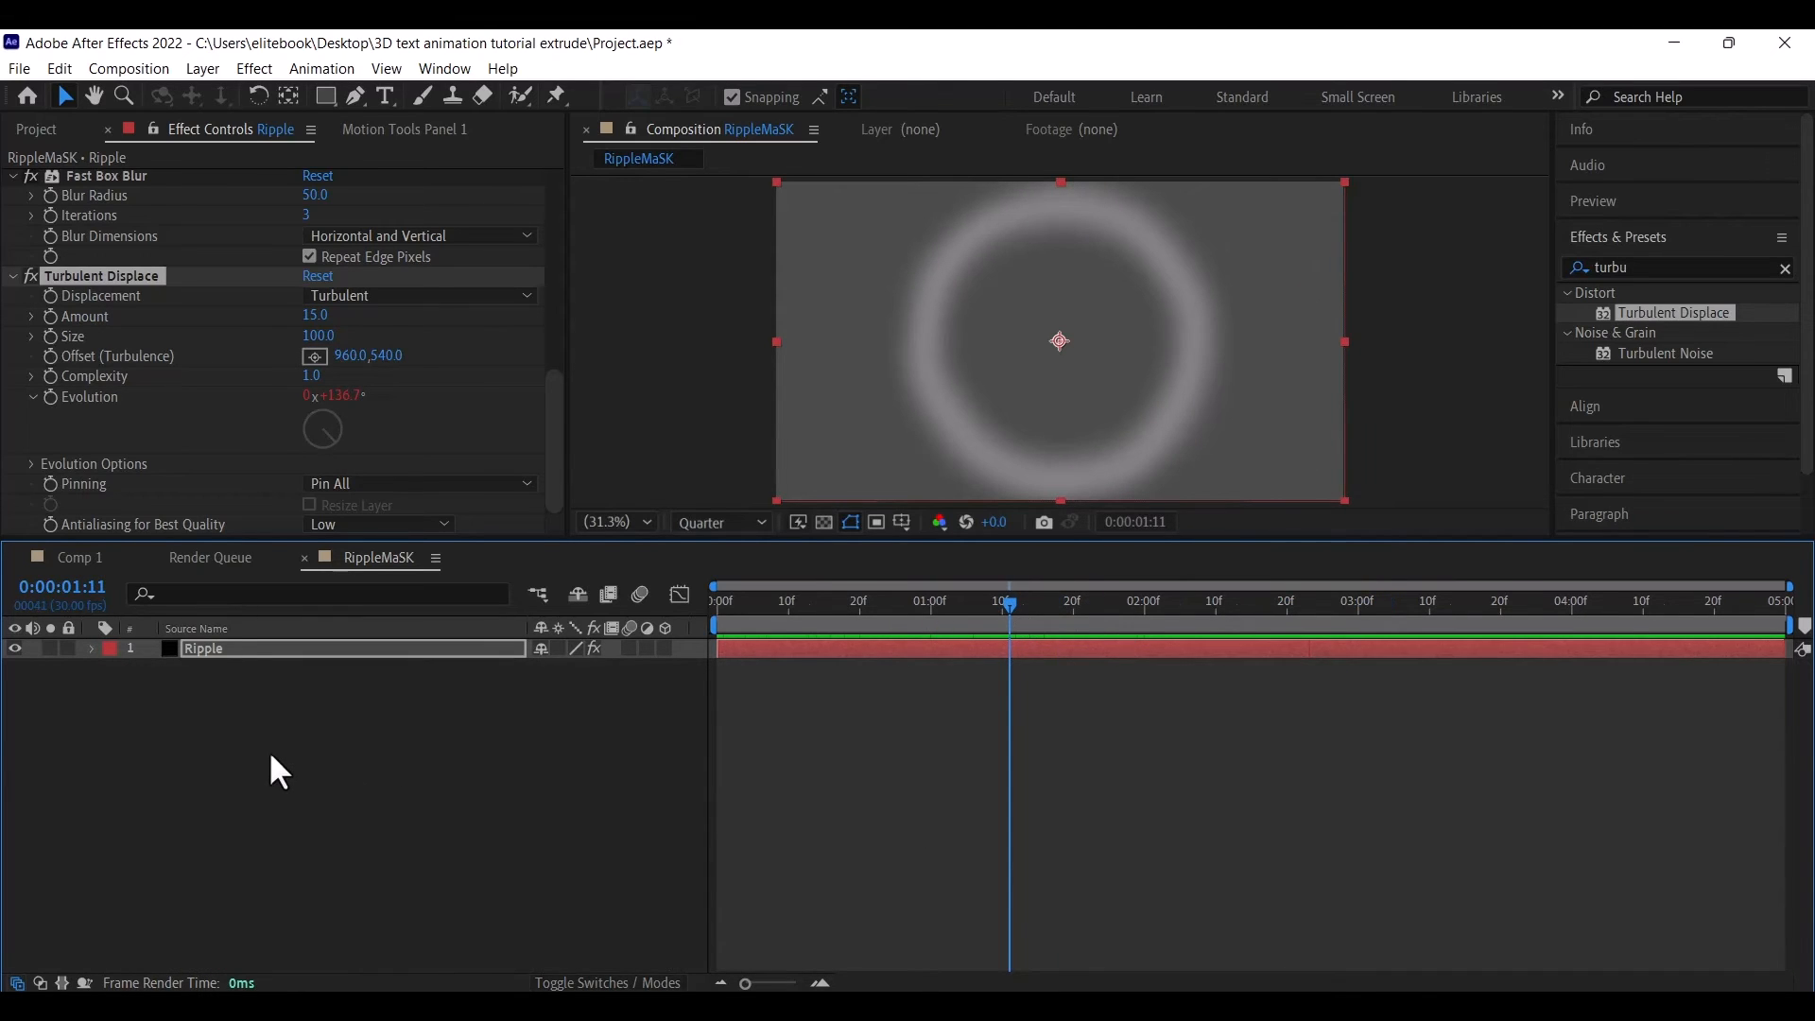
Place the RippleMaSK composition beneath the Background layer in Comp 1 and shift it to start at about 0:00:03:22
{"action": "left_click", "coordinate": [81, 556]}
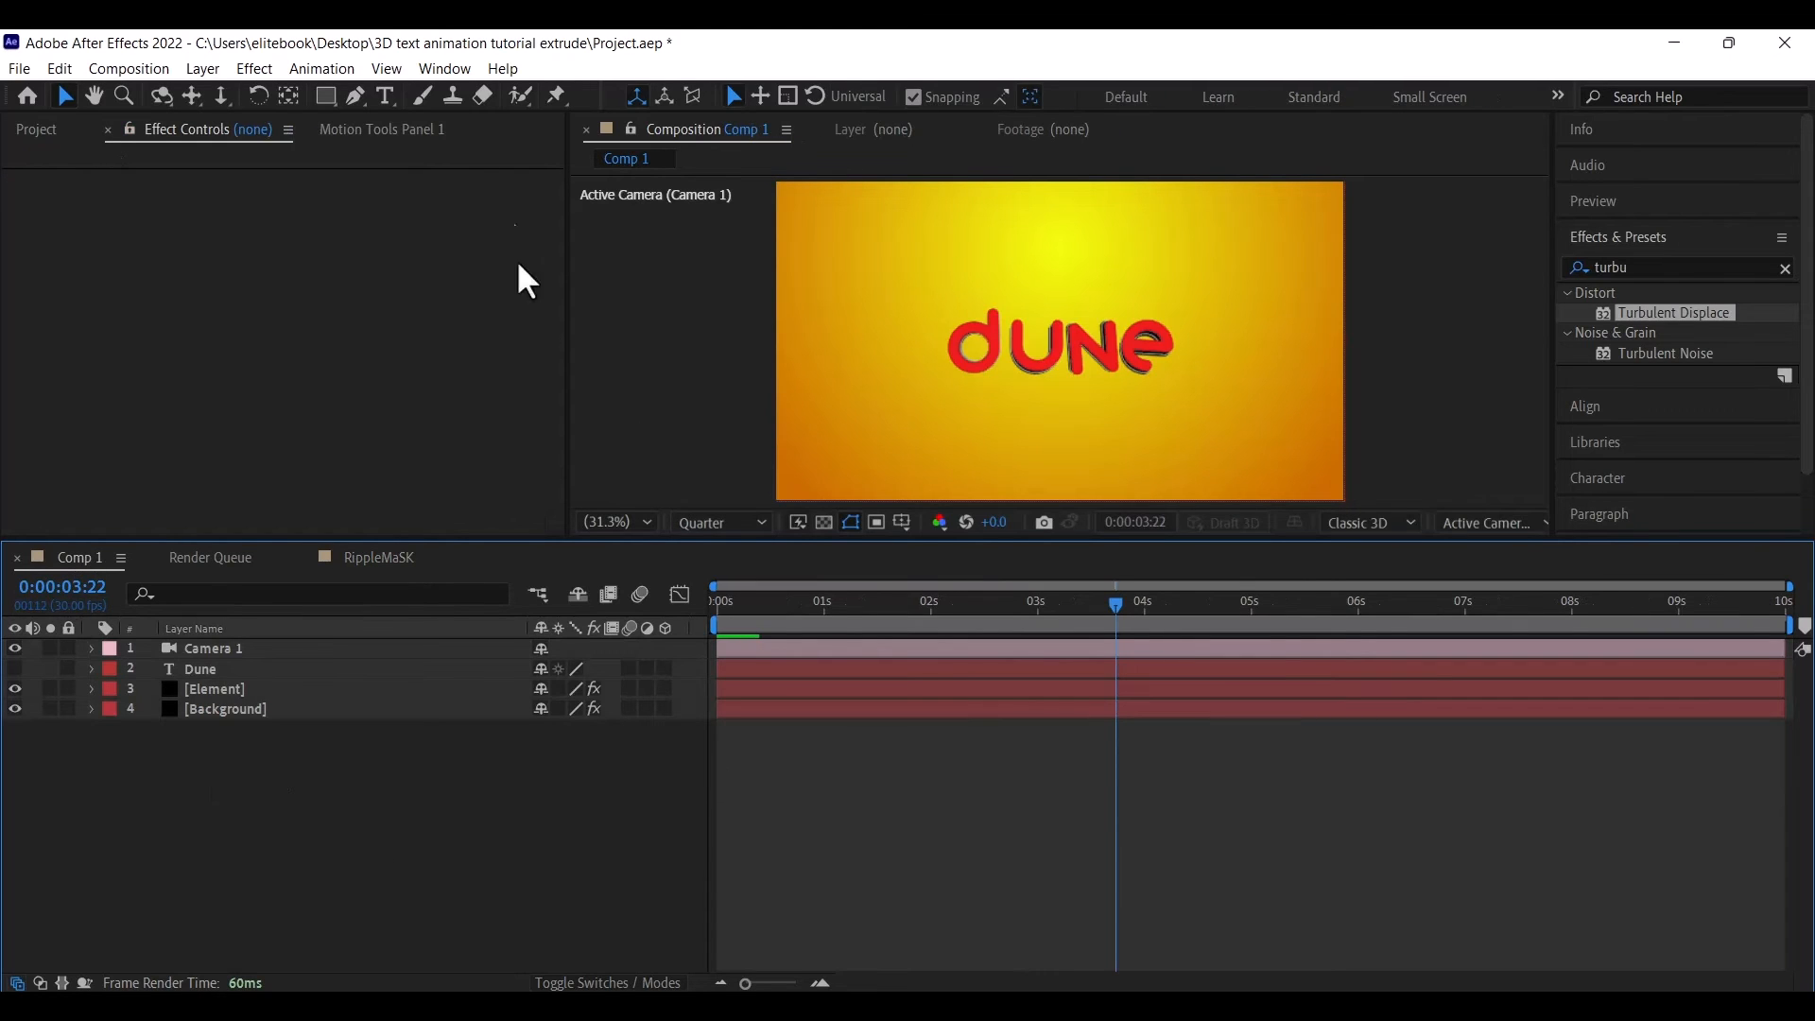
{"action": "left_click", "coordinate": [27, 132]}
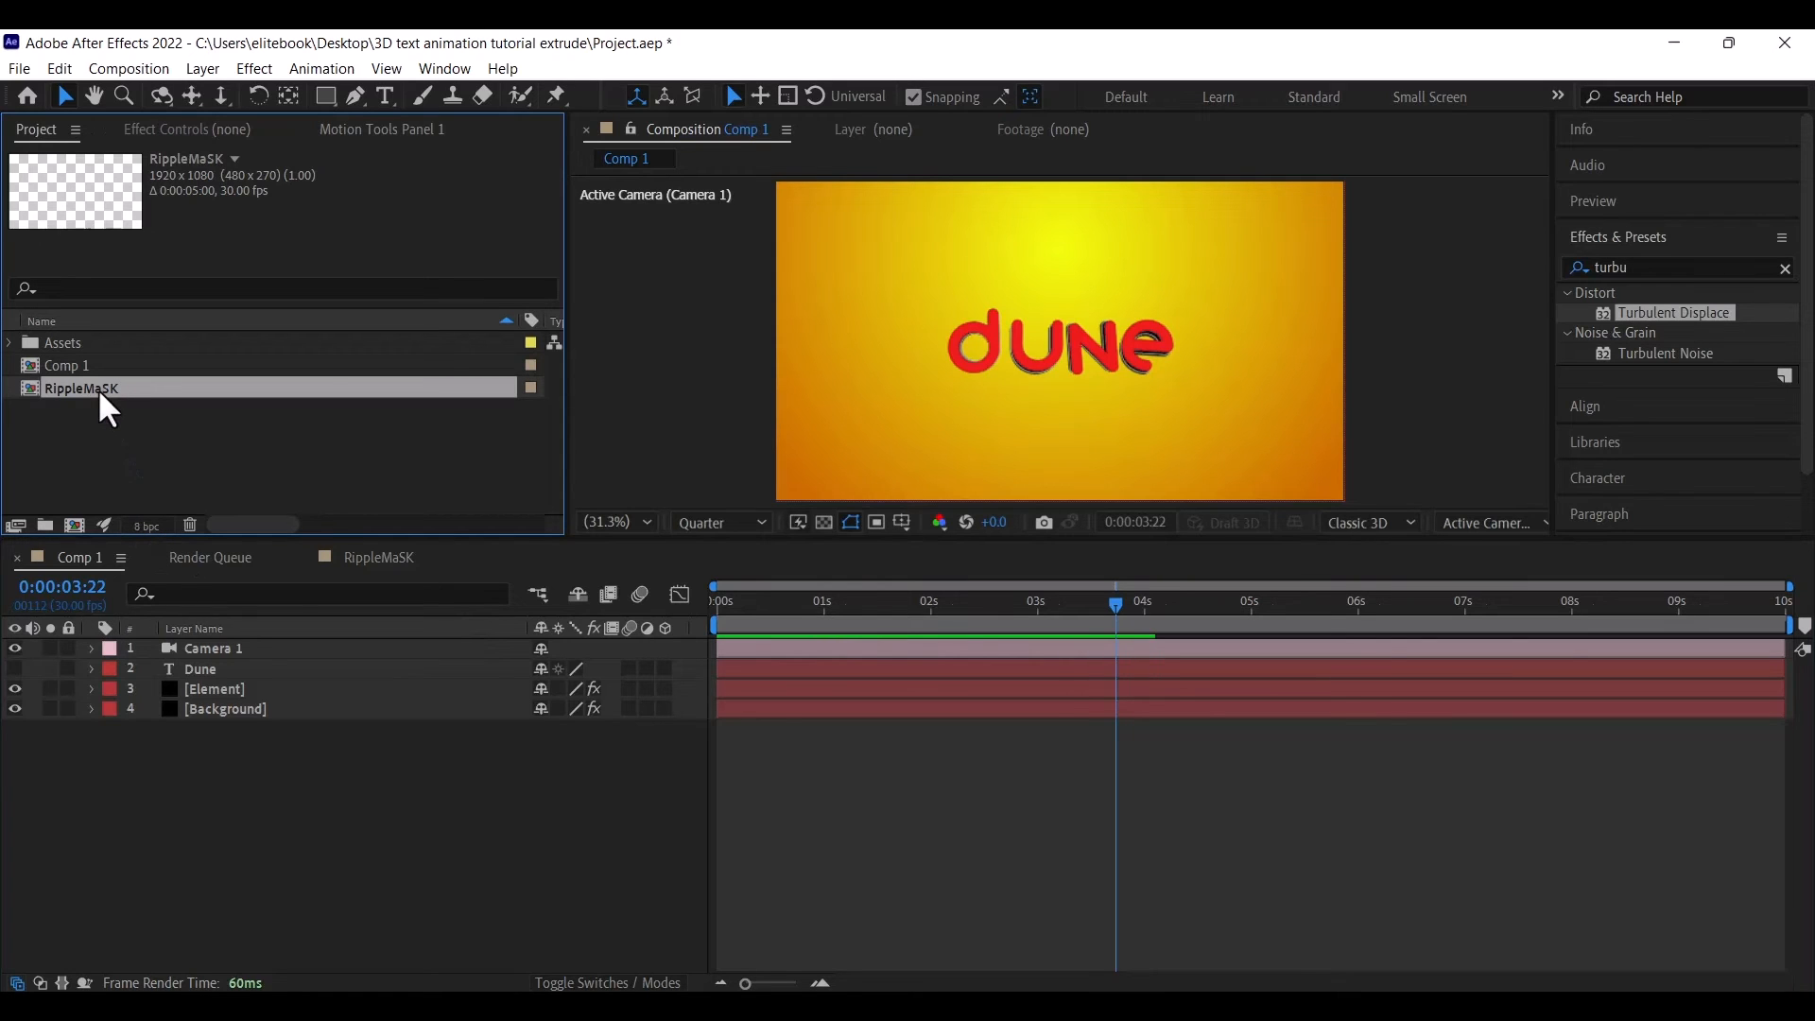
{"action": "left_click_drag", "start_coordinate": [98, 388], "coordinate": [183, 751]}
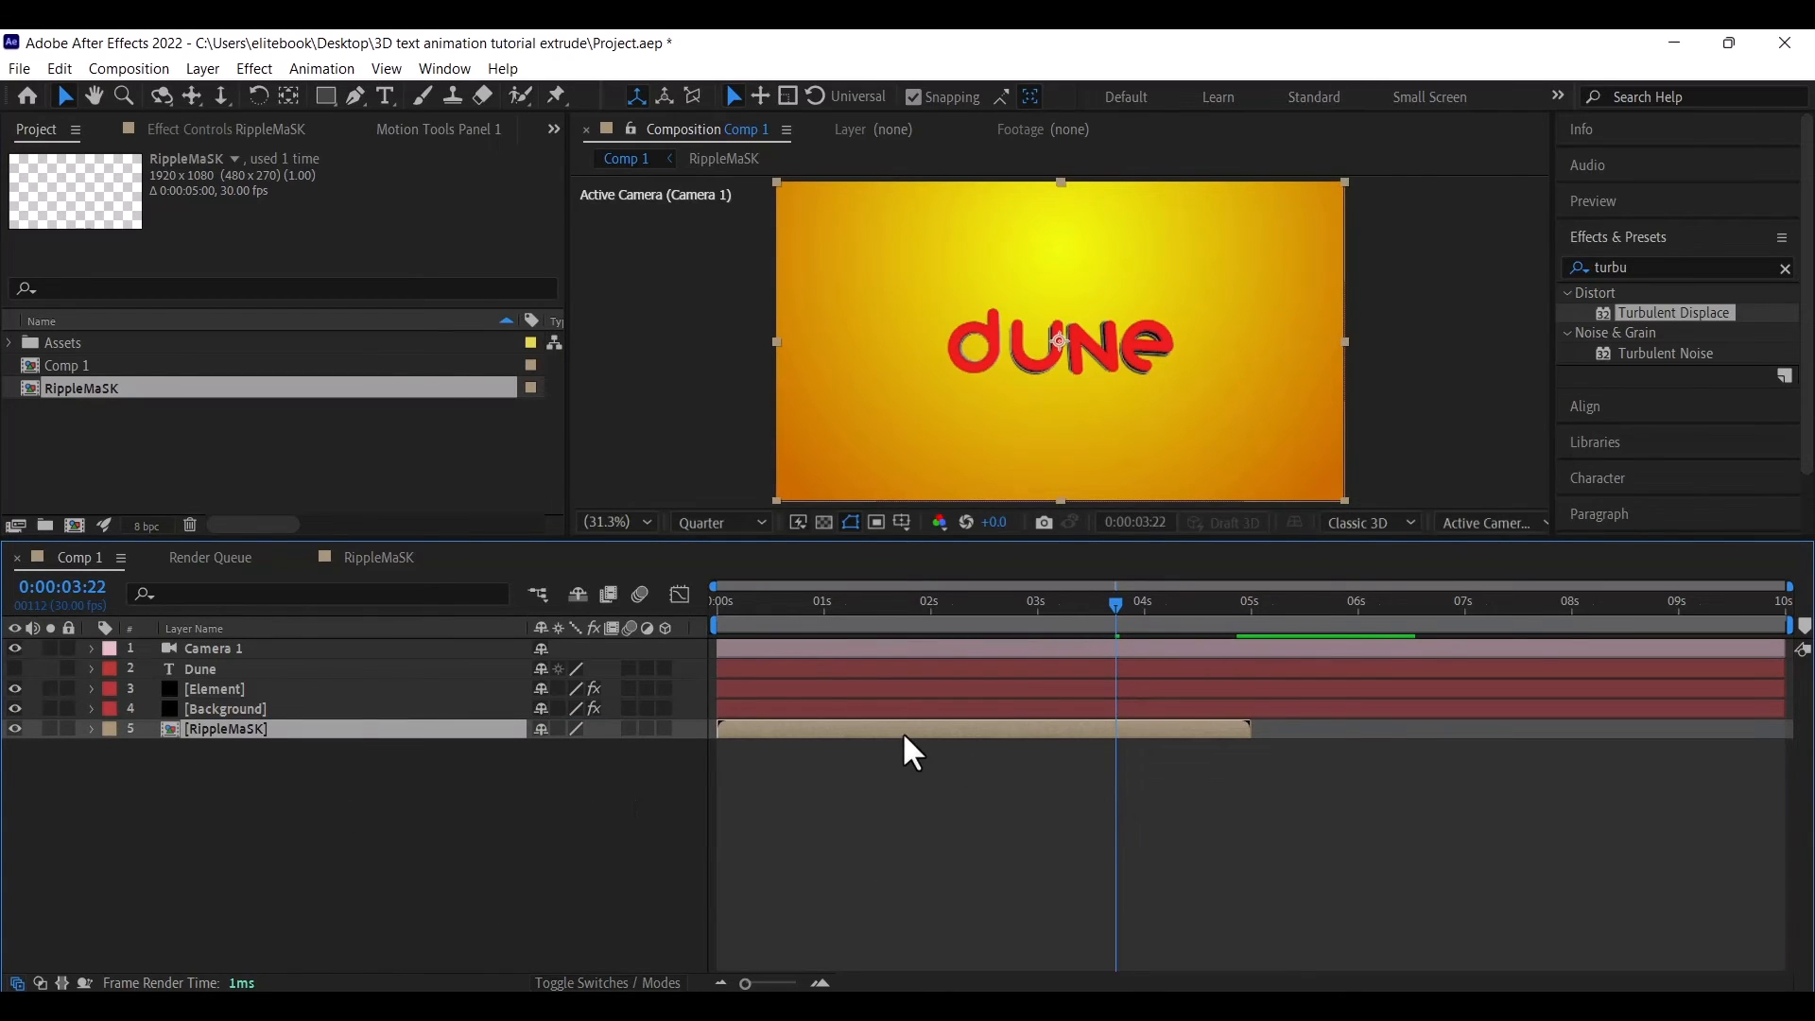
{"action": "left_click_drag", "start_coordinate": [889, 730], "coordinate": [1285, 739]}
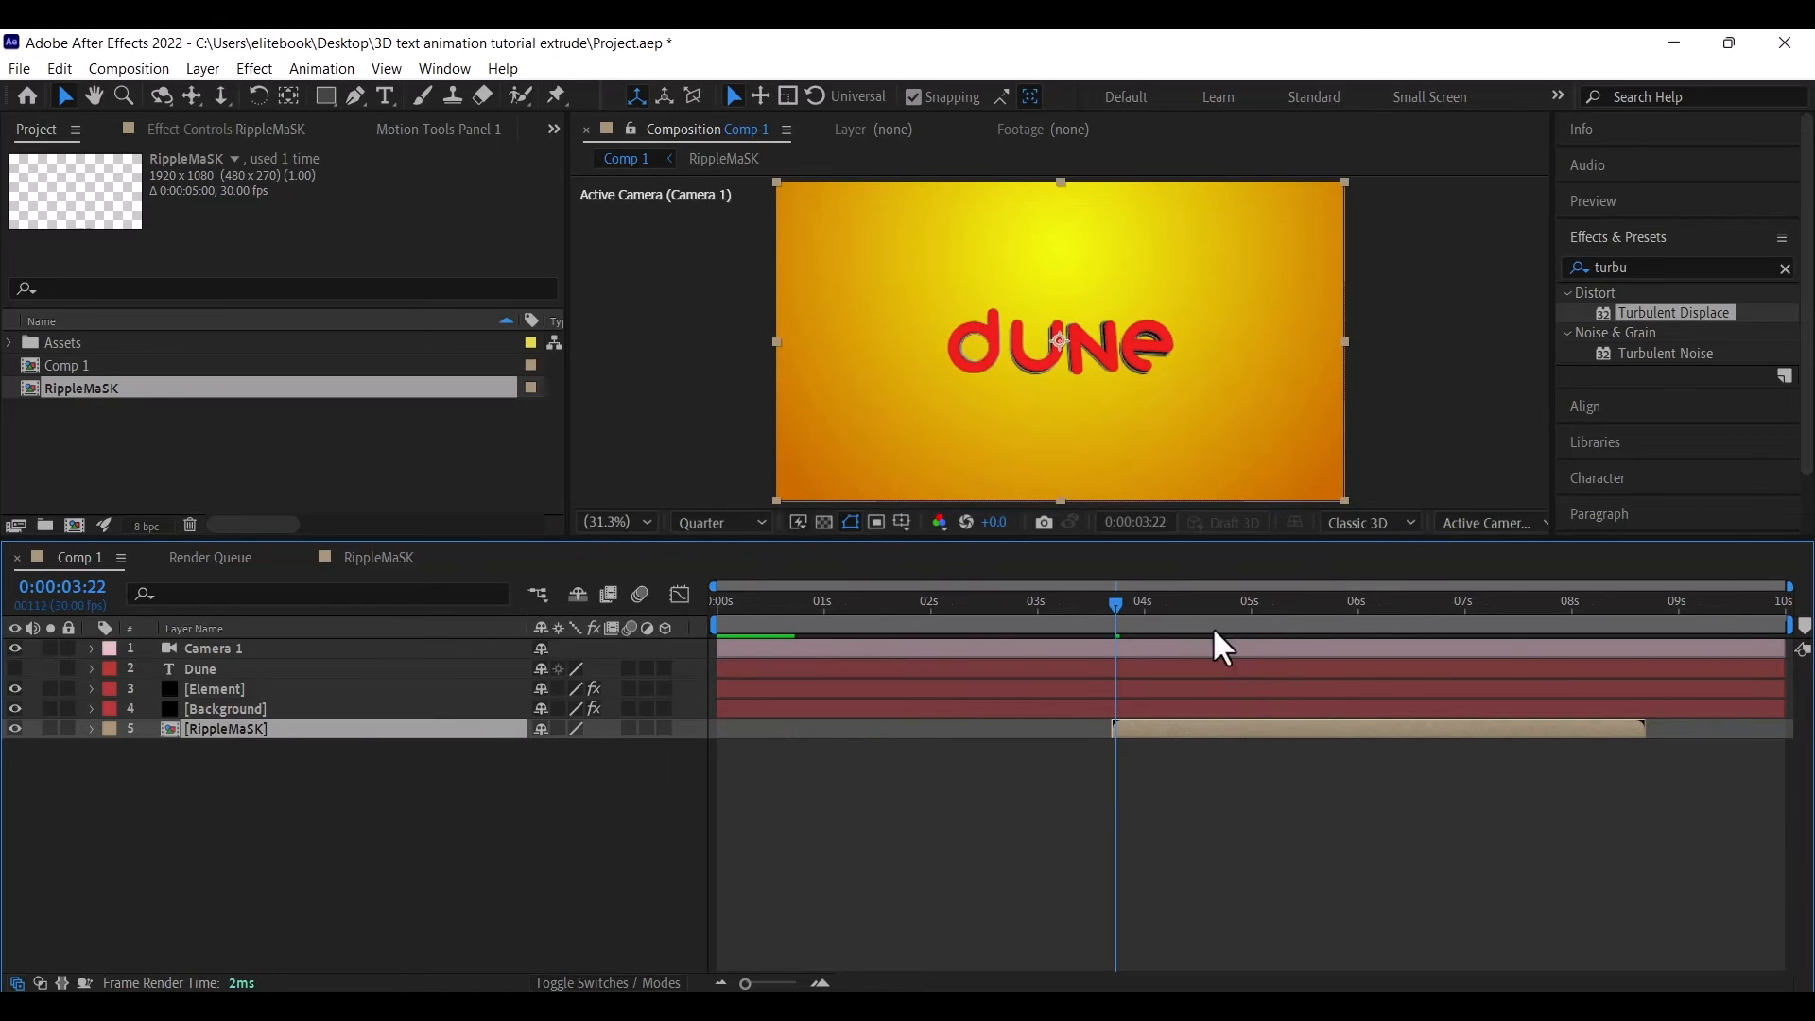
{"action": "left_click_drag", "start_coordinate": [1114, 602], "coordinate": [1193, 627]}
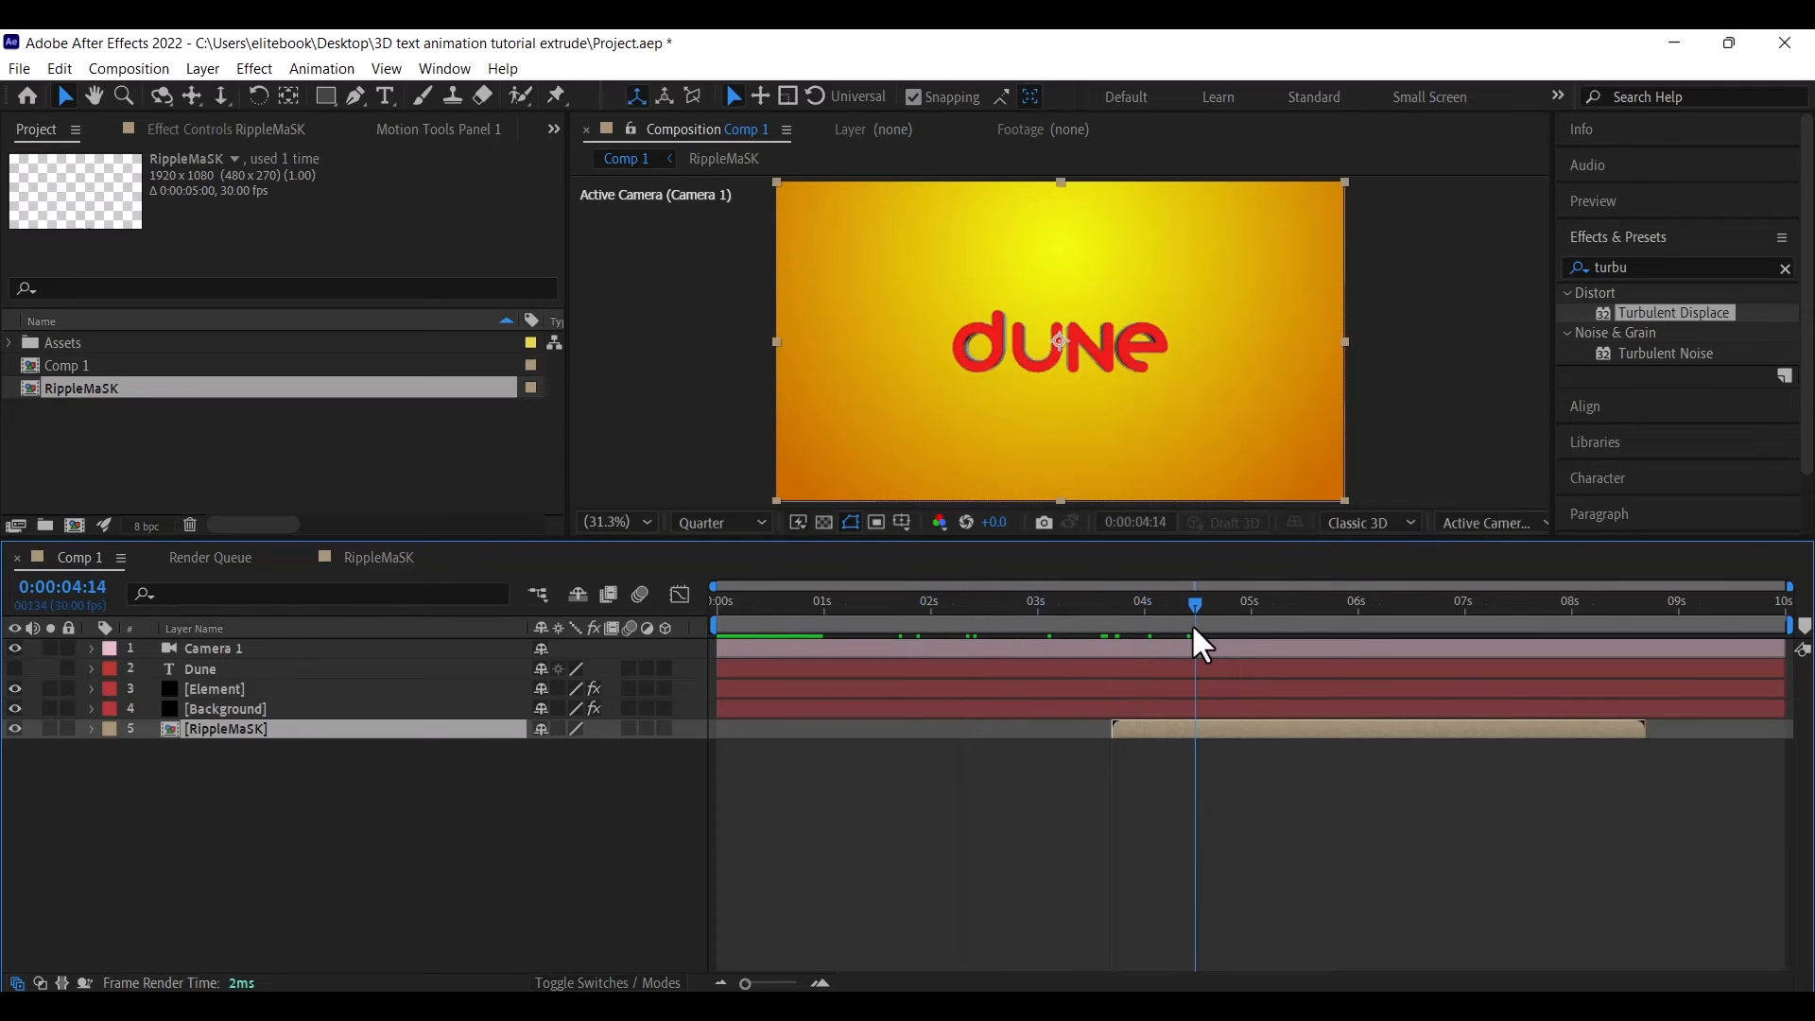
Shift the RippleMaSK layer to start at about 0:00:03:27 and create a new adjustment layer in Comp 1
{"action": "left_click_drag", "start_coordinate": [1264, 730], "coordinate": [1286, 731]}
{"action": "right_click", "coordinate": [262, 838]}
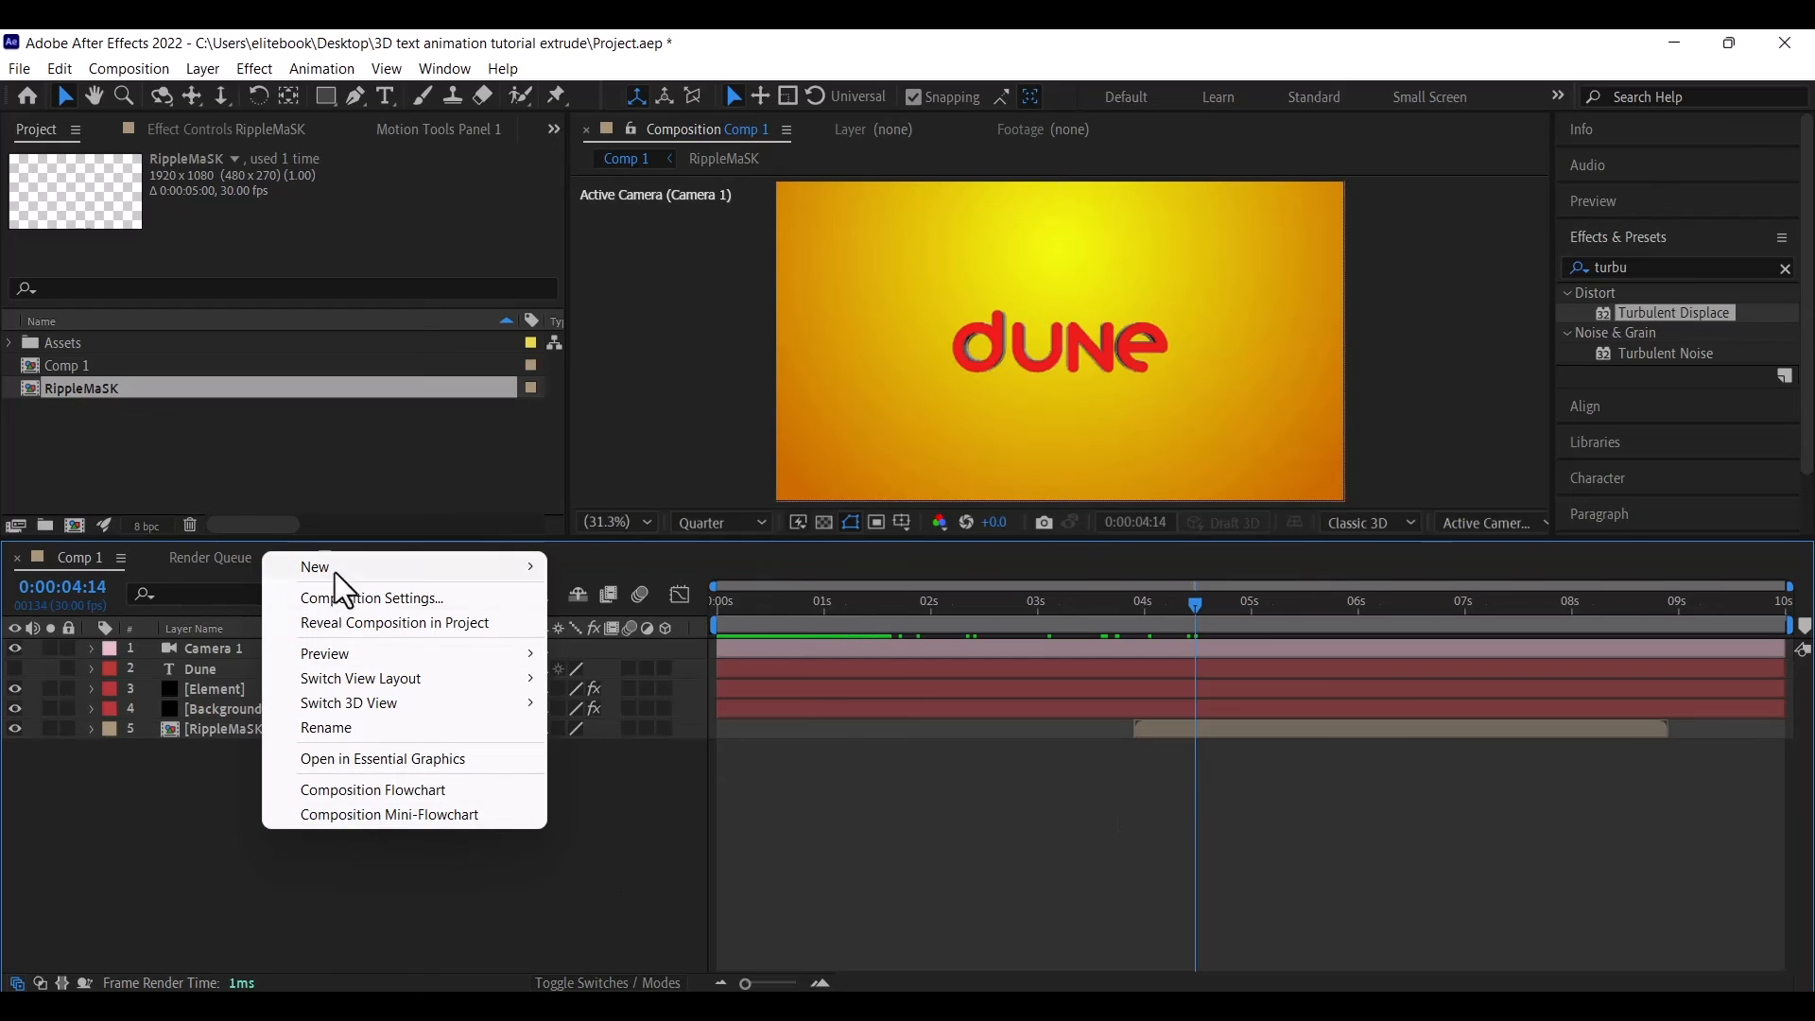
{"action": "mouse_move", "coordinate": [478, 545]}
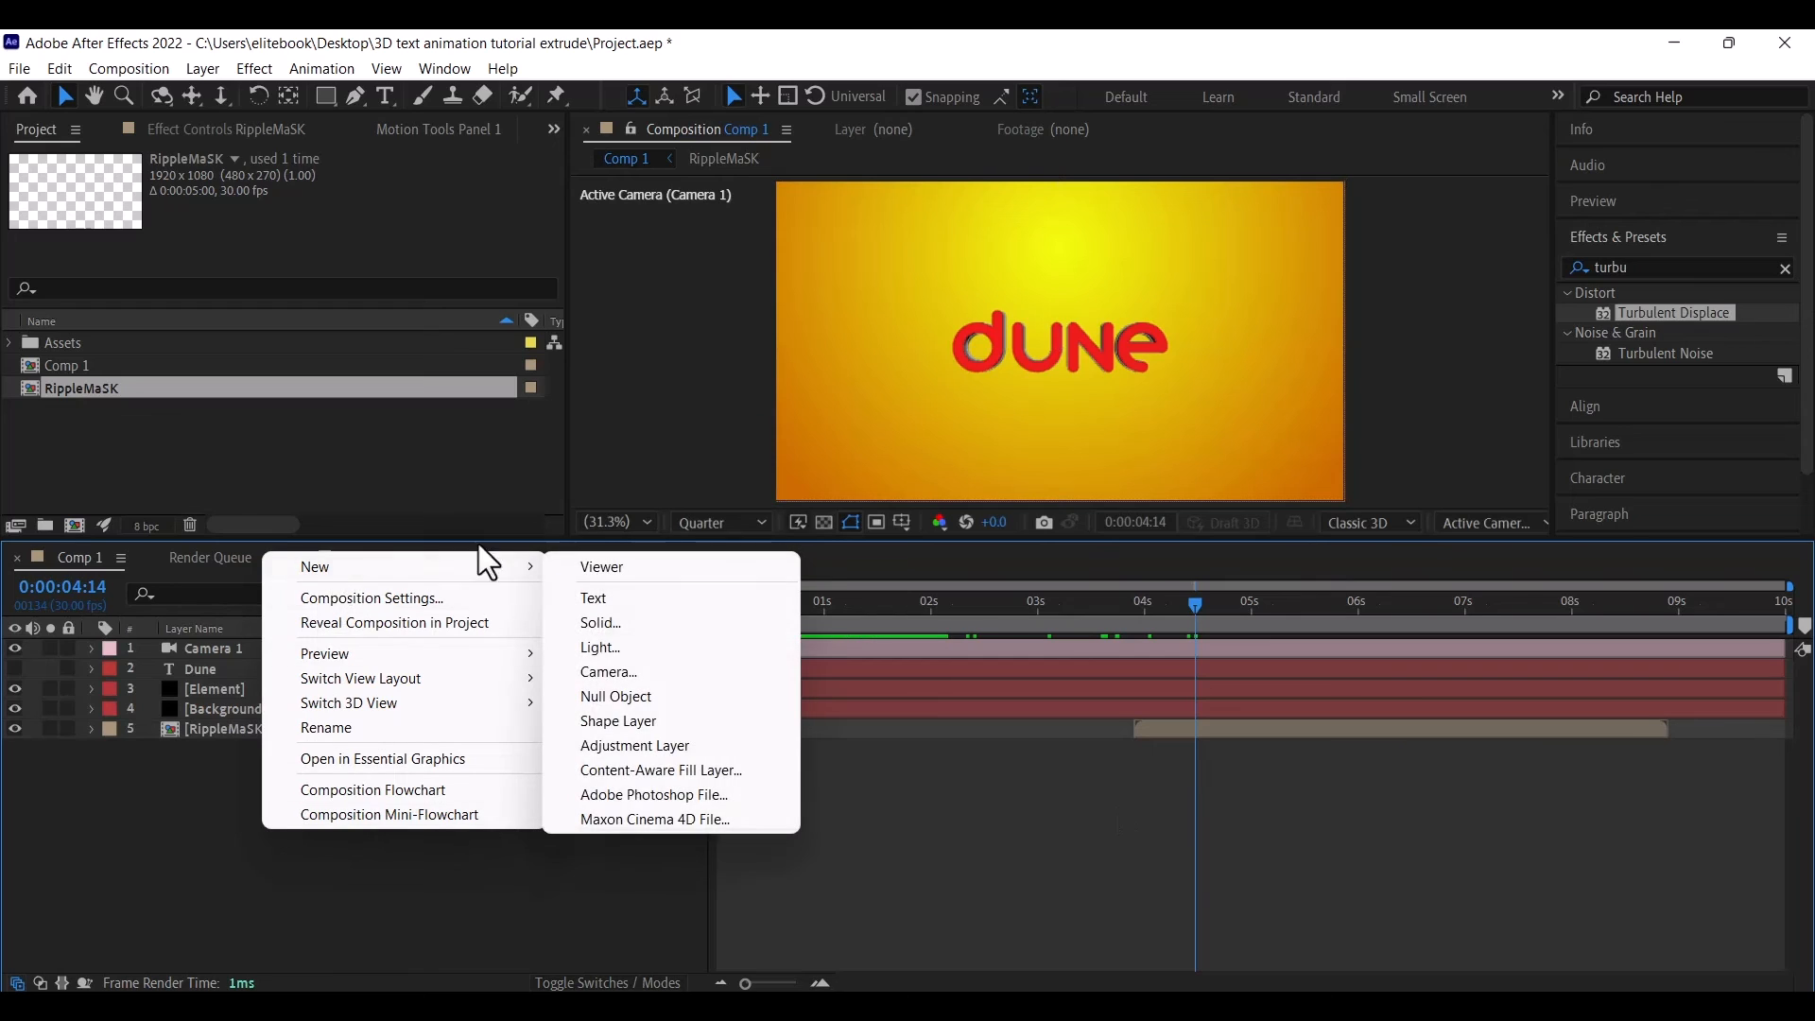
{"action": "left_click", "coordinate": [627, 745]}
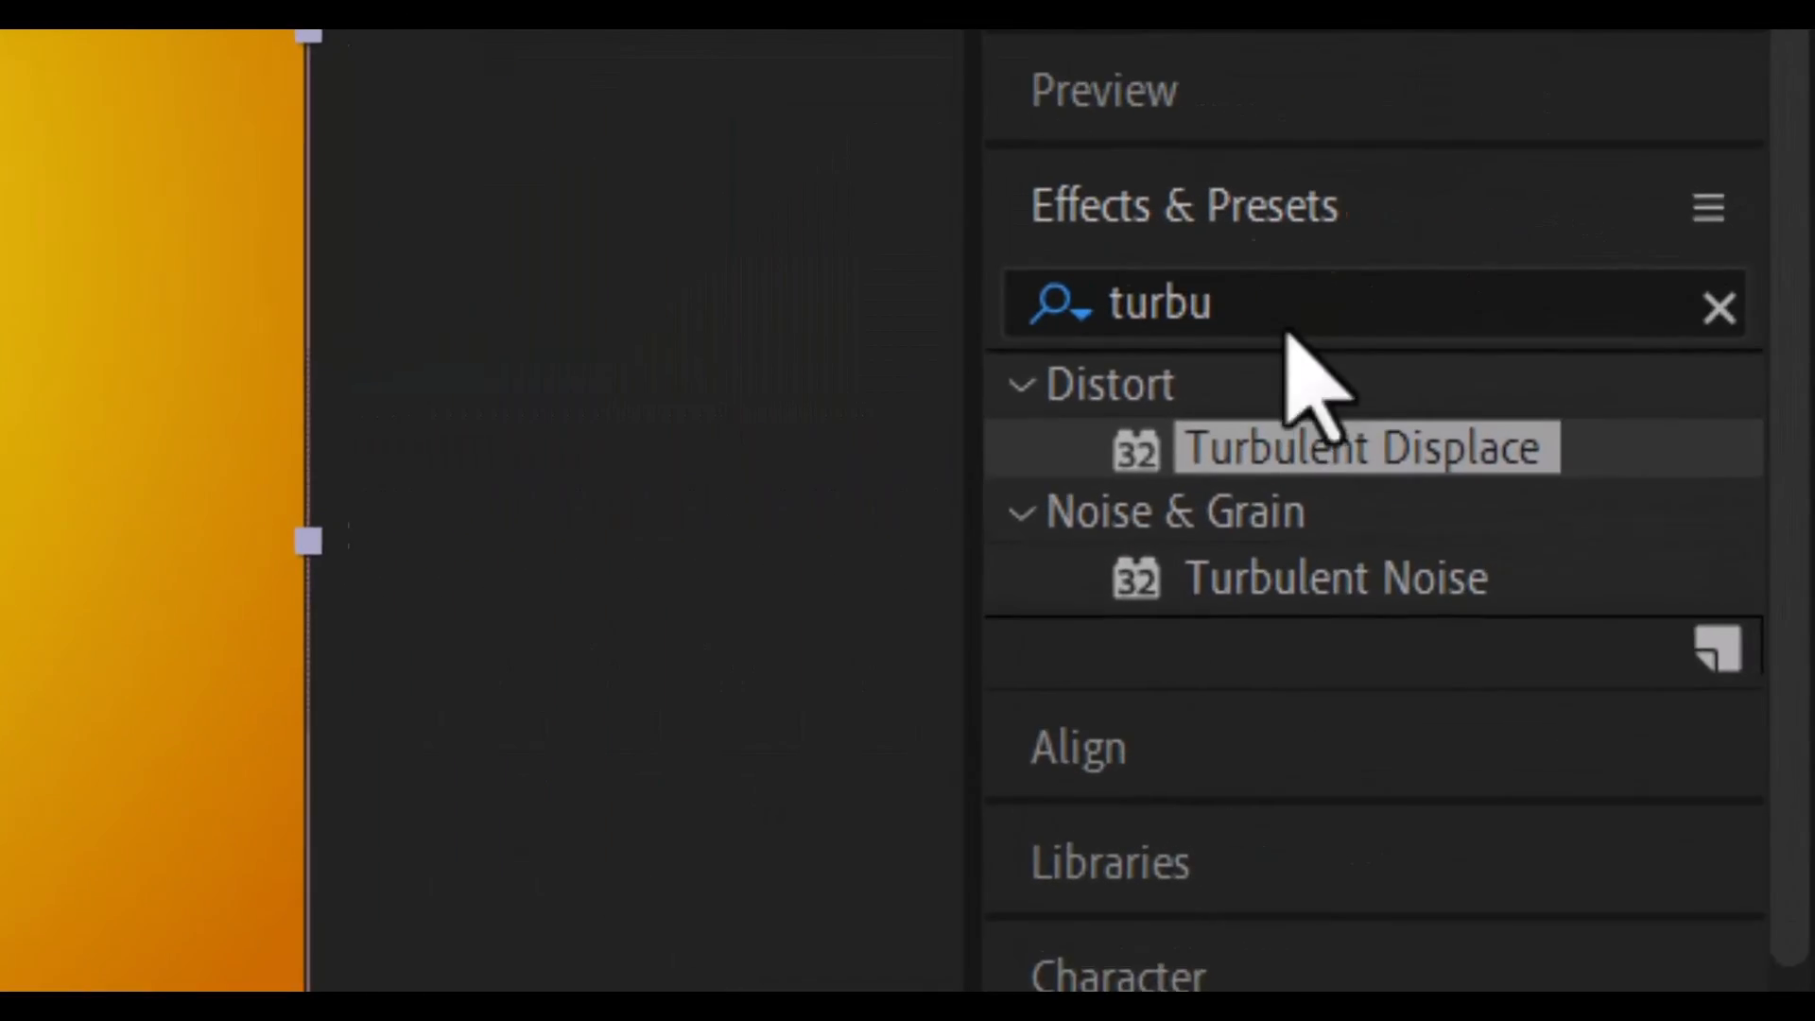
Find the Caustics effect and apply it to Adjustment Layer 2
{"action": "left_click", "coordinate": [1555, 277]}
{"action": "key", "text": "BackSpace"}
{"action": "key", "text": "BackSpace"}
{"action": "key", "text": "BackSpace"}
{"action": "key", "text": "BackSpace"}
{"action": "key", "text": "BackSpace"}
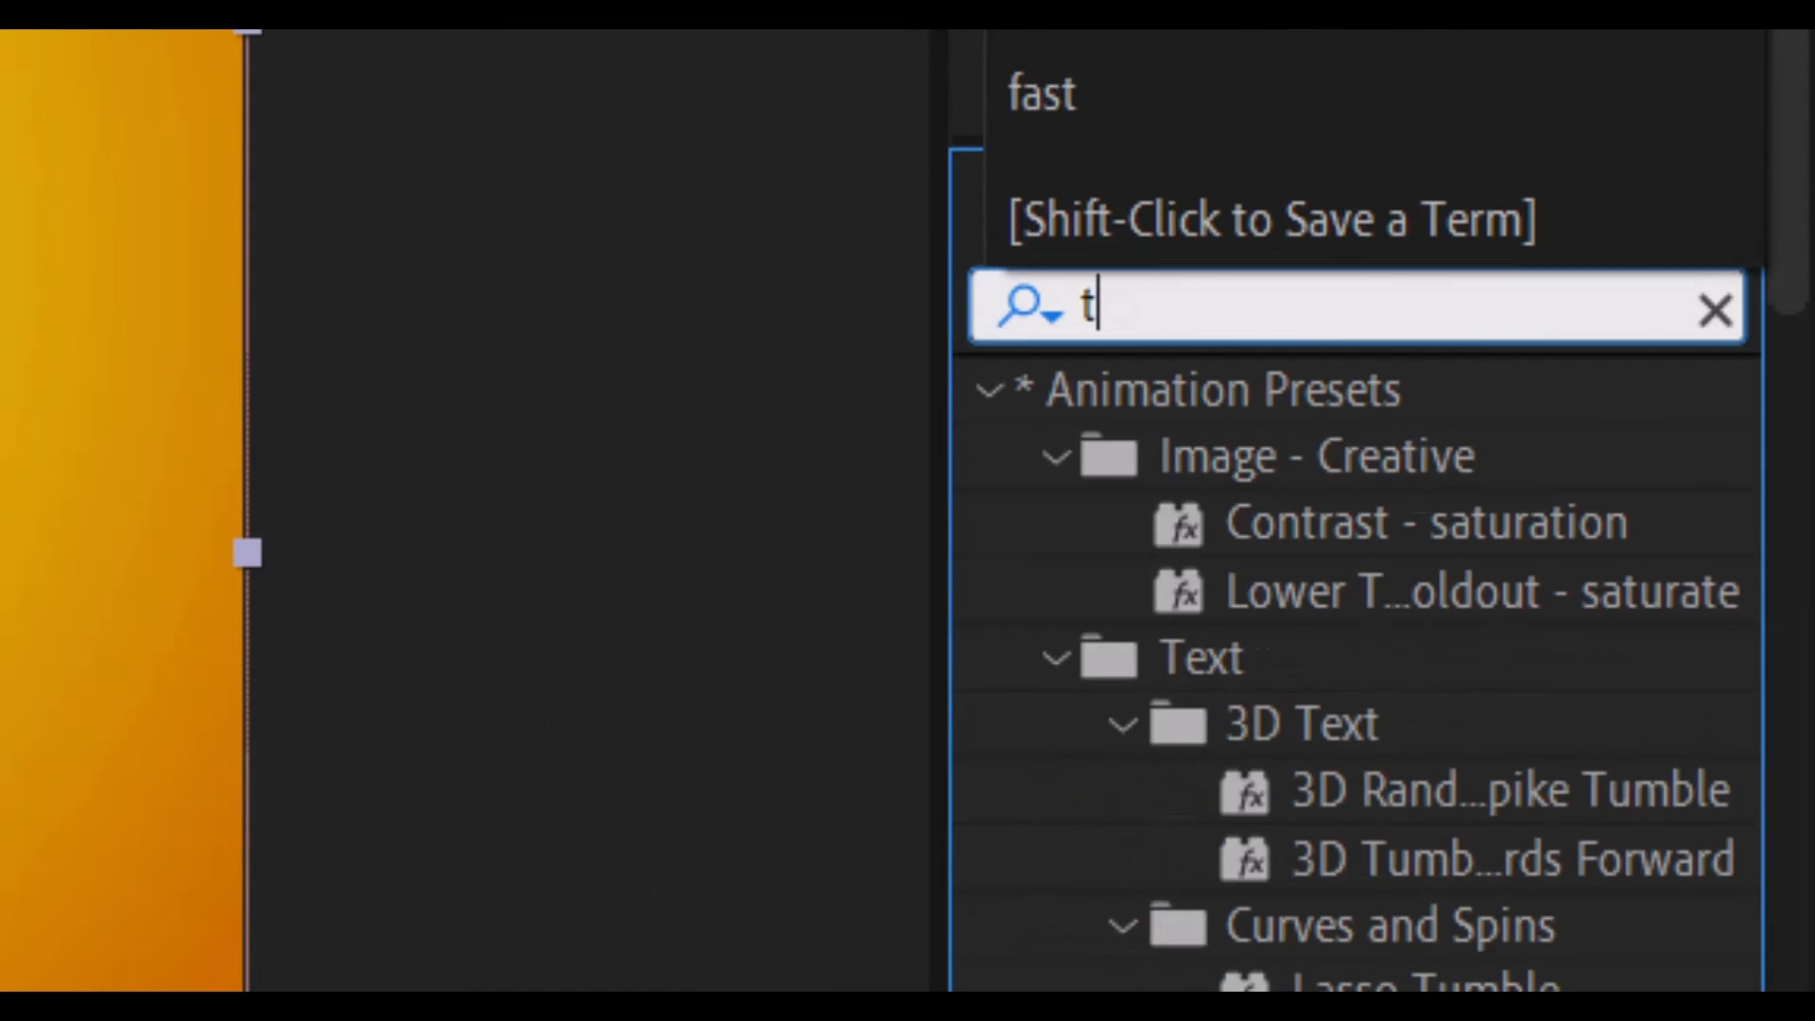
{"action": "type", "text": "causti"}
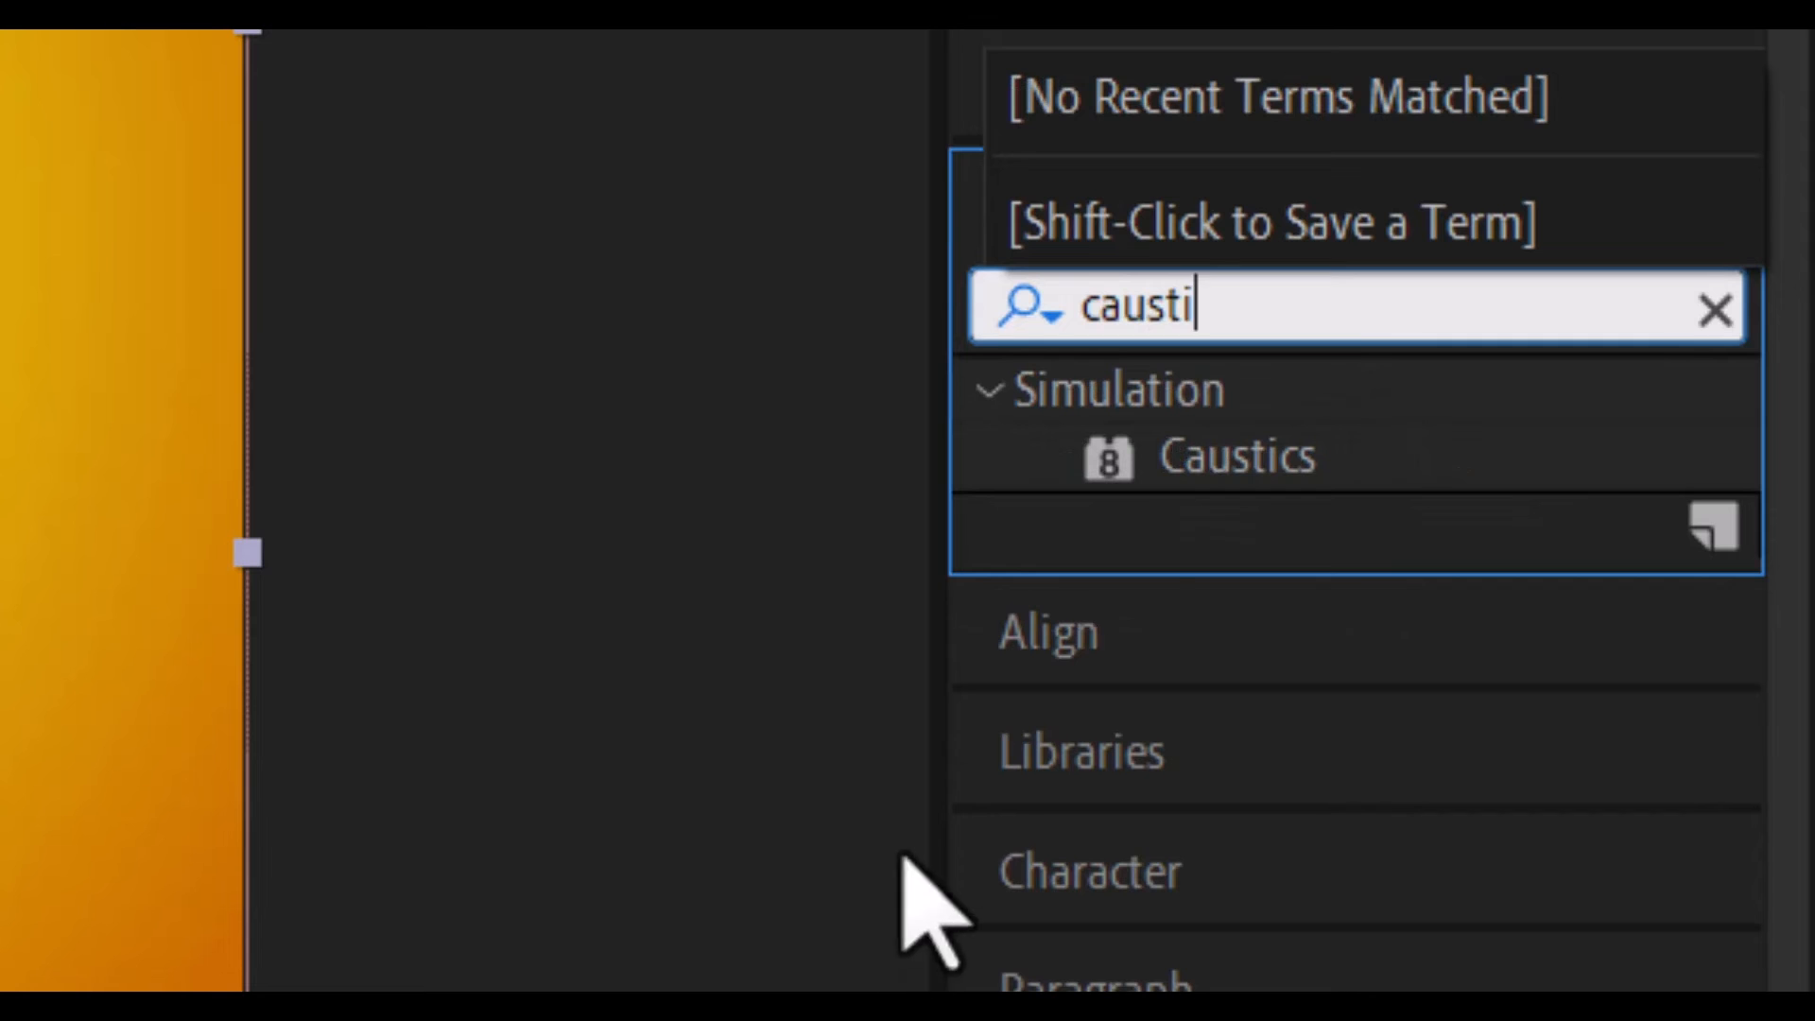
{"action": "left_click", "coordinate": [1117, 464]}
{"action": "left_click_drag", "start_coordinate": [1119, 468], "coordinate": [312, 648]}
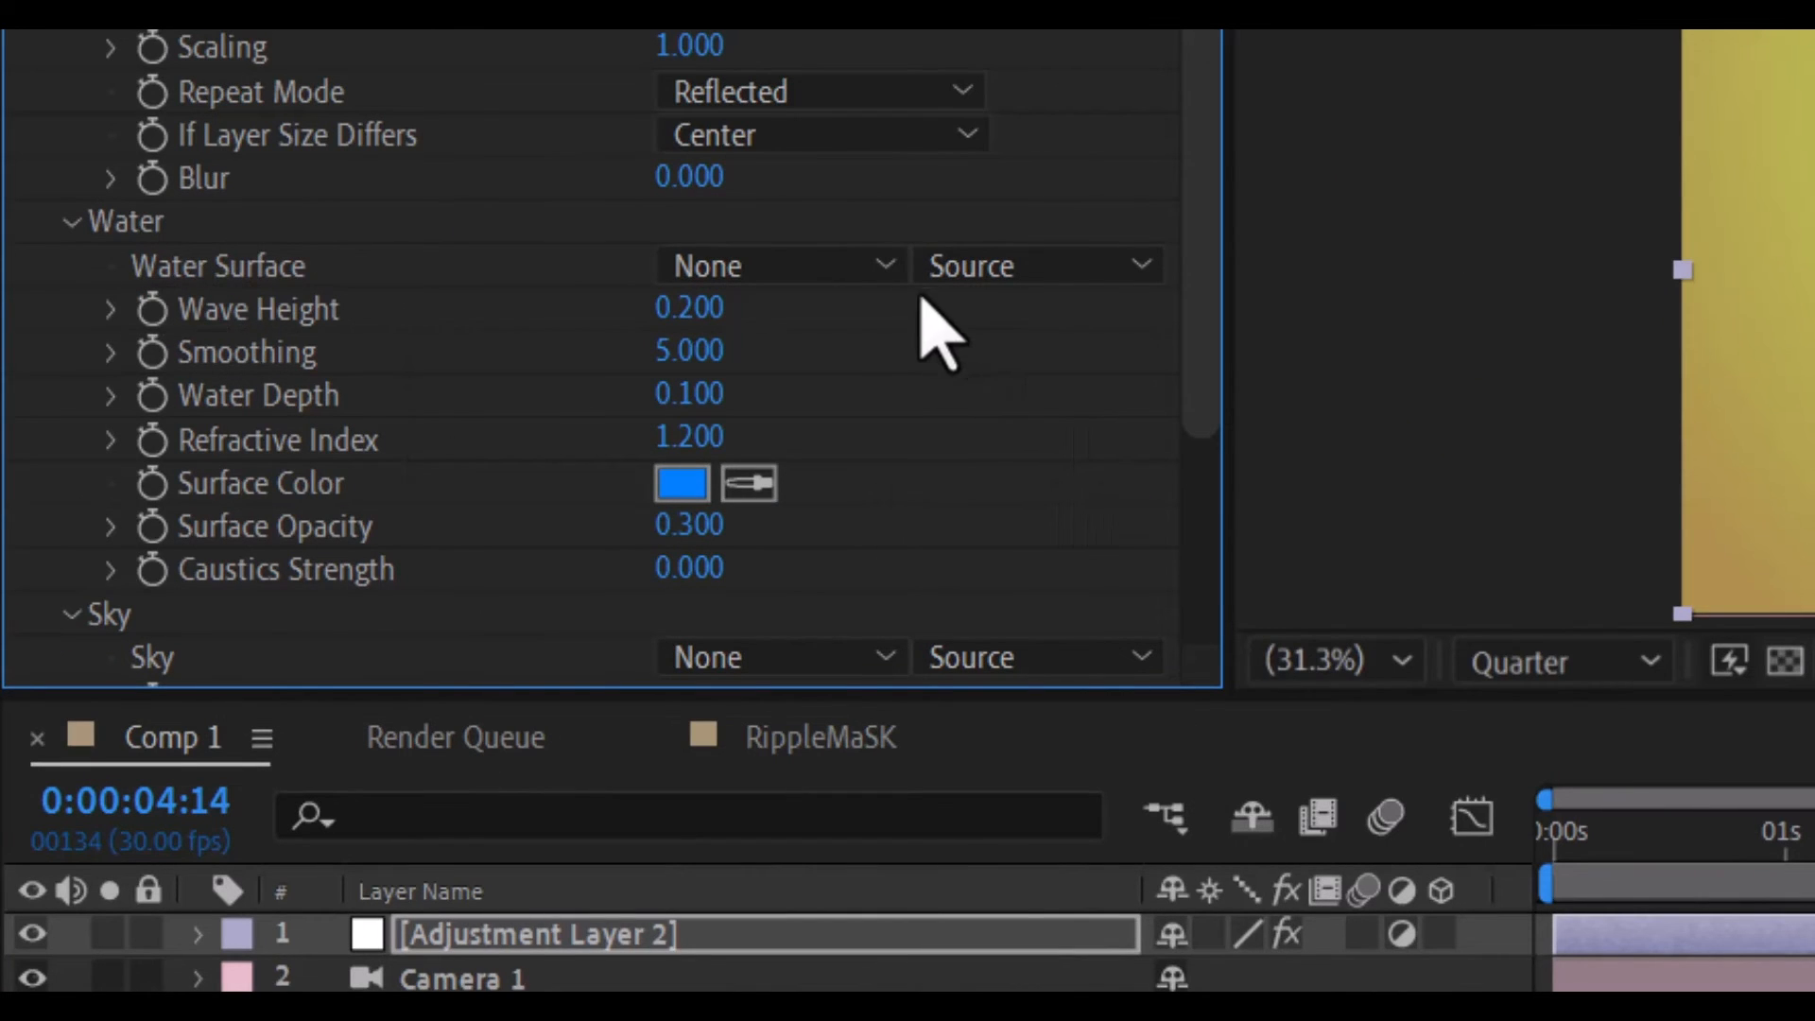
Use RippleMaSK as the Caustics Water Surface and set the Wave Height to 0.05
{"action": "left_click", "coordinate": [863, 270]}
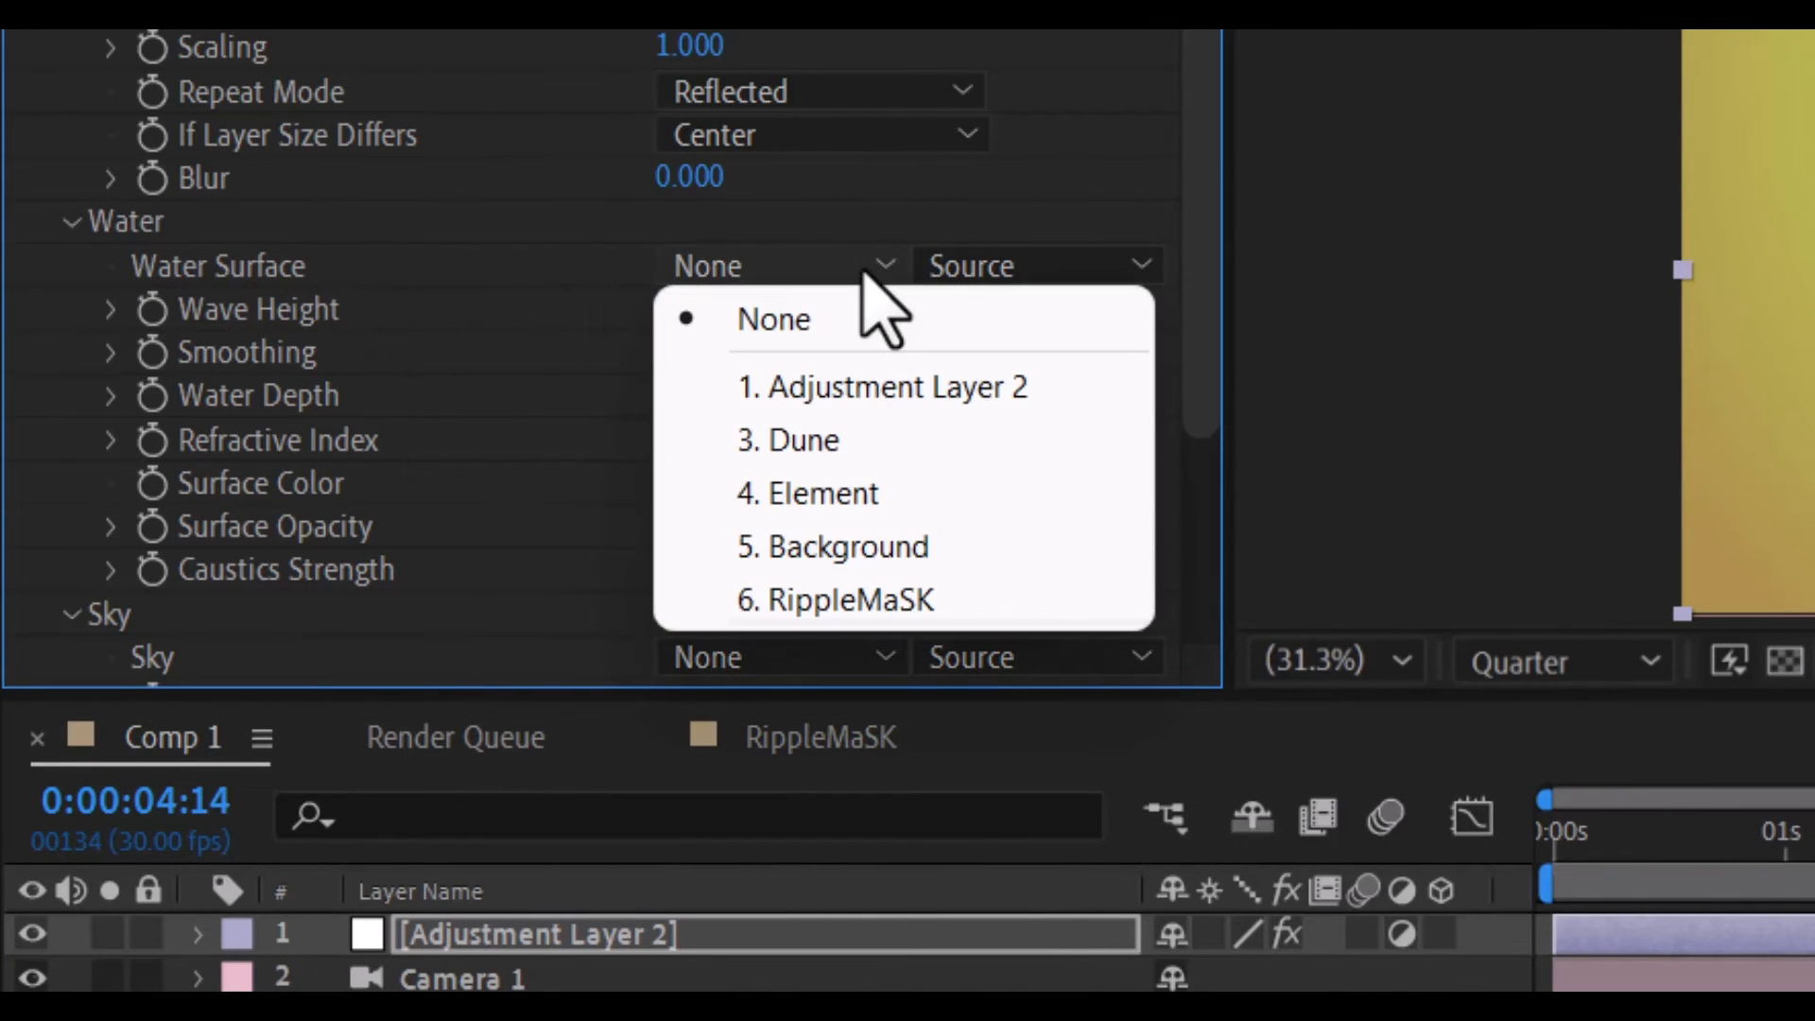
{"action": "left_click", "coordinate": [860, 605]}
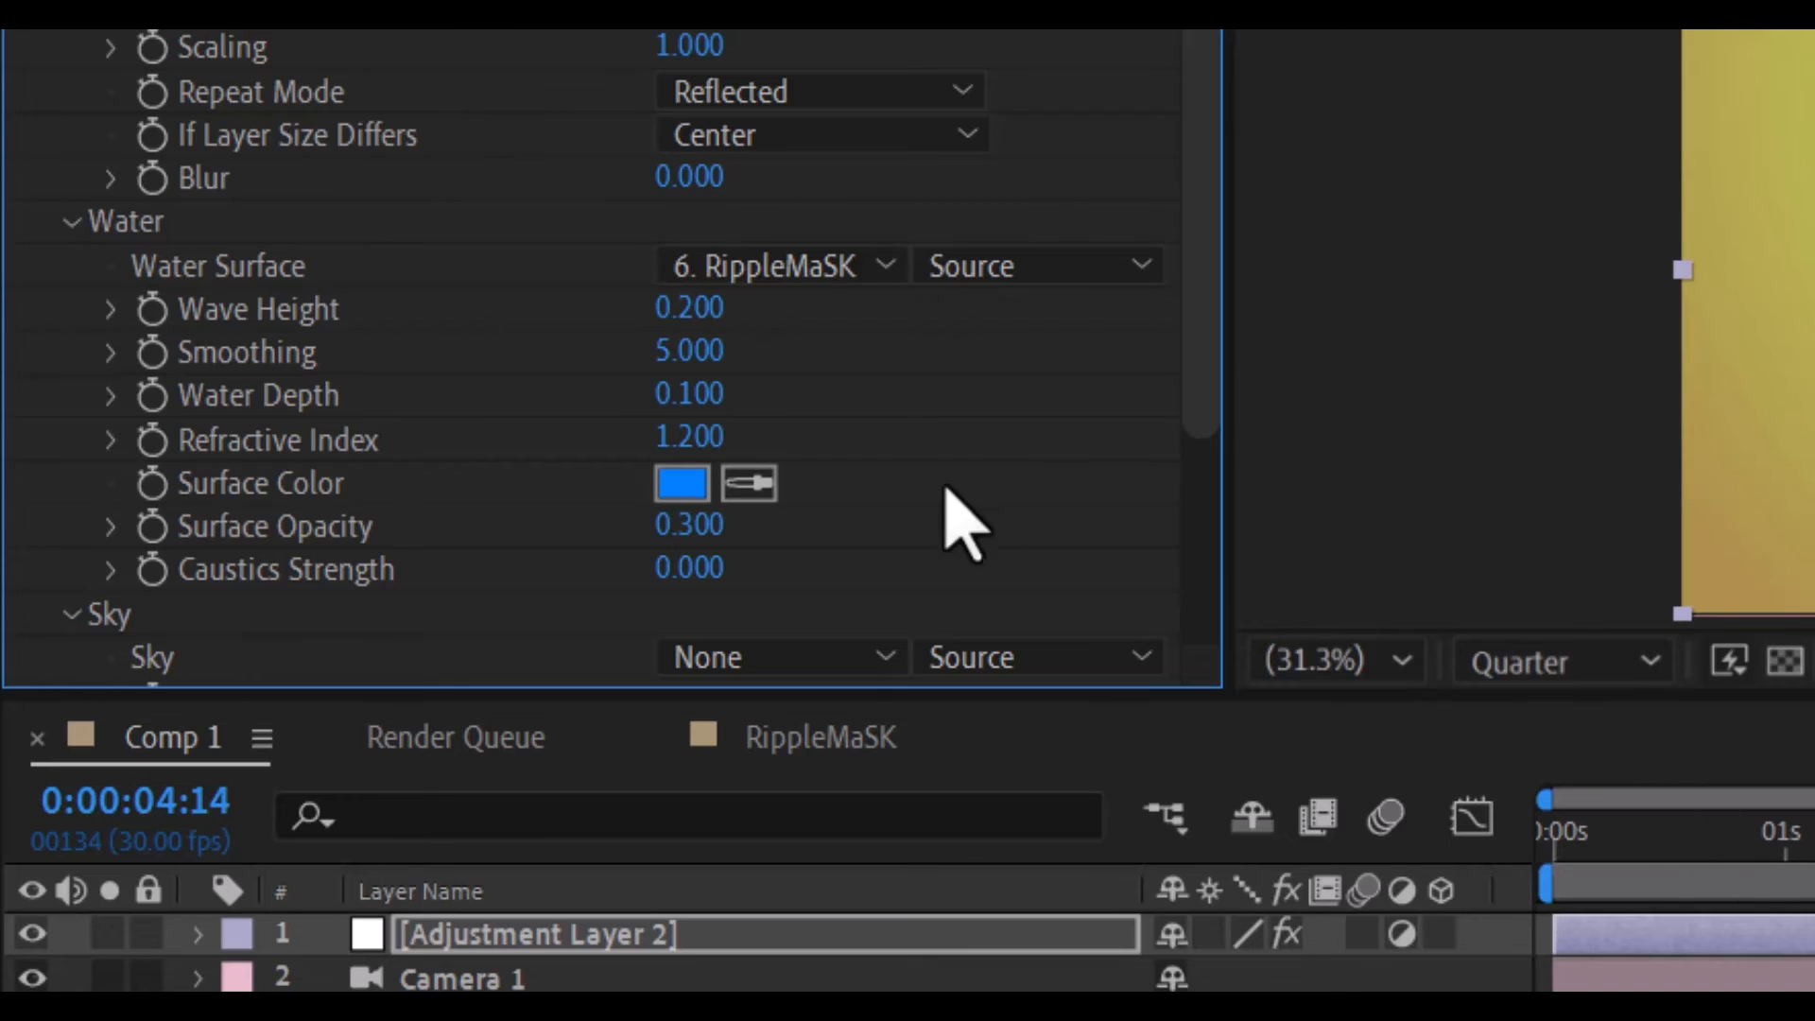
{"action": "left_click", "coordinate": [689, 308]}
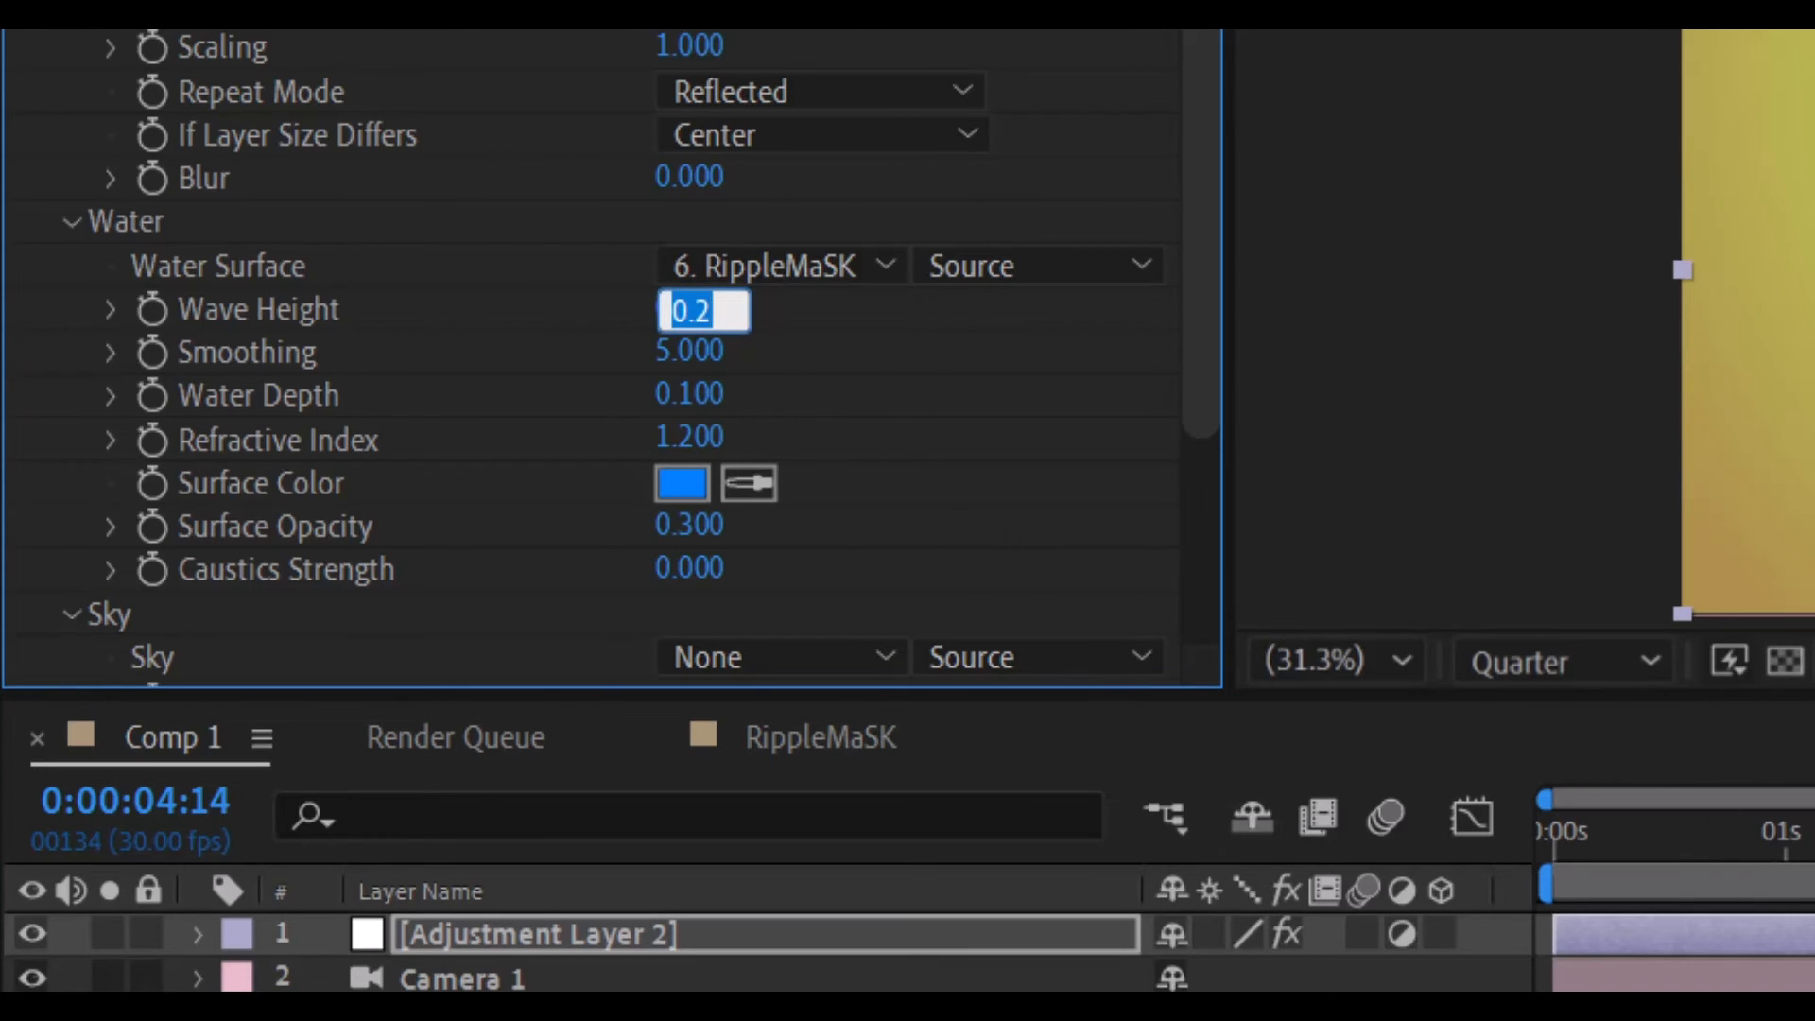
{"action": "type", "text": "0.05"}
{"action": "key", "text": "Return"}
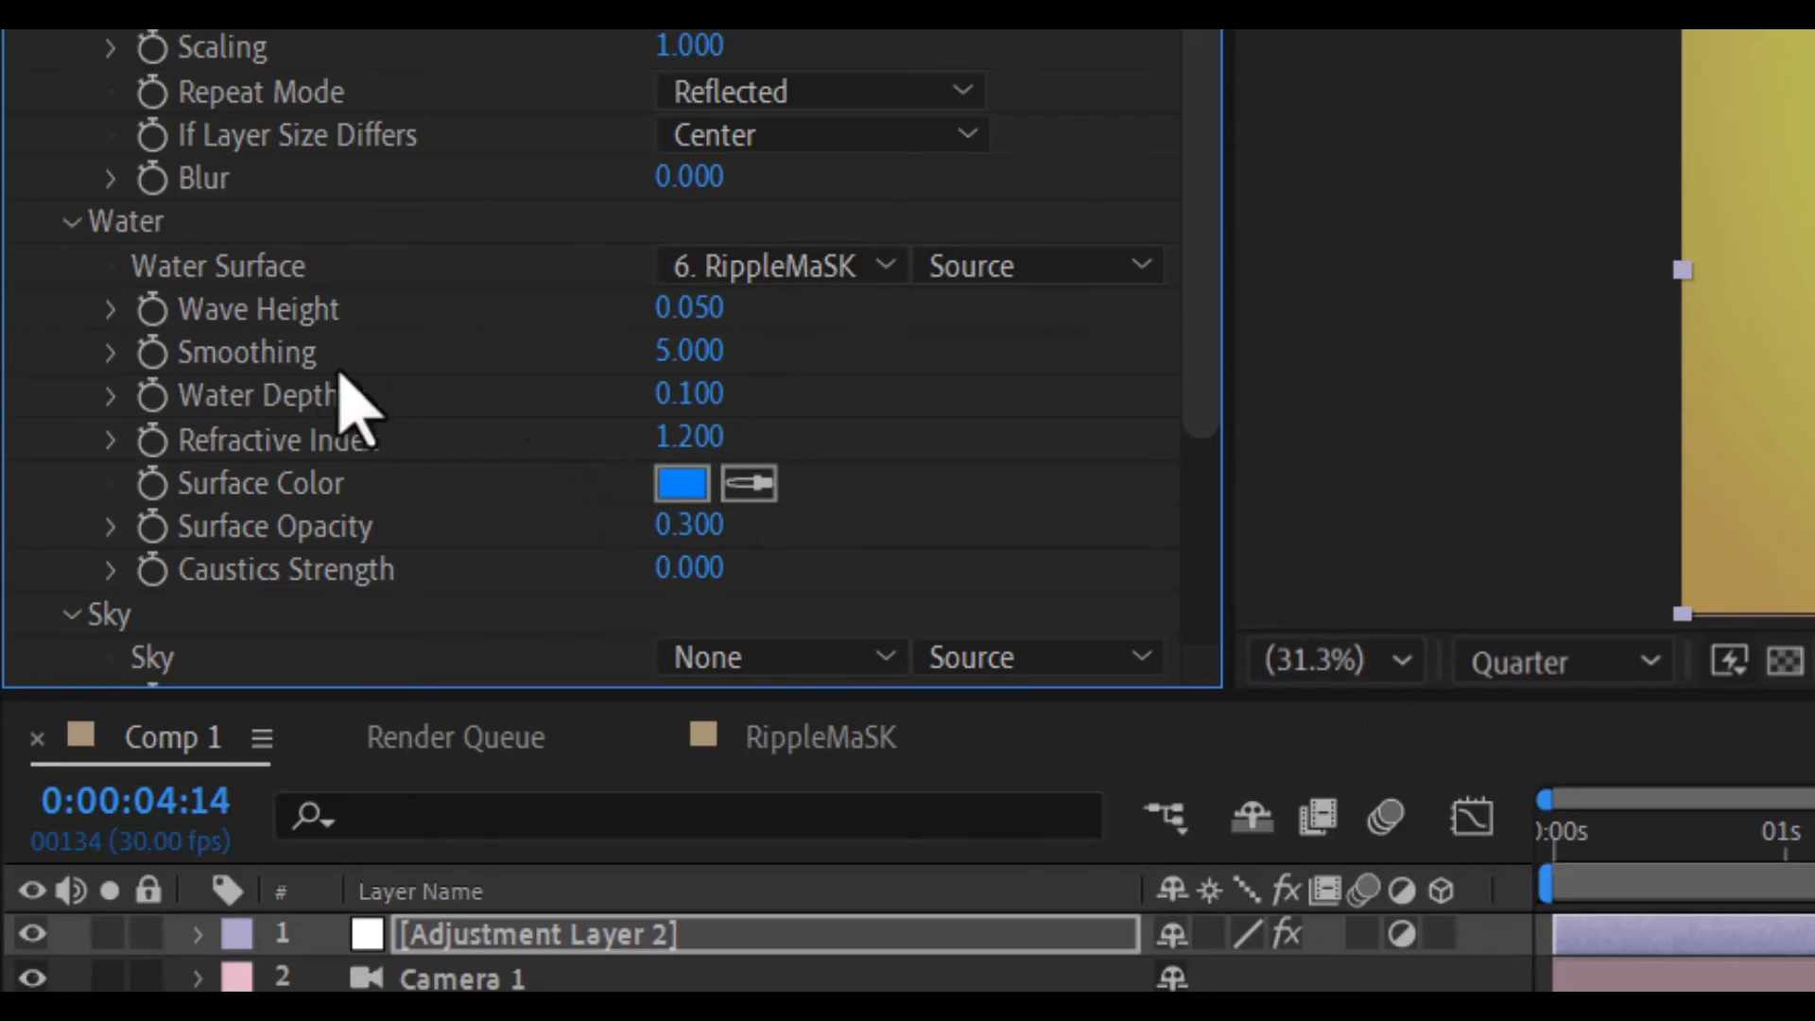
Set the Caustics water Smoothing to 10, Water Depth to 0.5 and Surface Opacity to 0
{"action": "left_click", "coordinate": [685, 357]}
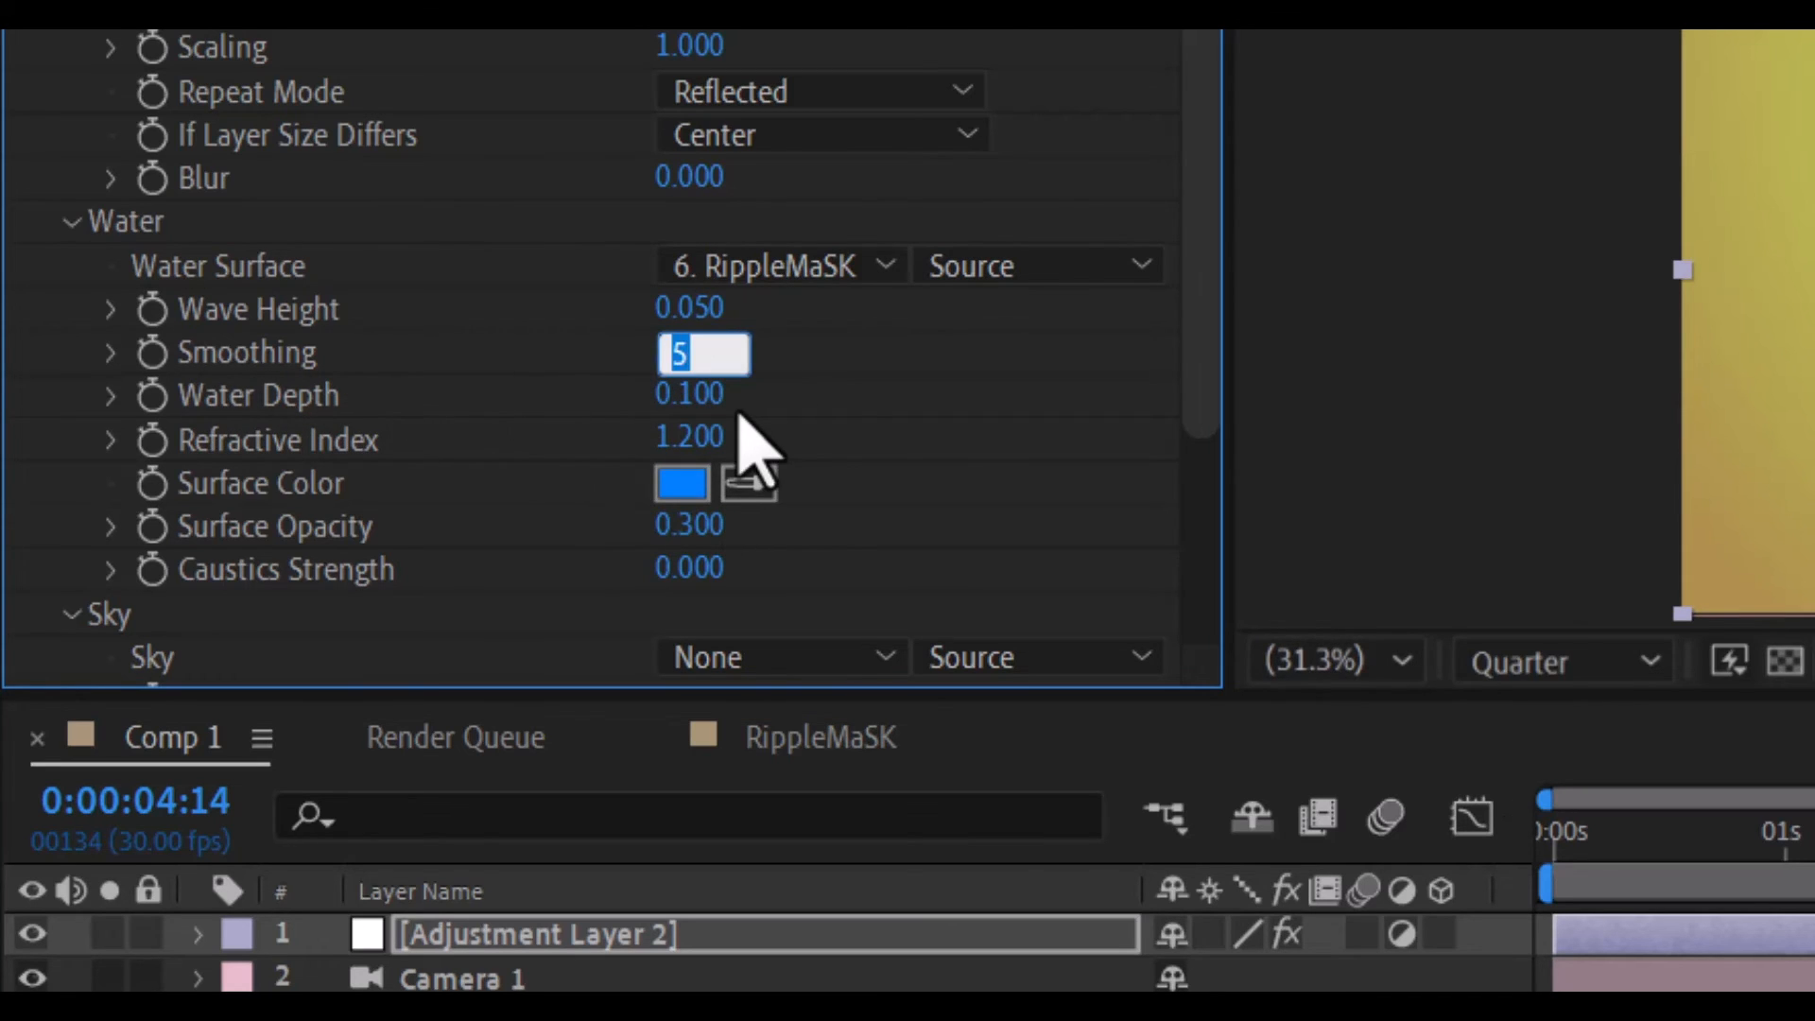
{"action": "type", "text": "10"}
{"action": "key", "text": "Return"}
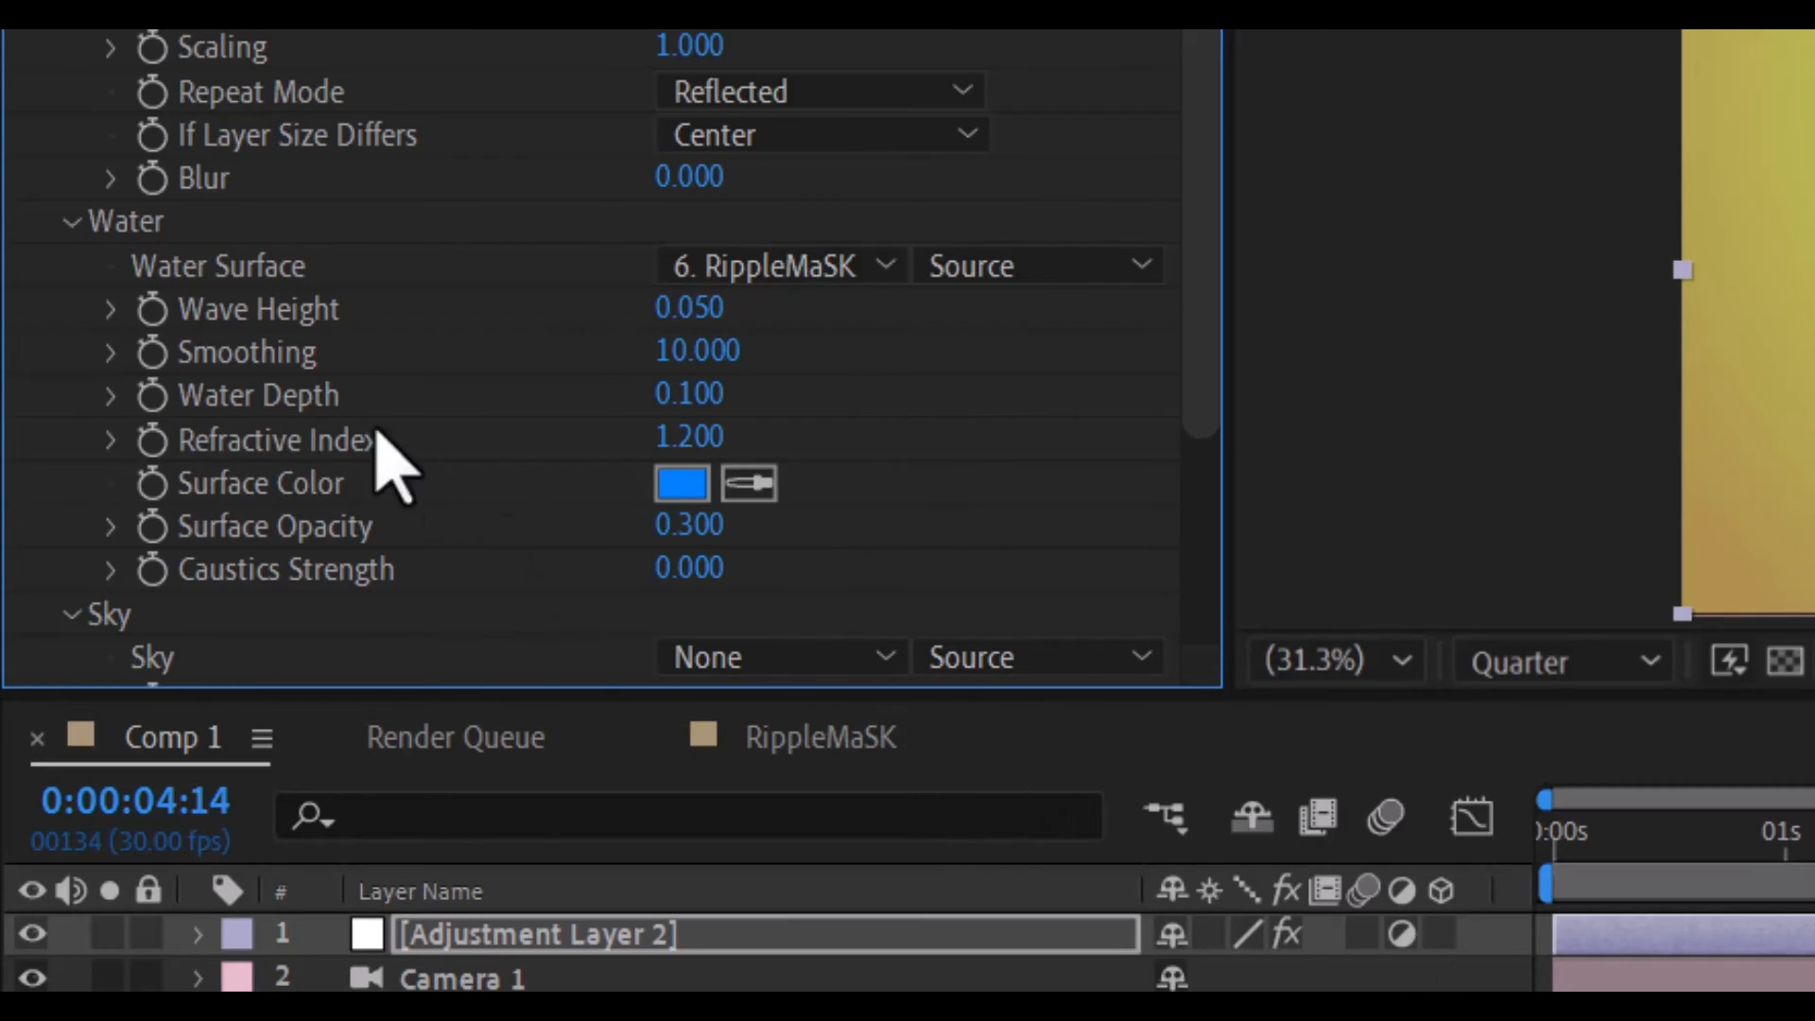
{"action": "left_click", "coordinate": [693, 394]}
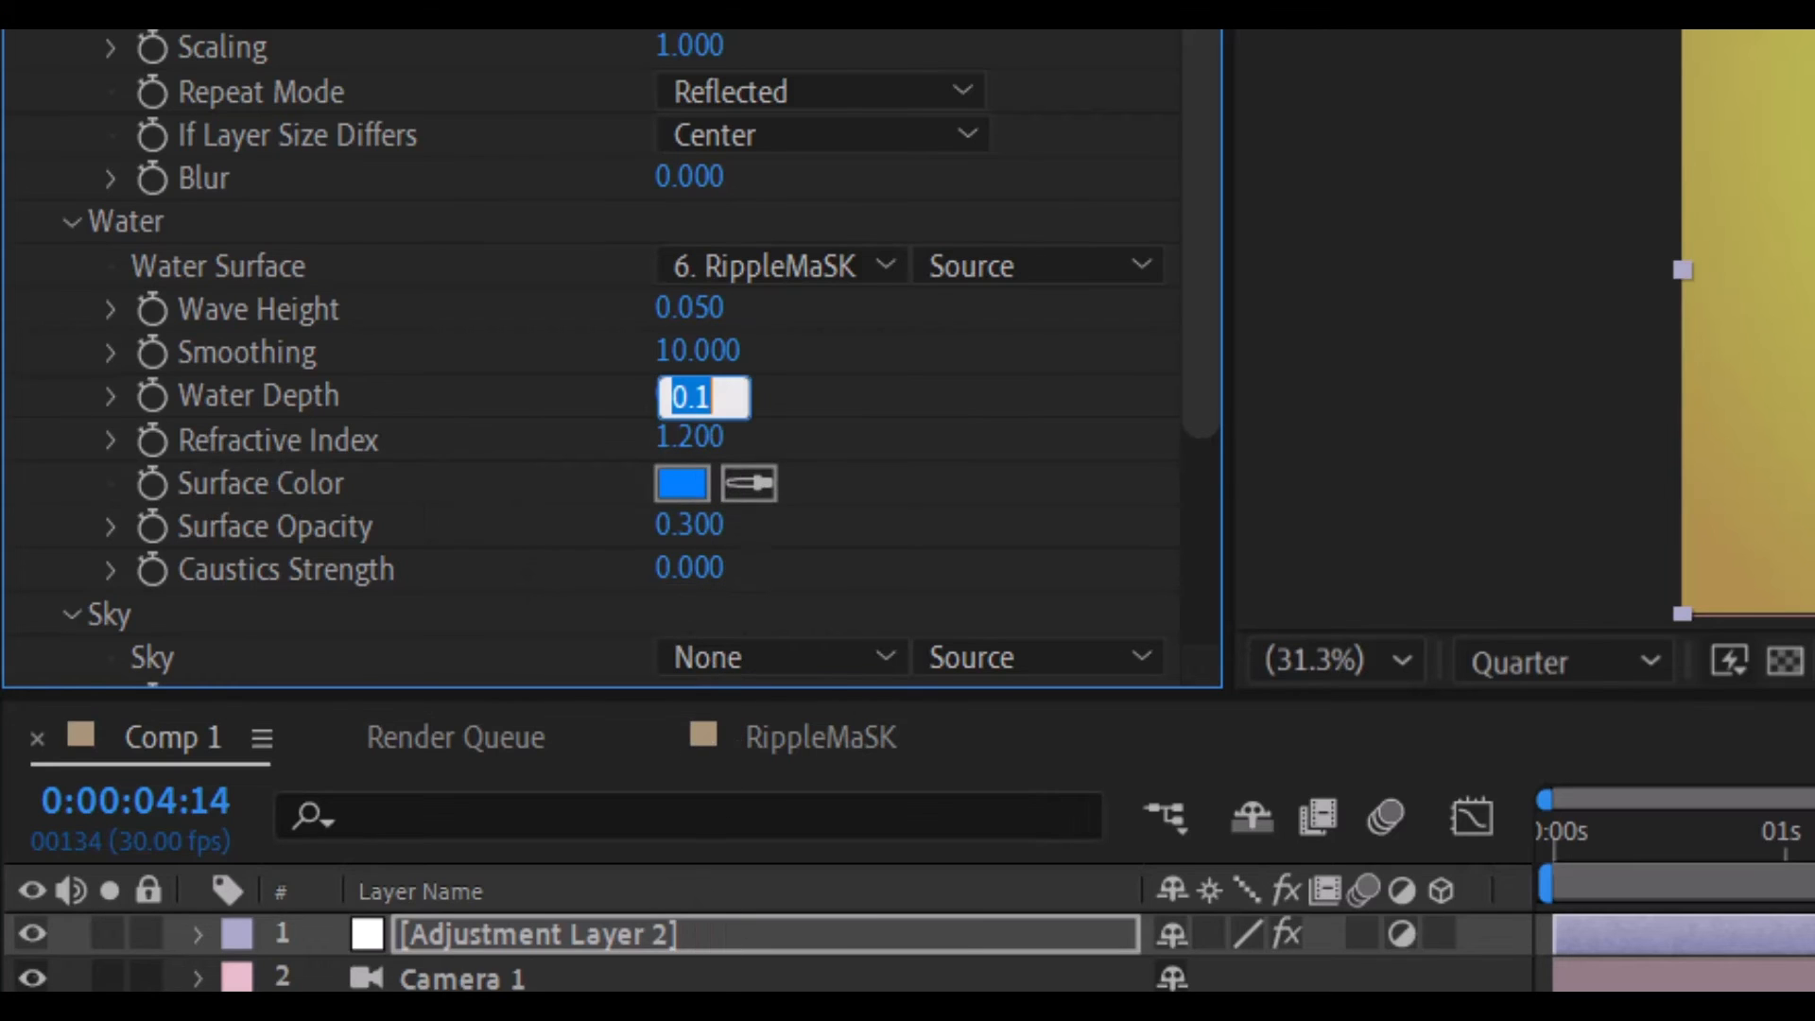
{"action": "type", "text": "0.5"}
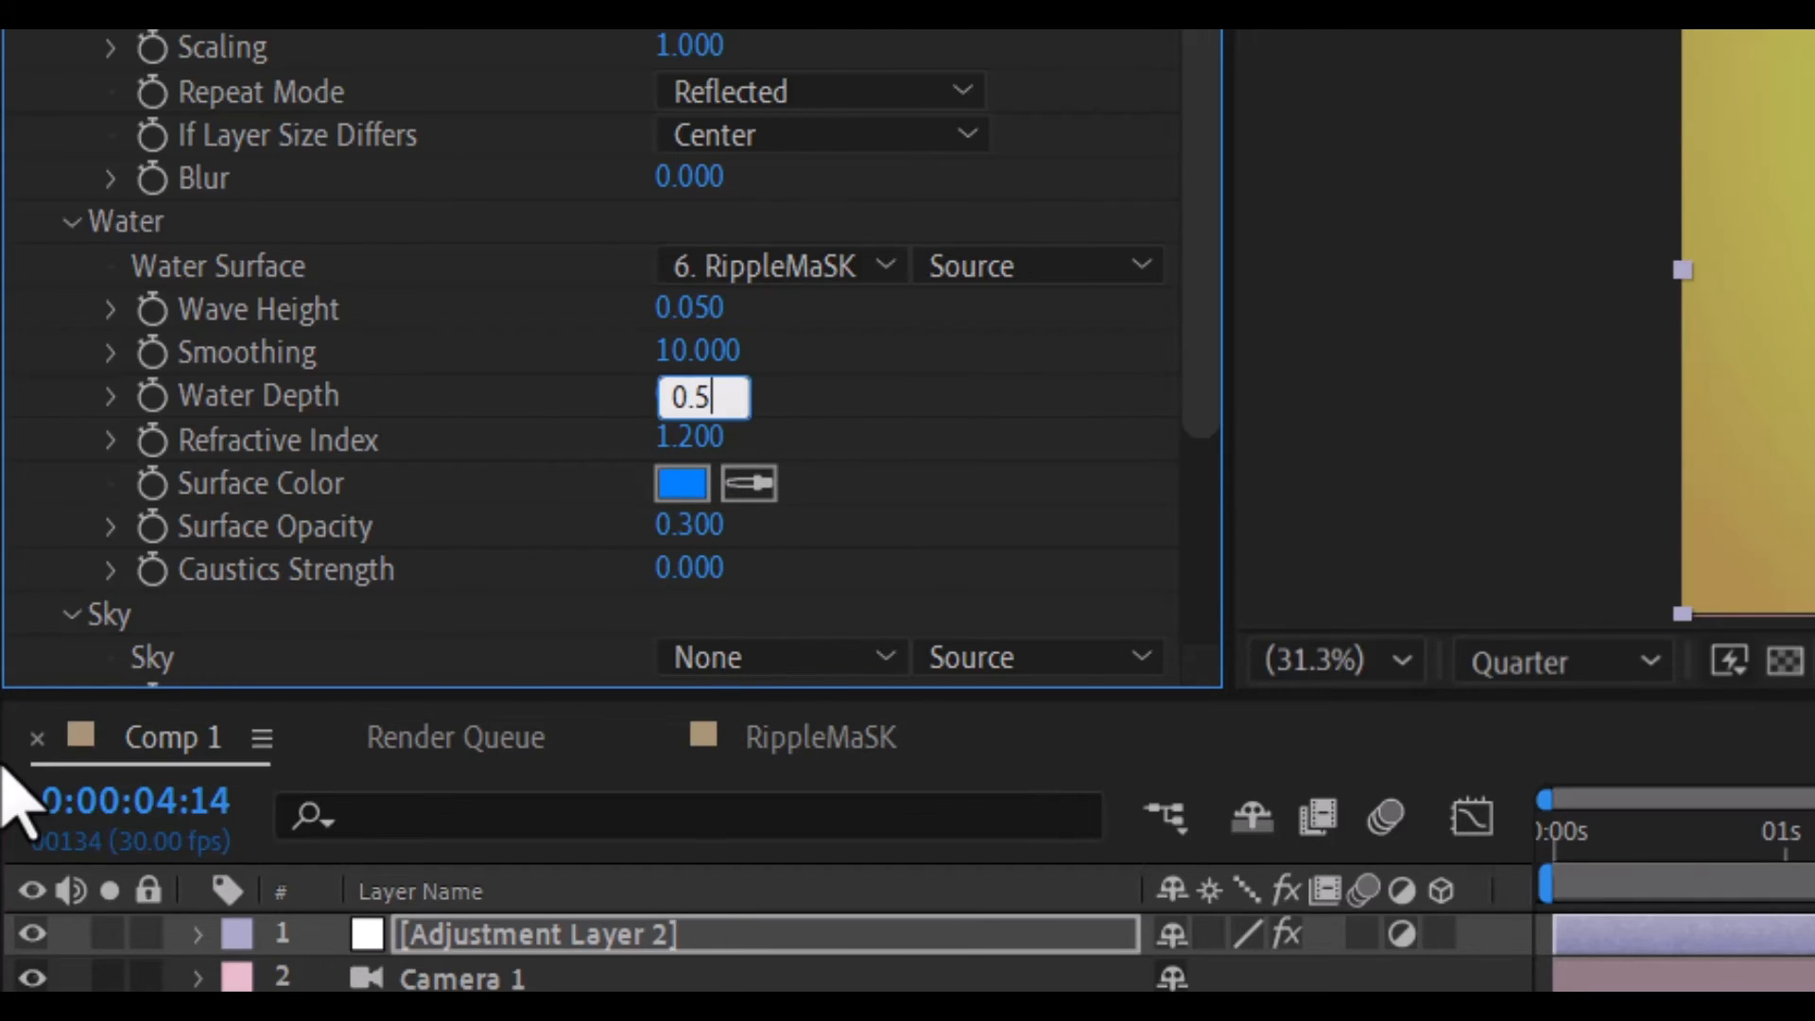
{"action": "key", "text": "Return"}
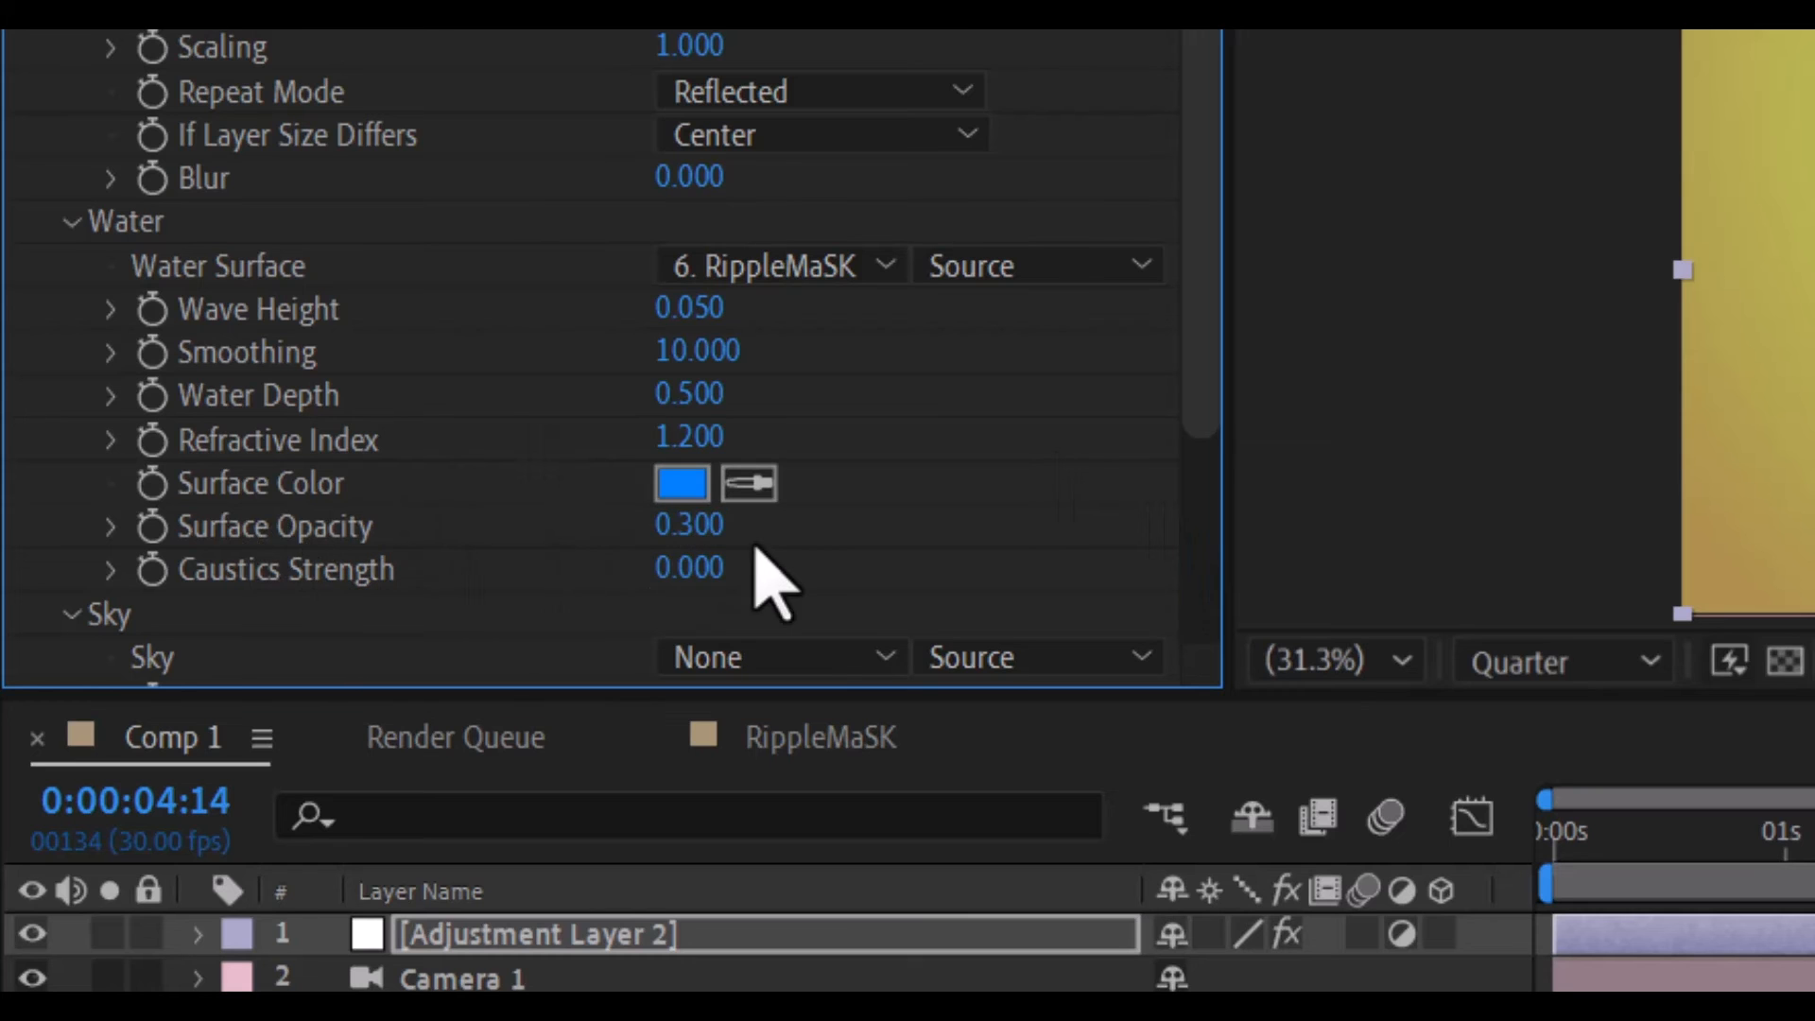
{"action": "left_click_drag", "start_coordinate": [688, 526], "coordinate": [104, 568]}
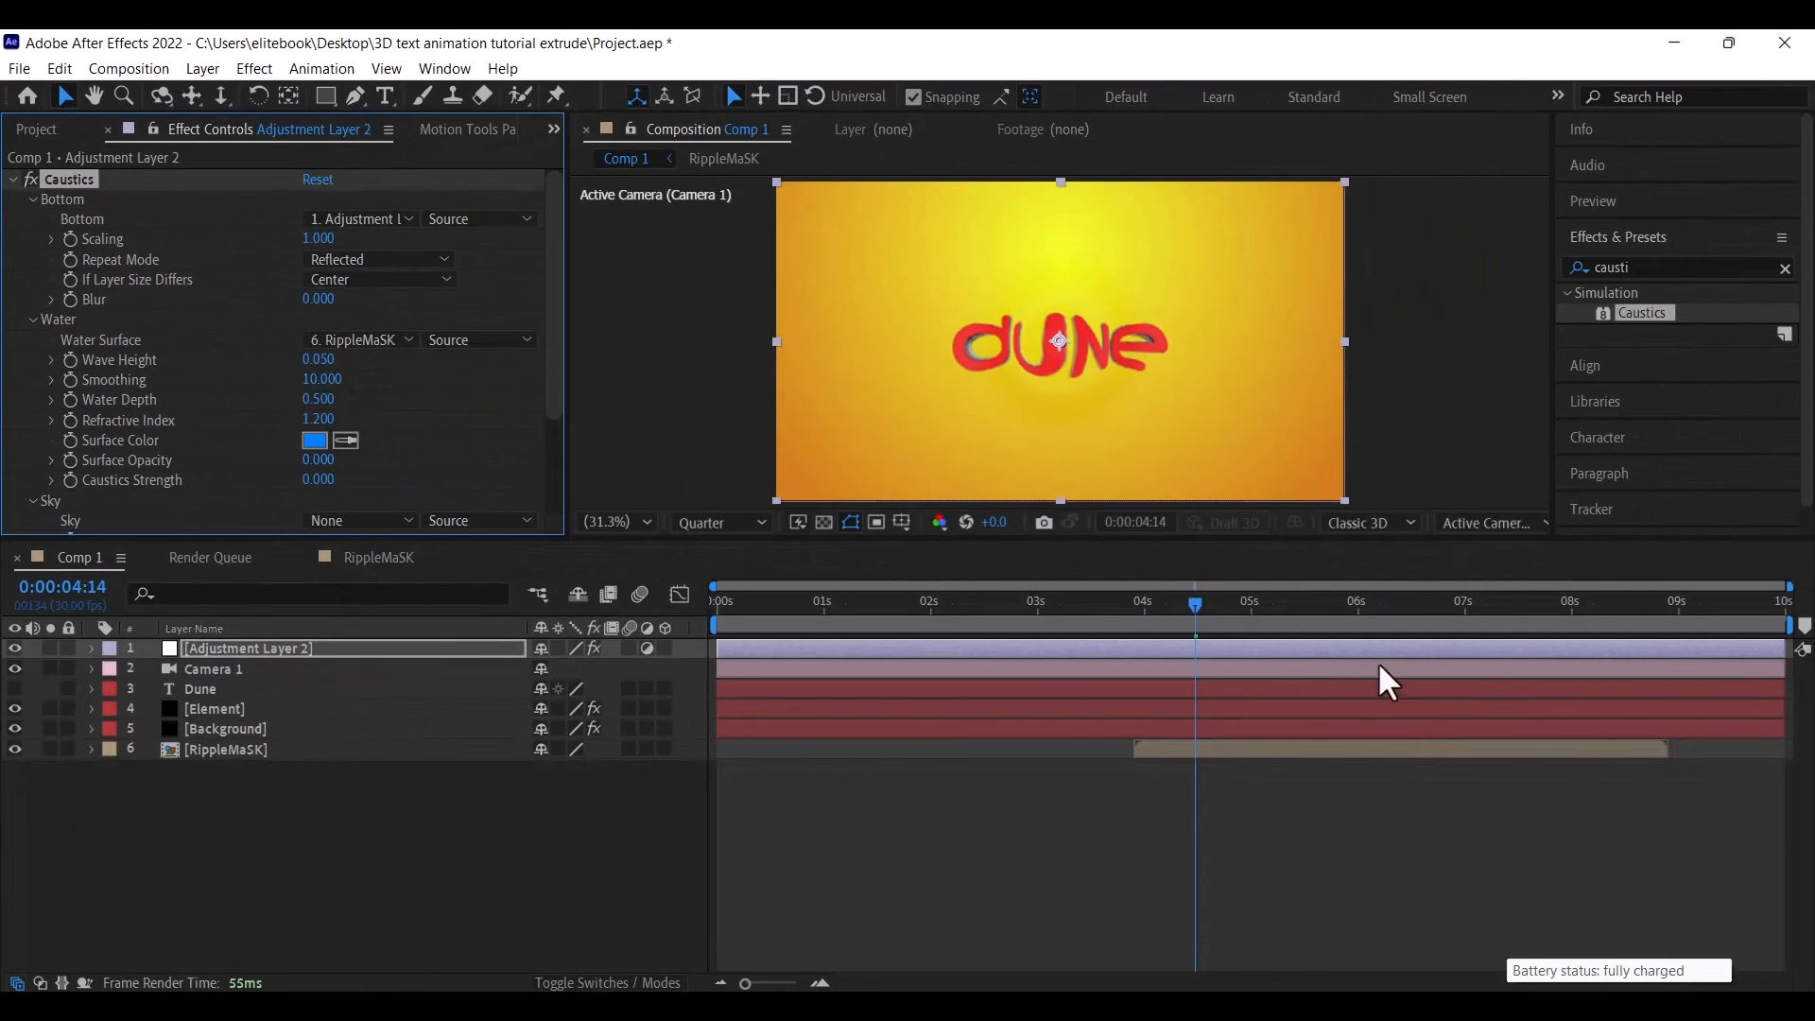
Move Adjustment Layer 2 between the Element and Background layers, previewing the ripple distortion before and after
{"action": "left_click_drag", "start_coordinate": [1193, 604], "coordinate": [896, 614]}
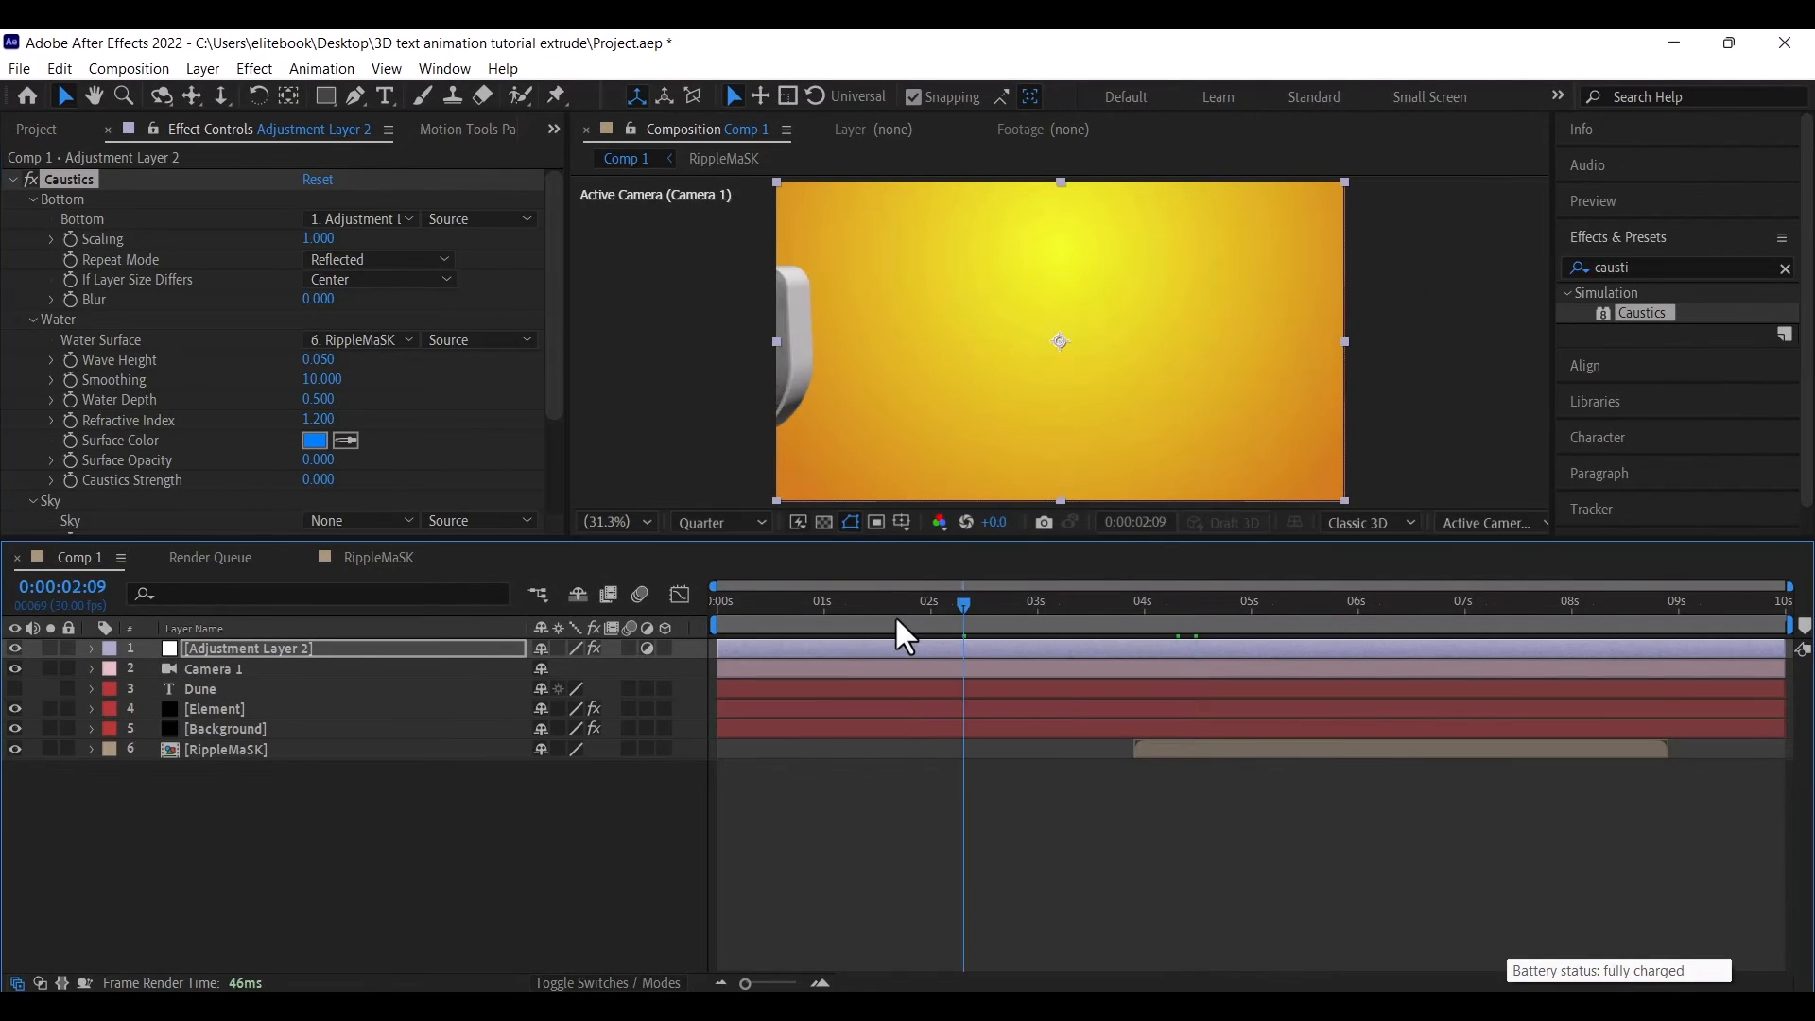
{"action": "left_click_drag", "start_coordinate": [1040, 627], "coordinate": [1205, 643]}
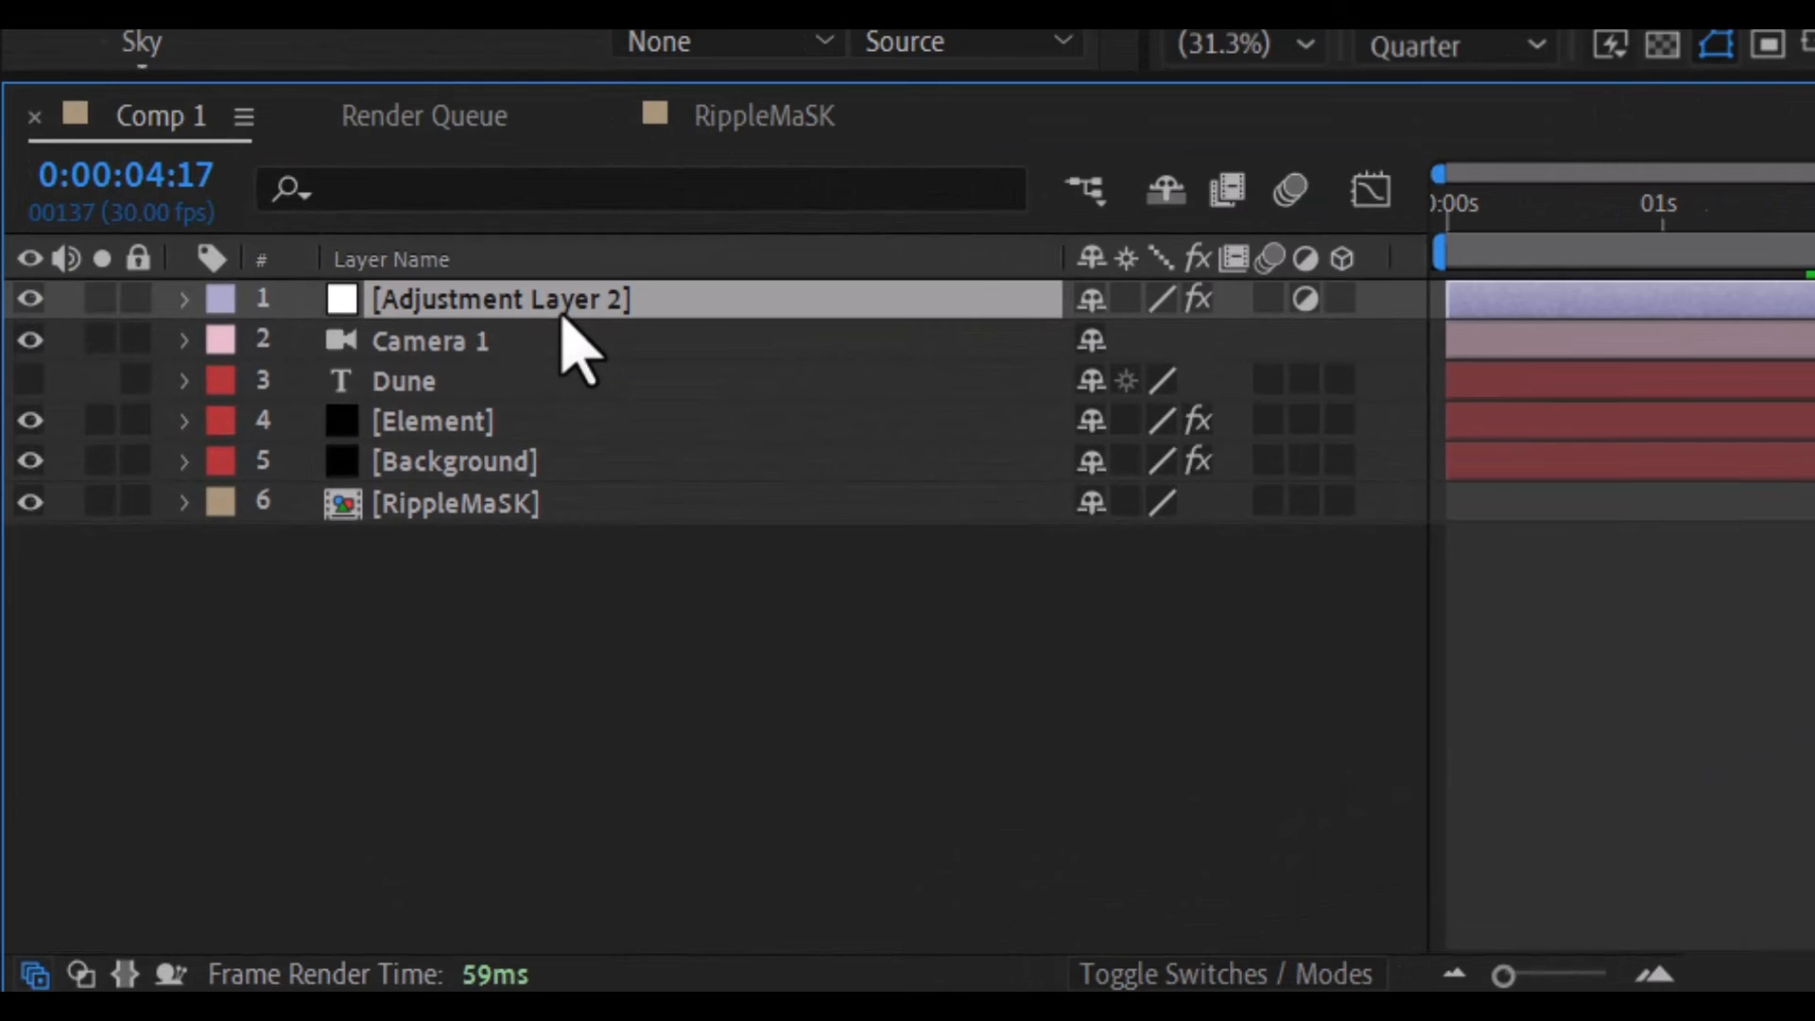
{"action": "left_click_drag", "start_coordinate": [564, 319], "coordinate": [563, 461]}
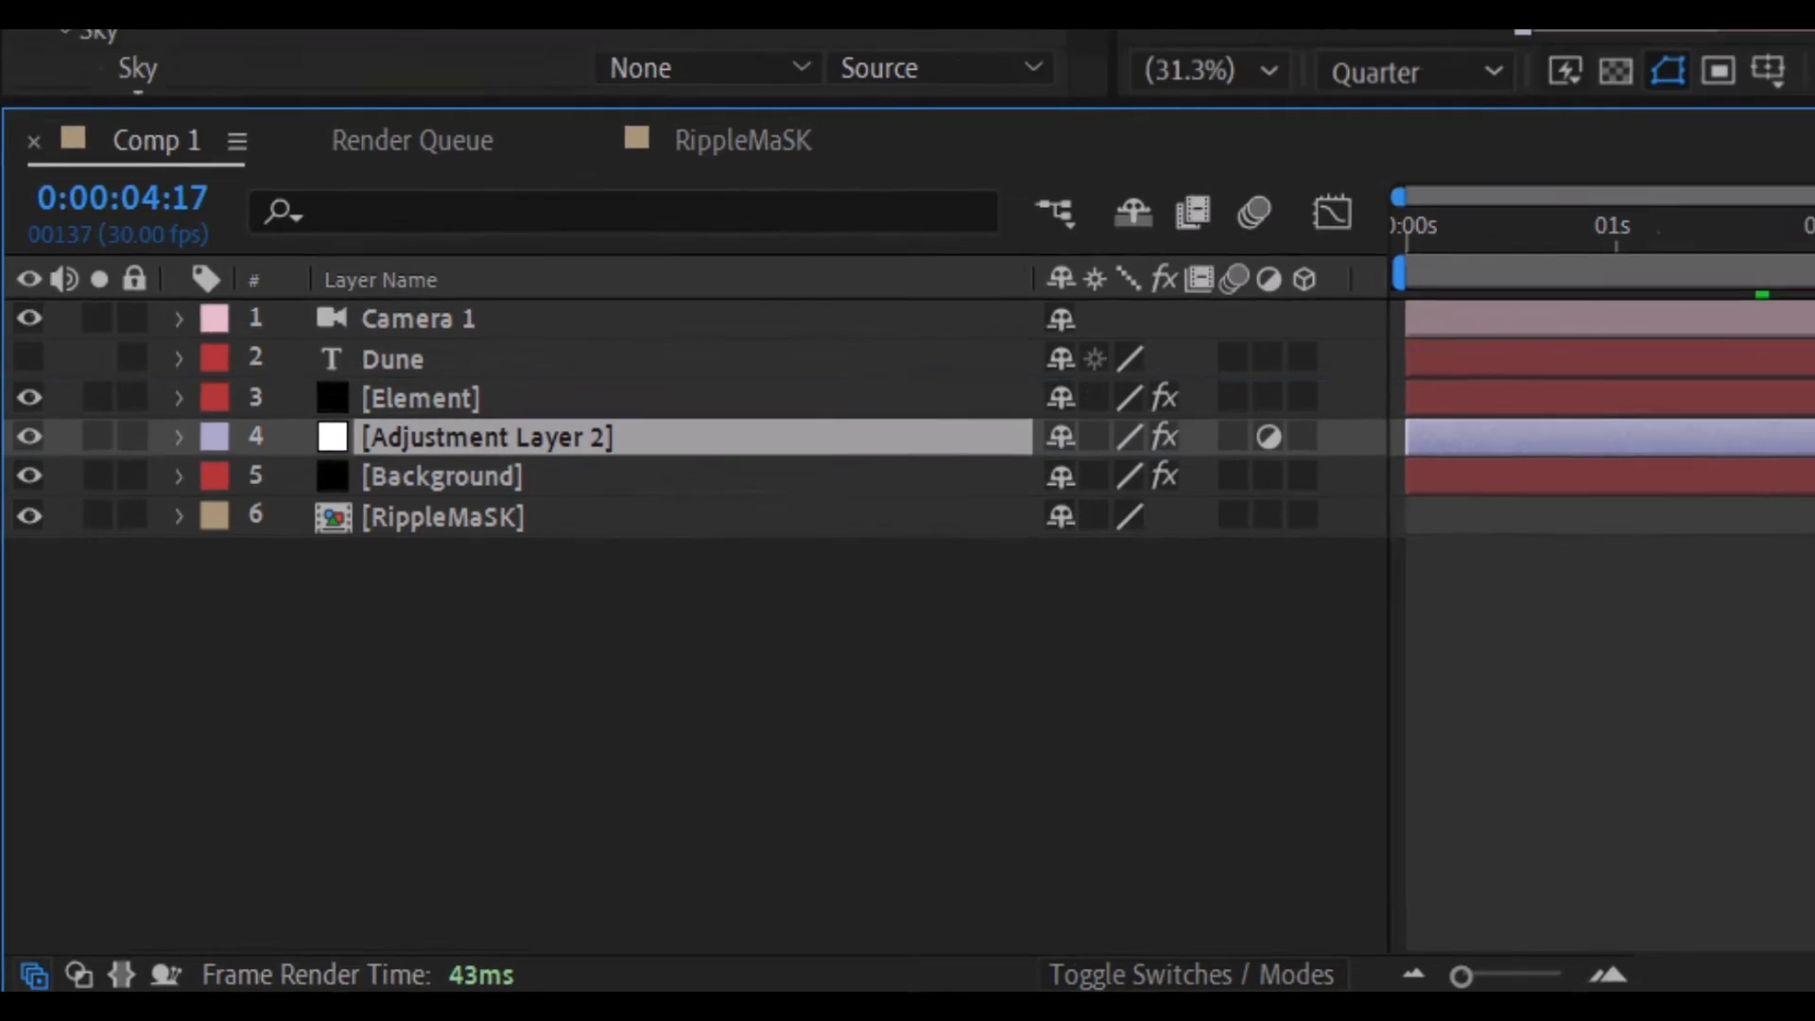
{"action": "left_click_drag", "start_coordinate": [1413, 520], "coordinate": [1456, 645]}
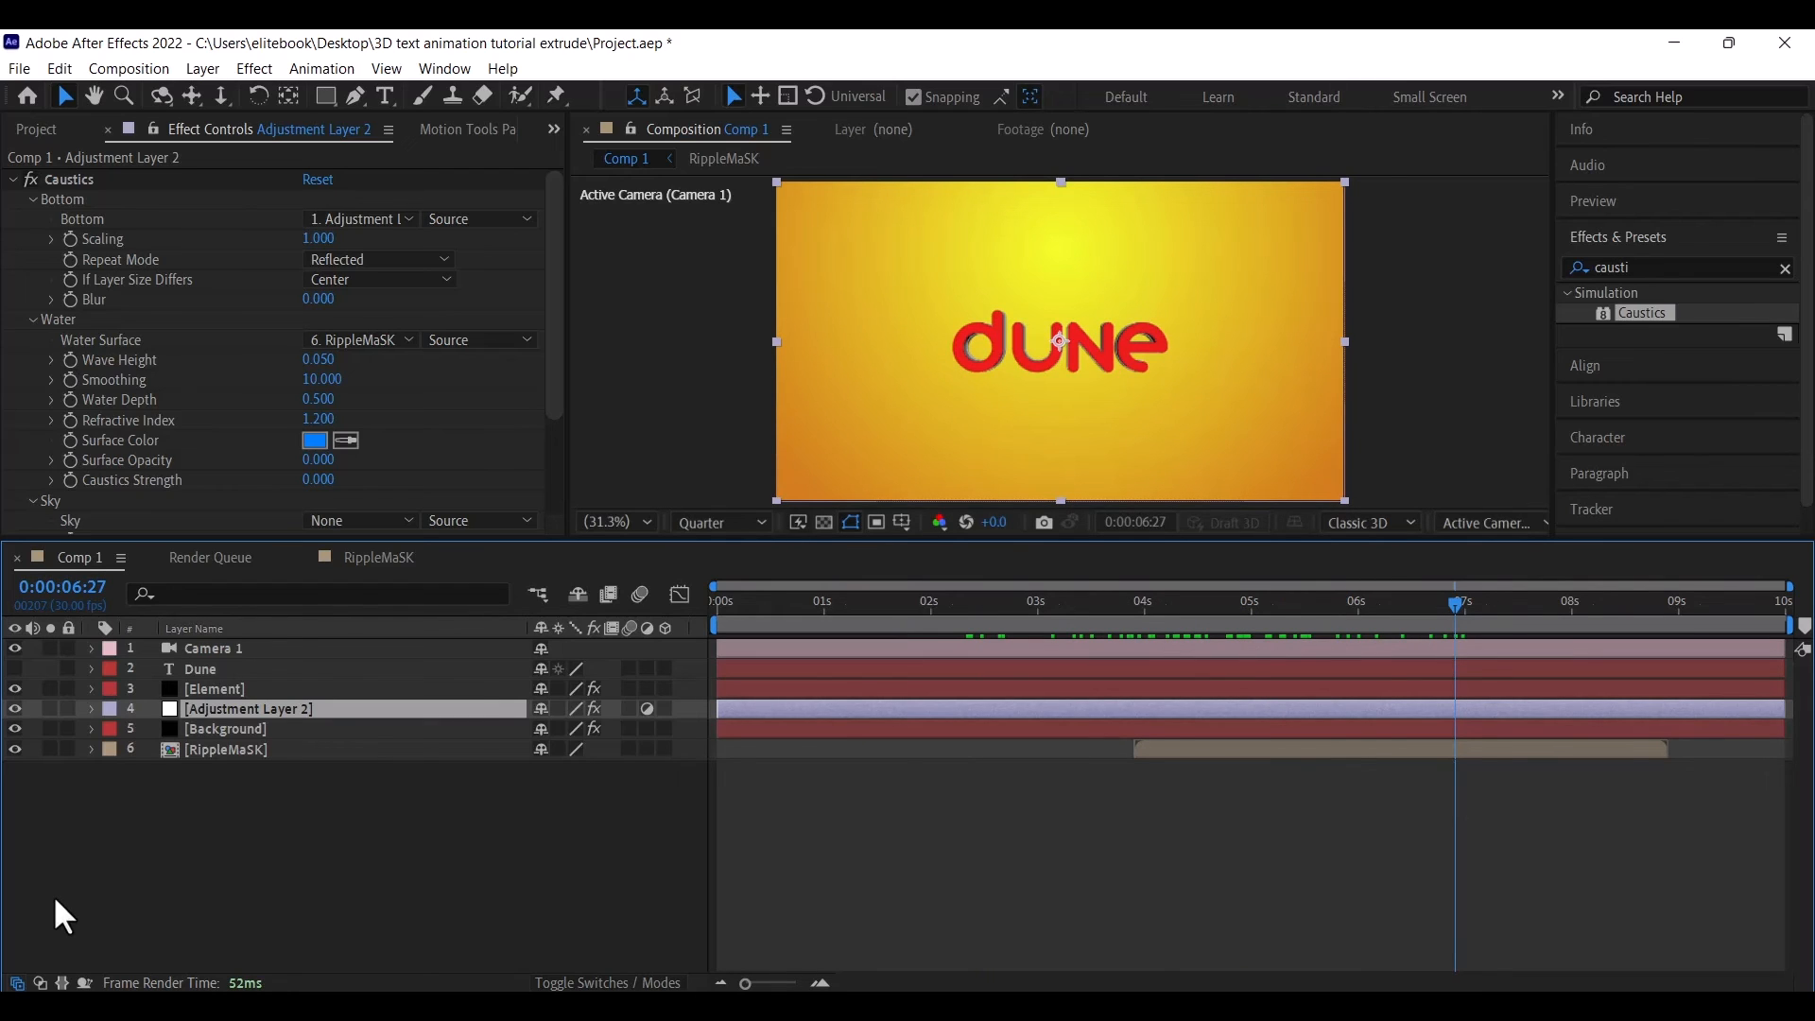
Duplicate the Ripple layer in the RippleMaSK composition and preview the stronger ripple in Comp 1
{"action": "left_click", "coordinate": [357, 559]}
{"action": "left_click", "coordinate": [338, 655]}
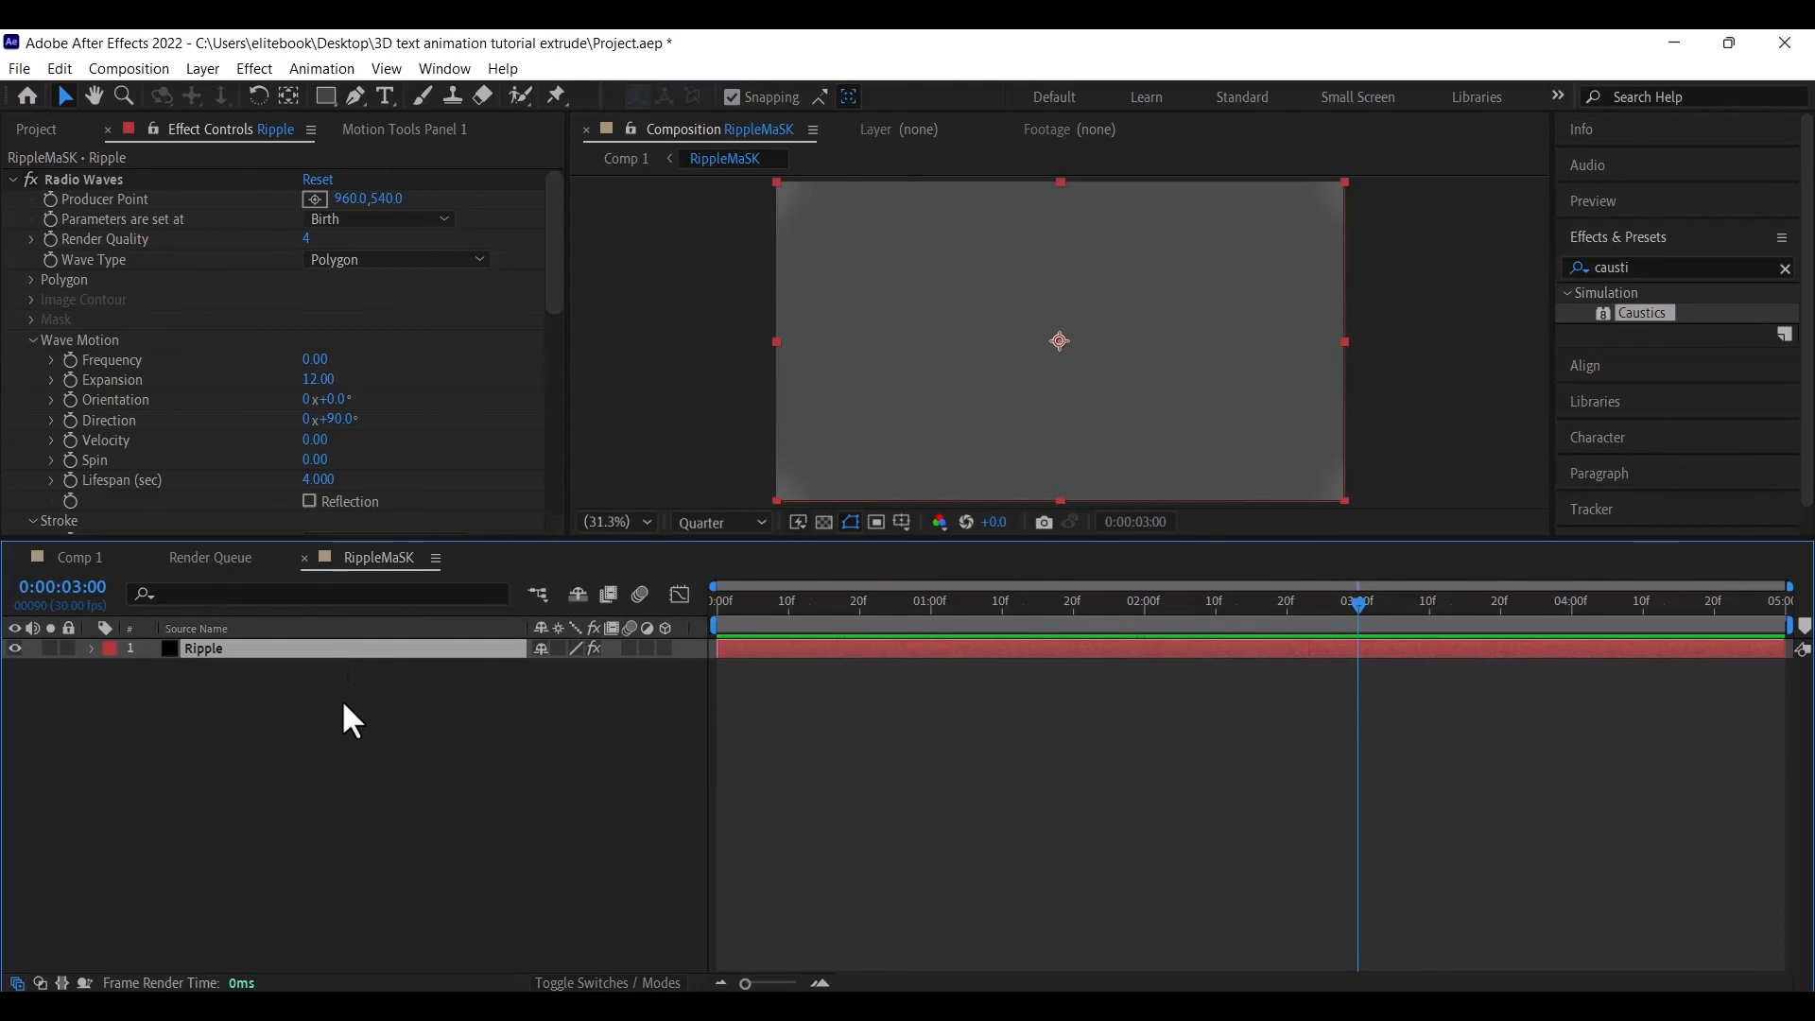
{"action": "key", "text": "ctrl+d"}
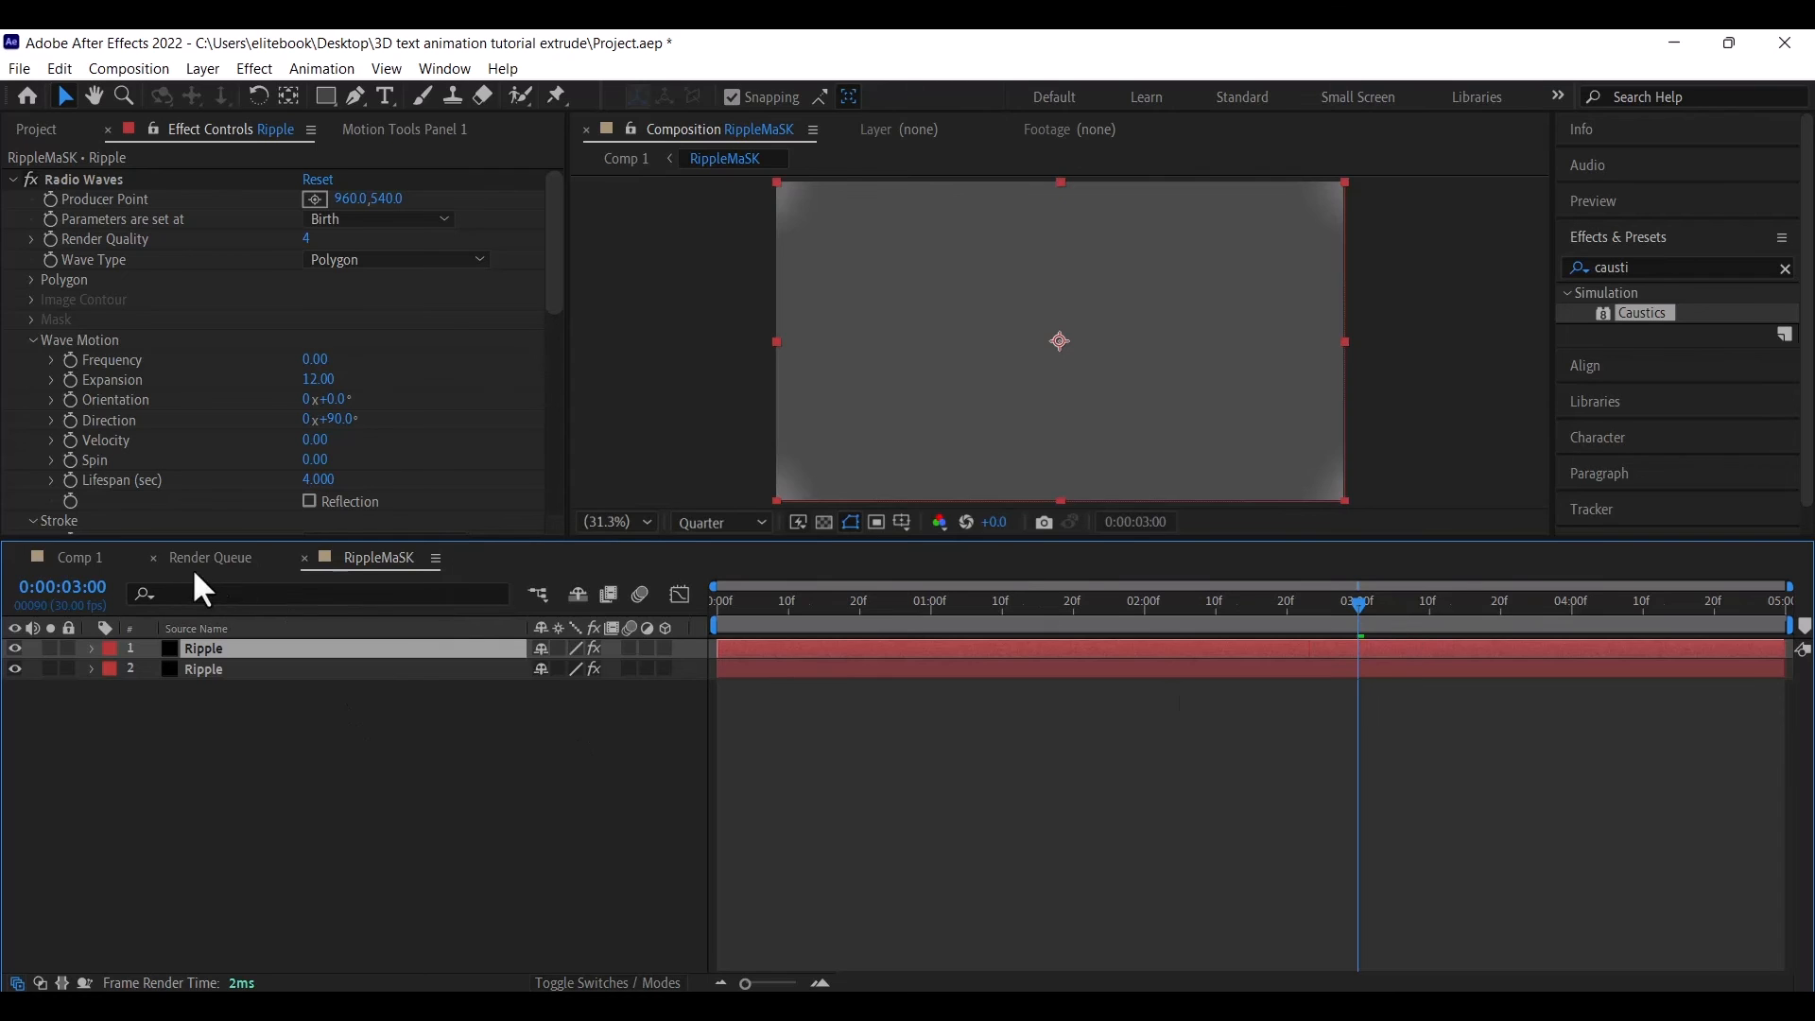
{"action": "left_click", "coordinate": [91, 560]}
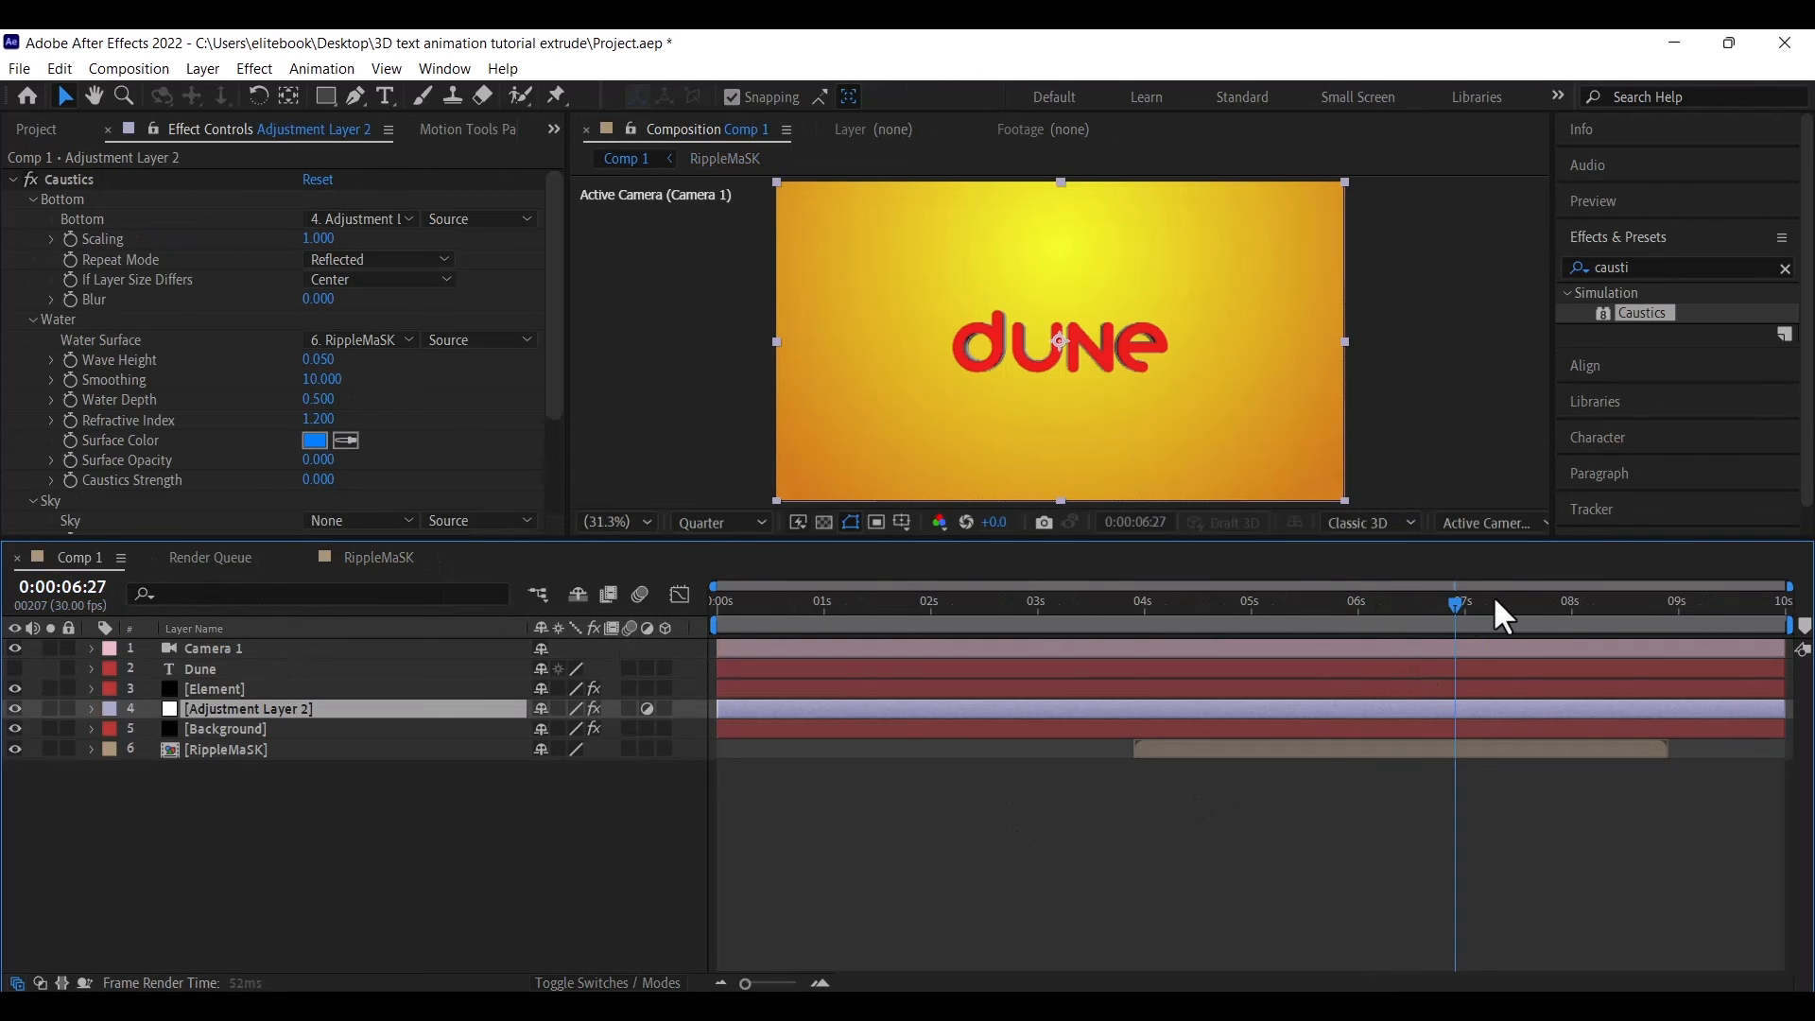
{"action": "left_click_drag", "start_coordinate": [1418, 605], "coordinate": [1434, 639]}
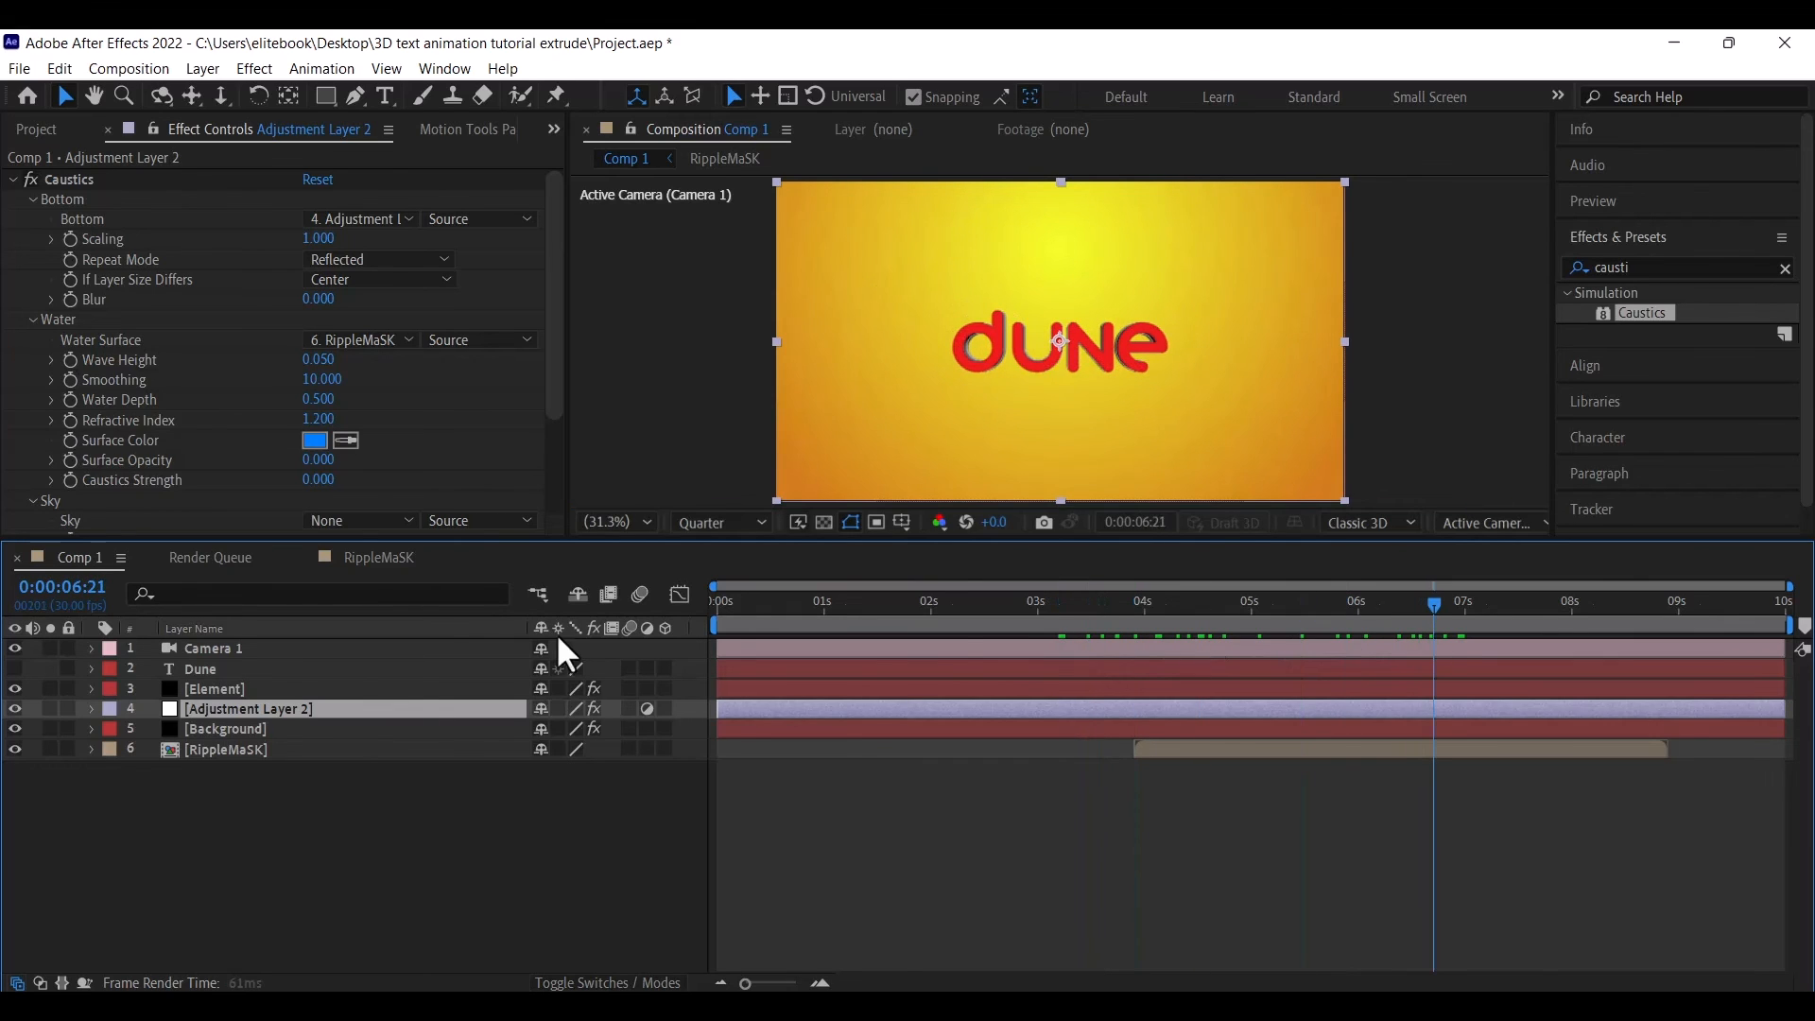
Duplicate the top Ripple layer in RippleMaSK again and shift the new copy to start at about 0:00:02:03
{"action": "left_click", "coordinate": [378, 557]}
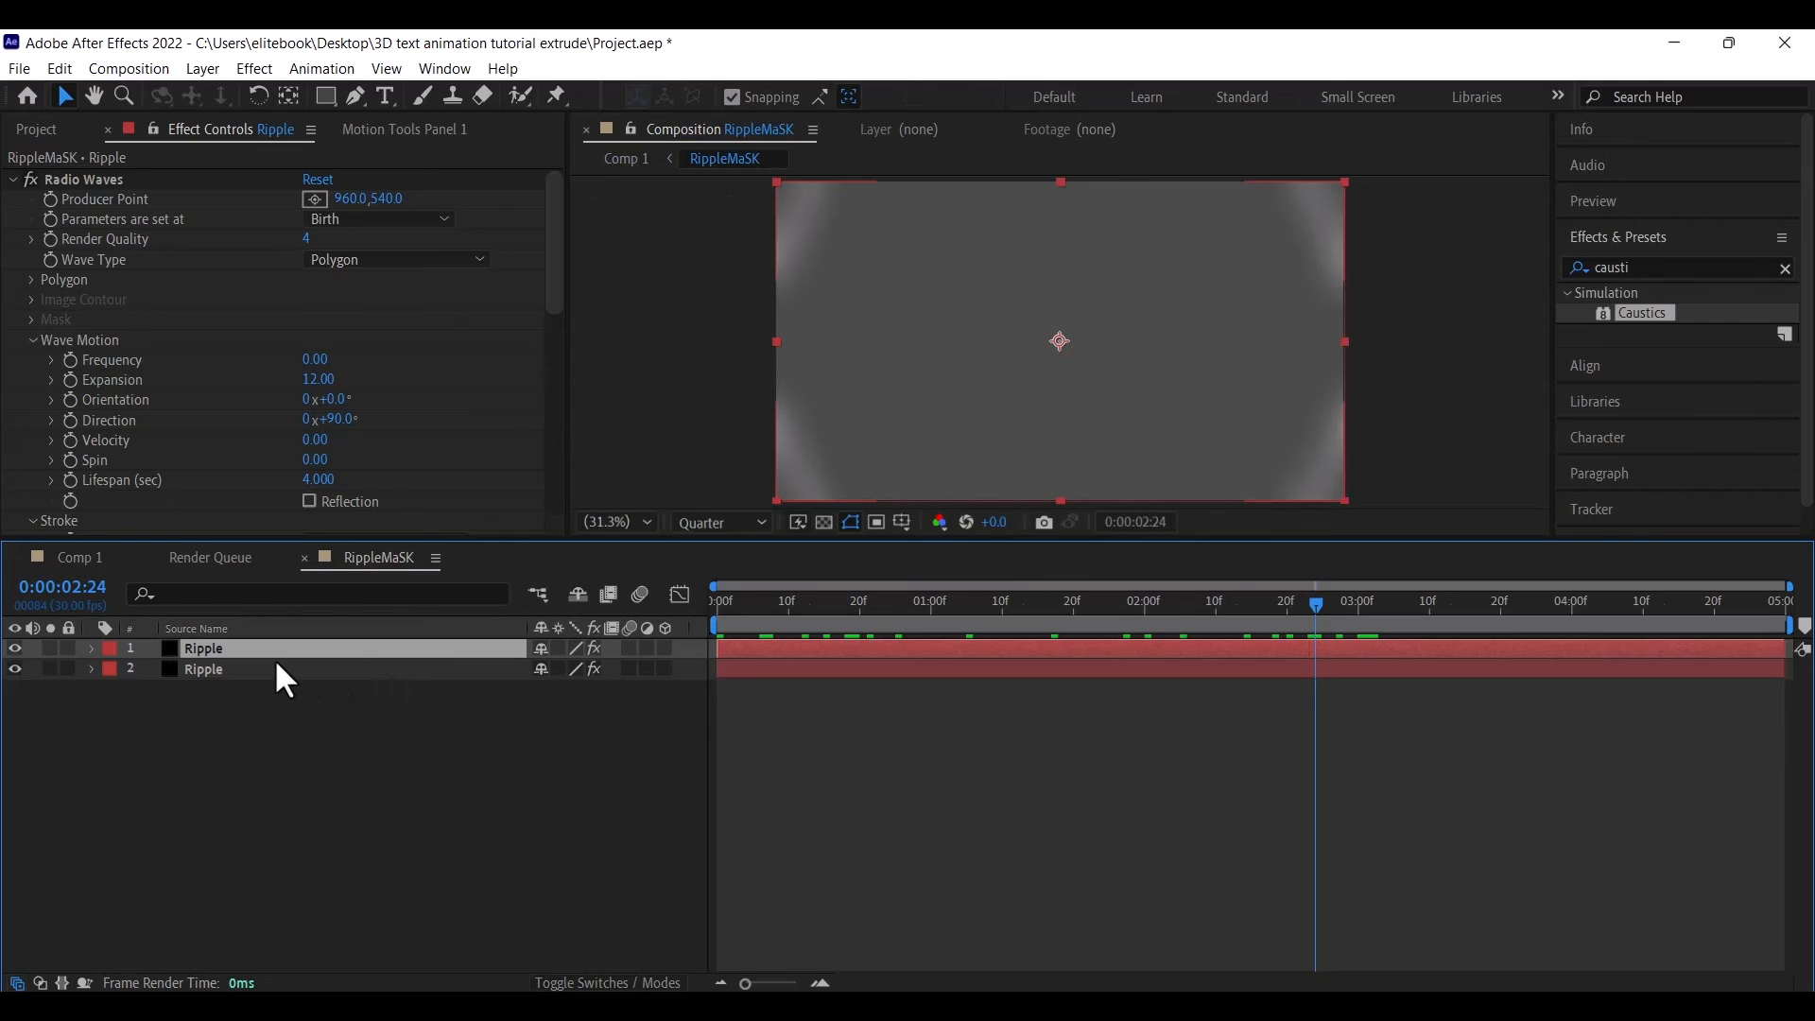
{"action": "key", "text": "ctrl+d"}
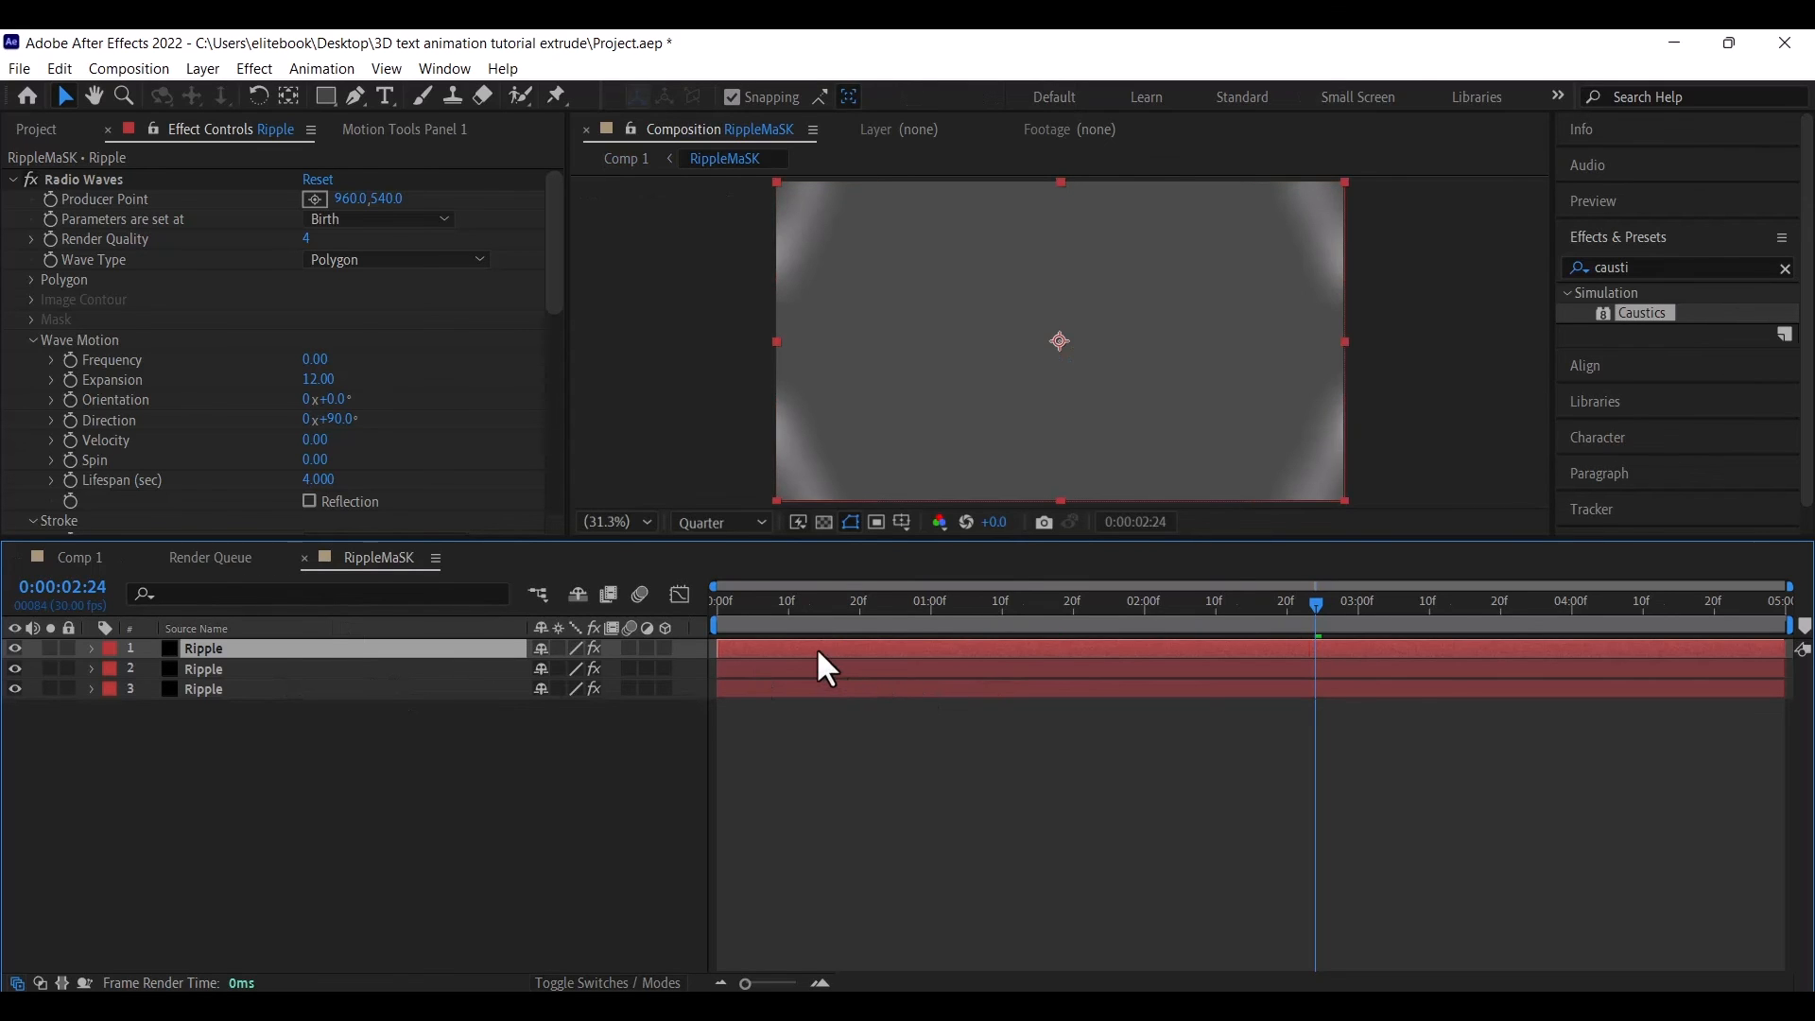
{"action": "left_click_drag", "start_coordinate": [815, 647], "coordinate": [1227, 650]}
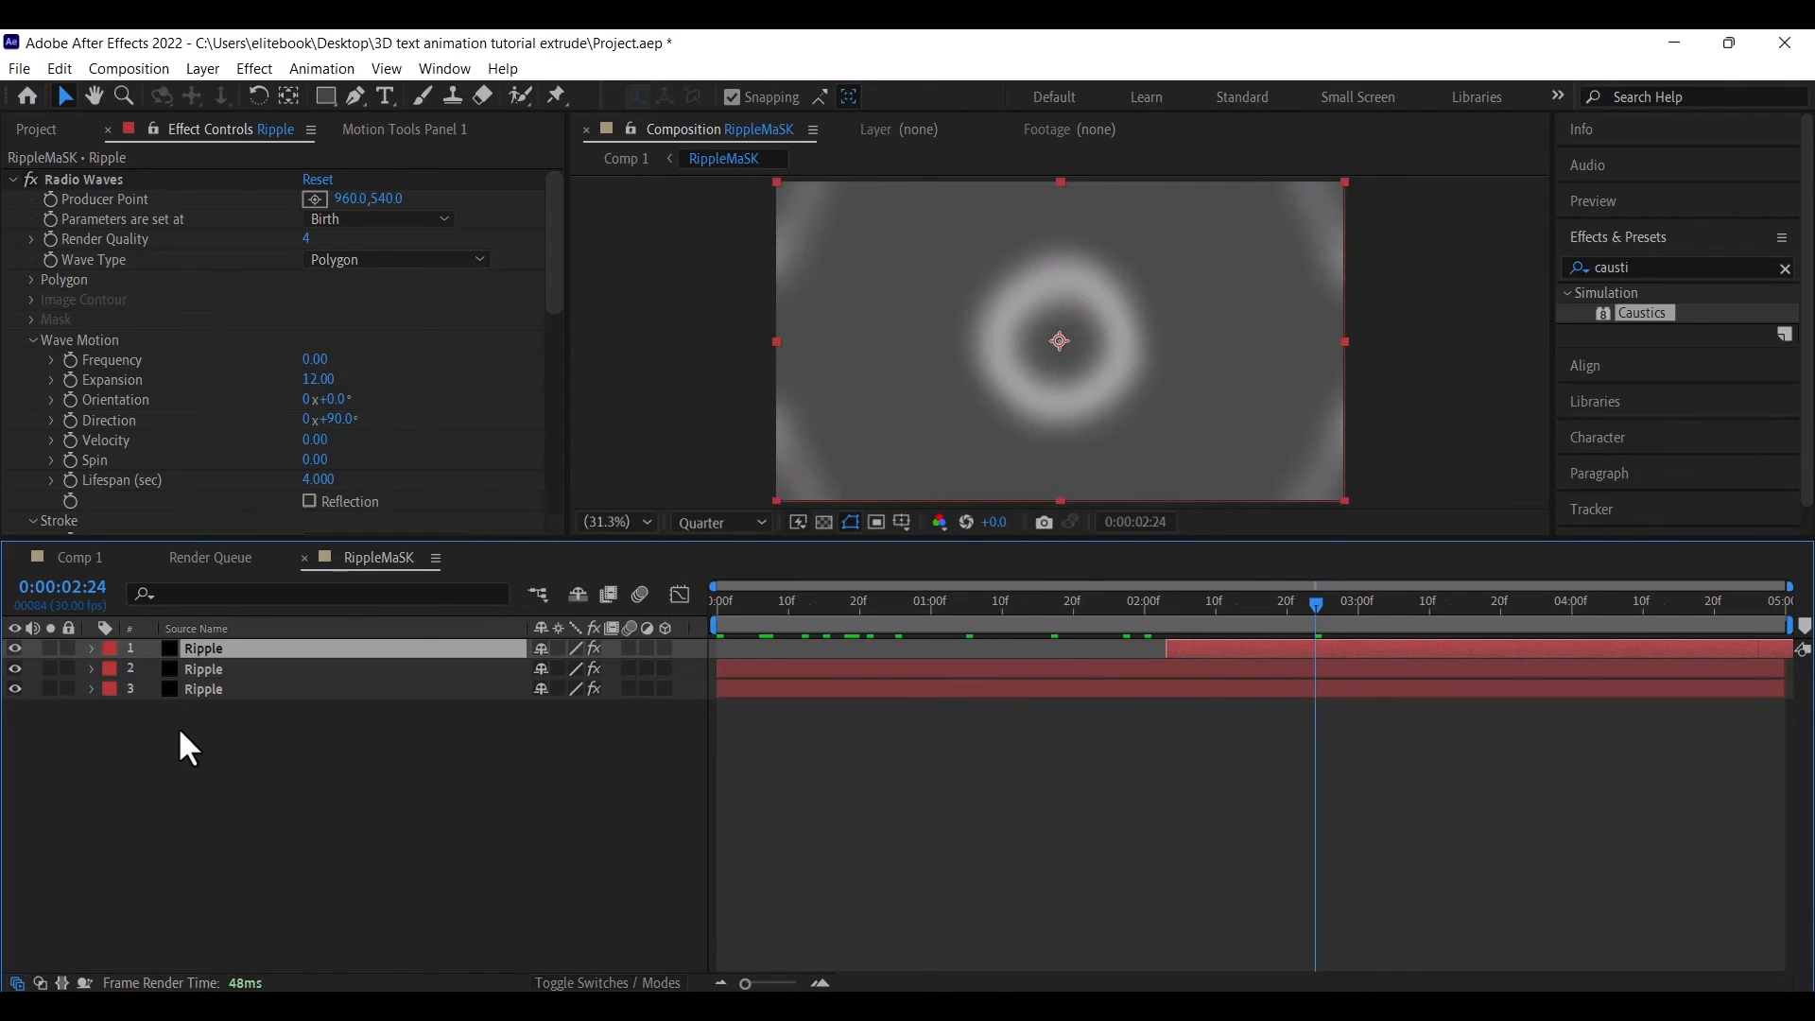
Keyframe the top Ripple layer's Opacity from 0% at 0:00:03:04 to 100% at about 0:00:03:08
{"action": "key", "text": "t"}
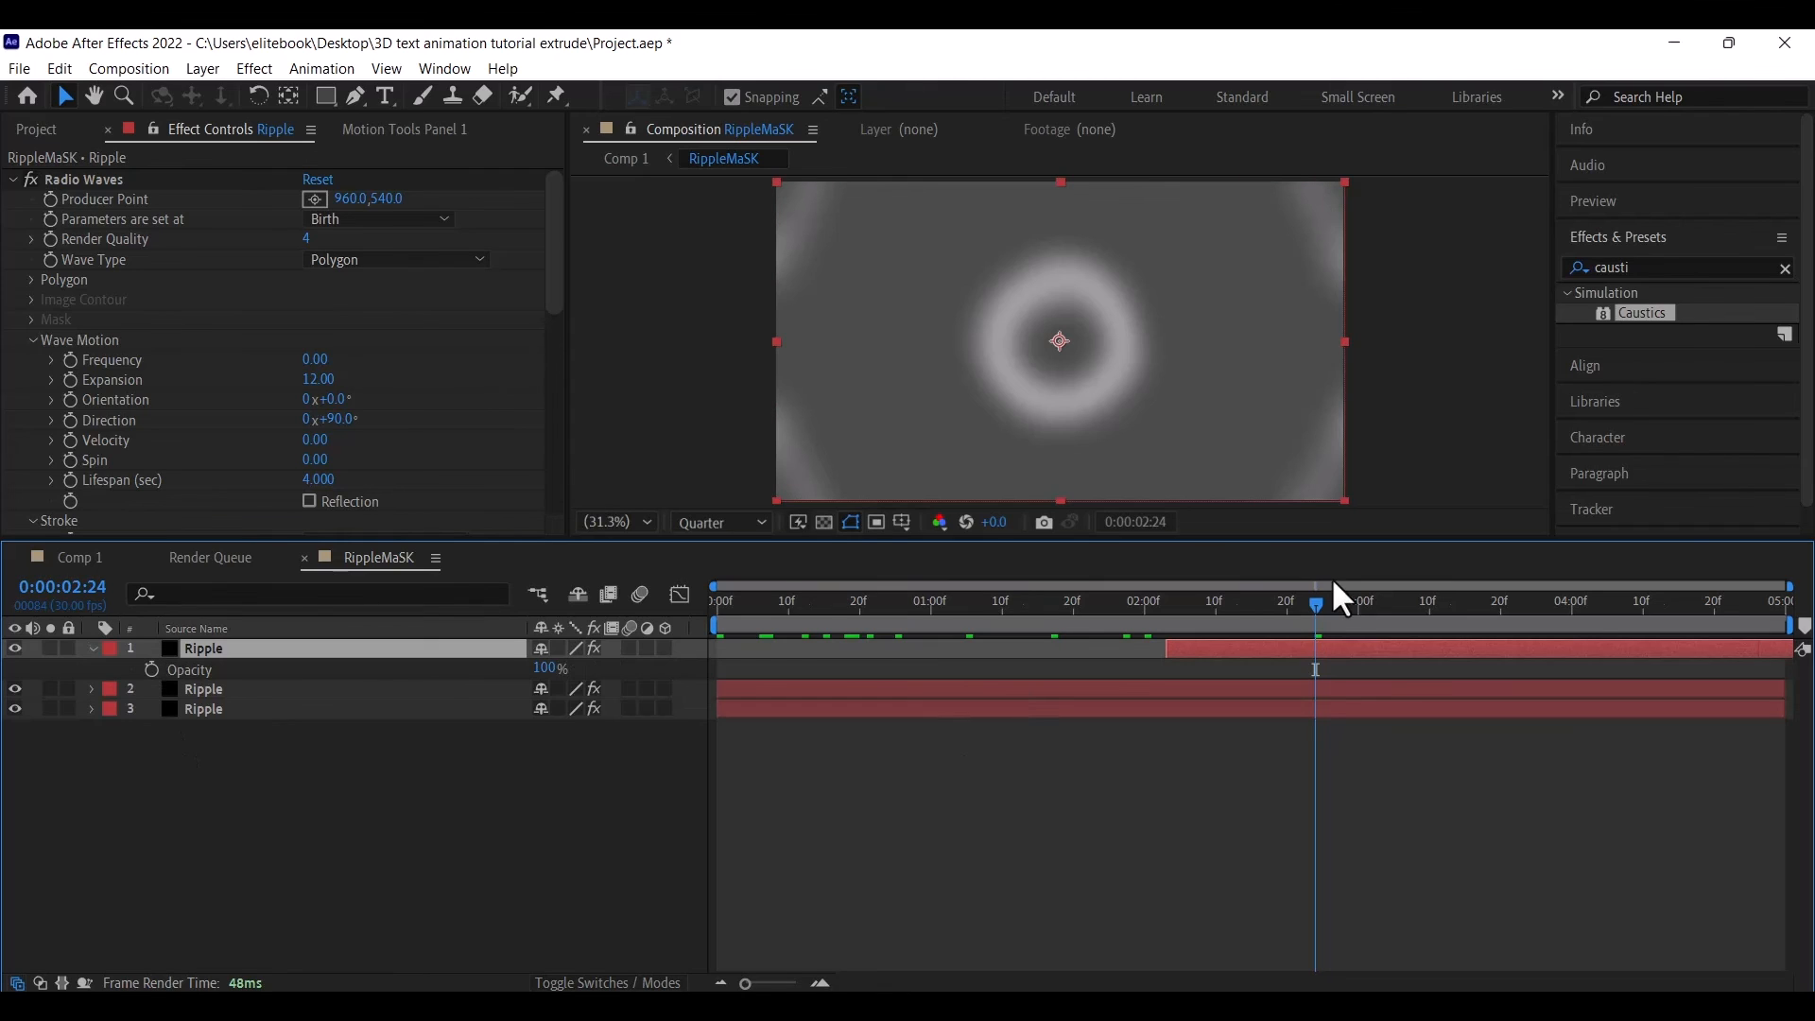
{"action": "left_click", "coordinate": [150, 669]}
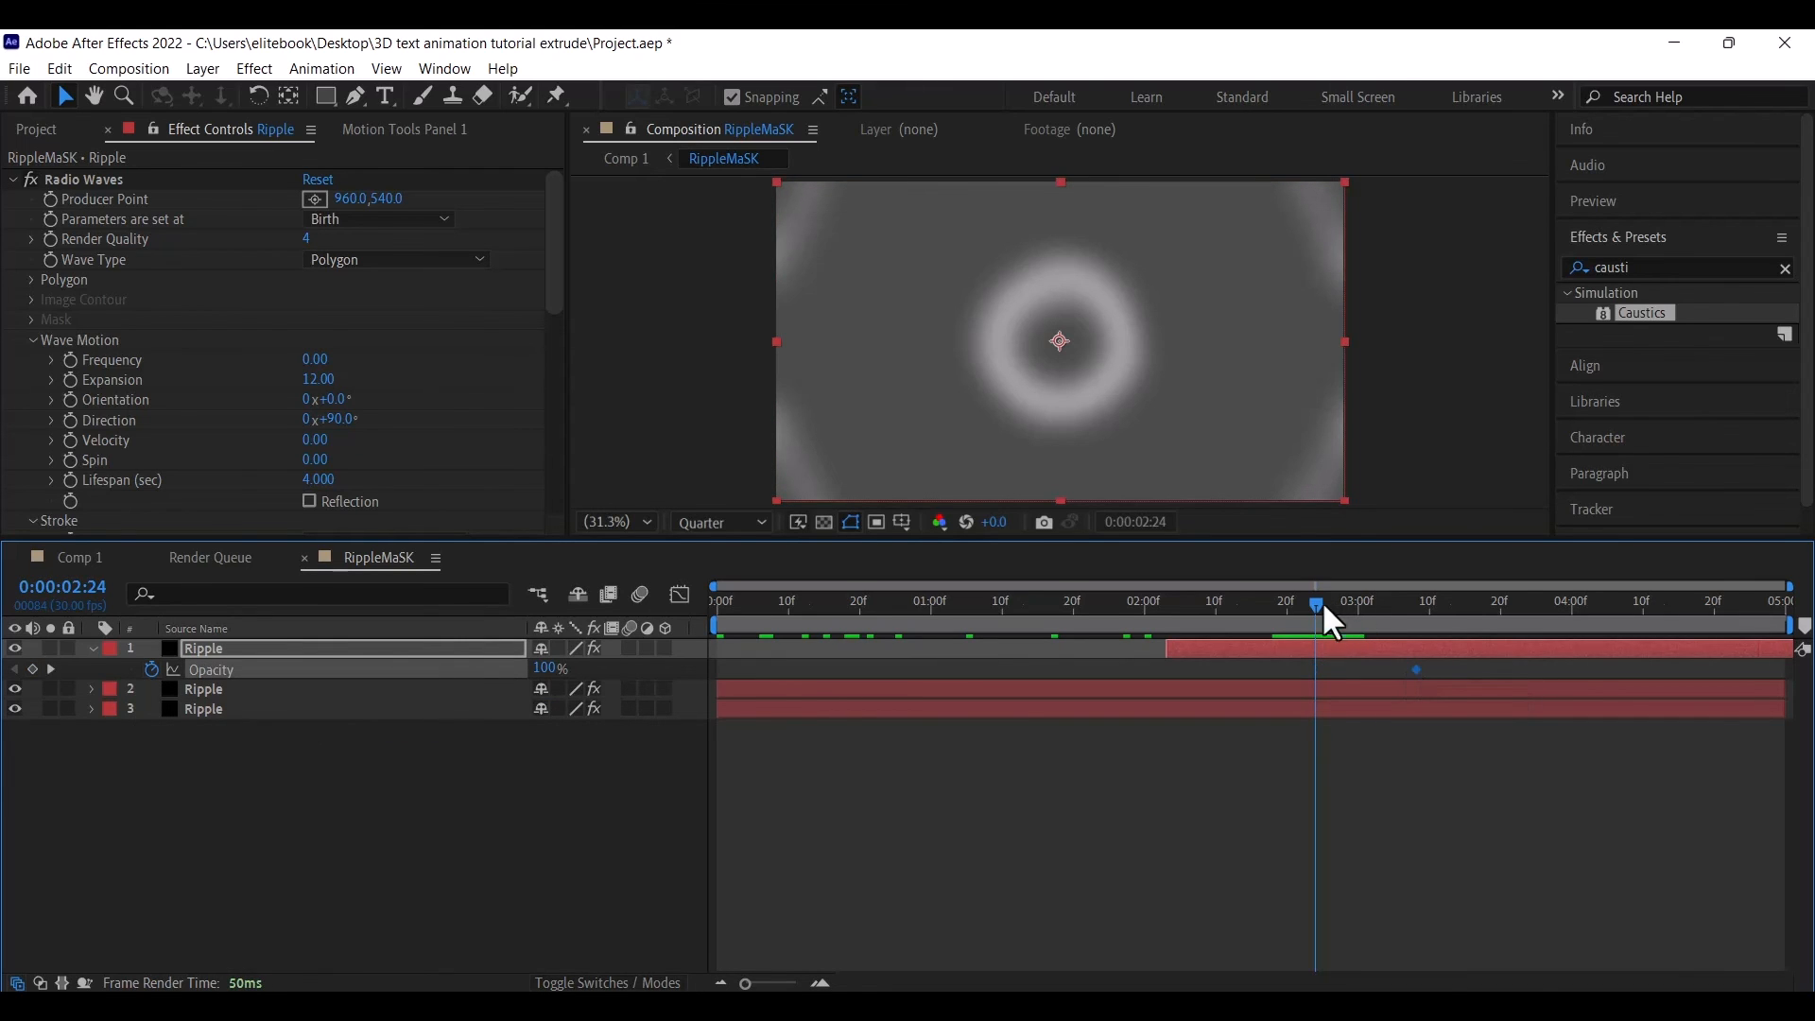
{"action": "mouse_move", "coordinate": [1378, 612]}
{"action": "left_mouse_down"}
{"action": "mouse_move", "coordinate": [1435, 608]}
{"action": "mouse_move", "coordinate": [1382, 622]}
{"action": "left_mouse_up"}
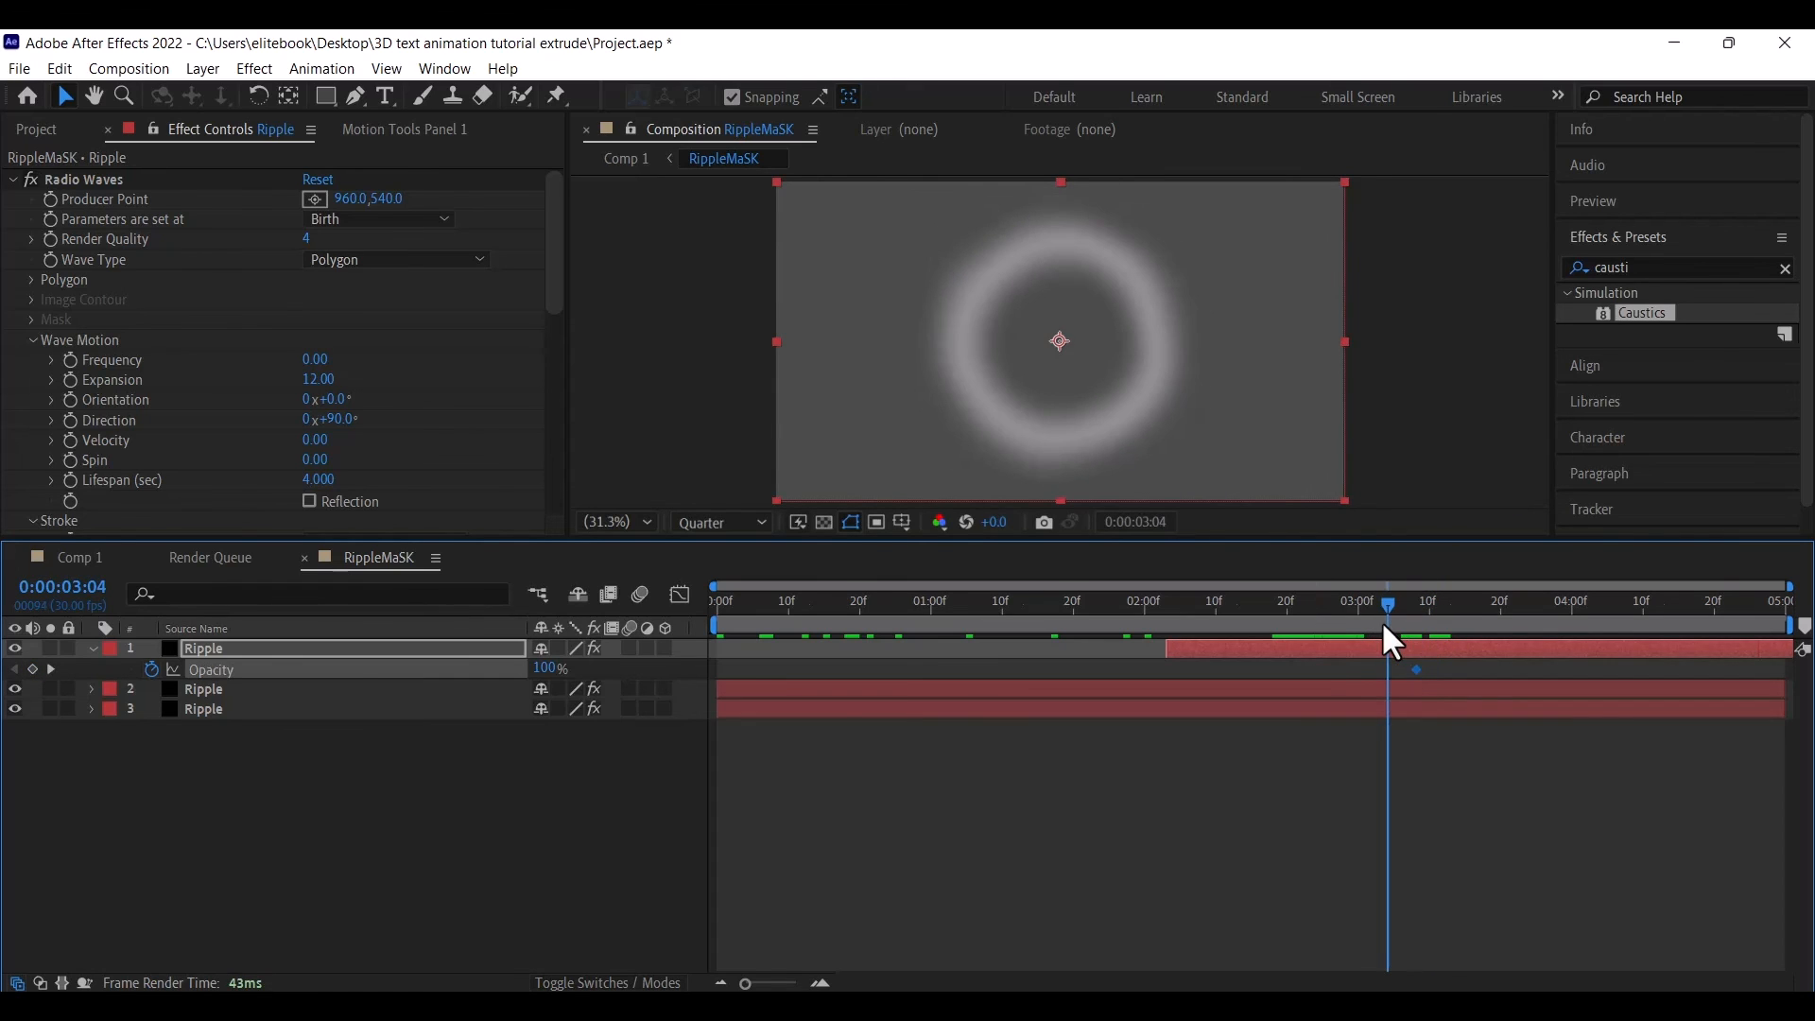
{"action": "left_click", "coordinate": [545, 669]}
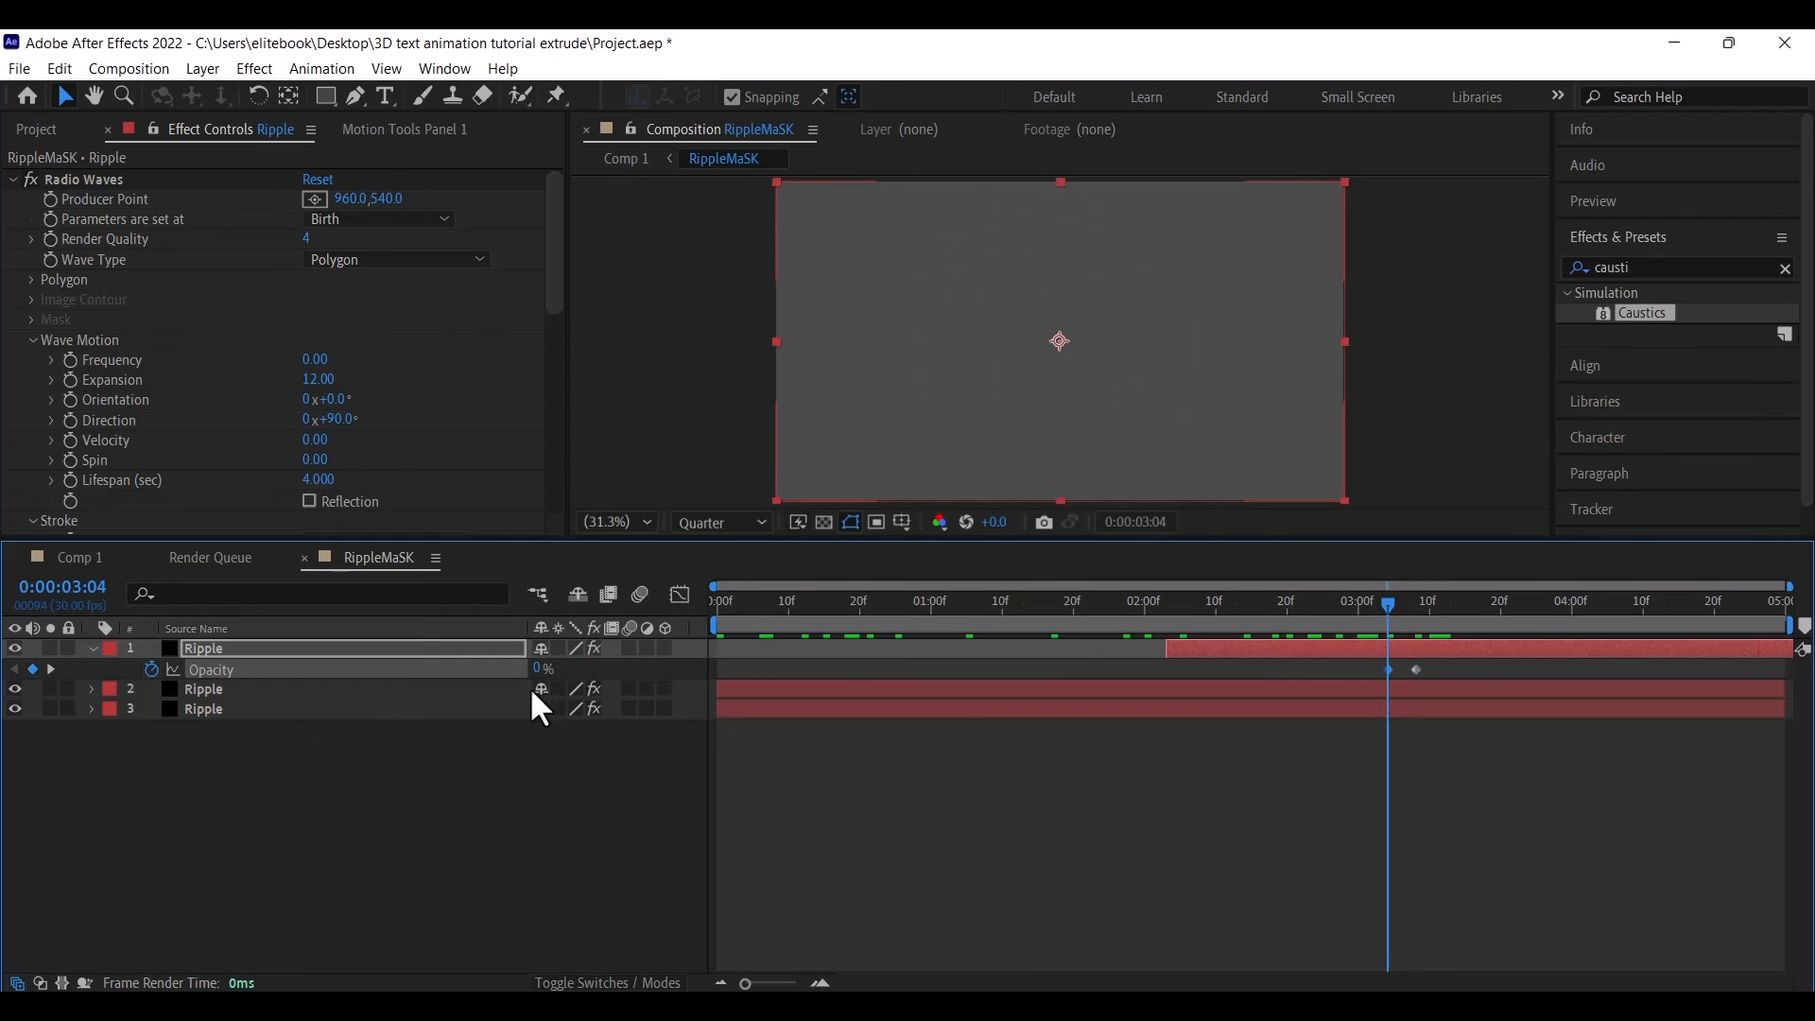
Preview the ripples in Comp 1, then shift the top Ripple layer in RippleMaSK to start at about 0:00:01:25
{"action": "left_click", "coordinate": [76, 558]}
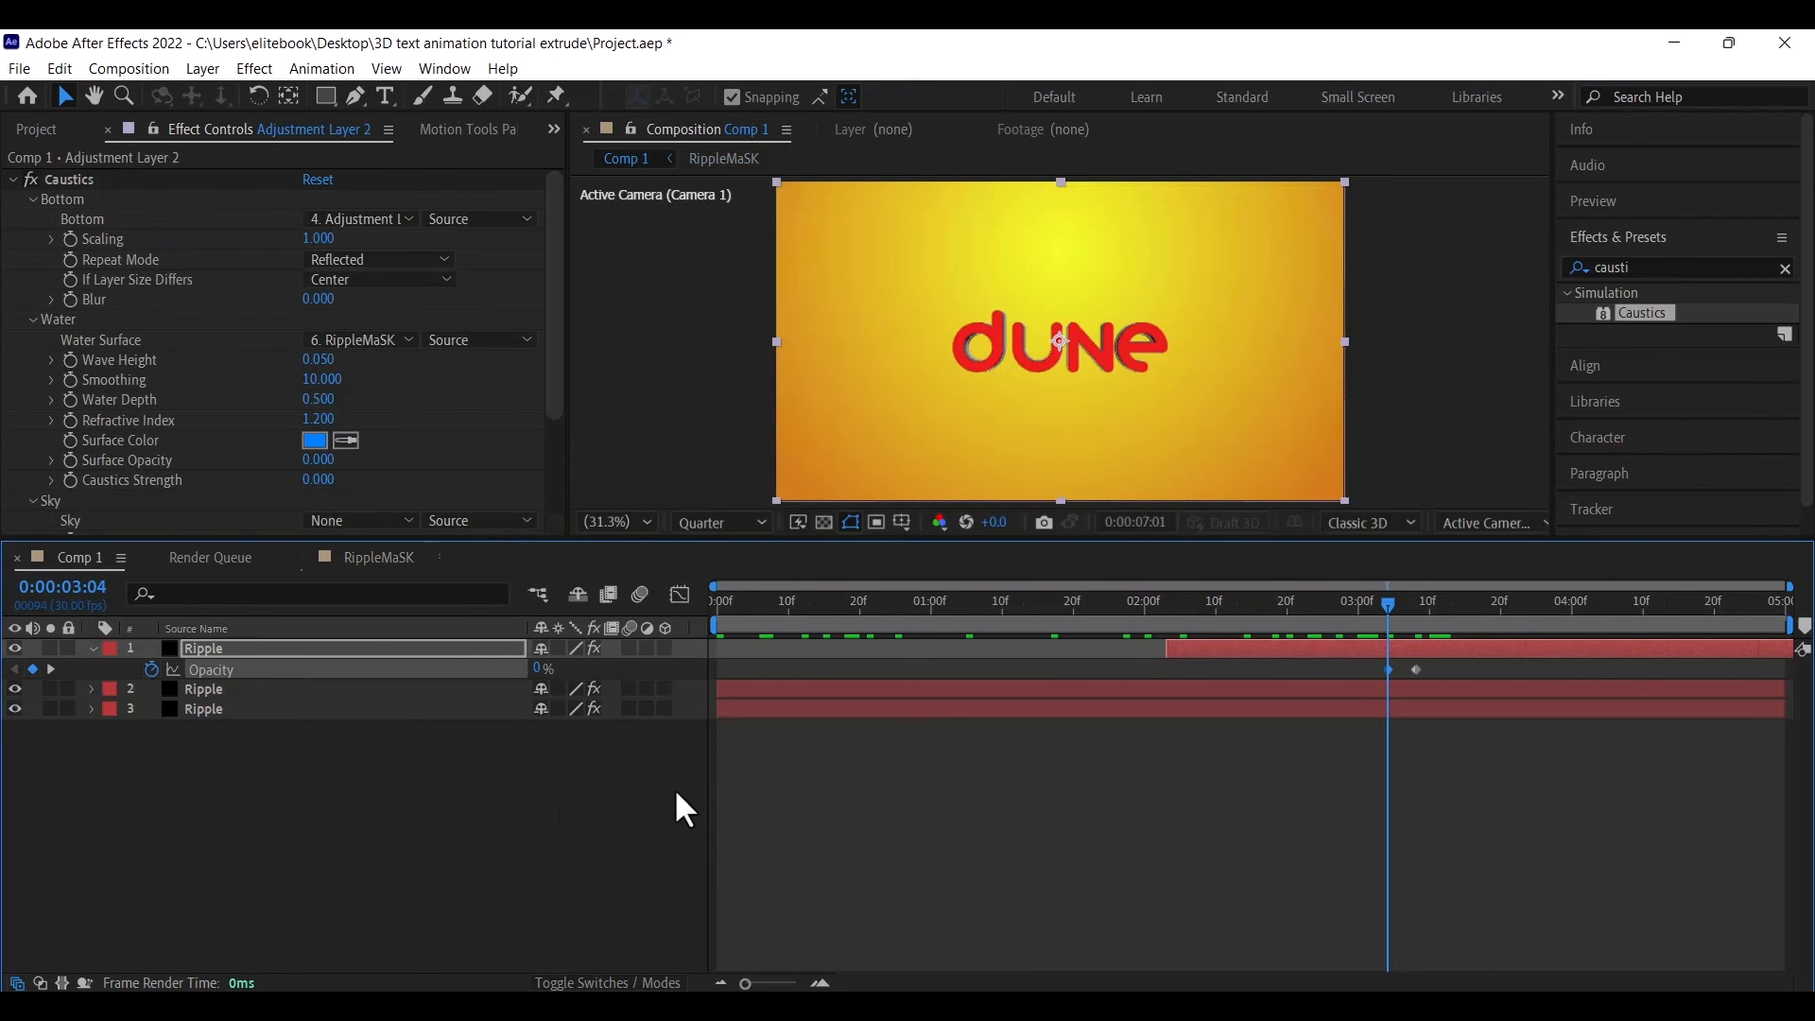
{"action": "left_click_drag", "start_coordinate": [1463, 599], "coordinate": [1572, 624]}
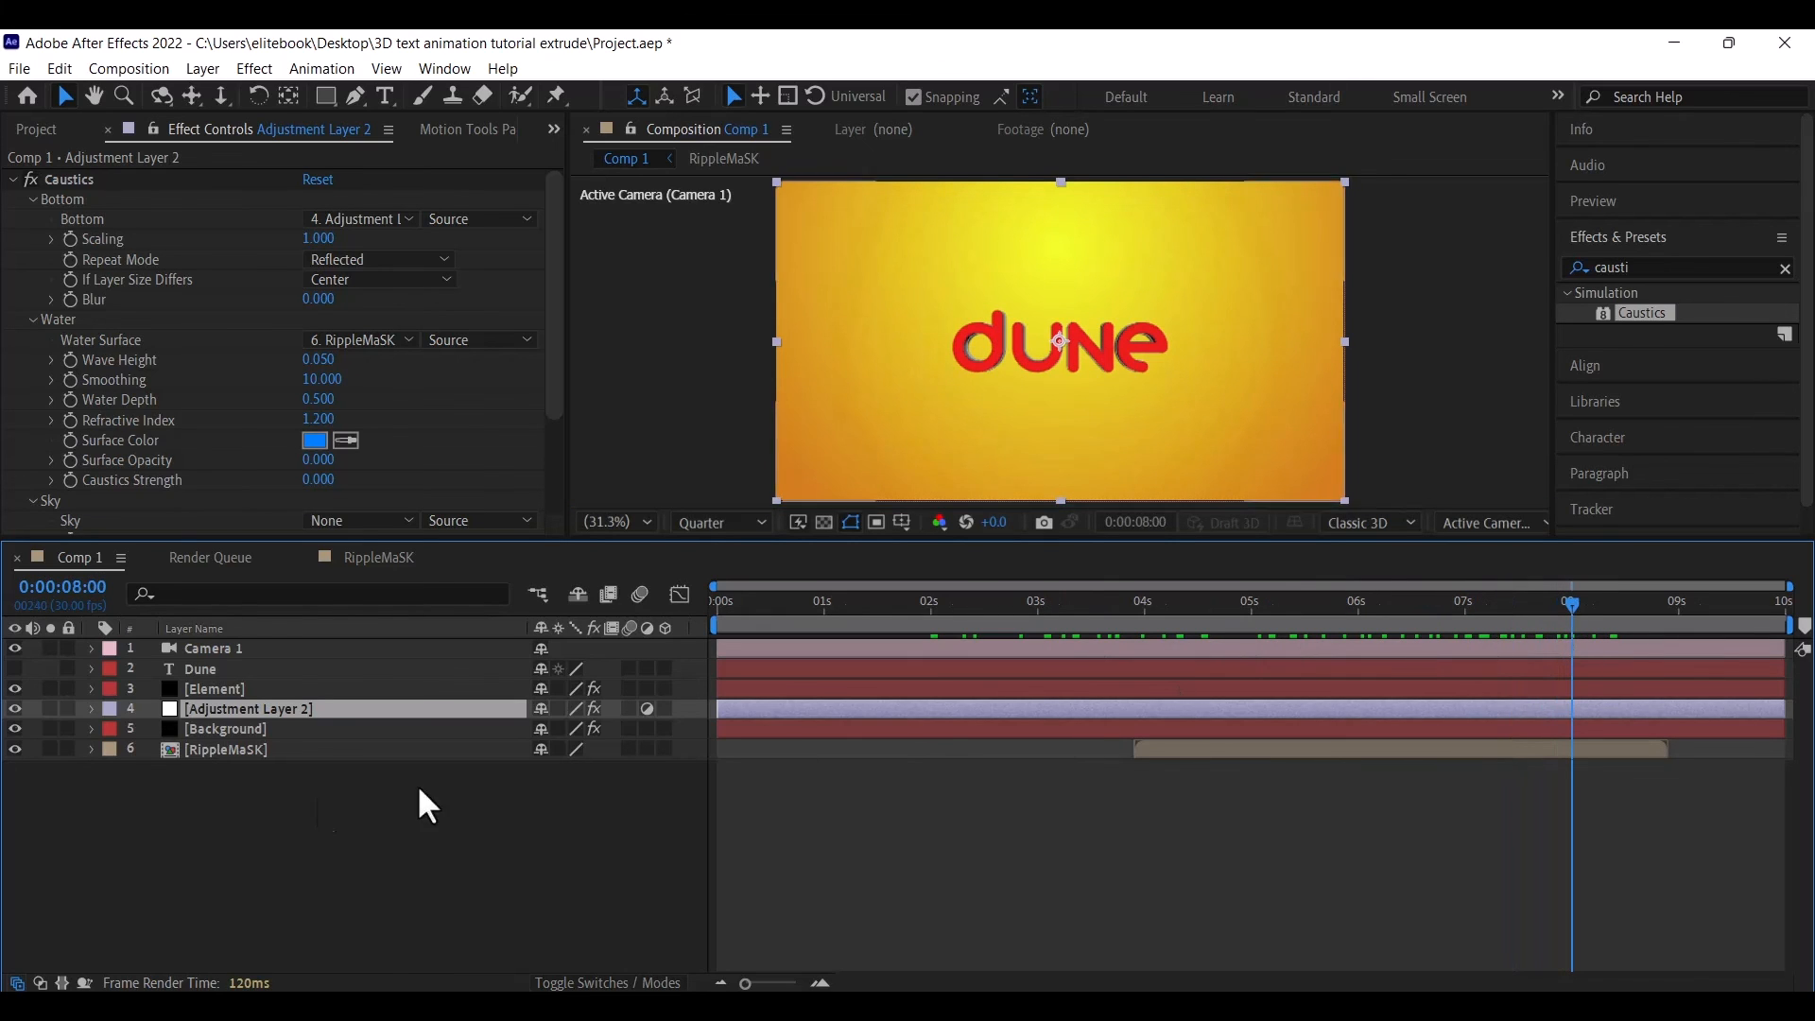
{"action": "left_click", "coordinate": [364, 556]}
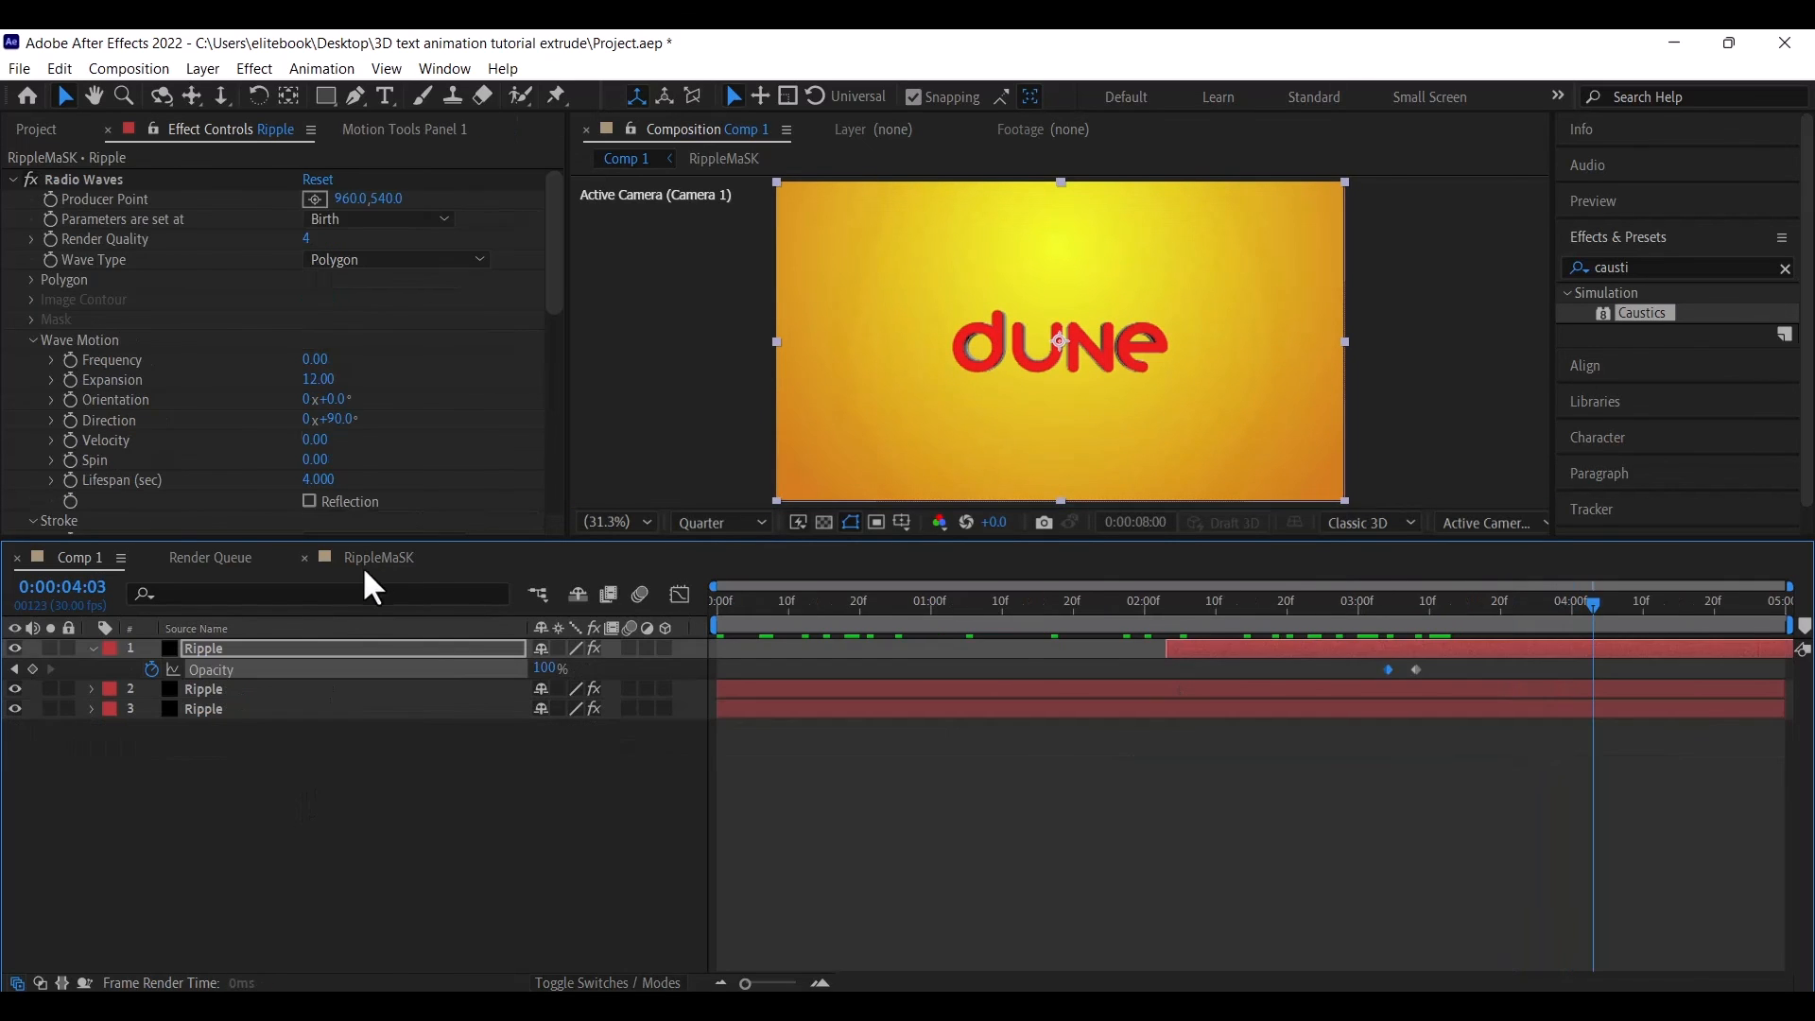
{"action": "left_click_drag", "start_coordinate": [1391, 653], "coordinate": [1349, 658]}
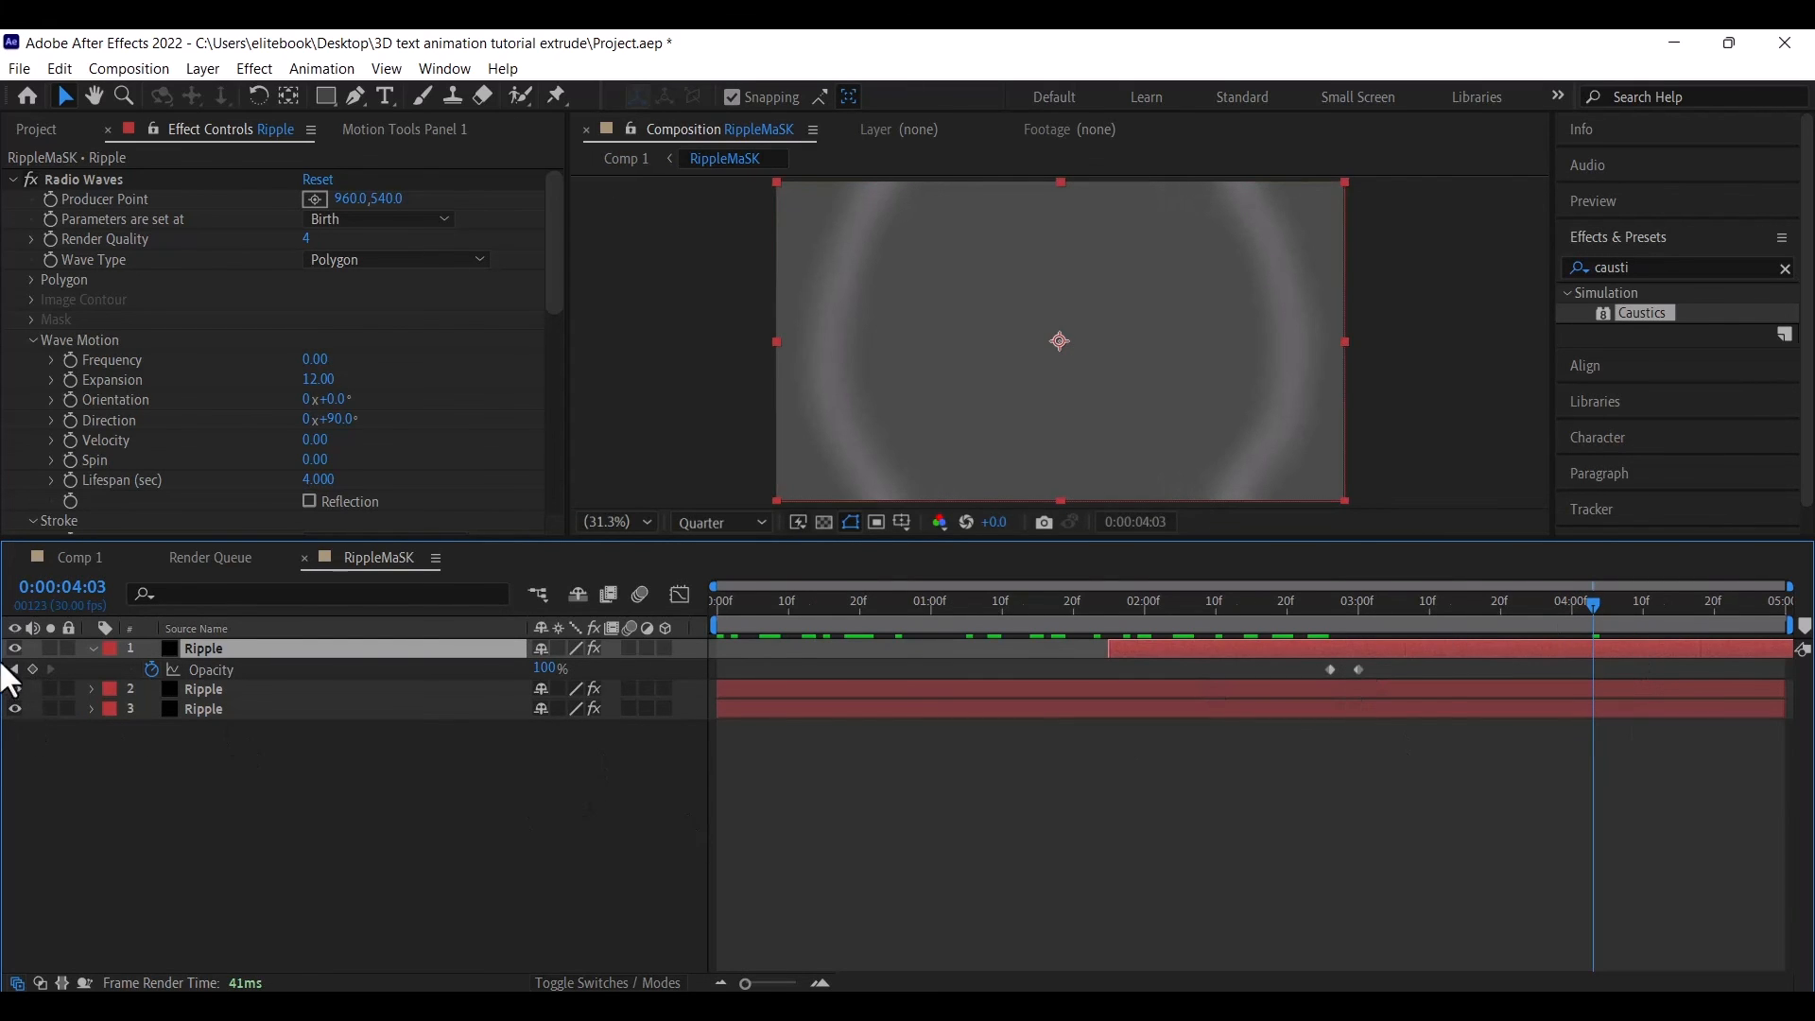
Preview the ripple animation in Comp 1 from about 0:00:01:06
{"action": "left_click", "coordinate": [83, 560]}
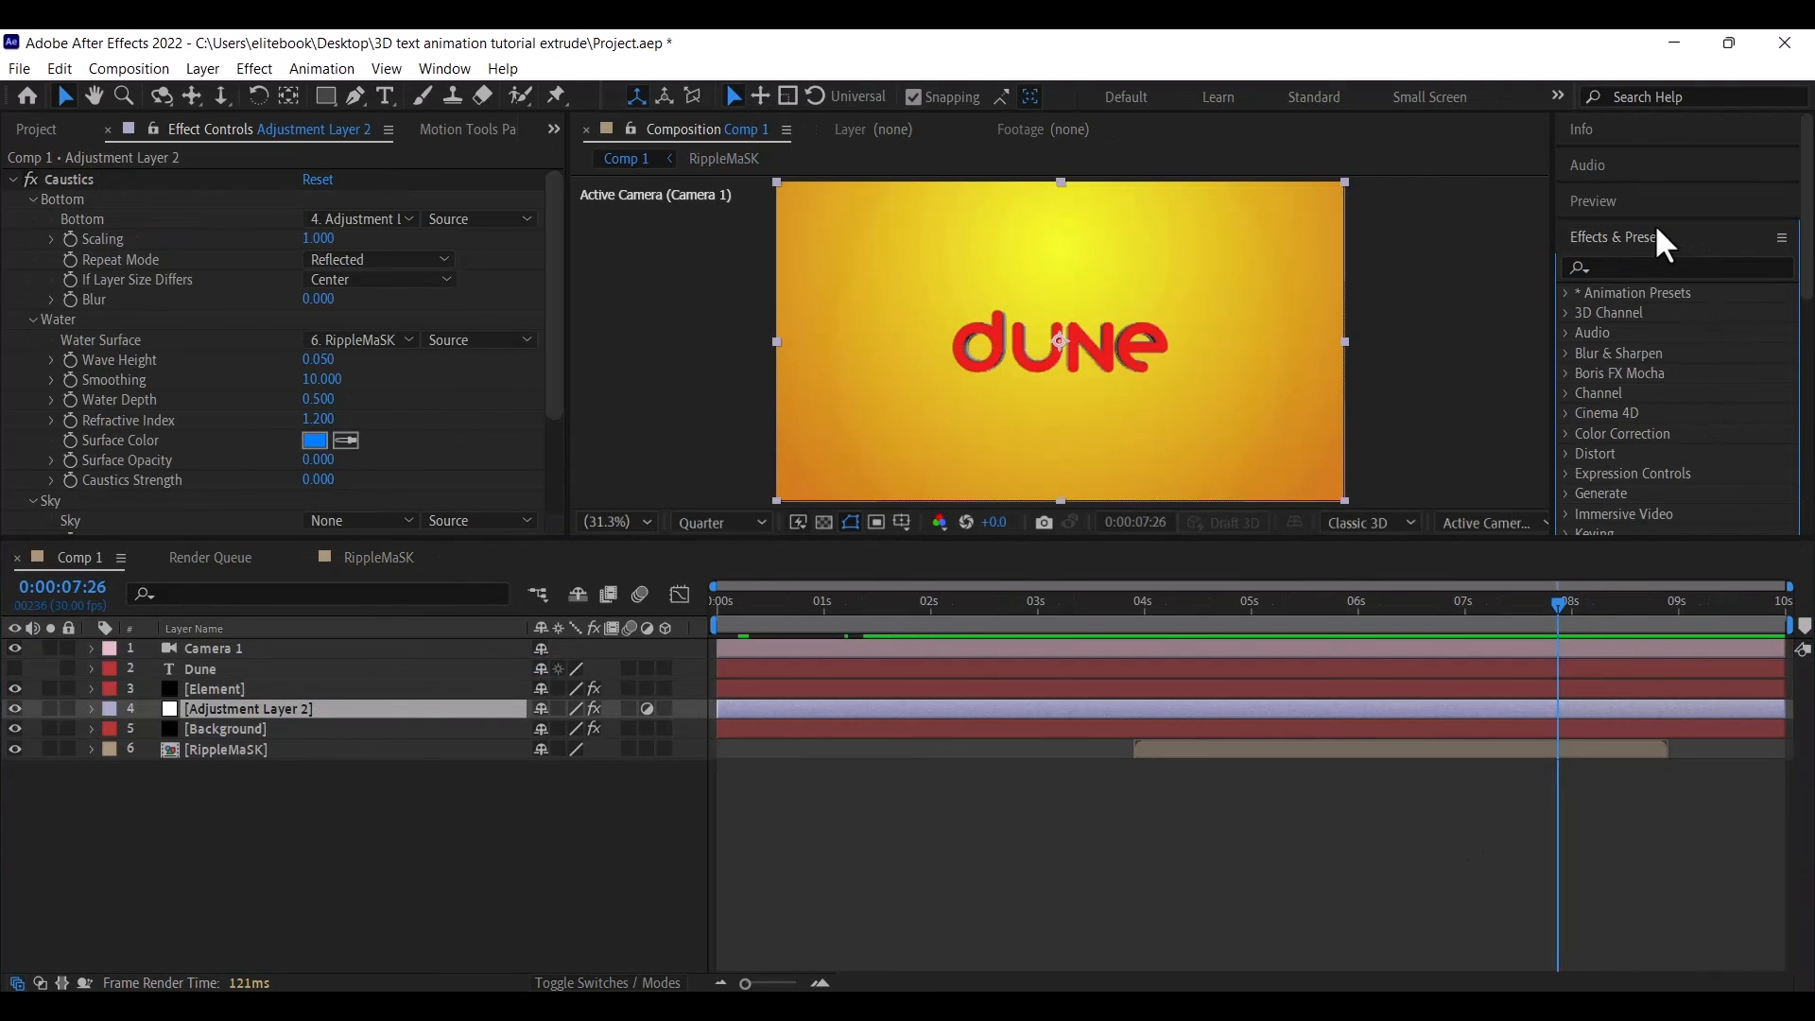
{"action": "left_click", "coordinate": [1632, 202]}
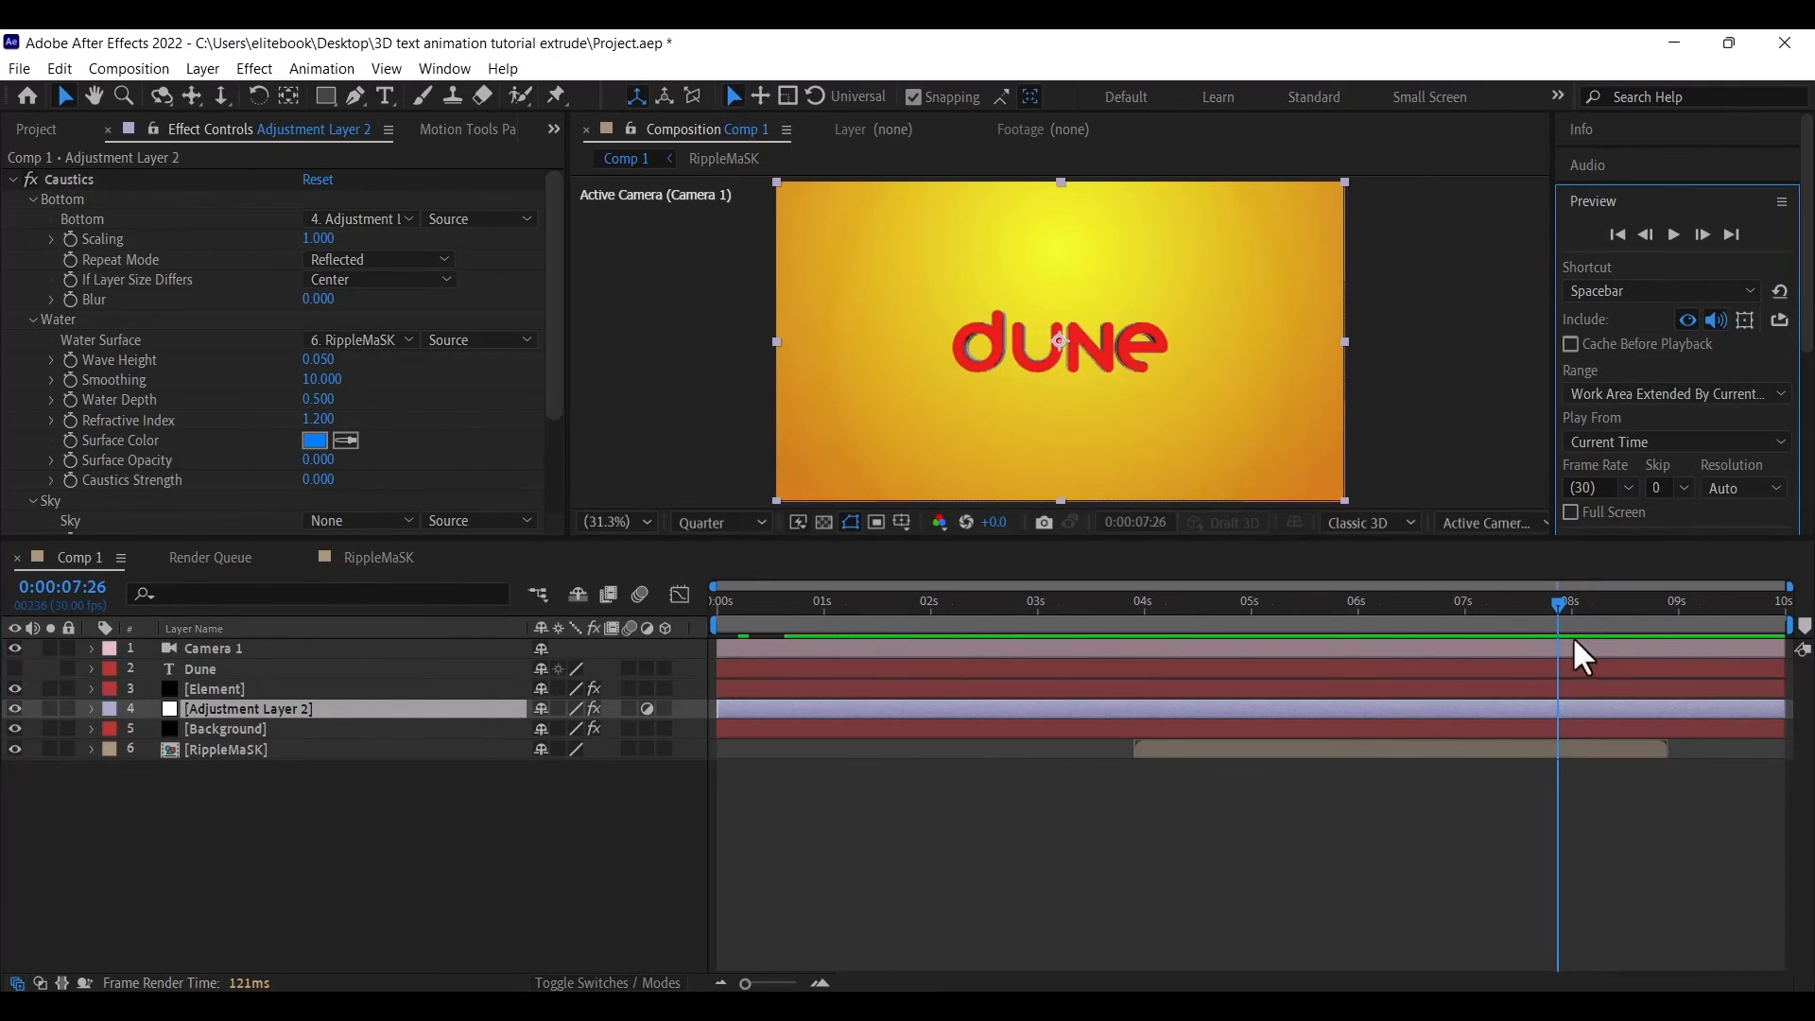
{"action": "left_click_drag", "start_coordinate": [1560, 624], "coordinate": [845, 685]}
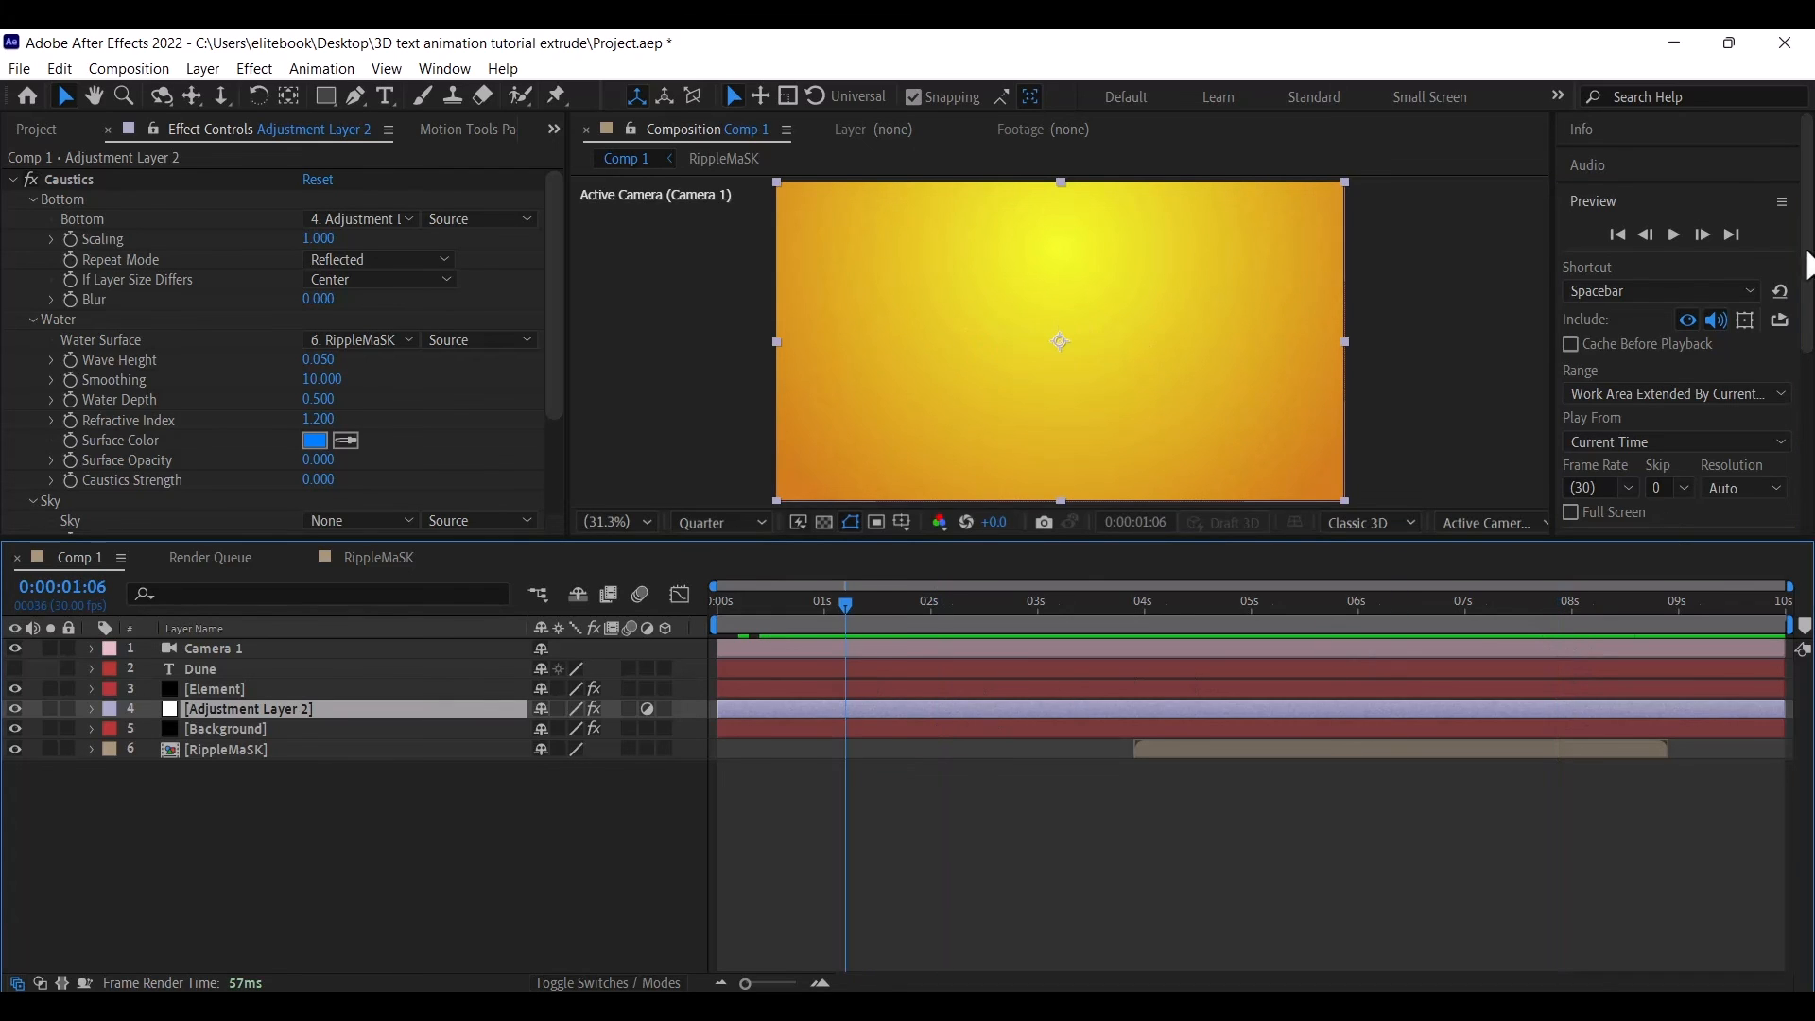
{"action": "left_click", "coordinate": [1671, 233]}
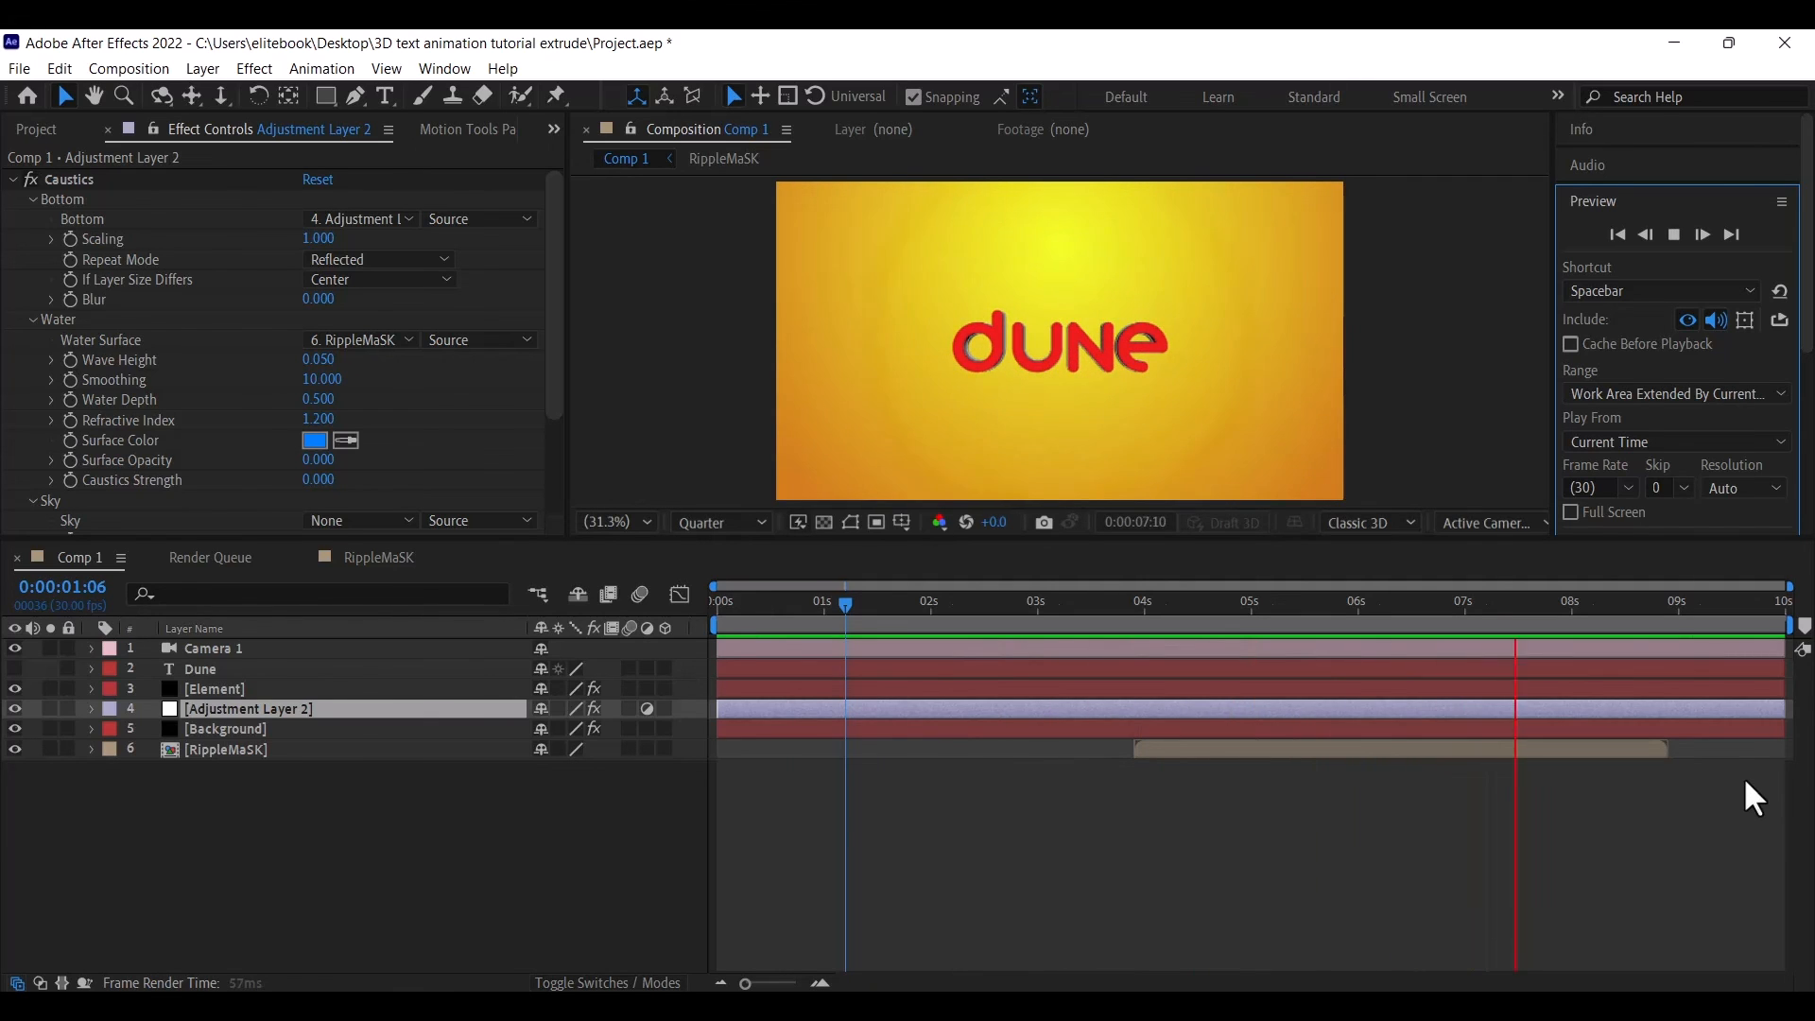
{"action": "left_click", "coordinate": [1673, 232]}
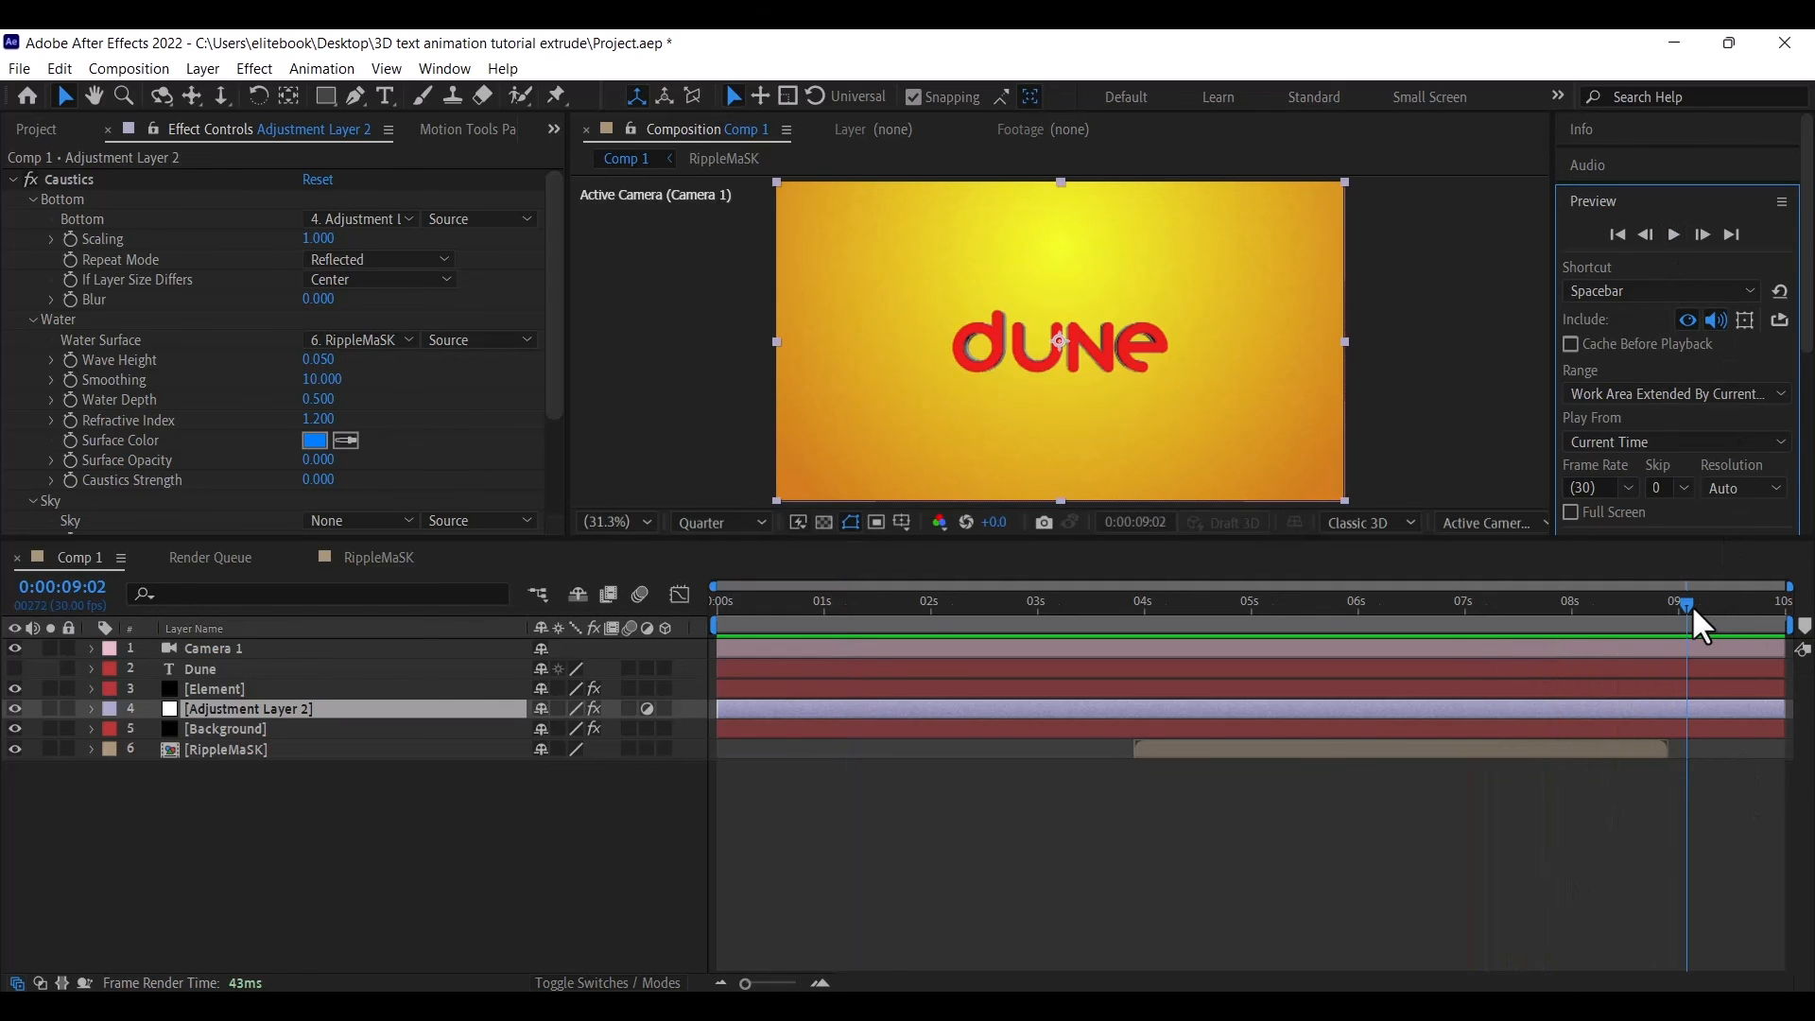
Enable time remapping on the RippleMaSK layer in Comp 1 and move its end Time Remap keyframe to about 0:00:06:05
{"action": "left_click_drag", "start_coordinate": [1687, 605], "coordinate": [1308, 730]}
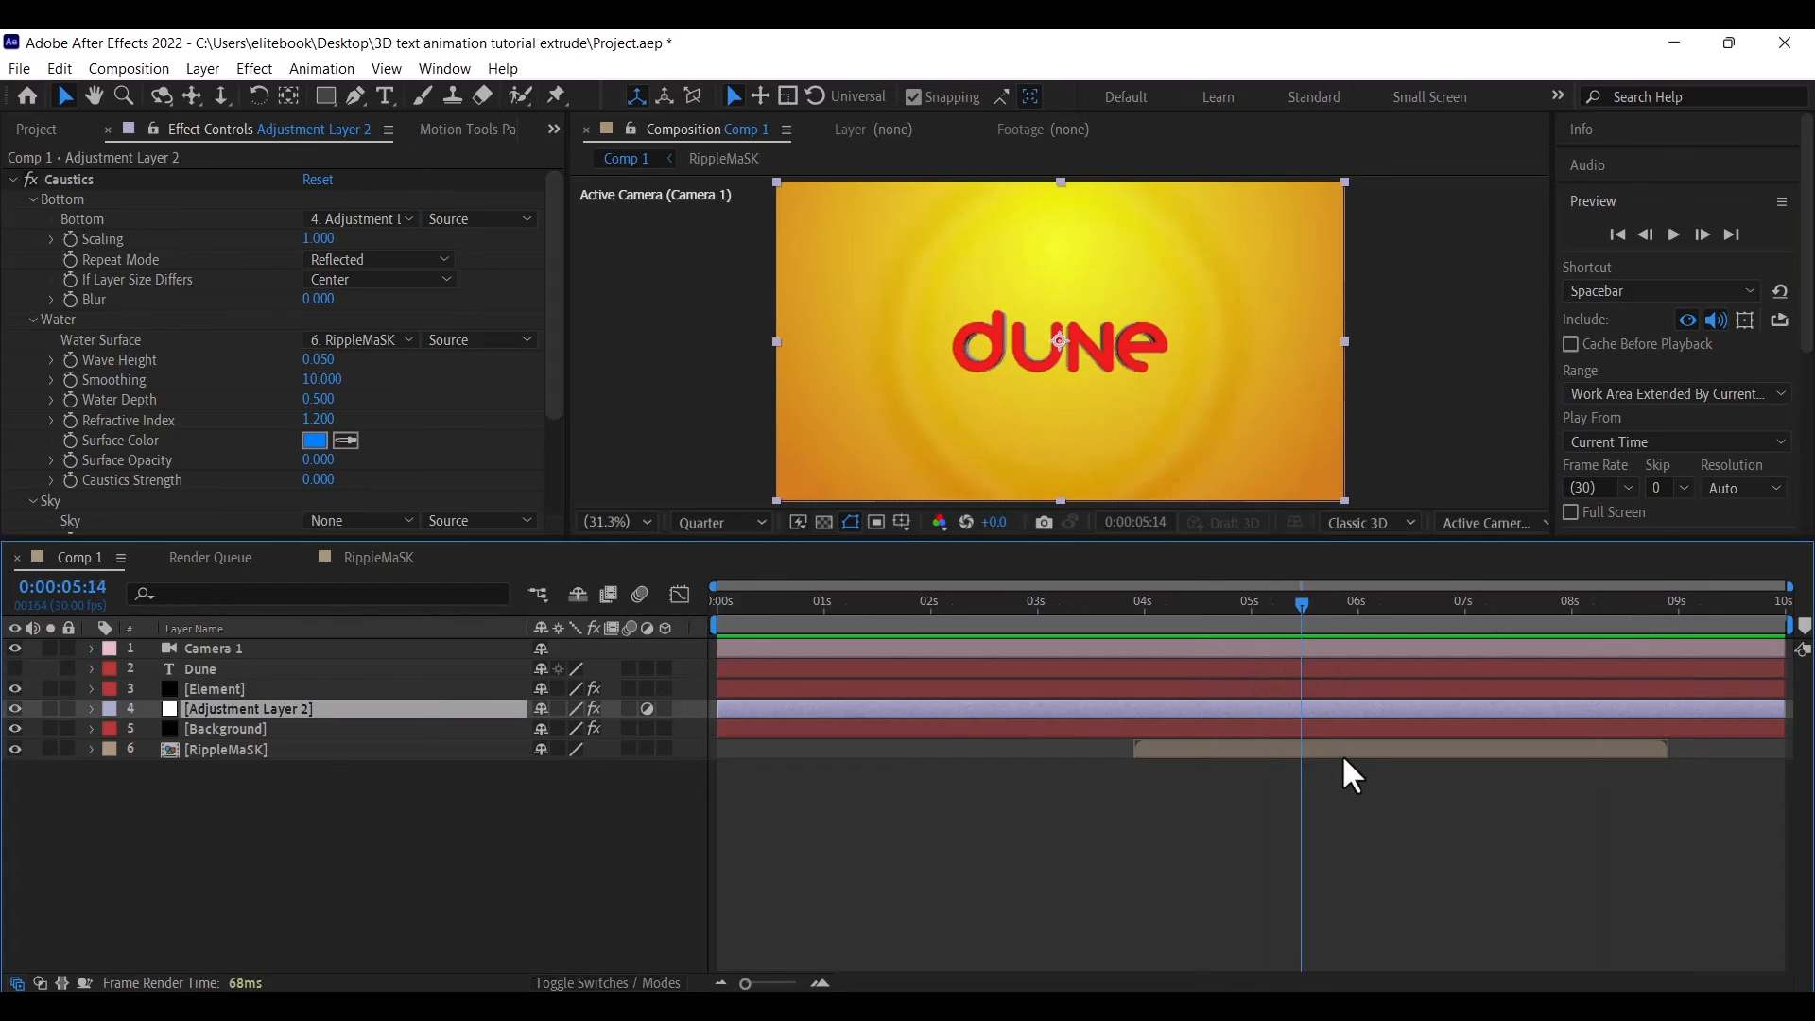
{"action": "left_click", "coordinate": [1347, 751]}
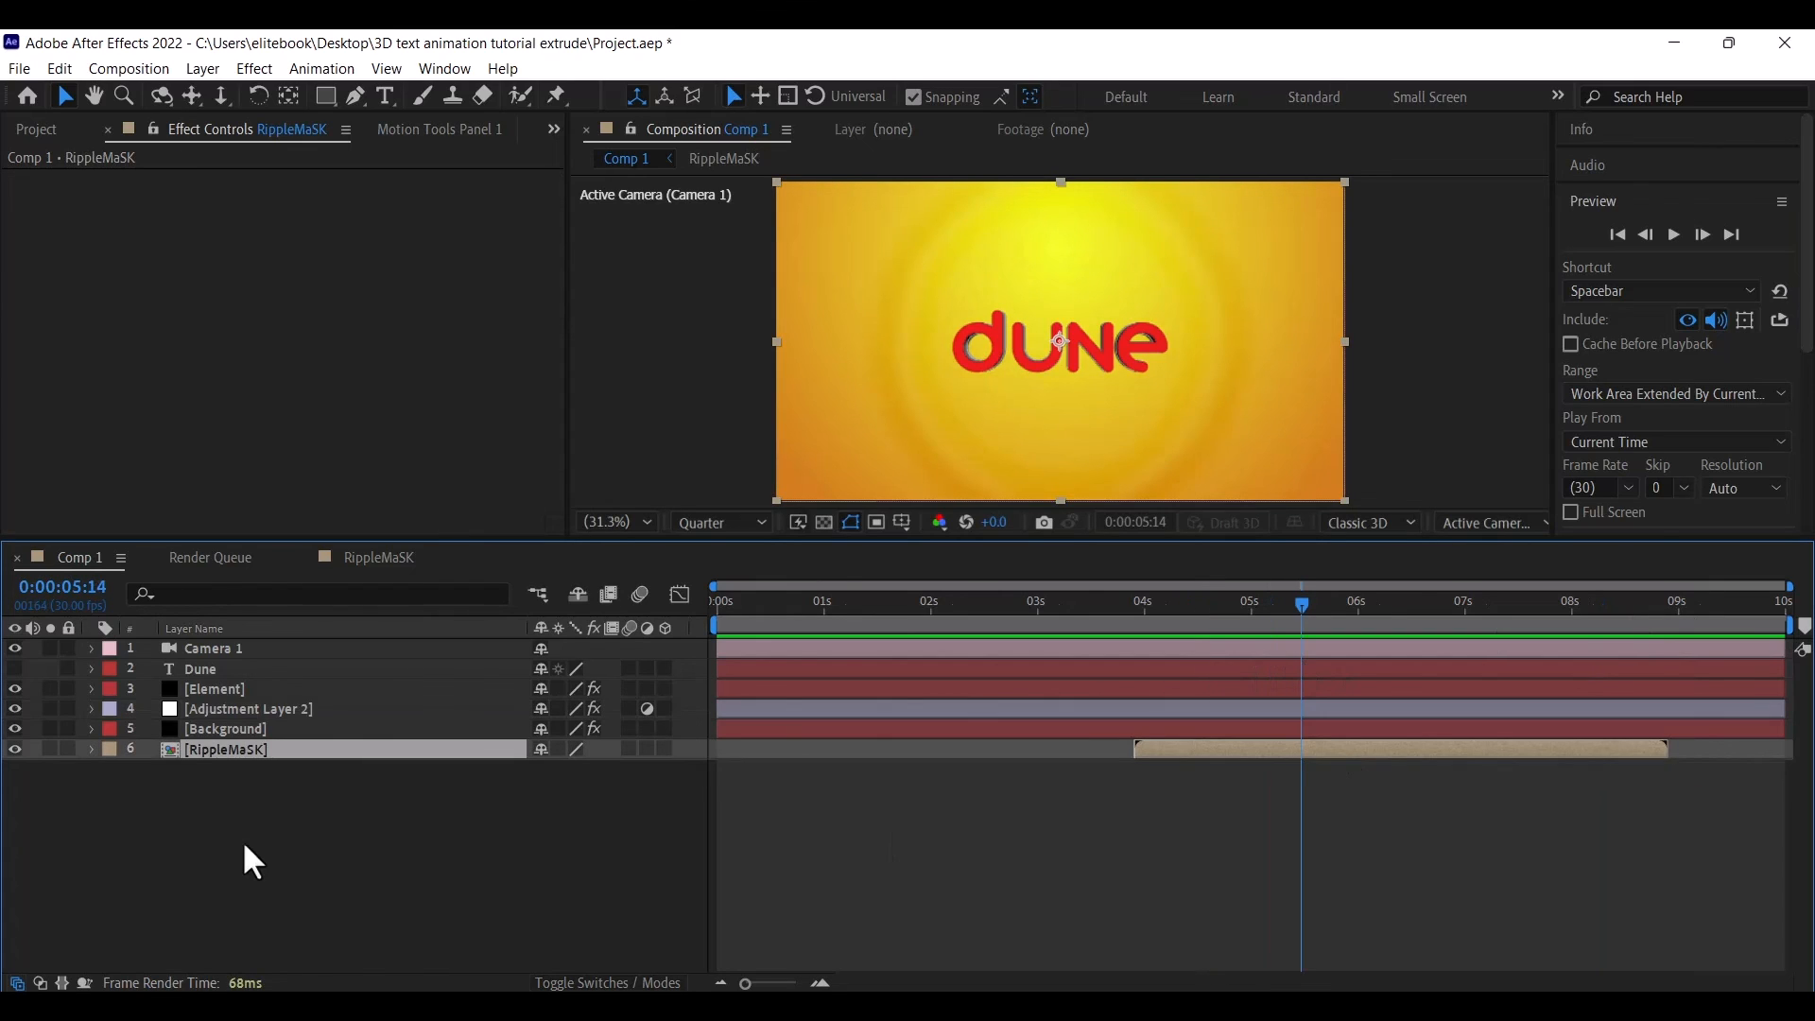
{"action": "right_click", "coordinate": [214, 752]}
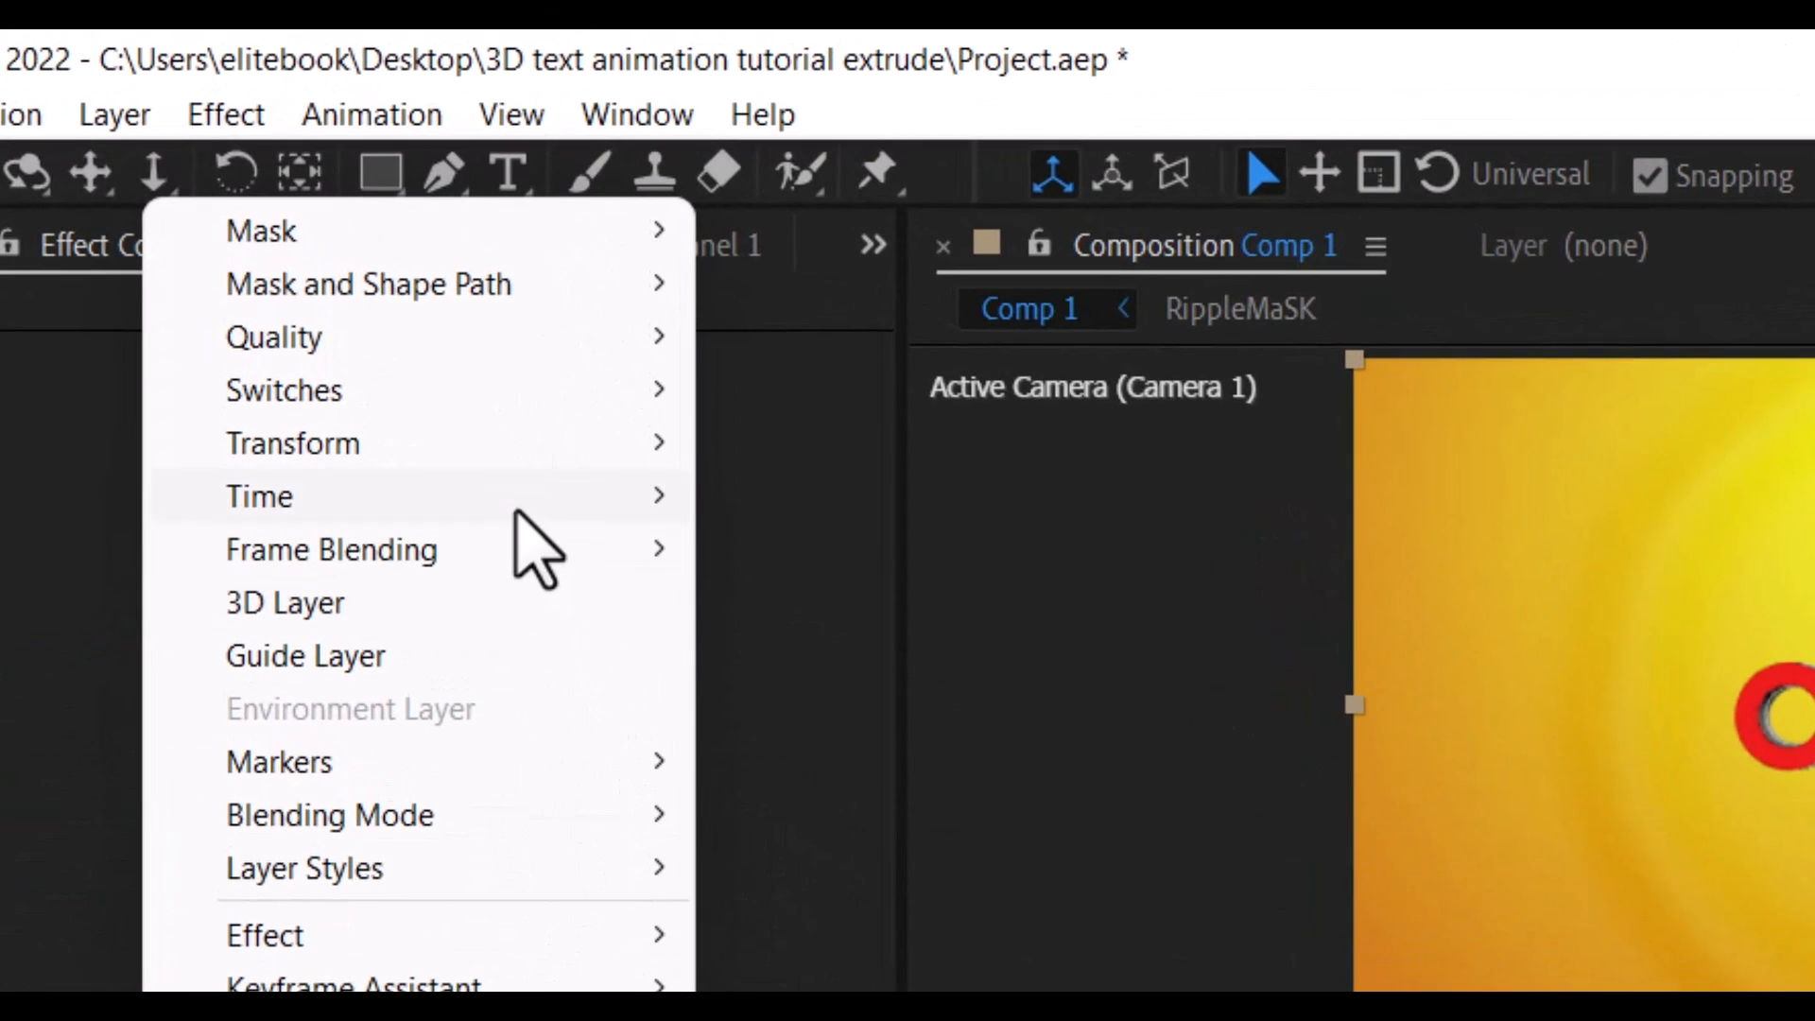
{"action": "mouse_move", "coordinate": [518, 501]}
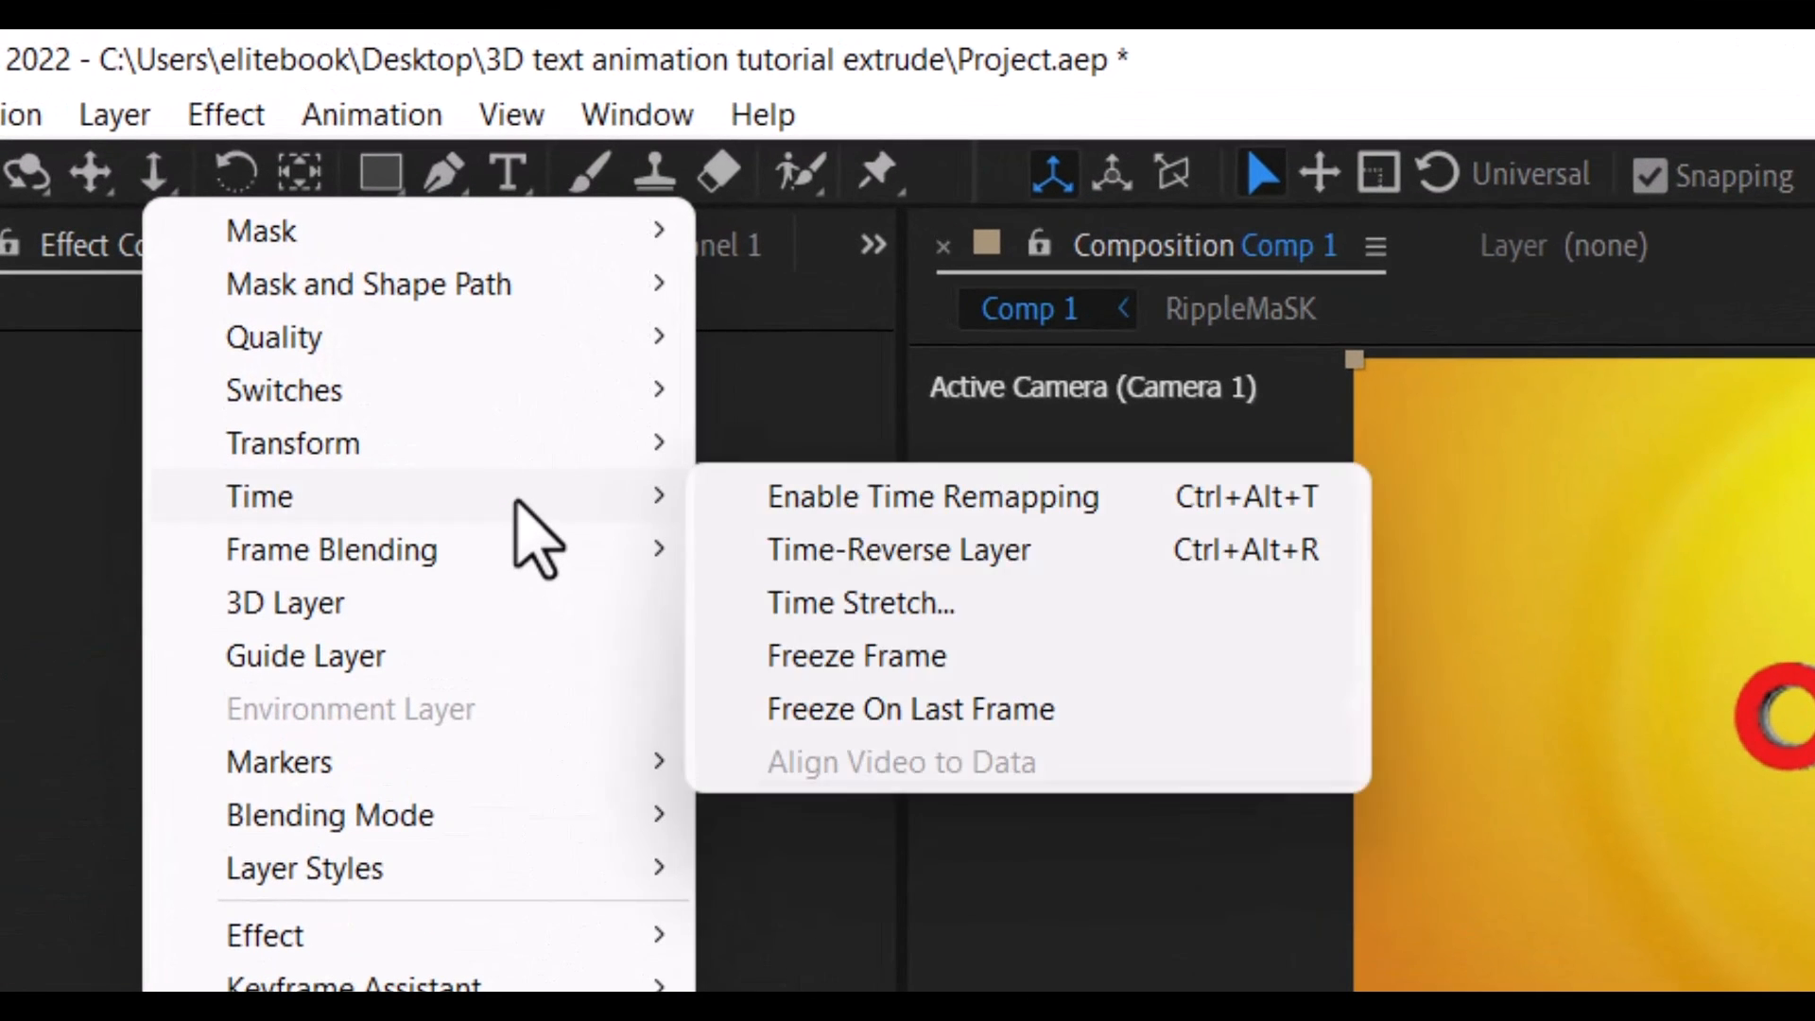
{"action": "left_click", "coordinate": [848, 496]}
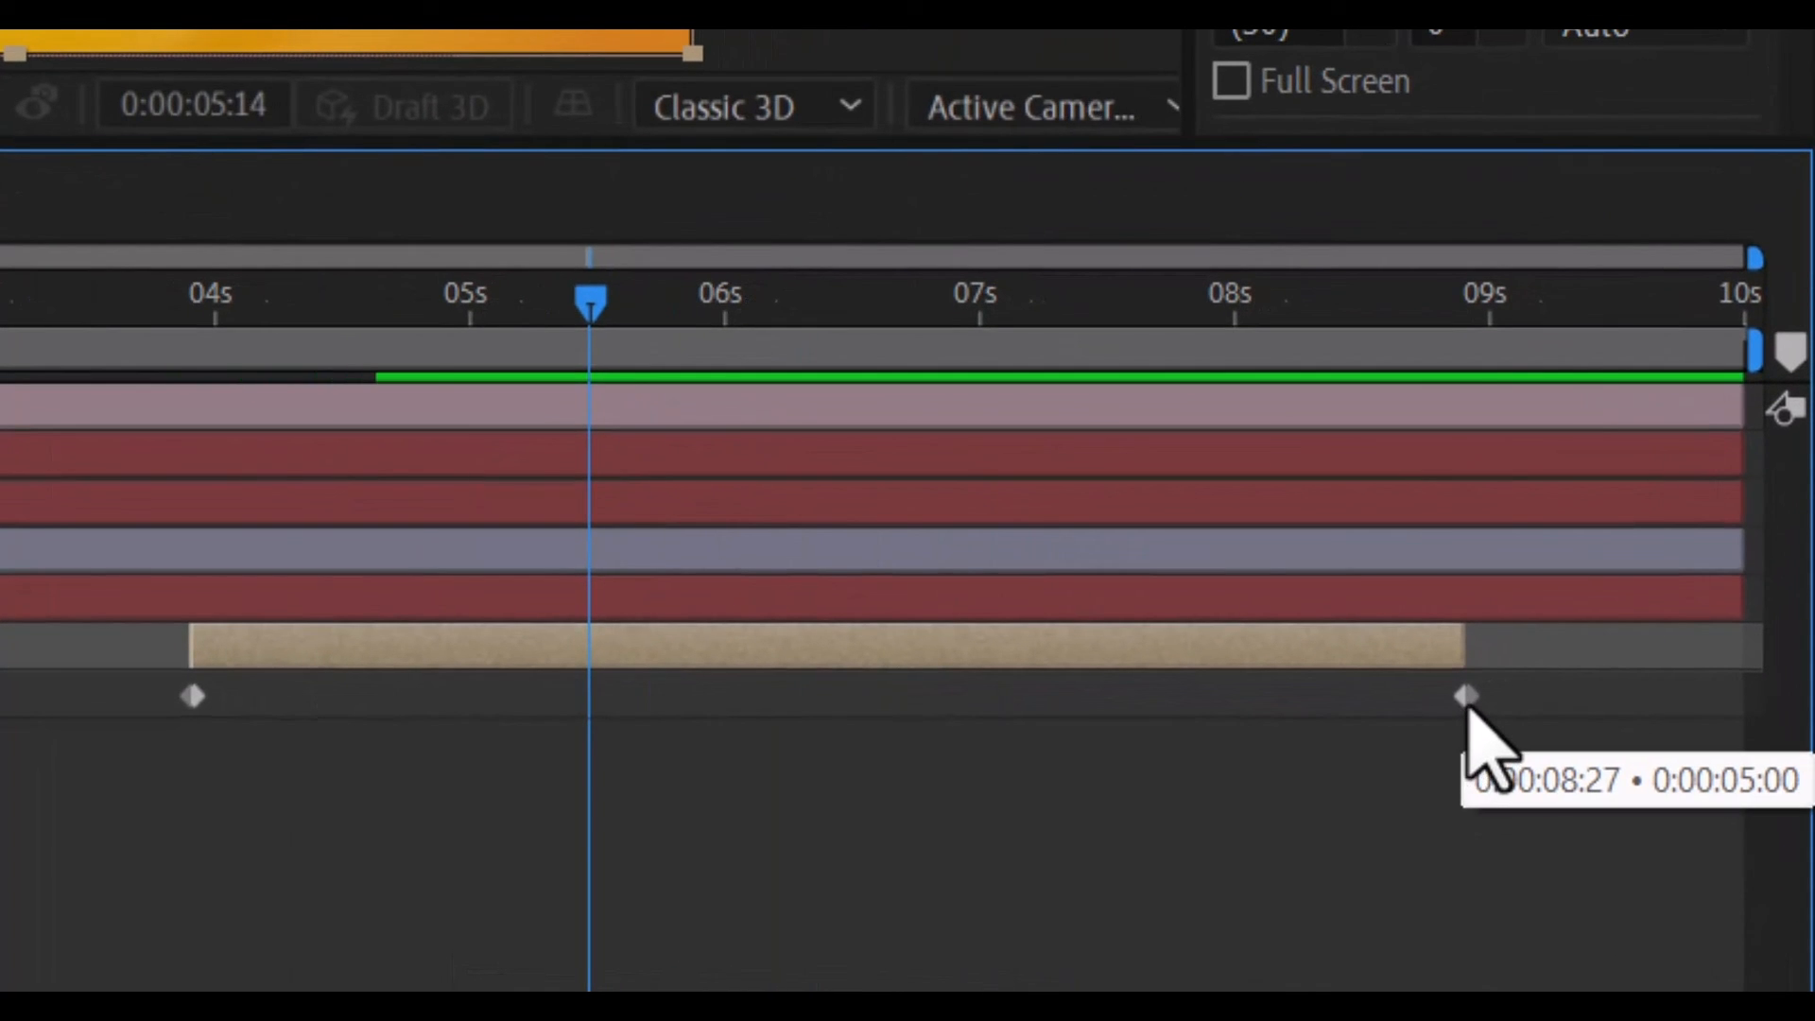
{"action": "left_click_drag", "start_coordinate": [1467, 705], "coordinate": [769, 730]}
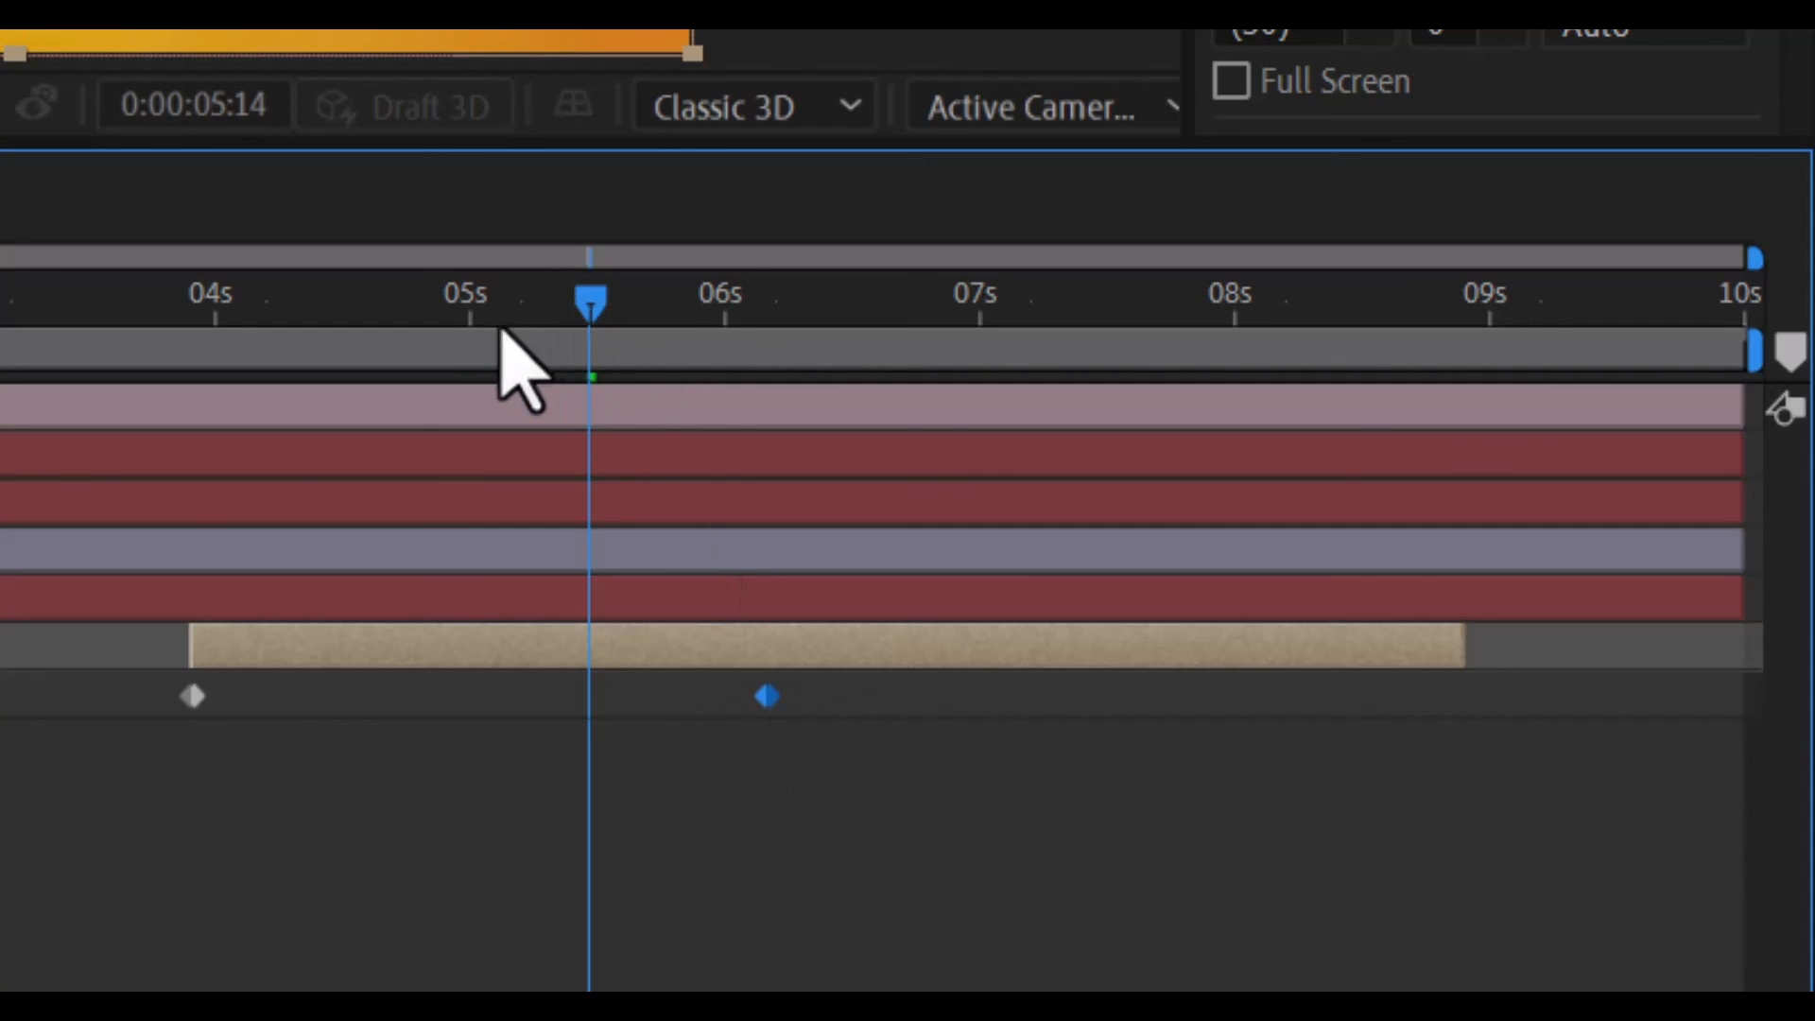
Check the title's timing in Comp 1, shift the RippleMaSK layer to start at about 0:00:03:17, and preview from the beginning
{"action": "left_click_drag", "start_coordinate": [501, 329], "coordinate": [0, 415]}
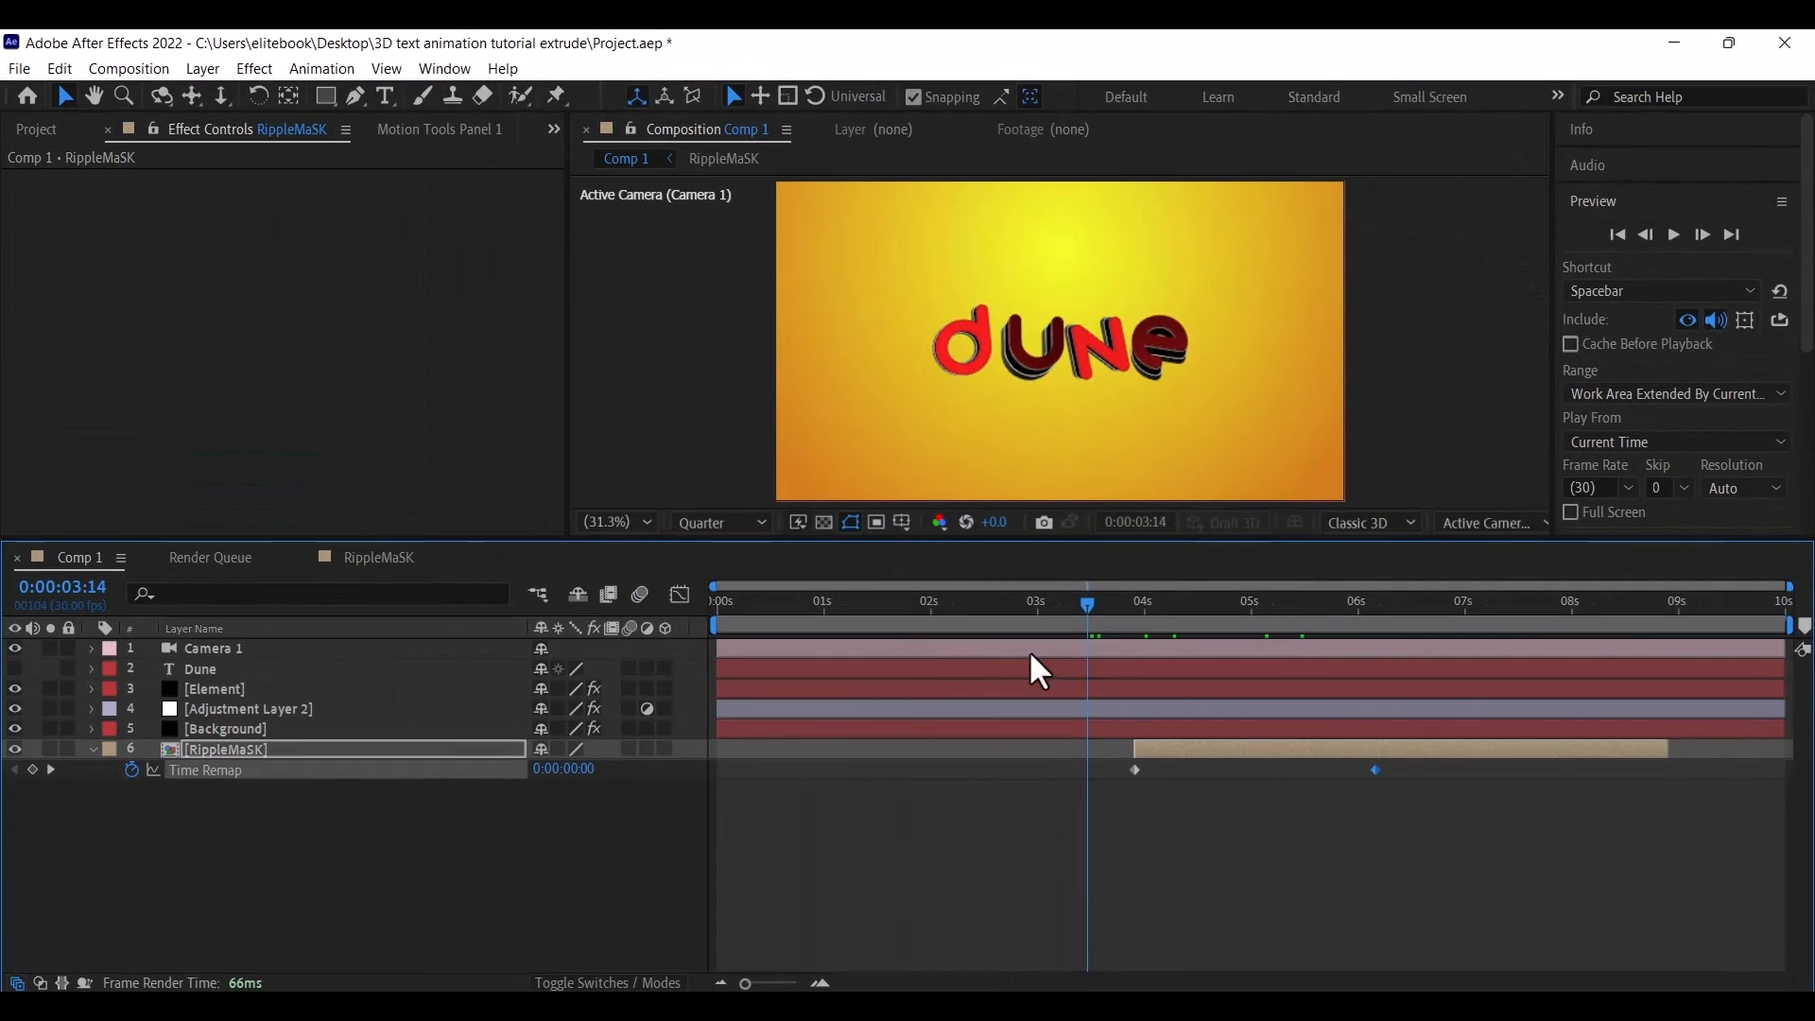
{"action": "left_click_drag", "start_coordinate": [1030, 655], "coordinate": [878, 644]}
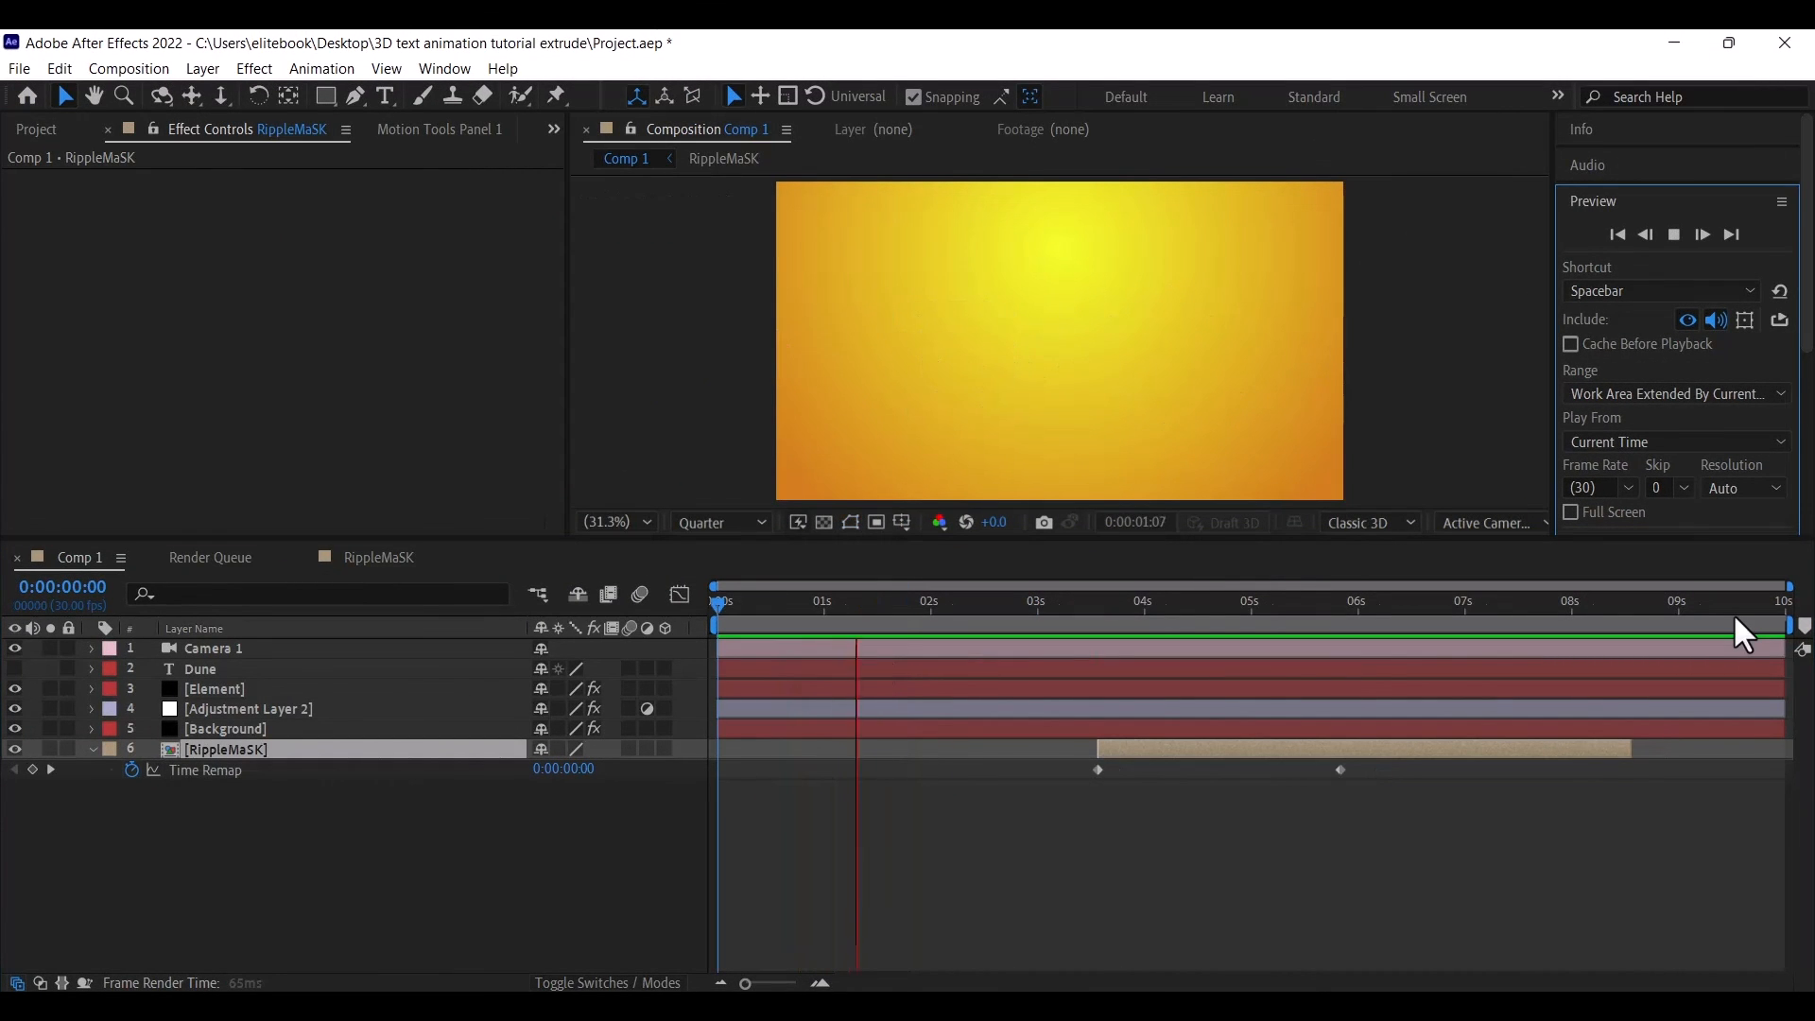